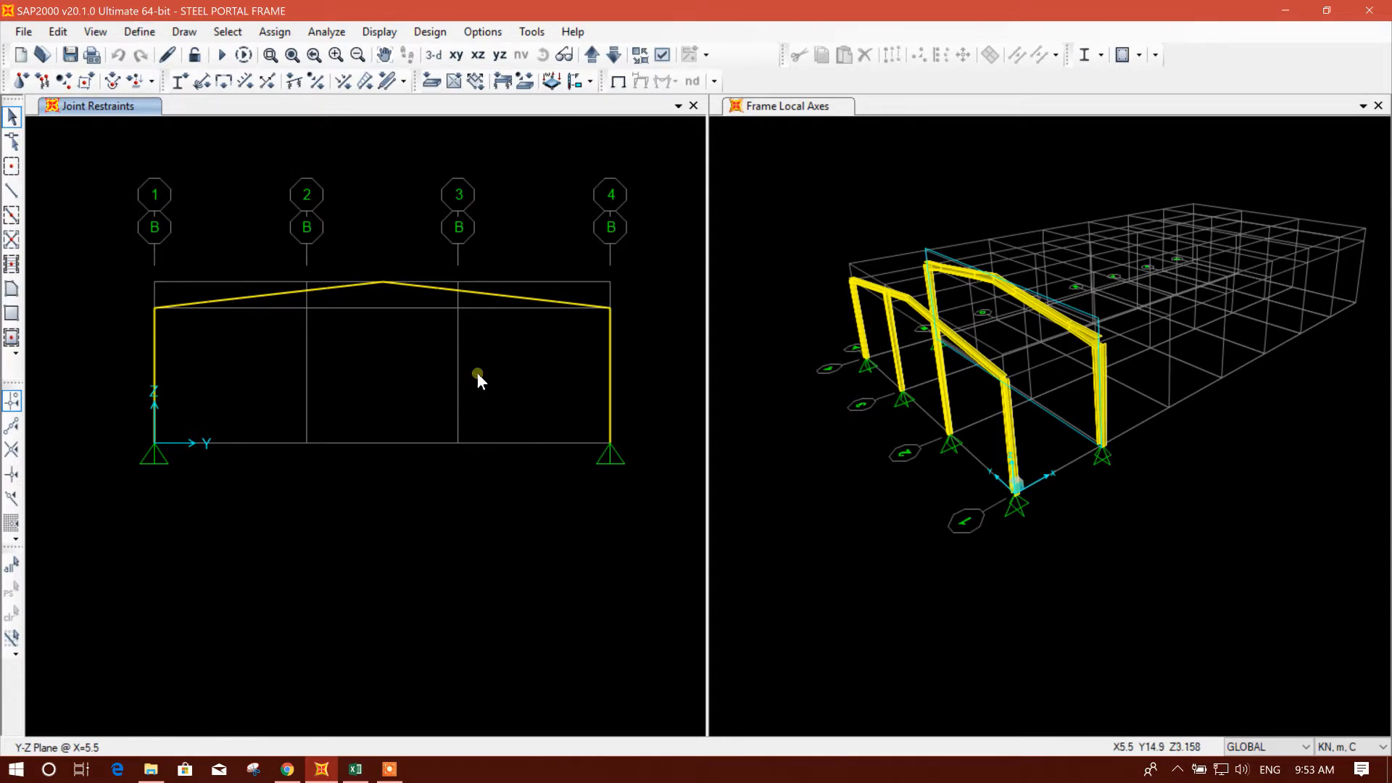
Check the frame load and wind load values in the Excel load calculation sheet against the portal frame model in SAP2000
{"action": "middle_click_drag", "start_coordinate": [476, 385], "coordinate": [467, 400]}
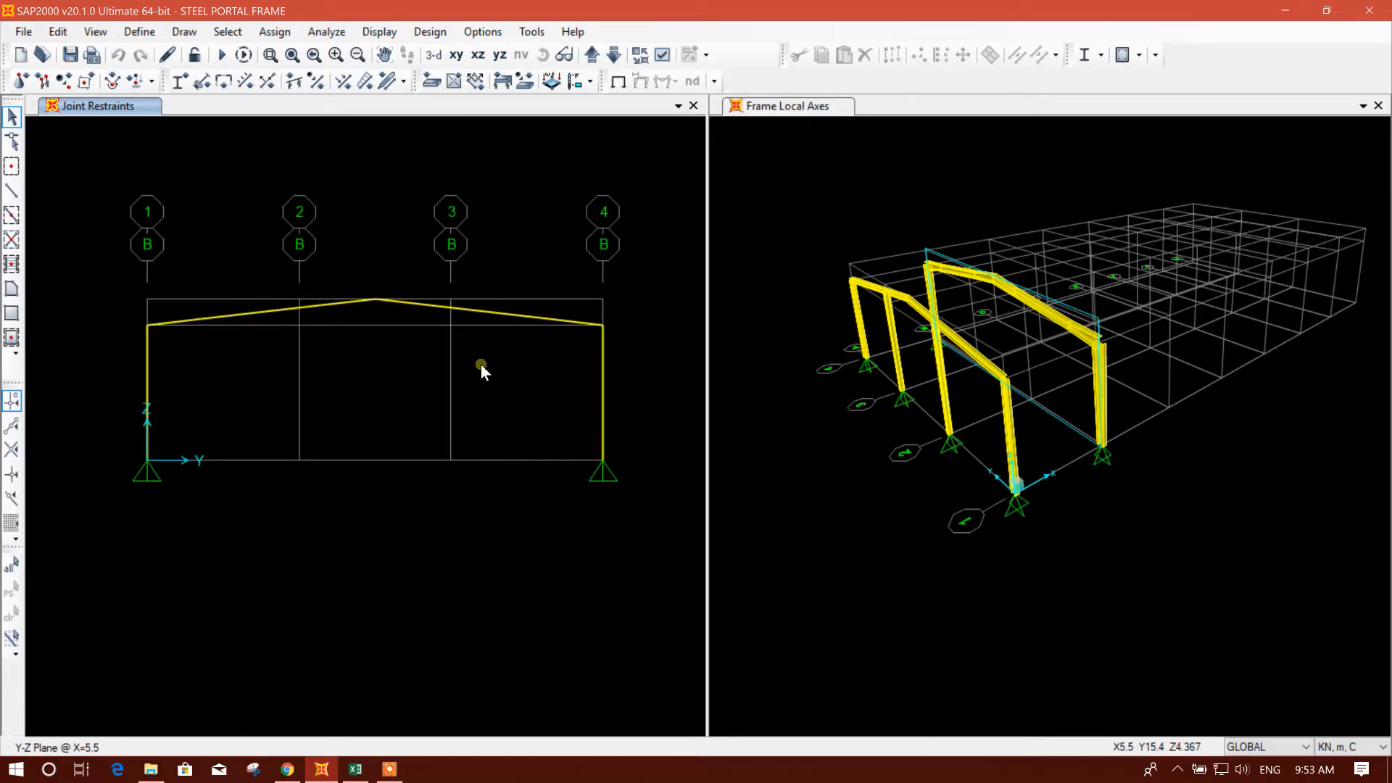
{"action": "left_click", "coordinate": [355, 769]}
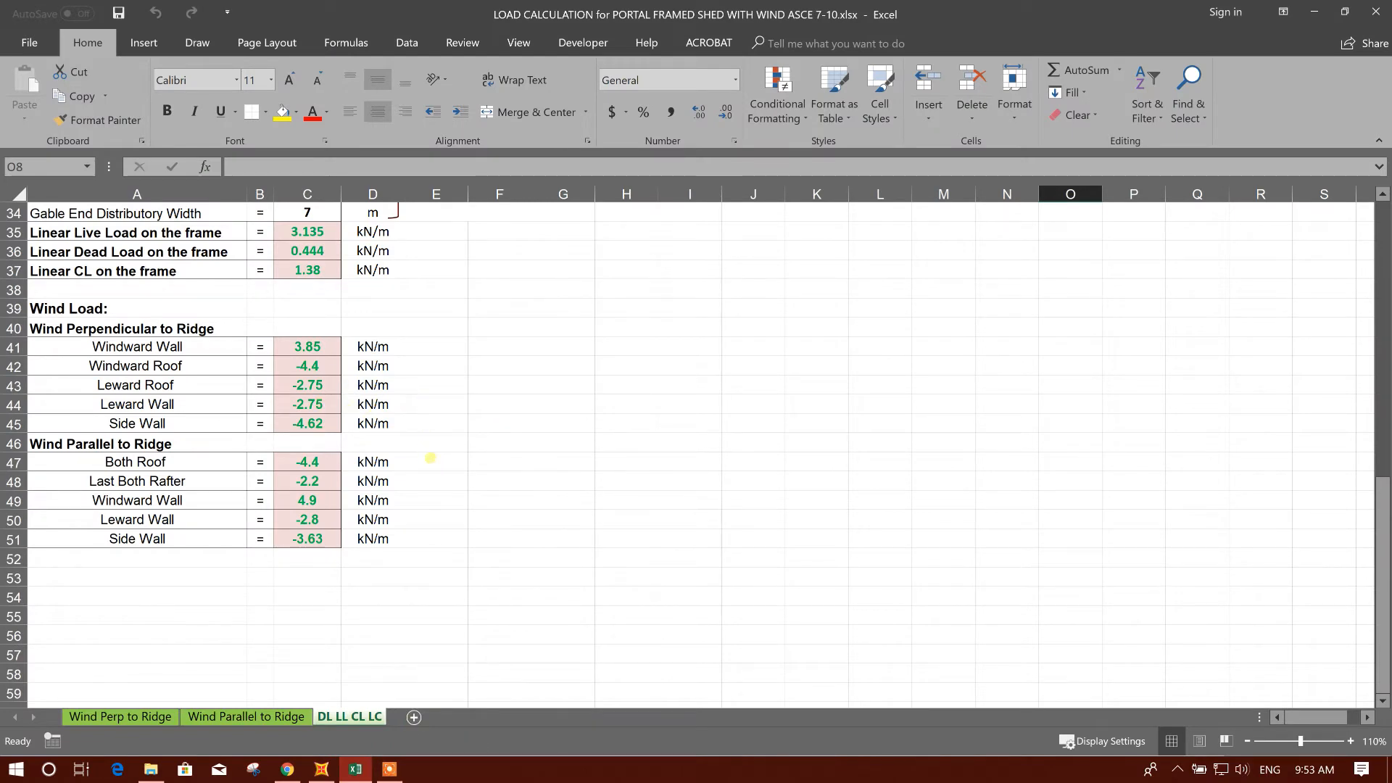
{"action": "left_click", "coordinate": [1314, 12]}
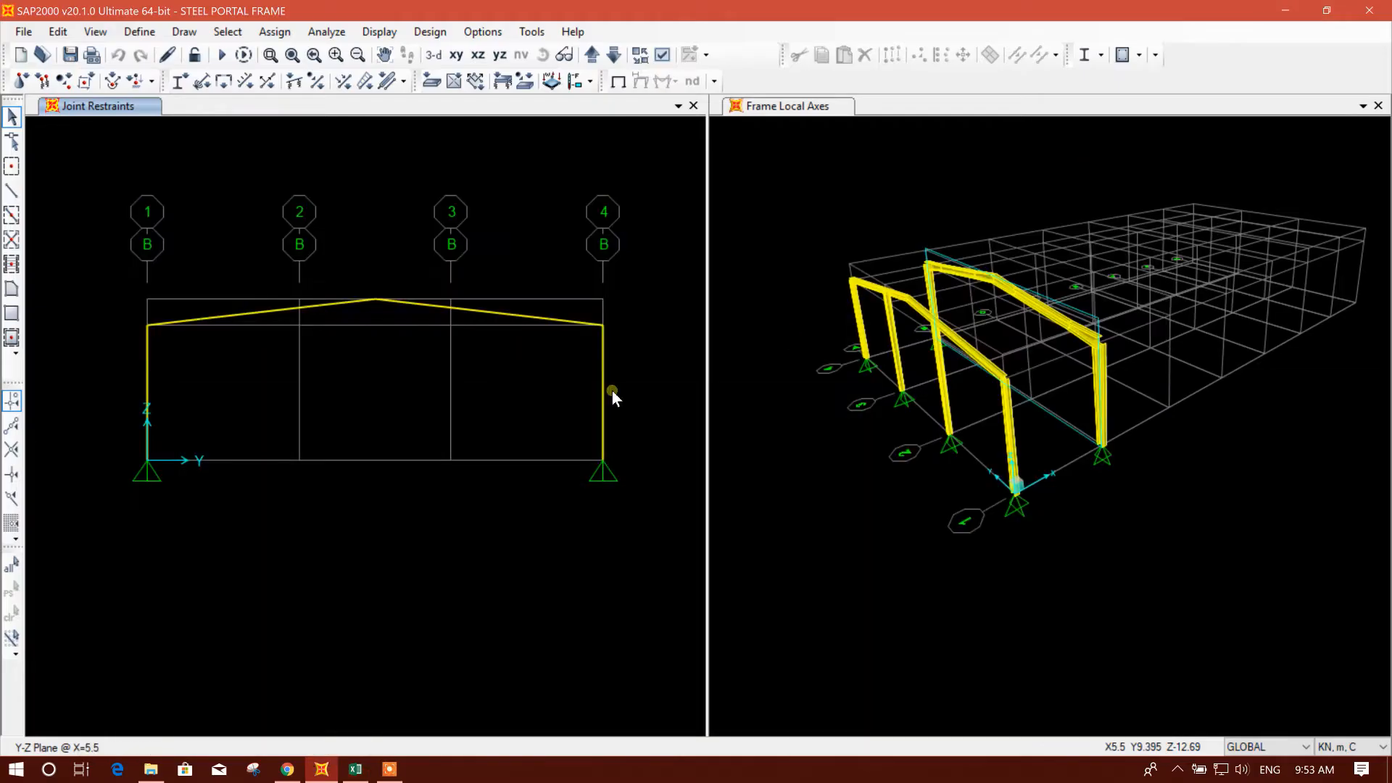
{"action": "middle_click_drag", "start_coordinate": [454, 377], "coordinate": [450, 384]}
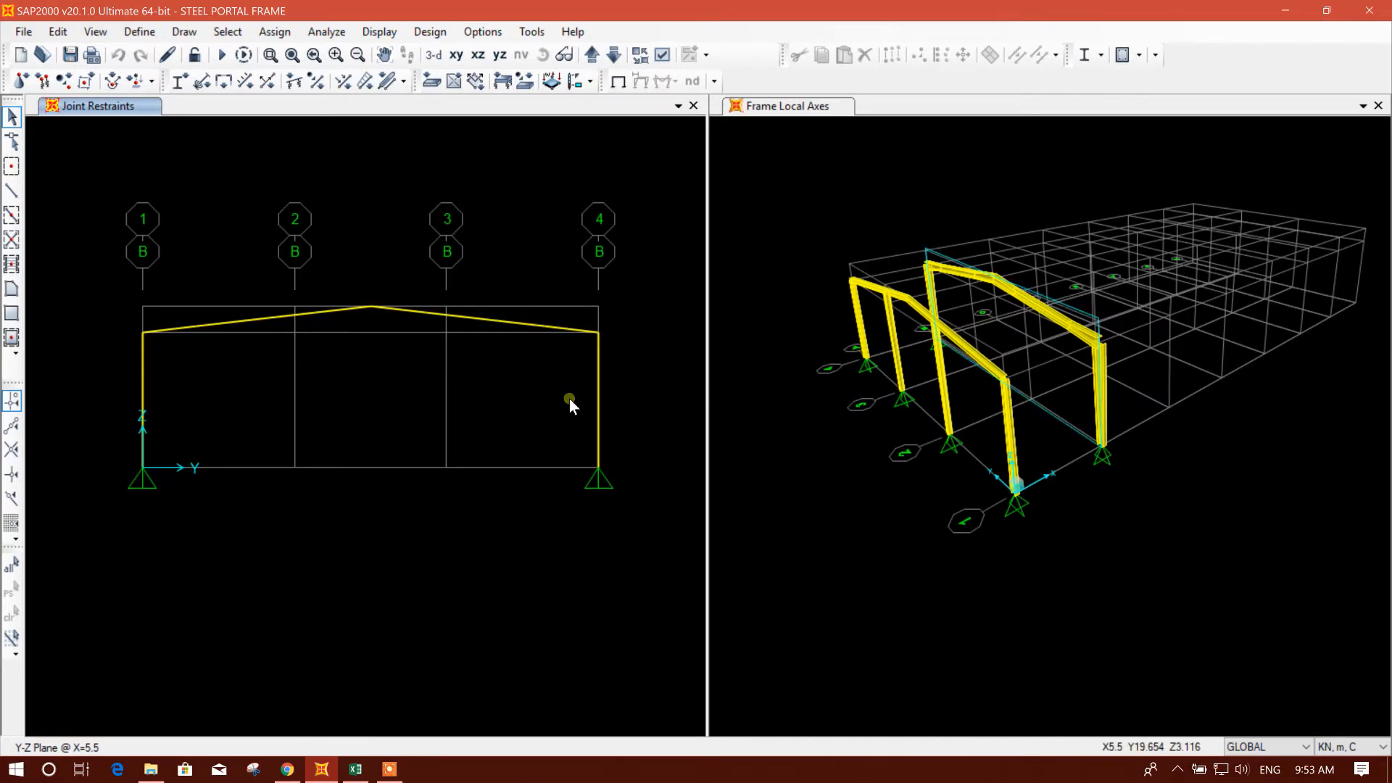
{"action": "left_click", "coordinate": [356, 769]}
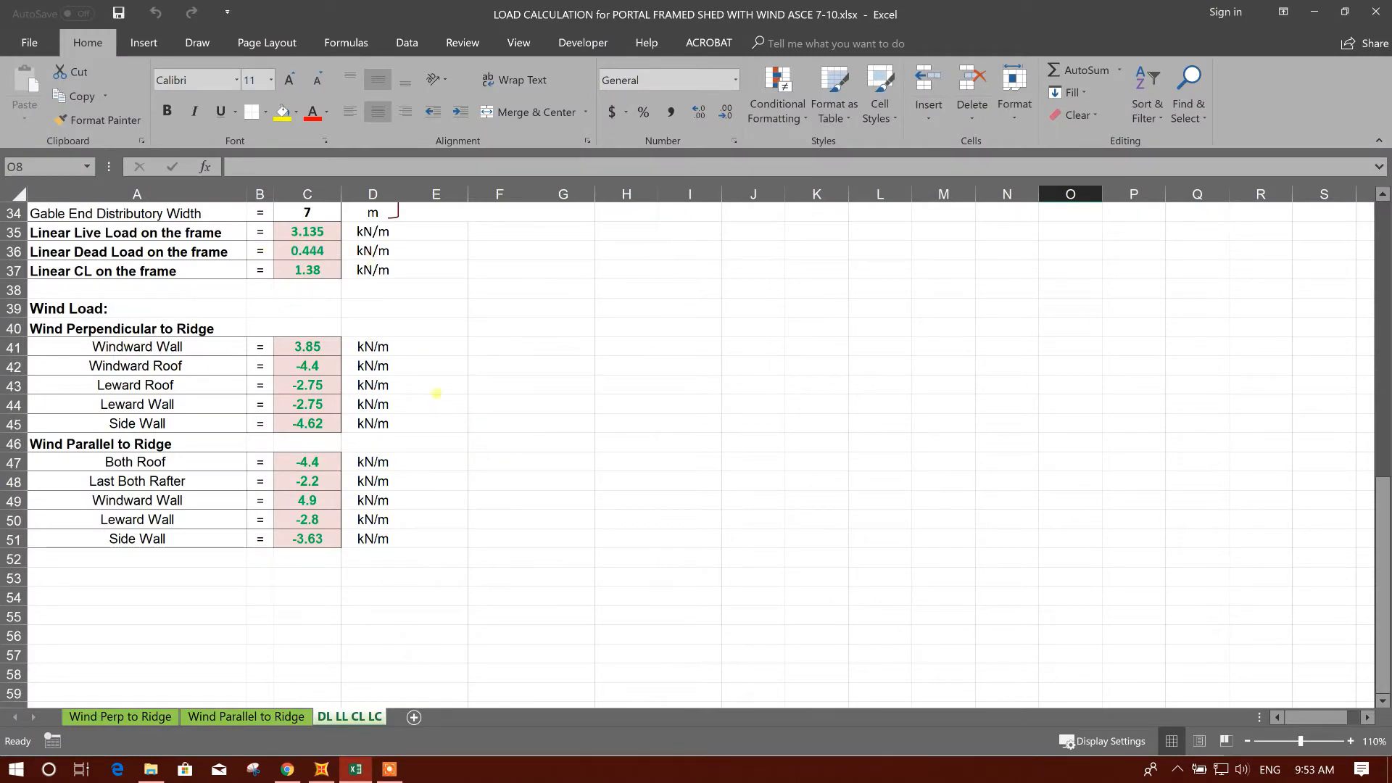
{"action": "left_click", "coordinate": [1315, 12]}
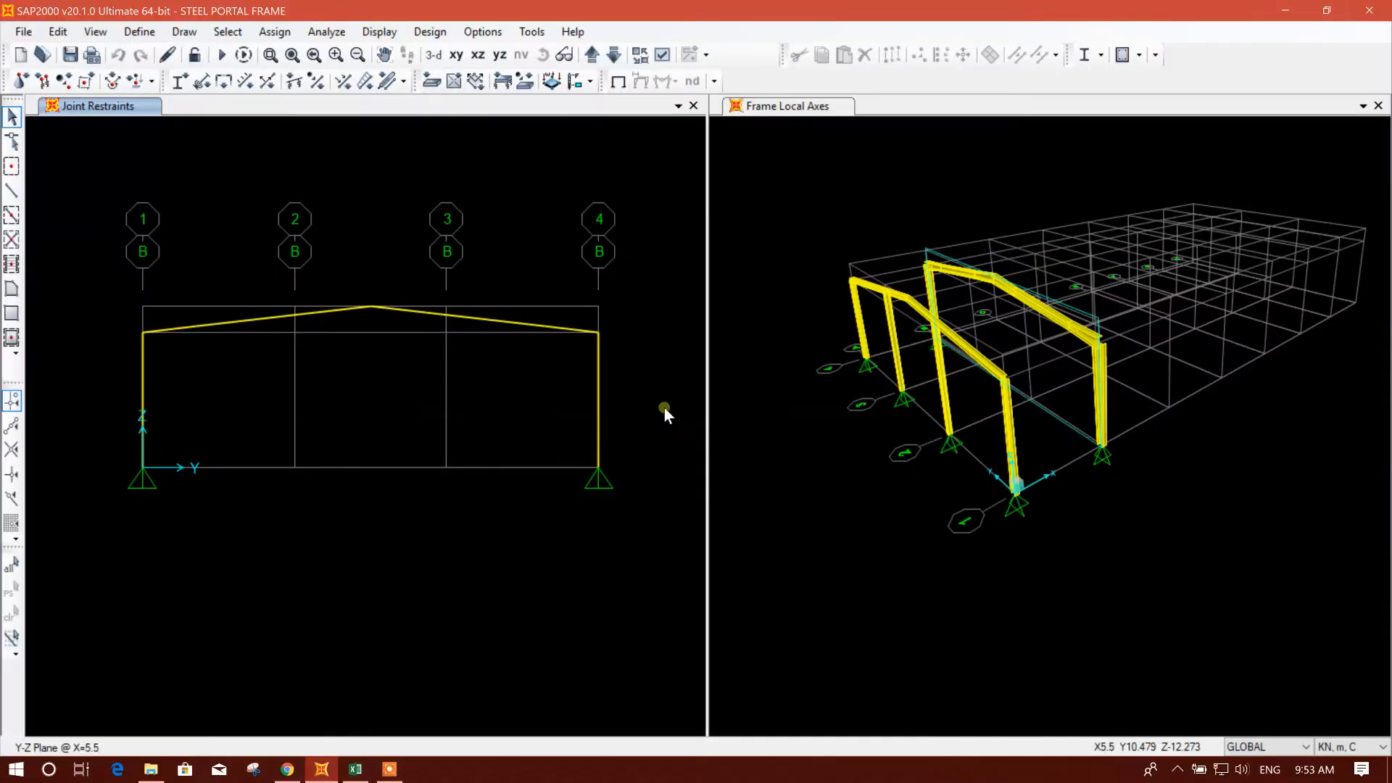
{"action": "middle_click_drag", "start_coordinate": [863, 387], "coordinate": [866, 412]}
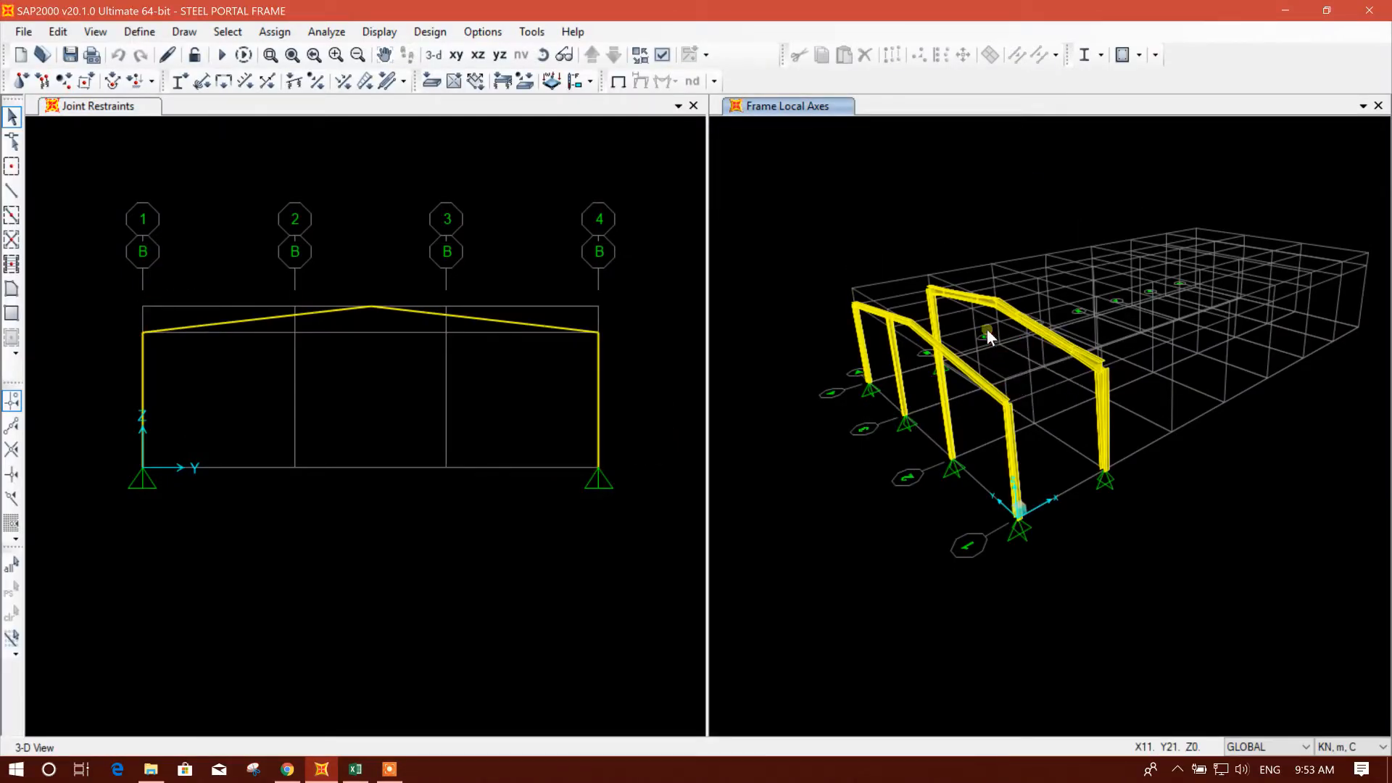
{"action": "middle_click_drag", "start_coordinate": [1016, 351], "coordinate": [1008, 311]}
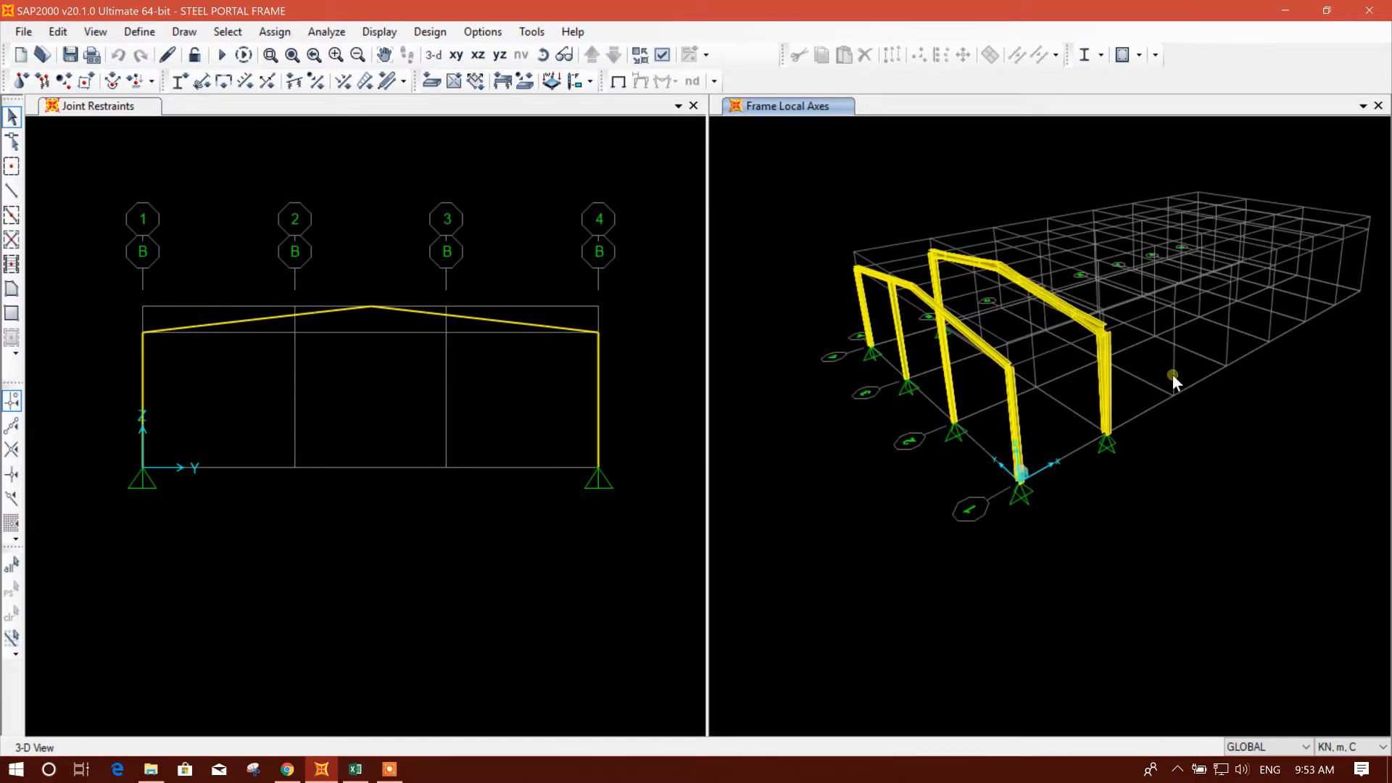
{"action": "middle_click_drag", "start_coordinate": [1054, 412], "coordinate": [1047, 419]}
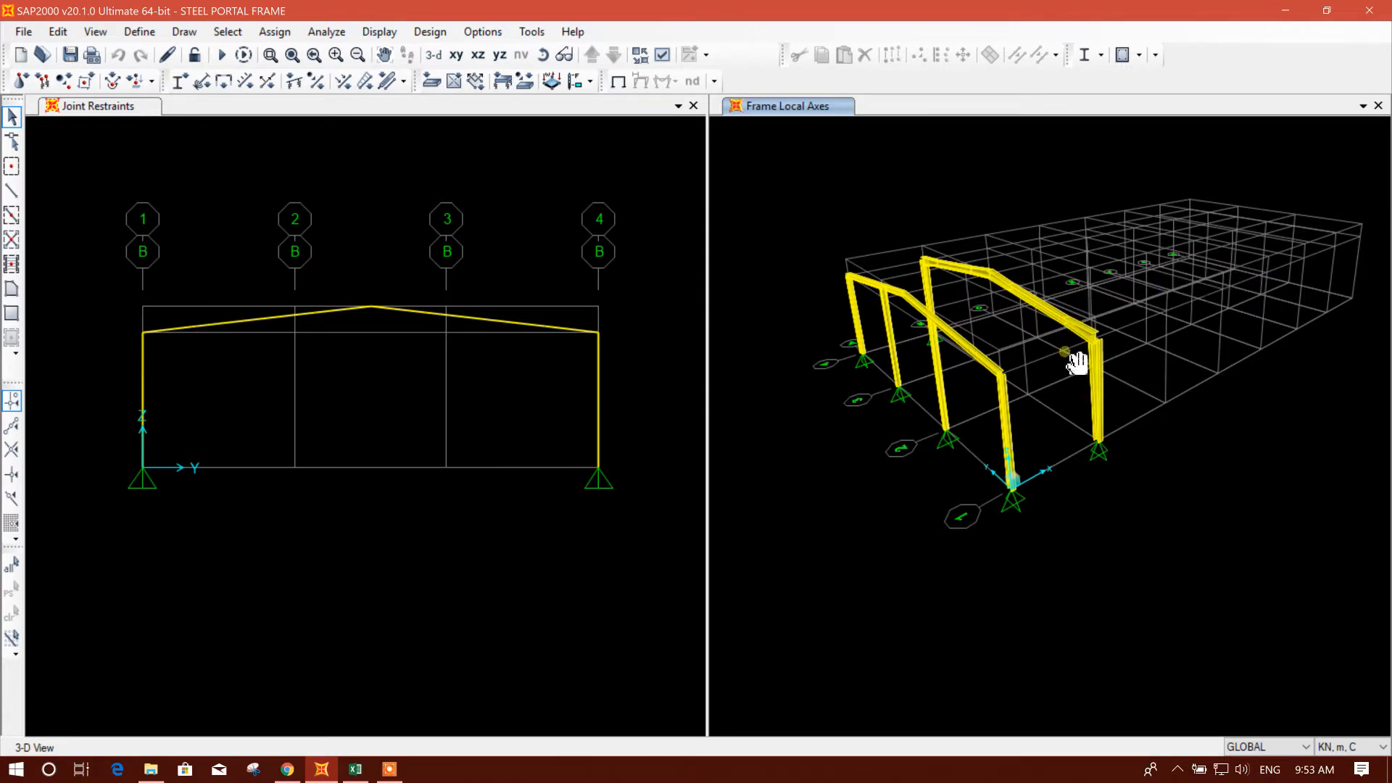
{"action": "middle_click_drag", "start_coordinate": [1073, 361], "coordinate": [1086, 326]}
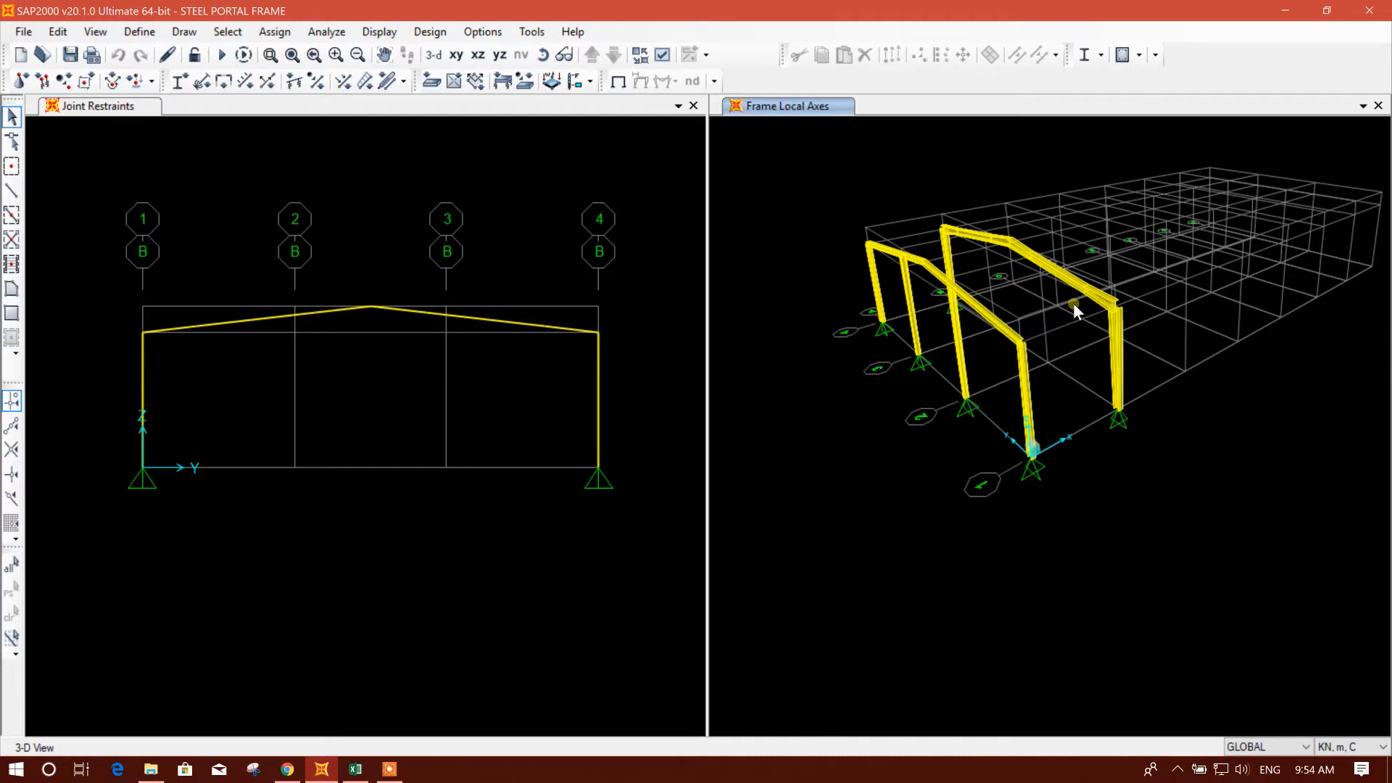
{"action": "middle_click_drag", "start_coordinate": [1074, 302], "coordinate": [1052, 290]}
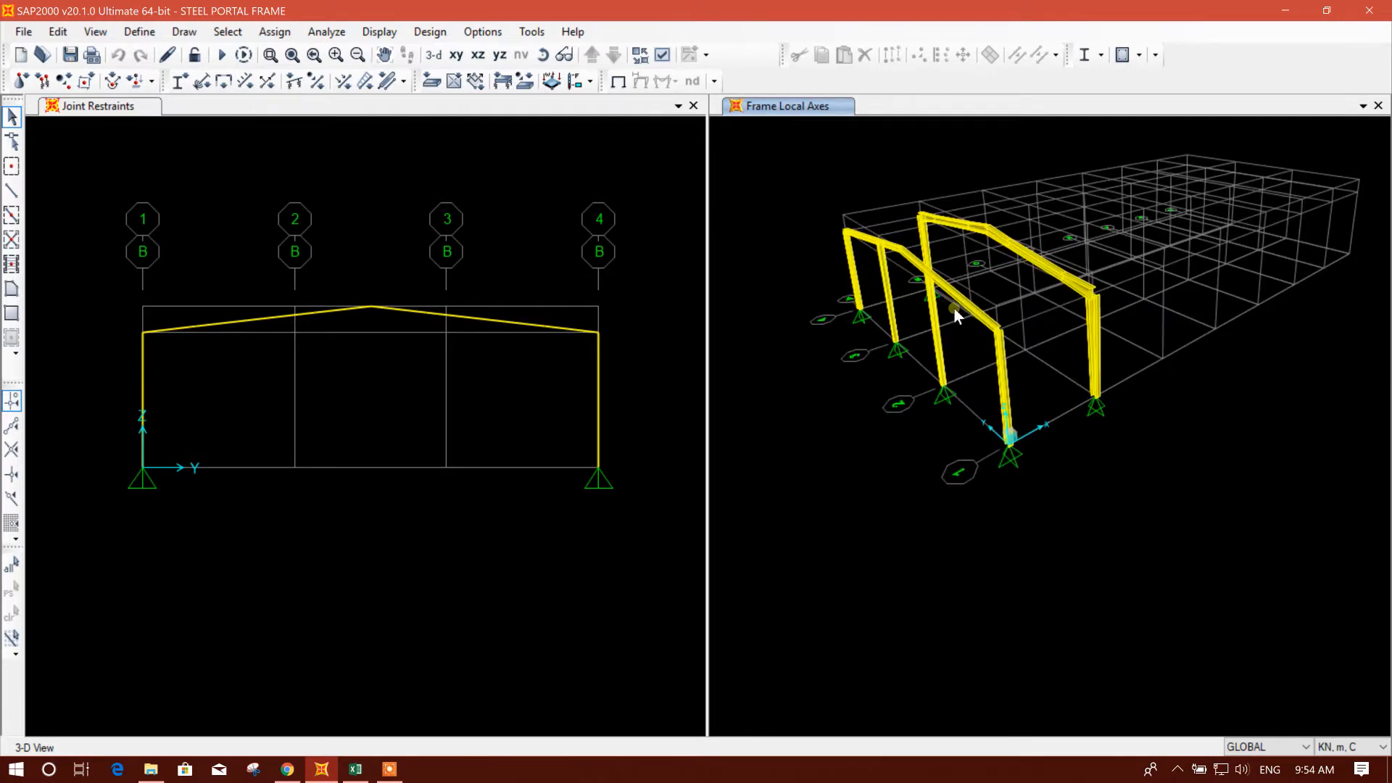
{"action": "middle_click_drag", "start_coordinate": [1039, 305], "coordinate": [1009, 363]}
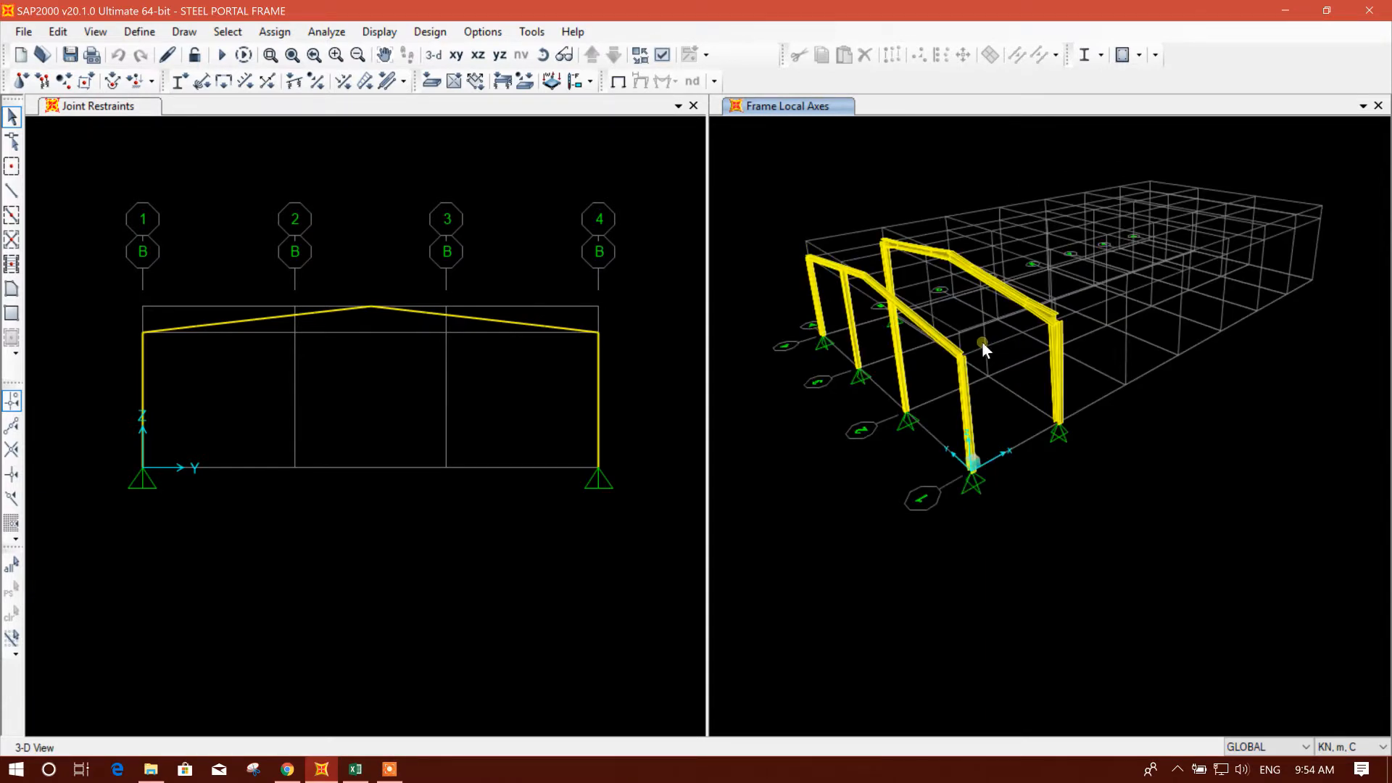
{"action": "middle_click_drag", "start_coordinate": [991, 346], "coordinate": [968, 378]}
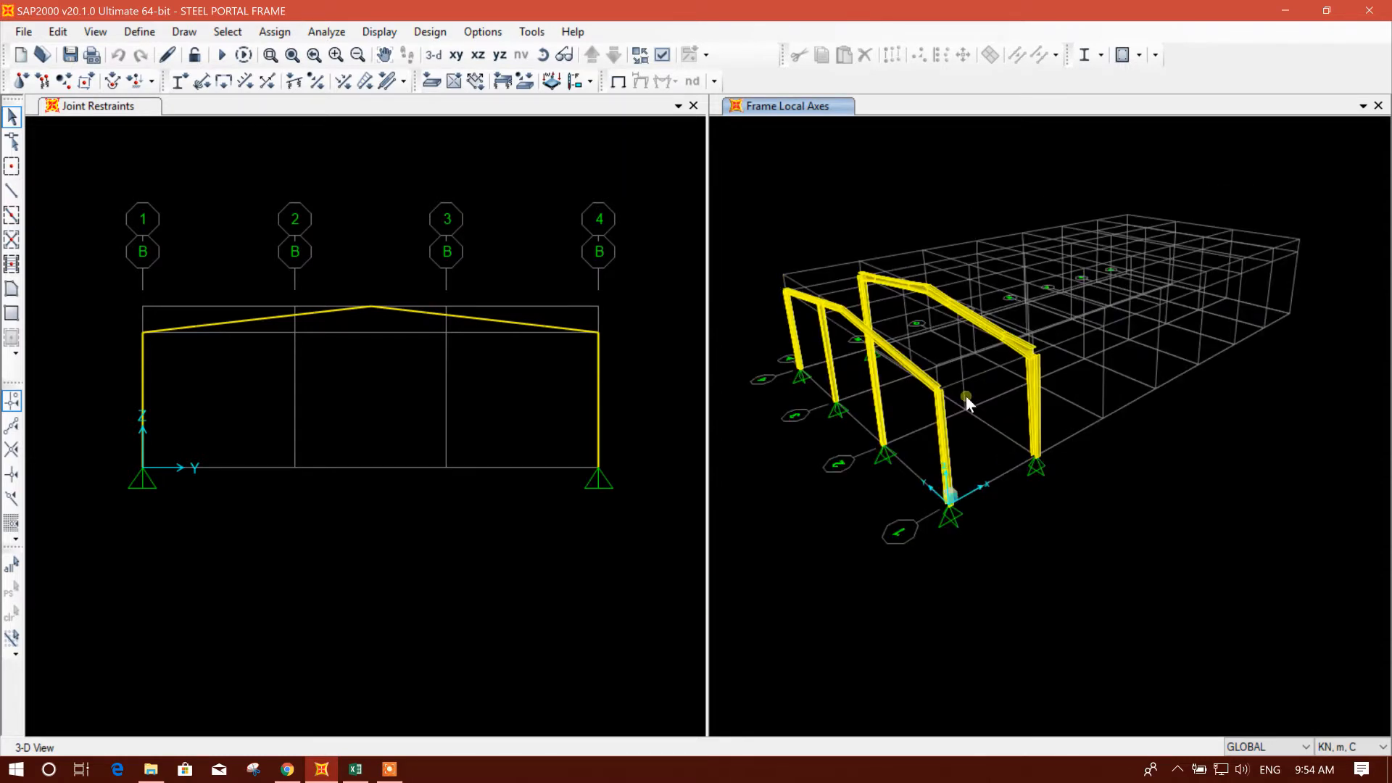
{"action": "middle_click_drag", "start_coordinate": [1010, 357], "coordinate": [1038, 422]}
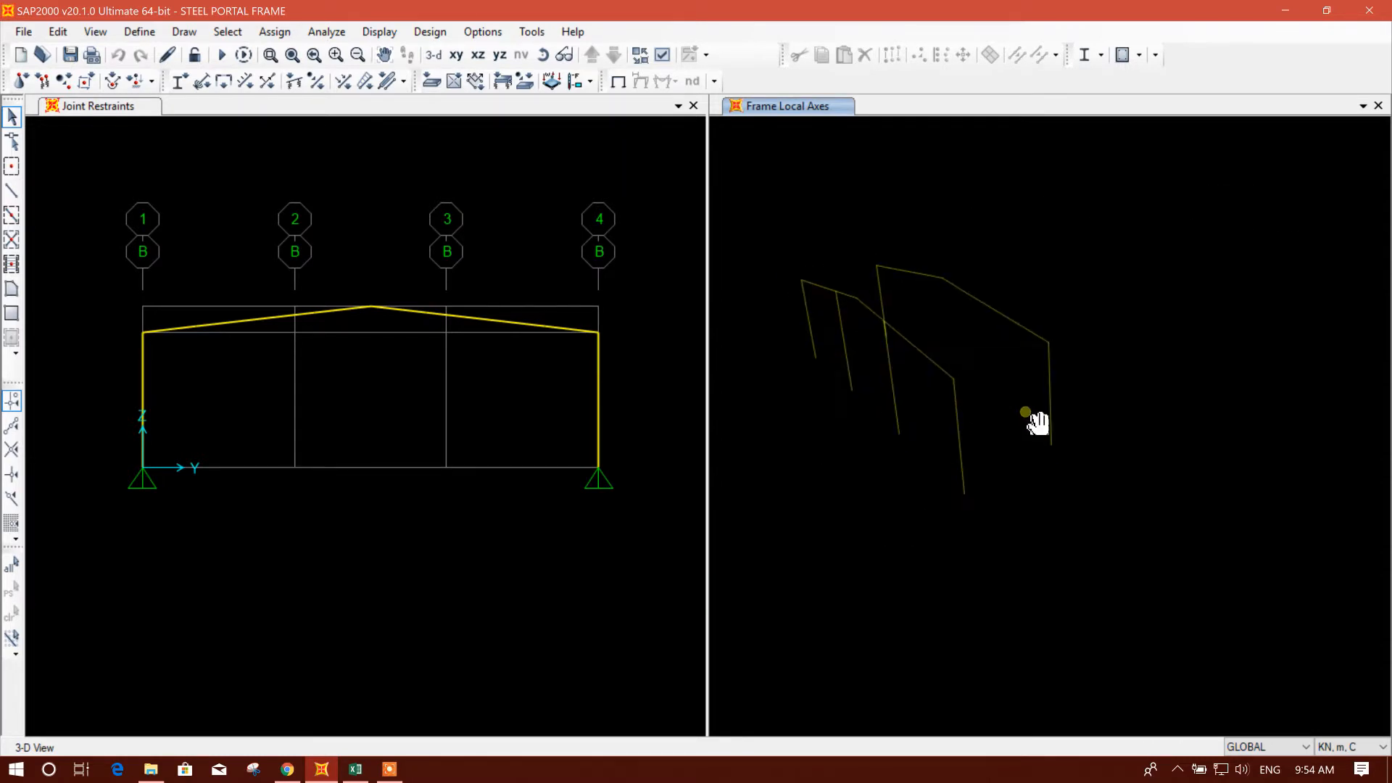
Look over the wind load table in Excel, and return to SAP2000 to inspect the portal frame in the elevation and 3-D views
{"action": "left_click", "coordinate": [355, 769]}
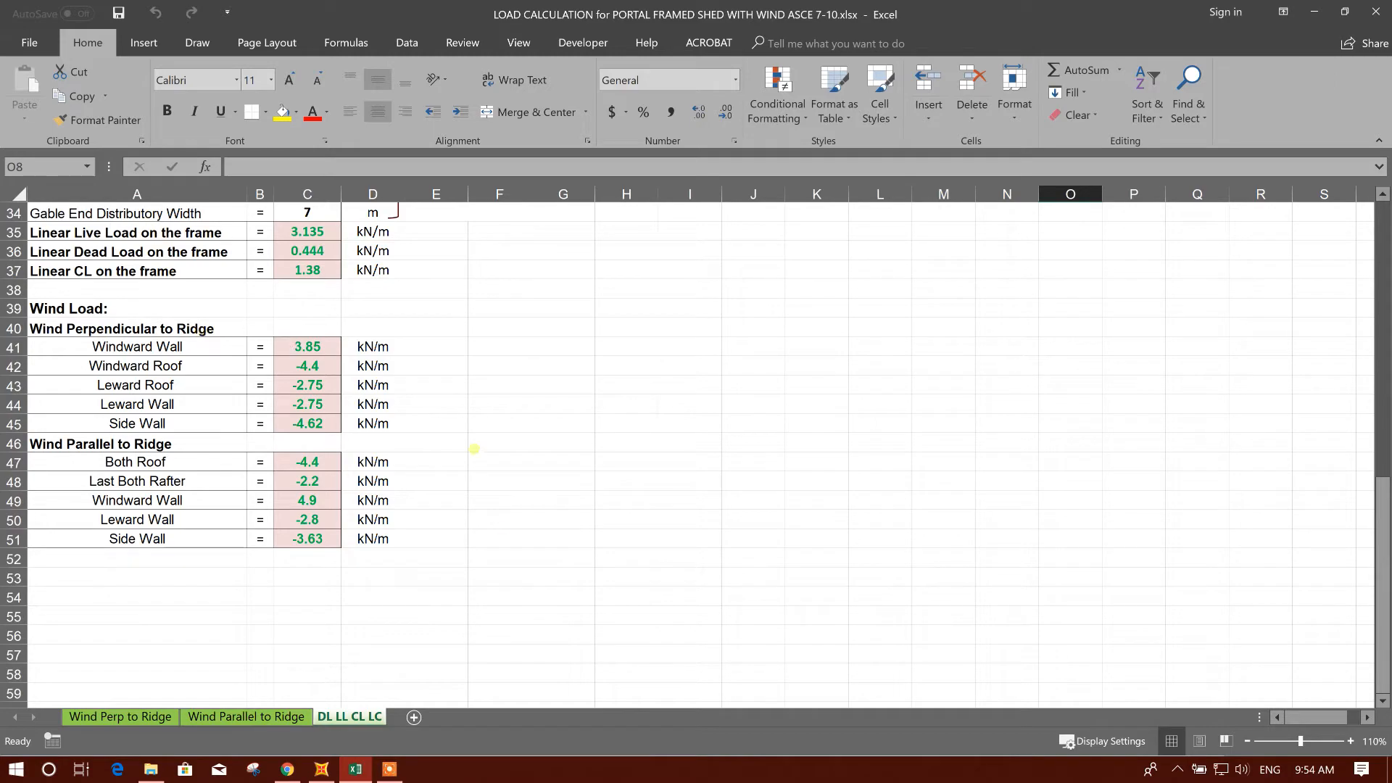
{"action": "left_click", "coordinate": [322, 769]}
{"action": "middle_click_drag", "start_coordinate": [931, 548], "coordinate": [910, 562]}
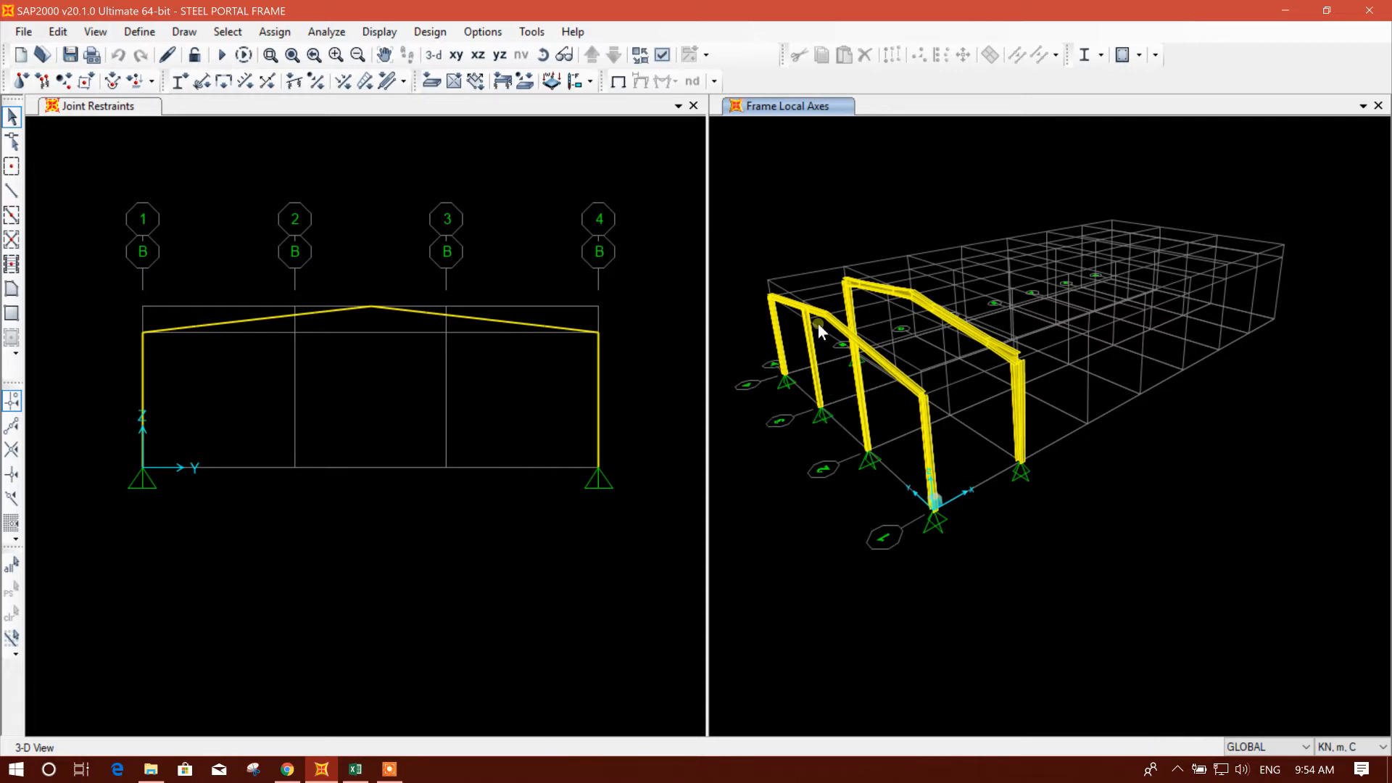
{"action": "middle_click_drag", "start_coordinate": [1101, 552], "coordinate": [1089, 520]}
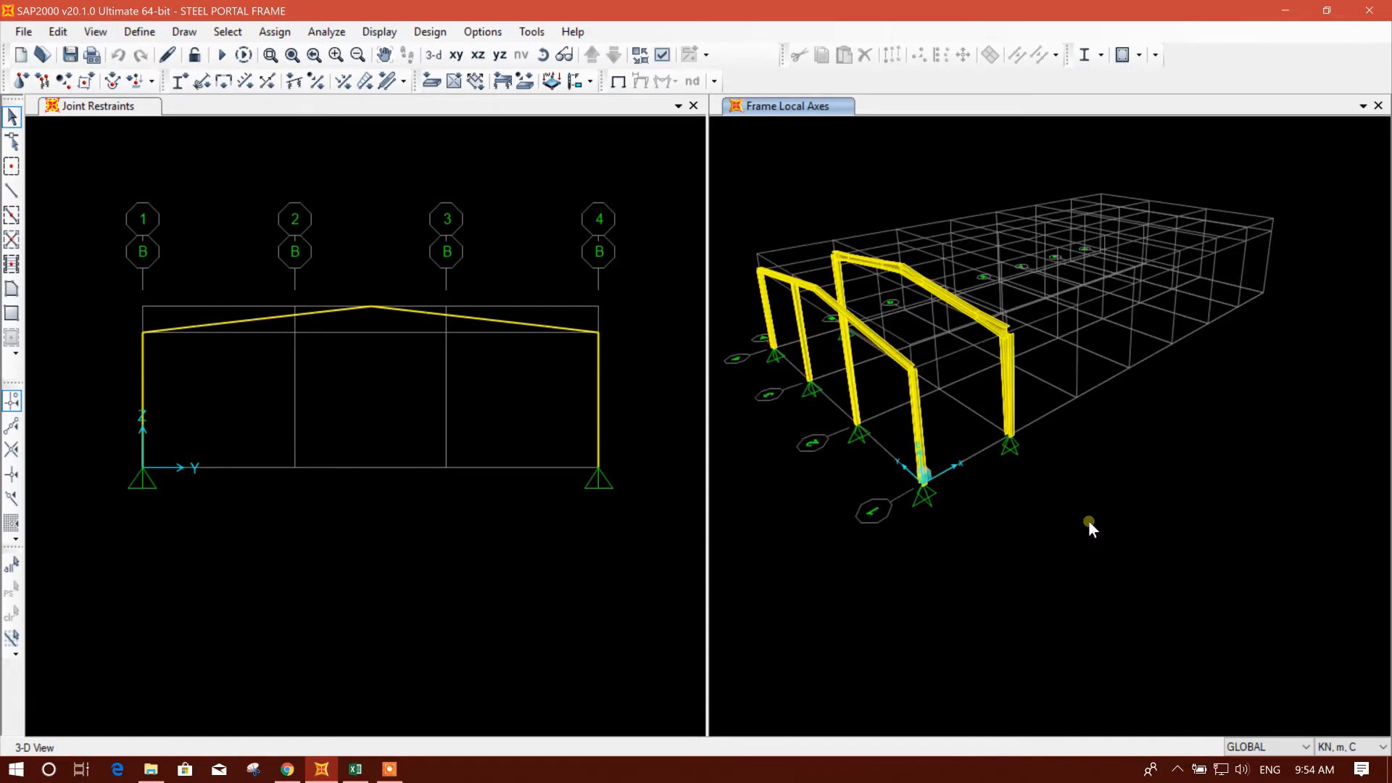
{"action": "left_click", "coordinate": [518, 502]}
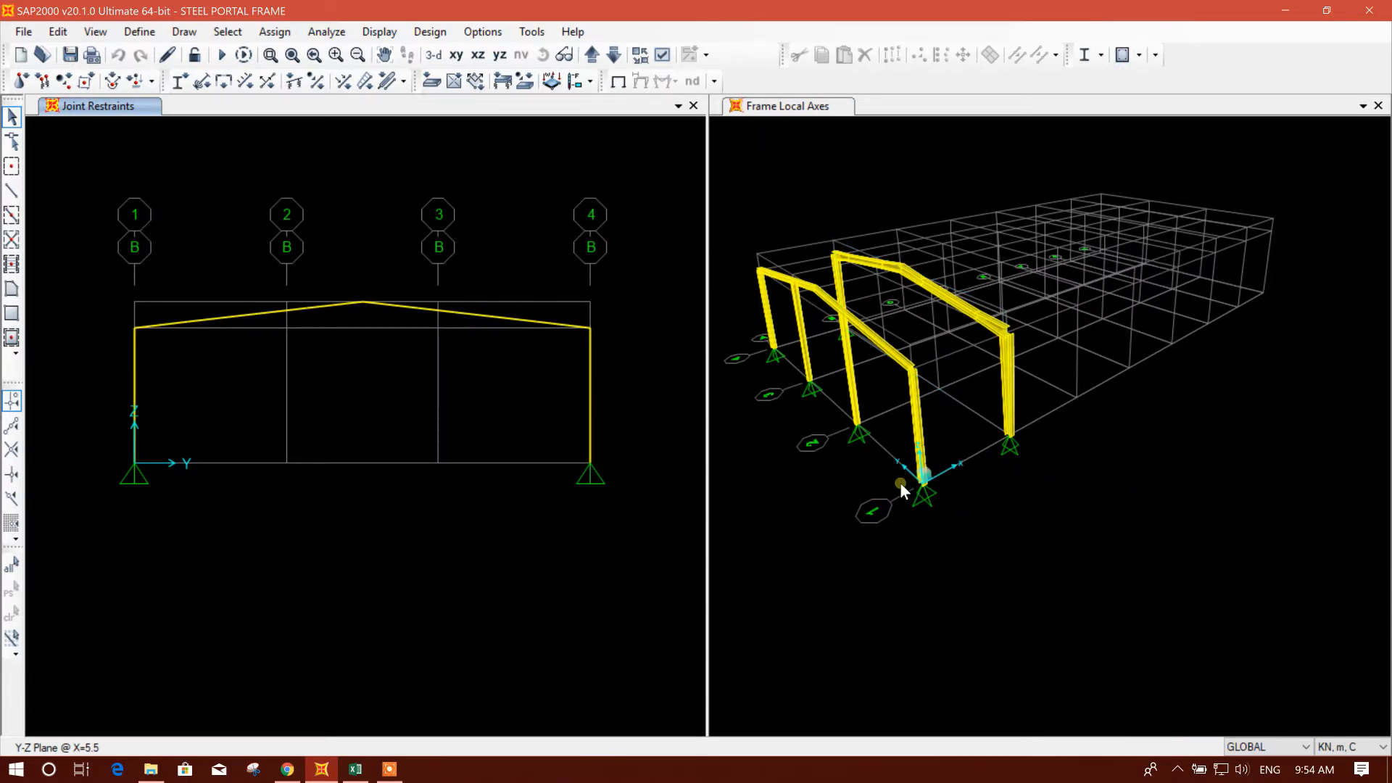
{"action": "scroll", "coordinate": [901, 482], "scroll_direction": "up", "scroll_amount": 3}
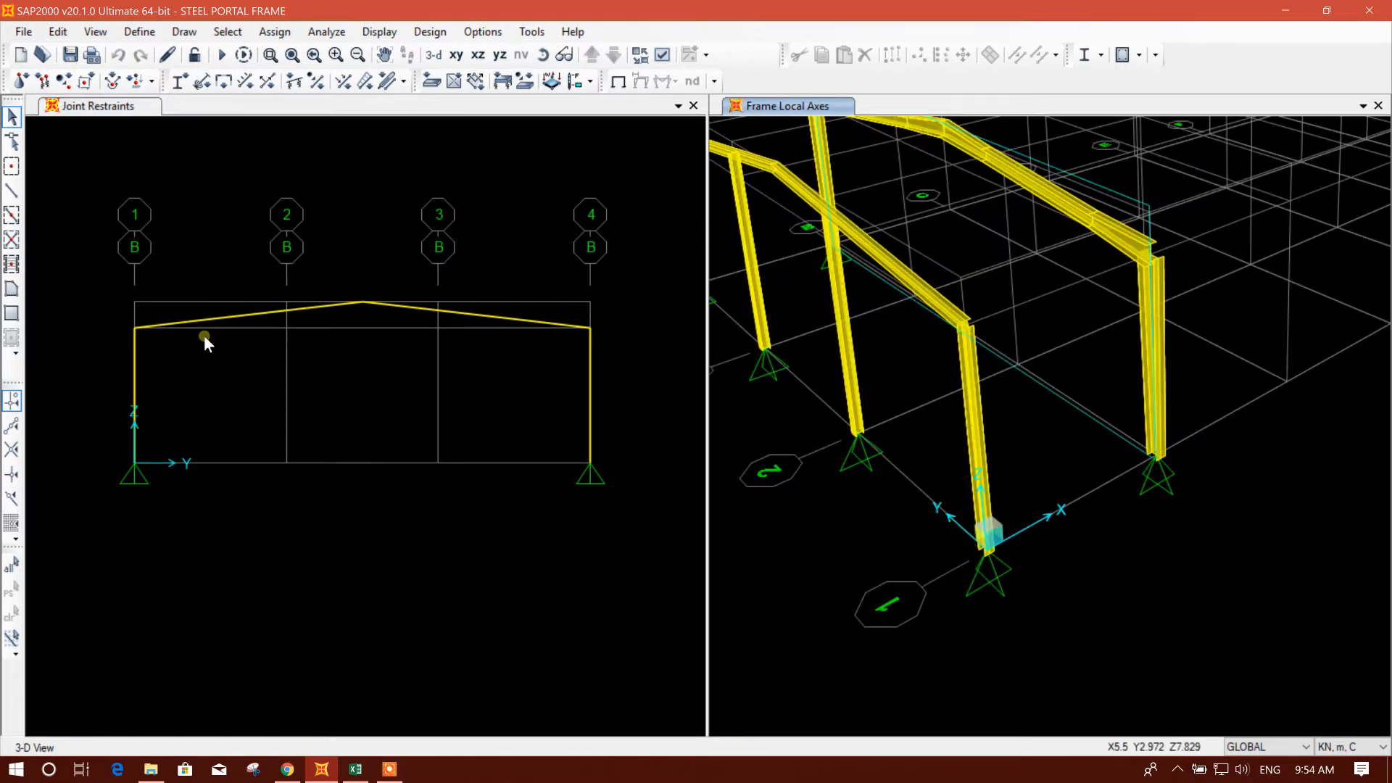
{"action": "left_click", "coordinate": [448, 472]}
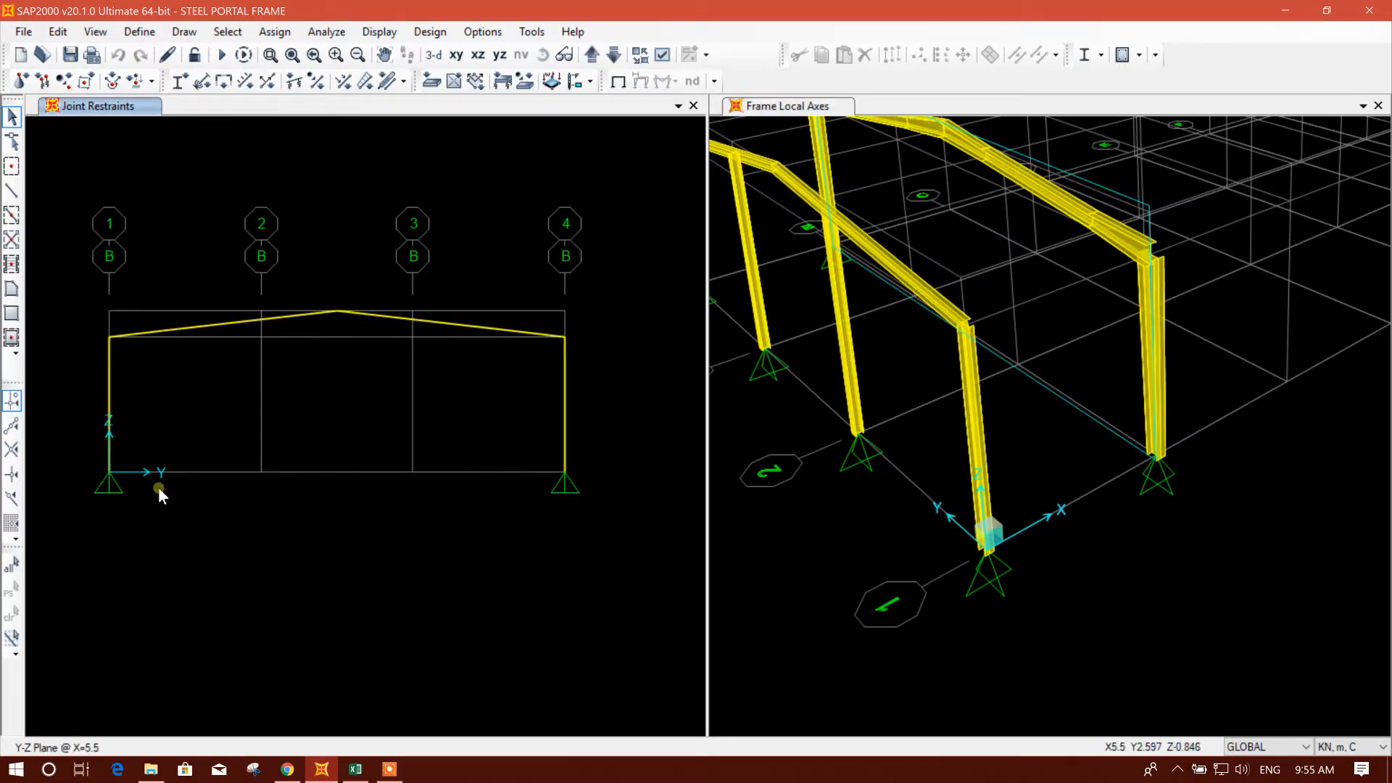
{"action": "middle_click_drag", "start_coordinate": [179, 481], "coordinate": [186, 481]}
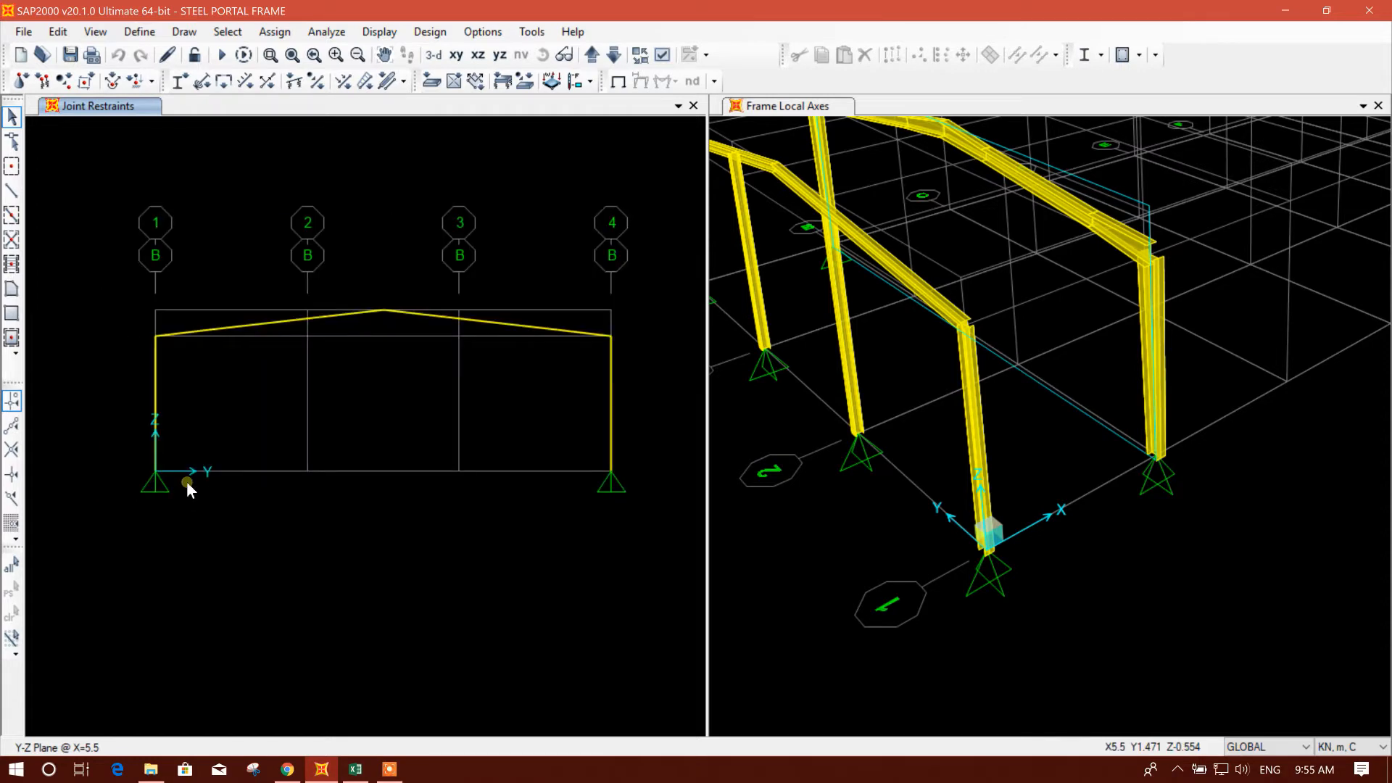
Review the linear live, dead and CL loads on the frame in the Excel sheet, and return to SAP2000
{"action": "left_click", "coordinate": [357, 772]}
{"action": "scroll", "coordinate": [167, 385], "scroll_direction": "up", "scroll_amount": 1}
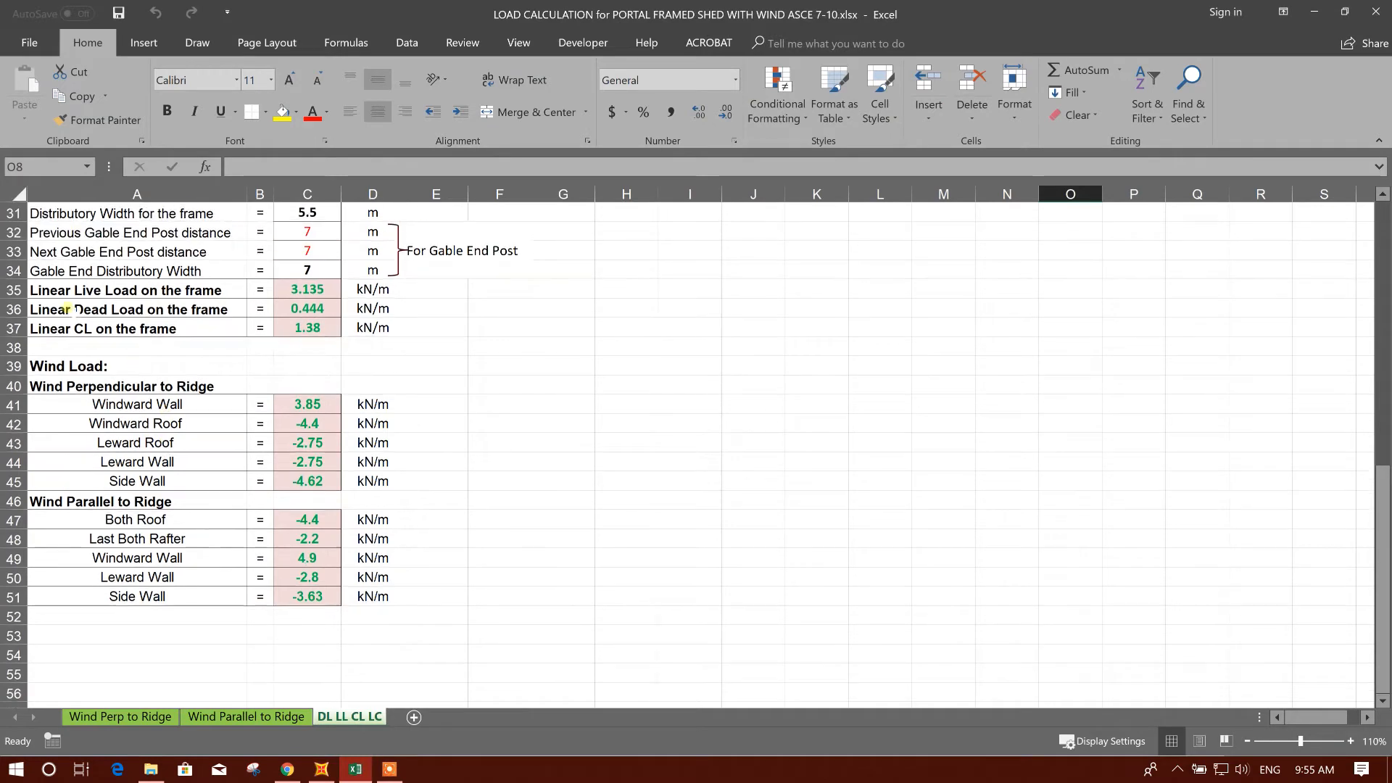
{"action": "left_click", "coordinate": [123, 290]}
{"action": "left_click", "coordinate": [123, 311]}
{"action": "left_click", "coordinate": [182, 328]}
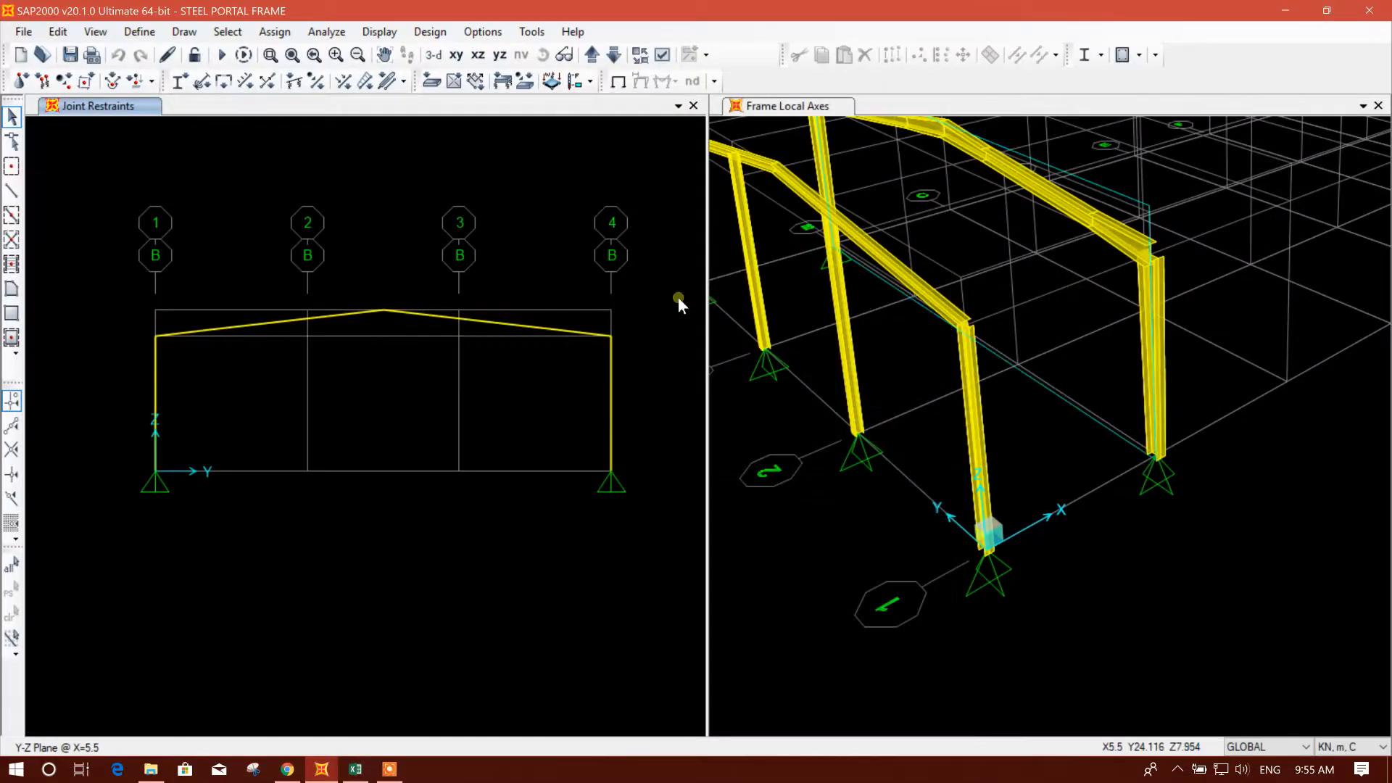
Select all rafter segments of the portal frame on grid line B in the Y-Z elevation at X=5.5
{"action": "left_click_drag", "start_coordinate": [515, 400], "coordinate": [243, 238]}
{"action": "left_click_drag", "start_coordinate": [578, 355], "coordinate": [512, 286]}
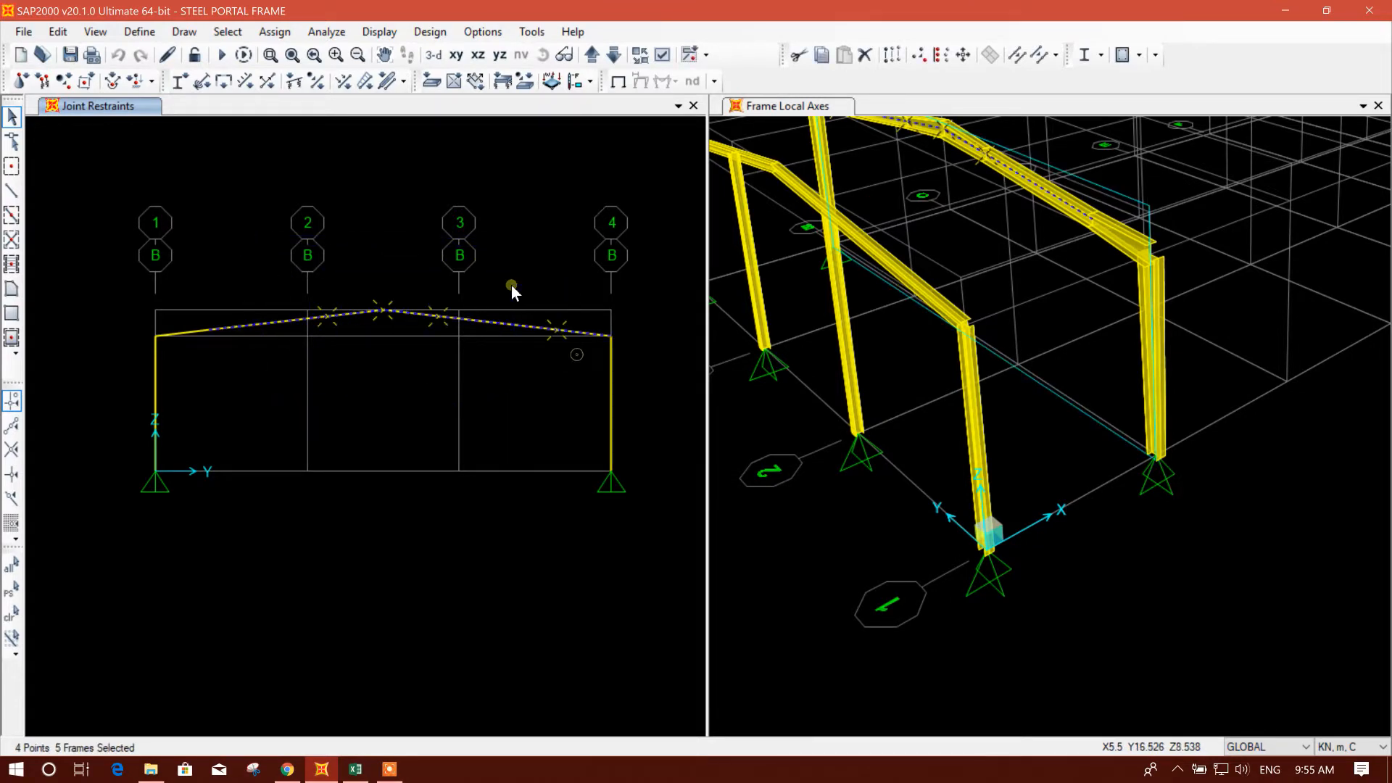
{"action": "left_click_drag", "start_coordinate": [218, 357], "coordinate": [183, 296]}
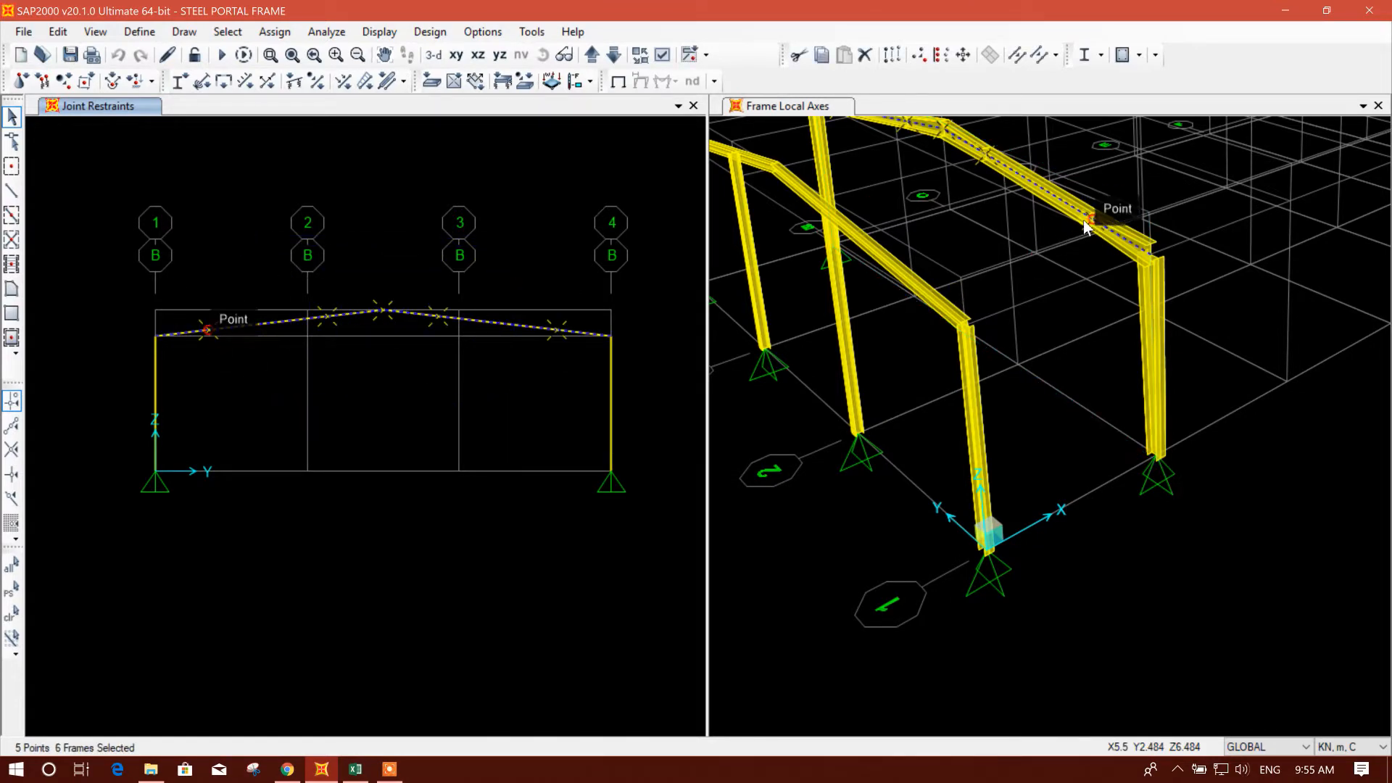
{"action": "middle_click_drag", "start_coordinate": [451, 363], "coordinate": [447, 373]}
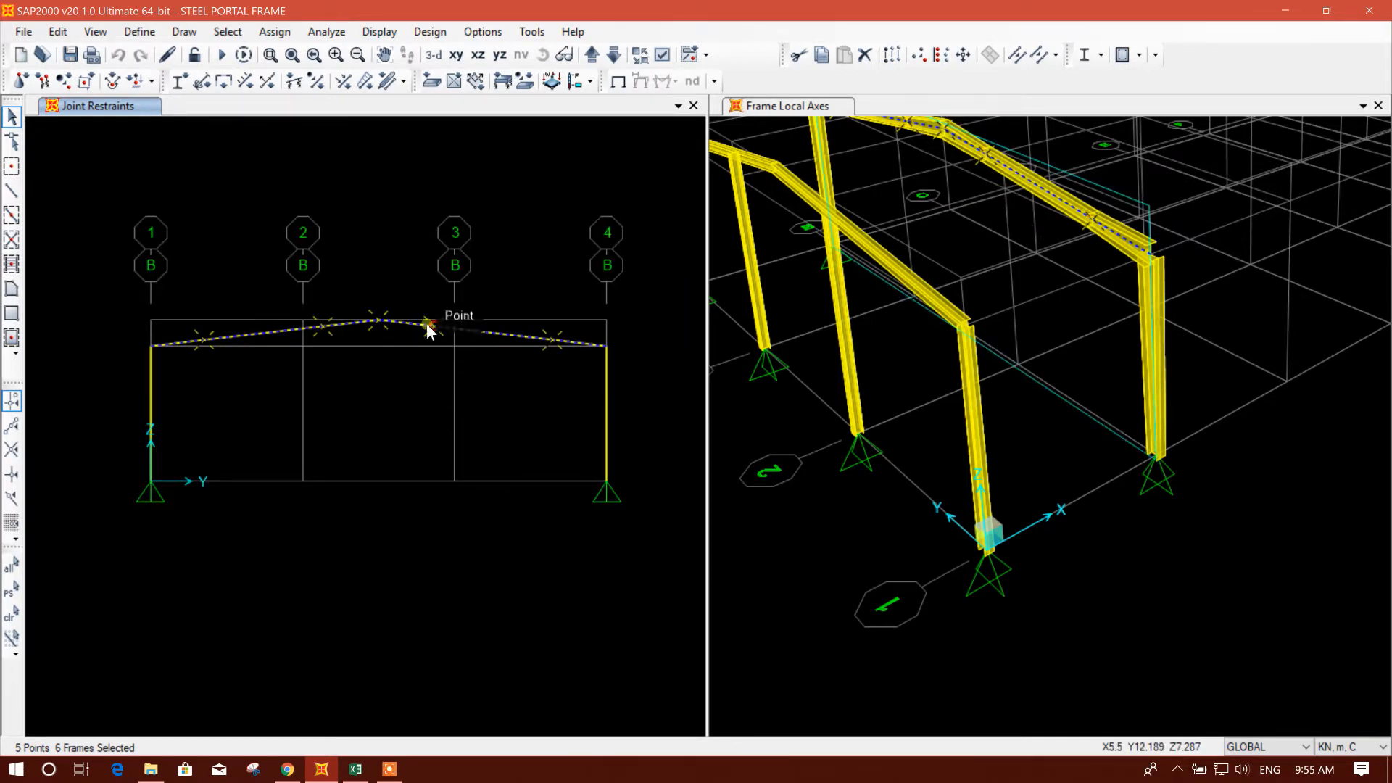
{"action": "left_click", "coordinate": [365, 80]}
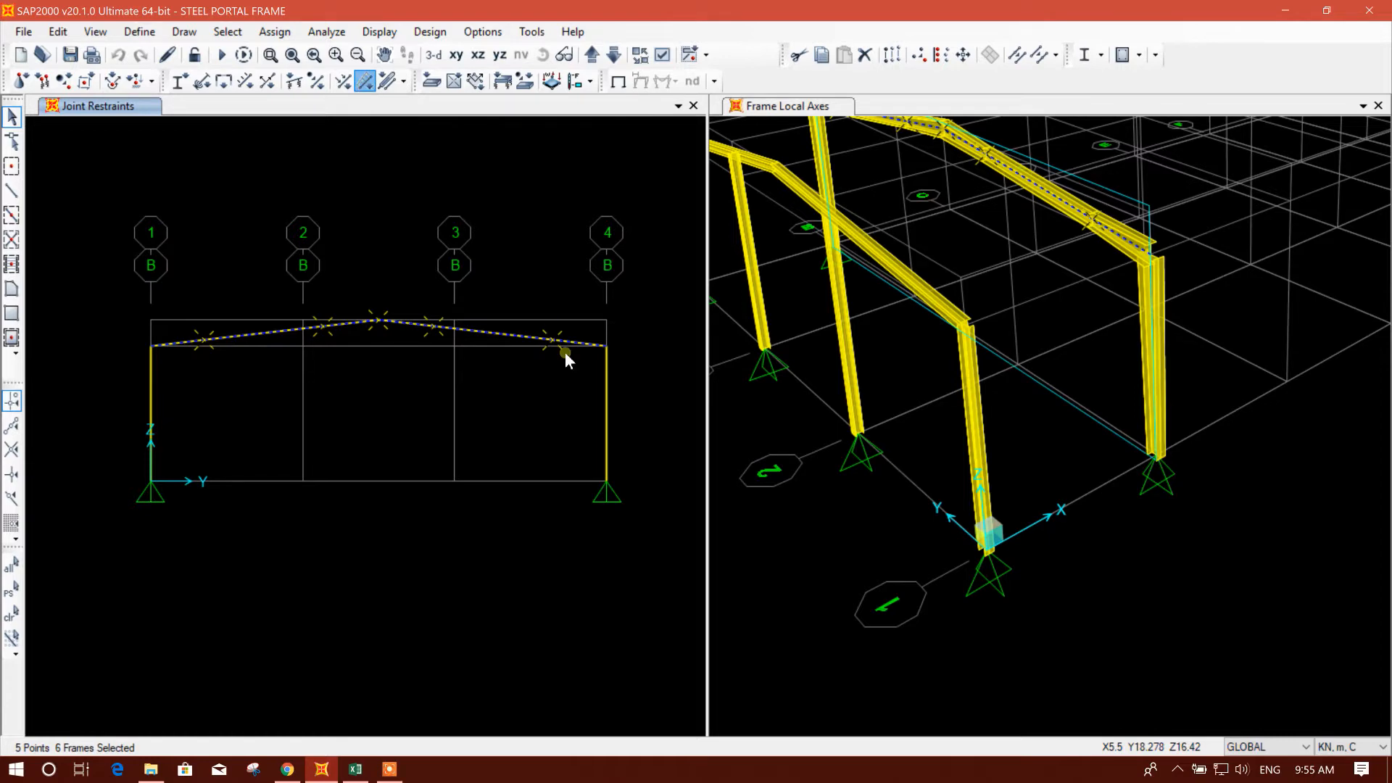
{"action": "left_click", "coordinate": [693, 538]}
Define a new load pattern named CL of type Dead with a self weight multiplier of 1
{"action": "left_click", "coordinate": [140, 31]}
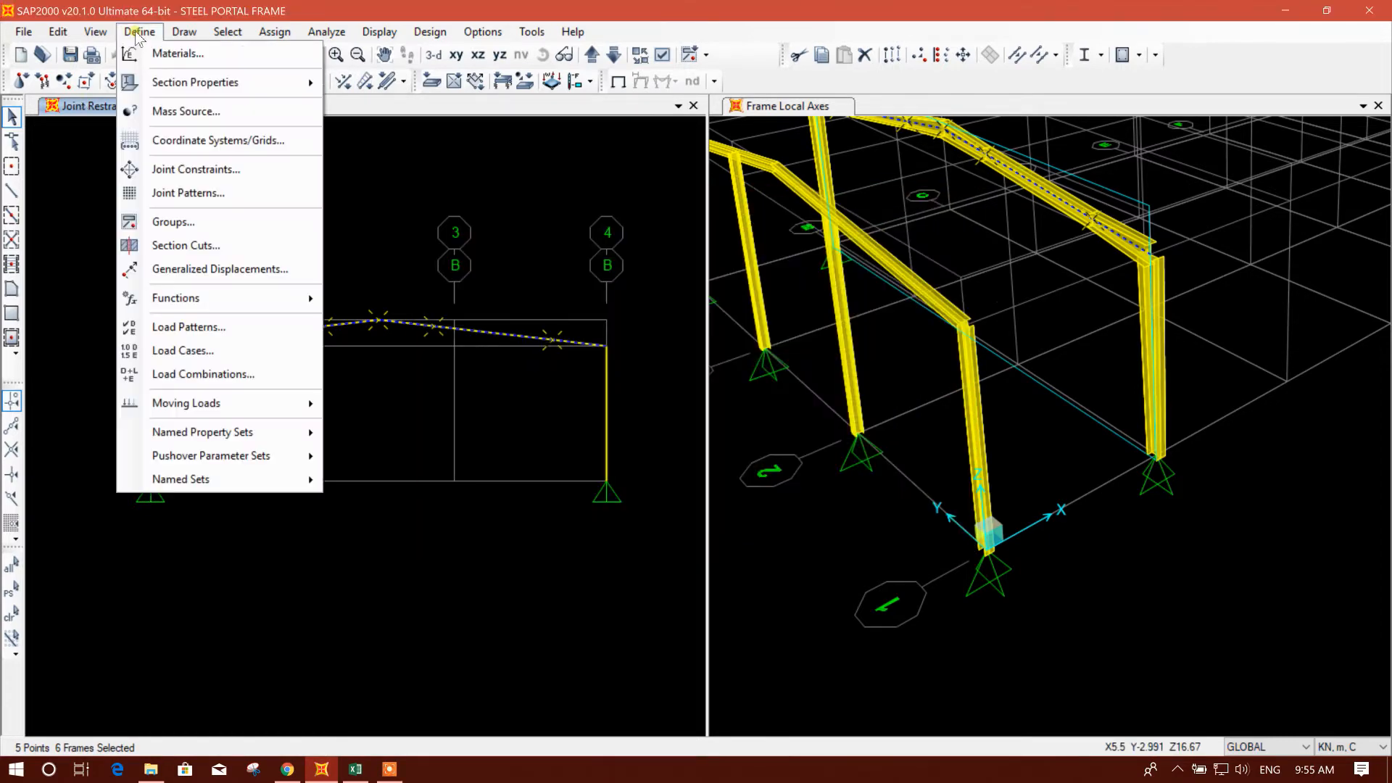
{"action": "left_click", "coordinate": [206, 327]}
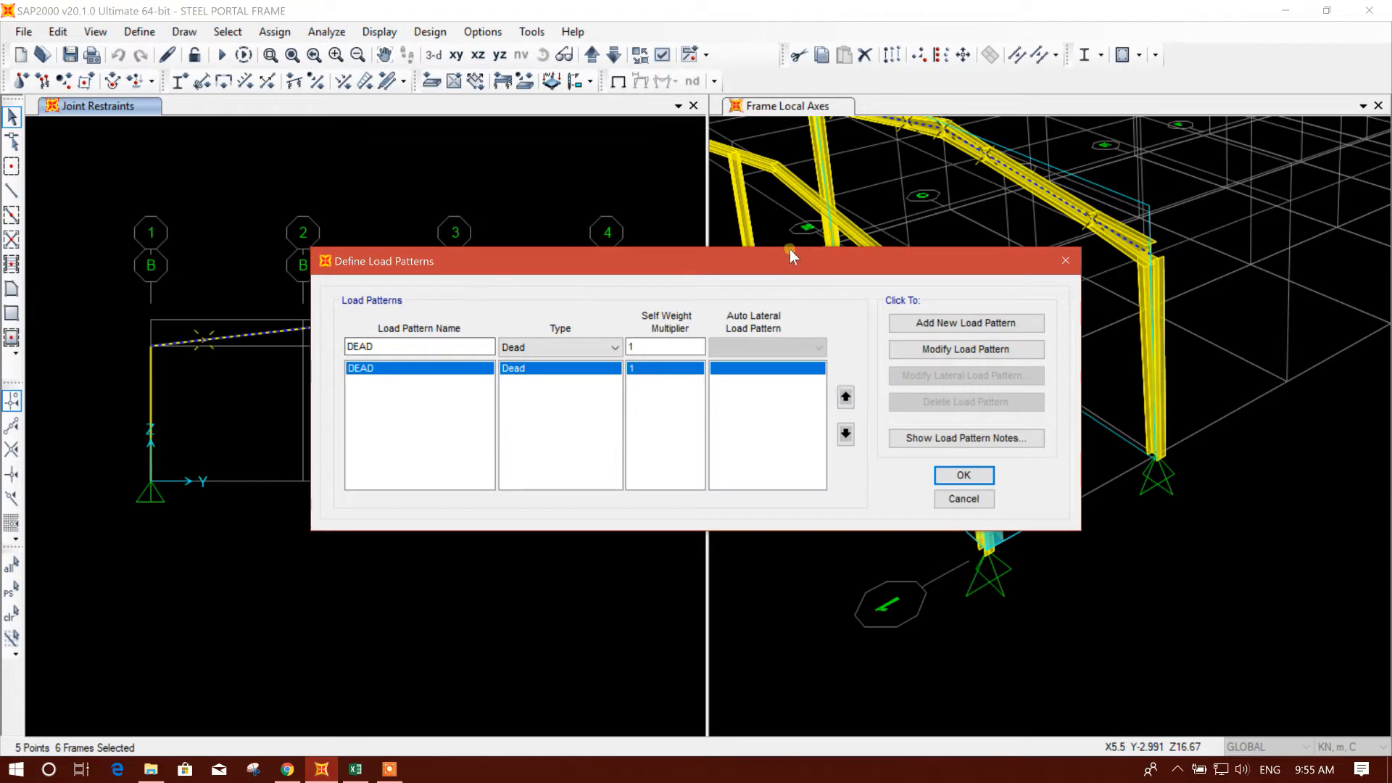
{"action": "left_click_drag", "start_coordinate": [789, 254], "coordinate": [846, 242]}
{"action": "double_click", "coordinate": [451, 336]}
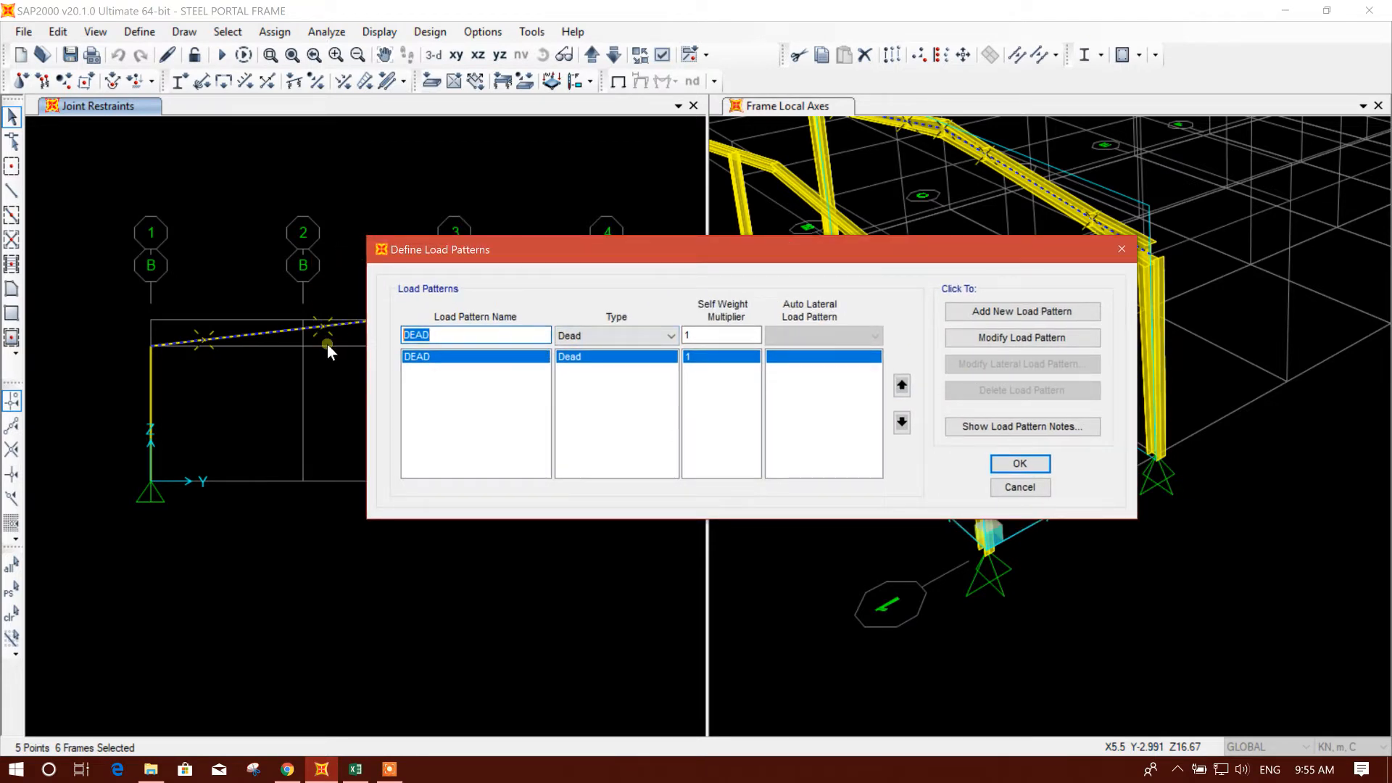
{"action": "type", "text": "CL"}
{"action": "left_click", "coordinate": [1059, 311]}
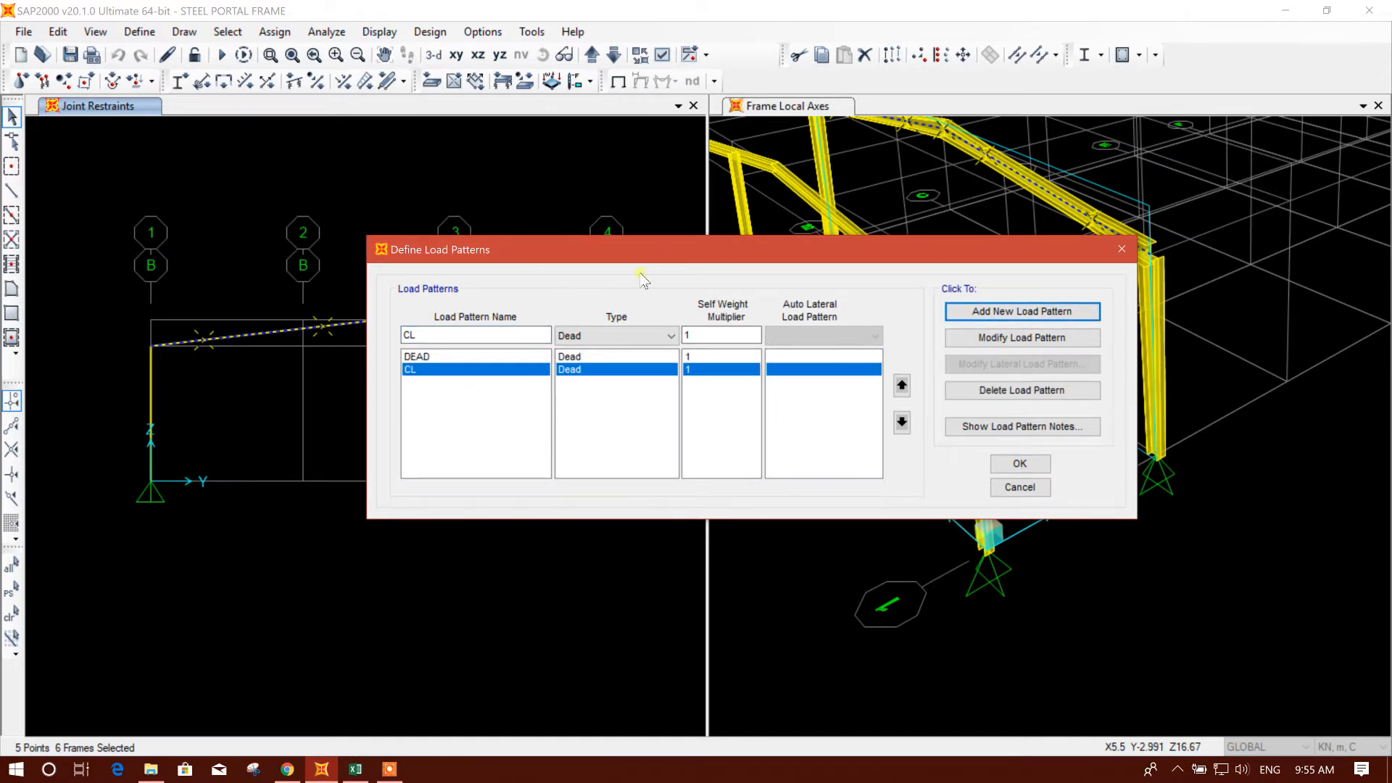
Add a load pattern named LL of type Live with a self weight multiplier of 0
{"action": "left_click_drag", "start_coordinate": [656, 256], "coordinate": [638, 224]}
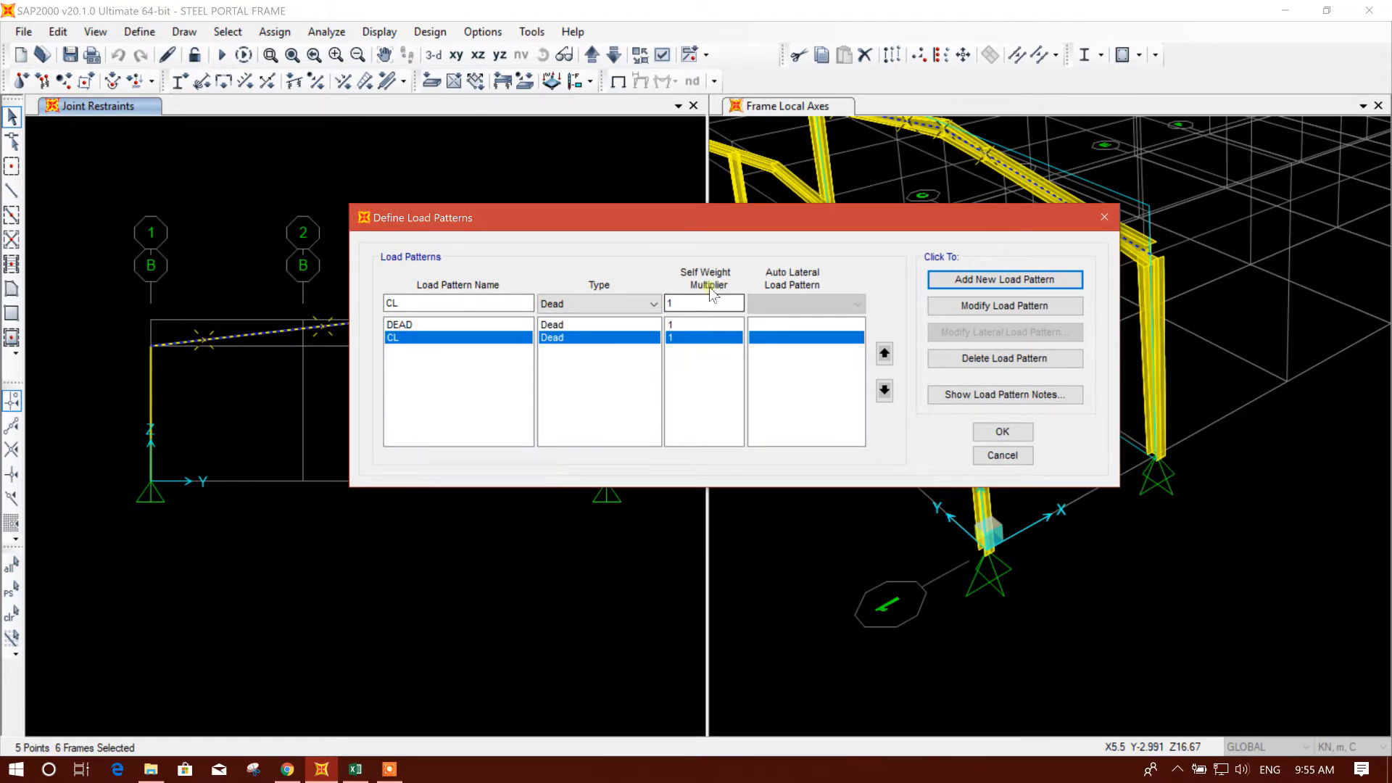
{"action": "left_click_drag", "start_coordinate": [741, 212], "coordinate": [715, 210]}
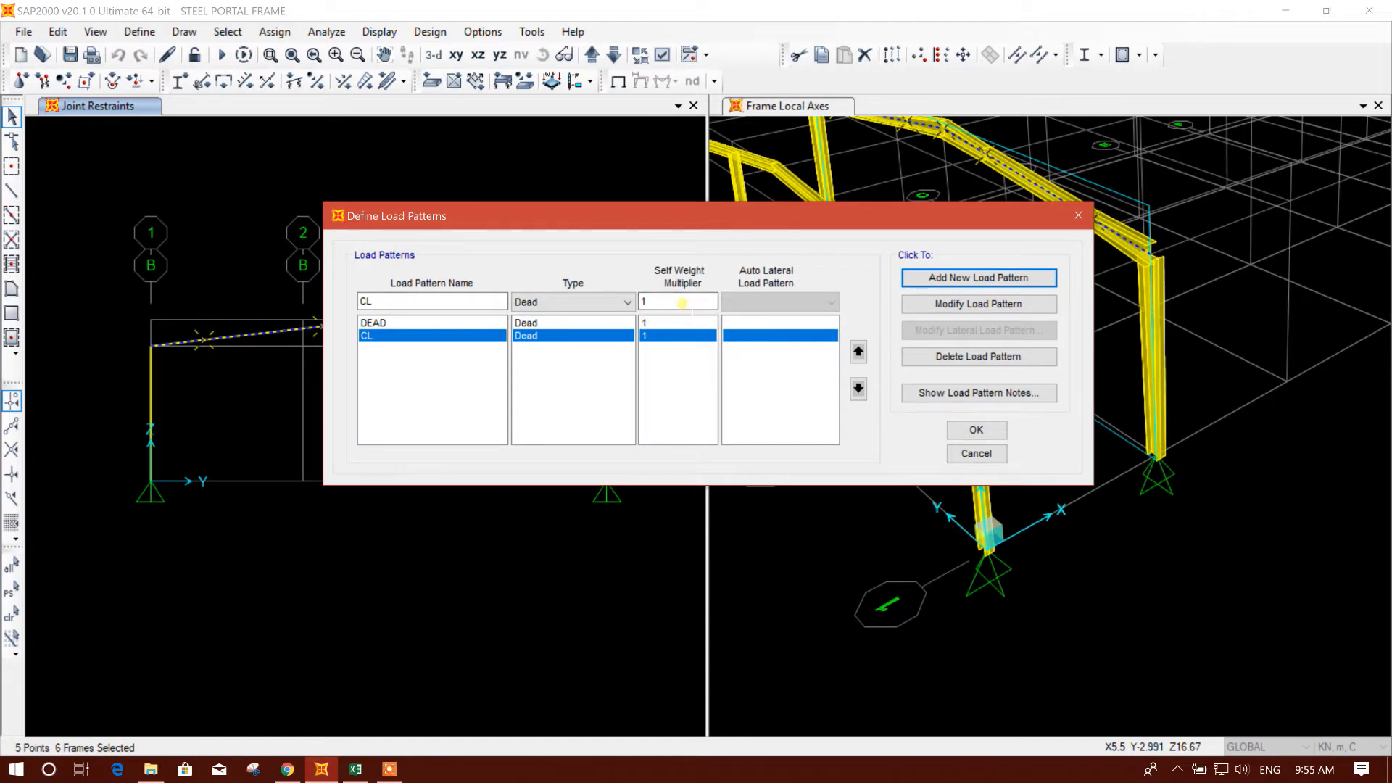
{"action": "left_click", "coordinate": [677, 302]}
{"action": "left_click_drag", "start_coordinate": [403, 305], "coordinate": [330, 302]}
{"action": "type", "text": "LL"}
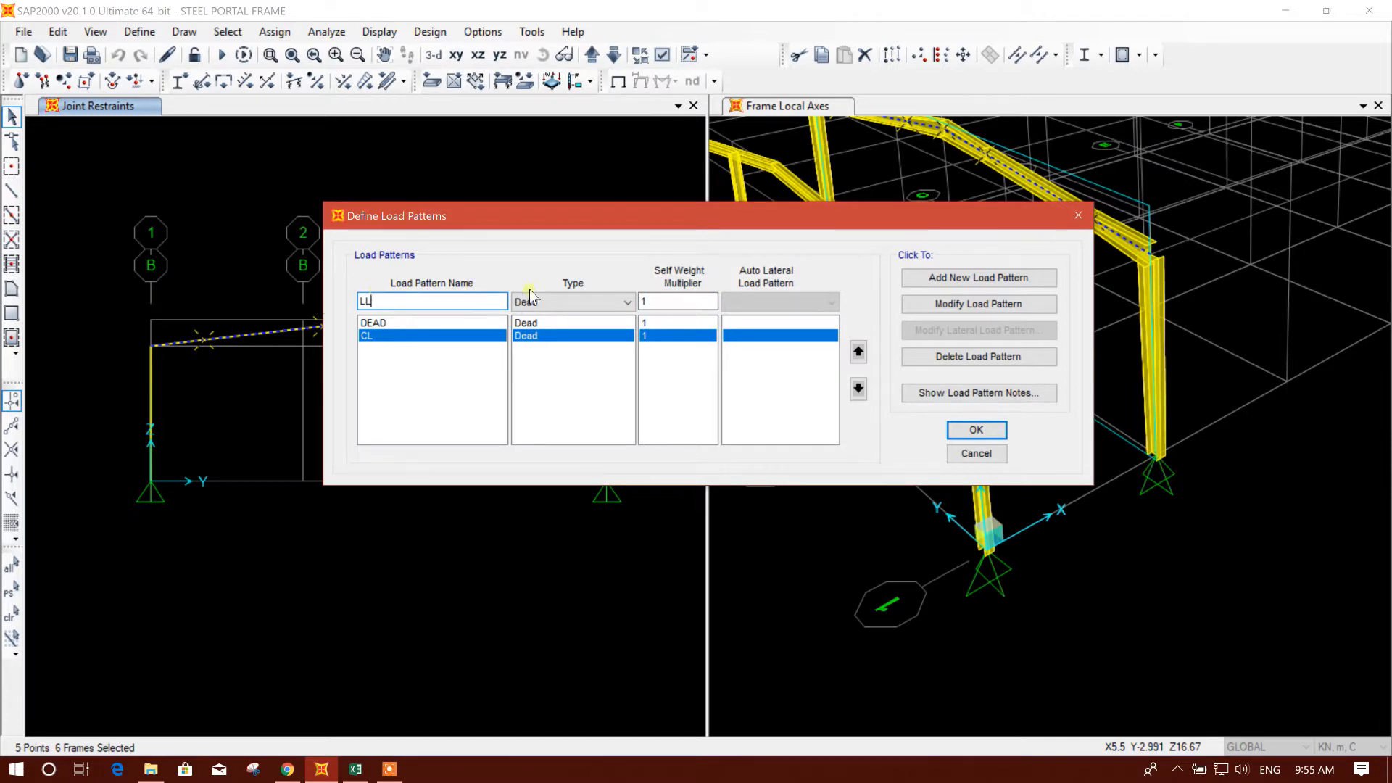
{"action": "left_click", "coordinate": [544, 303]}
{"action": "left_click", "coordinate": [542, 332]}
{"action": "left_click", "coordinate": [978, 278]}
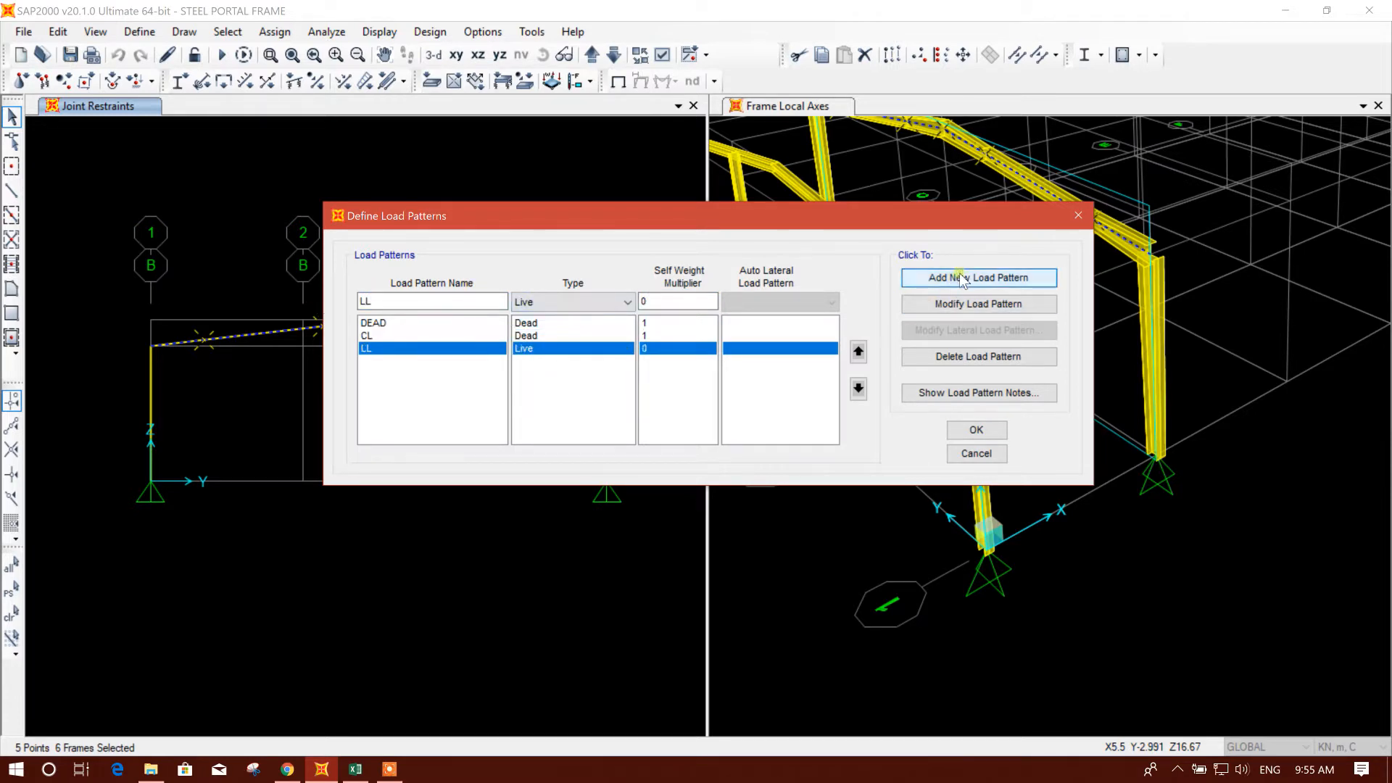
Review the types and self weight multipliers of the DEAD, CL and LL load patterns
{"action": "left_click_drag", "start_coordinate": [391, 303], "coordinate": [327, 317]}
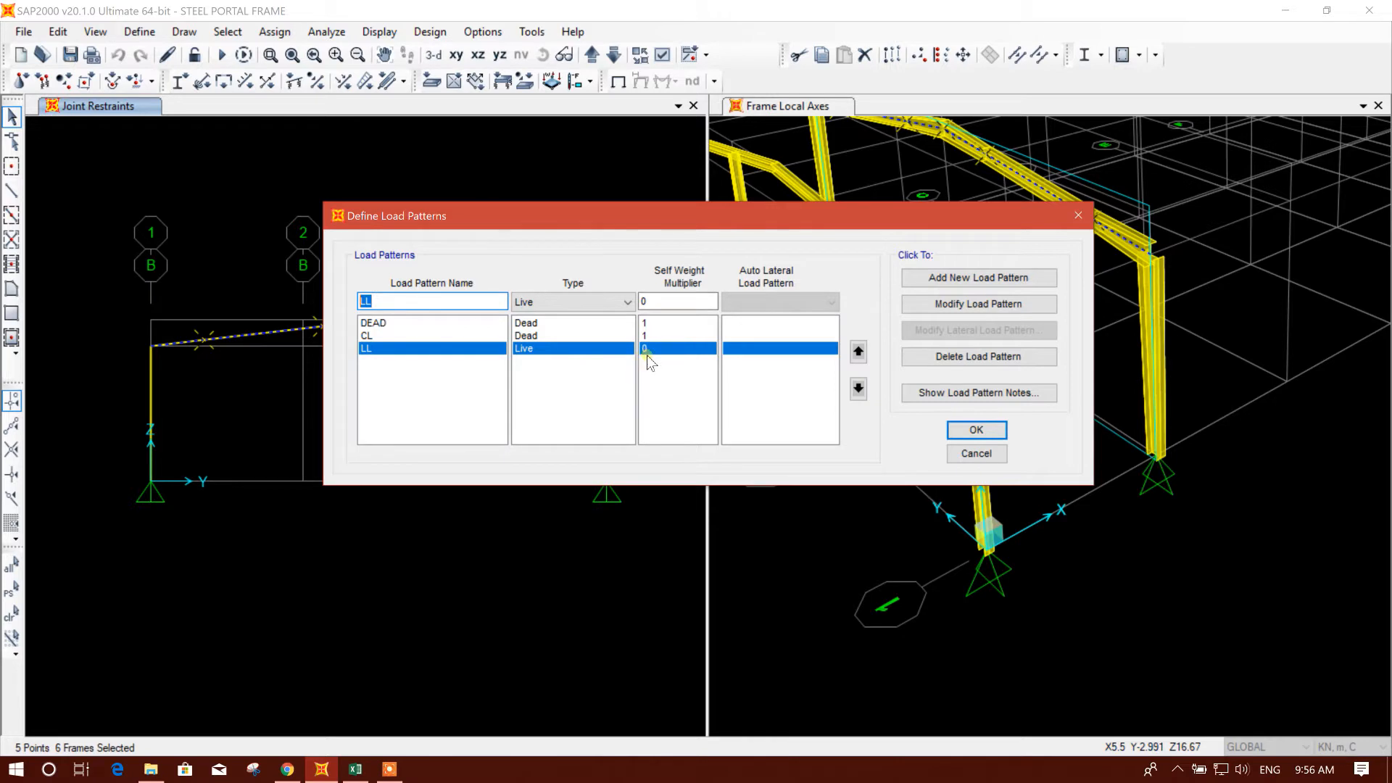
{"action": "left_click_drag", "start_coordinate": [657, 302], "coordinate": [586, 306]}
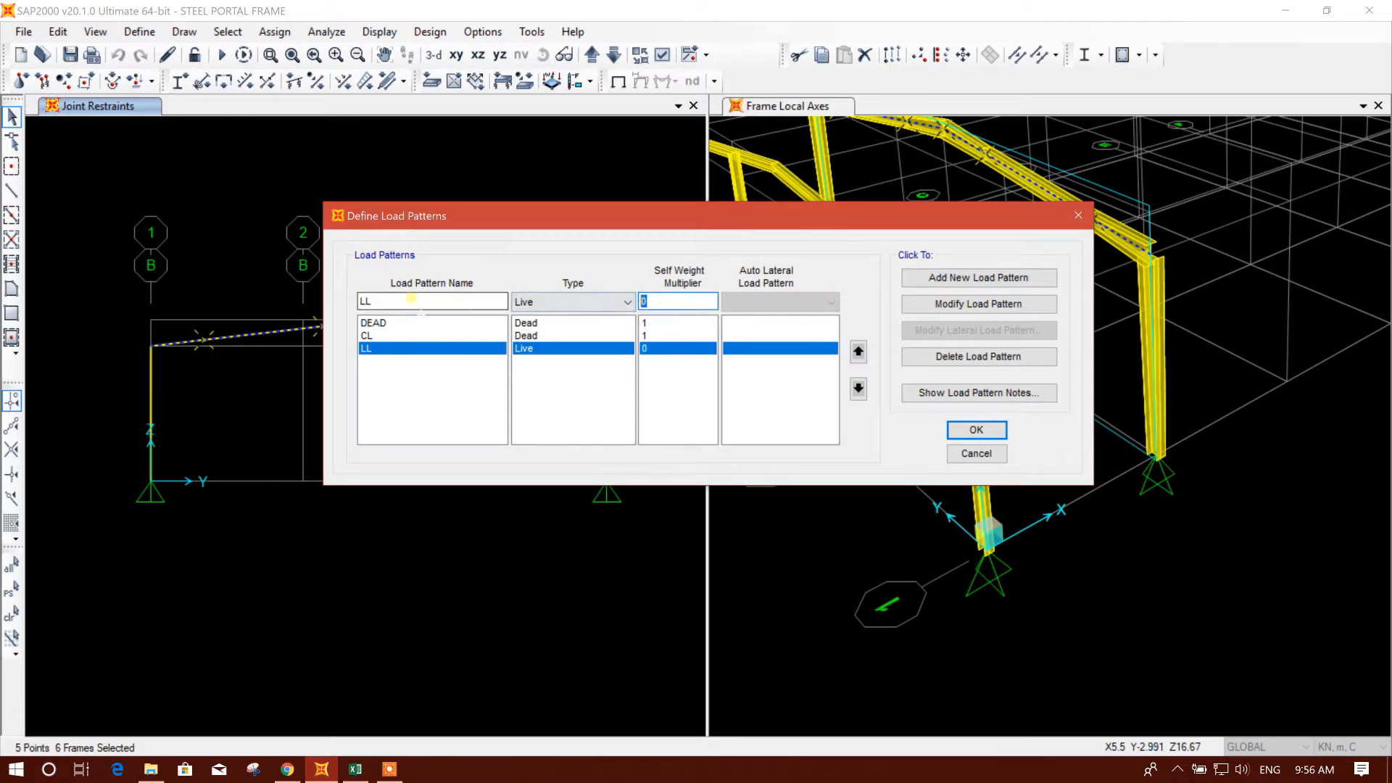
{"action": "double_click", "coordinate": [406, 299]}
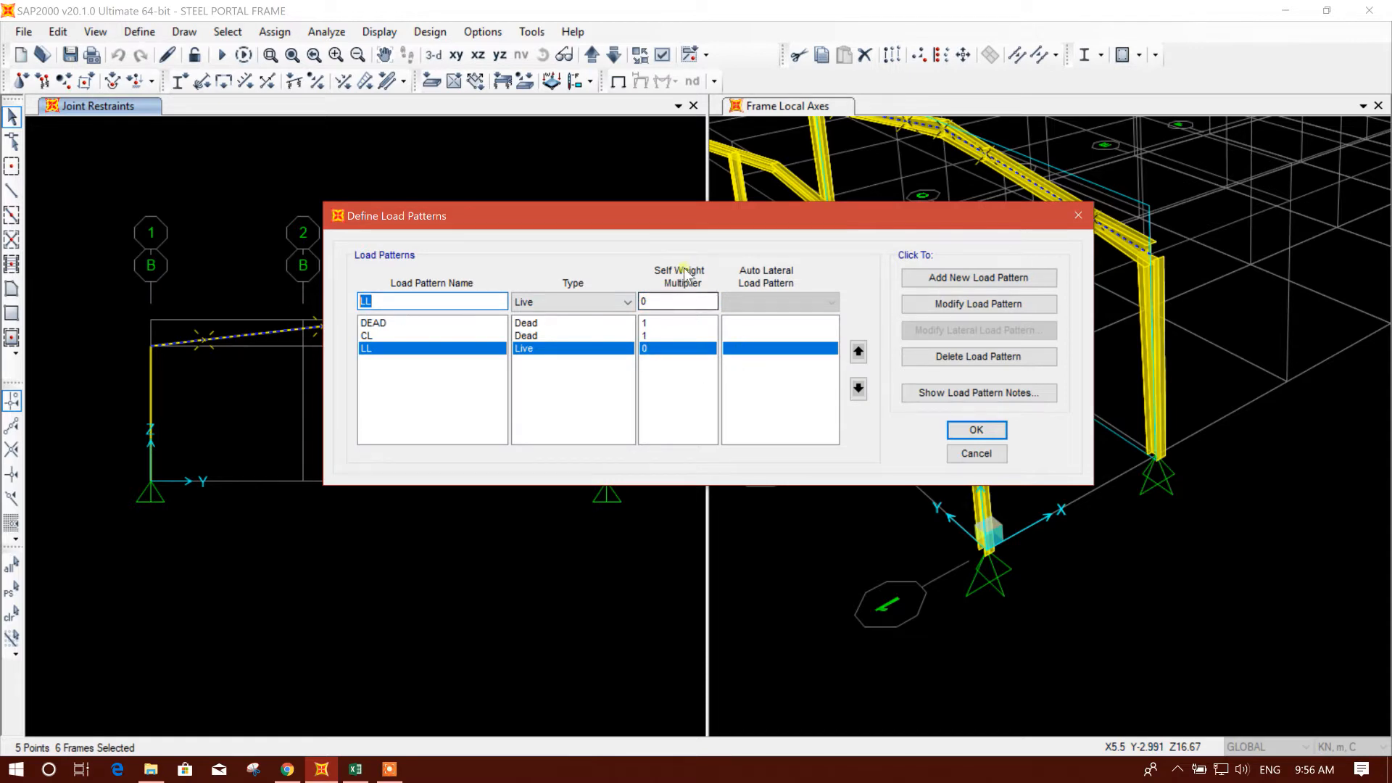
{"action": "left_click", "coordinate": [645, 323]}
{"action": "left_click", "coordinate": [574, 336]}
{"action": "left_click", "coordinate": [591, 323]}
{"action": "left_click", "coordinate": [599, 336]}
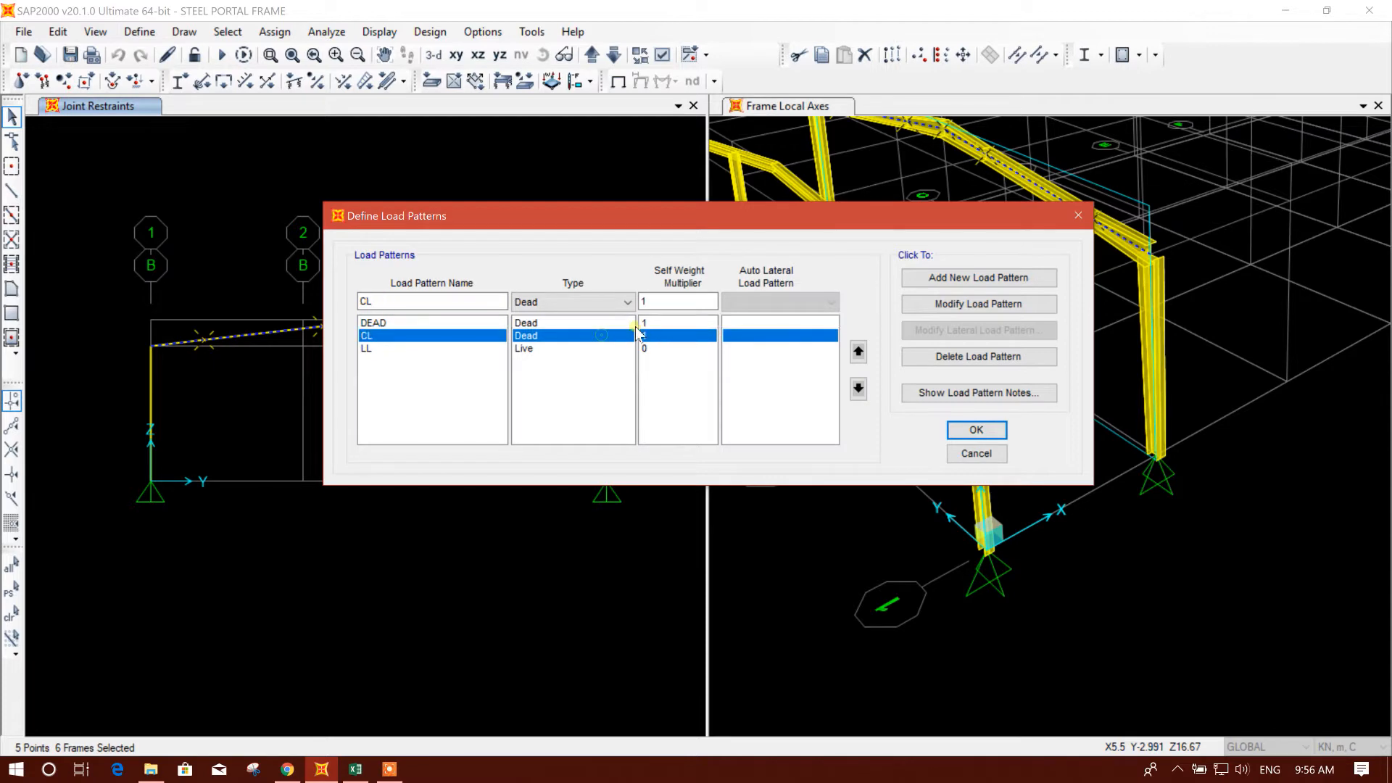
Add a load pattern named Wx of type Wind with a User Defined auto lateral load, checking the wind loads in the Excel sheet
{"action": "left_click_drag", "start_coordinate": [706, 219], "coordinate": [679, 230]}
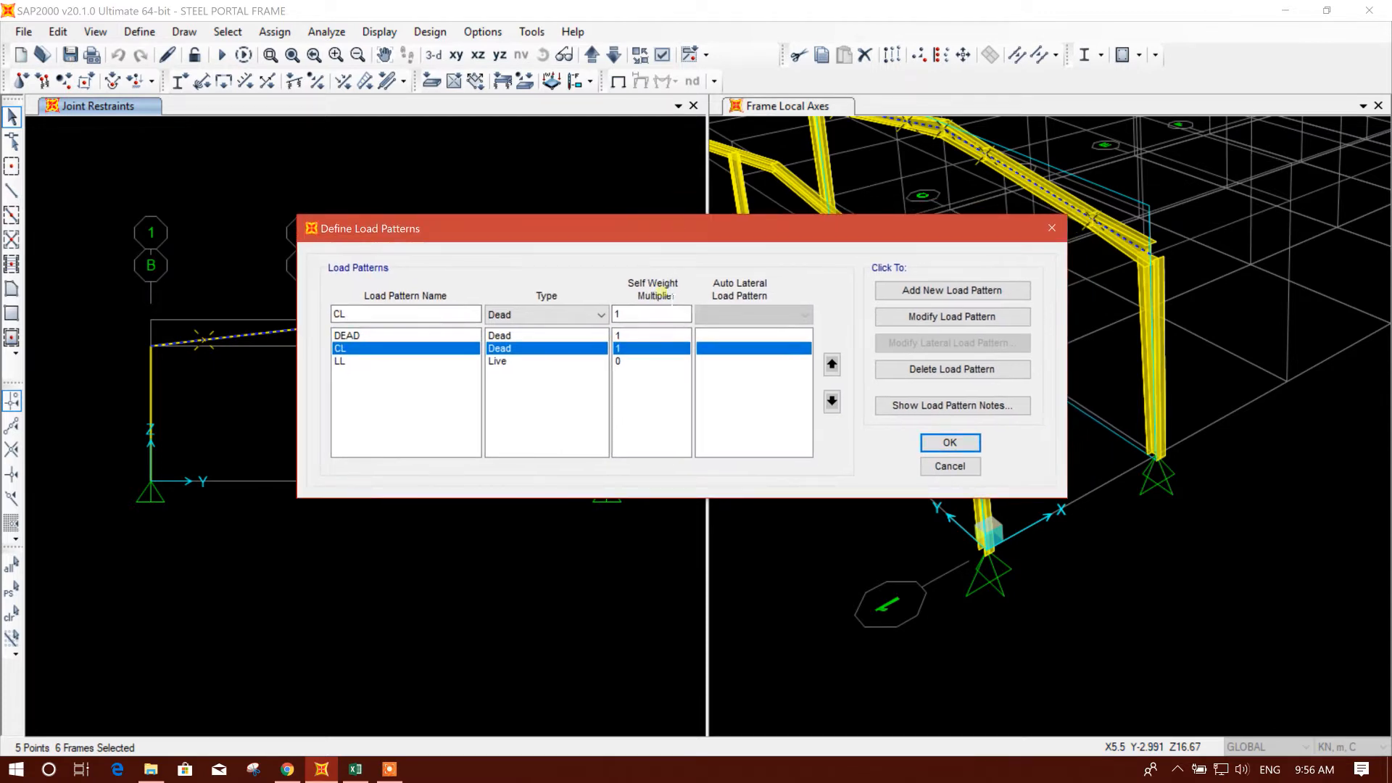
{"action": "left_click", "coordinate": [651, 314]}
{"action": "double_click", "coordinate": [357, 317]}
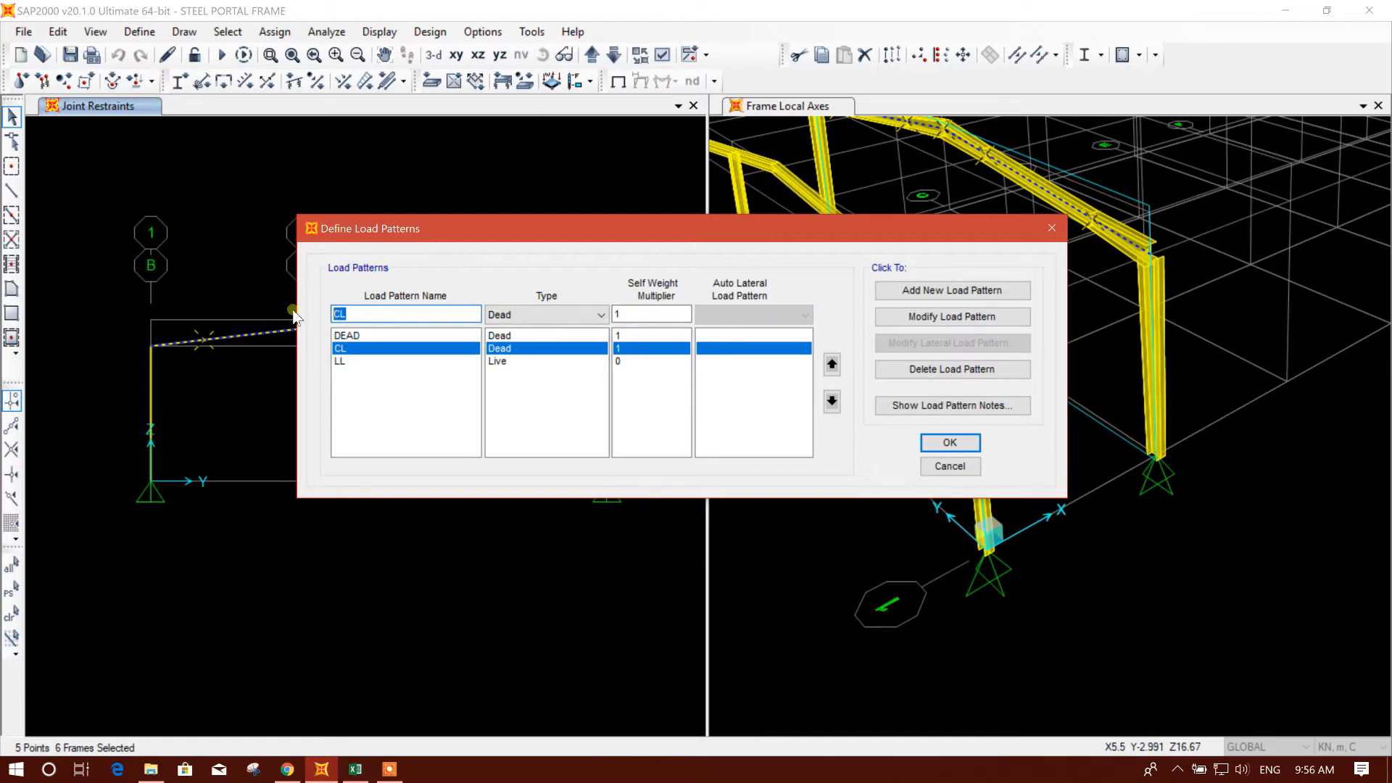
{"action": "type", "text": "Wx"}
{"action": "left_click", "coordinate": [553, 316]}
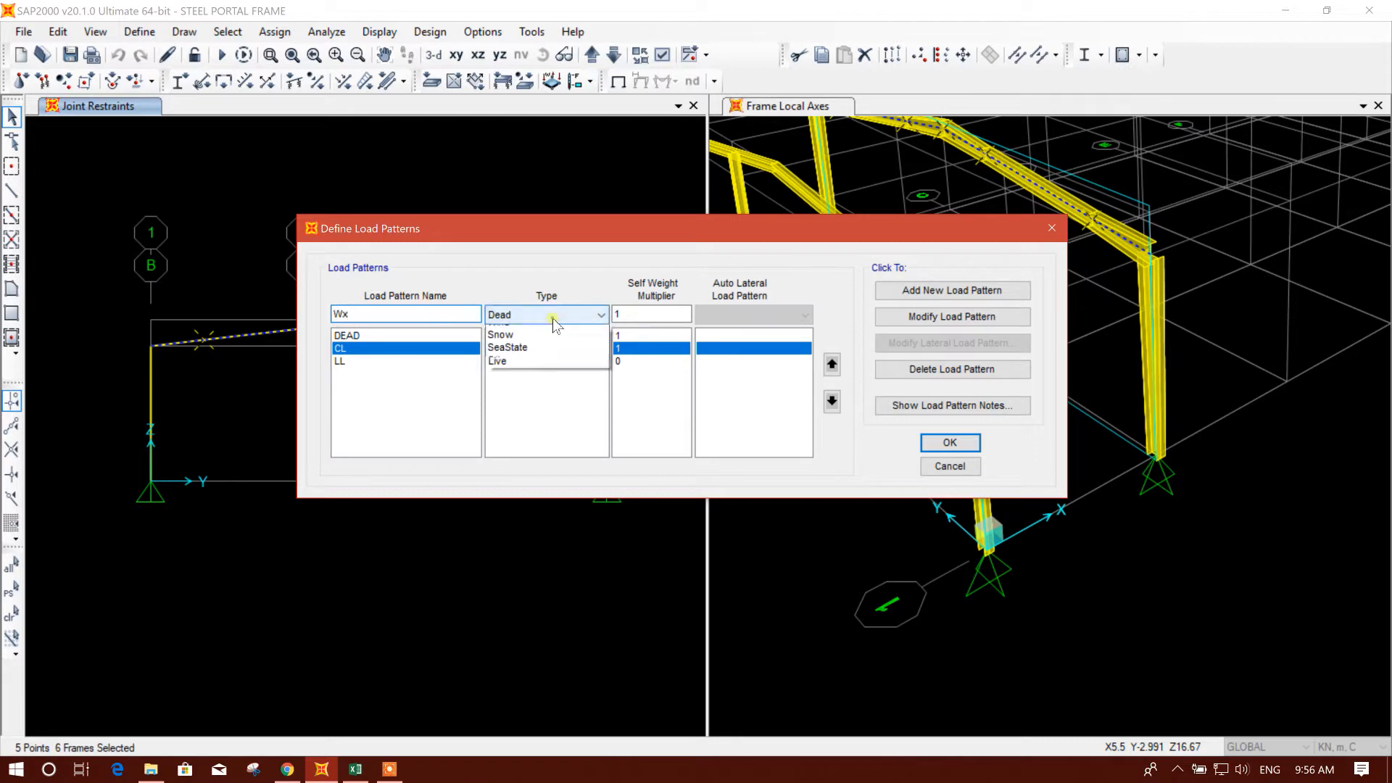
{"action": "left_click", "coordinate": [531, 382]}
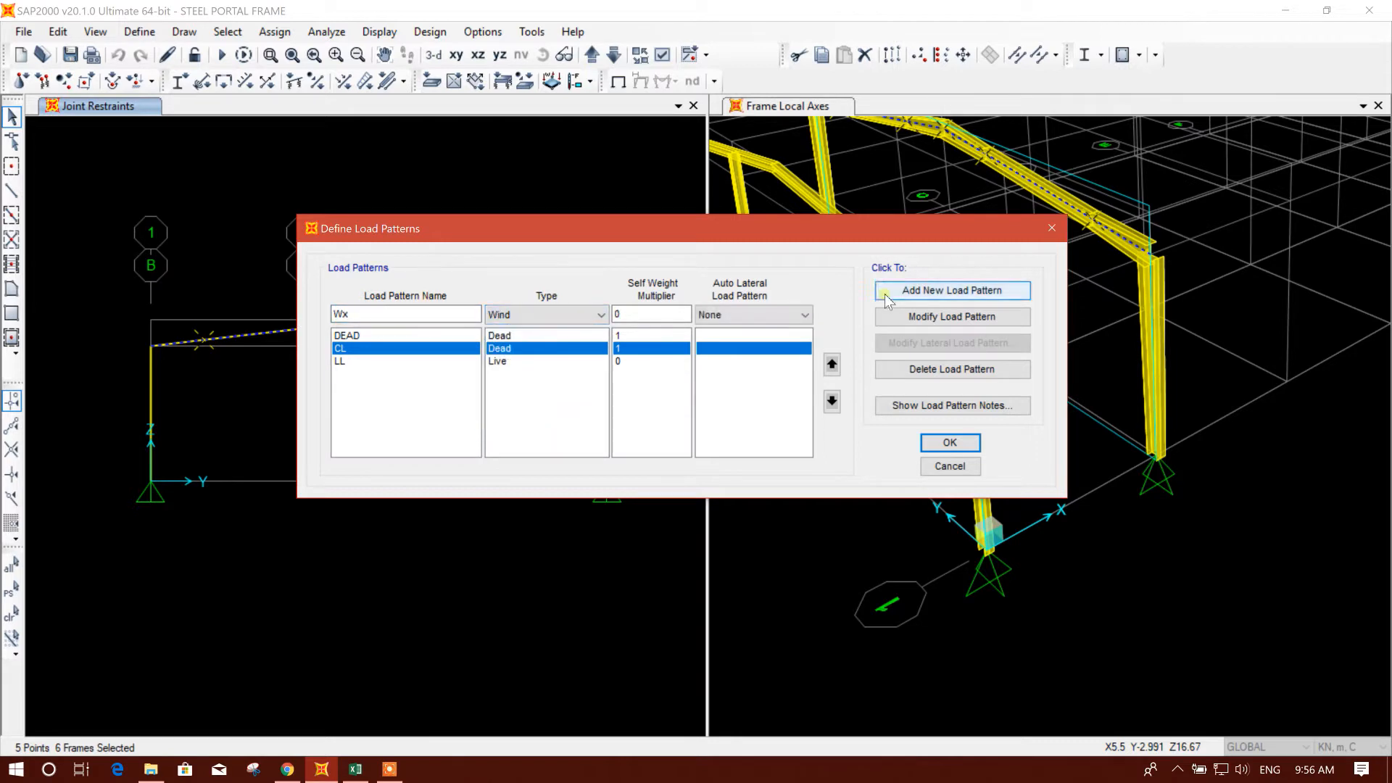
{"action": "left_click", "coordinate": [801, 315]}
{"action": "left_click", "coordinate": [720, 674]}
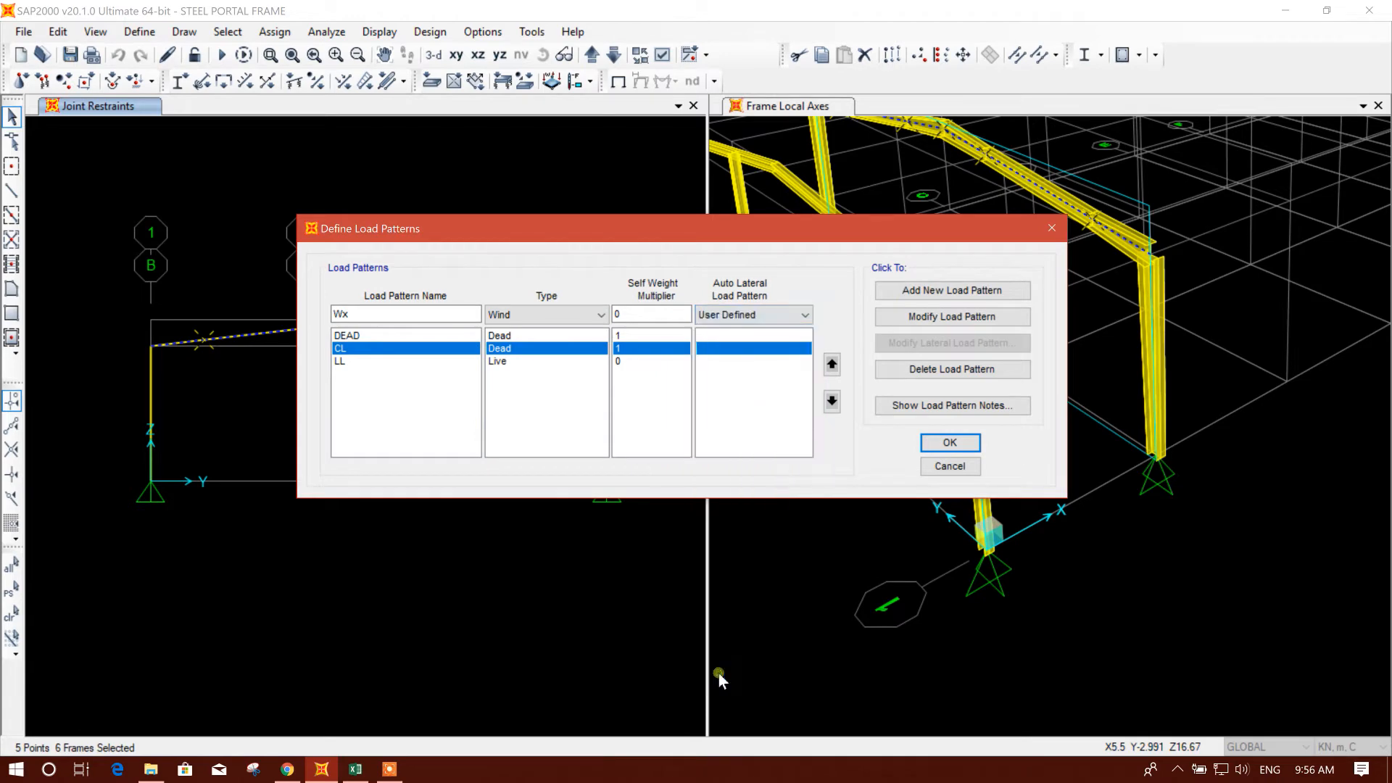
{"action": "left_click_drag", "start_coordinate": [794, 230], "coordinate": [783, 193]}
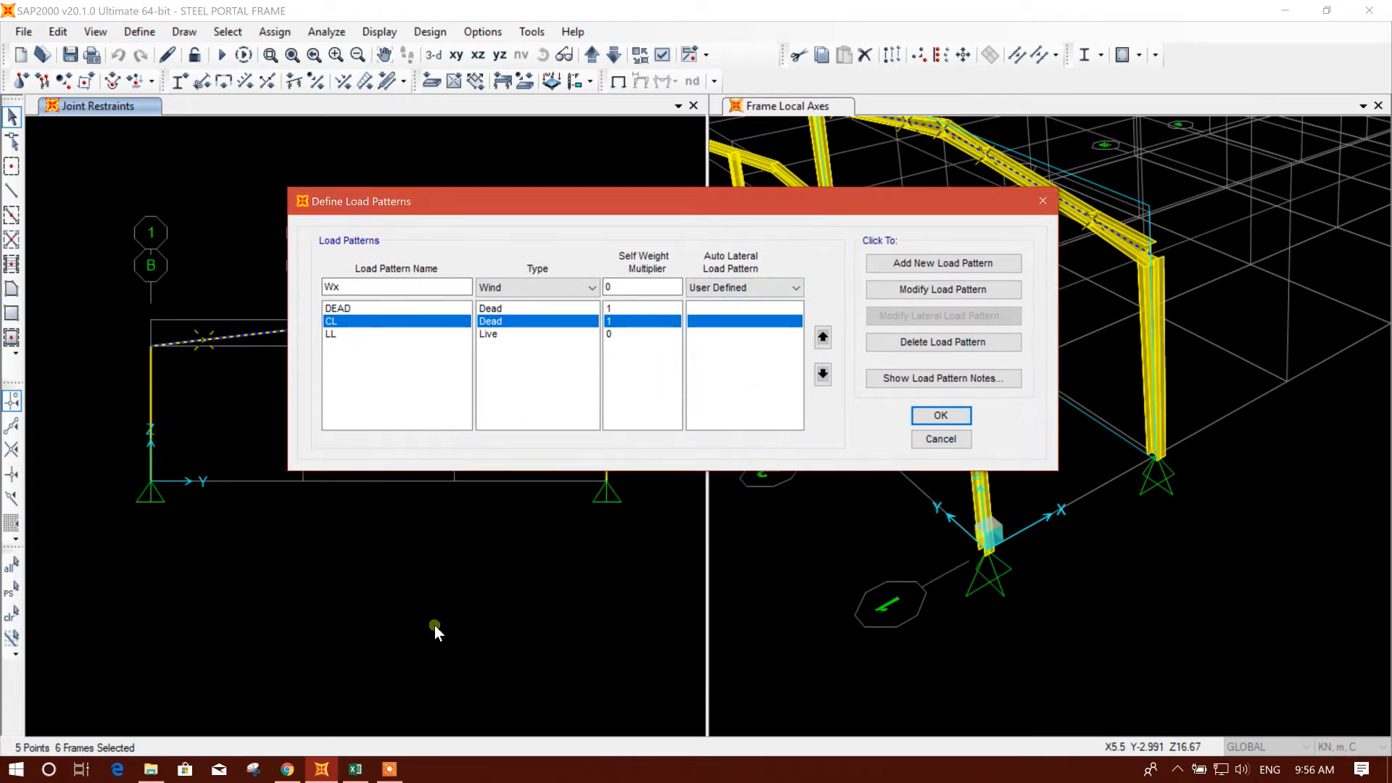
{"action": "left_click", "coordinate": [356, 769]}
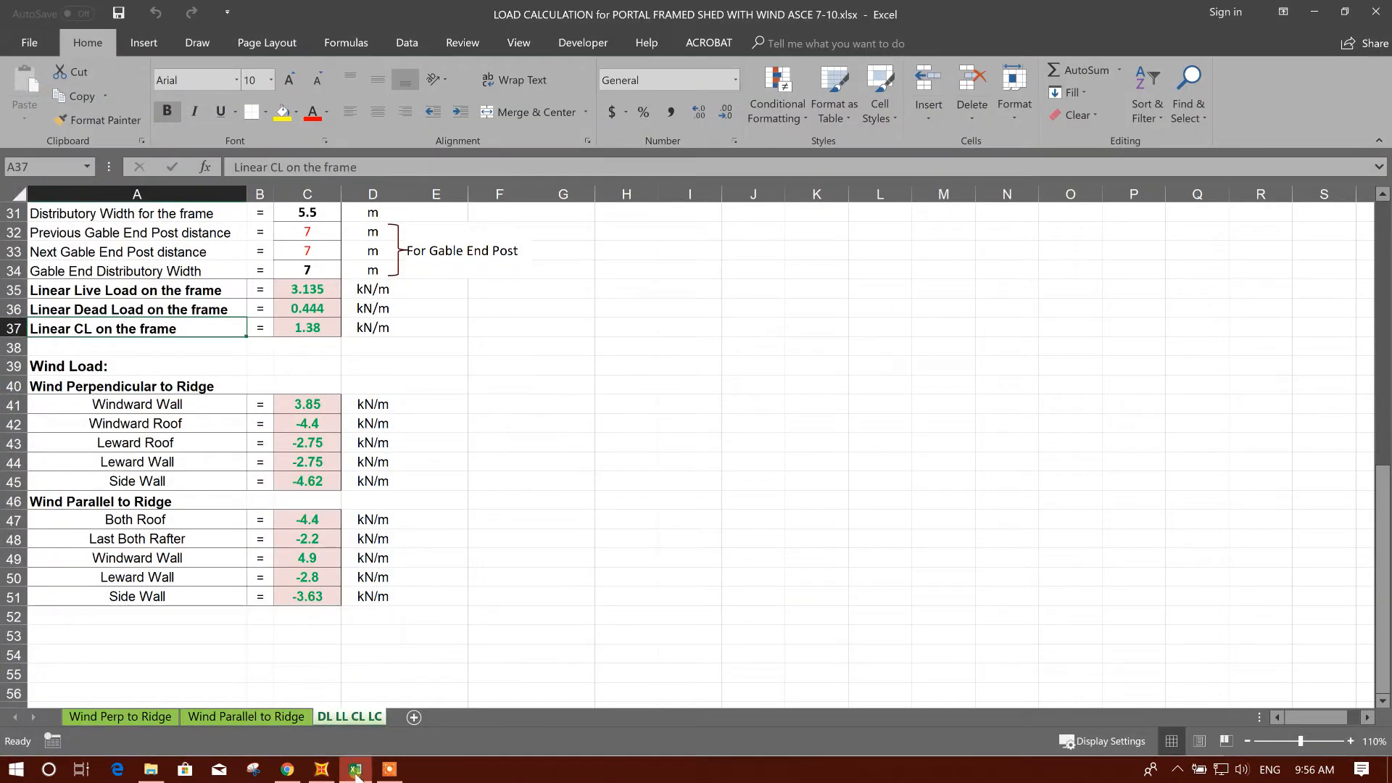
{"action": "left_click", "coordinate": [355, 769]}
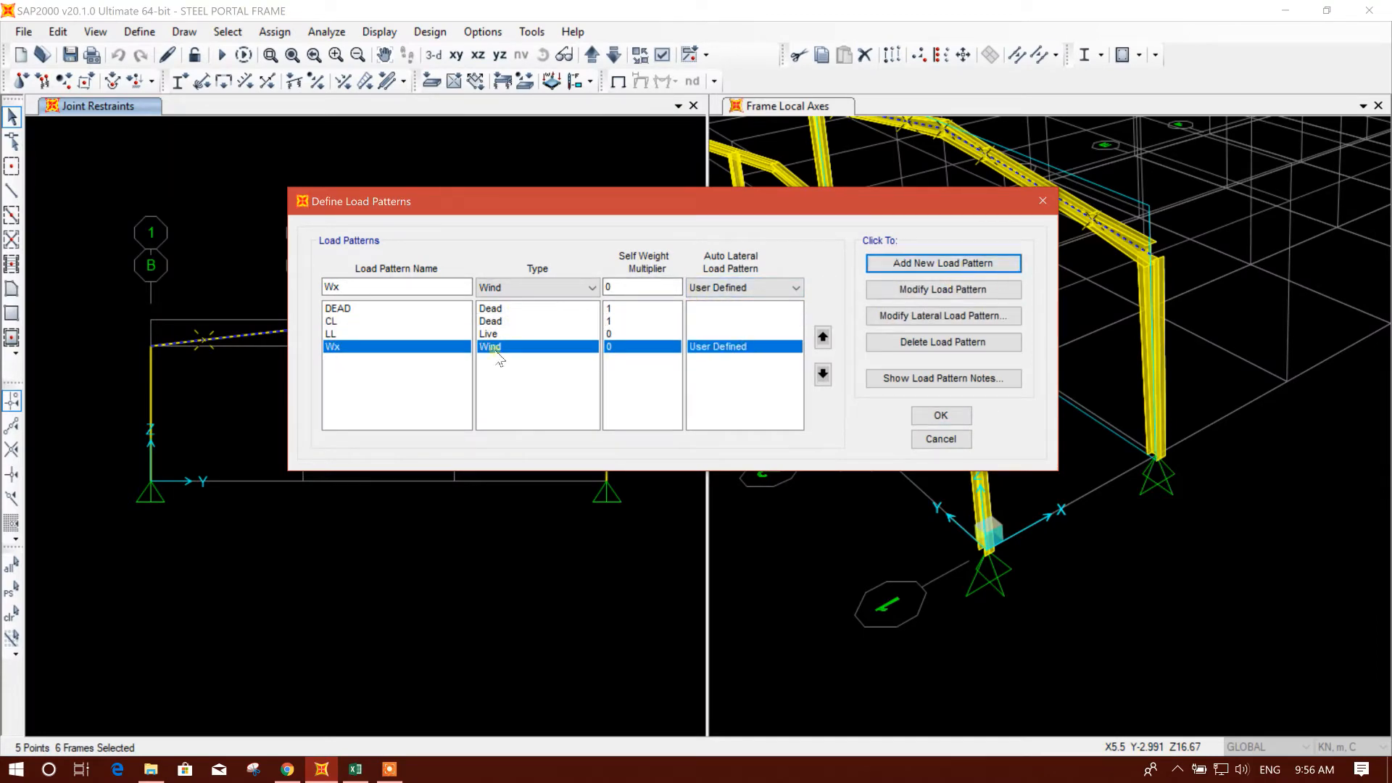
Try to modify the lateral load definition of the Wx load pattern
{"action": "left_click", "coordinate": [341, 287]}
{"action": "type", "text": "y"}
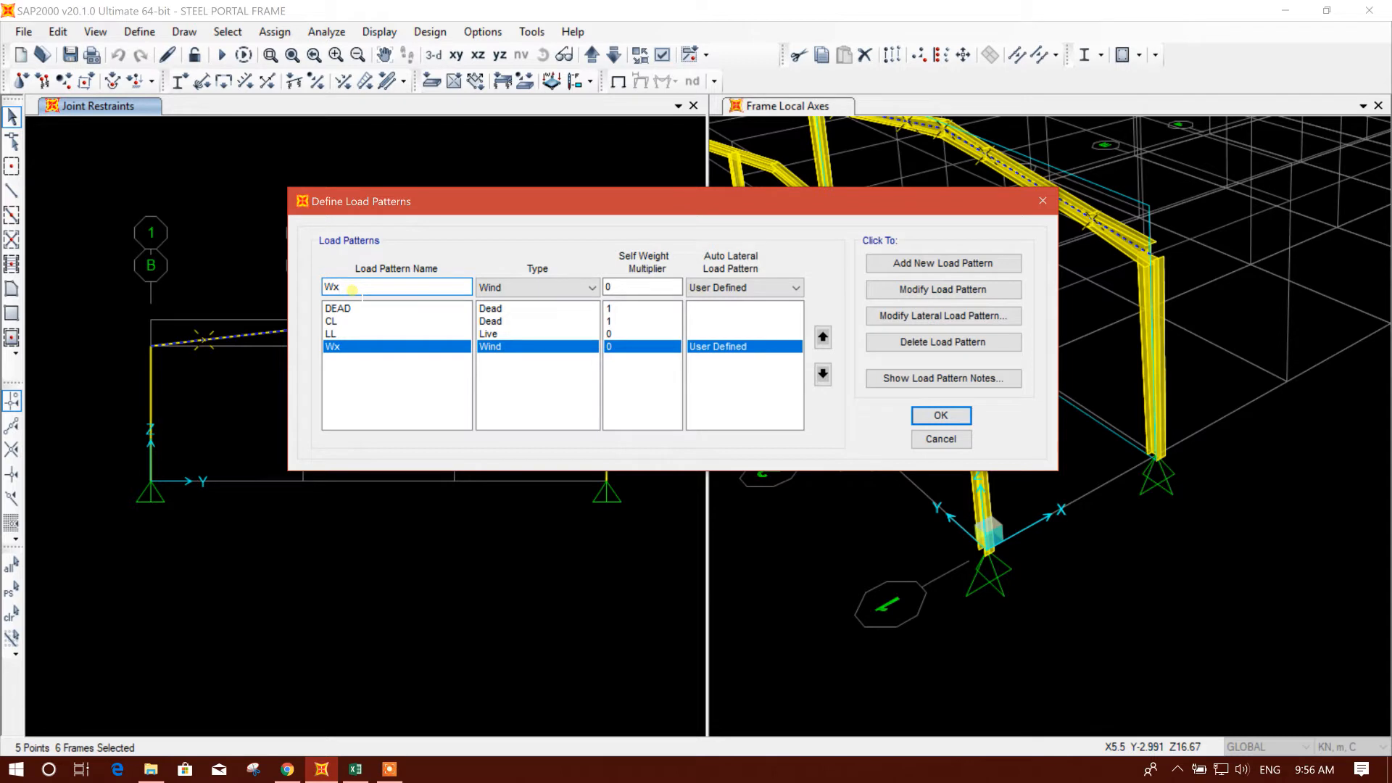
{"action": "left_click", "coordinate": [910, 319]}
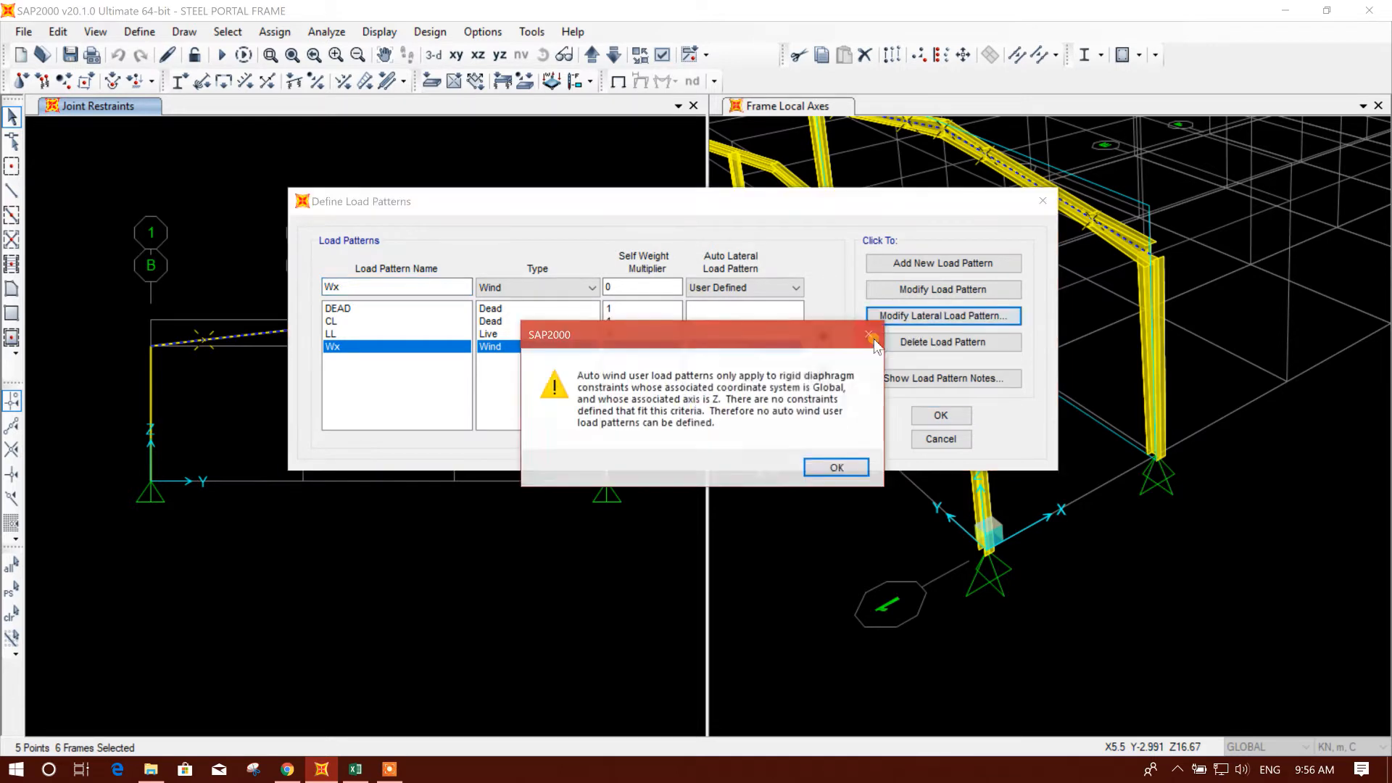
{"action": "left_click", "coordinate": [824, 468]}
Rename the Wx load pattern as Wx+ and add another User Defined wind pattern named Wx-
{"action": "left_click", "coordinate": [392, 347]}
{"action": "left_click", "coordinate": [375, 289]}
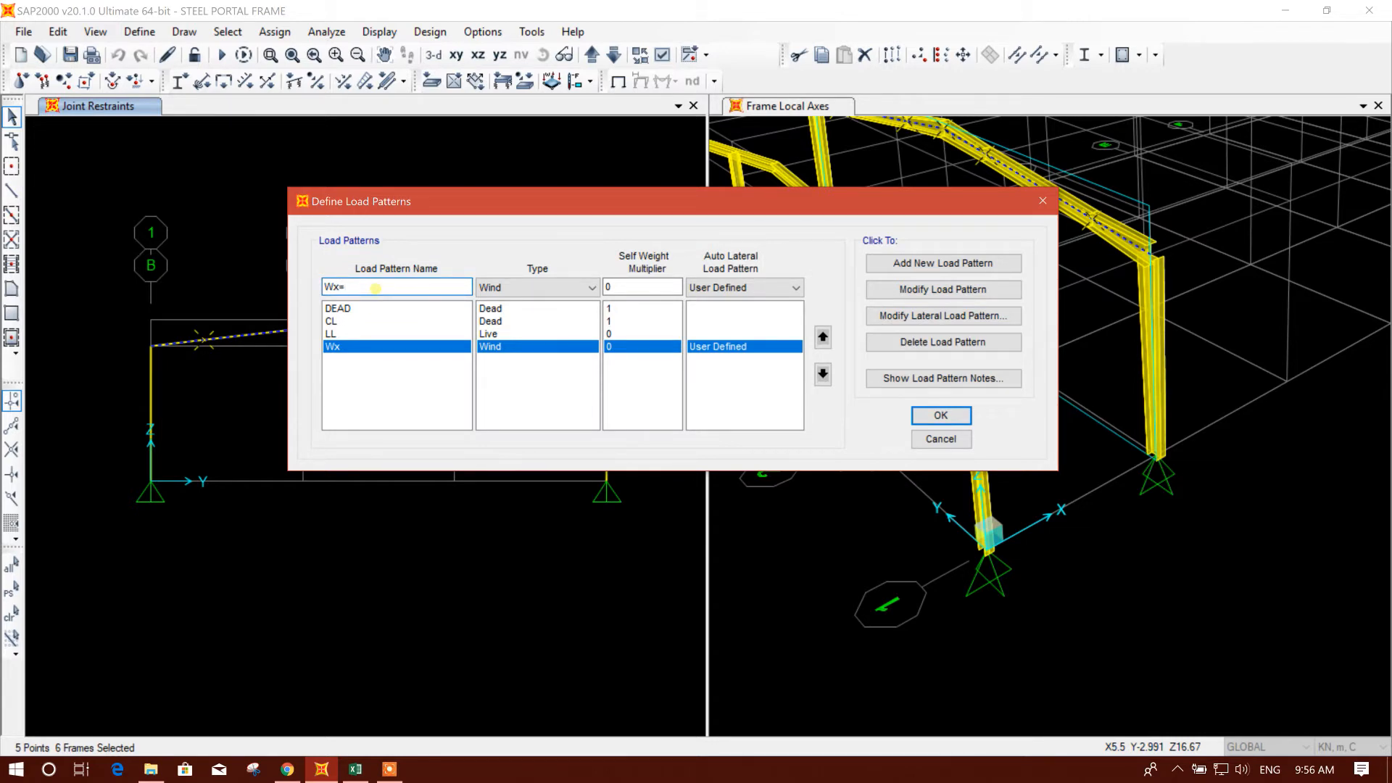
{"action": "key", "text": "BackSpace"}
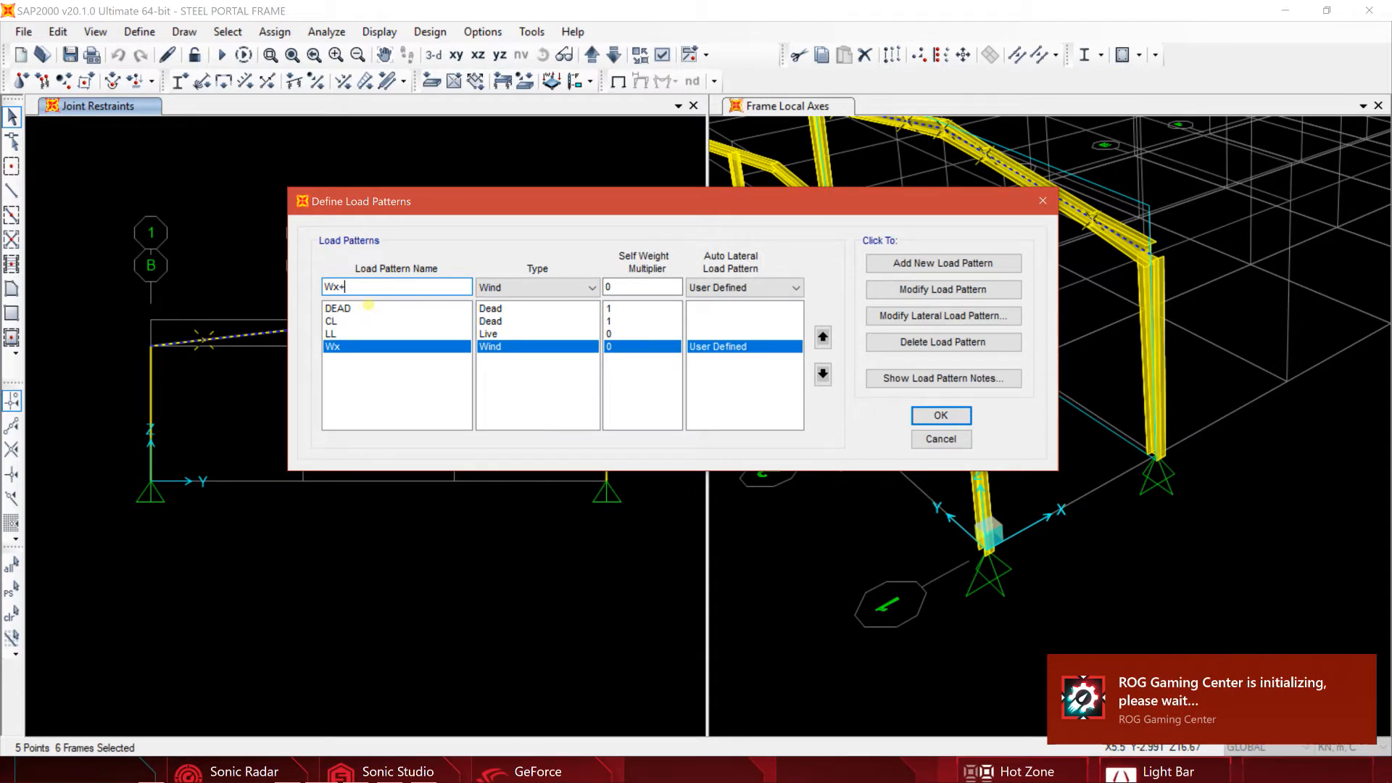
{"action": "left_click", "coordinate": [943, 290]}
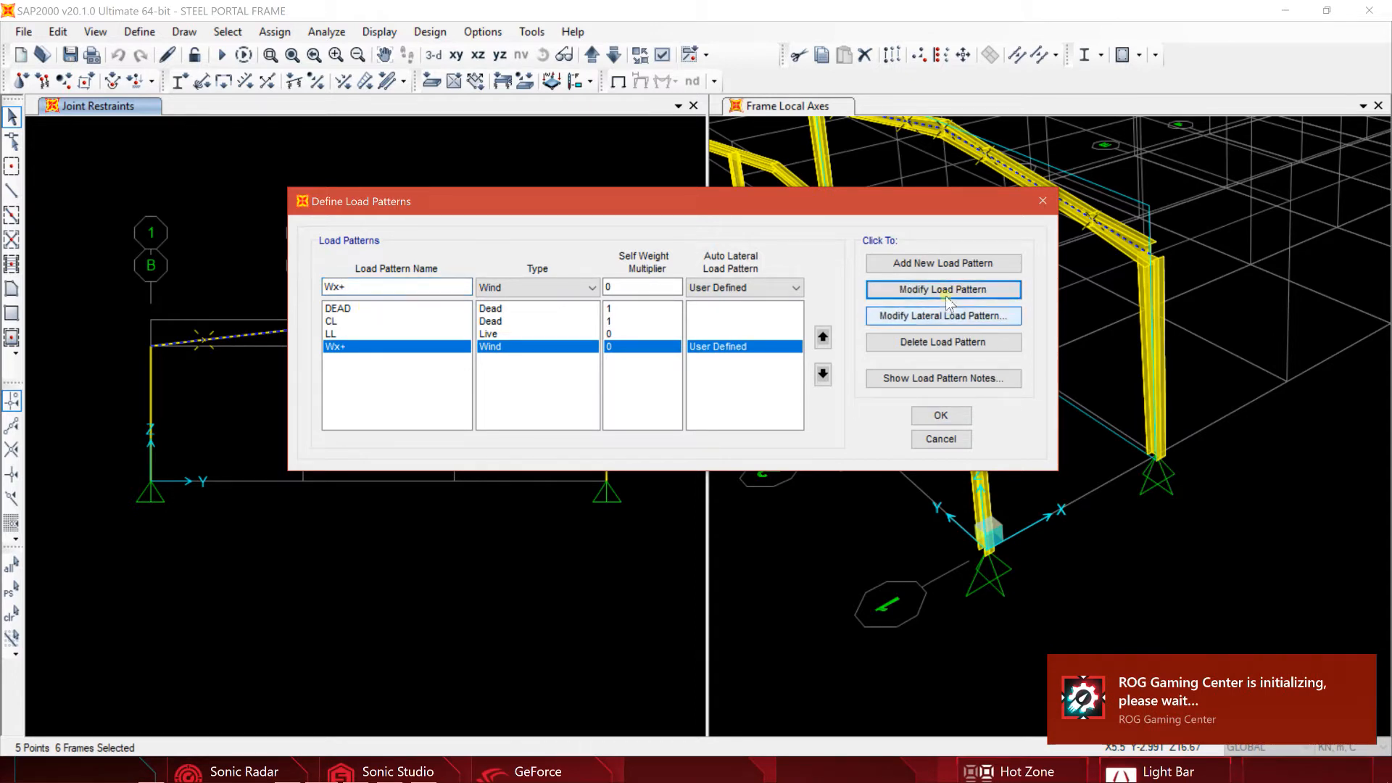
{"action": "double_click", "coordinate": [342, 287]}
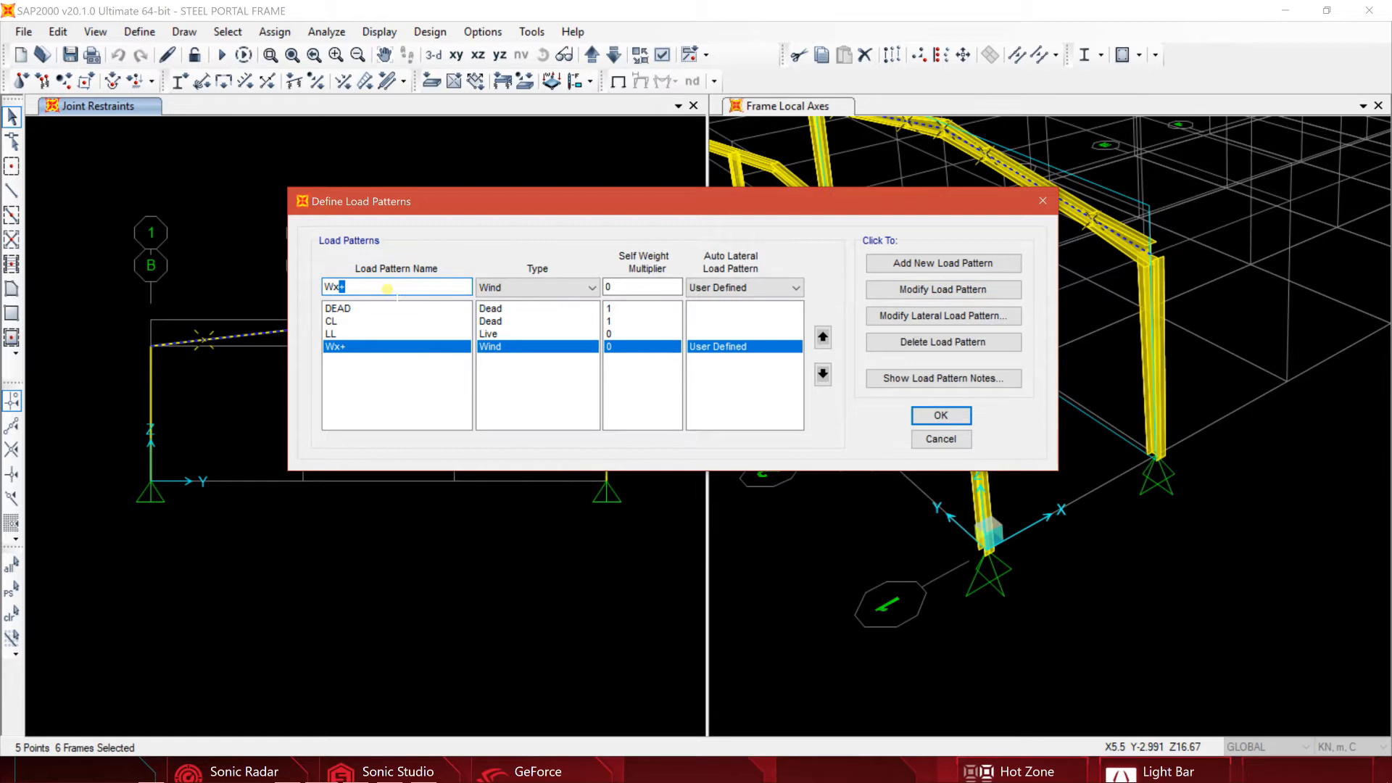
{"action": "left_click", "coordinate": [947, 264]}
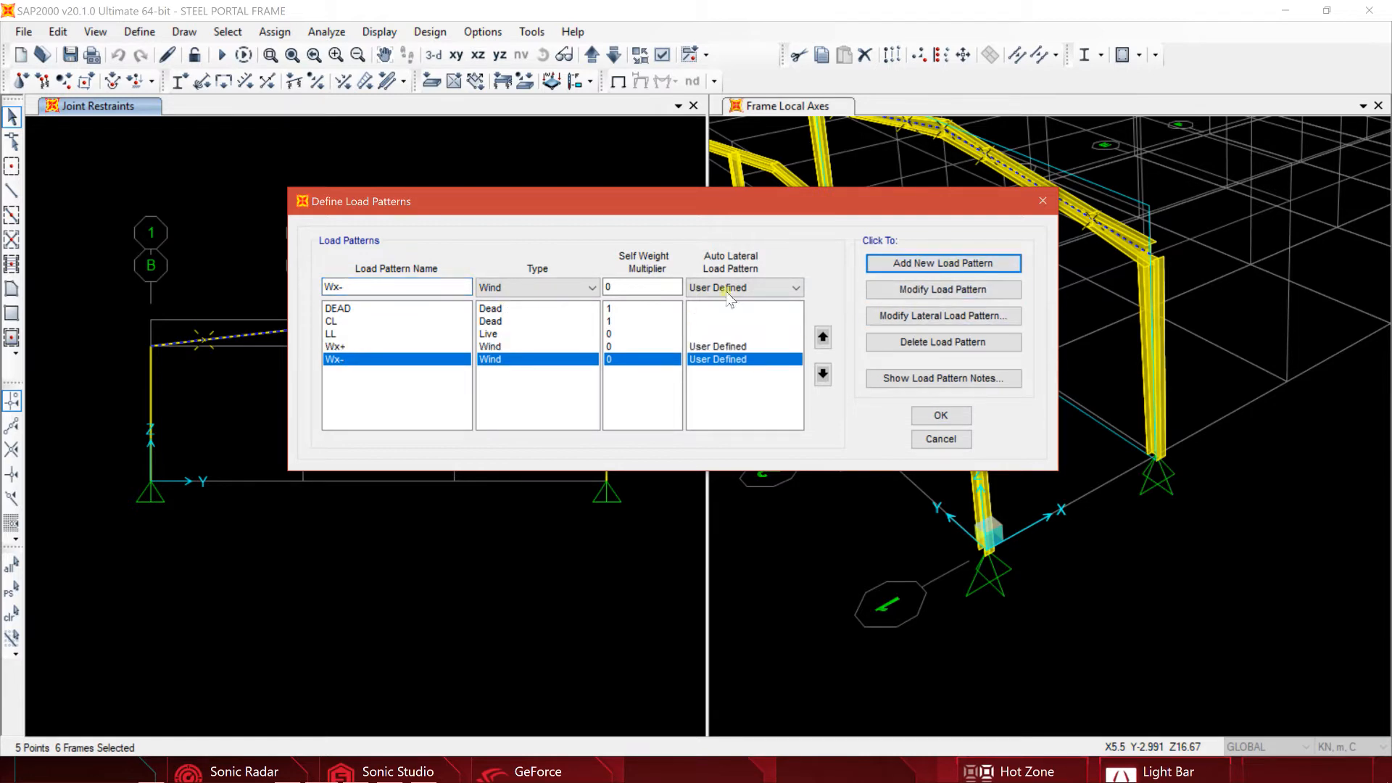
Add User Defined wind load patterns named Wy+ and Wy-, and accept the load pattern definitions
{"action": "double_click", "coordinate": [339, 287]}
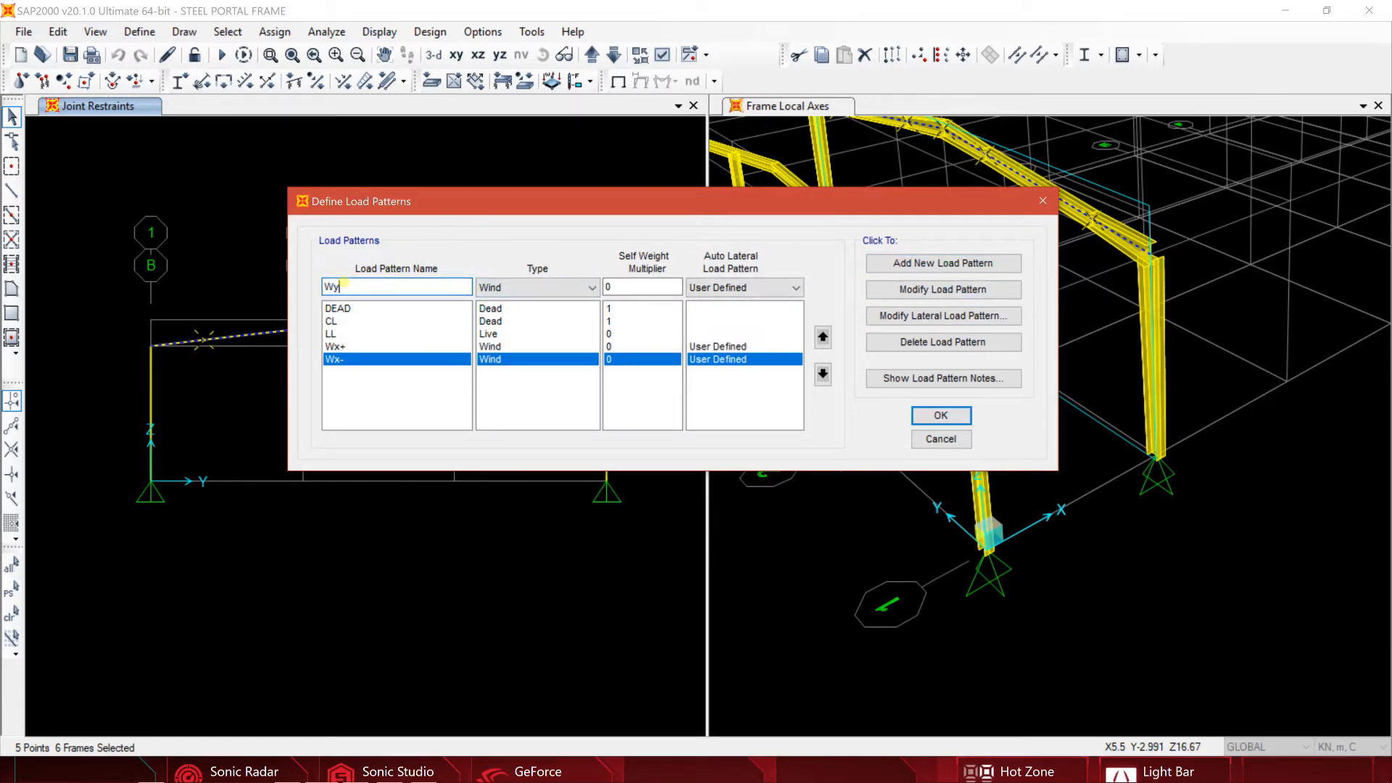
{"action": "type", "text": "y+"}
{"action": "left_click", "coordinate": [900, 265]}
{"action": "left_click", "coordinate": [342, 290]}
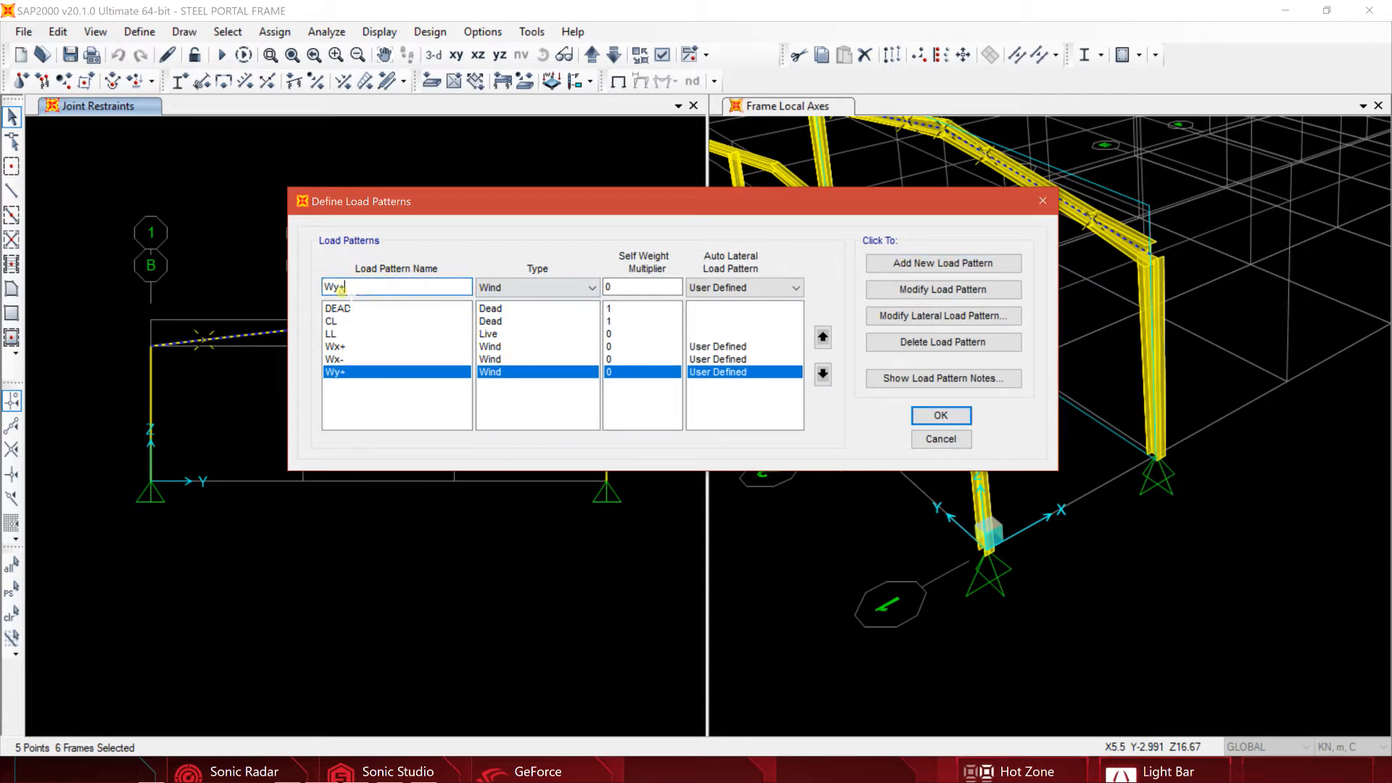
{"action": "type", "text": "-"}
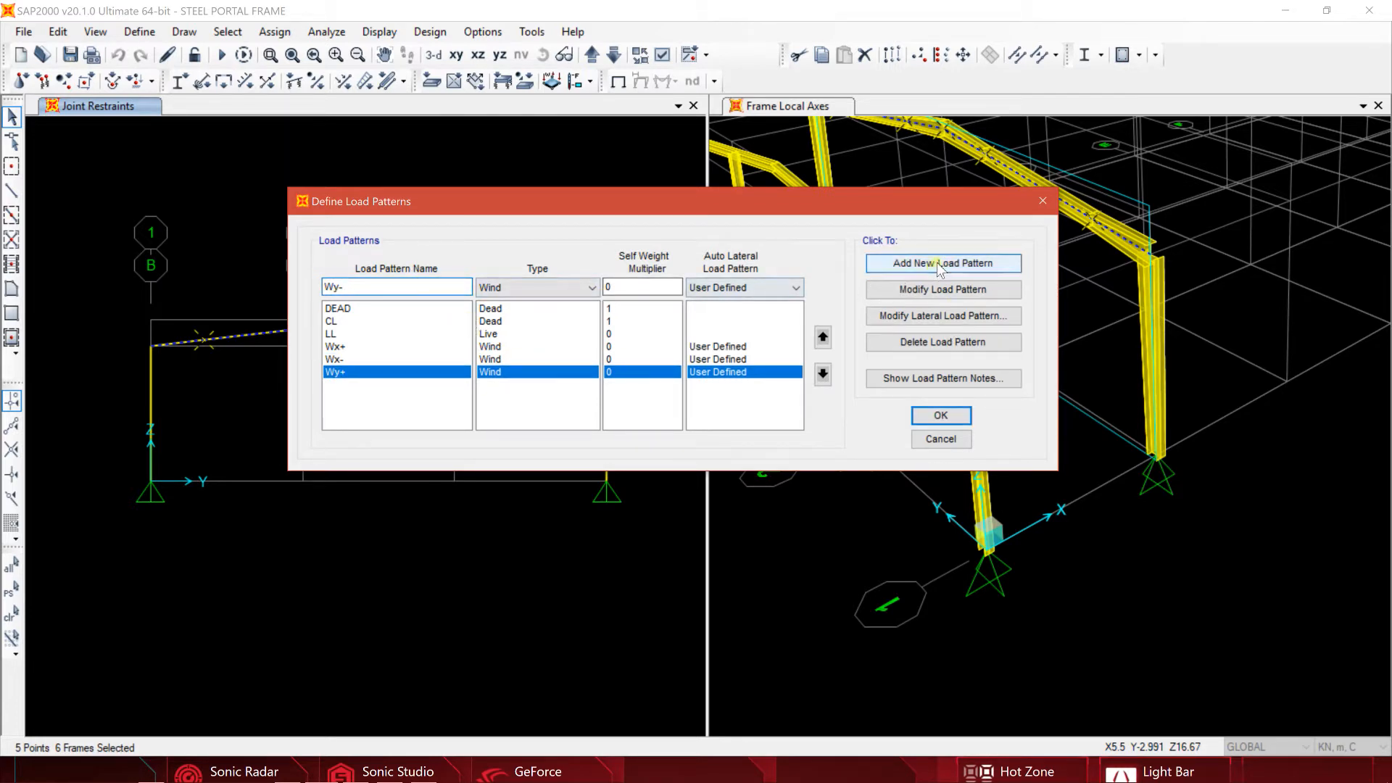
{"action": "left_click", "coordinate": [913, 264]}
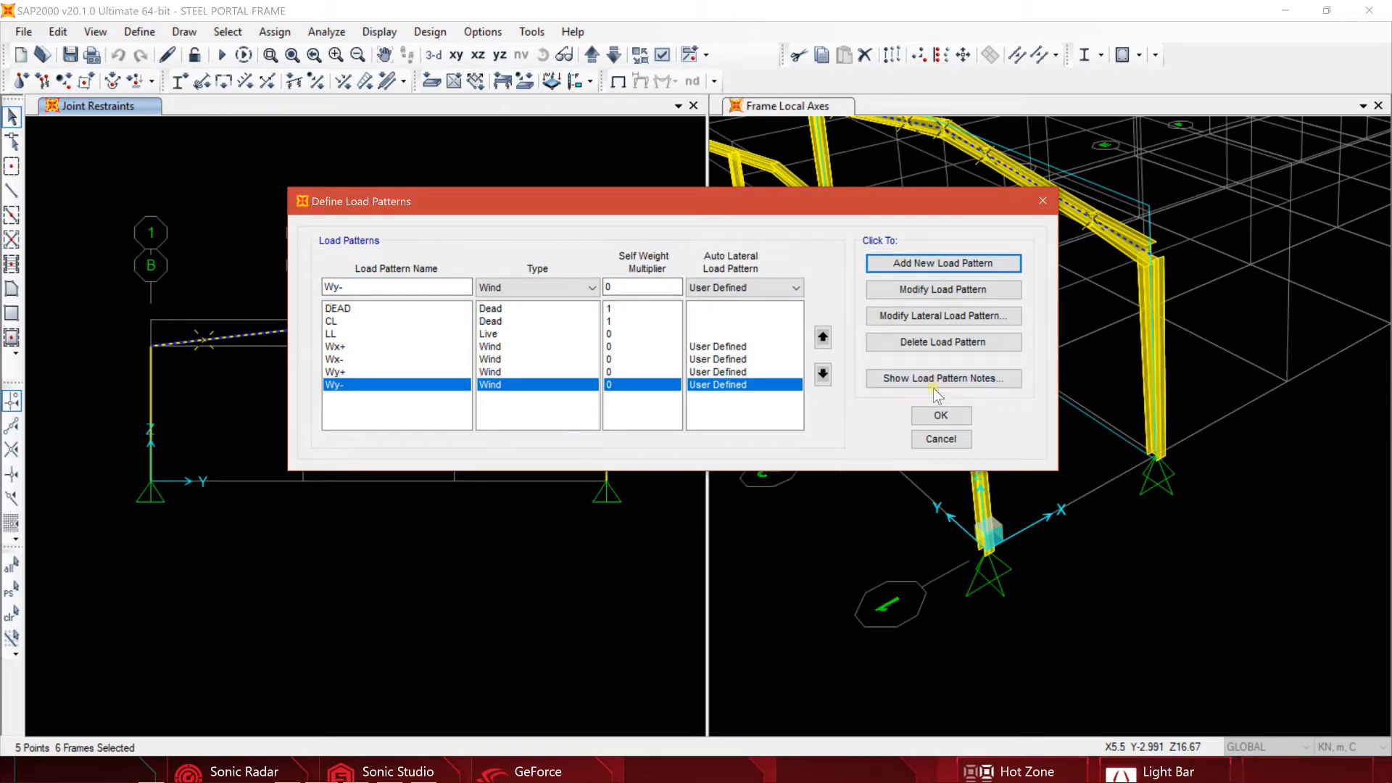
{"action": "left_click", "coordinate": [937, 418]}
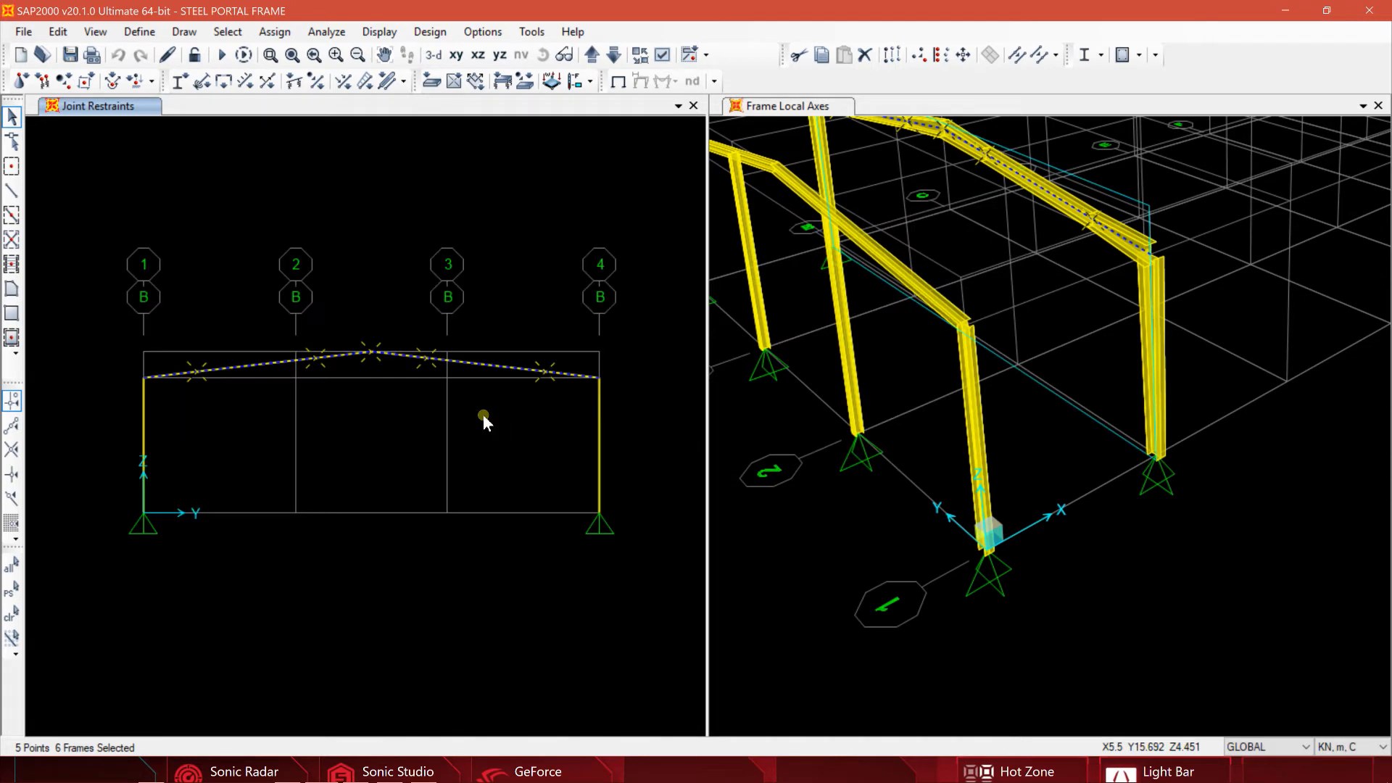
{"action": "left_click", "coordinate": [365, 81]}
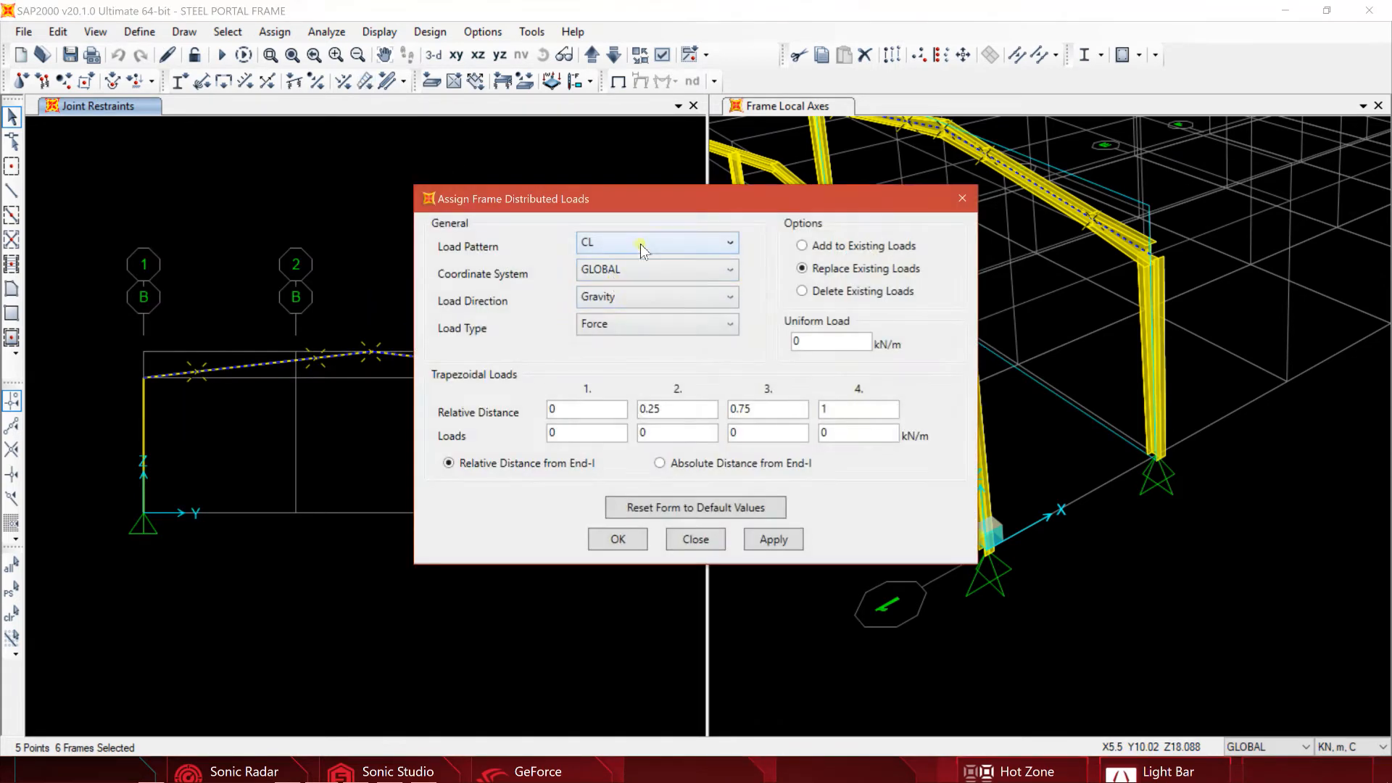
{"action": "left_click_drag", "start_coordinate": [651, 203], "coordinate": [792, 202]}
{"action": "left_click", "coordinate": [787, 242]}
{"action": "left_click", "coordinate": [776, 280]}
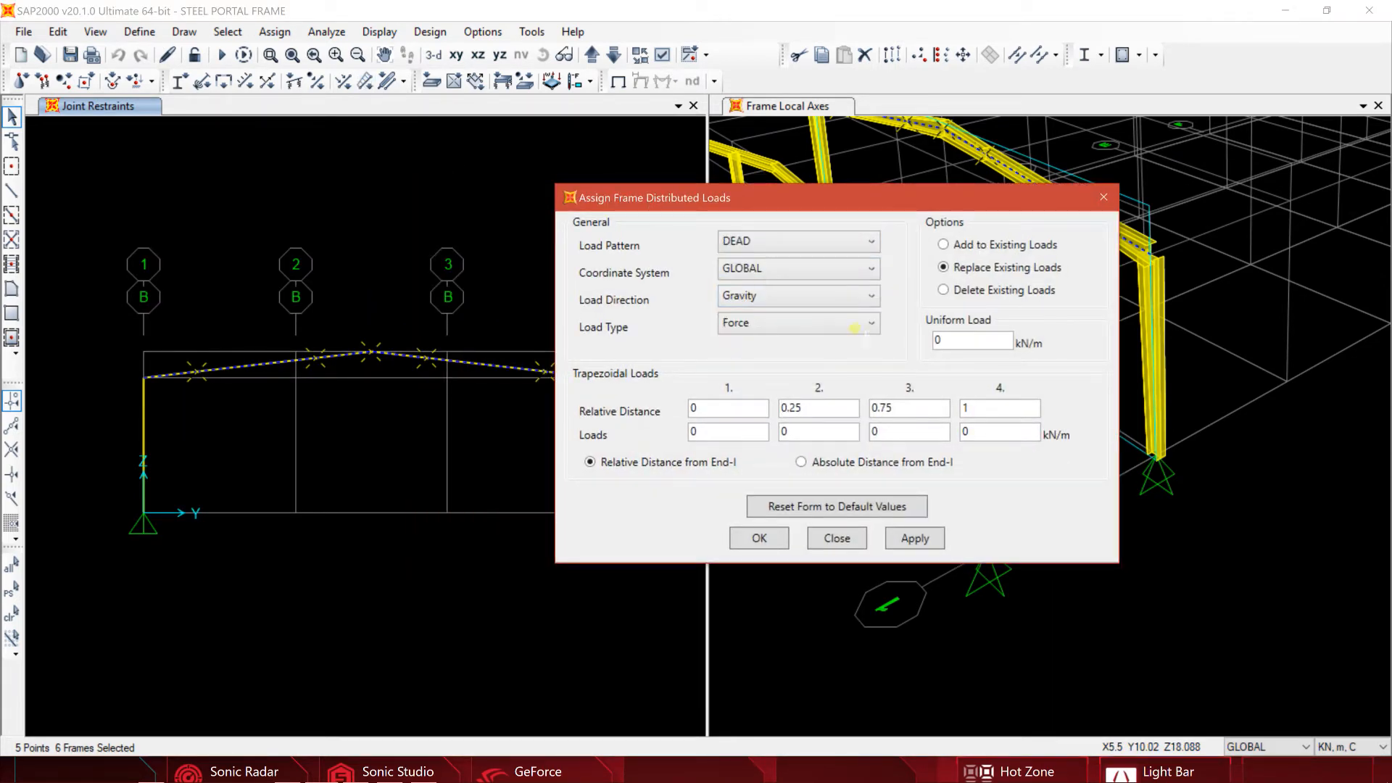
{"action": "double_click", "coordinate": [968, 345]}
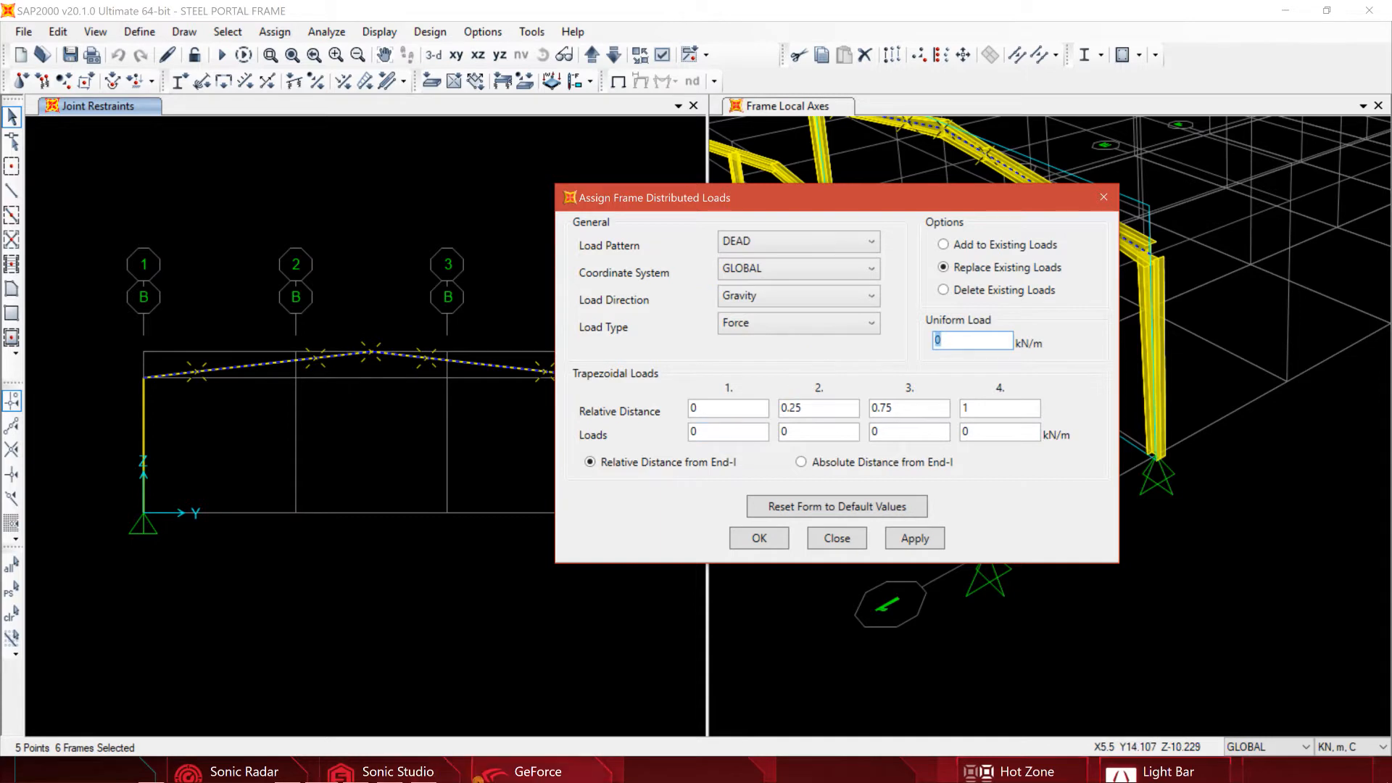
{"action": "key", "text": "Escape"}
Switch to the ROG Gaming Center window and close it
{"action": "mouse_move", "coordinate": [622, 778]}
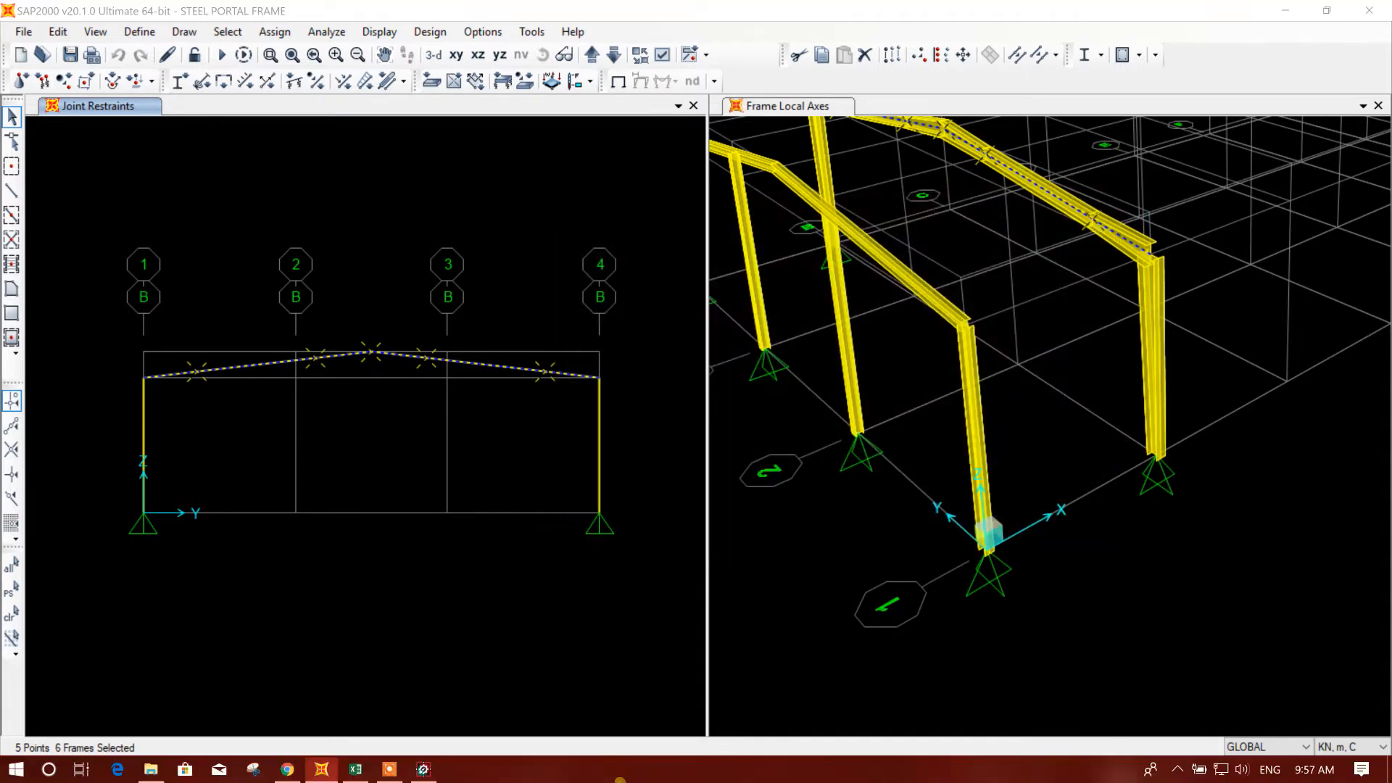
{"action": "left_click", "coordinate": [436, 773]}
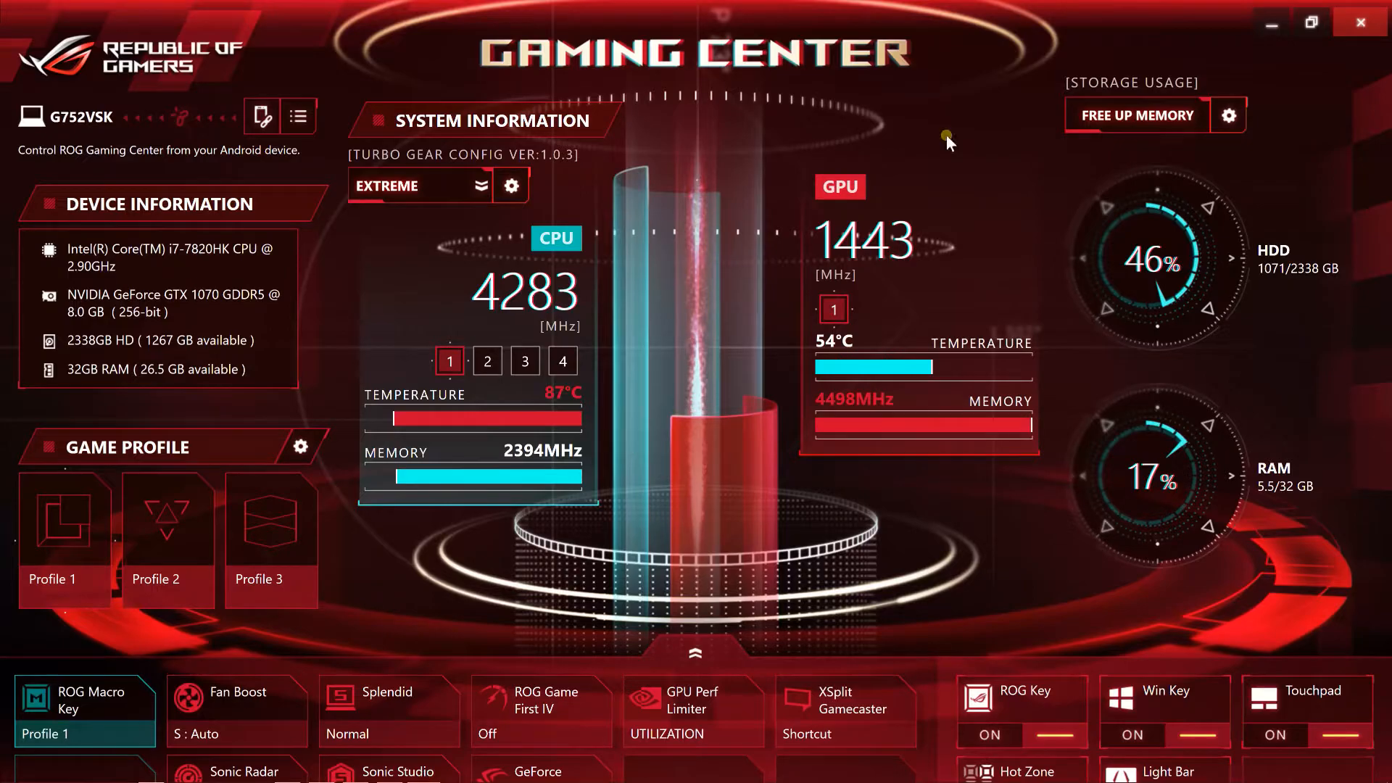
{"action": "left_click", "coordinate": [1362, 24]}
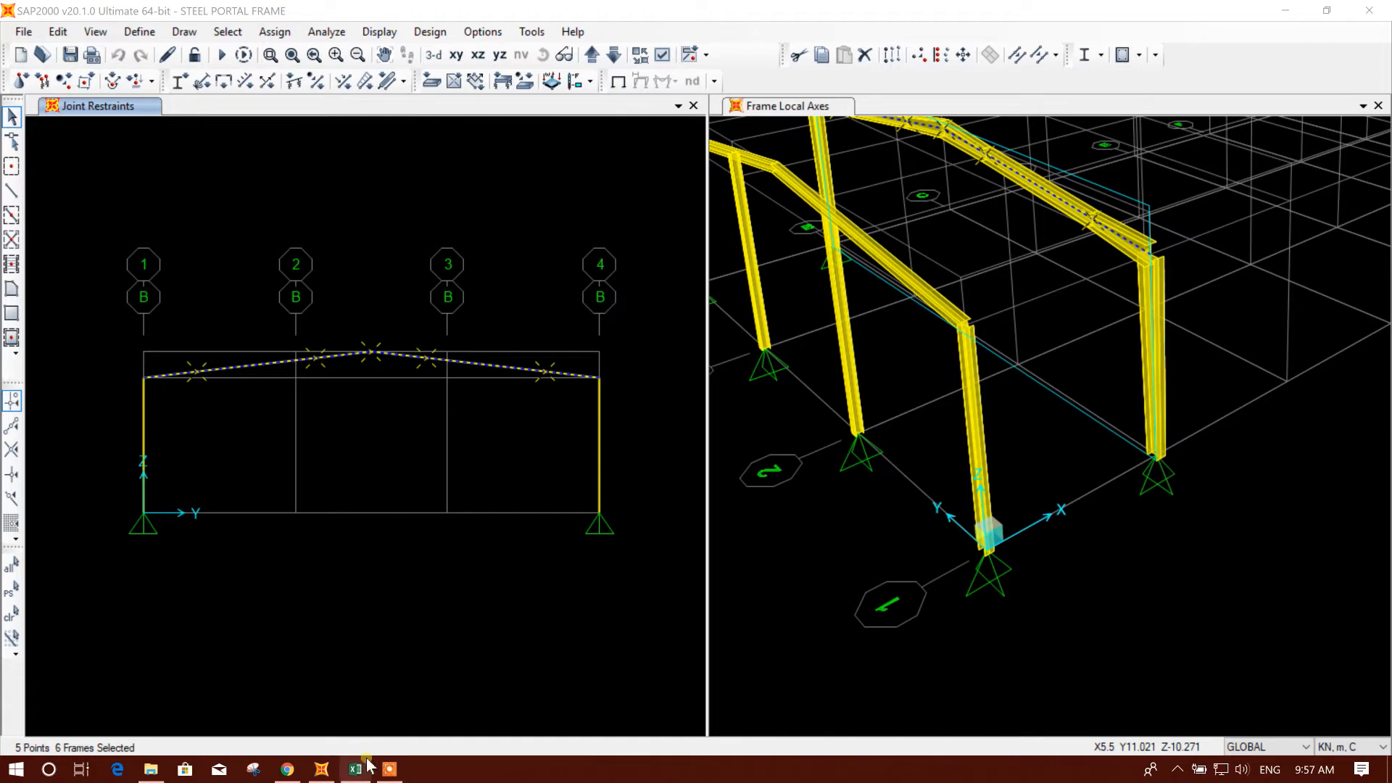
Assign a uniform distributed load of 0.45 kN/m in the Gravity direction for pattern DEAD to the selected rafters, based on the Excel linear dead load
{"action": "left_click", "coordinate": [365, 82]}
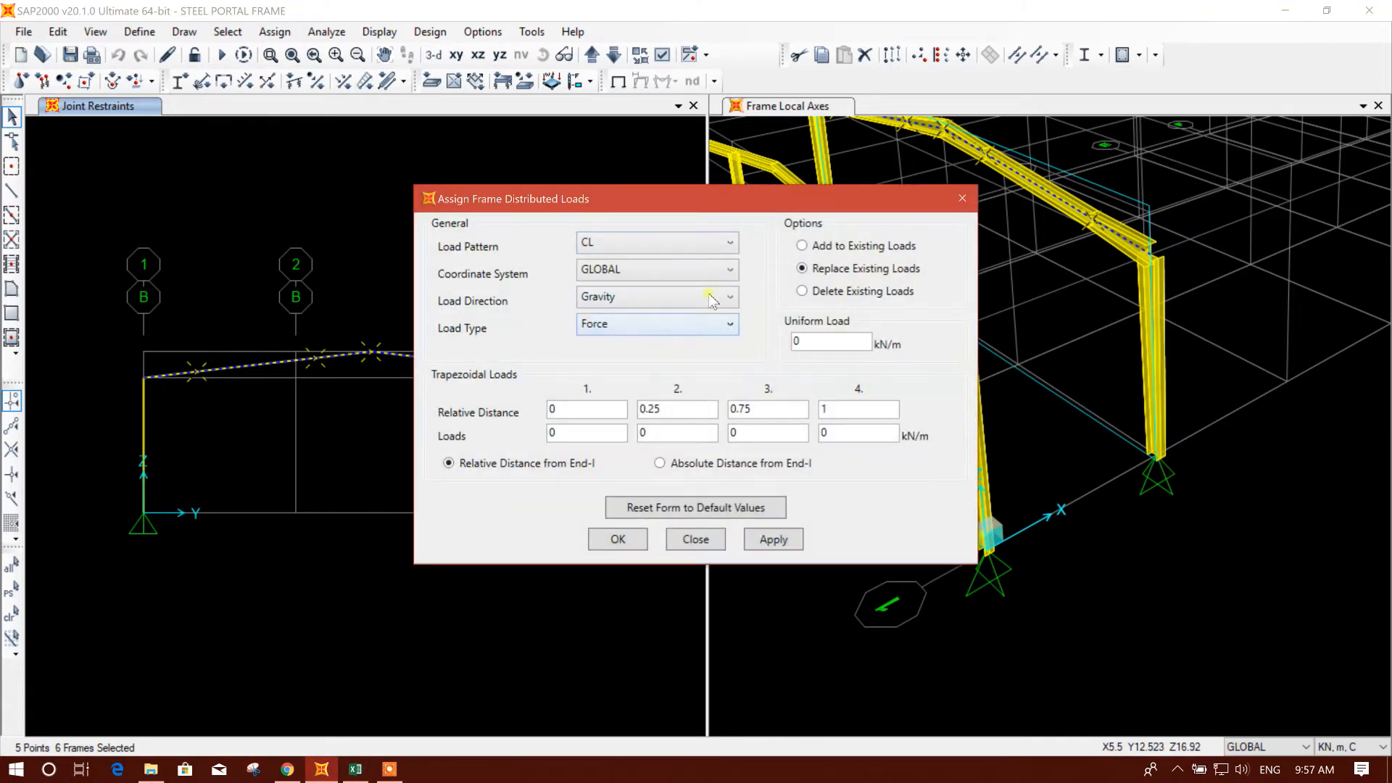
{"action": "double_click", "coordinate": [802, 343]}
{"action": "left_click", "coordinate": [661, 244]}
{"action": "left_click", "coordinate": [629, 281]}
{"action": "left_click", "coordinate": [355, 769]}
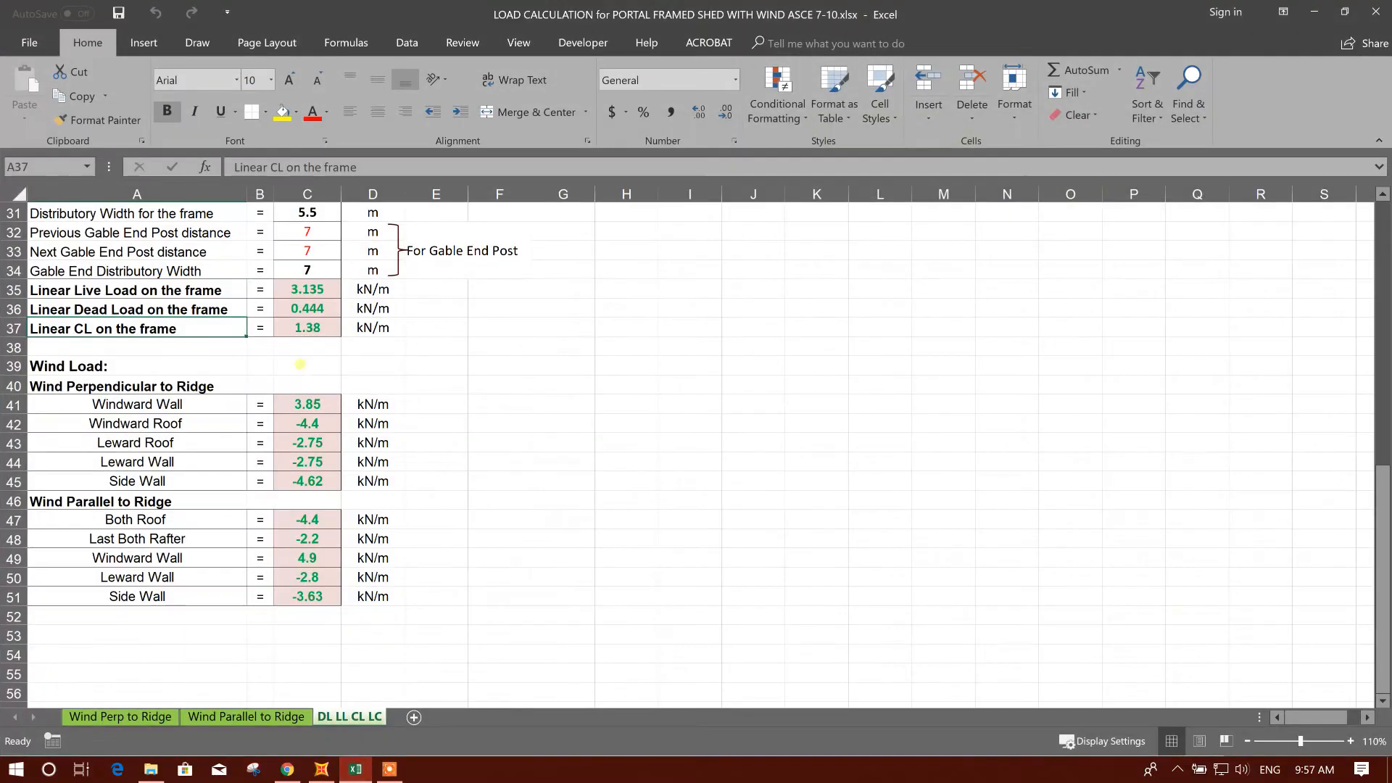
{"action": "left_click", "coordinate": [307, 308]}
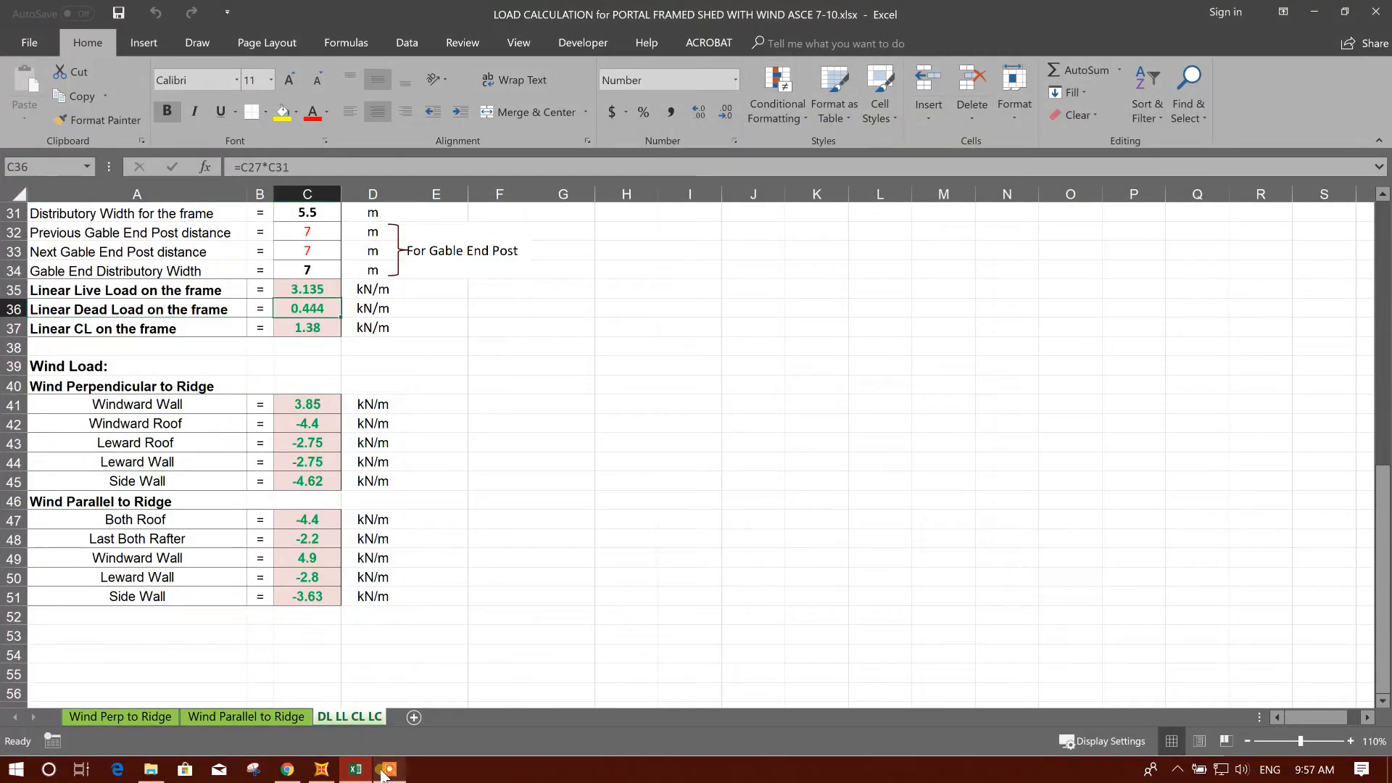
{"action": "left_click", "coordinate": [321, 769]}
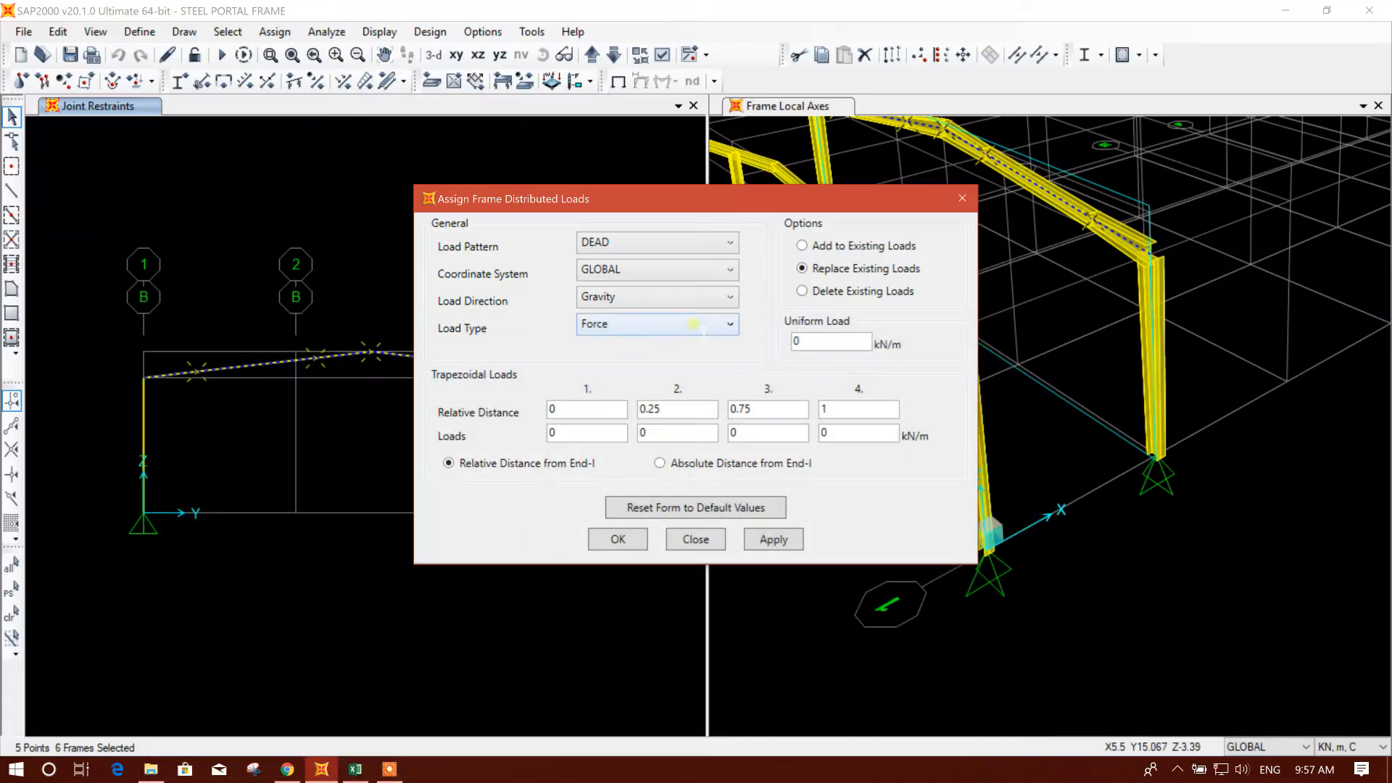
{"action": "type", "text": "0.45"}
{"action": "left_click_drag", "start_coordinate": [780, 189], "coordinate": [950, 160]}
{"action": "double_click", "coordinate": [824, 272]}
{"action": "left_click", "coordinate": [942, 512]}
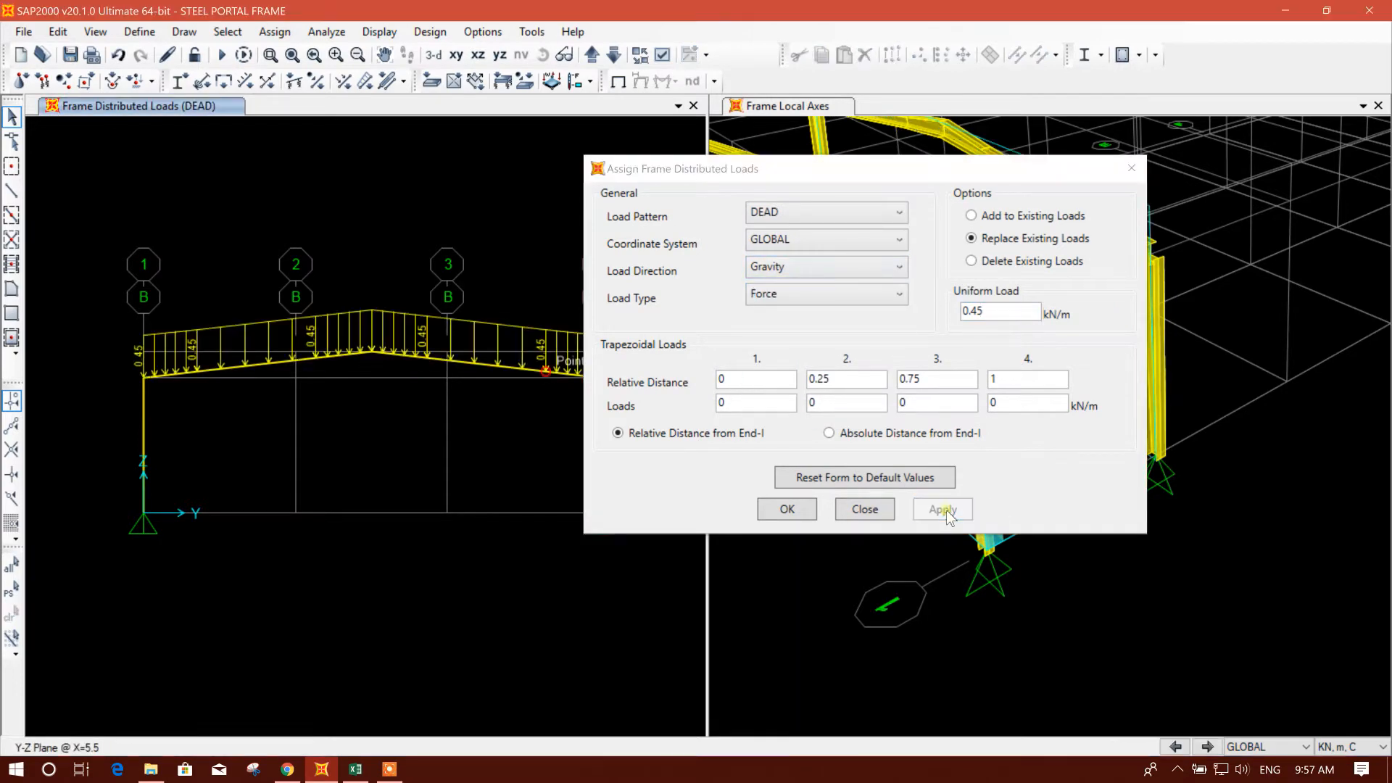
Assign a uniform Gravity load of 0.45/2 kN/m for pattern DEAD to the two end-frame rafters on grid A
{"action": "left_click", "coordinate": [863, 510]}
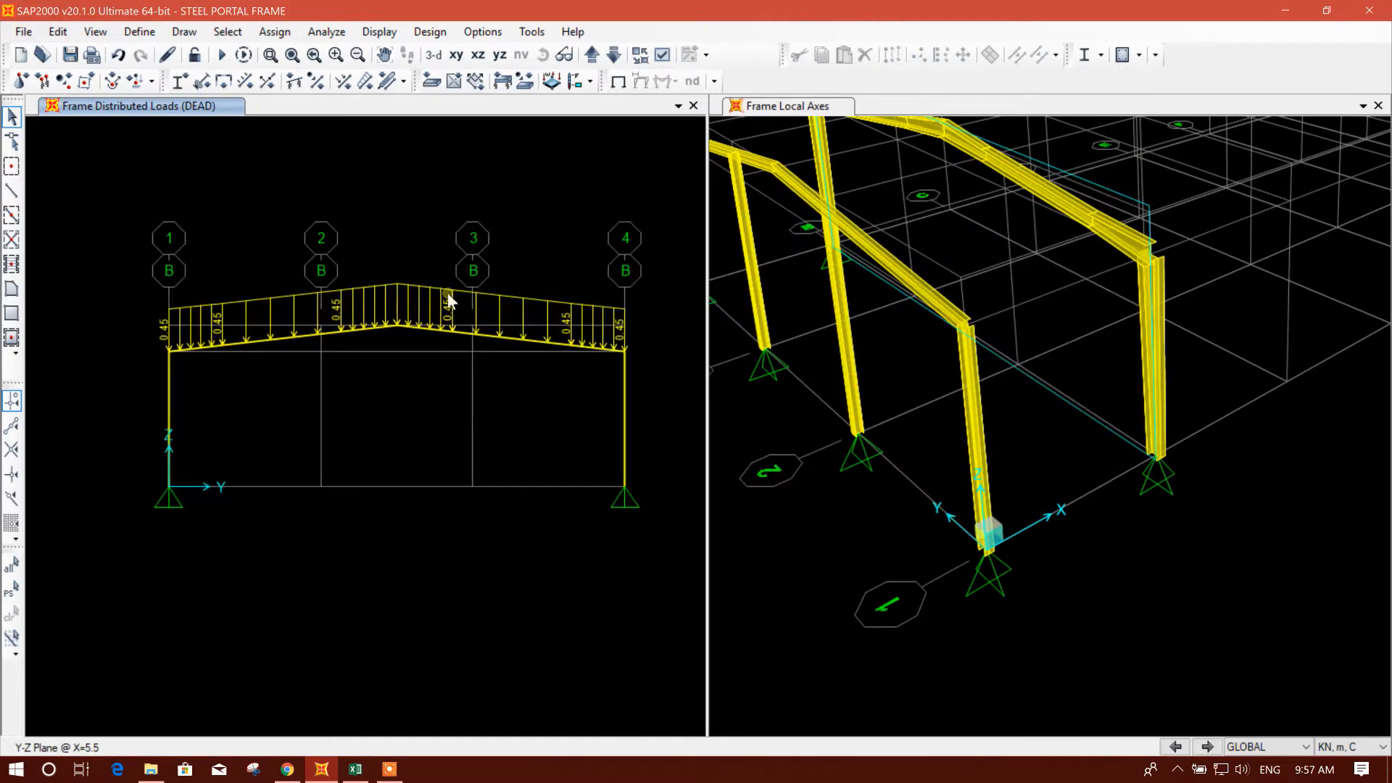
{"action": "left_click", "coordinate": [613, 55]}
{"action": "middle_click_drag", "start_coordinate": [512, 361], "coordinate": [518, 364]}
{"action": "left_click_drag", "start_coordinate": [547, 384], "coordinate": [482, 346]}
{"action": "left_click_drag", "start_coordinate": [377, 377], "coordinate": [333, 316]}
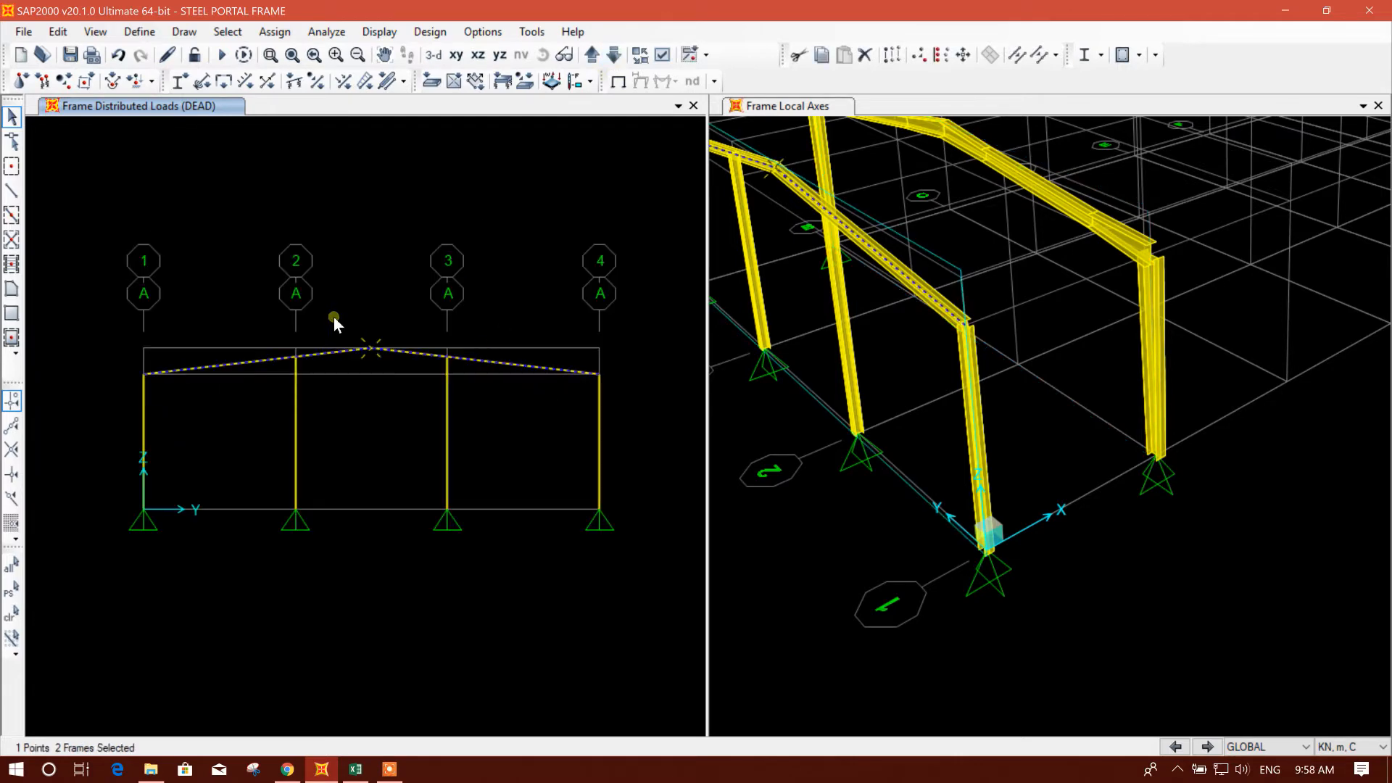
{"action": "left_click", "coordinate": [365, 81]}
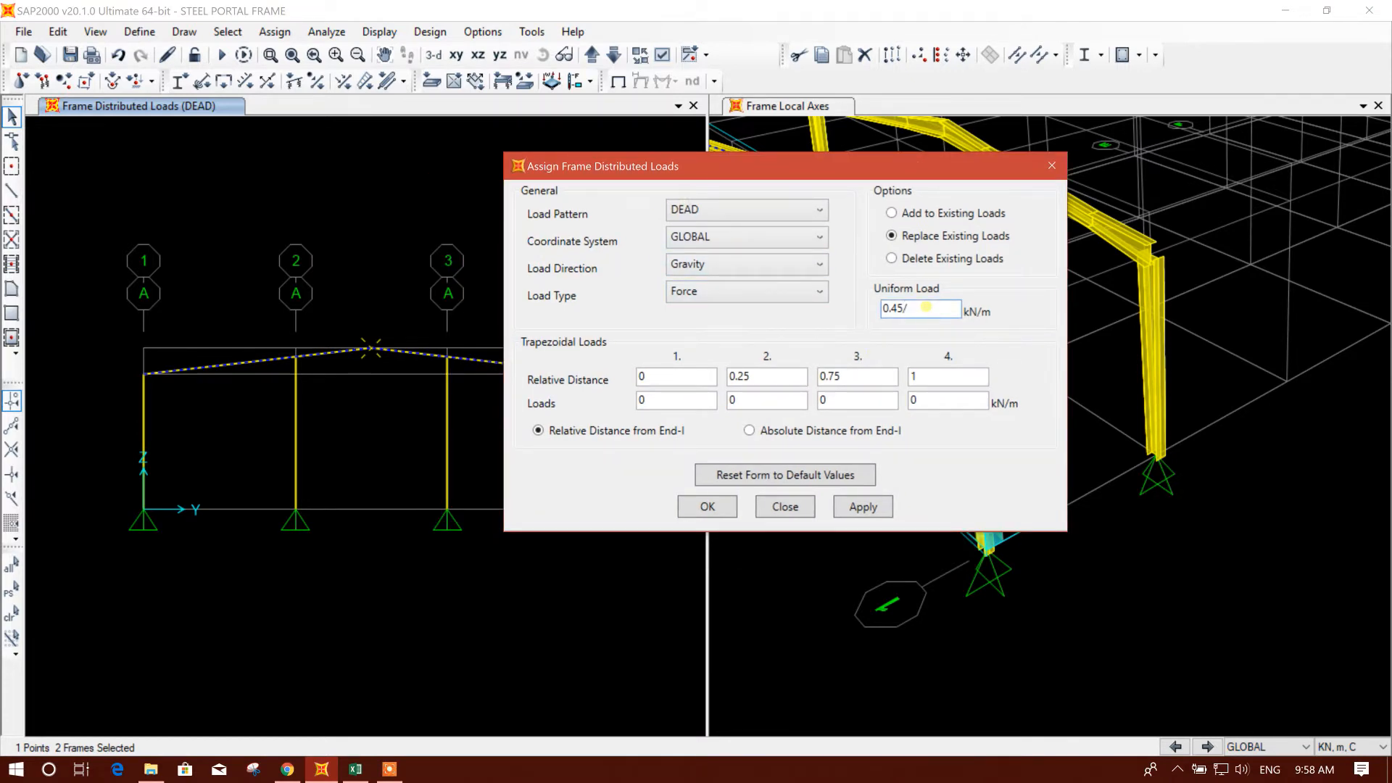
{"action": "left_click", "coordinate": [863, 506]}
{"action": "left_click", "coordinate": [785, 506]}
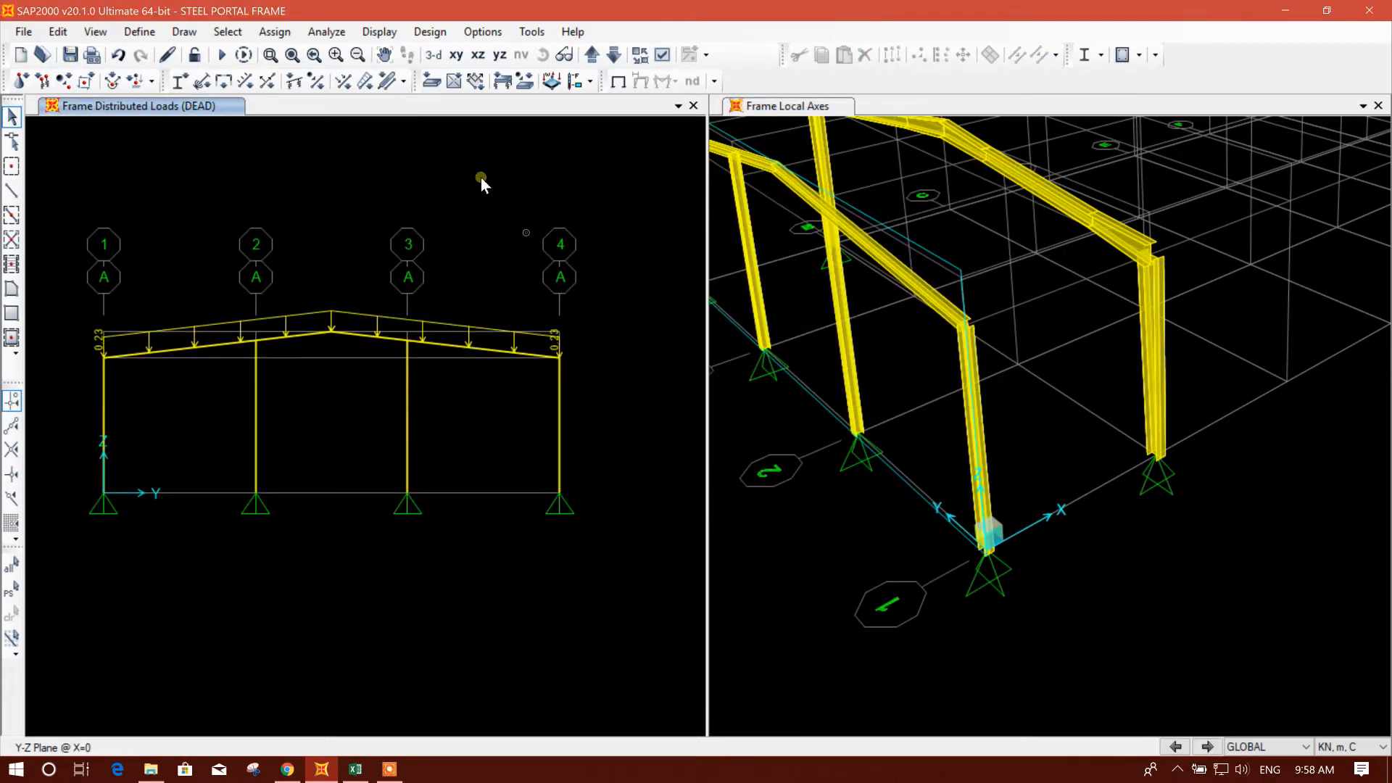
Return to the grid B frame elevation at X=5.5 and select its rafter segments
{"action": "left_click", "coordinate": [592, 54]}
{"action": "scroll", "coordinate": [1128, 424], "scroll_direction": "down", "scroll_amount": 3}
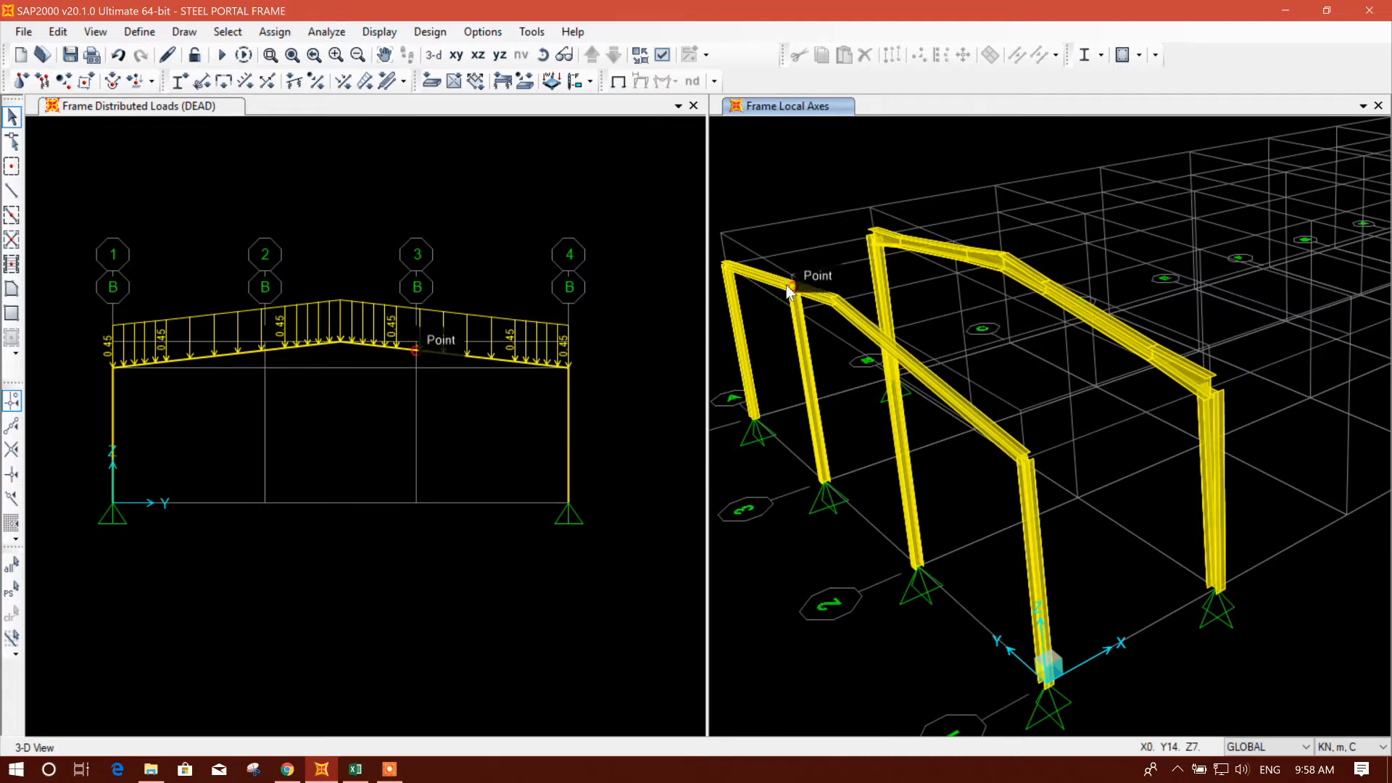
{"action": "middle_click_drag", "start_coordinate": [788, 281], "coordinate": [830, 271]}
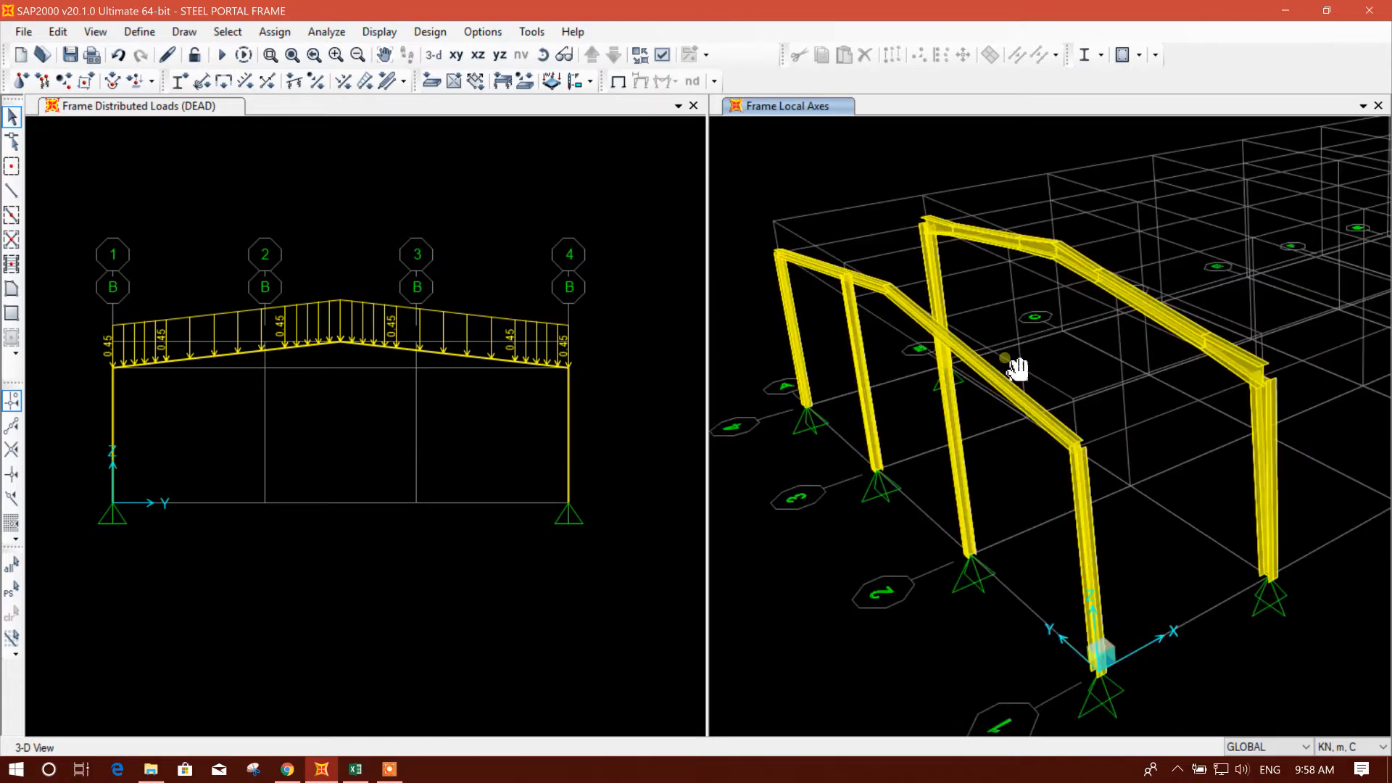
{"action": "left_click", "coordinate": [460, 302]}
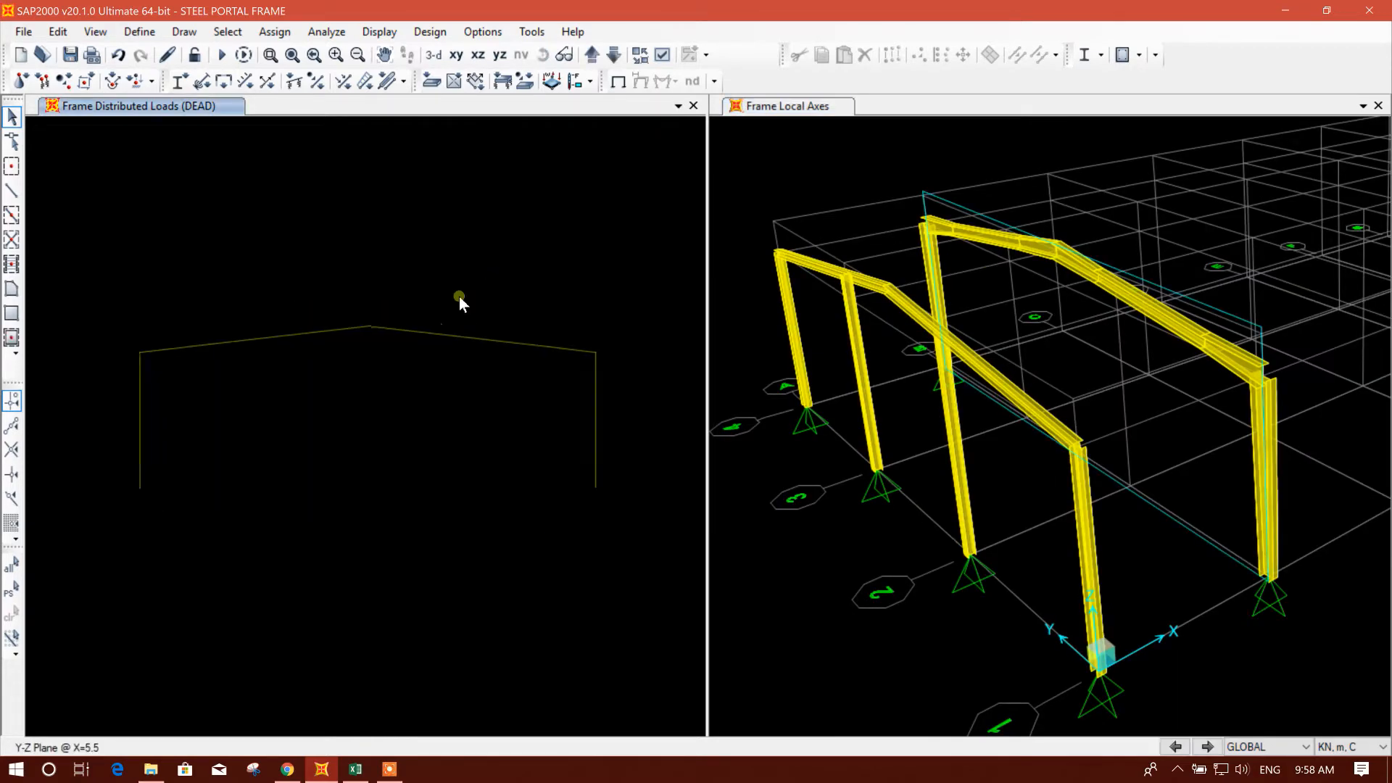
{"action": "left_click", "coordinate": [591, 55]}
{"action": "middle_click_drag", "start_coordinate": [483, 224], "coordinate": [516, 203]}
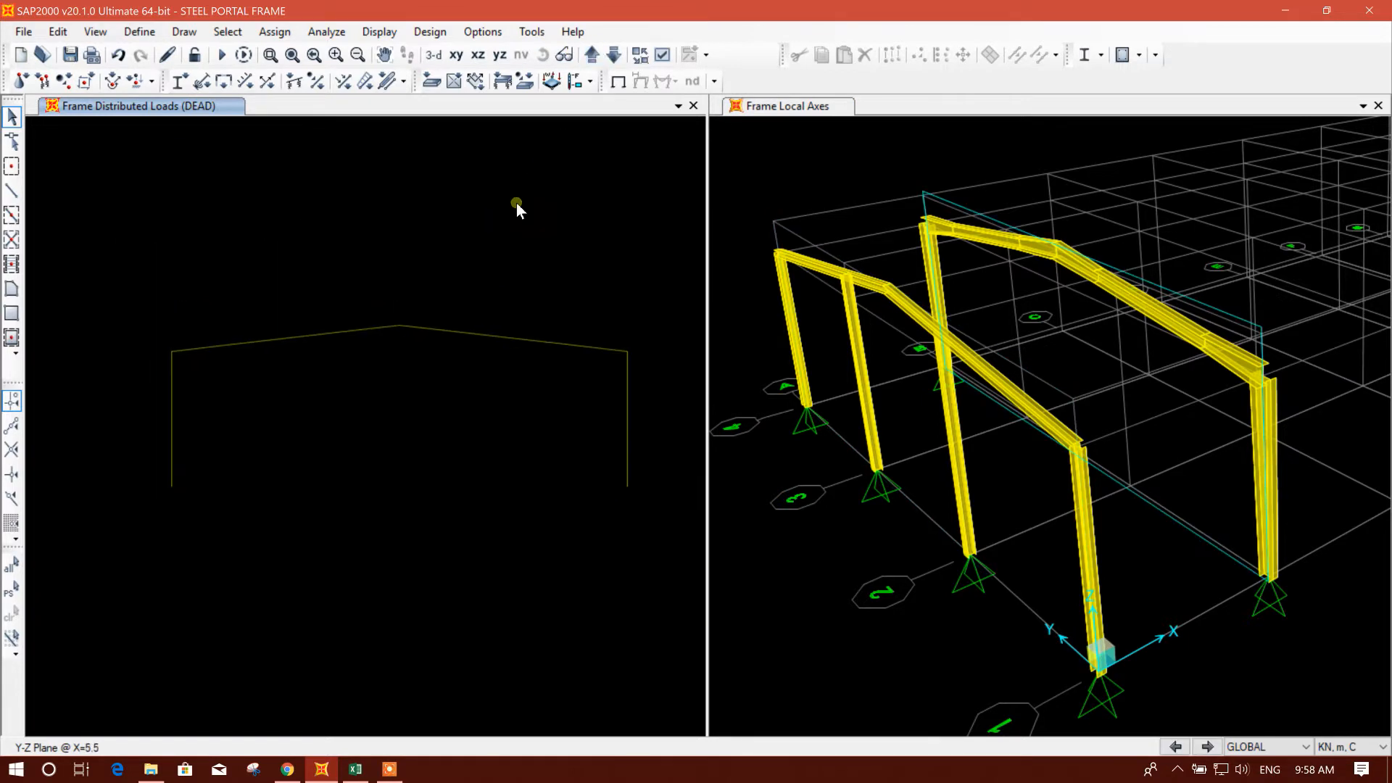
{"action": "left_click_drag", "start_coordinate": [501, 389], "coordinate": [217, 289]}
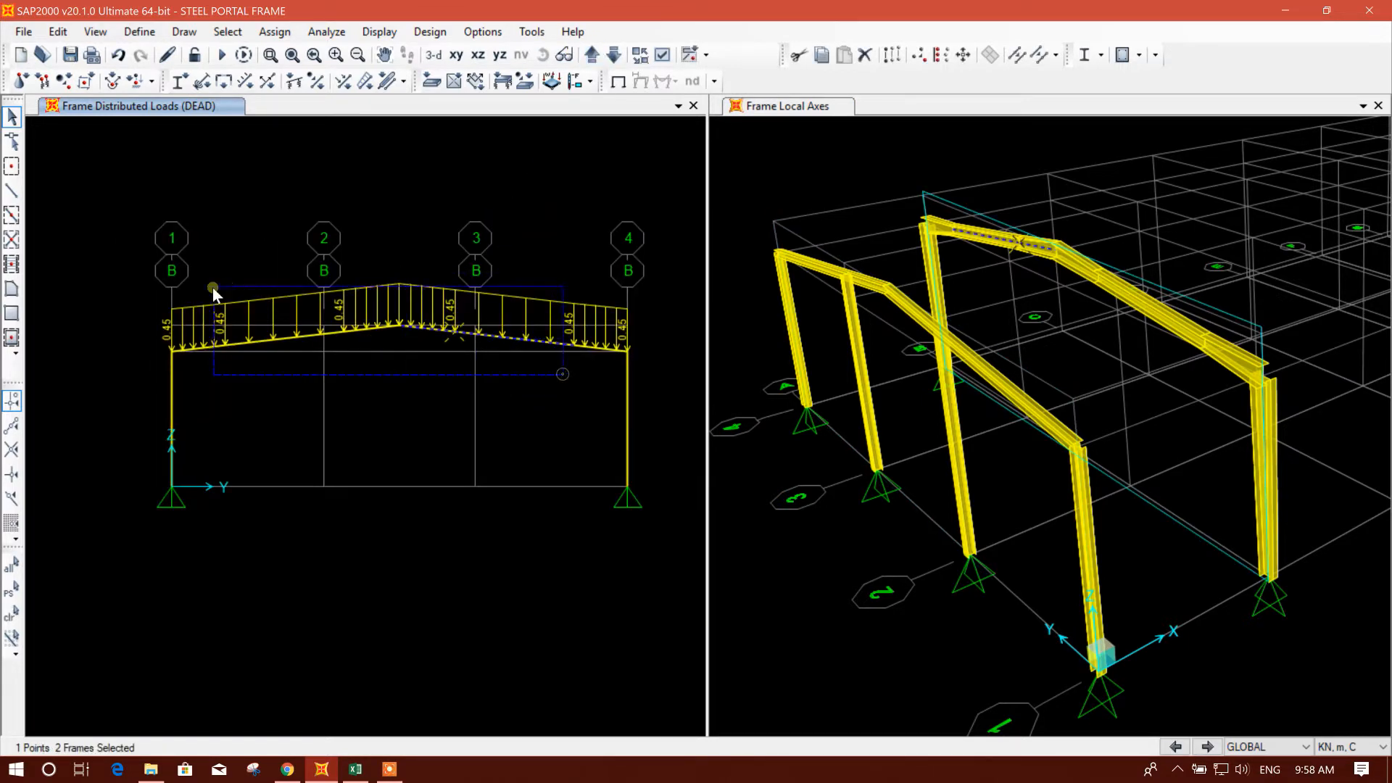
Look up the linear live load and linear CL on the frame in the Excel load calculation, and return to SAP2000
{"action": "left_click", "coordinate": [365, 775]}
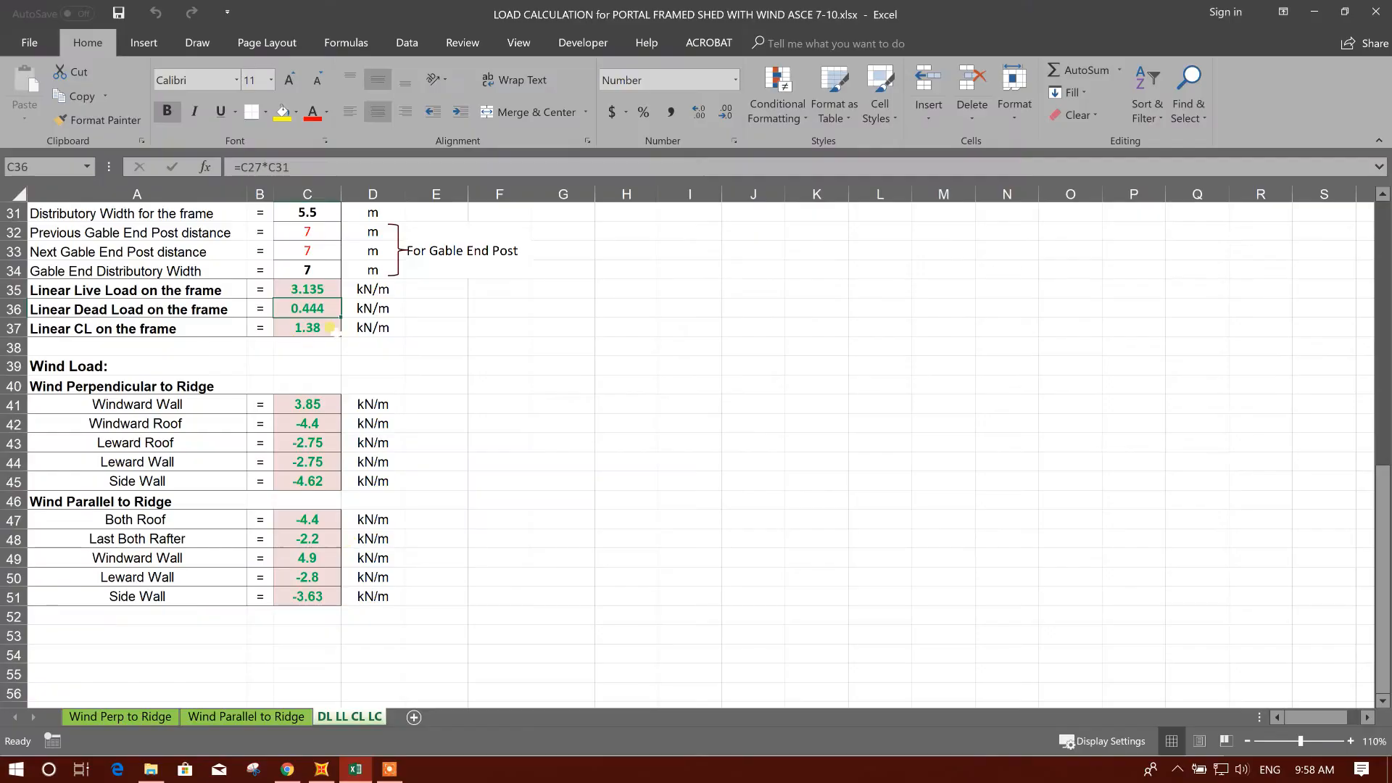
{"action": "left_click", "coordinate": [326, 291]}
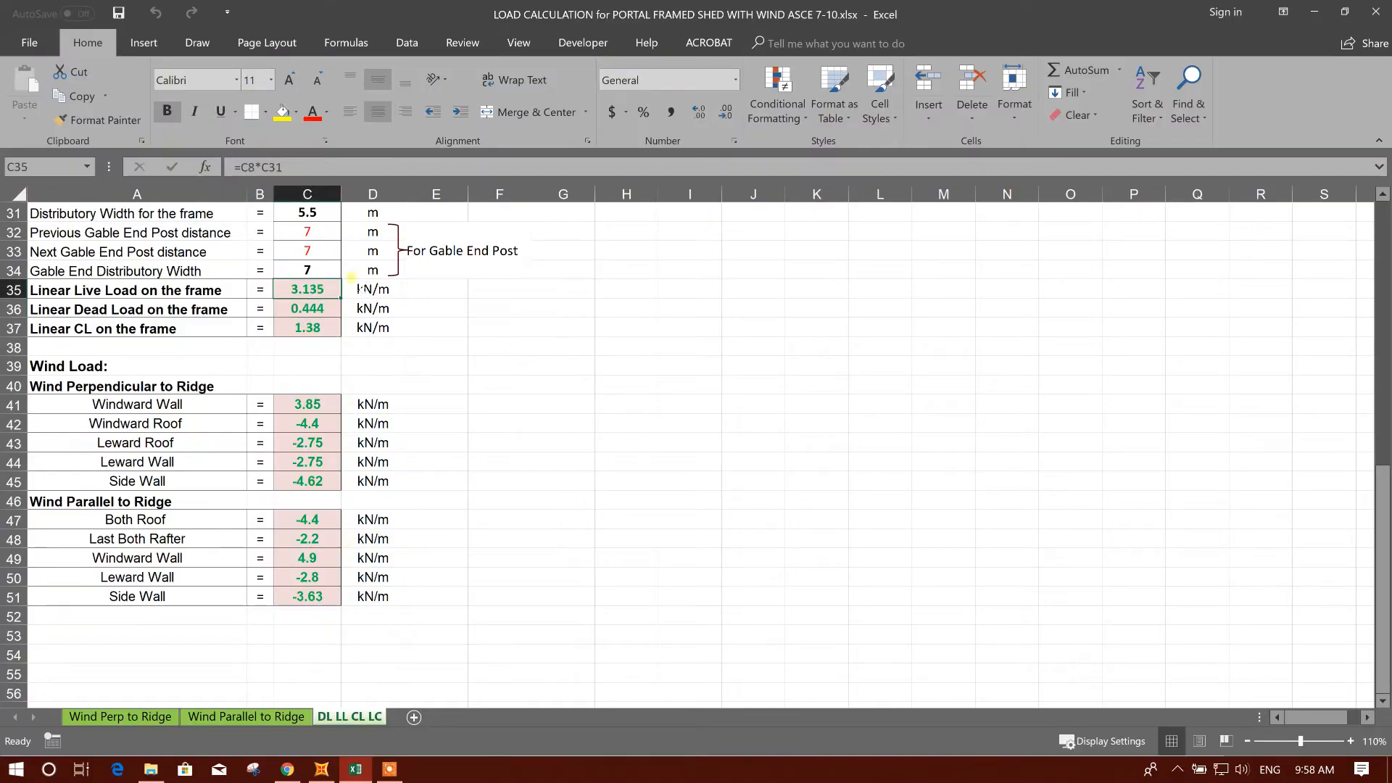
{"action": "left_click", "coordinate": [319, 329]}
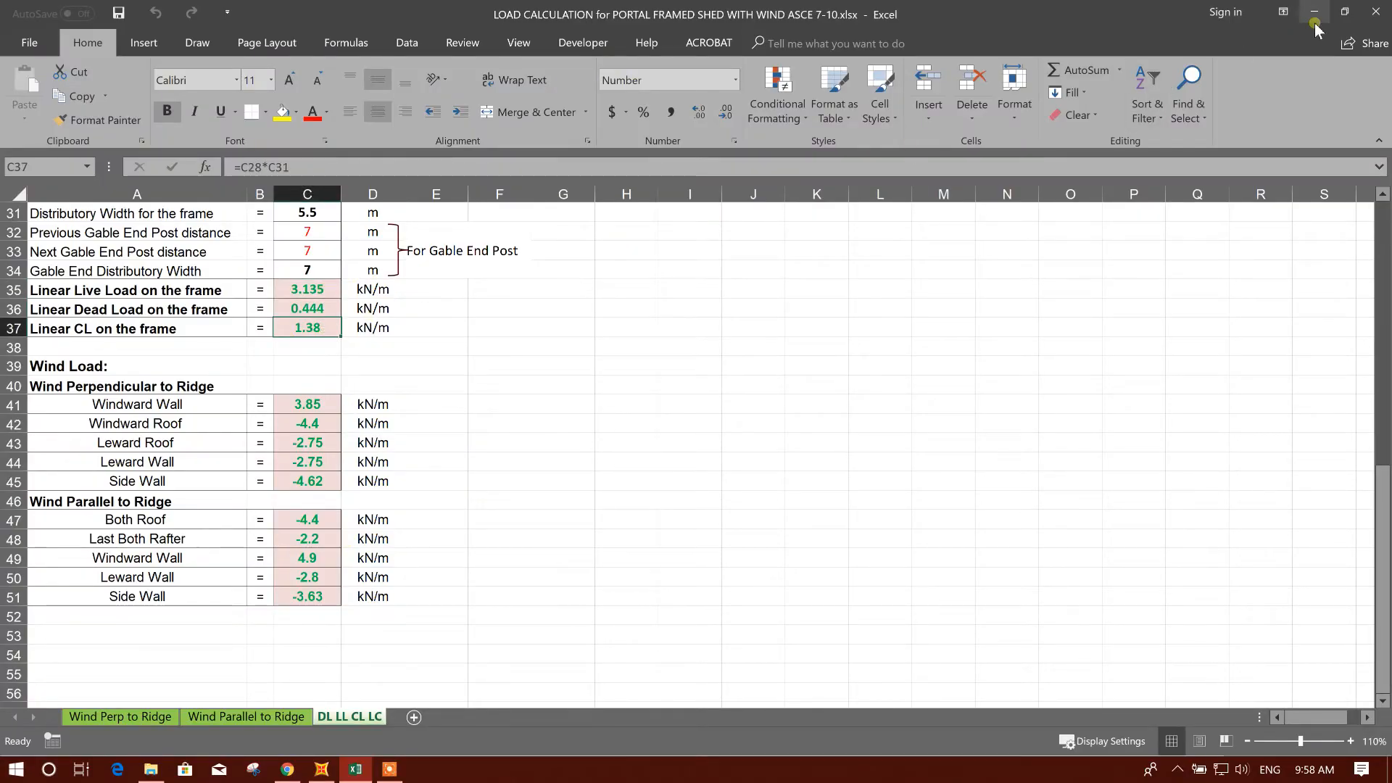
{"action": "left_click", "coordinate": [1314, 11]}
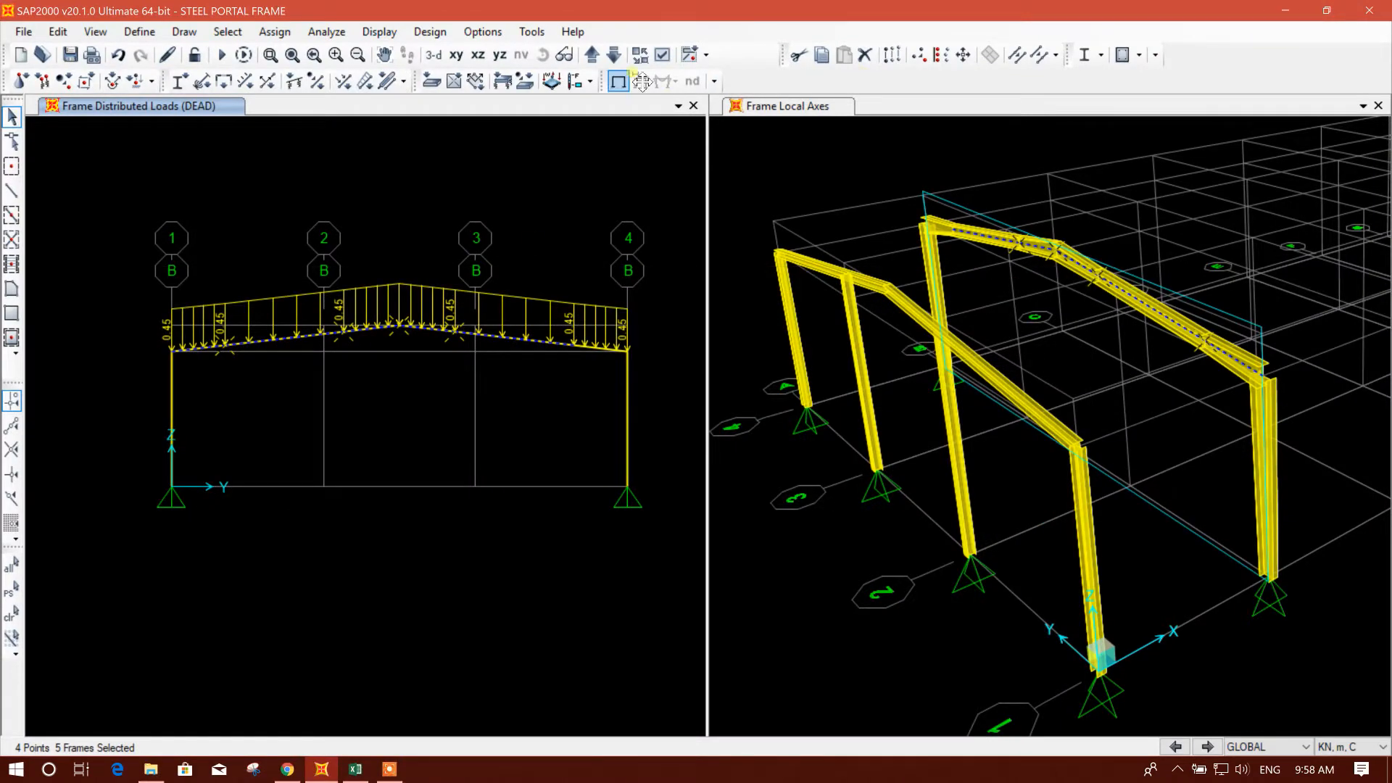
Try to assign a uniform Gravity load of 1.4 kN/m for pattern DEAD to the selected grid B rafters
{"action": "left_click", "coordinate": [387, 80]}
{"action": "left_click_drag", "start_coordinate": [818, 352], "coordinate": [737, 348]}
{"action": "type", "text": "1.4"}
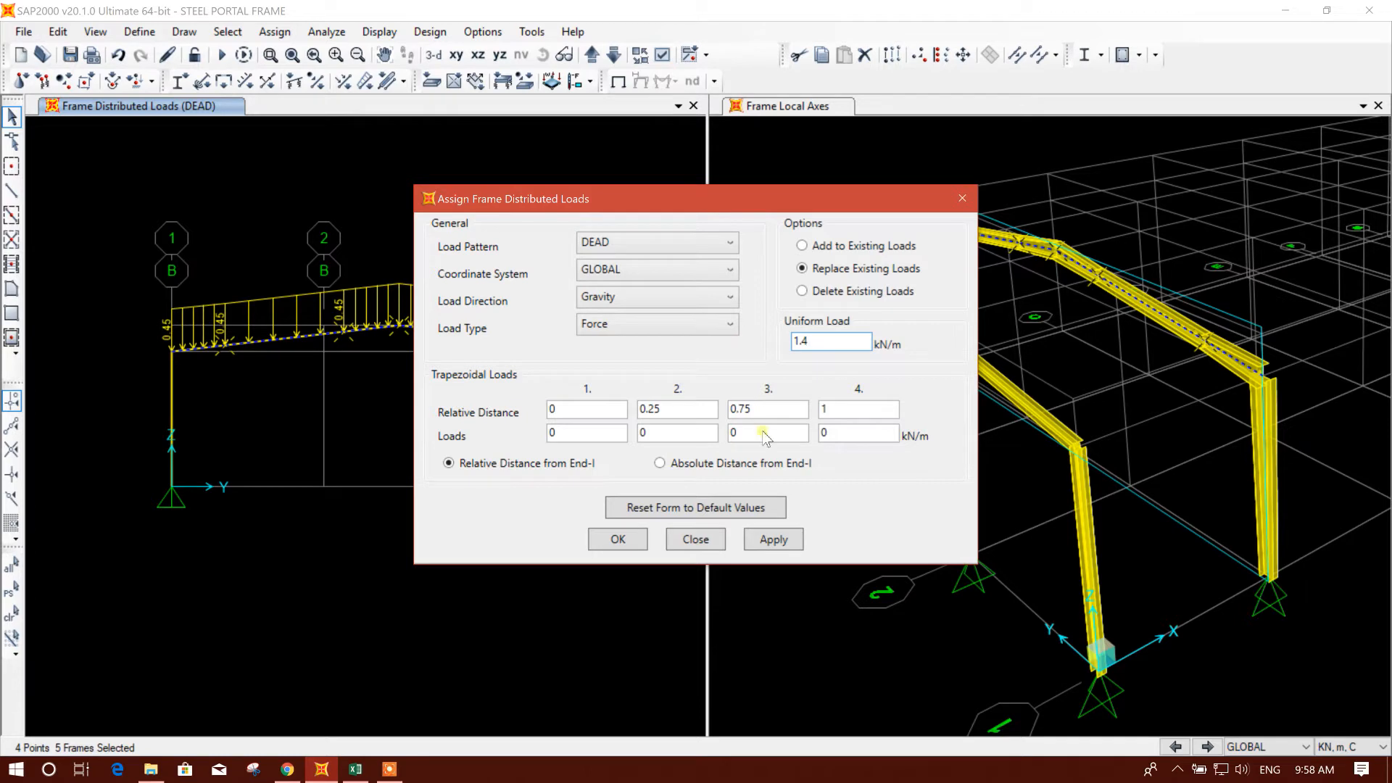
{"action": "left_click", "coordinate": [762, 541]}
{"action": "left_click_drag", "start_coordinate": [623, 201], "coordinate": [795, 200]}
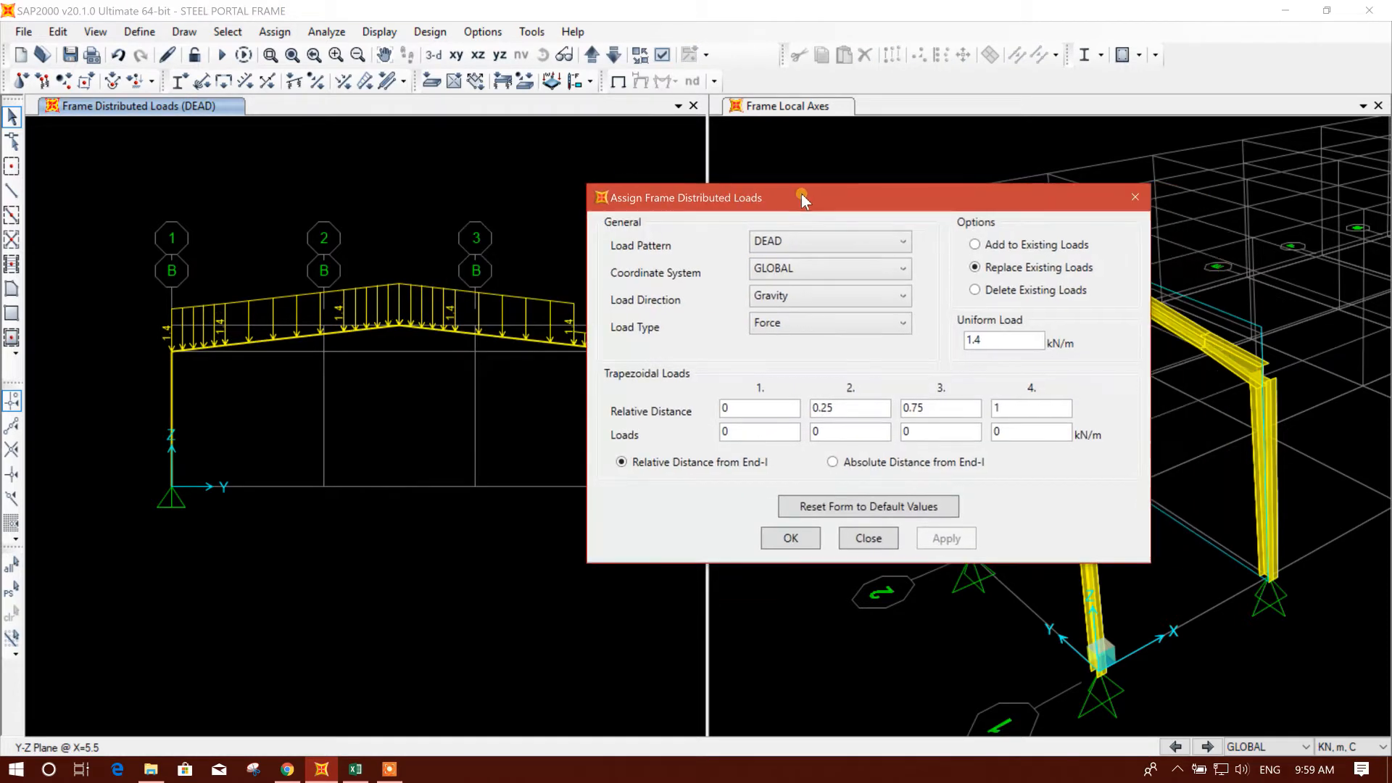
Undo the 1.4 kN/m distributed load assignment on the grid B rafters
{"action": "left_click", "coordinate": [118, 55]}
{"action": "left_click_drag", "start_coordinate": [747, 203], "coordinate": [868, 198]}
{"action": "left_click", "coordinate": [119, 55]}
{"action": "left_click", "coordinate": [118, 55]}
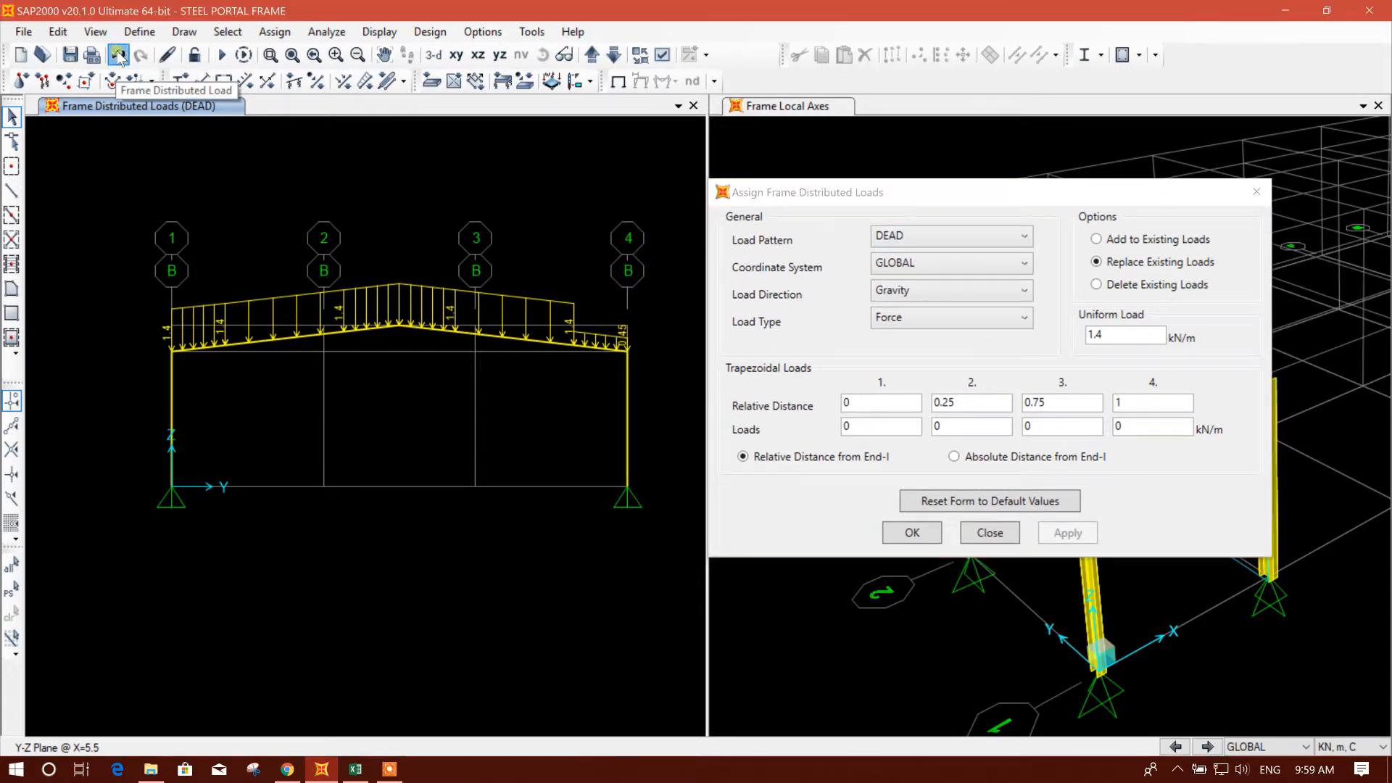
Select all the grid B rafters and assign them a uniform Gravity load of 1.4 kN/m for pattern CL
{"action": "left_click_drag", "start_coordinate": [590, 355], "coordinate": [210, 239]}
{"action": "left_click", "coordinate": [943, 235]}
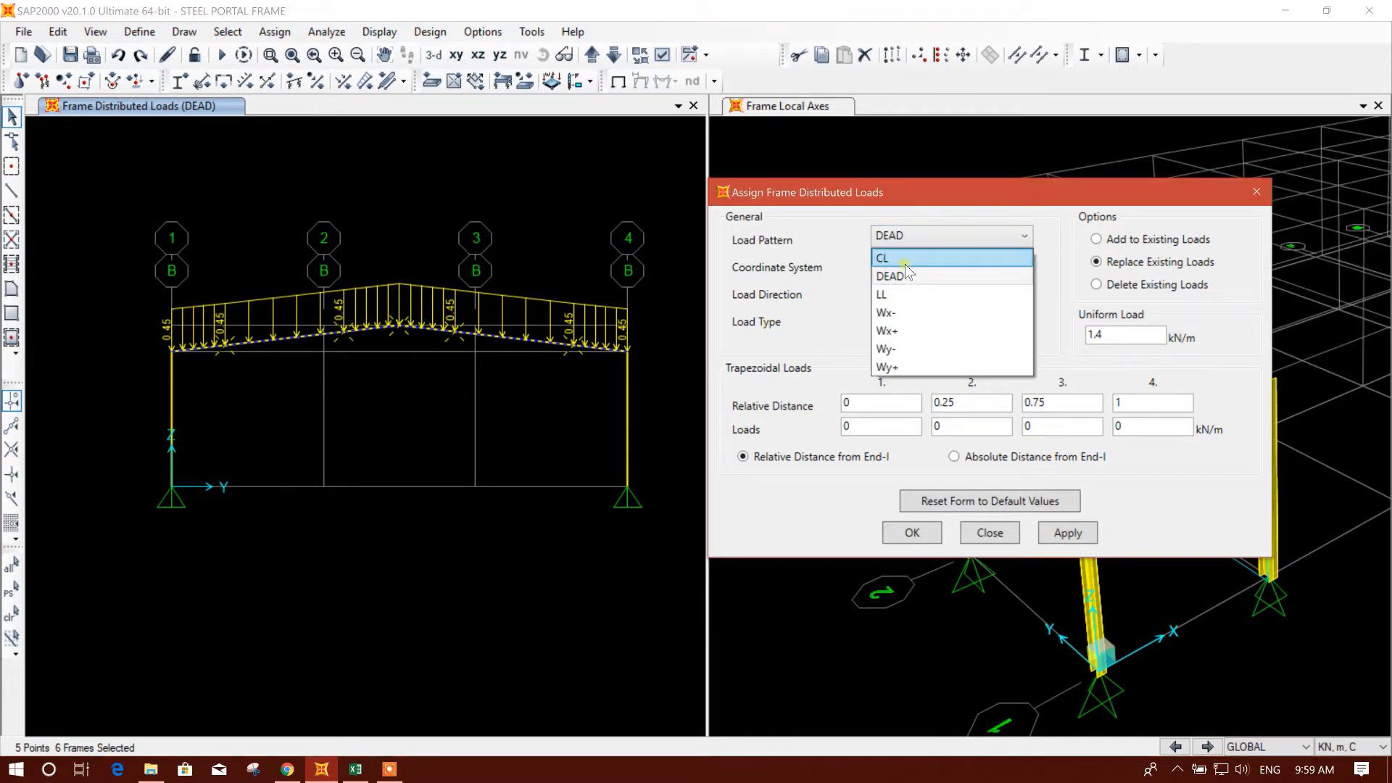
{"action": "left_click", "coordinate": [906, 259]}
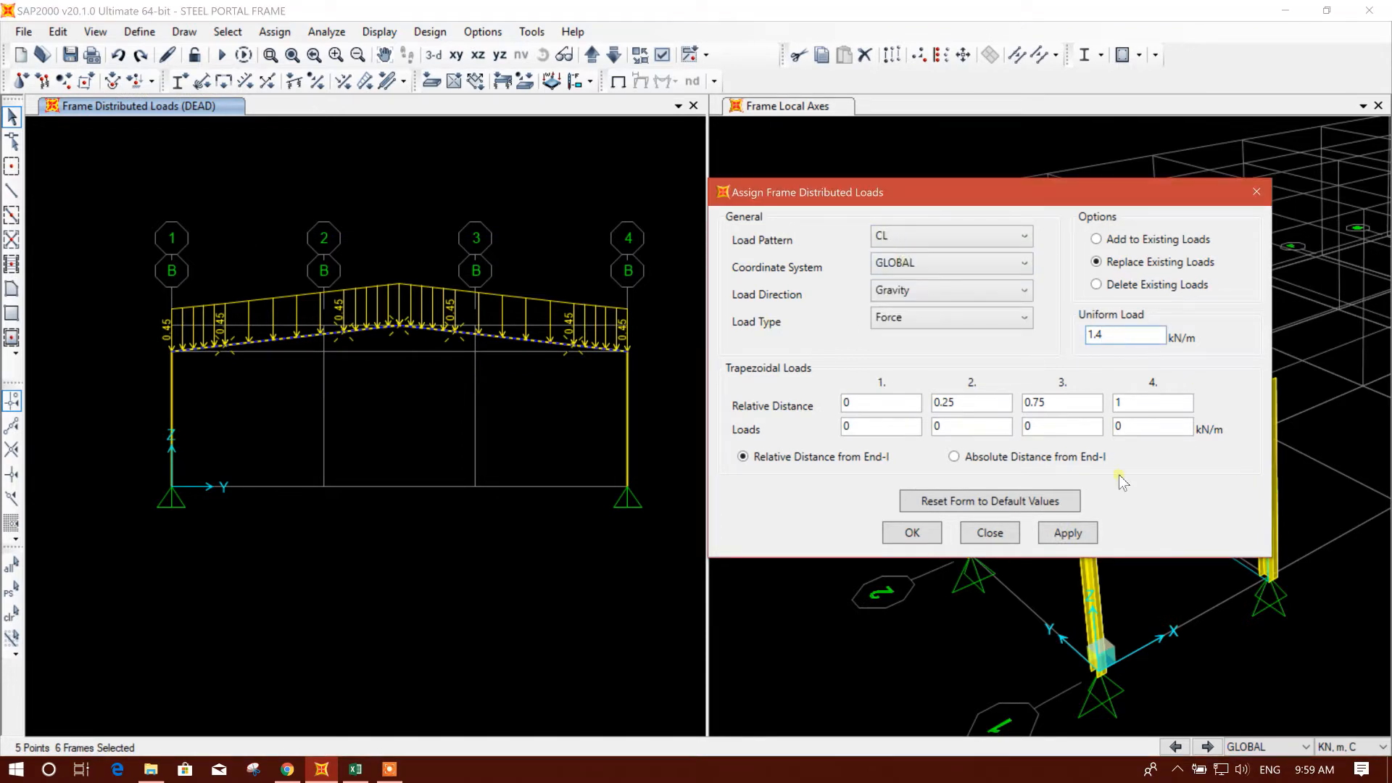
{"action": "left_click", "coordinate": [1068, 533]}
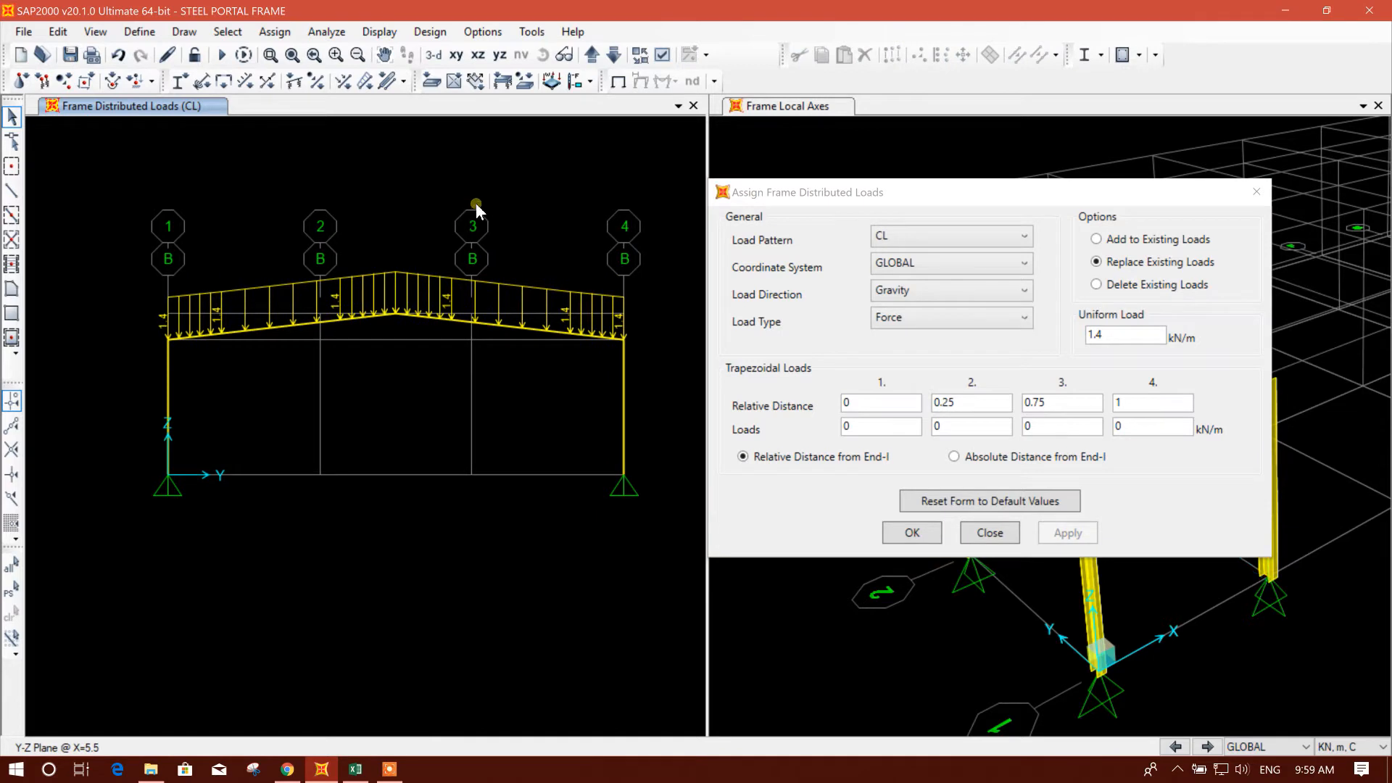
Assign a uniform Gravity load of 1.4/2 kN/m for pattern CL to only the two end-frame rafters on grid A
{"action": "left_click", "coordinate": [614, 54]}
{"action": "left_click_drag", "start_coordinate": [556, 394], "coordinate": [472, 307]}
{"action": "left_click_drag", "start_coordinate": [311, 306], "coordinate": [268, 376]}
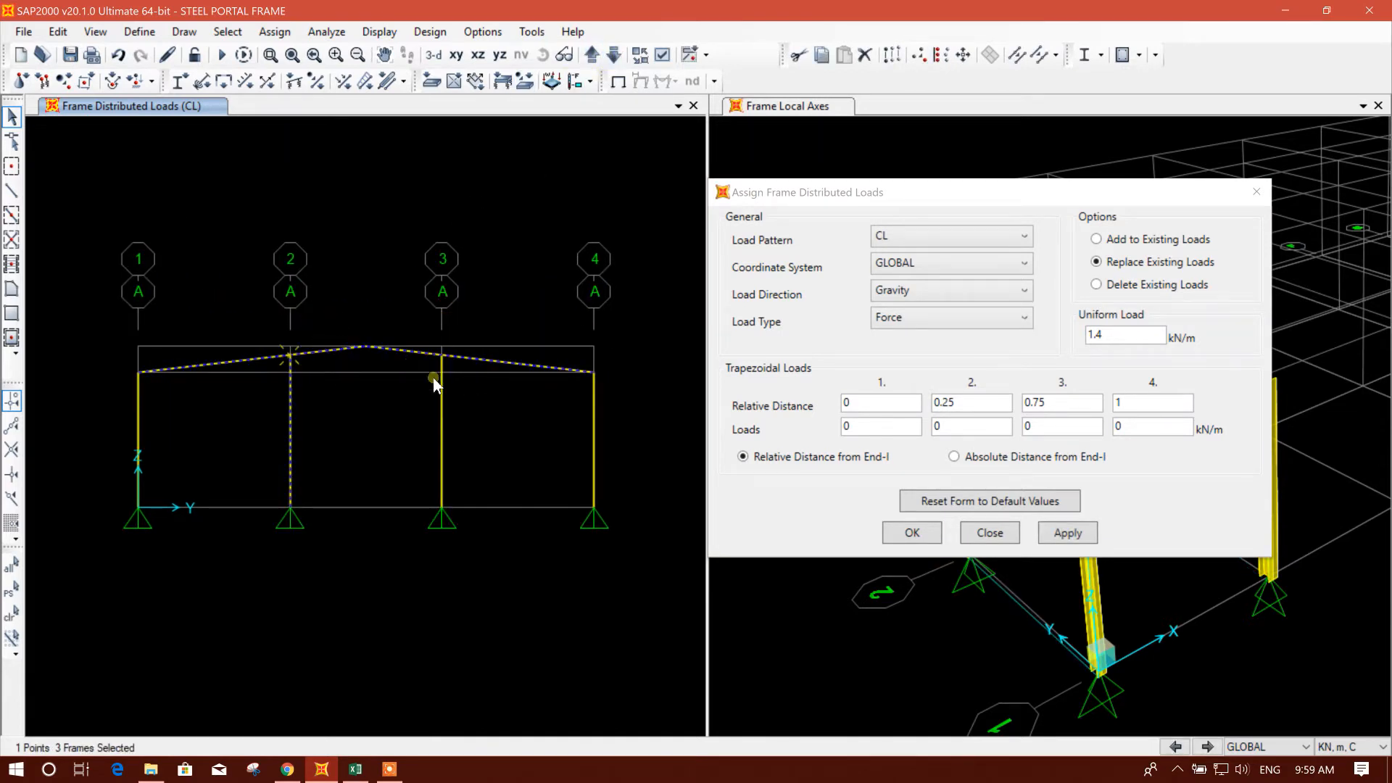
{"action": "left_click", "coordinate": [290, 407]}
{"action": "double_click", "coordinate": [1119, 338]}
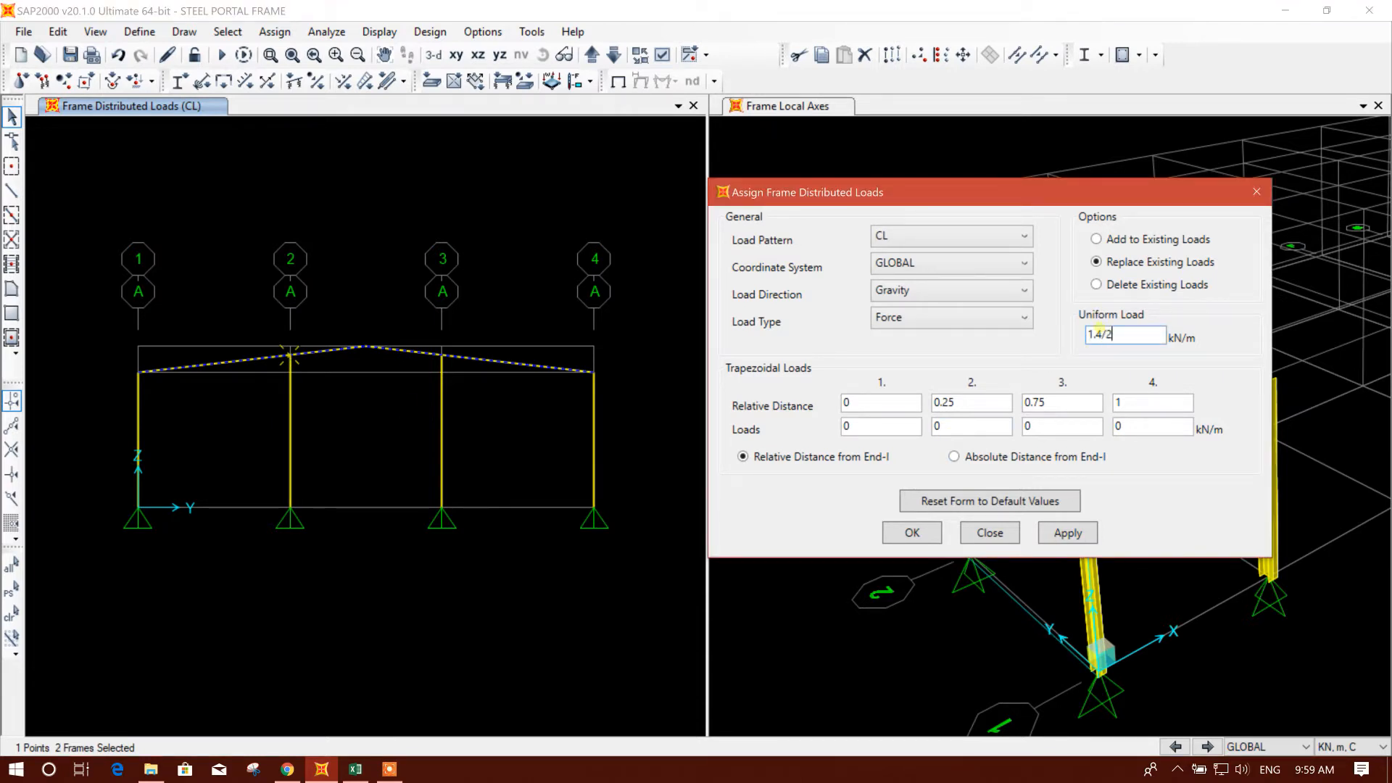
{"action": "left_click", "coordinate": [1067, 533]}
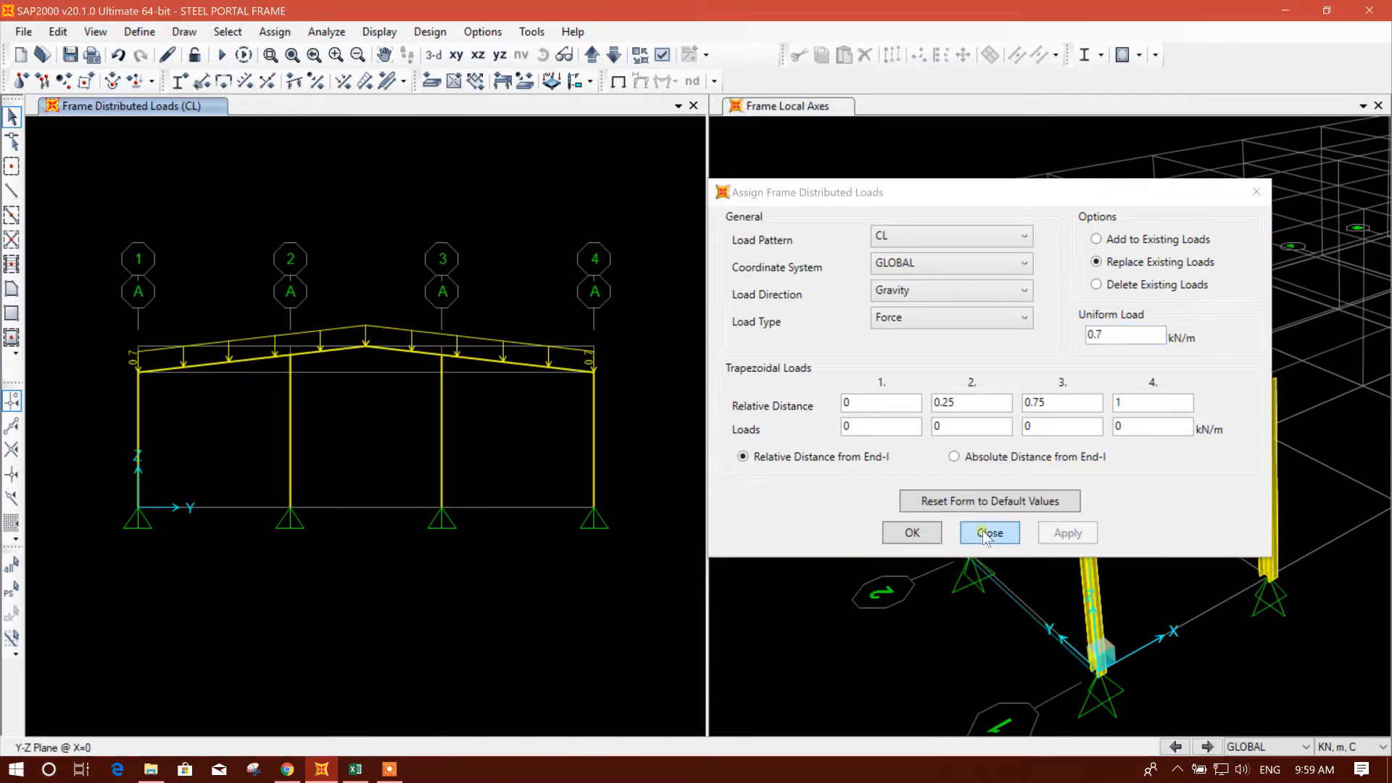
Go back to the grid B elevation and check the linear live load on the frame in the Excel sheet
{"action": "left_click", "coordinate": [592, 54]}
{"action": "left_click", "coordinate": [355, 769]}
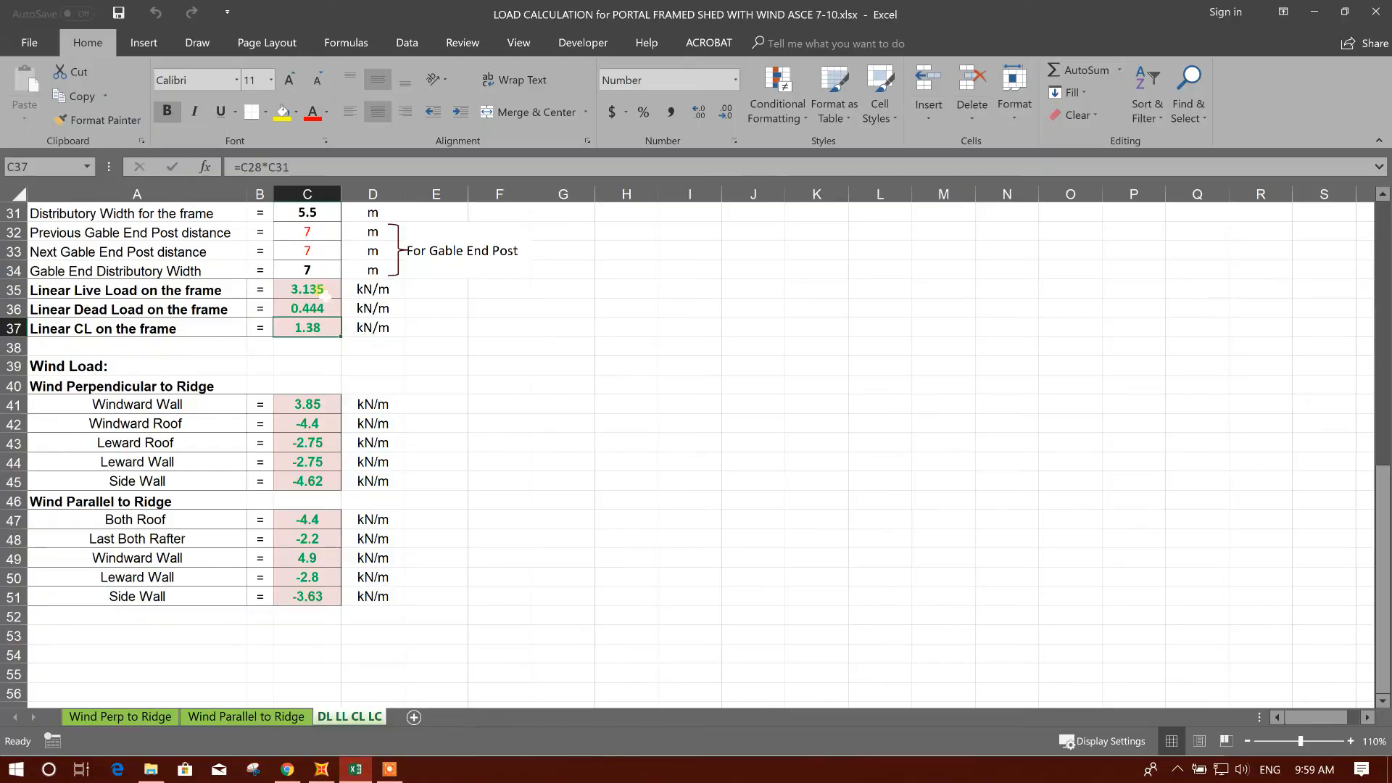
{"action": "left_click", "coordinate": [1314, 11]}
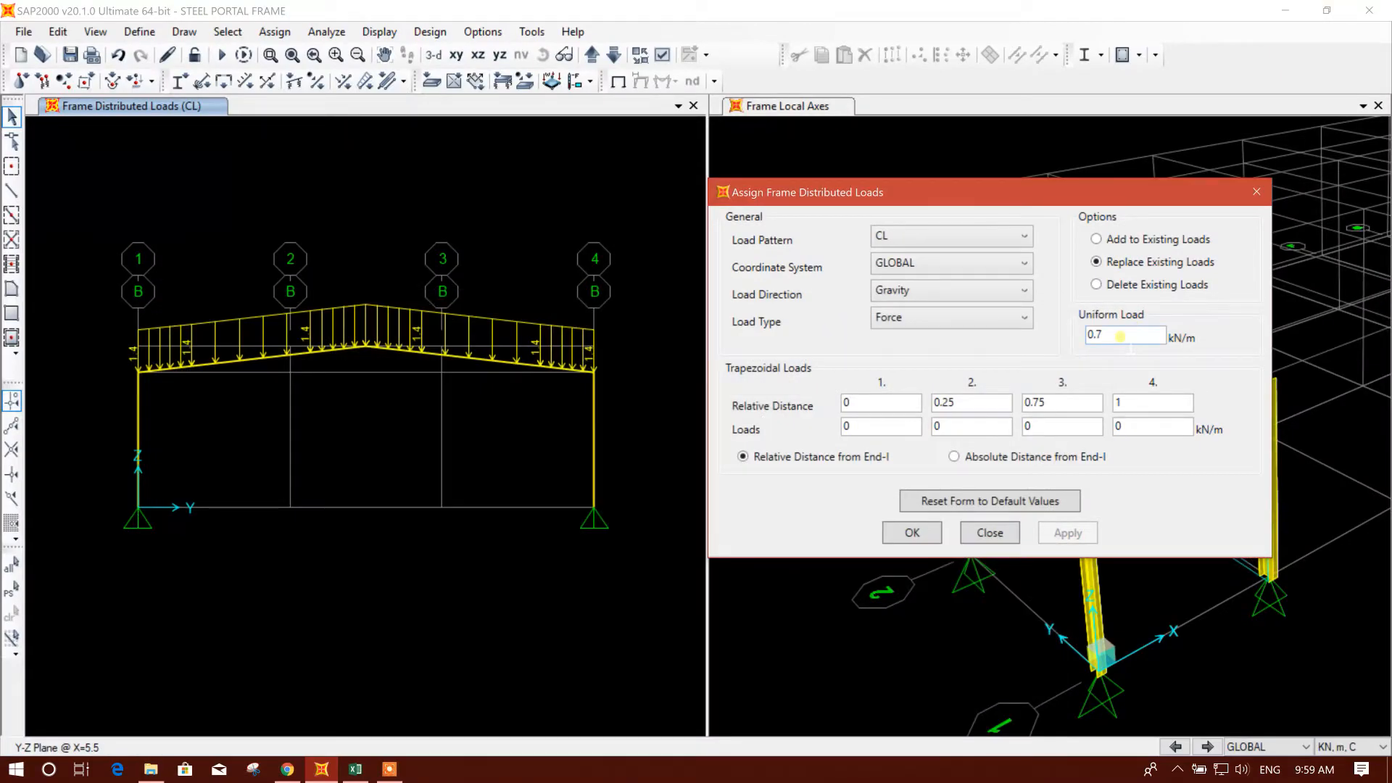
Try to assign a uniform Gravity load of 3.14 kN/m for pattern CL to the grid B rafters
{"action": "left_click_drag", "start_coordinate": [540, 386], "coordinate": [161, 194]}
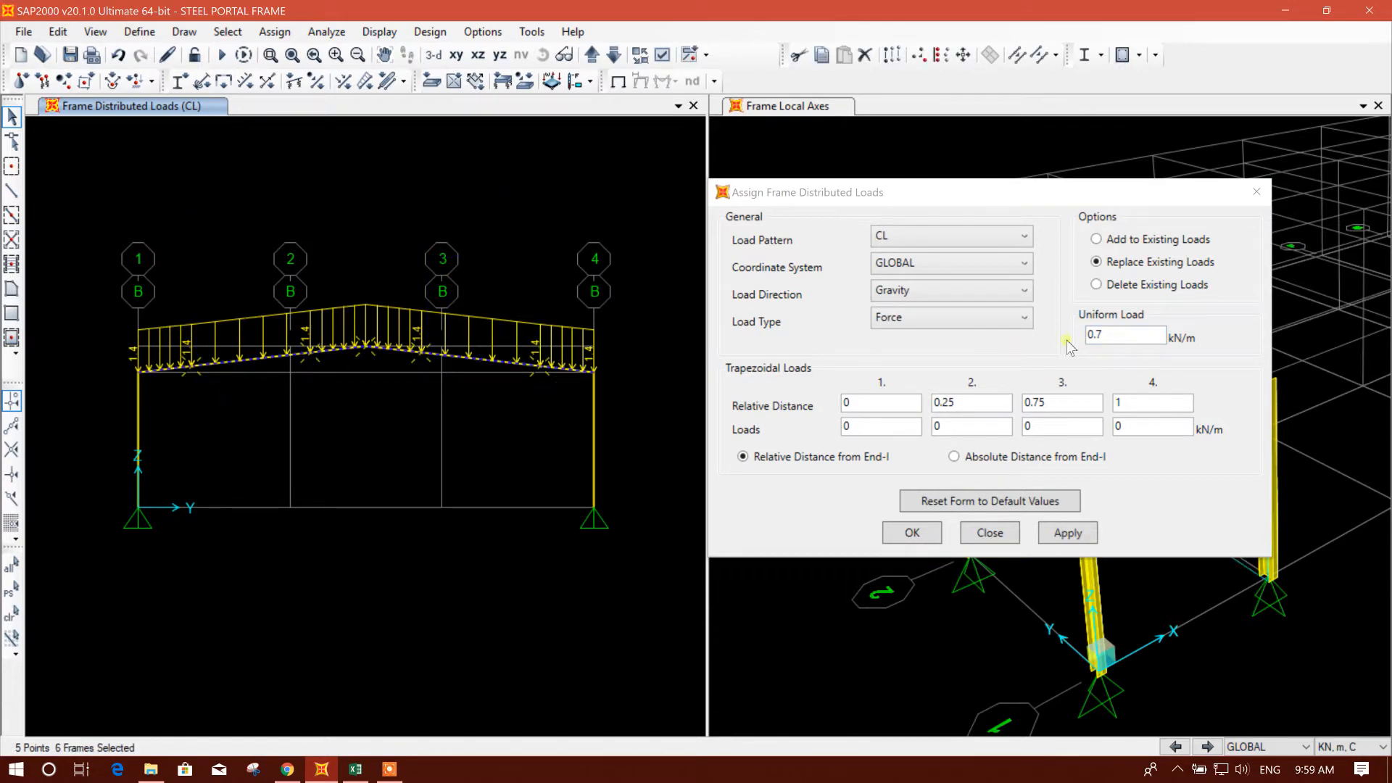
{"action": "left_click", "coordinate": [1033, 348]}
{"action": "type", "text": "3.14"}
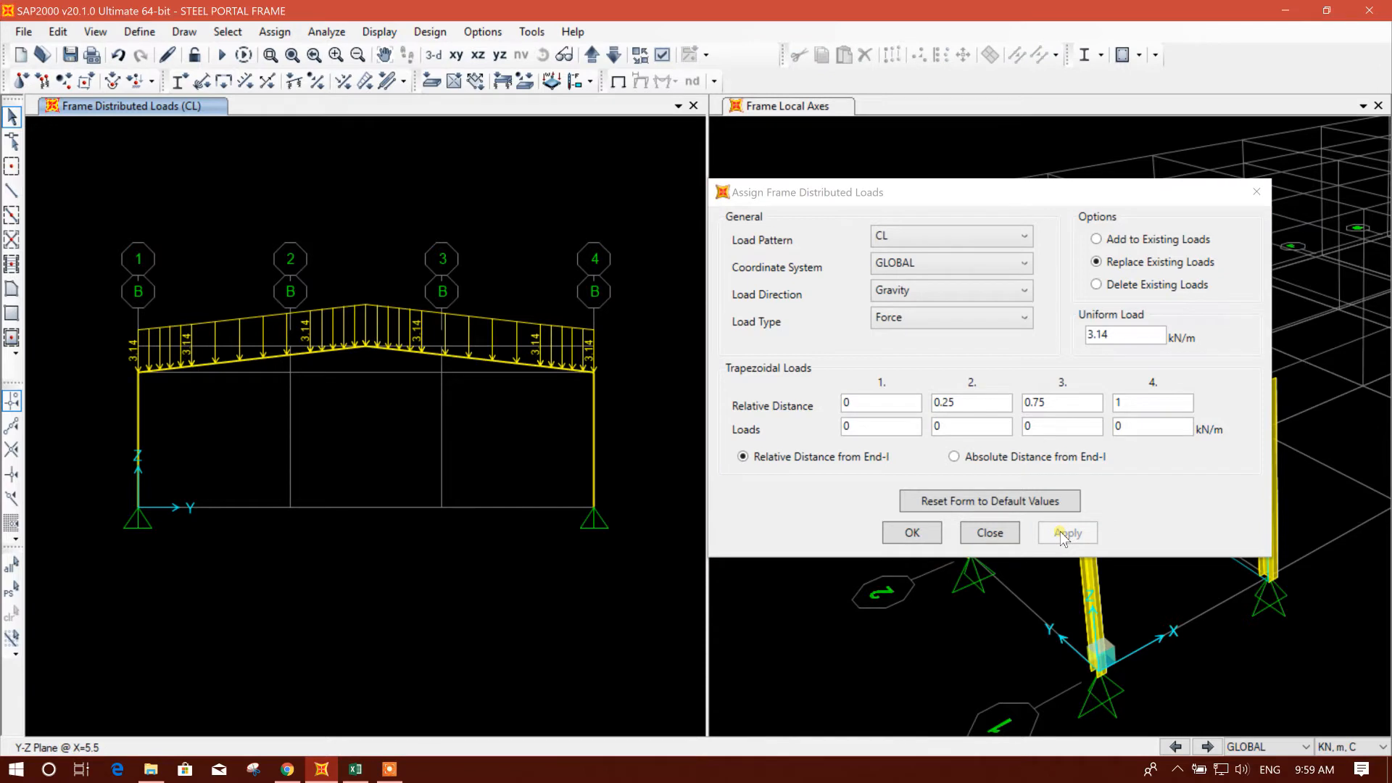
Reselect the grid B rafters and assign them the uniform 3.14 kN/m Gravity load for pattern LL
{"action": "left_click_drag", "start_coordinate": [535, 404], "coordinate": [174, 245]}
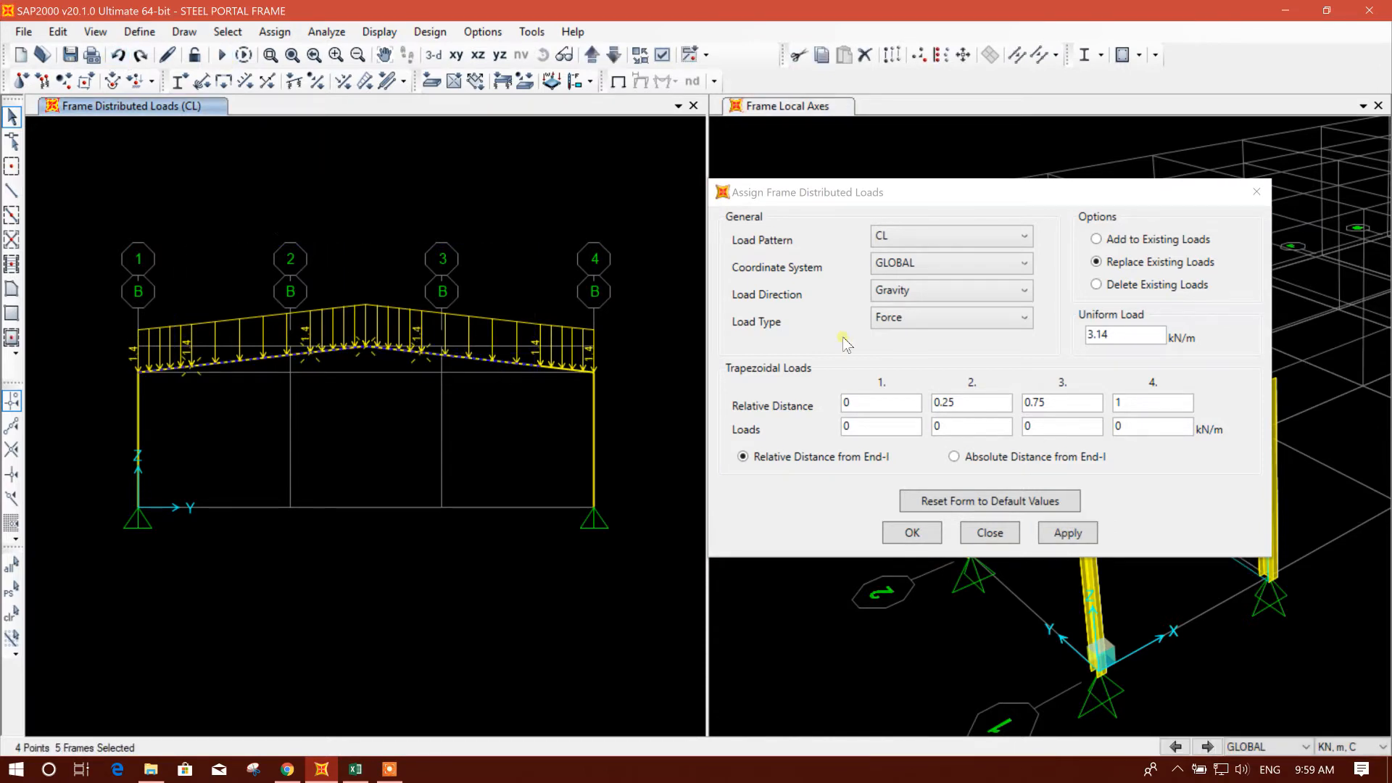
{"action": "left_click", "coordinate": [930, 241]}
{"action": "left_click", "coordinate": [920, 295]}
{"action": "left_click", "coordinate": [1062, 523]}
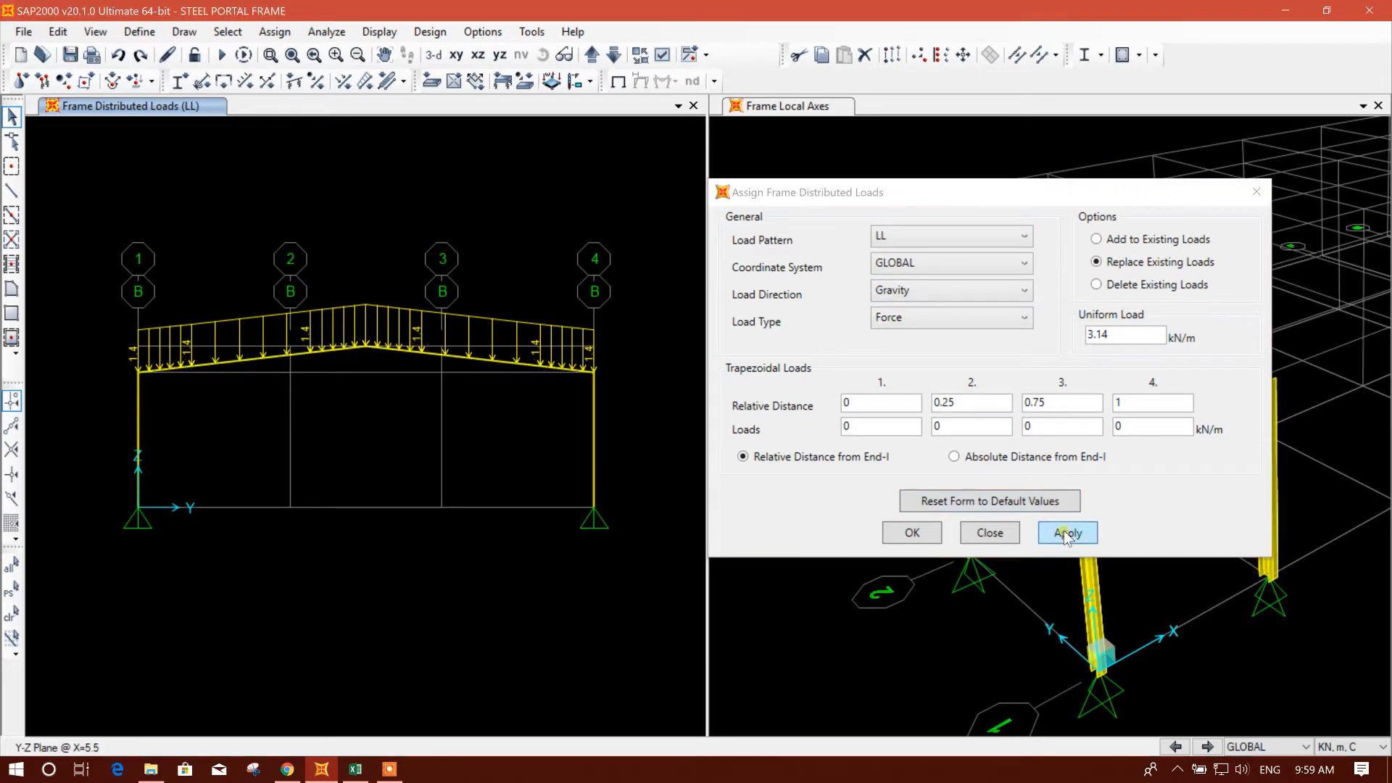
Assign a uniform Gravity load of 3.14/2 kN/m for pattern LL to the two end-frame rafters on grid A
{"action": "left_click", "coordinate": [614, 55]}
{"action": "left_click", "coordinate": [479, 359]}
{"action": "left_click", "coordinate": [348, 377]}
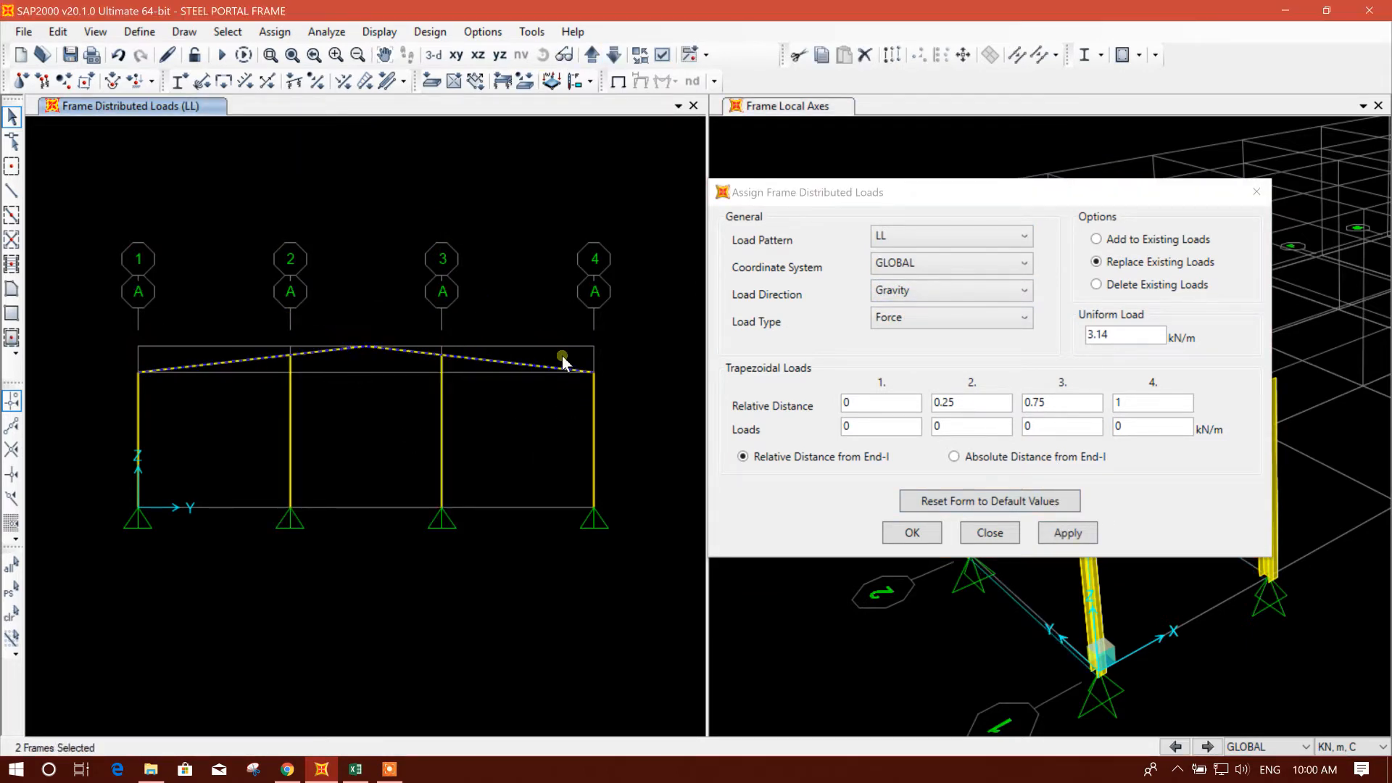
{"action": "left_click", "coordinate": [1120, 332]}
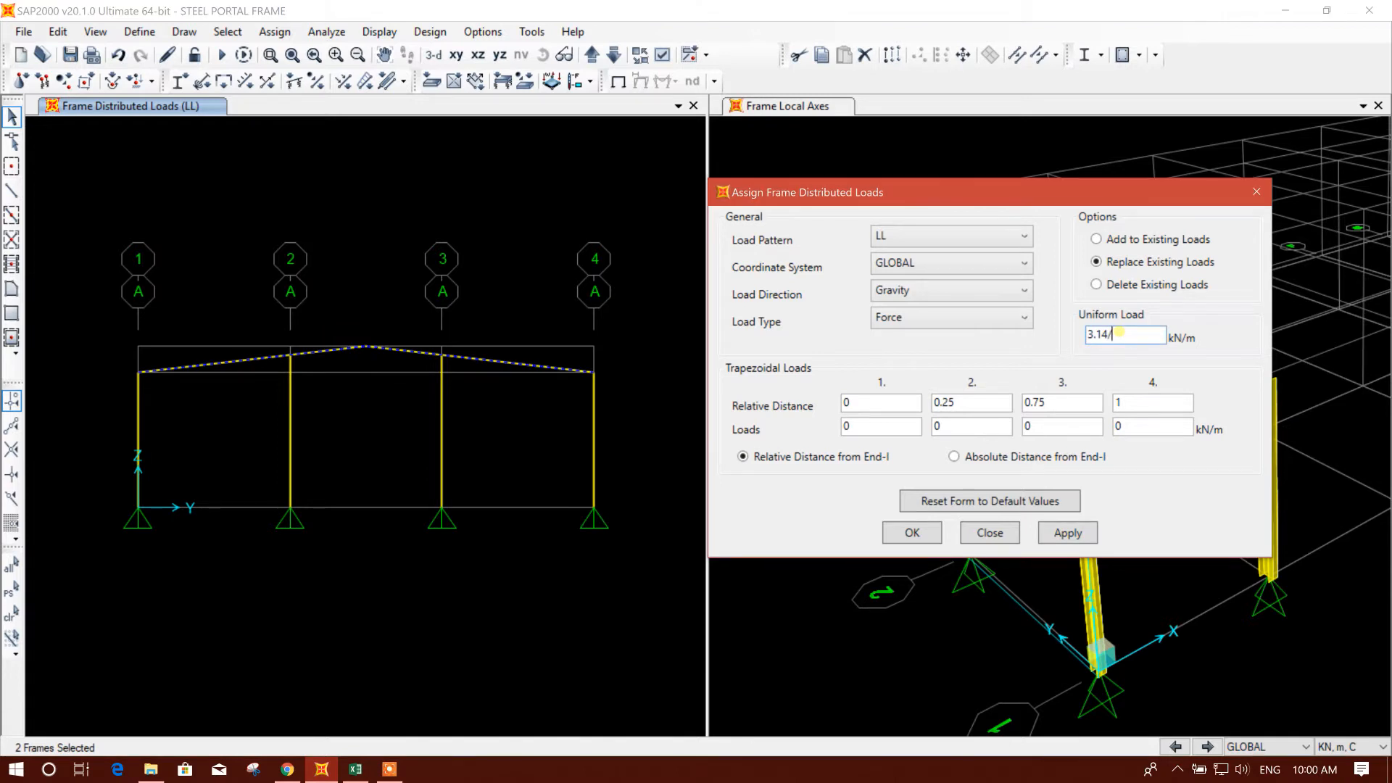
{"action": "left_click", "coordinate": [1067, 533]}
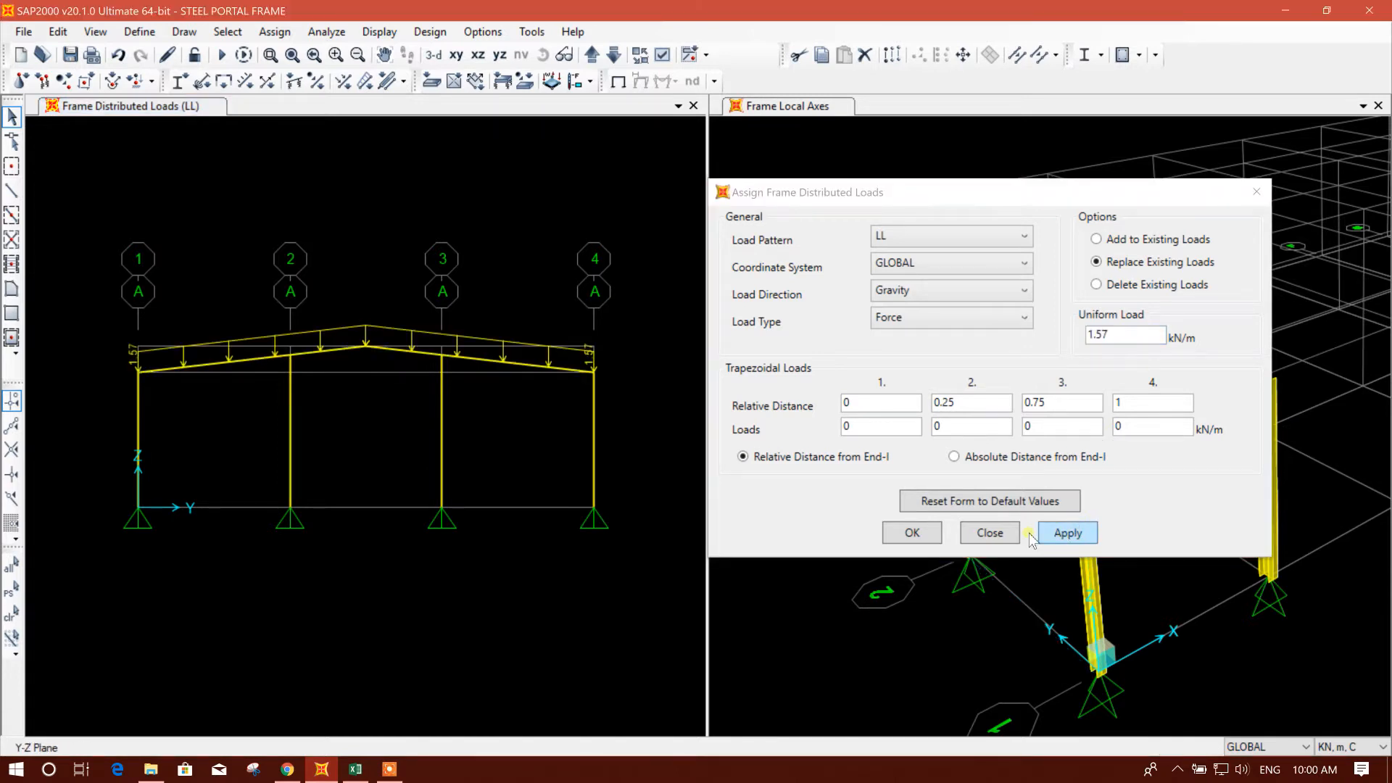
Go back to the grid B elevation, check the perpendicular-to-ridge windward wall load in the Excel sheet, and return to SAP2000
{"action": "middle_click_drag", "start_coordinate": [412, 272], "coordinate": [391, 252]}
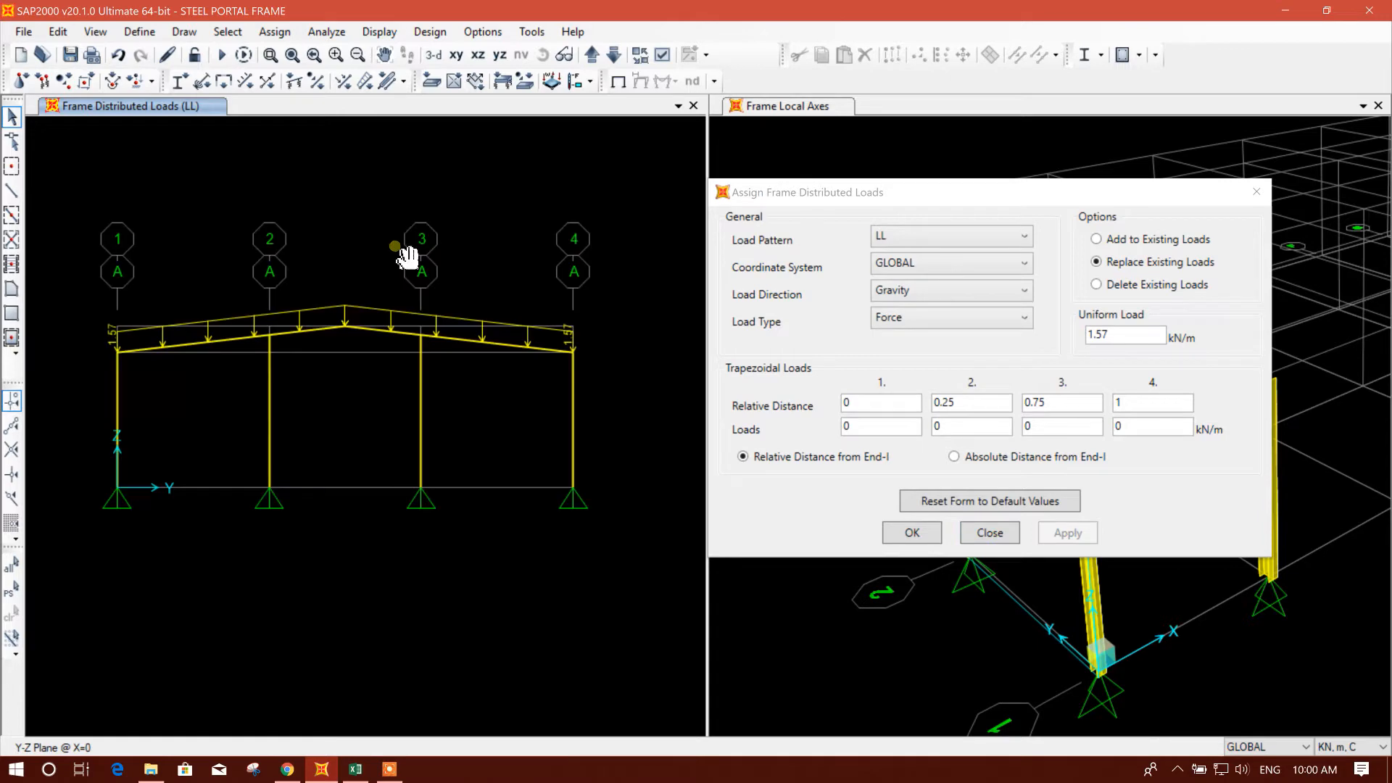
{"action": "left_click", "coordinate": [592, 55]}
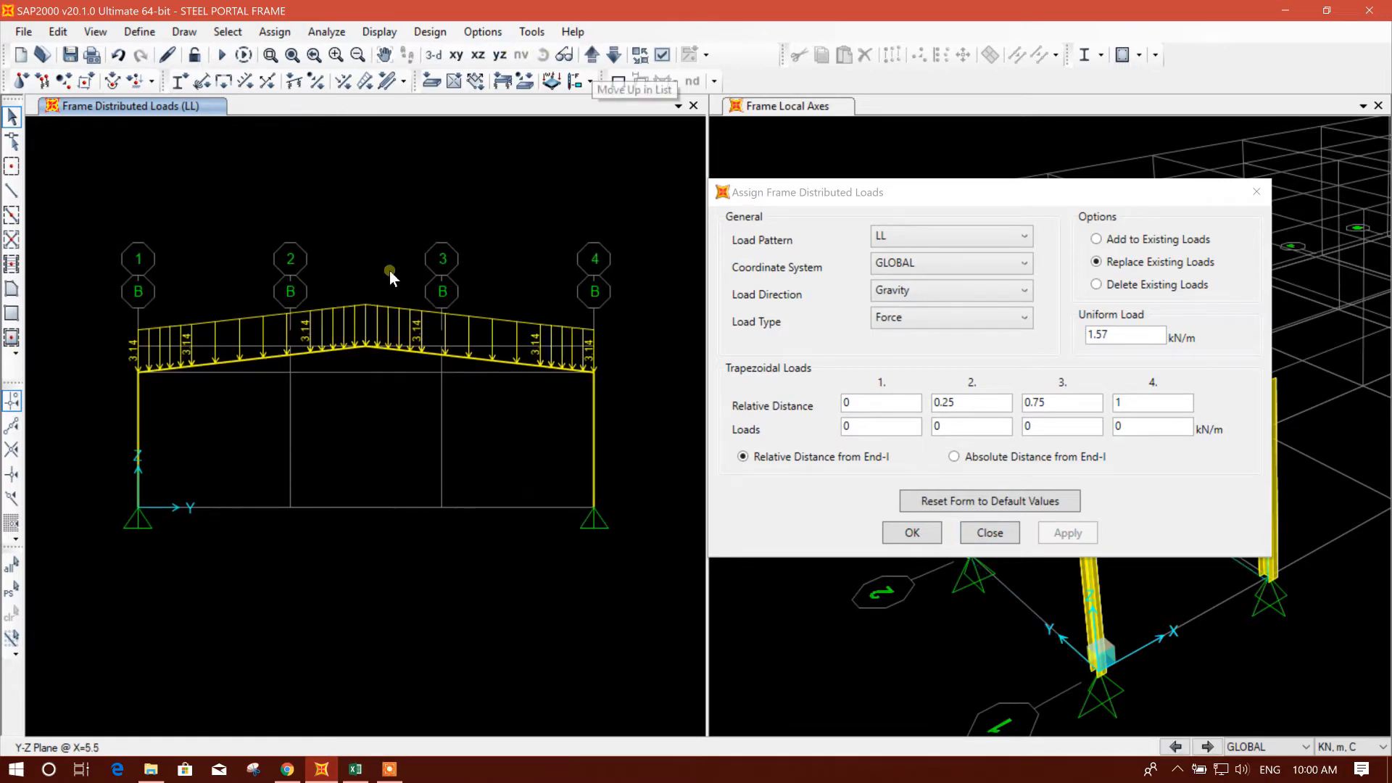
{"action": "left_click", "coordinate": [357, 770]}
{"action": "scroll", "coordinate": [336, 331], "scroll_direction": "down", "scroll_amount": 2}
{"action": "left_click", "coordinate": [324, 291]}
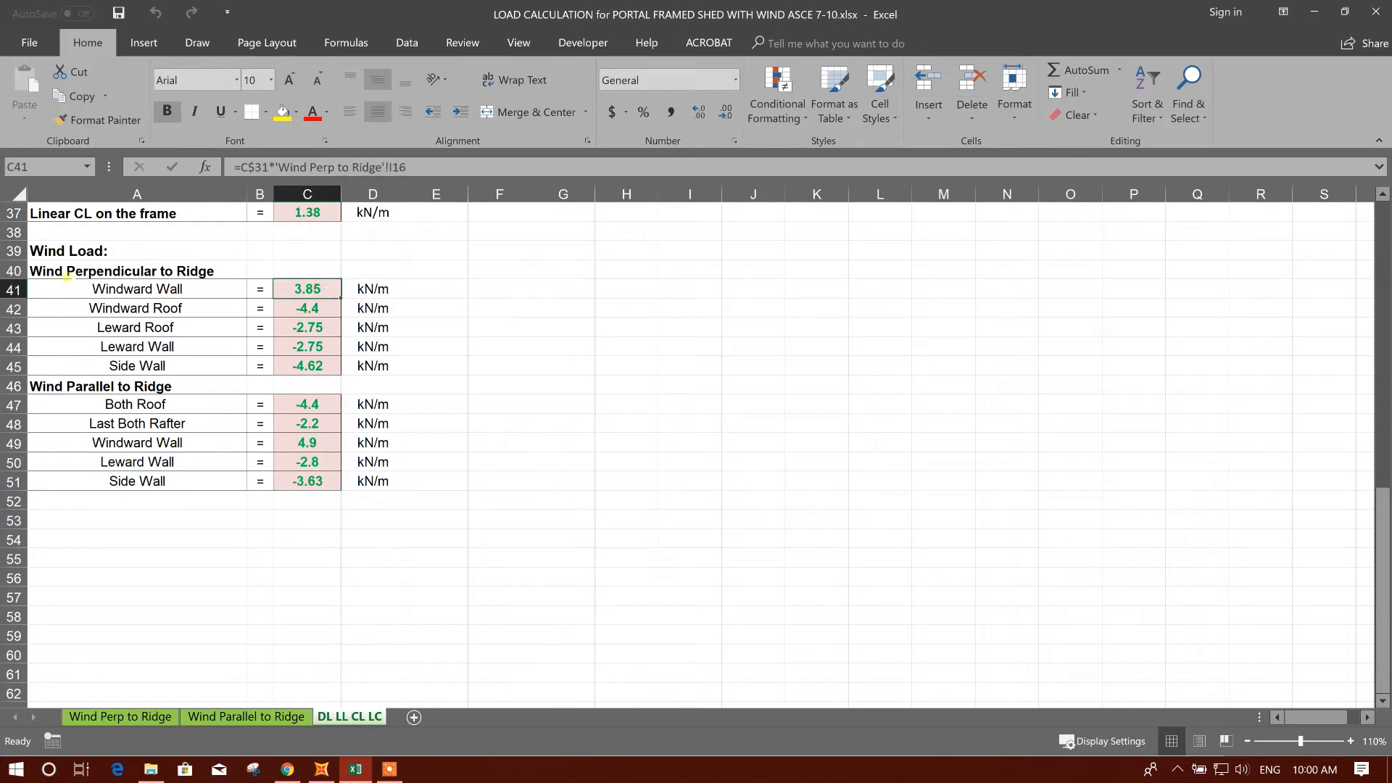
{"action": "left_click", "coordinate": [321, 769]}
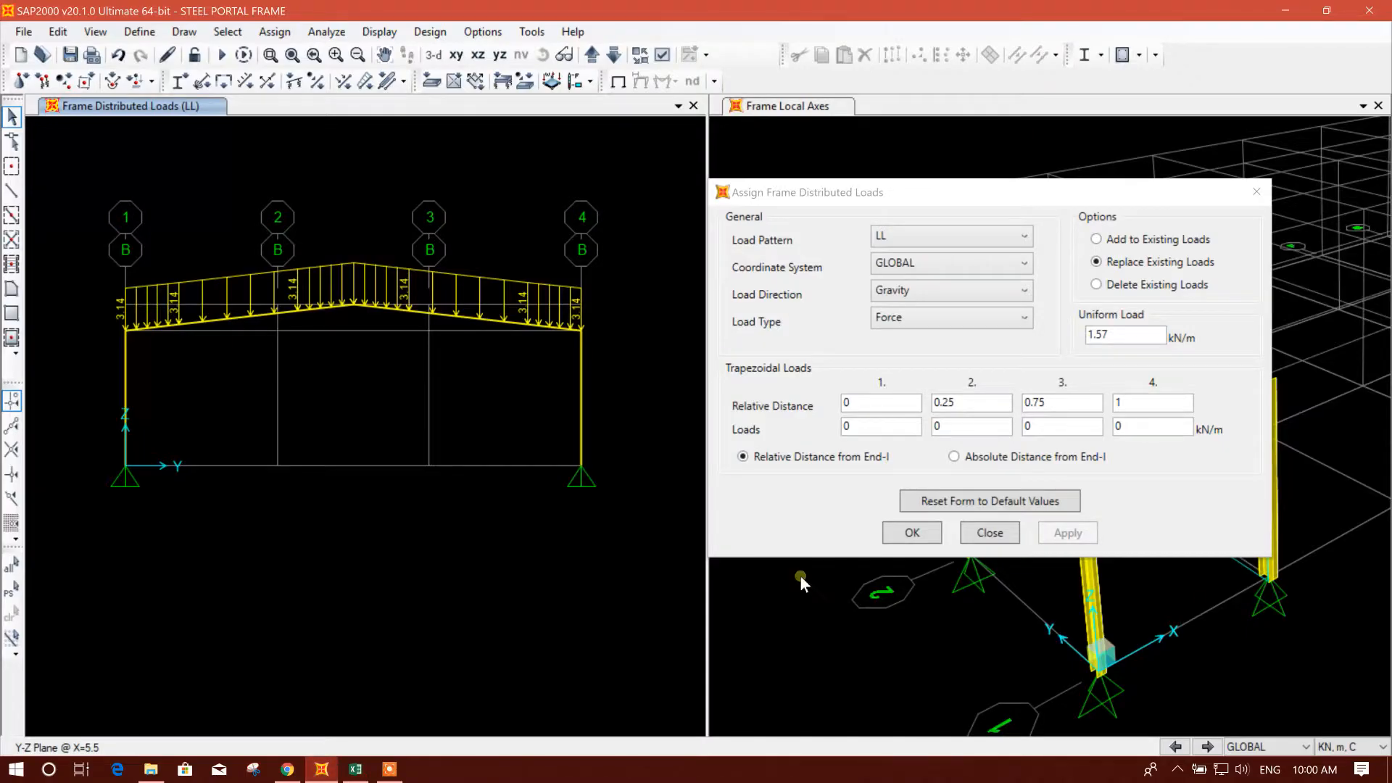
Check the global axes in the 3D view and the perpendicular-to-ridge wind loads in the Excel sheet, and return to SAP2000
{"action": "left_click_drag", "start_coordinate": [1096, 187], "coordinate": [704, 187]}
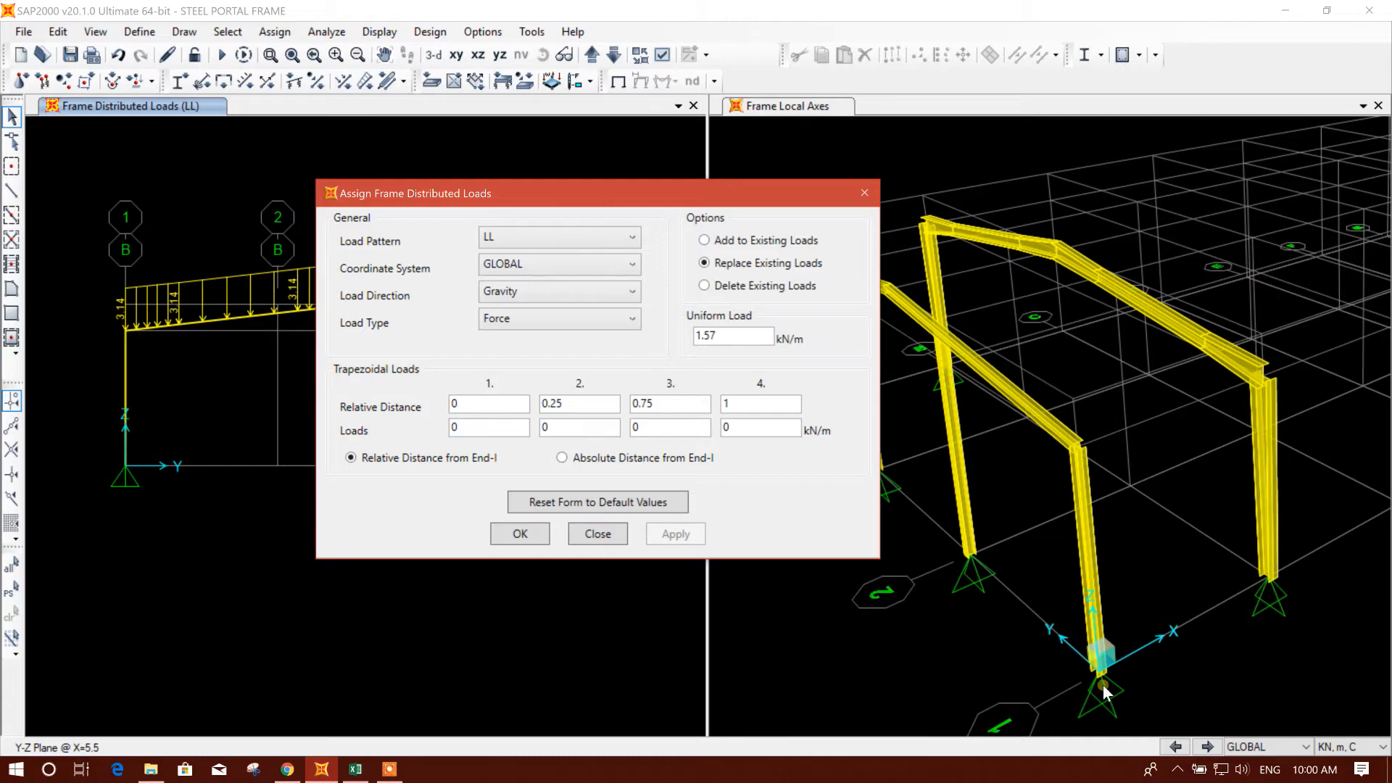
{"action": "left_click_drag", "start_coordinate": [668, 186], "coordinate": [1066, 185]}
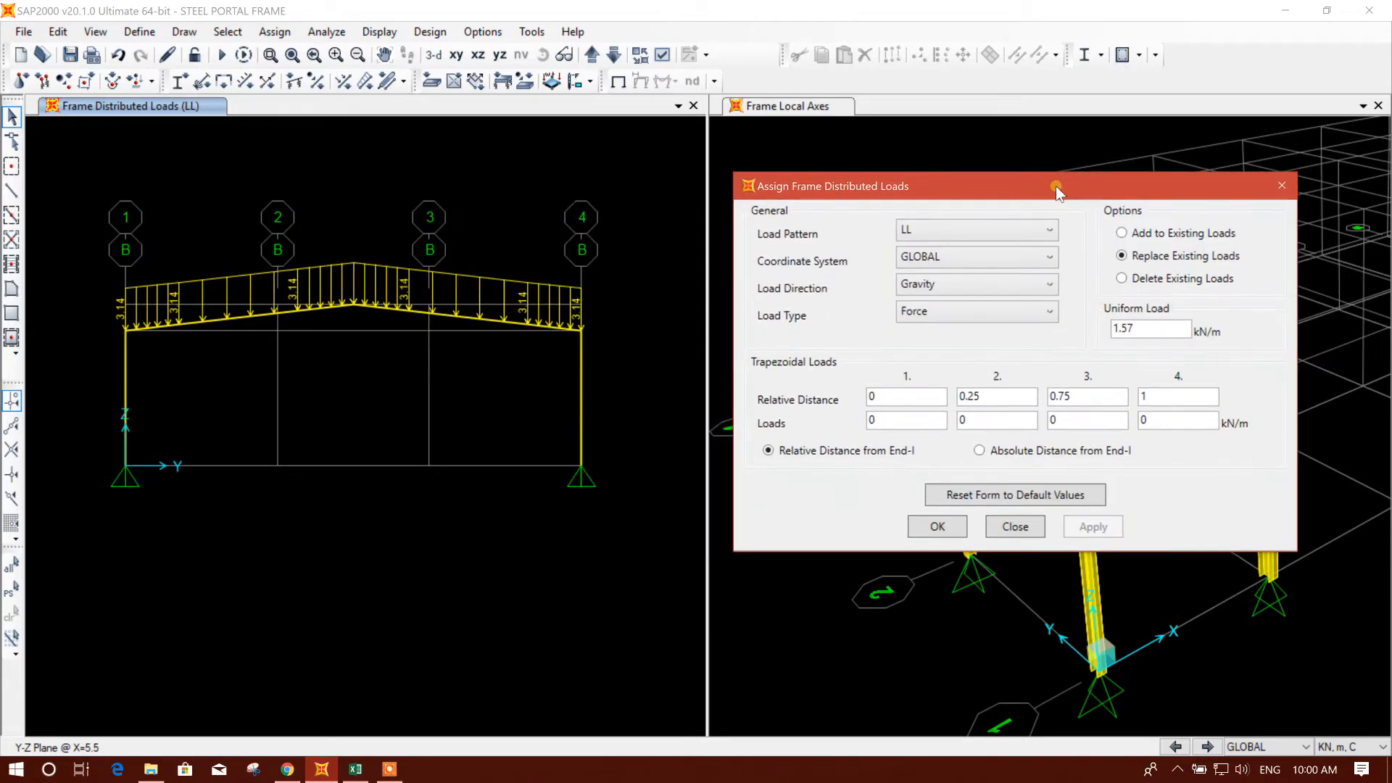
{"action": "left_click", "coordinate": [355, 770]}
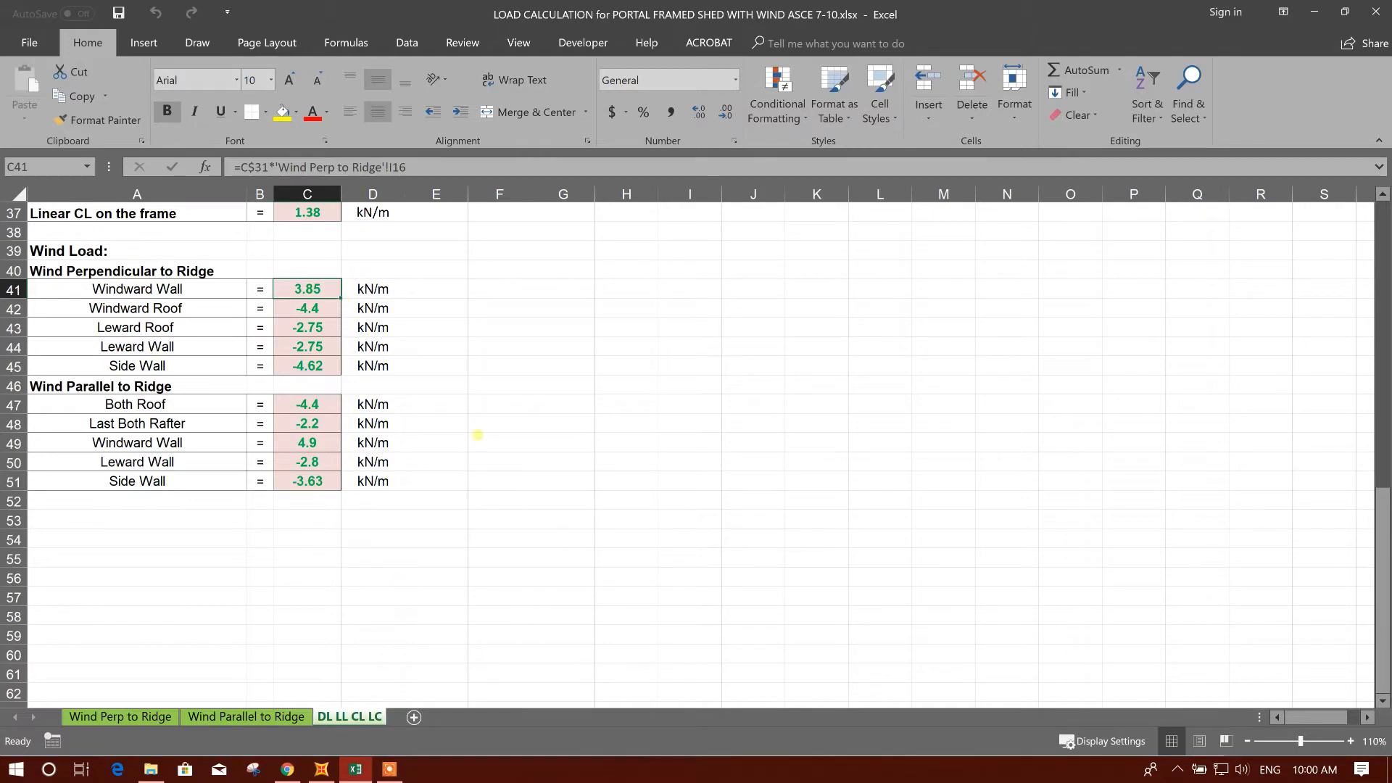
{"action": "left_click", "coordinate": [321, 770]}
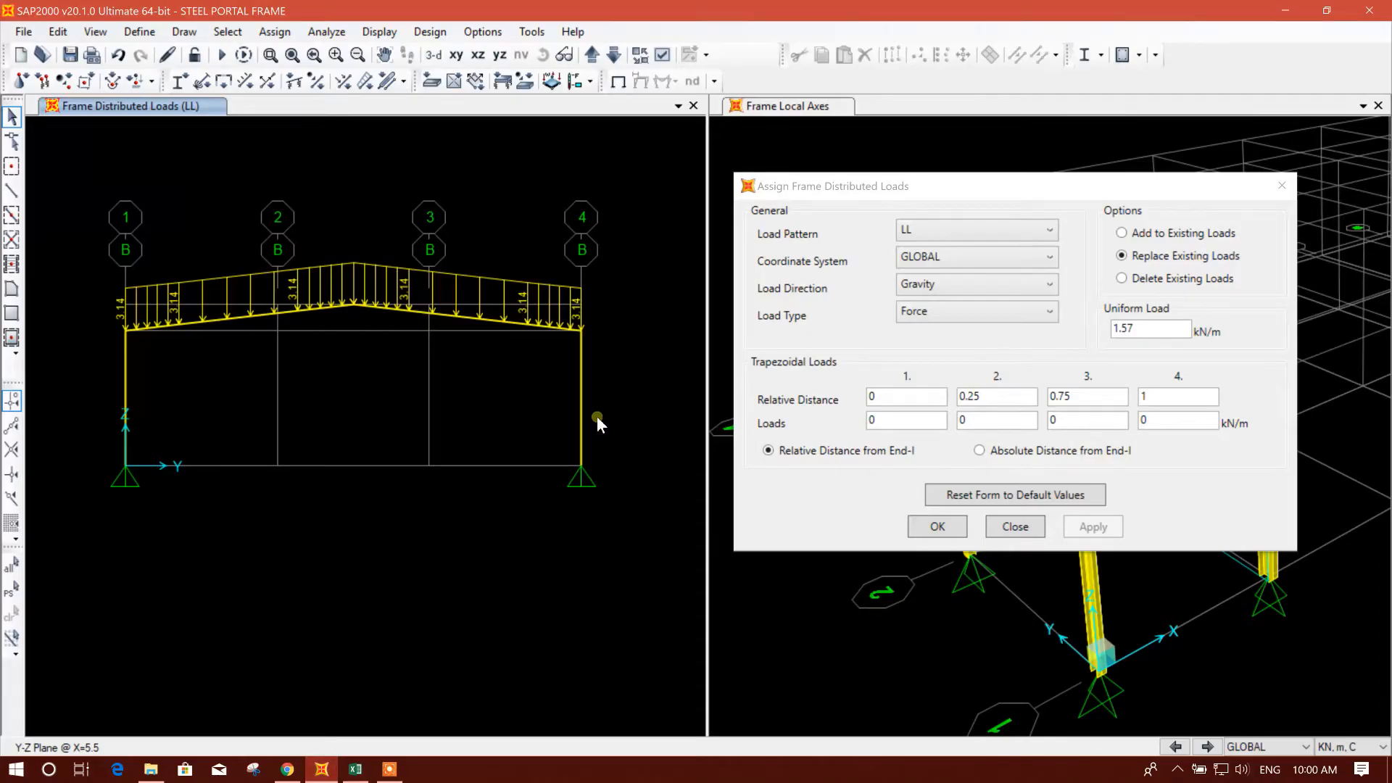
{"action": "middle_click_drag", "start_coordinate": [598, 416], "coordinate": [575, 436]}
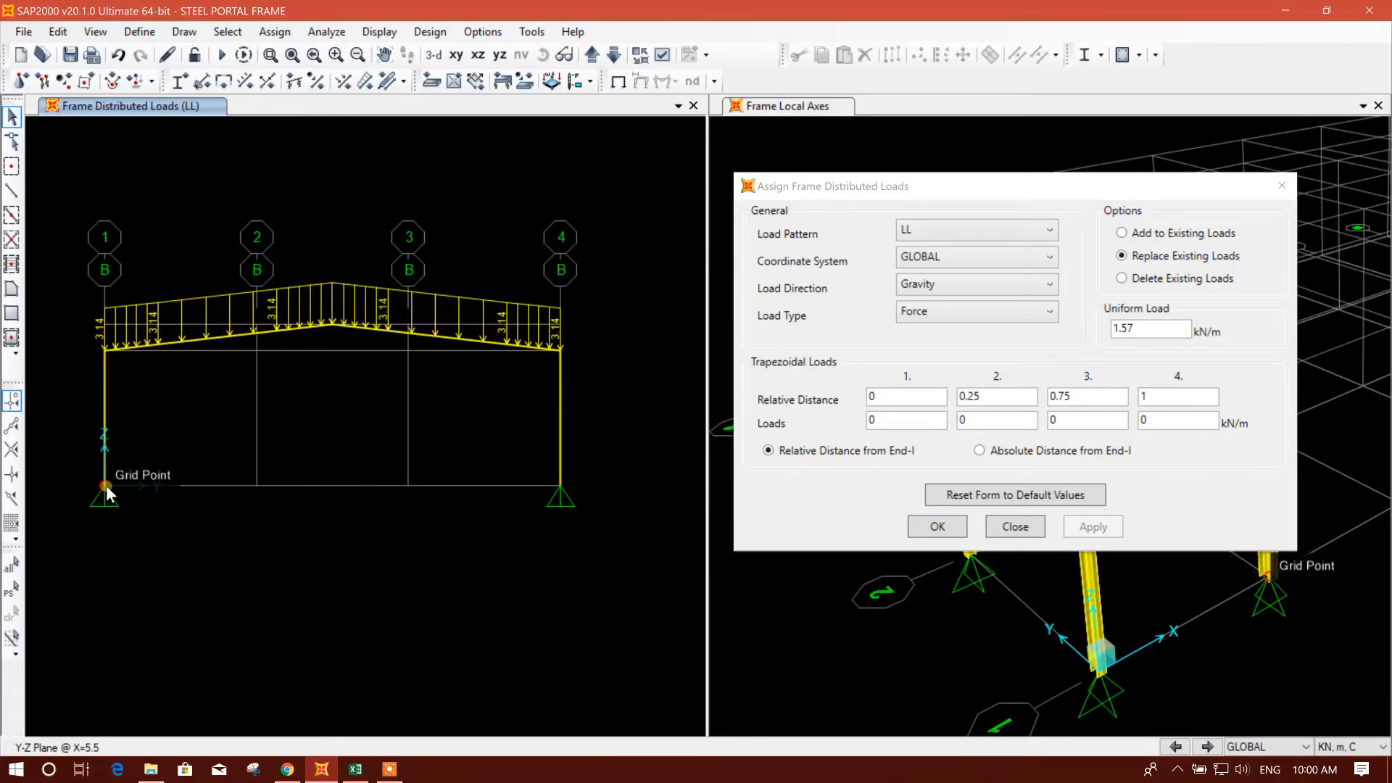
{"action": "middle_click_drag", "start_coordinate": [142, 490], "coordinate": [201, 494]}
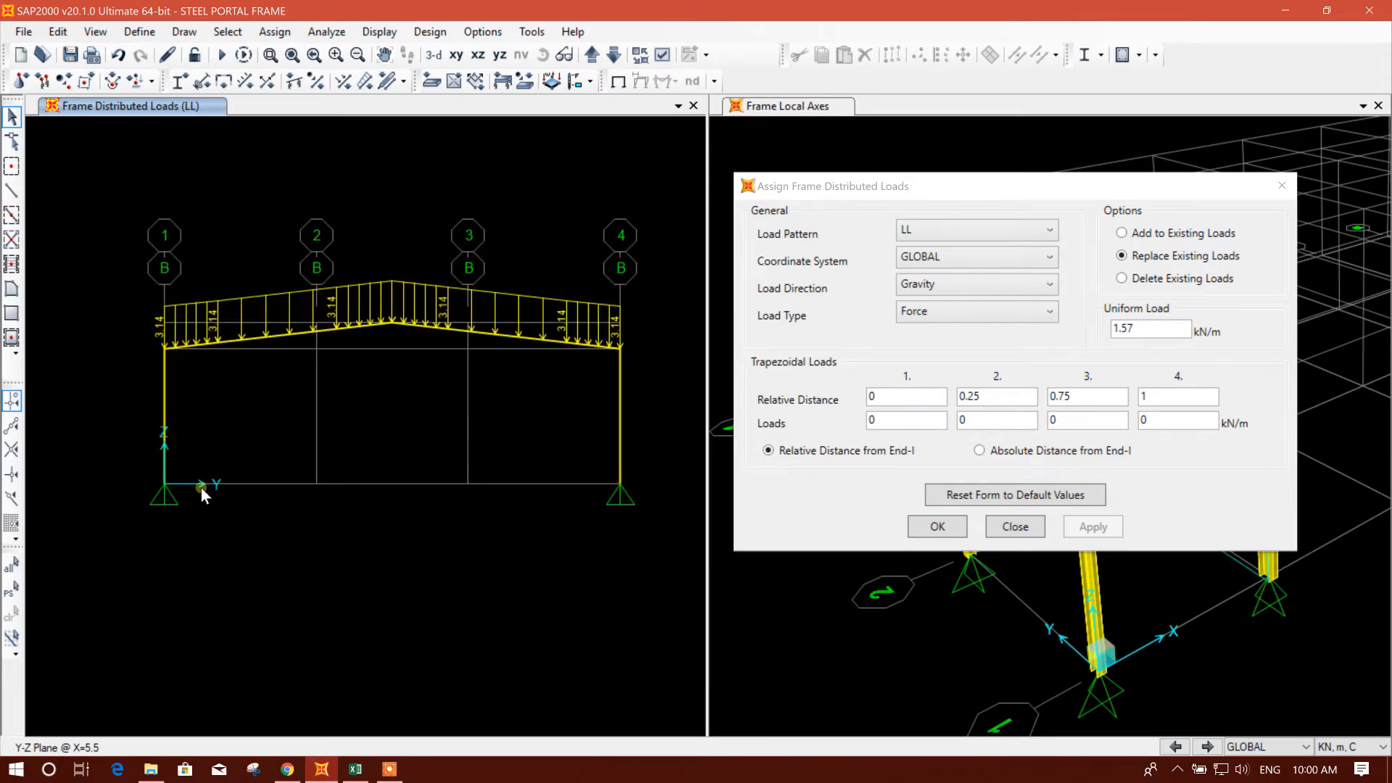
Try a uniform Gravity load of 3.85 kN/m for pattern Wy+ on the grid B column at line 1, and undo it
{"action": "left_click_drag", "start_coordinate": [211, 435], "coordinate": [123, 392]}
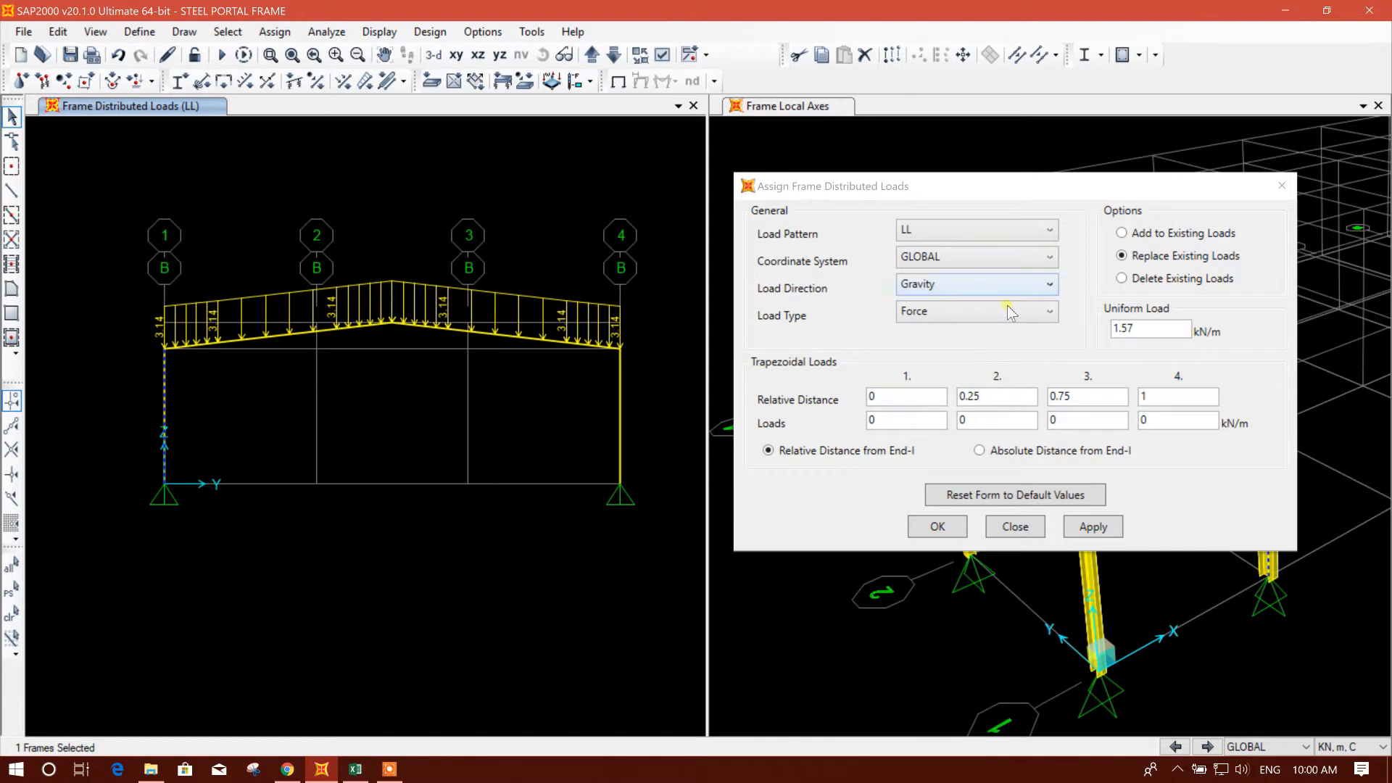
{"action": "left_click", "coordinate": [1008, 232]}
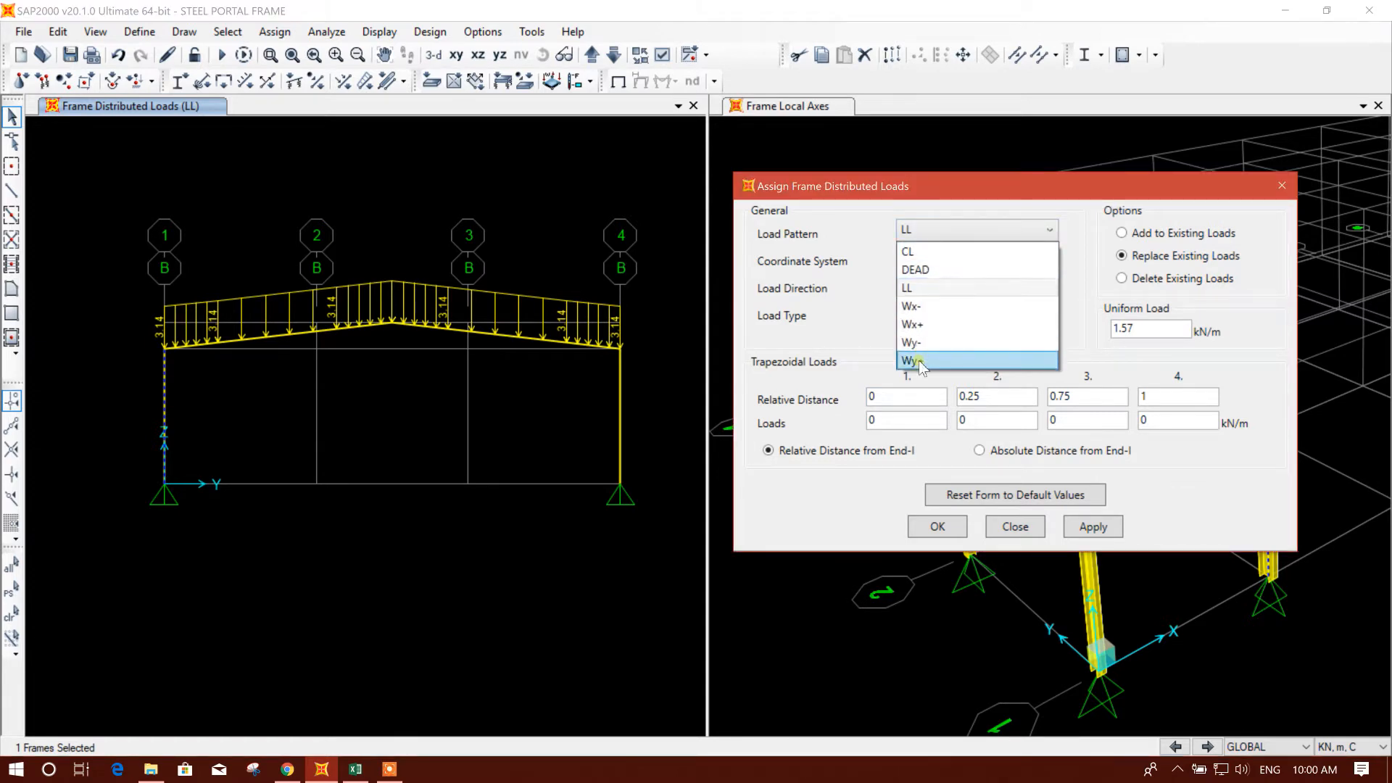
{"action": "left_click", "coordinate": [920, 360]}
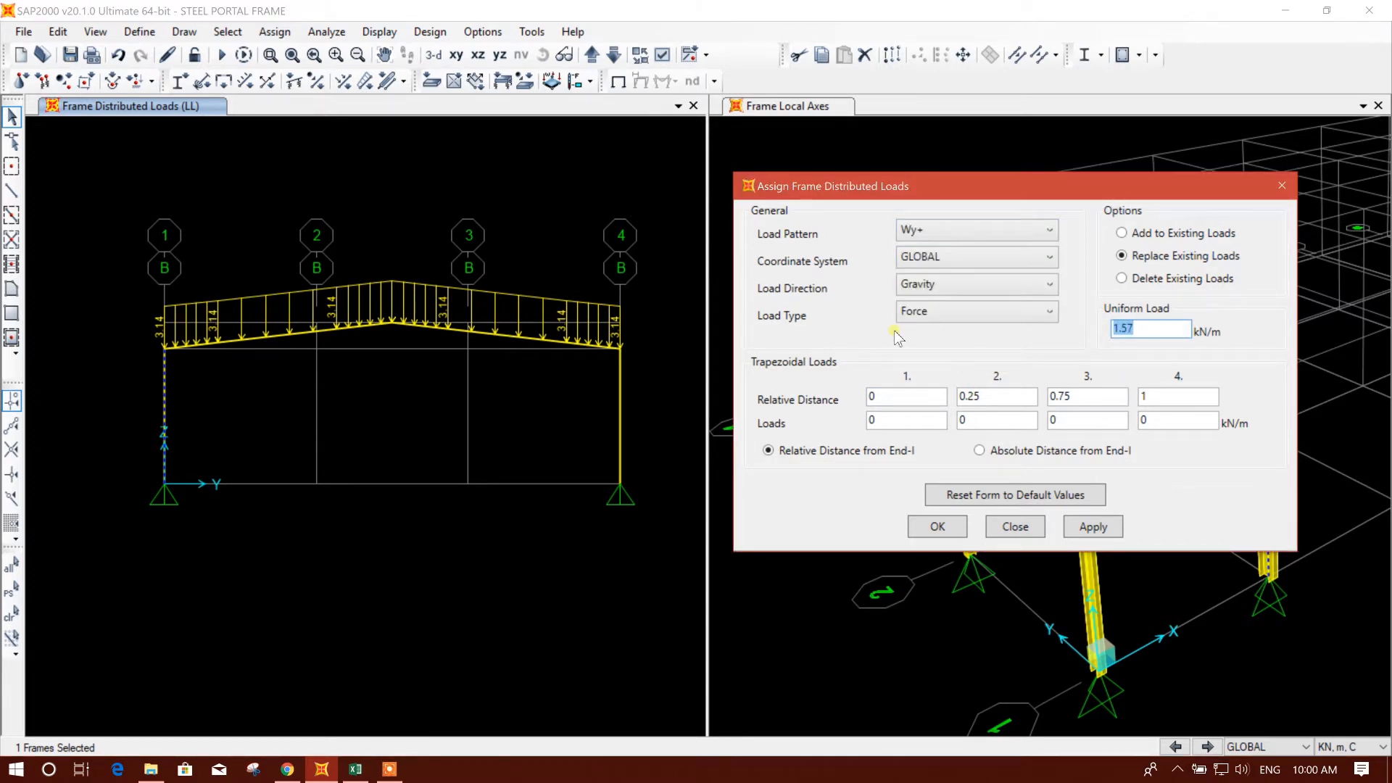
{"action": "left_click", "coordinate": [355, 769]}
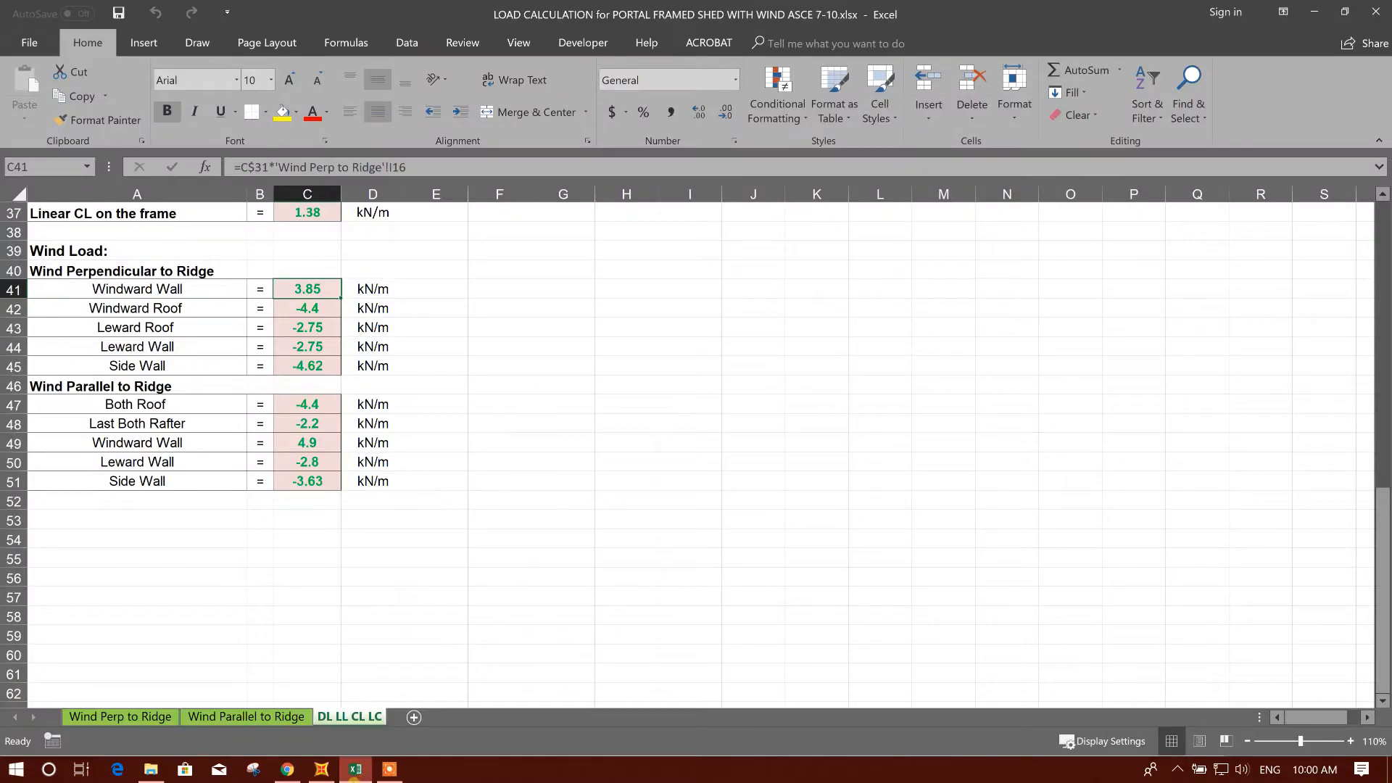
{"action": "key", "text": "alt+Tab"}
{"action": "type", "text": "3.85"}
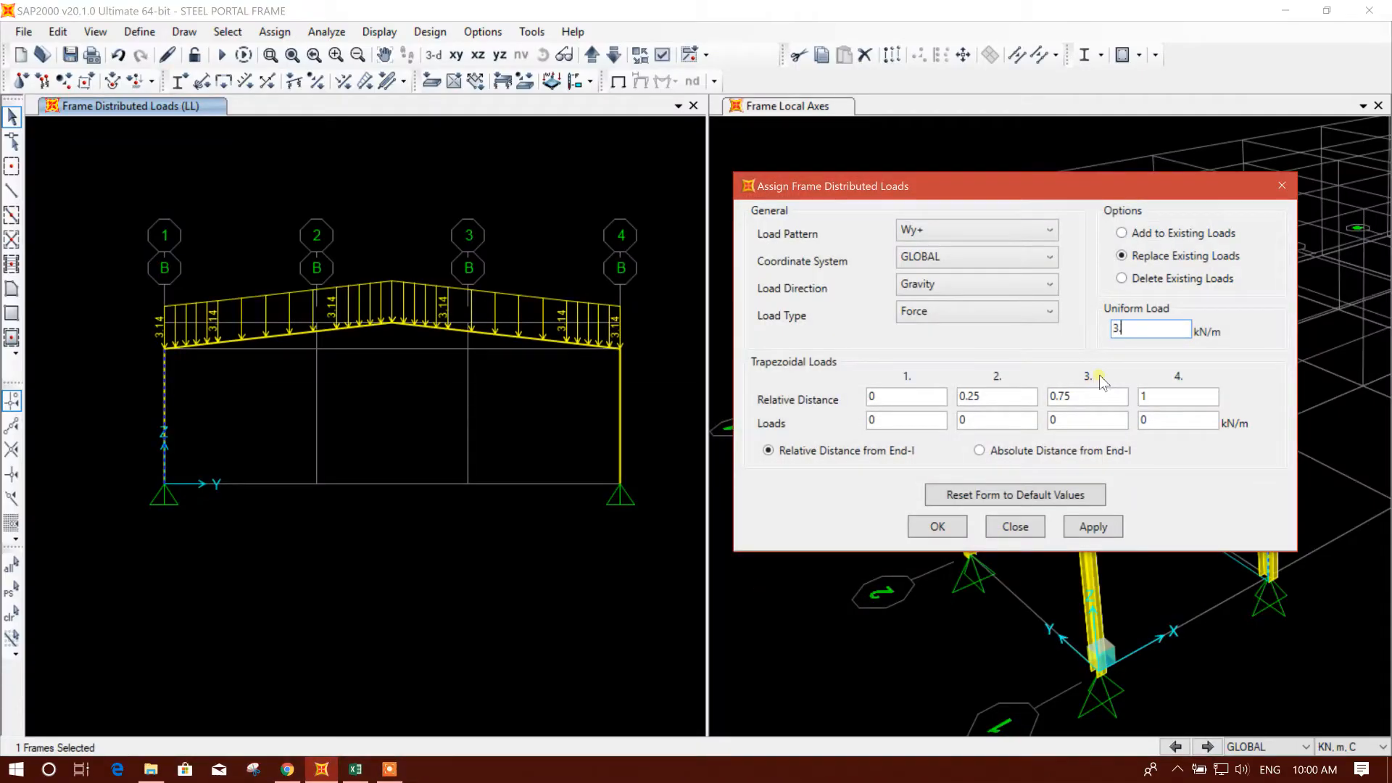
{"action": "left_click", "coordinate": [1094, 527]}
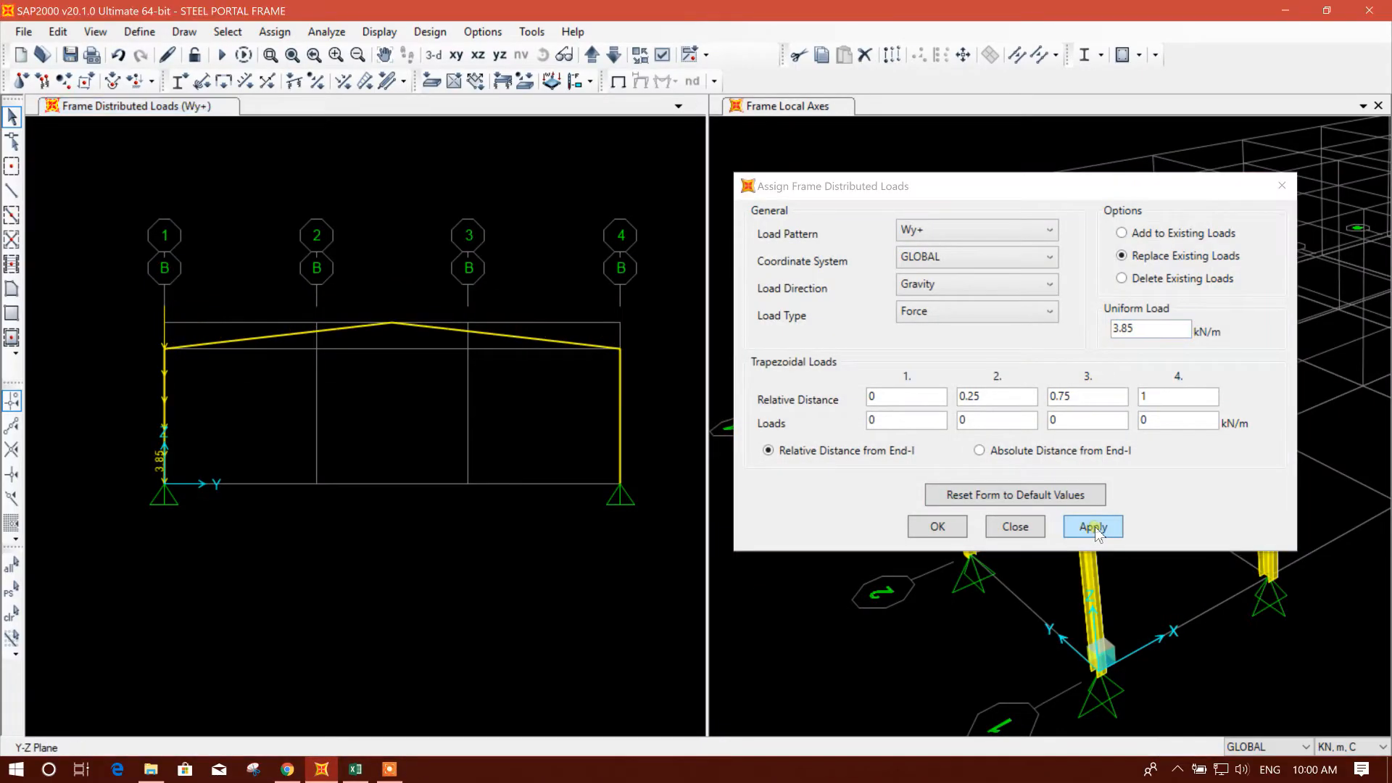
{"action": "left_click", "coordinate": [118, 54]}
Reselect the grid B column at line 1 and assign the uniform 3.85 kN/m Wy+ load in the GLOBAL Y direction
{"action": "left_click_drag", "start_coordinate": [228, 448], "coordinate": [125, 392]}
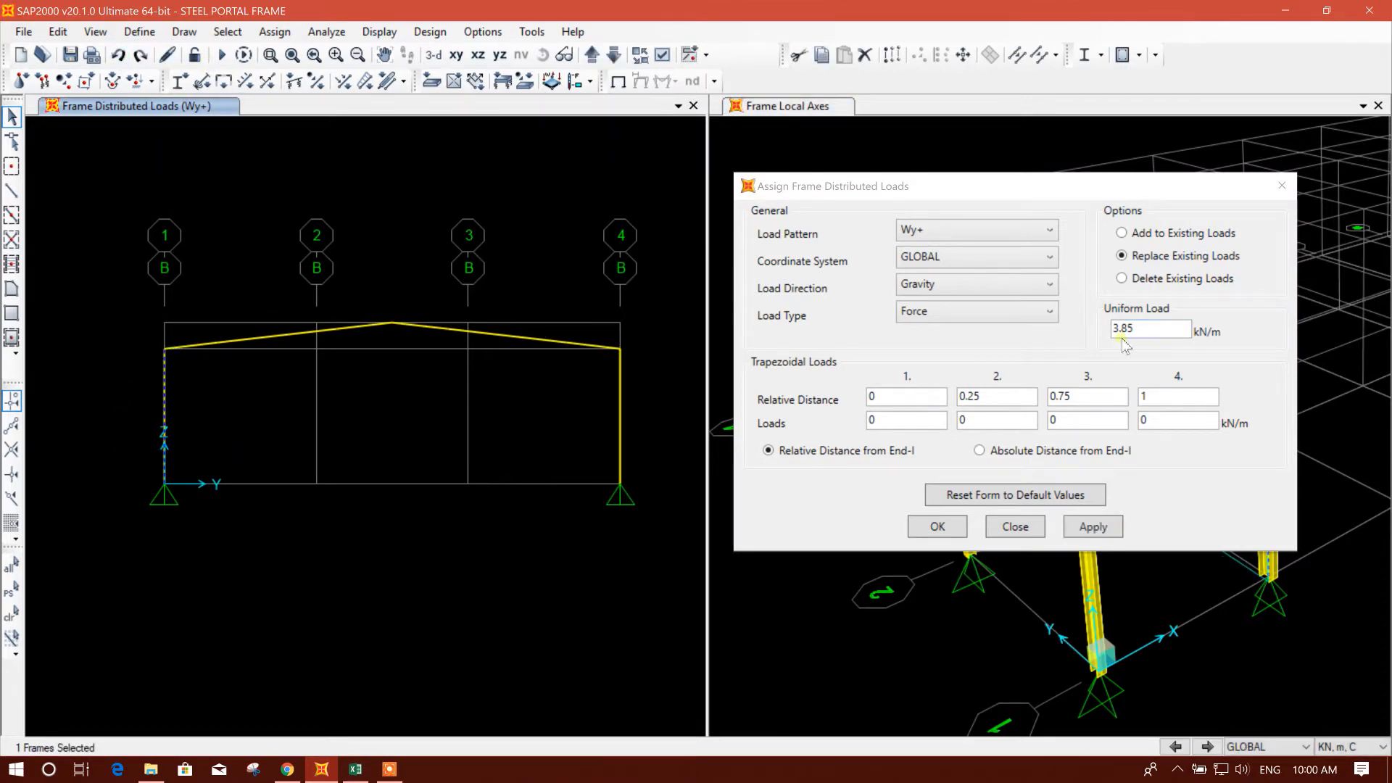
{"action": "left_click", "coordinate": [973, 263]}
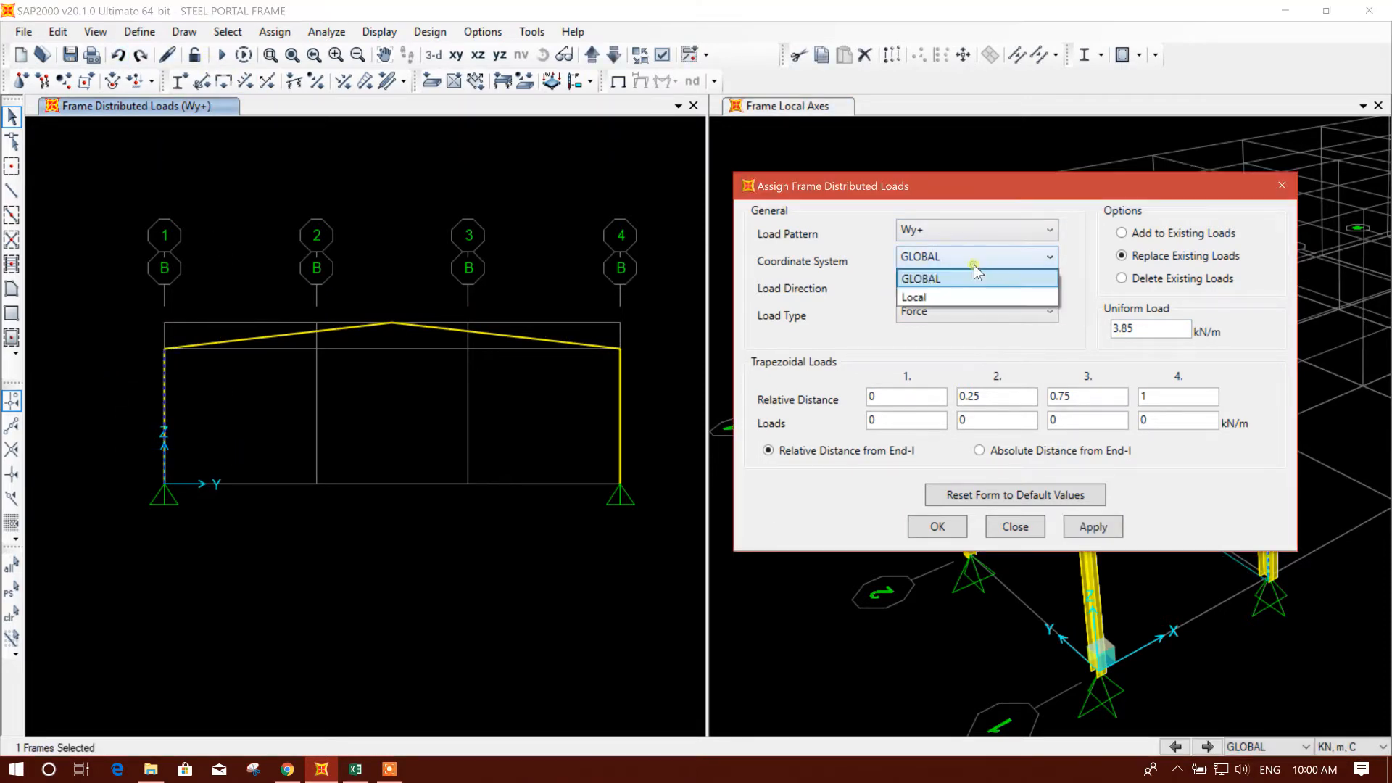
{"action": "left_click", "coordinate": [926, 279]}
{"action": "left_click", "coordinate": [928, 285]}
{"action": "left_click", "coordinate": [923, 324]}
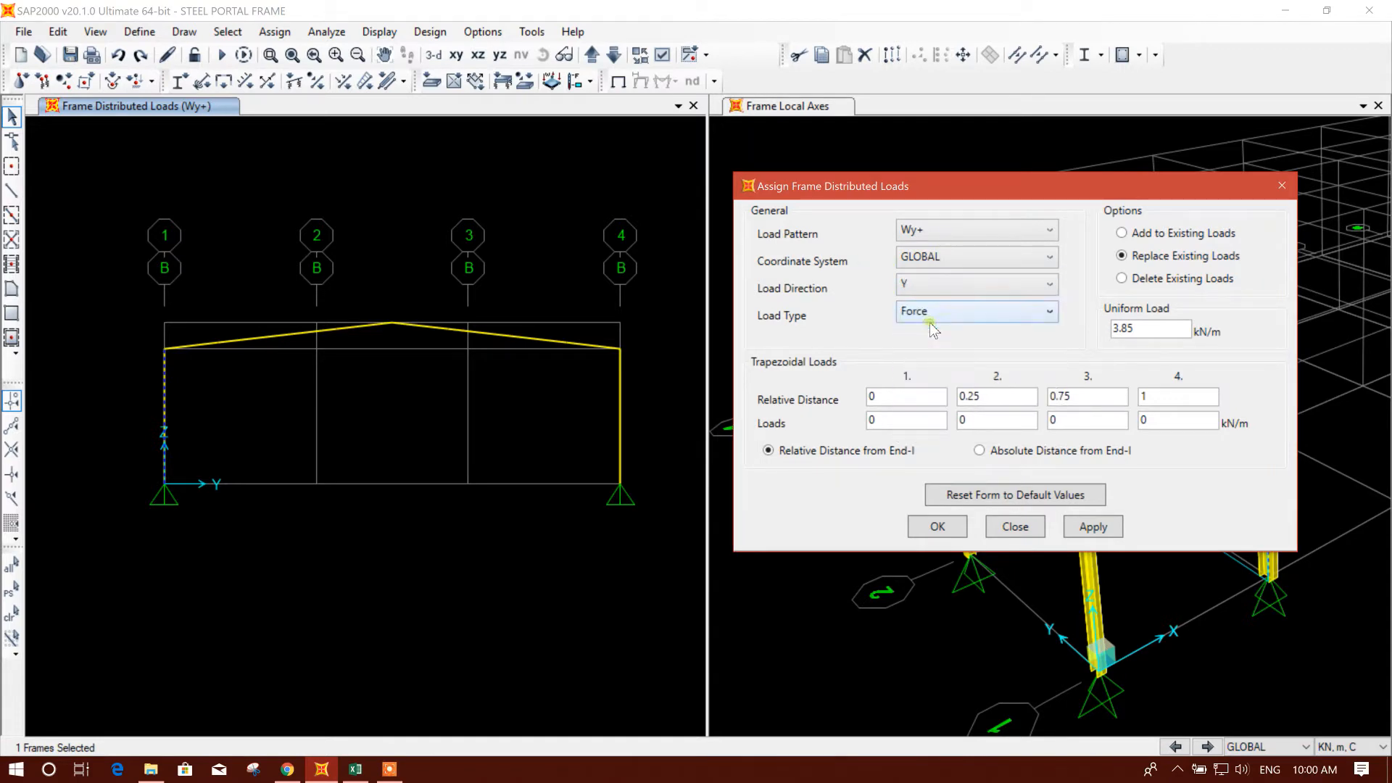
{"action": "left_click", "coordinate": [1085, 527]}
Assign a uniform GLOBAL Y load of 3.85/2 kN/m for pattern Wy+ to the grid A column at line 1
{"action": "middle_click_drag", "start_coordinate": [379, 431], "coordinate": [329, 371]}
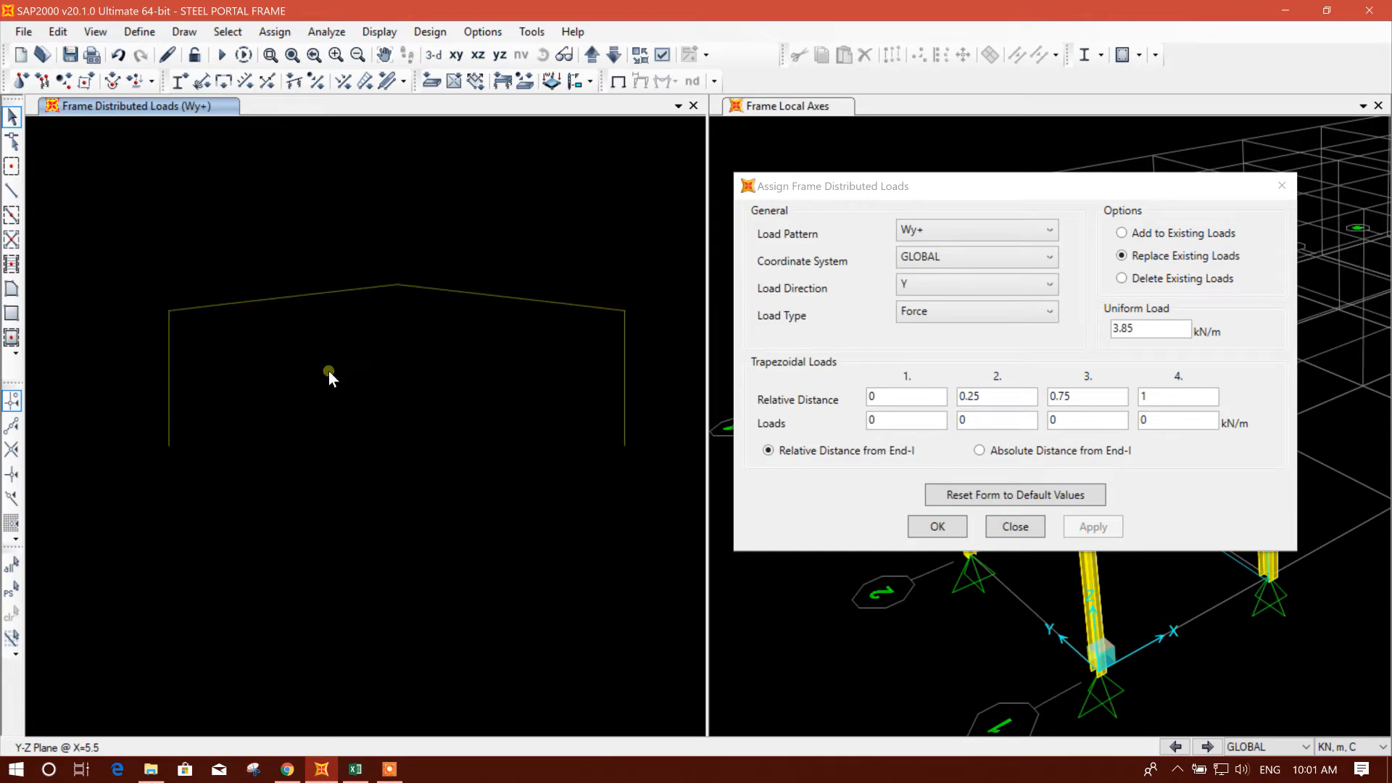
{"action": "left_click", "coordinate": [613, 54]}
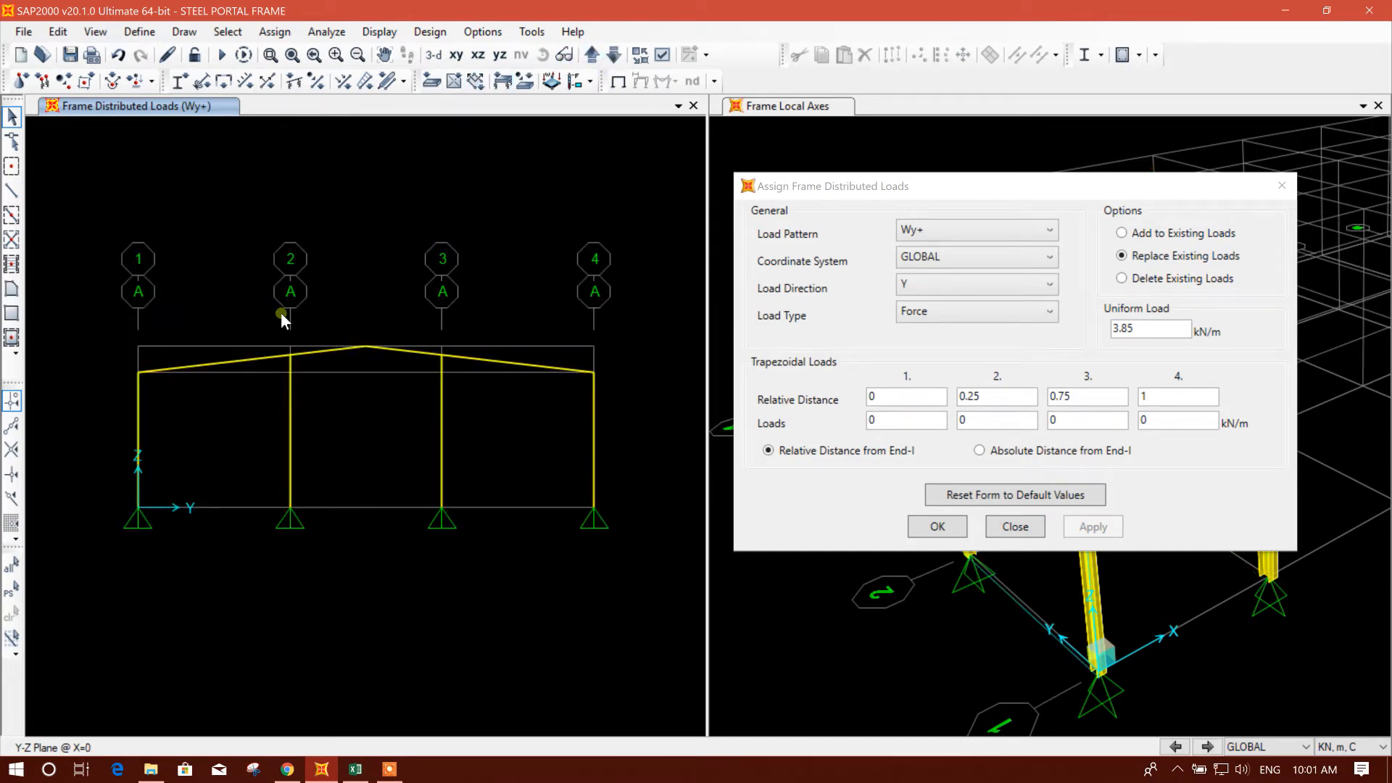
{"action": "left_click_drag", "start_coordinate": [150, 428], "coordinate": [135, 425]}
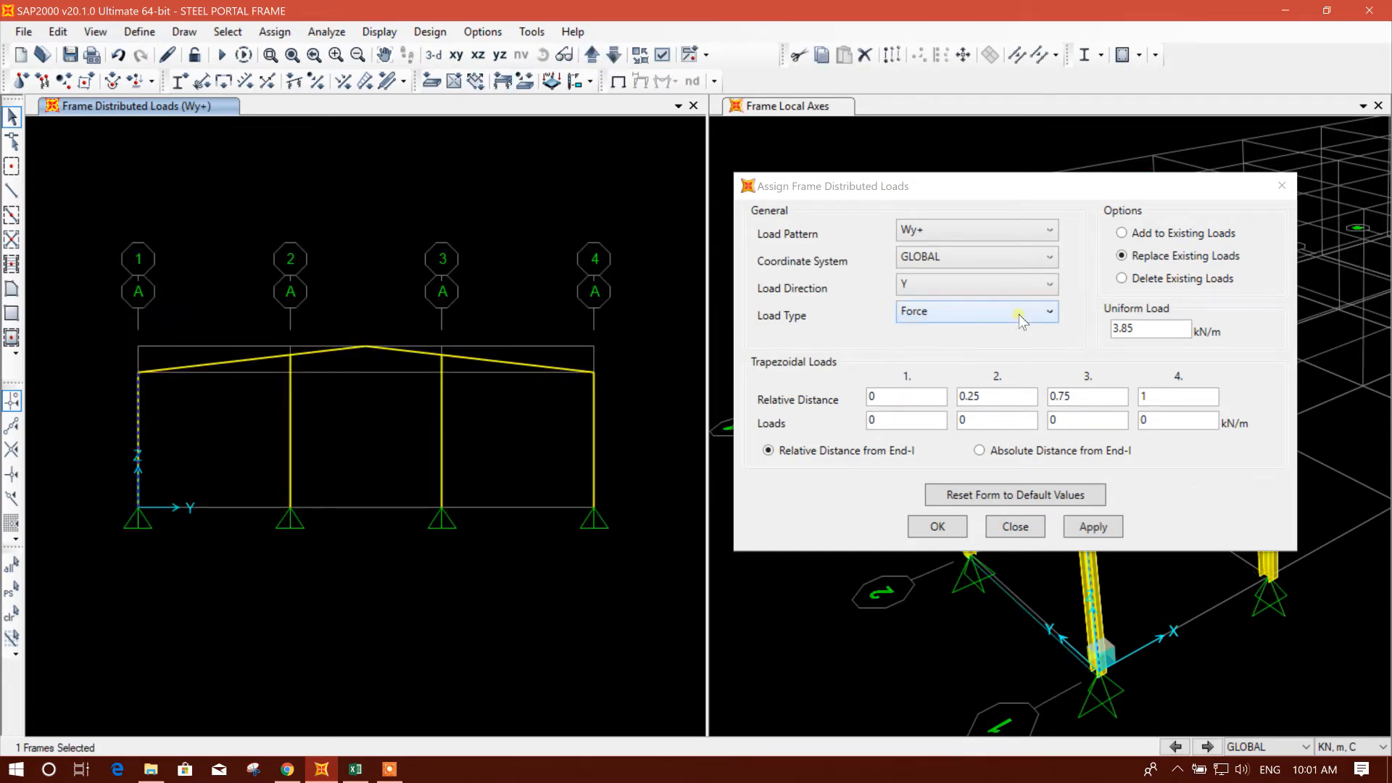
{"action": "left_click", "coordinate": [1156, 328]}
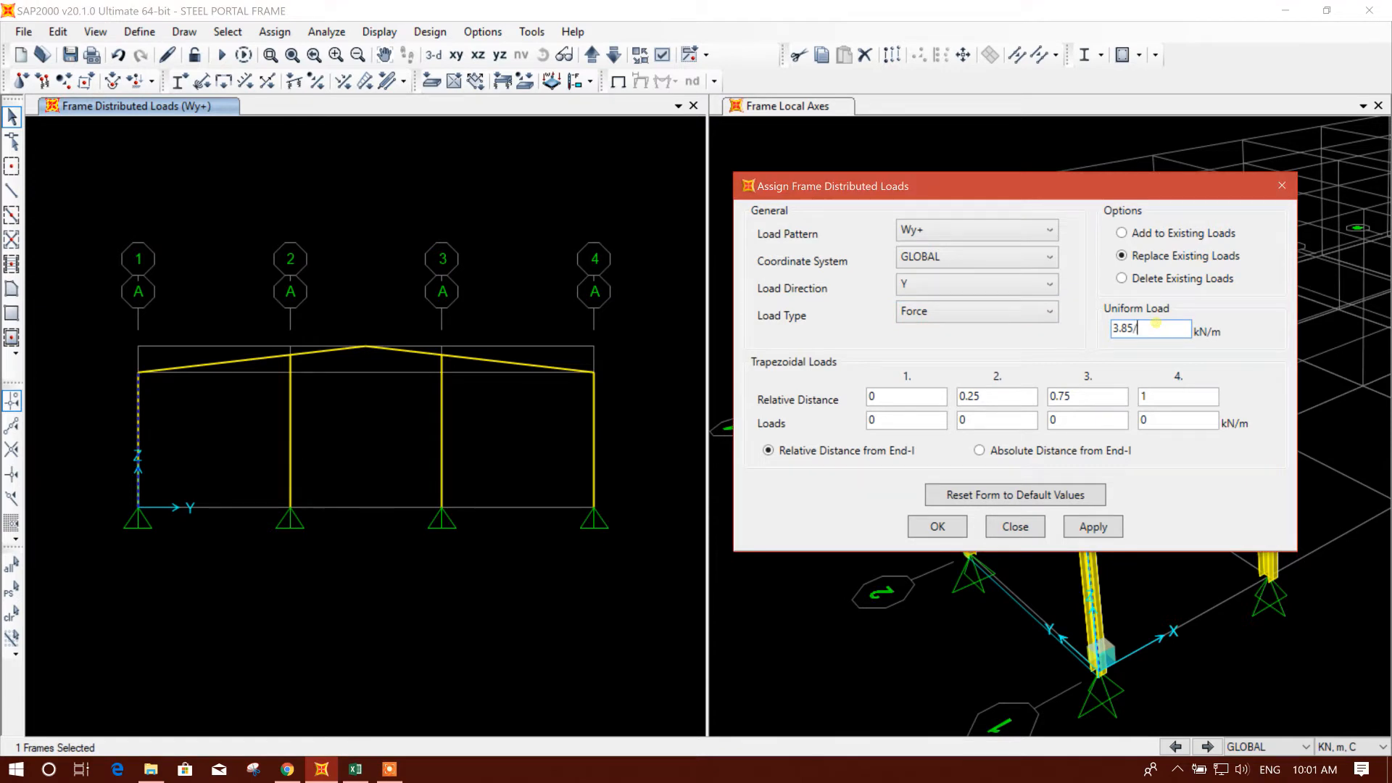
{"action": "type", "text": "/2"}
{"action": "left_click", "coordinate": [1092, 527]}
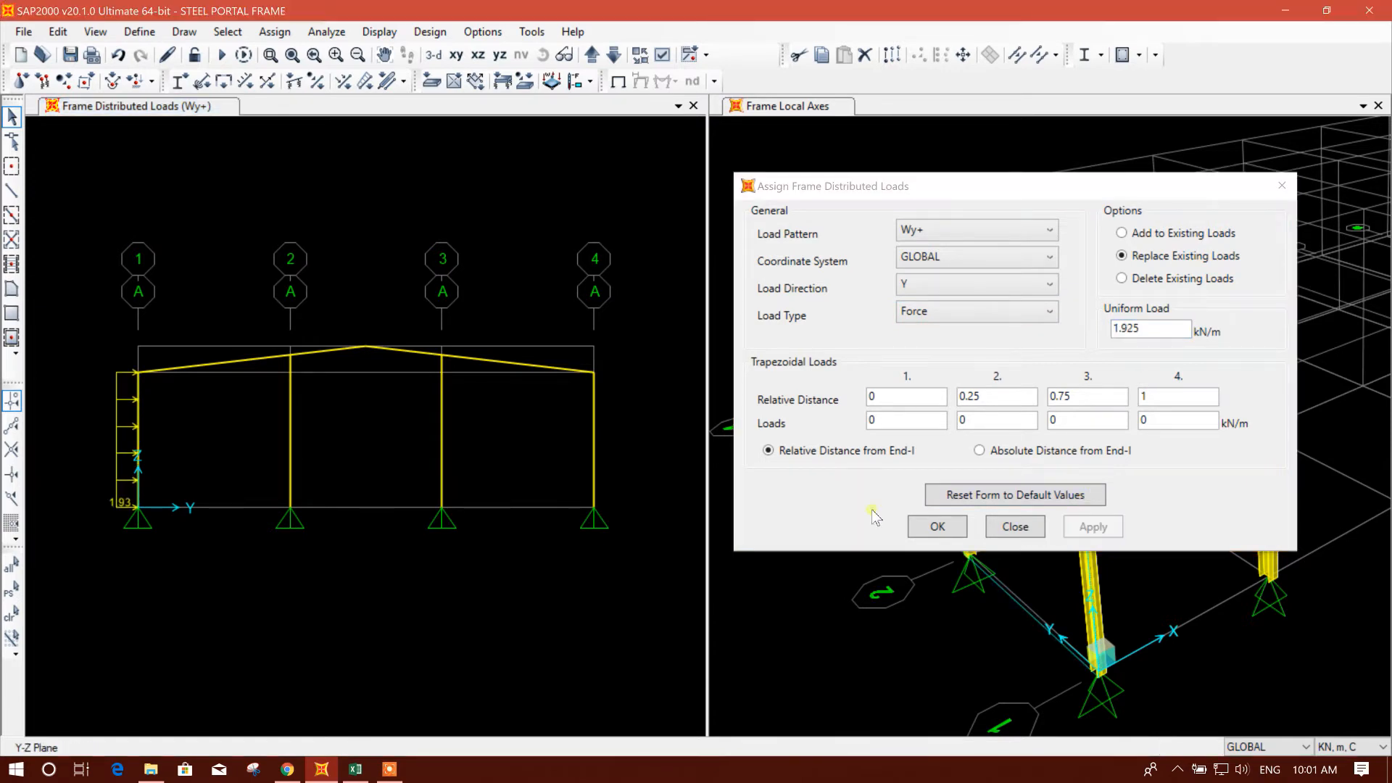
Return to the grid B elevation, look up the perpendicular-to-ridge windward roof load in the Excel sheet, and switch back to SAP2000
{"action": "left_click", "coordinate": [592, 56]}
{"action": "middle_click_drag", "start_coordinate": [414, 238], "coordinate": [445, 204]}
{"action": "left_click", "coordinate": [355, 769]}
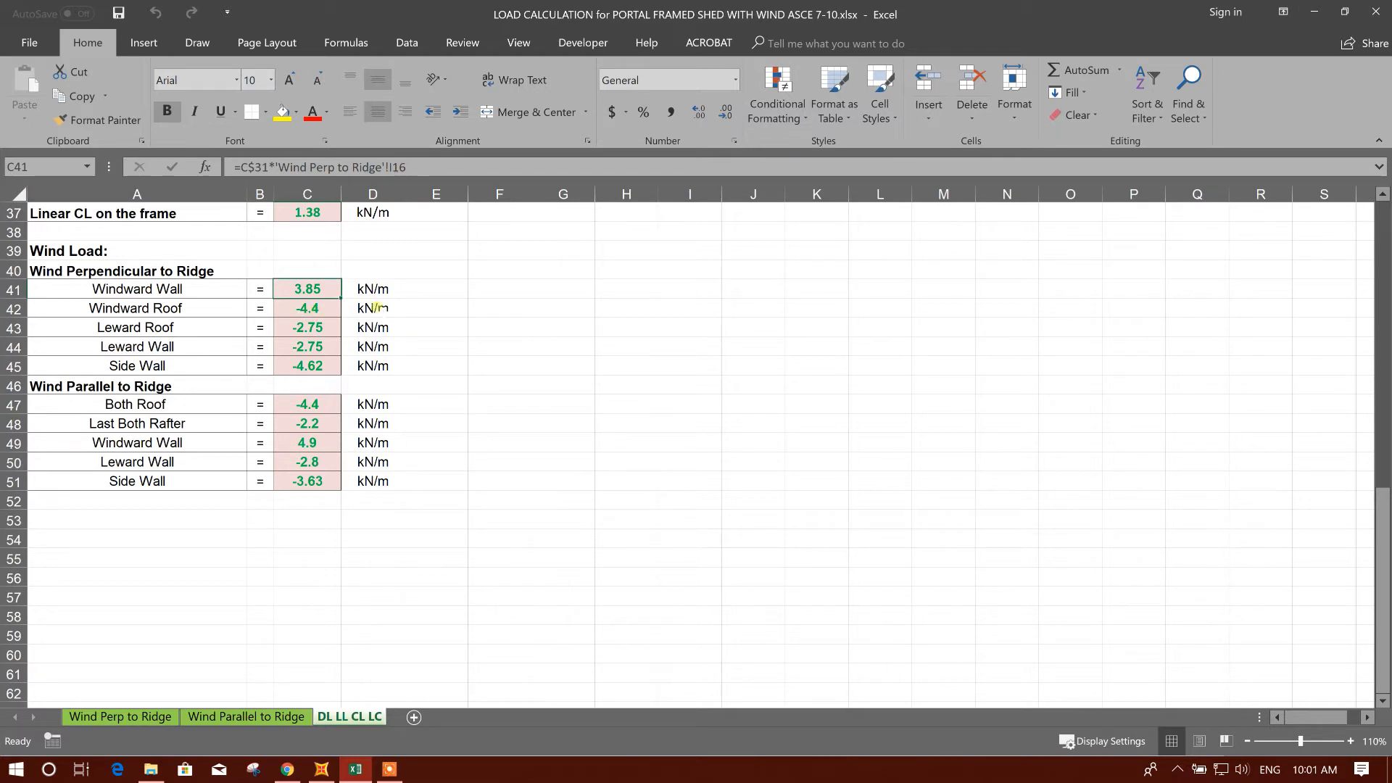
{"action": "left_click", "coordinate": [307, 310]}
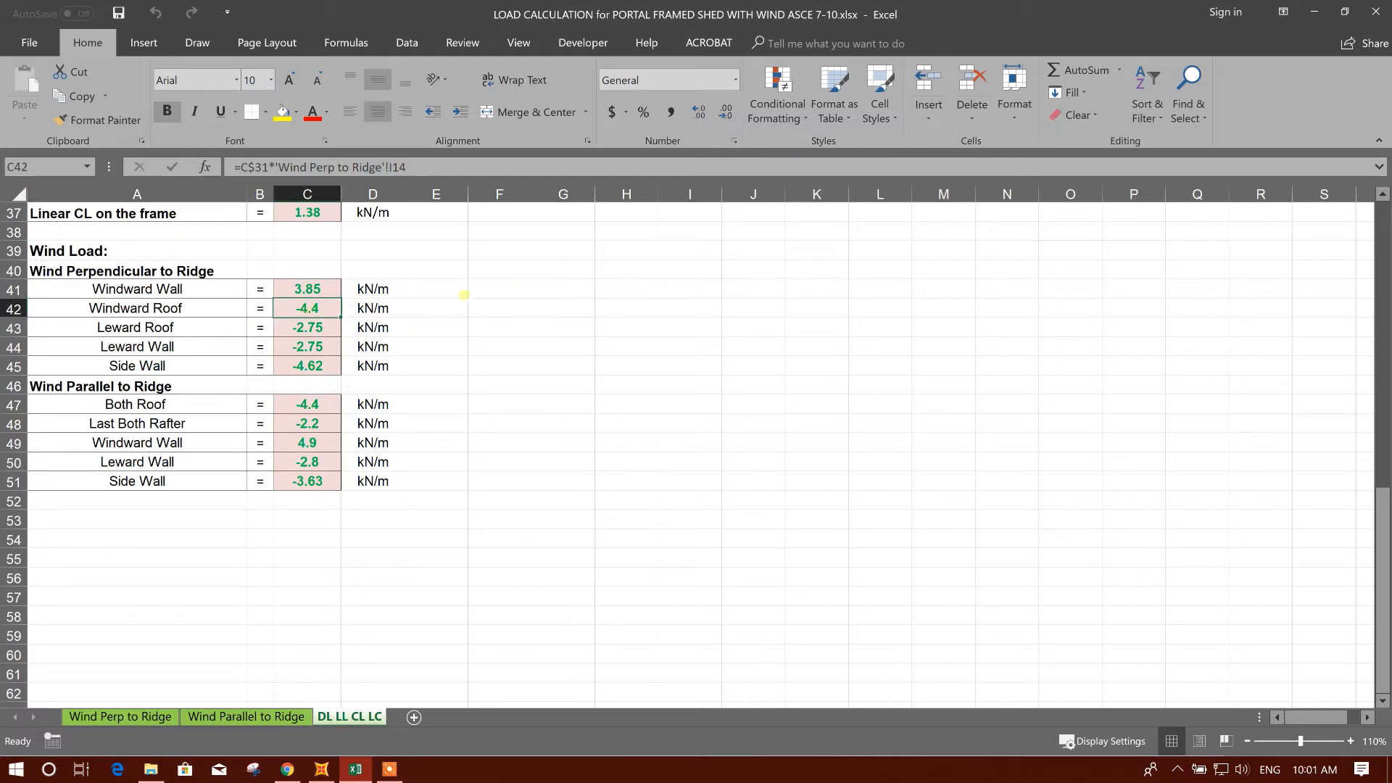
{"action": "left_click", "coordinate": [1317, 13]}
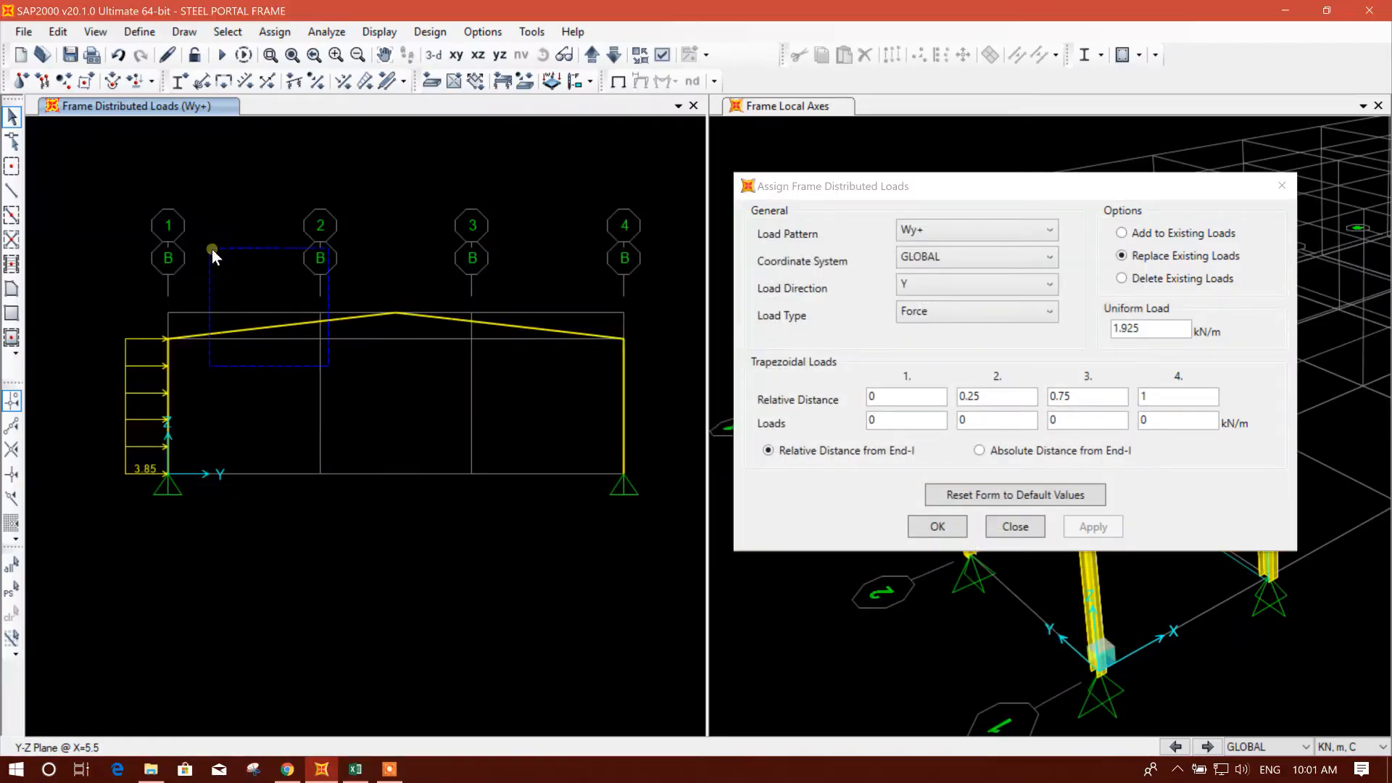
Assign a uniform load of 4.4 kN/m in Local direction 2 for pattern Wy+ to the grid B windward rafter
{"action": "left_click_drag", "start_coordinate": [212, 249], "coordinate": [213, 250]}
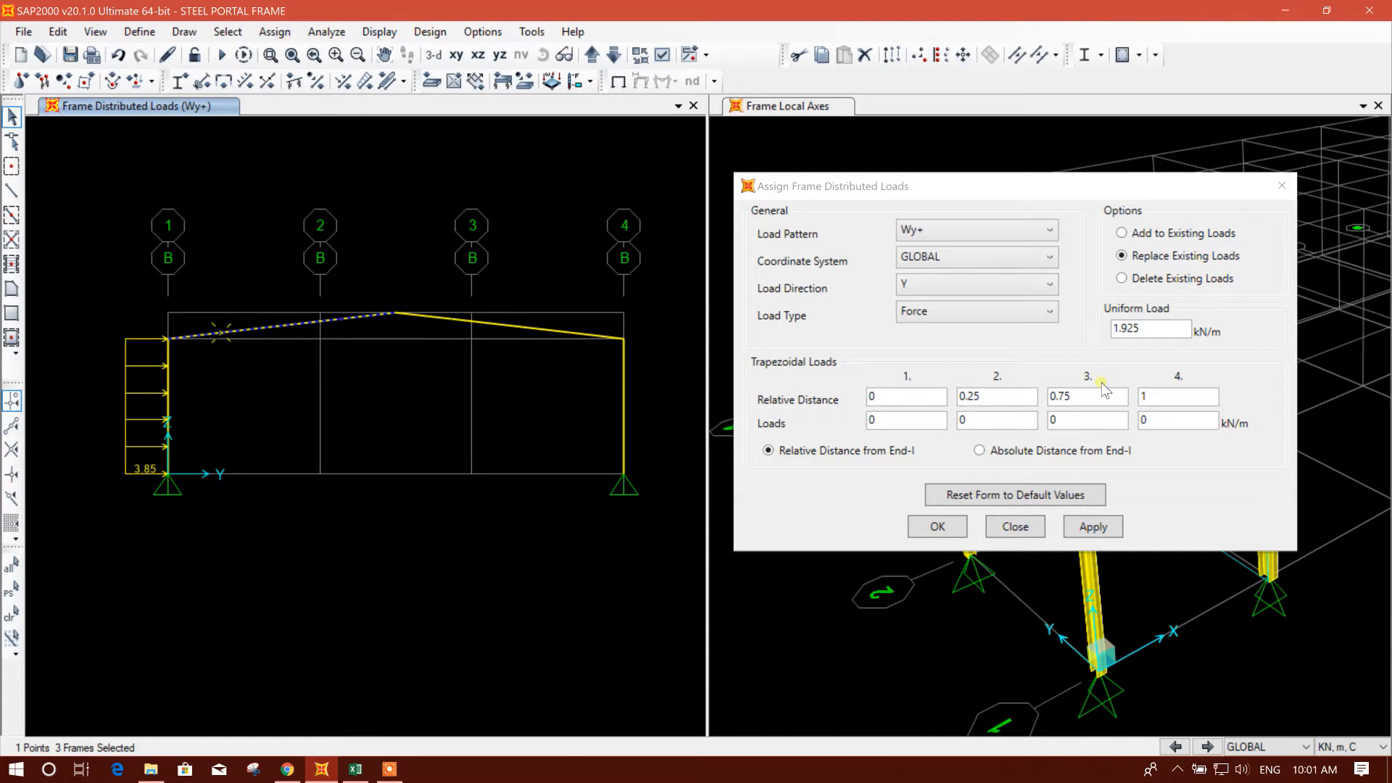
{"action": "left_click", "coordinate": [964, 284]}
{"action": "left_click", "coordinate": [965, 257]}
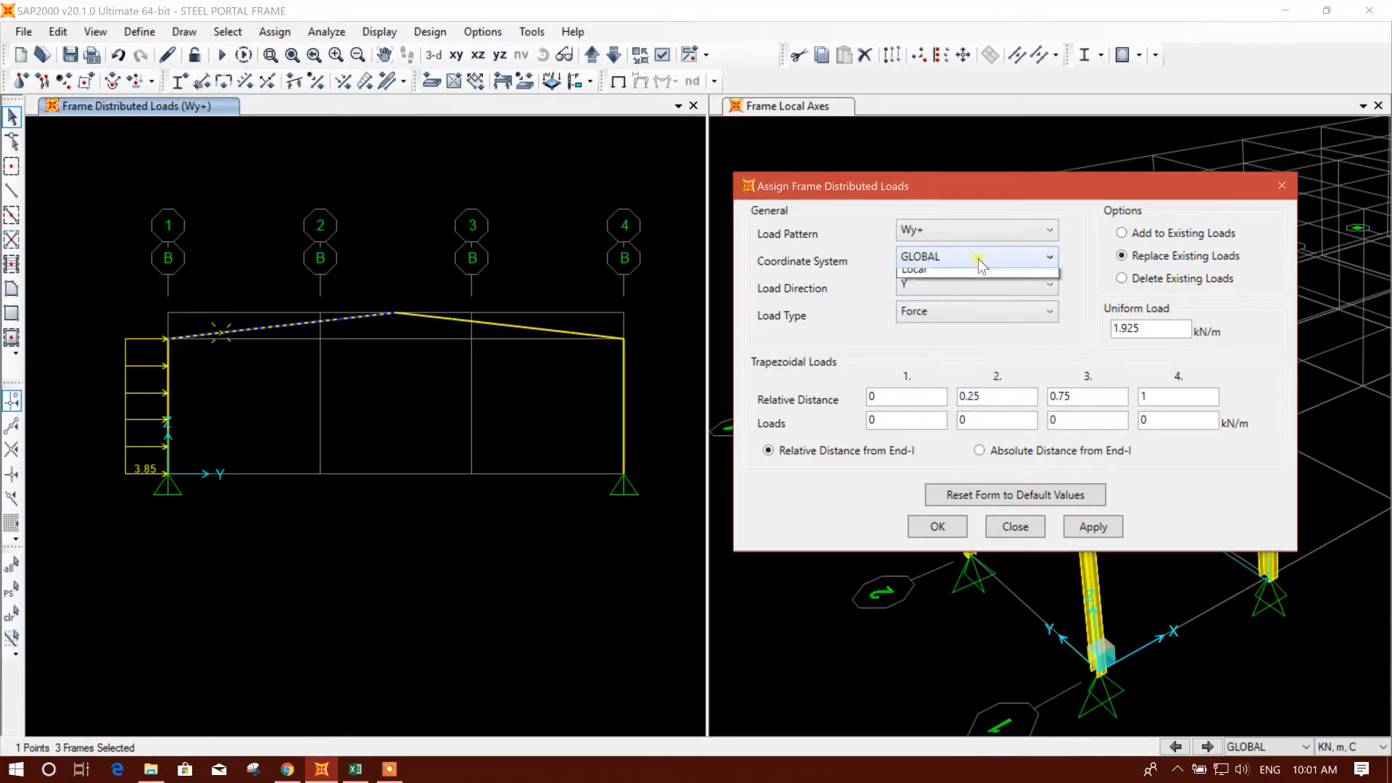
{"action": "left_click", "coordinate": [954, 293]}
{"action": "left_click", "coordinate": [952, 284]}
{"action": "left_click", "coordinate": [939, 312]}
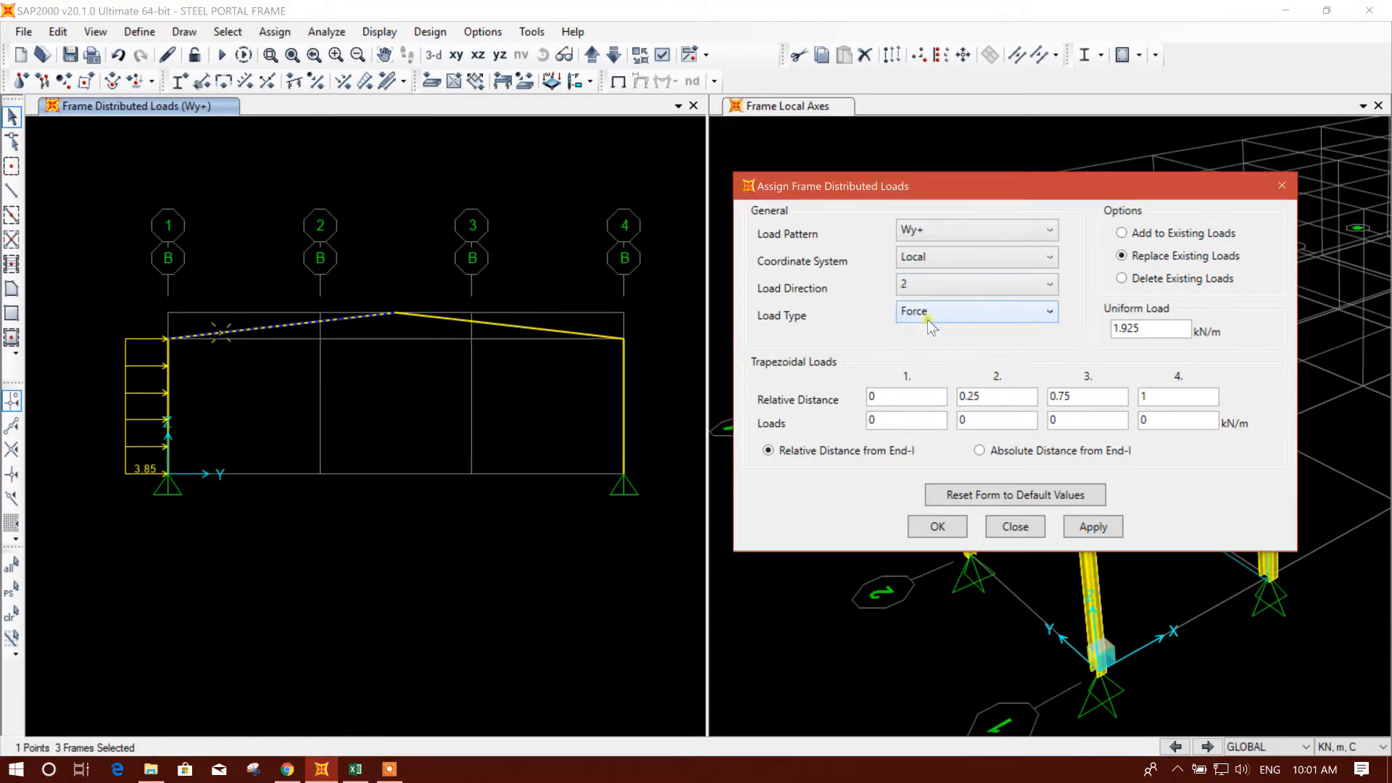
{"action": "double_click", "coordinate": [1171, 335]}
{"action": "type", "text": "-"}
{"action": "left_click", "coordinate": [355, 770]}
{"action": "left_click", "coordinate": [354, 771]}
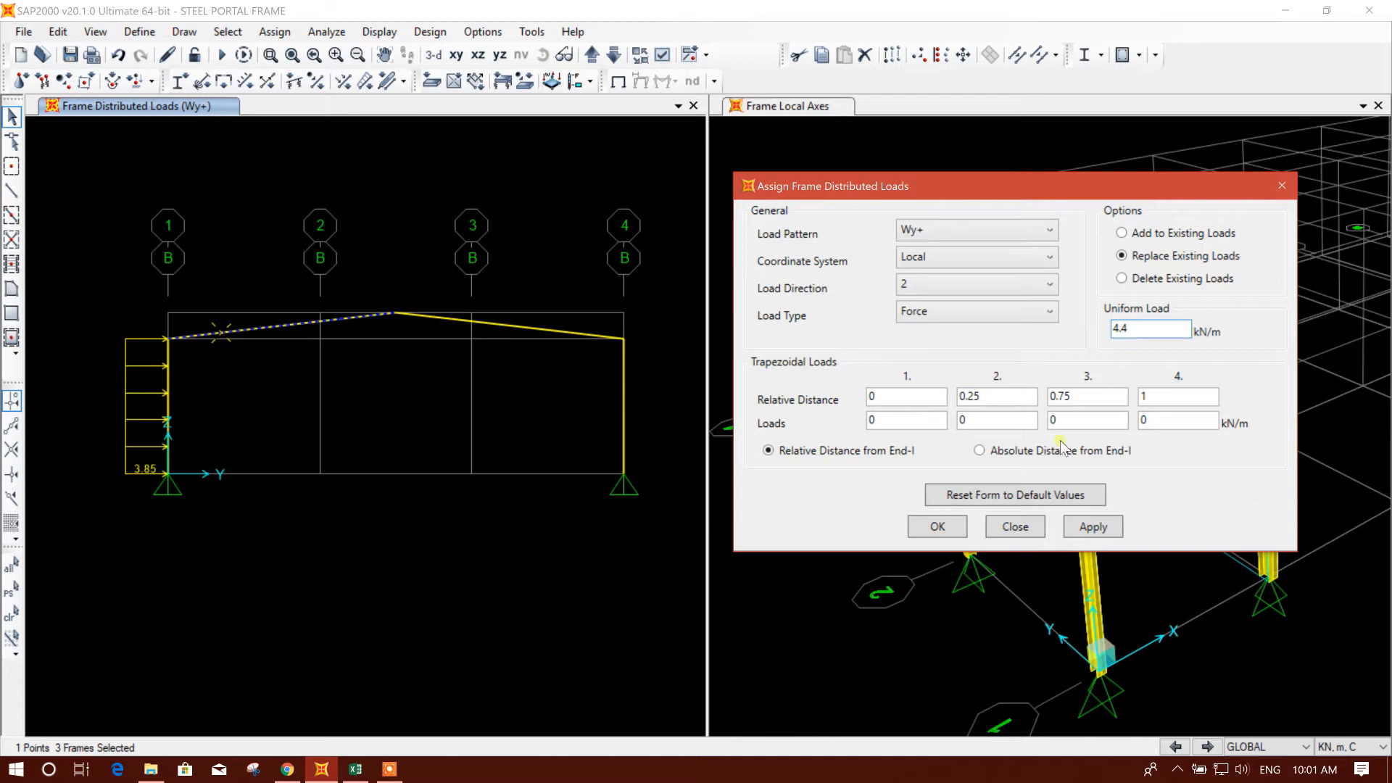
{"action": "left_click", "coordinate": [1090, 527]}
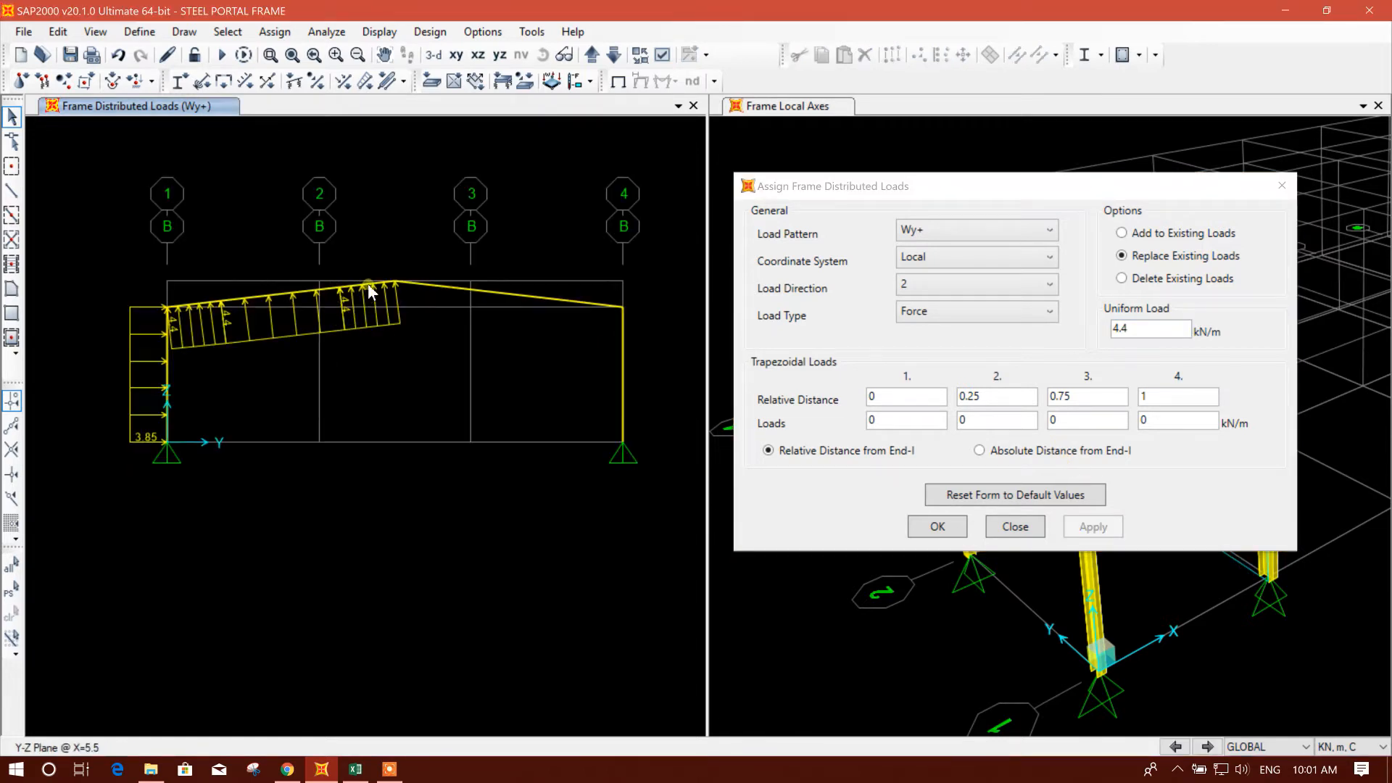
Assign a uniform load of 4.4/2 kN/m in Local direction 2 for pattern Wy+ to the grid A windward rafter
{"action": "left_click", "coordinate": [615, 56]}
{"action": "left_click", "coordinate": [317, 358]}
{"action": "left_click", "coordinate": [1160, 329]}
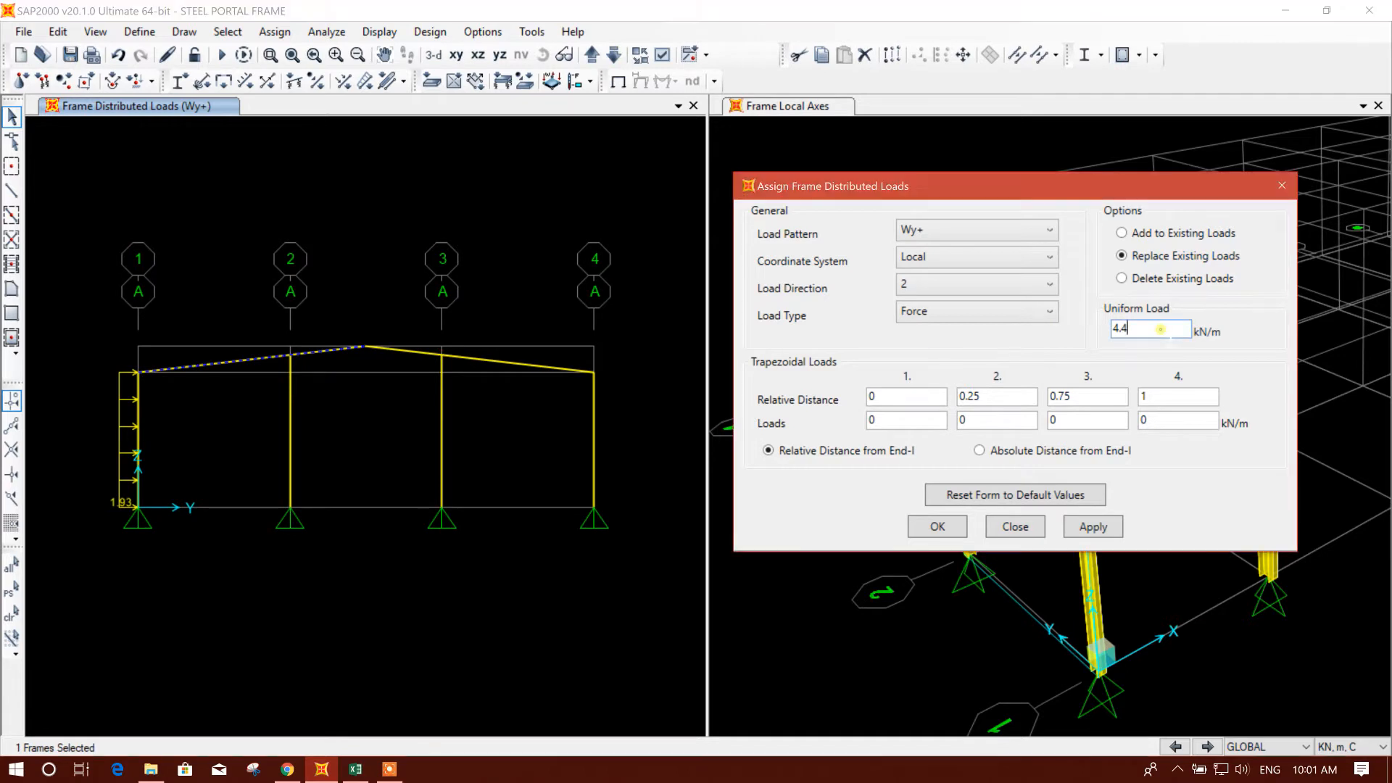
{"action": "type", "text": "/2"}
{"action": "left_click", "coordinate": [1099, 529]}
{"action": "middle_click_drag", "start_coordinate": [328, 415], "coordinate": [335, 387]}
Look up the leeward roof load in Excel and assign 2.75 kN/m in Local direction 2 for pattern Wy+ to the grid B leeward rafter
{"action": "left_click", "coordinate": [592, 54]}
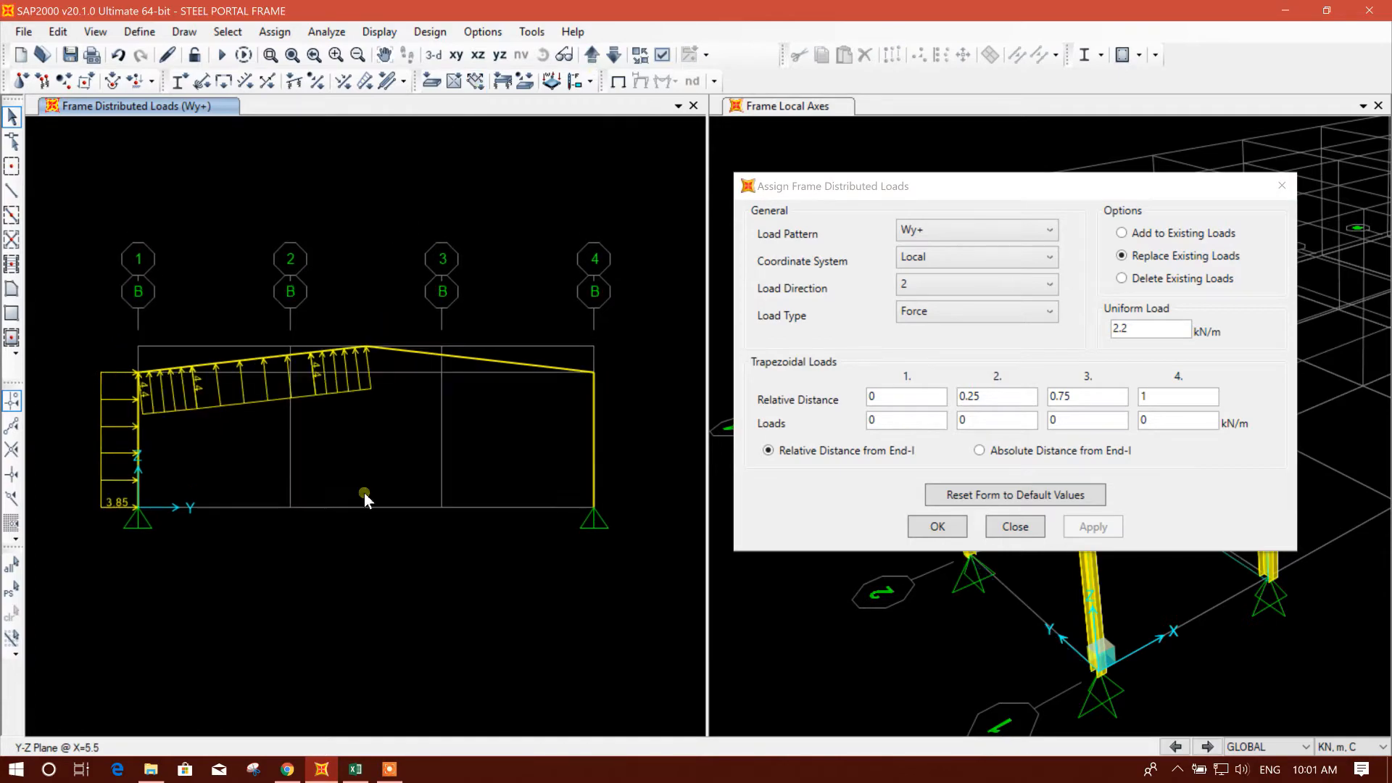
{"action": "left_click", "coordinate": [357, 768]}
{"action": "left_click", "coordinate": [166, 330]}
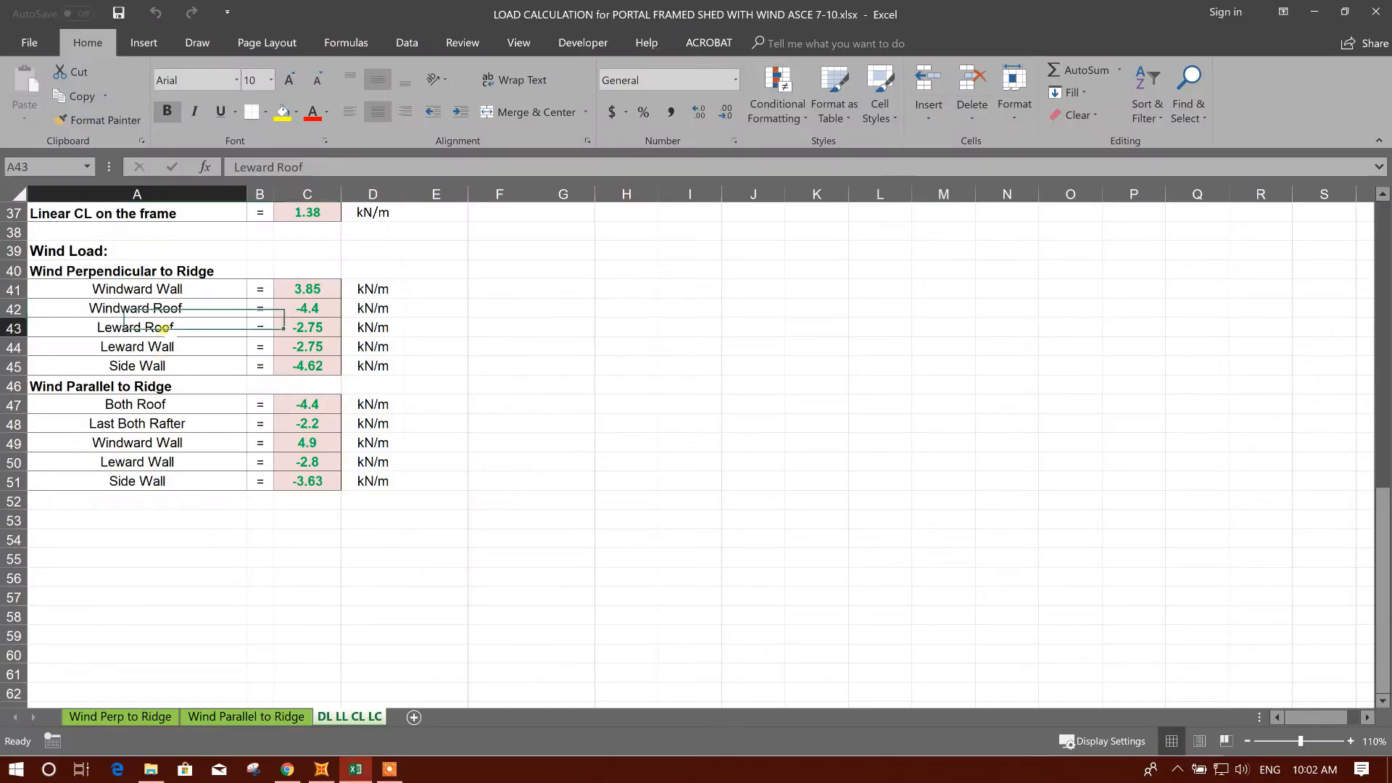
{"action": "left_click", "coordinate": [1314, 12]}
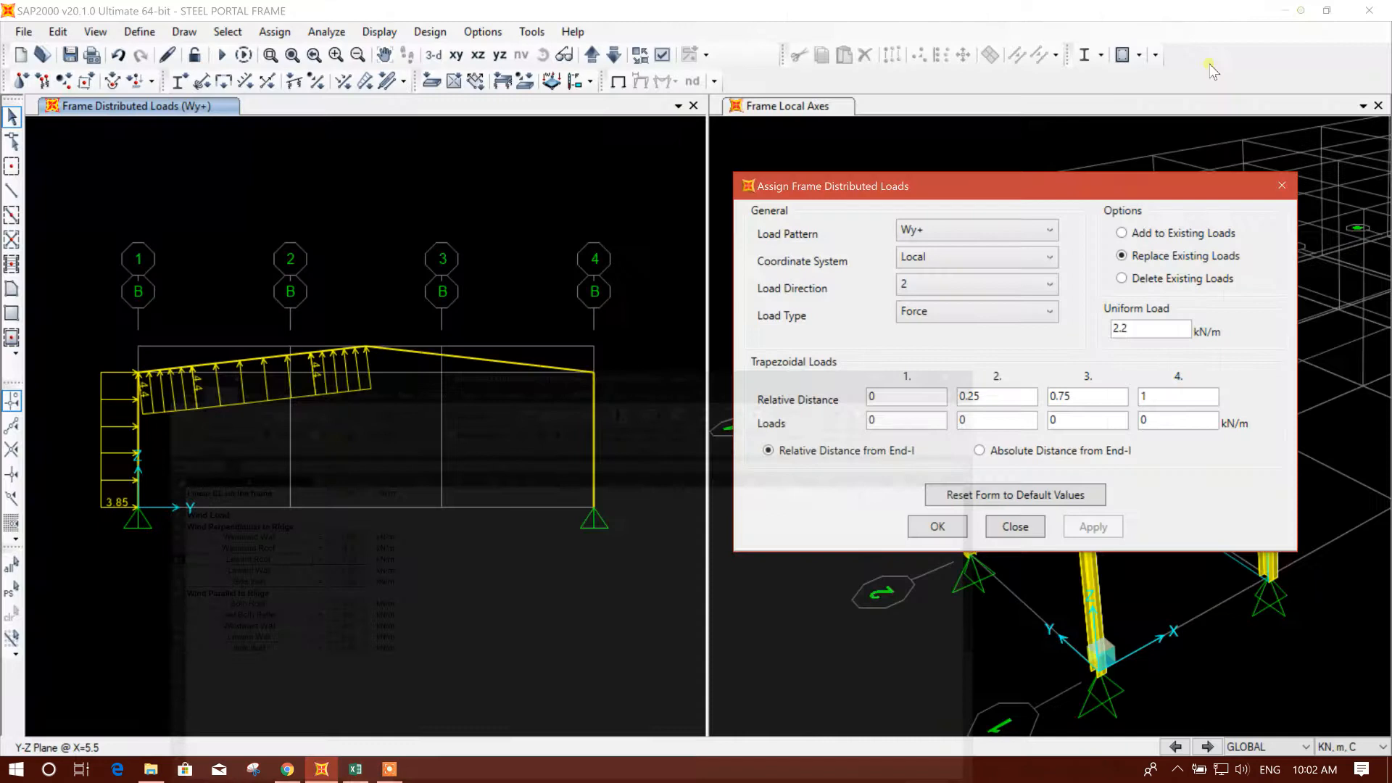
{"action": "left_click_drag", "start_coordinate": [541, 411], "coordinate": [522, 385]}
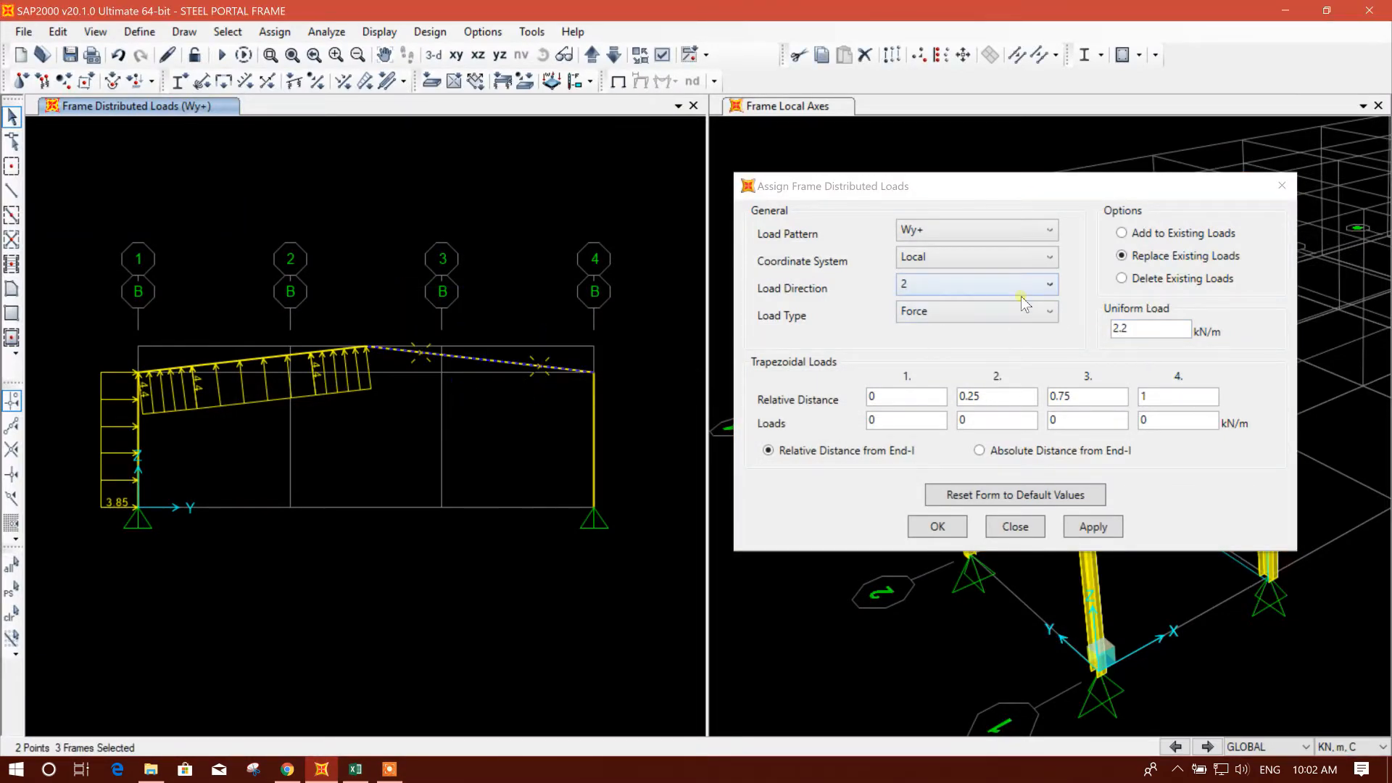
{"action": "left_click", "coordinate": [1146, 333]}
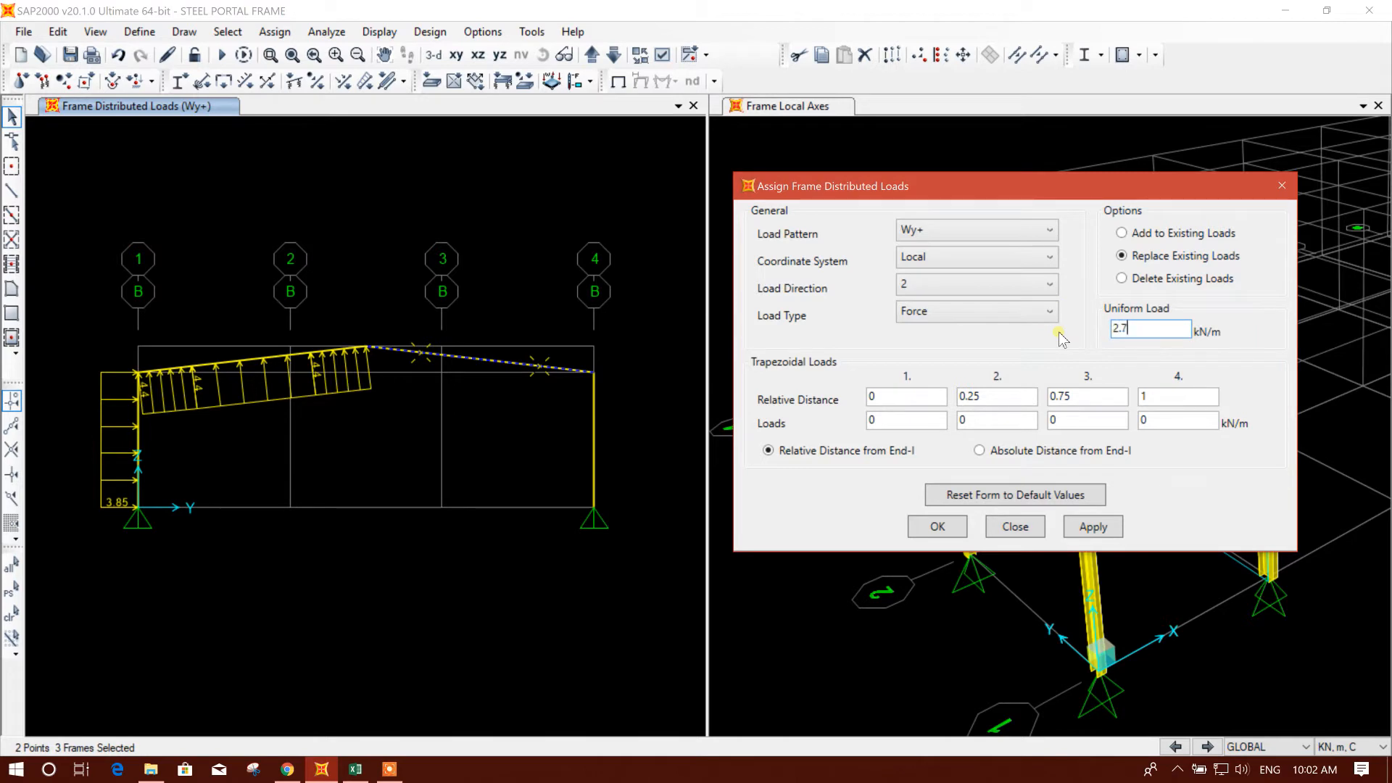
{"action": "type", "text": "2.75"}
{"action": "left_click", "coordinate": [1091, 527]}
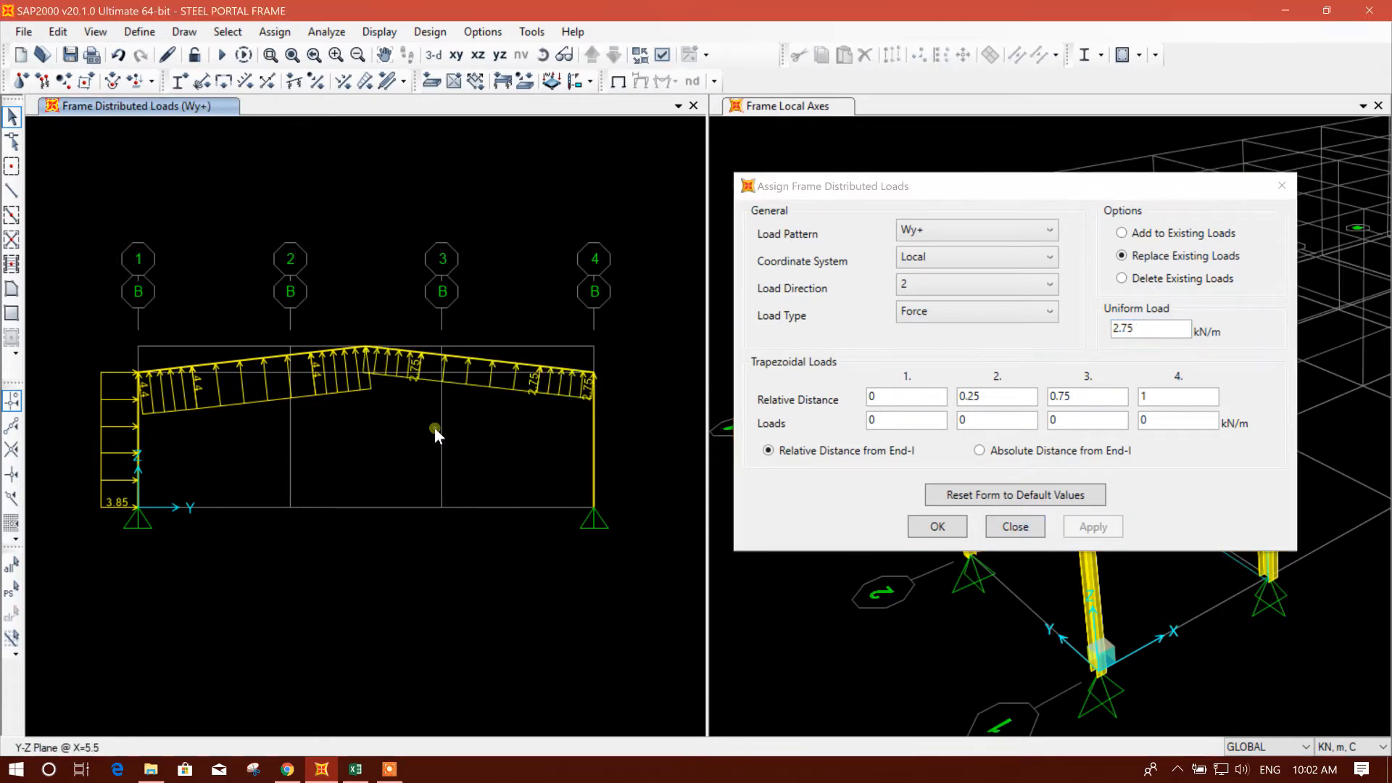
Assign a uniform load of 1.375 kN/m in Local direction 2 for pattern Wy+ to the grid A leeward rafter
{"action": "left_click", "coordinate": [613, 54]}
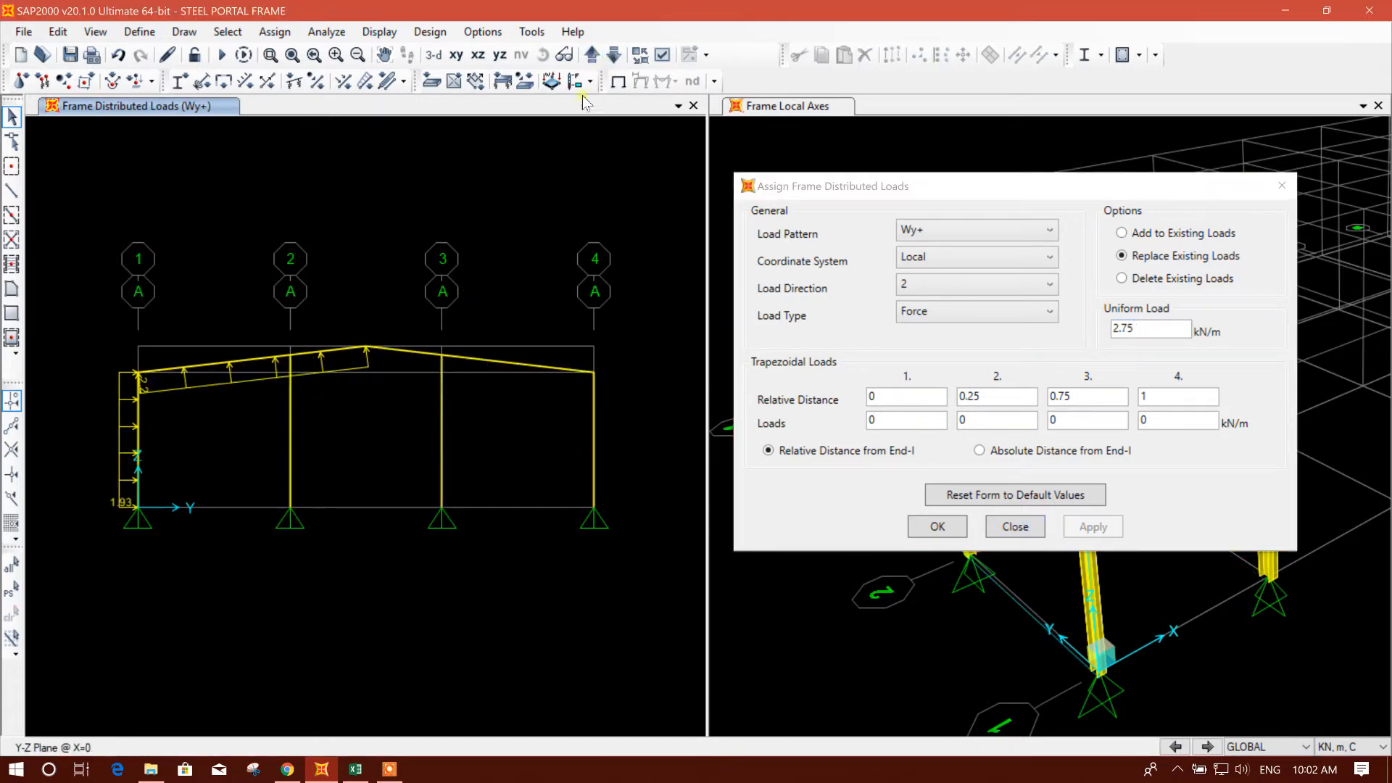
{"action": "left_click", "coordinate": [527, 387]}
{"action": "left_click", "coordinate": [1141, 327]}
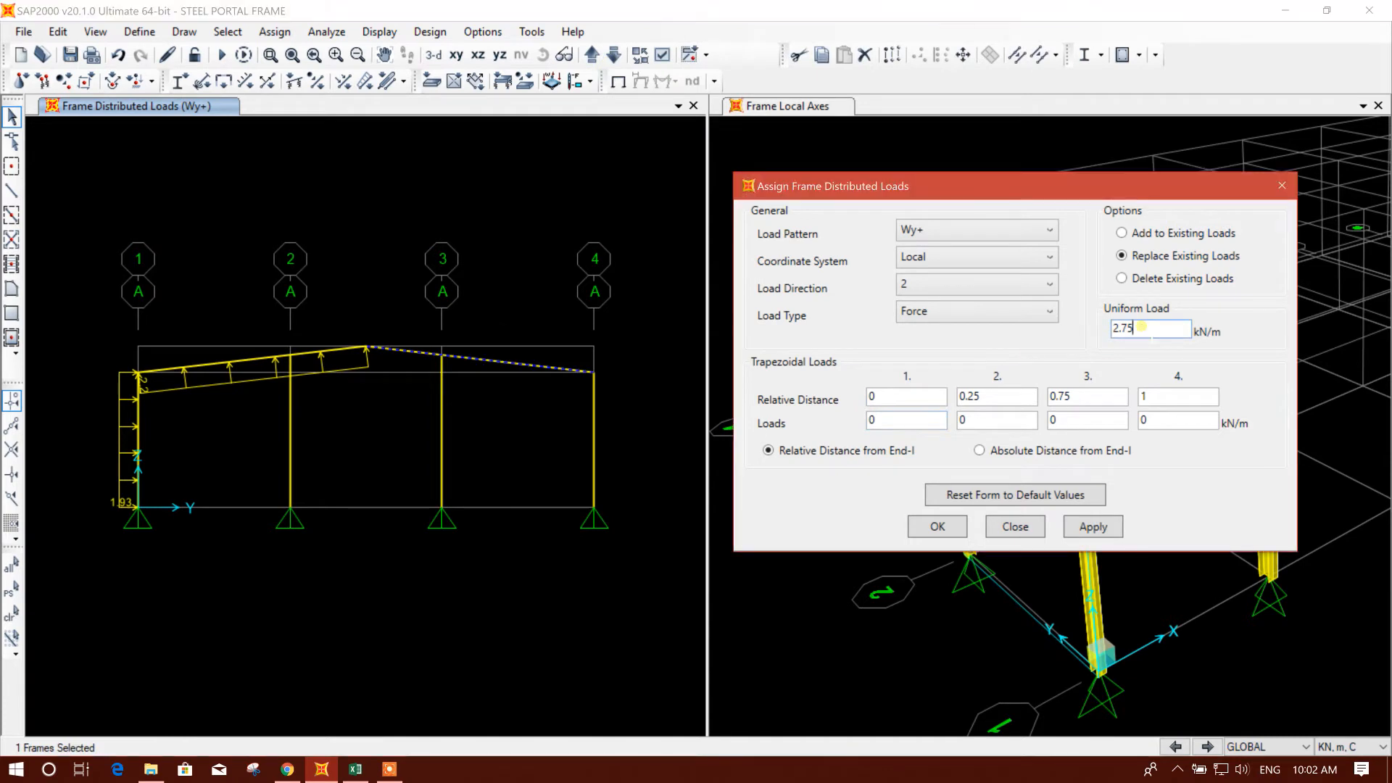
{"action": "left_click", "coordinate": [1120, 533]}
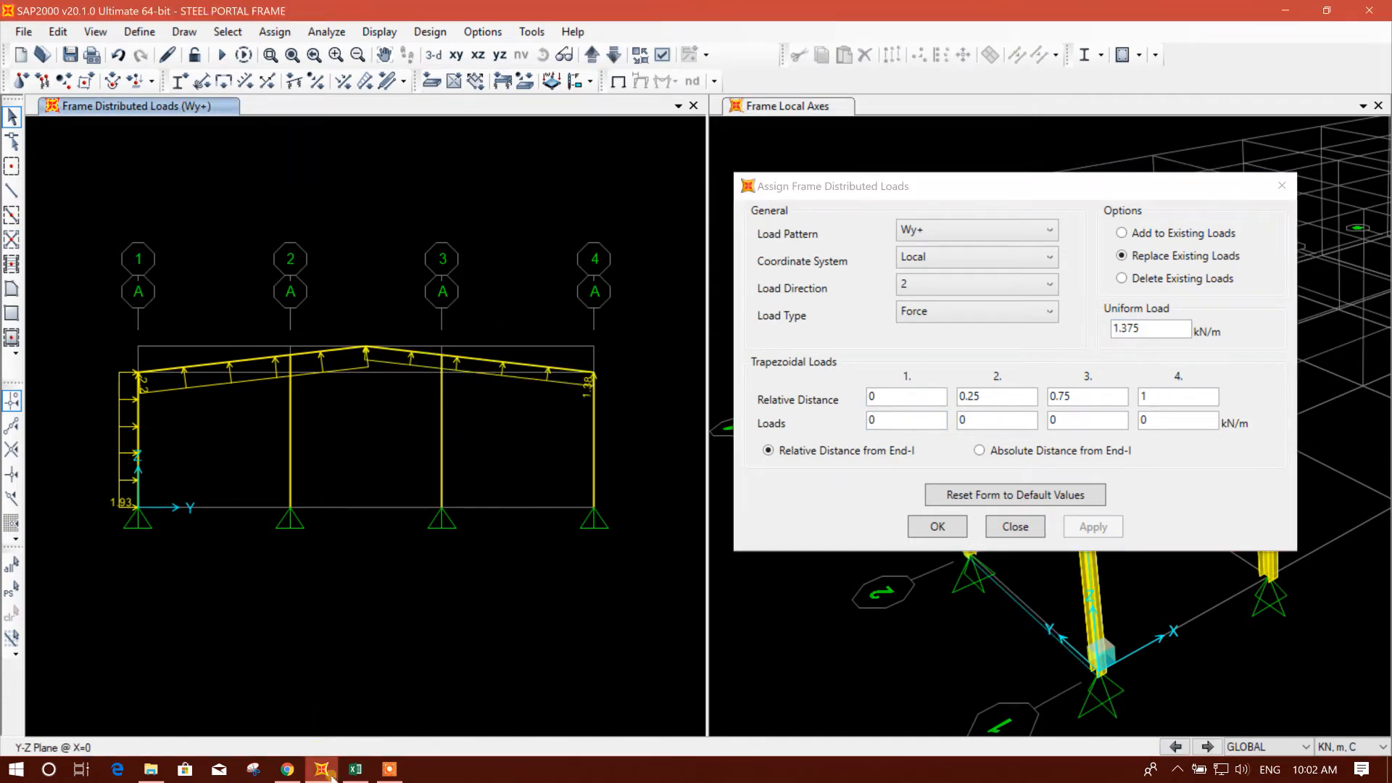
Look up the leeward wall load in Excel and assign 2.75 kN/m in GLOBAL direction Y for pattern Wy+ to the grid B leeward column
{"action": "left_click", "coordinate": [355, 769]}
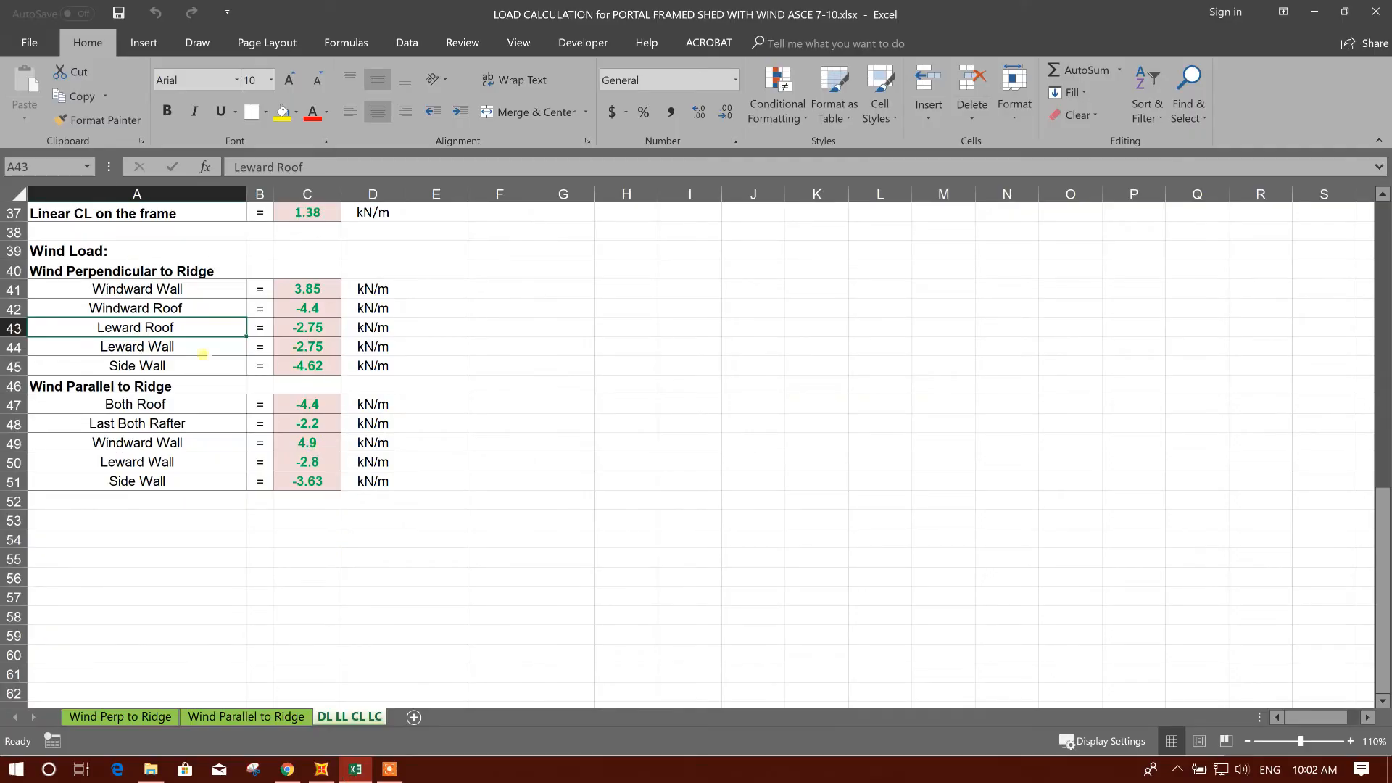
{"action": "left_click", "coordinate": [203, 348]}
{"action": "left_click", "coordinate": [1309, 13]}
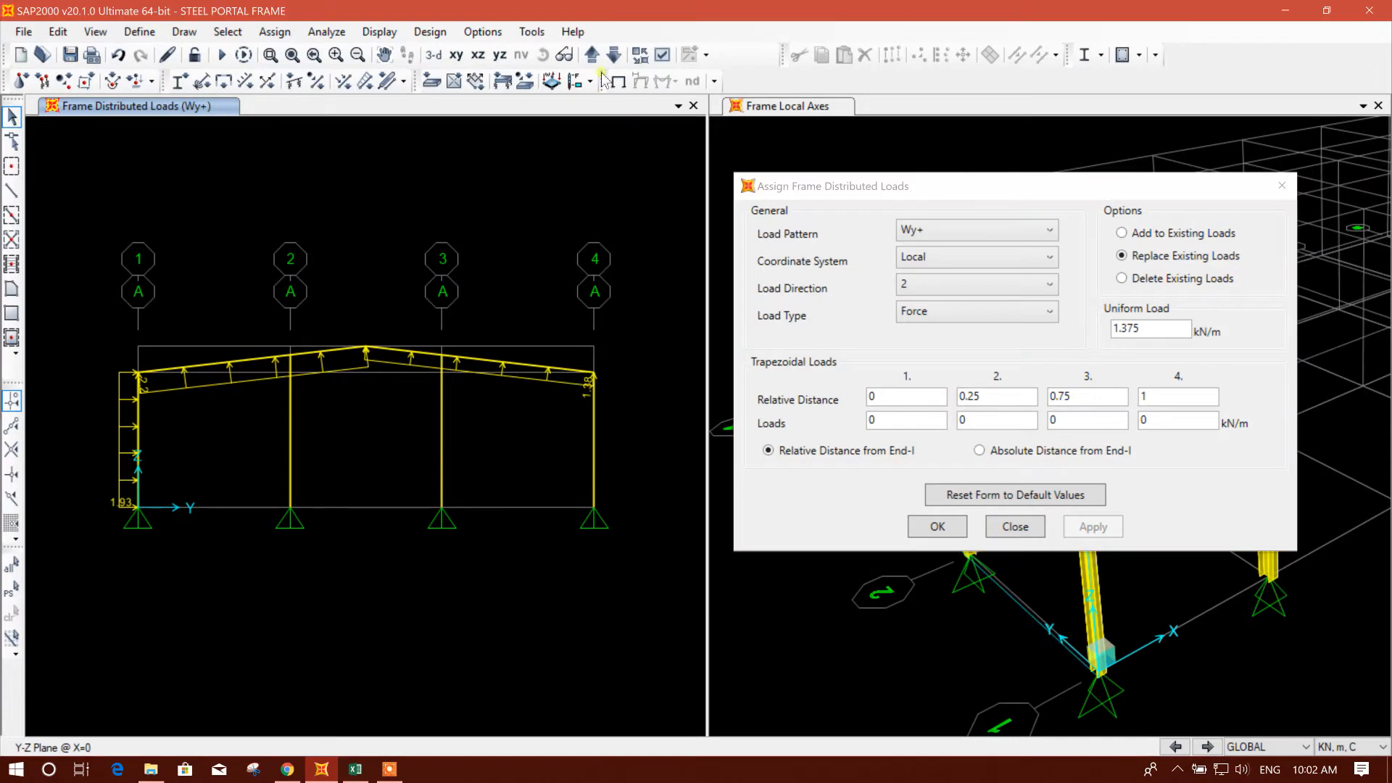
{"action": "left_click", "coordinate": [591, 55]}
{"action": "left_click_drag", "start_coordinate": [549, 427], "coordinate": [549, 428]}
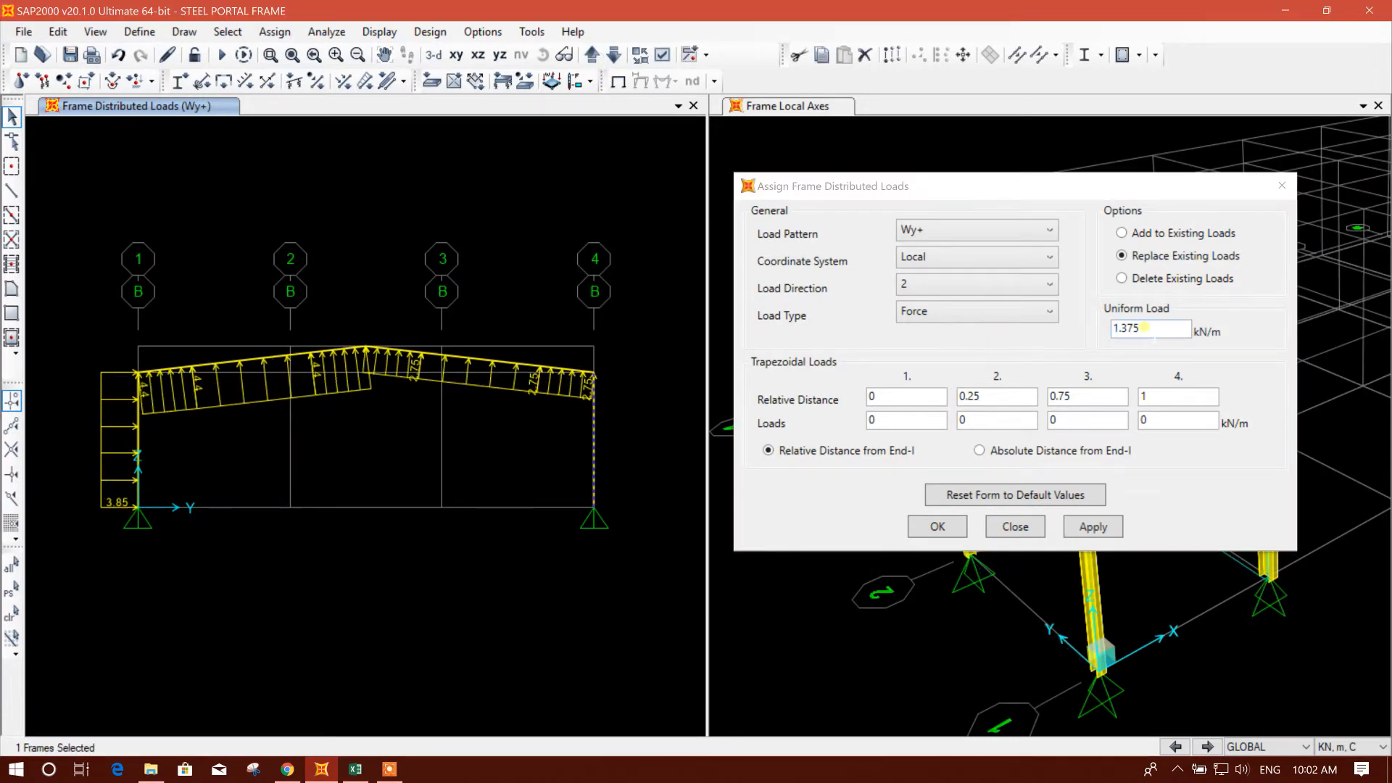
{"action": "left_click", "coordinate": [1145, 328]}
{"action": "type", "text": "2"}
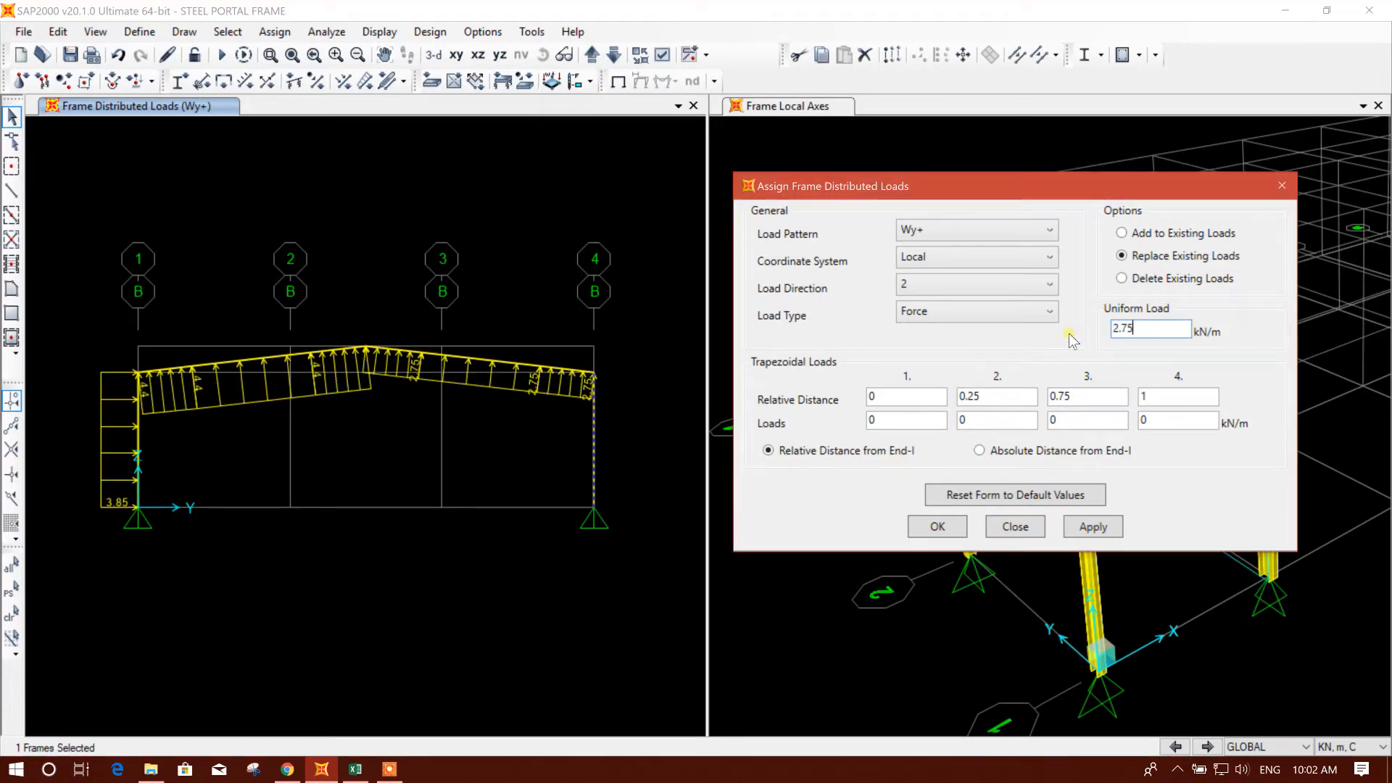
{"action": "left_click", "coordinate": [958, 258]}
{"action": "left_click", "coordinate": [957, 278]}
{"action": "left_click", "coordinate": [953, 285]}
{"action": "left_click", "coordinate": [953, 324]}
{"action": "left_click", "coordinate": [1090, 527]}
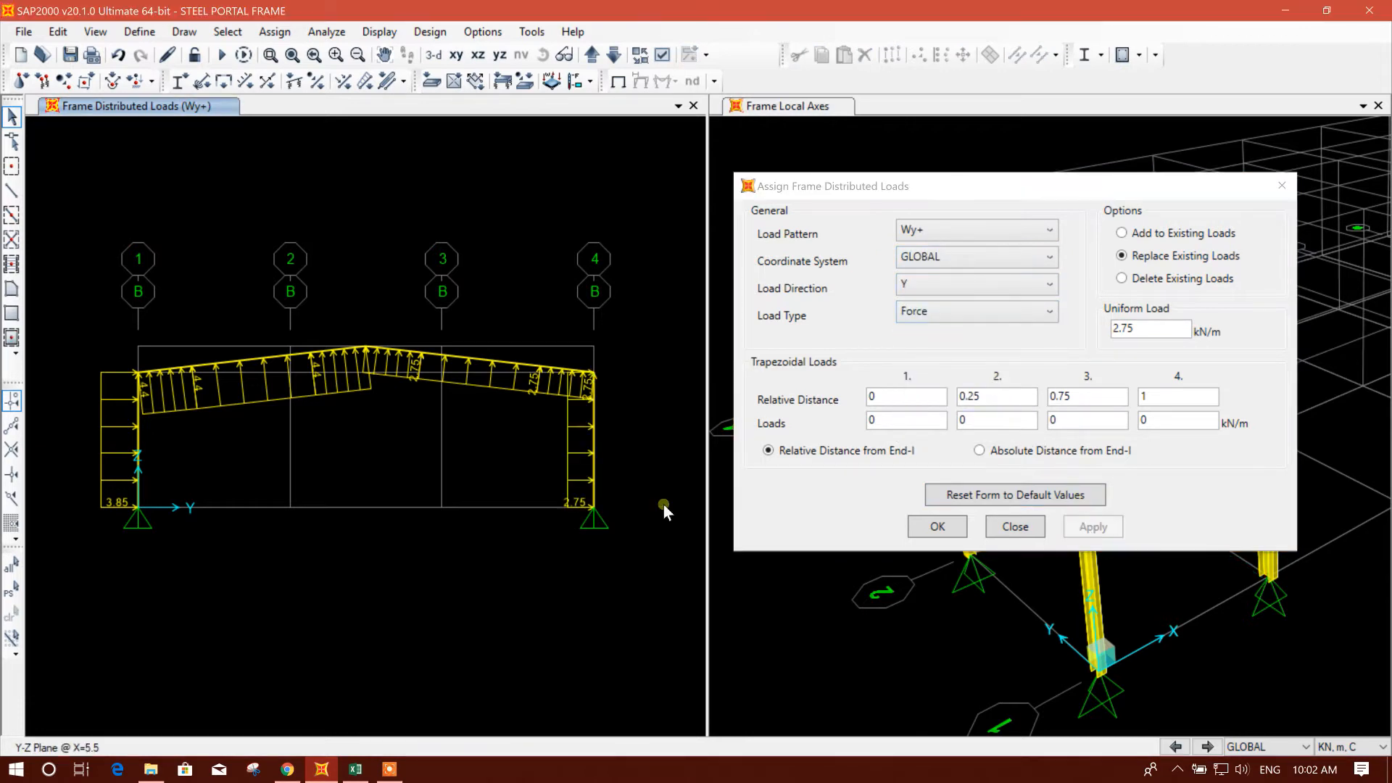
{"action": "left_click", "coordinate": [972, 258]}
{"action": "left_click", "coordinate": [942, 290]}
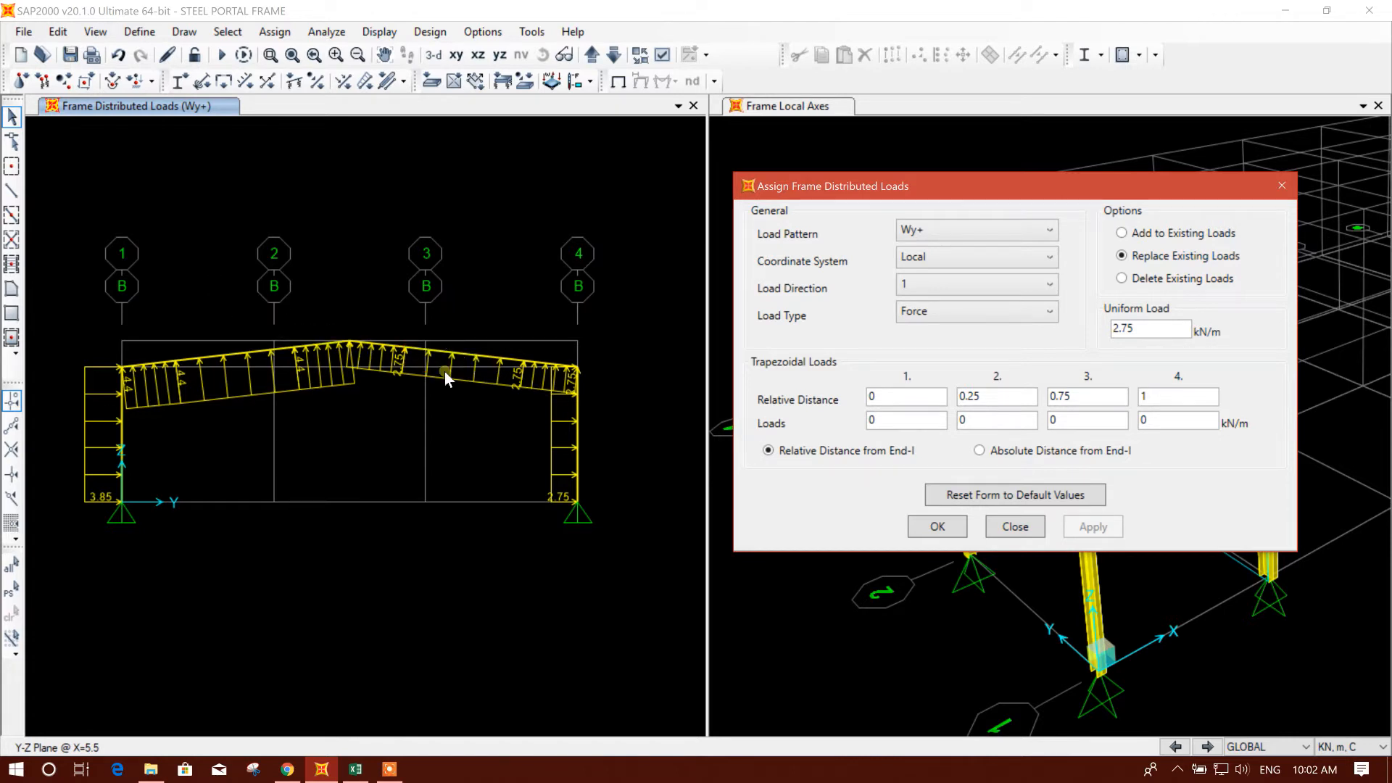
{"action": "left_click", "coordinate": [471, 354]}
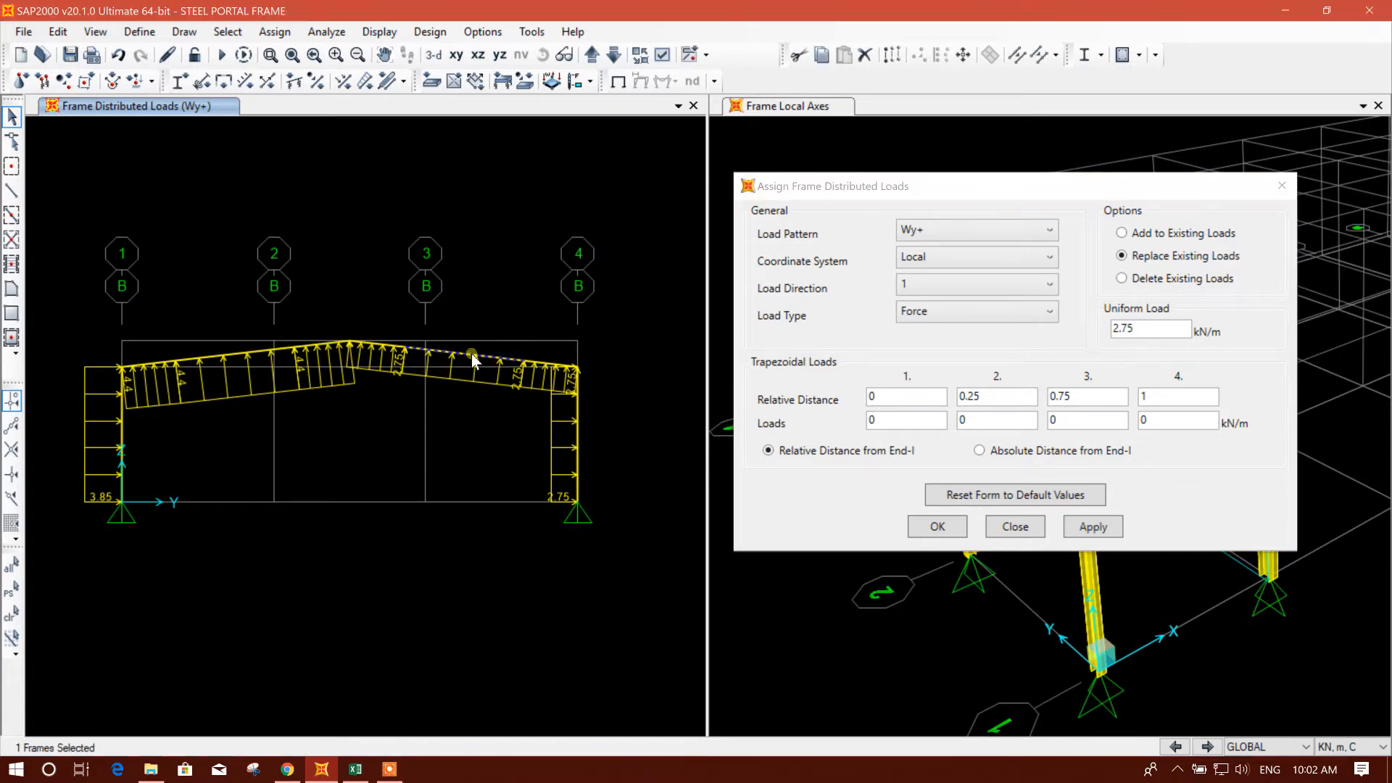
{"action": "left_click", "coordinate": [471, 354]}
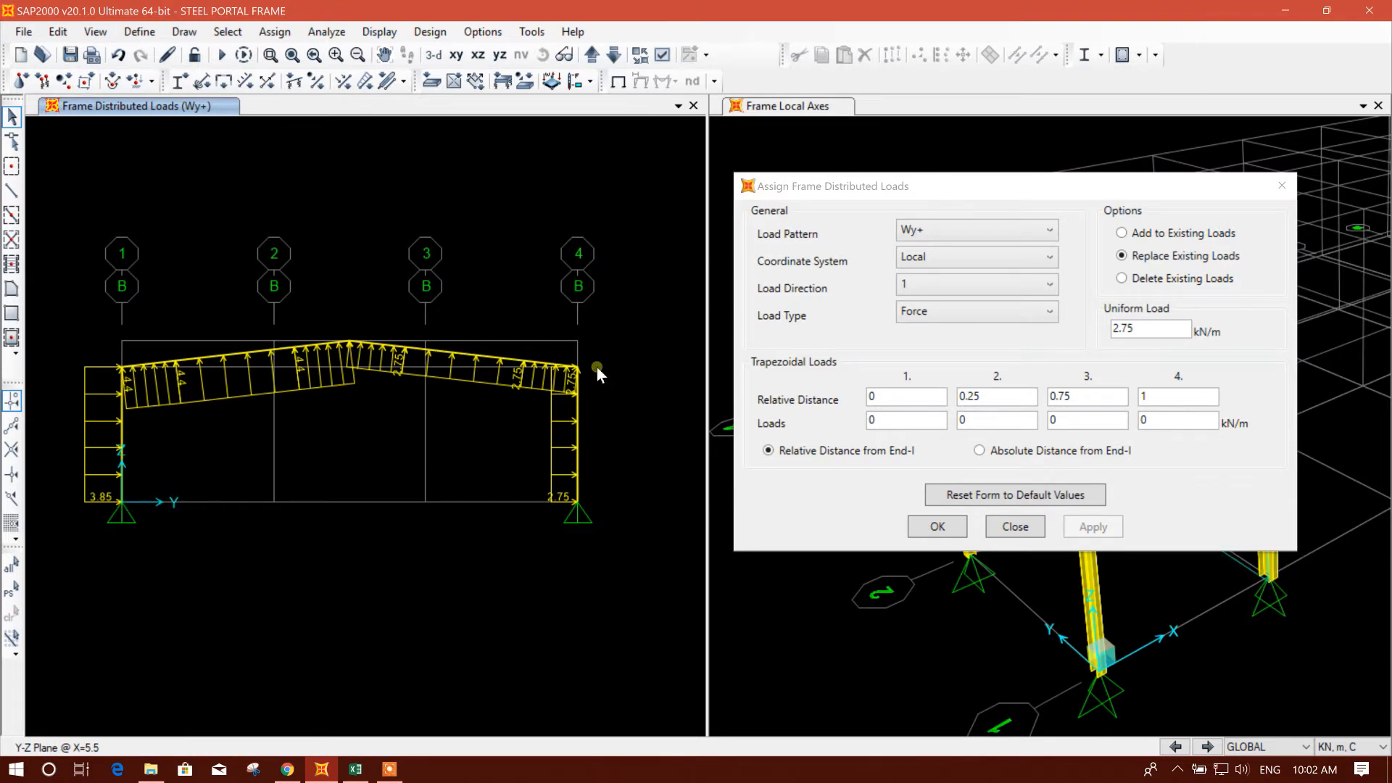
{"action": "left_click", "coordinate": [1153, 328]}
{"action": "left_click", "coordinate": [950, 230]}
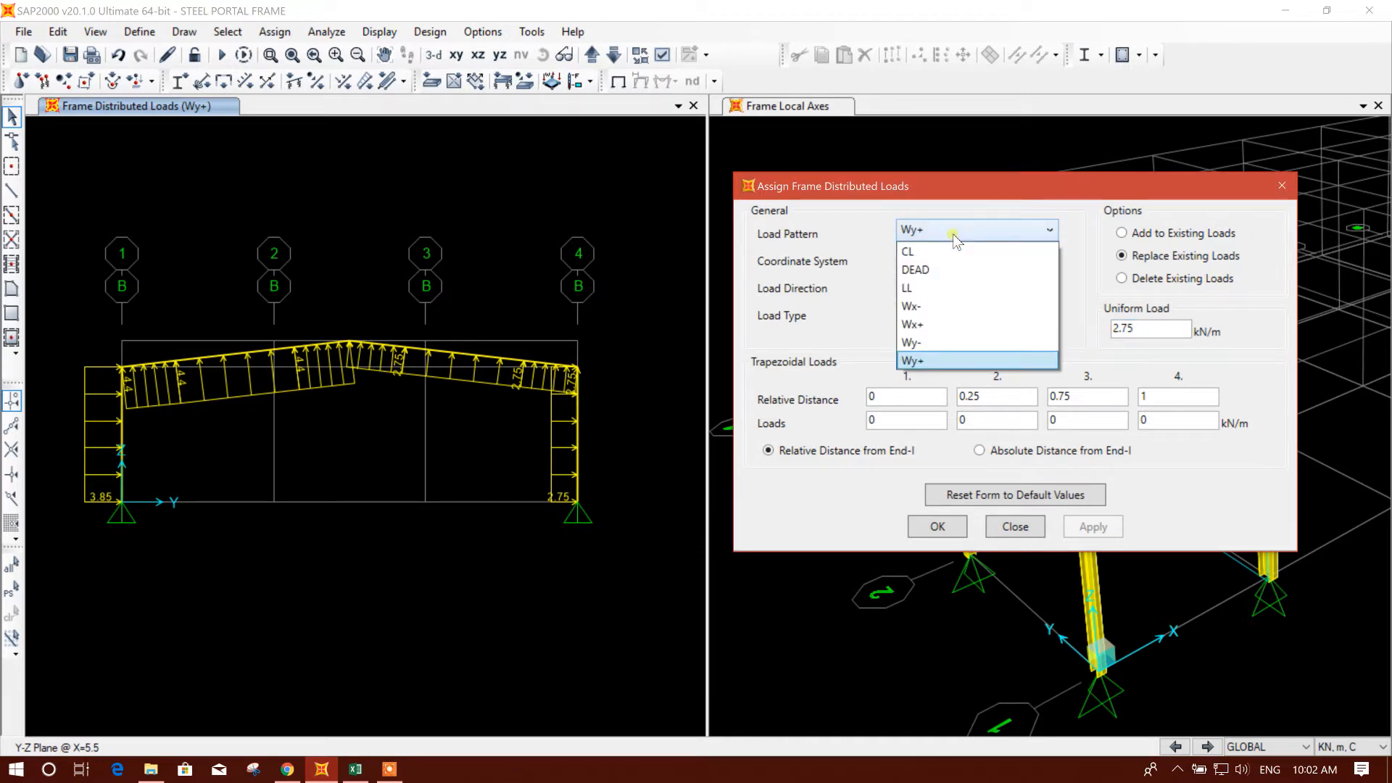
{"action": "left_click", "coordinate": [954, 235]}
{"action": "left_click", "coordinate": [512, 282]}
Assign a uniform load of 2.75/2 kN/m in GLOBAL direction Y for pattern Wy+ to the grid A leeward column
{"action": "left_click", "coordinate": [613, 55]}
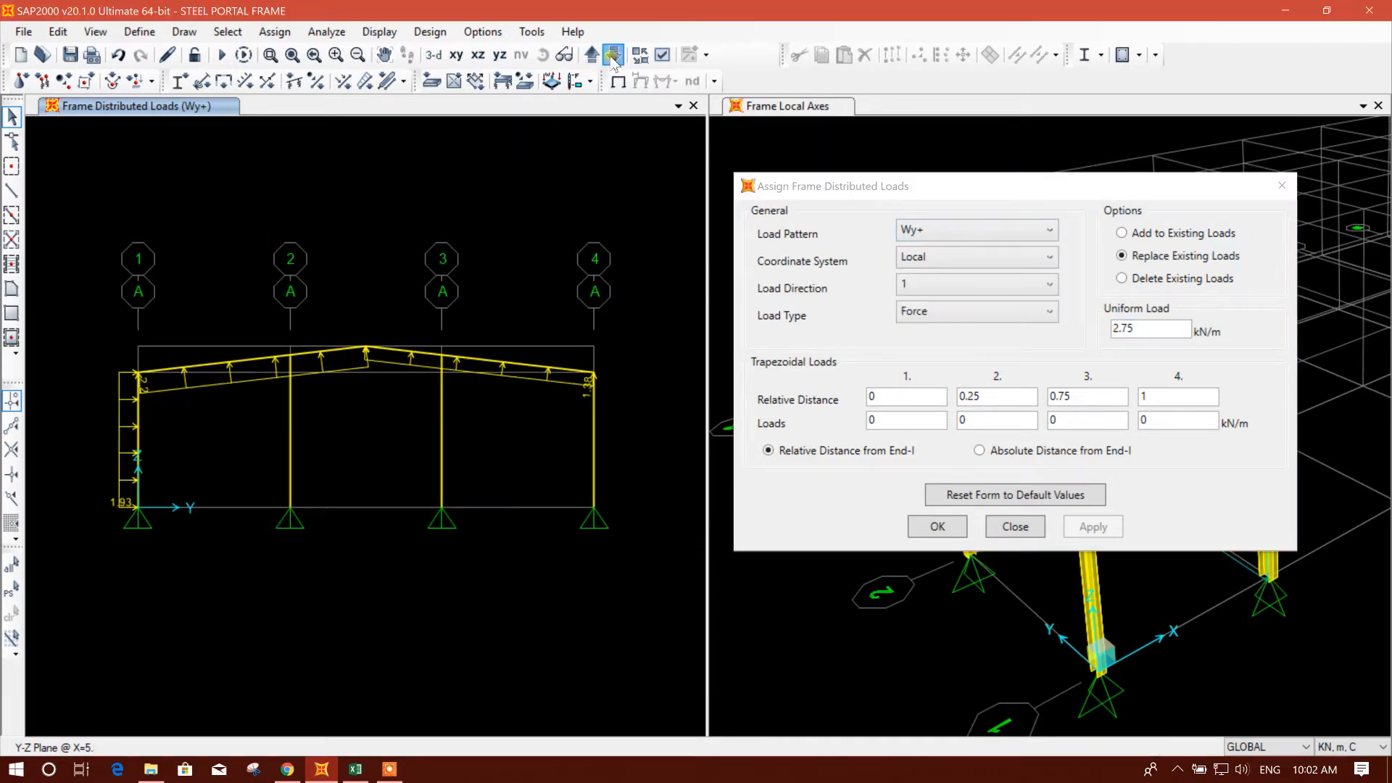
{"action": "left_click", "coordinate": [592, 444]}
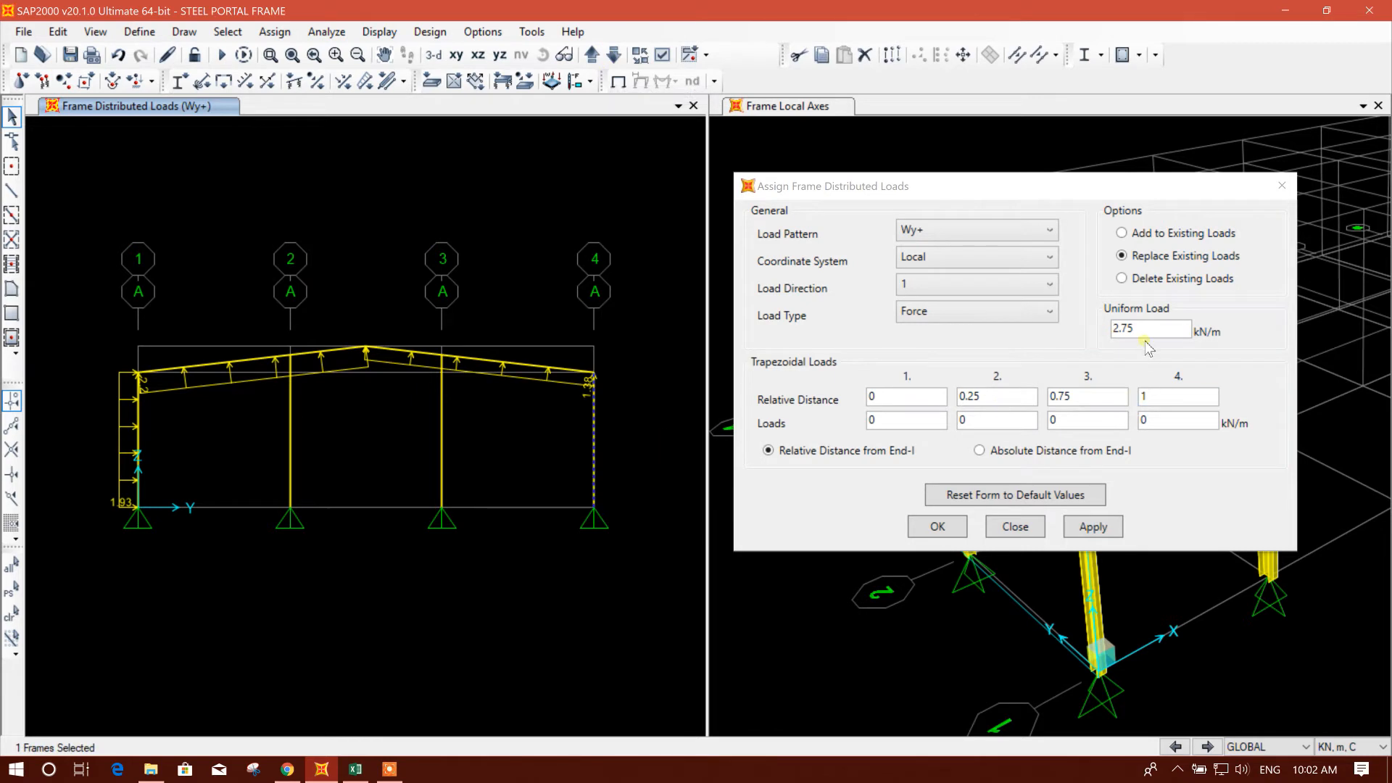
{"action": "left_click", "coordinate": [1148, 347]}
{"action": "left_click", "coordinate": [979, 257]}
{"action": "left_click", "coordinate": [943, 274]}
{"action": "left_click", "coordinate": [939, 285]}
{"action": "left_click", "coordinate": [939, 289]}
{"action": "left_click", "coordinate": [1173, 333]}
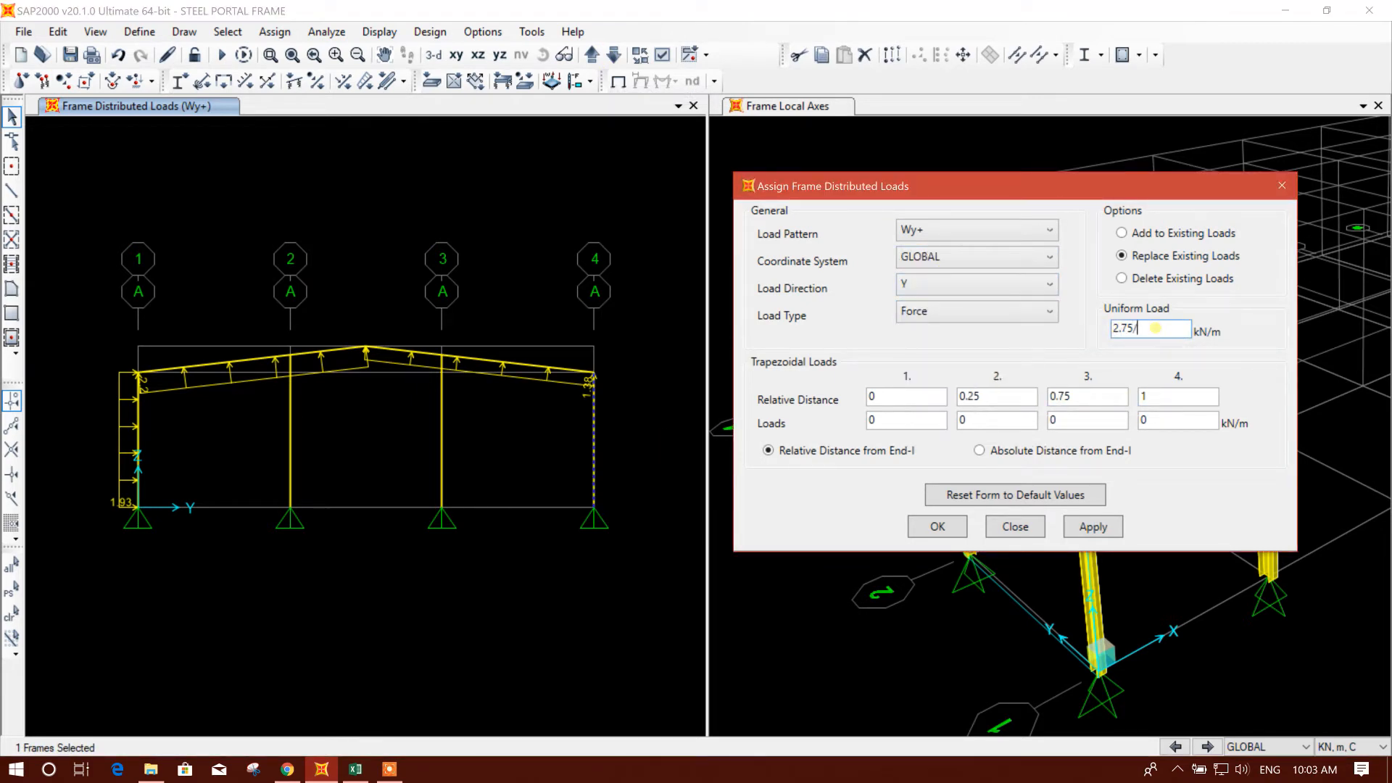
{"action": "left_click", "coordinate": [1095, 528]}
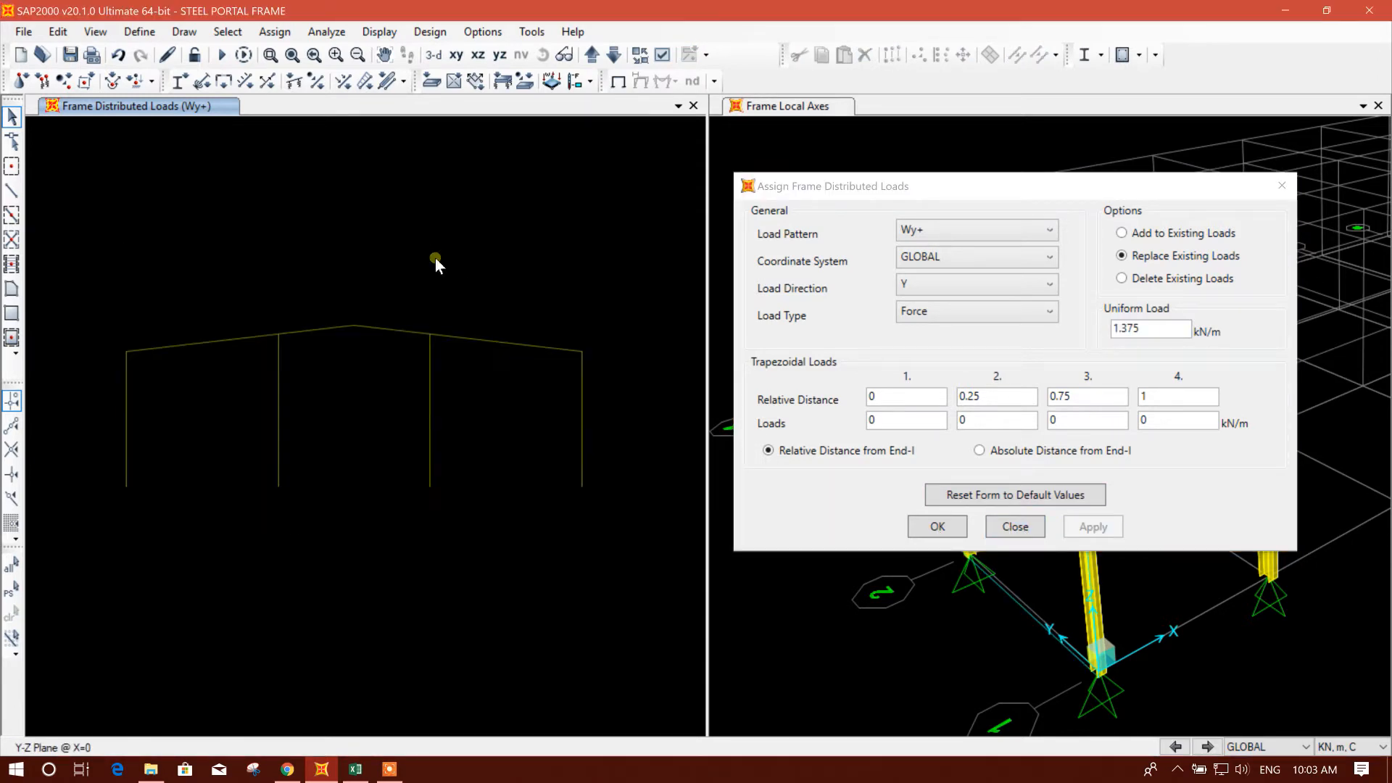
Look up the perpendicular-to-ridge side wall load in Excel and select the two intermediate columns of the grid A frame in SAP2000
{"action": "left_click", "coordinate": [355, 770]}
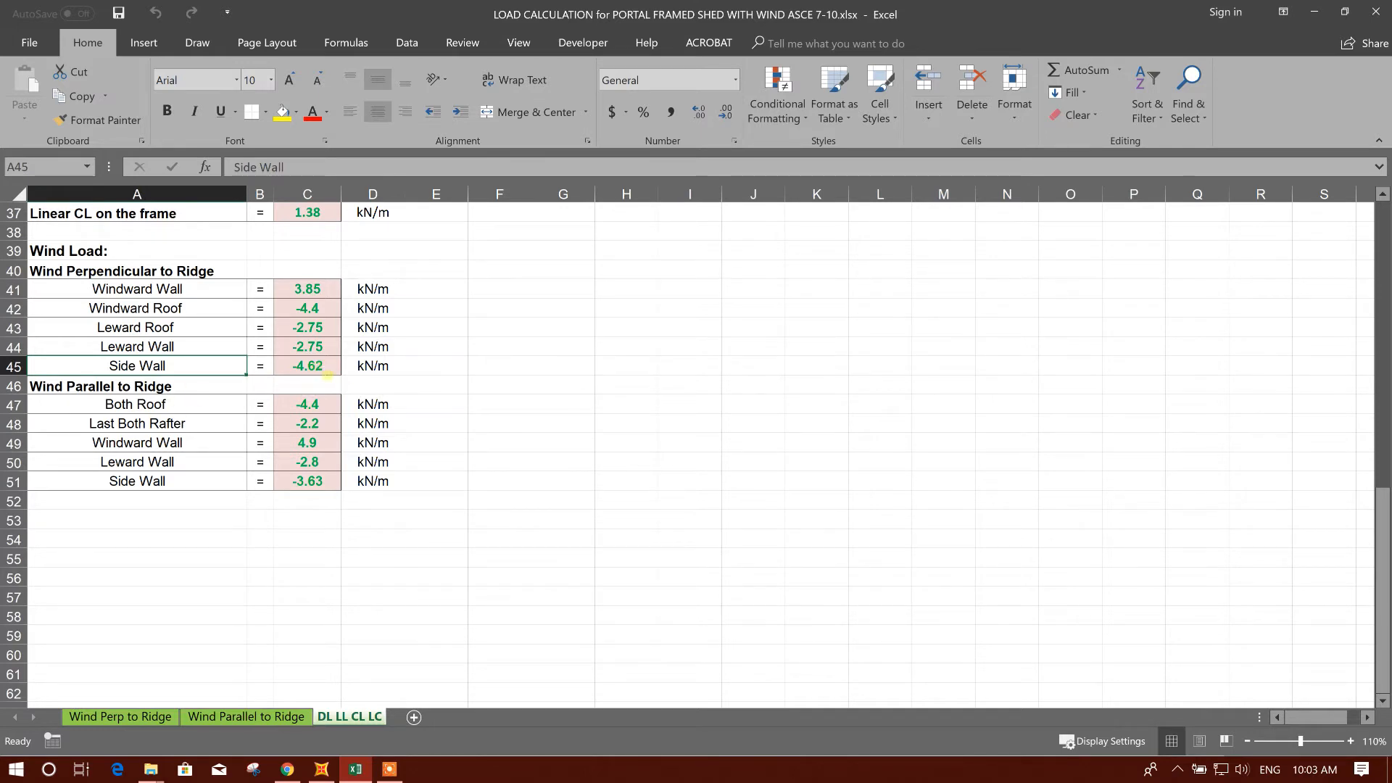
{"action": "left_click", "coordinate": [319, 770]}
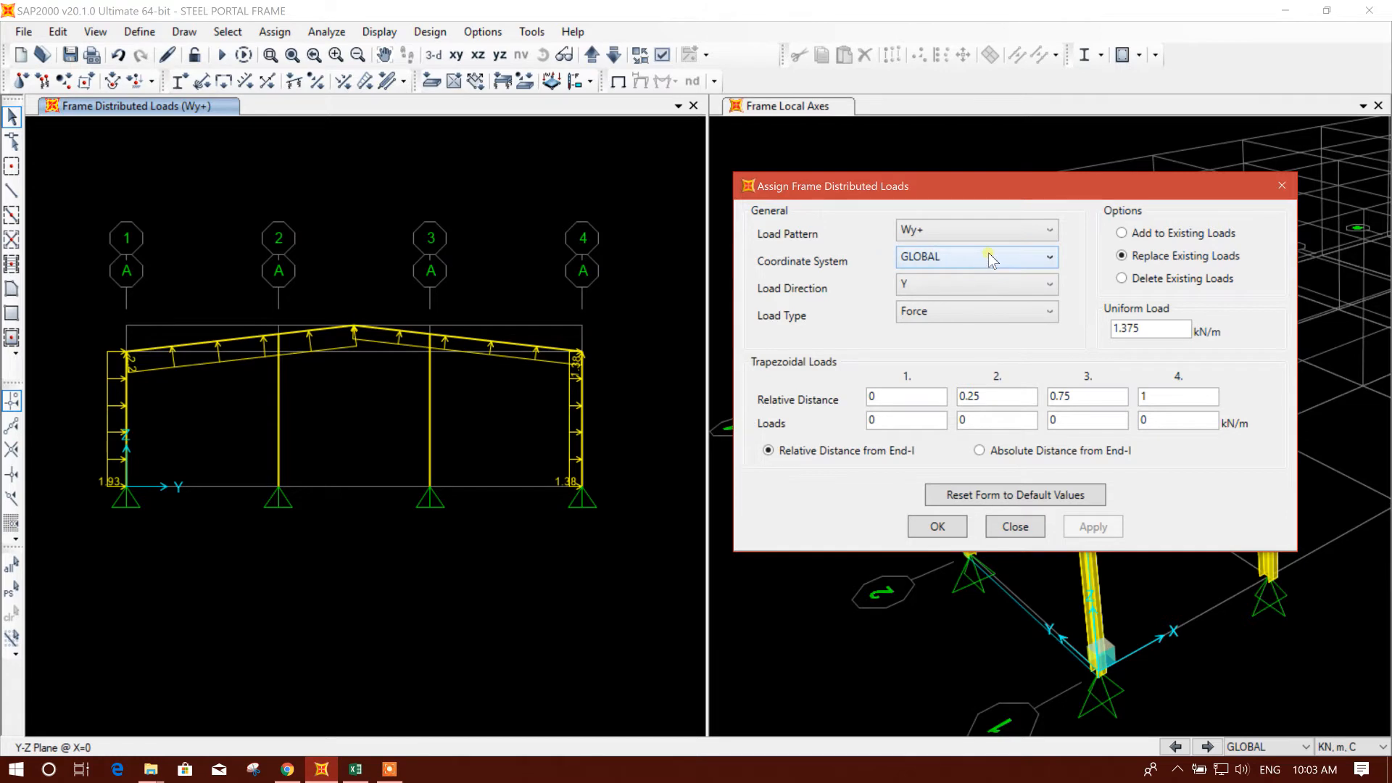
{"action": "left_click_drag", "start_coordinate": [451, 423], "coordinate": [242, 393]}
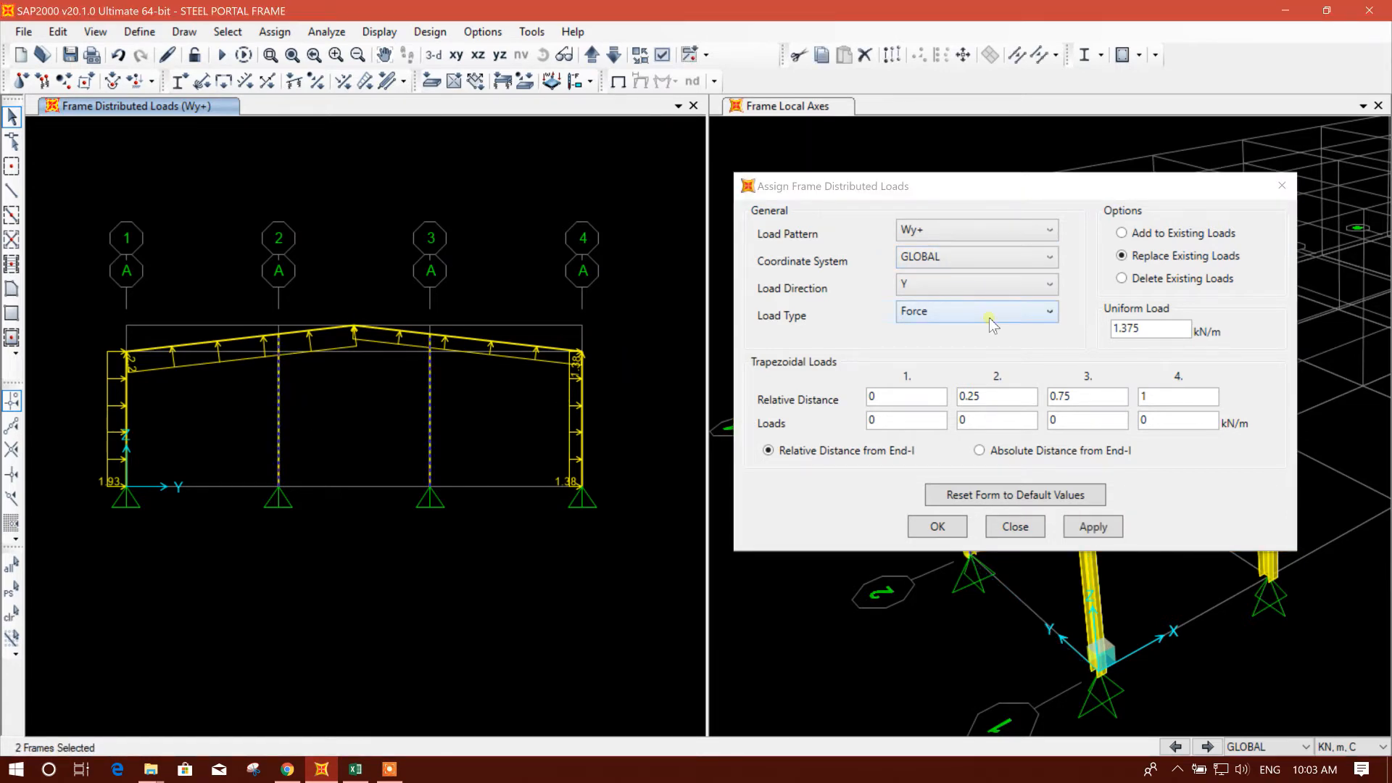
{"action": "left_click", "coordinate": [999, 337]}
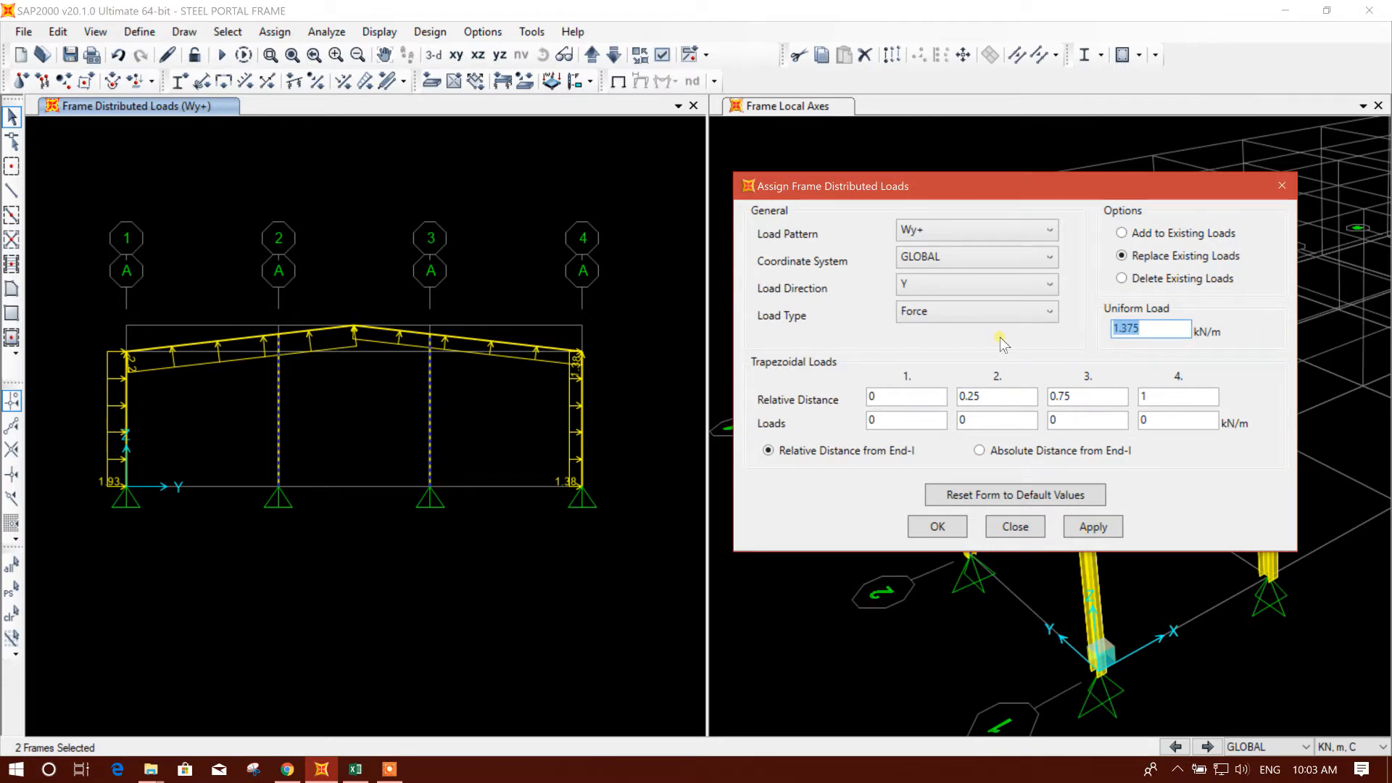
Move the load dialog aside and examine the end-wall columns against the global axes in the 3D view
{"action": "left_click_drag", "start_coordinate": [1150, 185], "coordinate": [778, 148]}
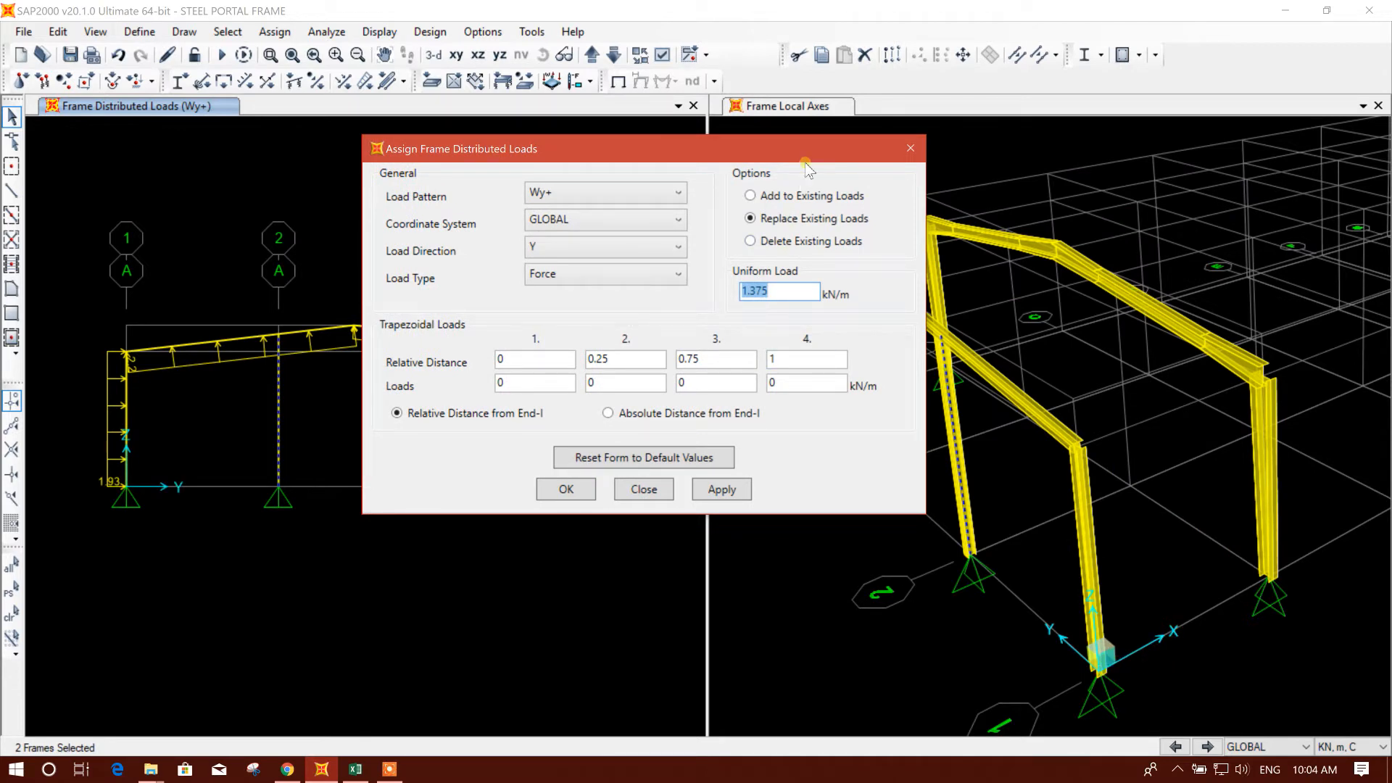
{"action": "left_click_drag", "start_coordinate": [801, 154], "coordinate": [577, 156]}
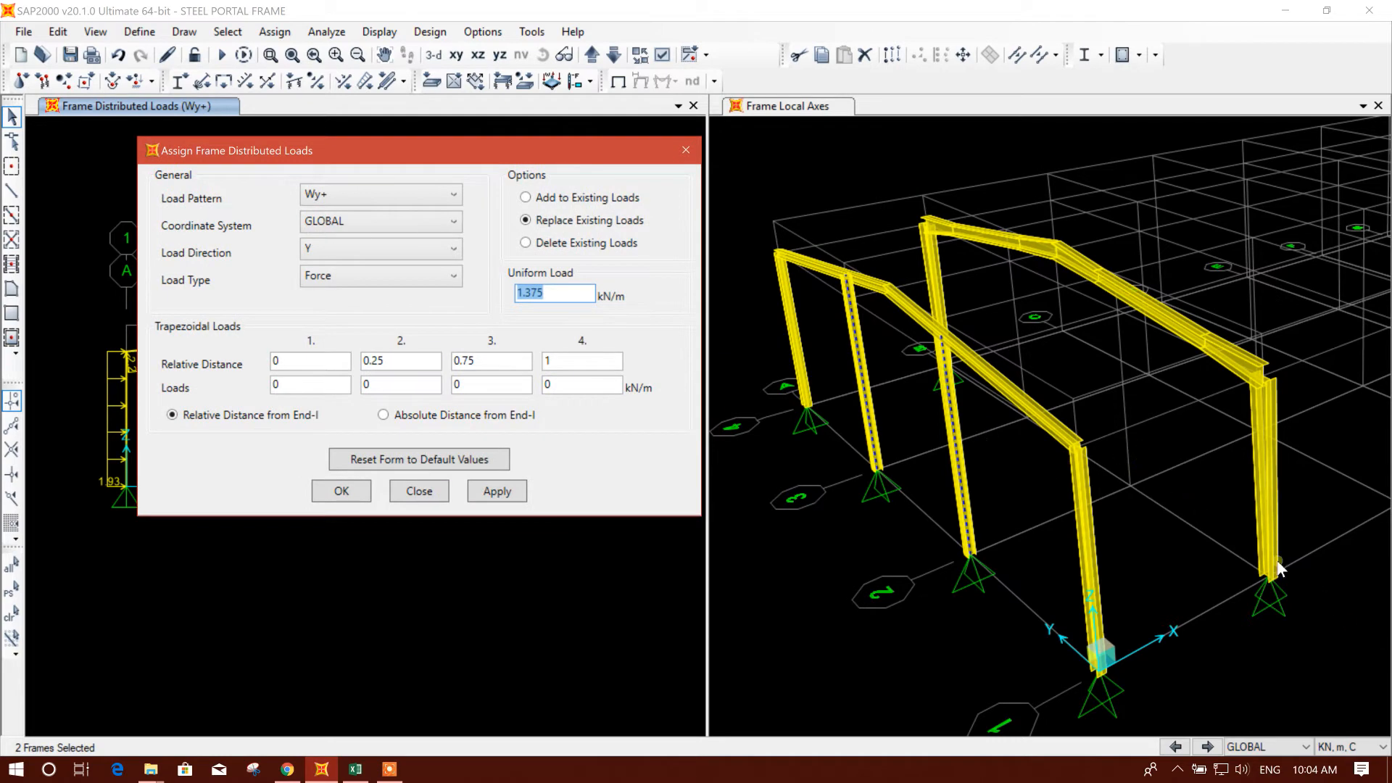
{"action": "middle_click_drag", "start_coordinate": [1201, 497], "coordinate": [1153, 484]}
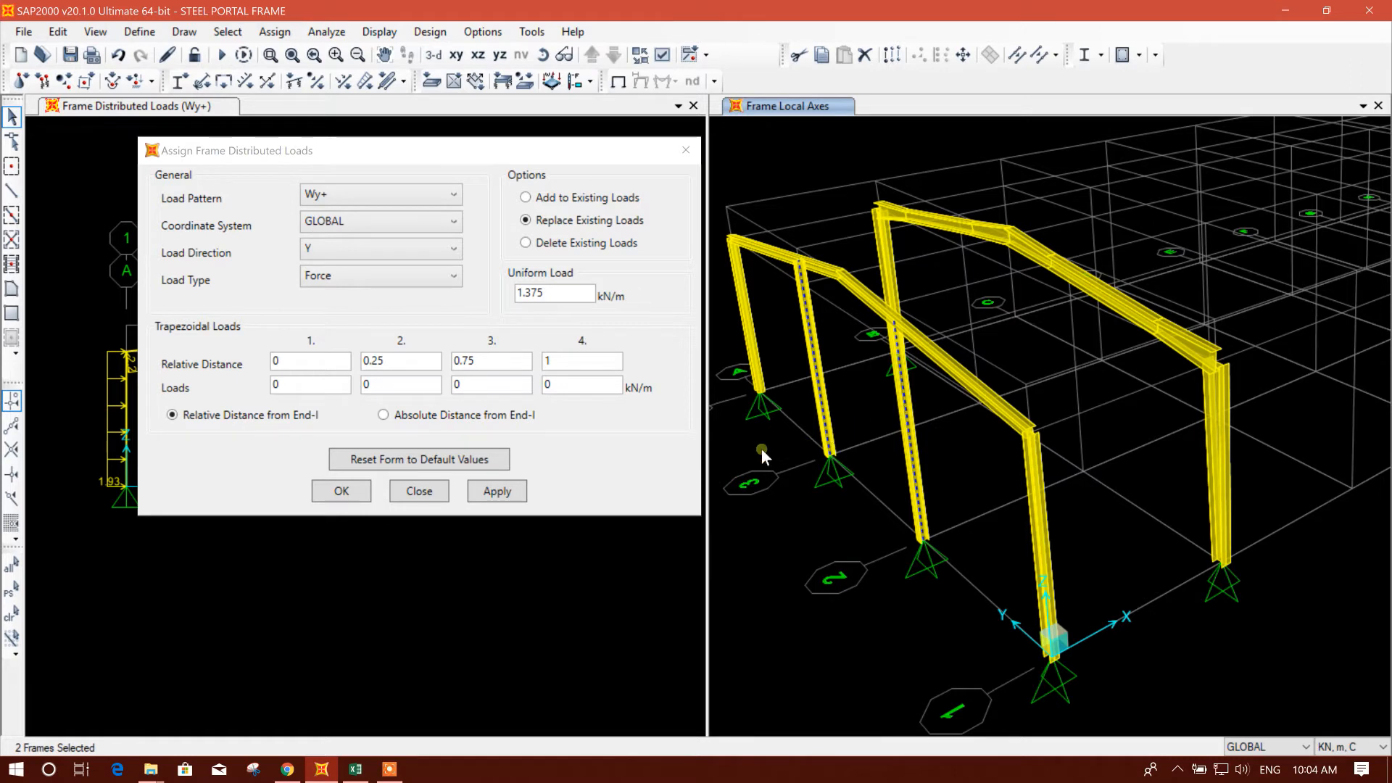
{"action": "left_click", "coordinate": [863, 138]}
{"action": "left_click", "coordinate": [1280, 181]}
{"action": "left_click_drag", "start_coordinate": [476, 149], "coordinate": [865, 12]}
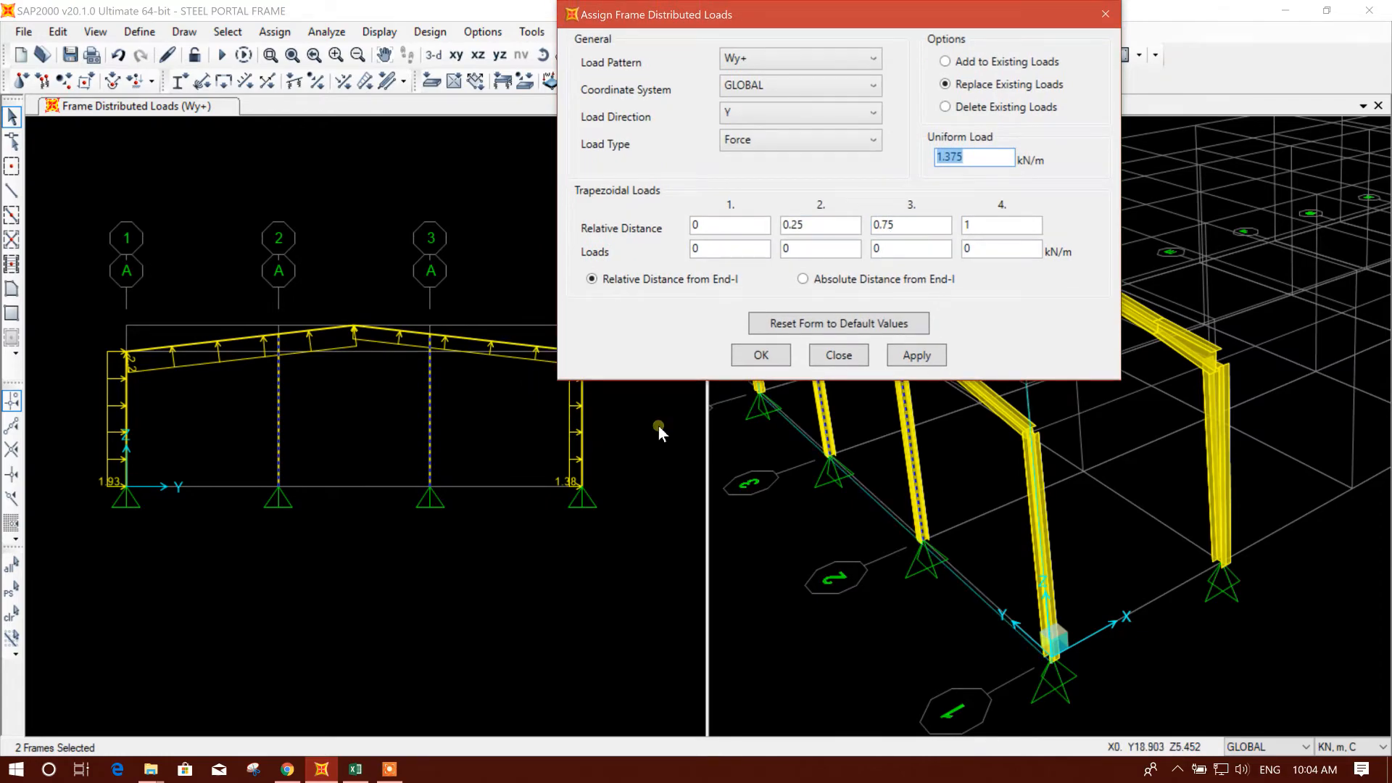
Recheck the side wall load in Excel and assign -4.62 kN/m in GLOBAL direction X for pattern Wy+ to the two intermediate grid A columns
{"action": "left_click", "coordinate": [355, 770]}
{"action": "left_click", "coordinate": [356, 770]}
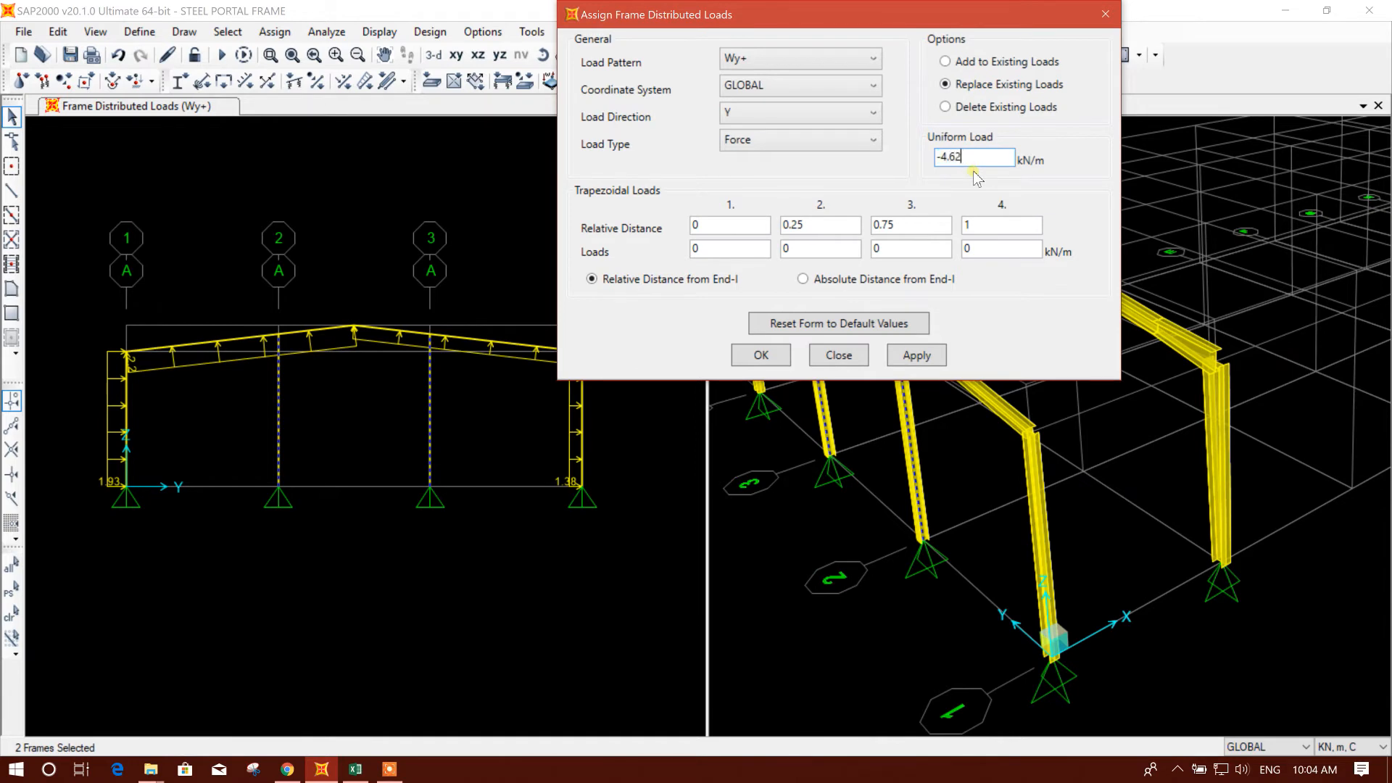
{"action": "left_click", "coordinate": [873, 113]}
{"action": "left_click", "coordinate": [769, 136]}
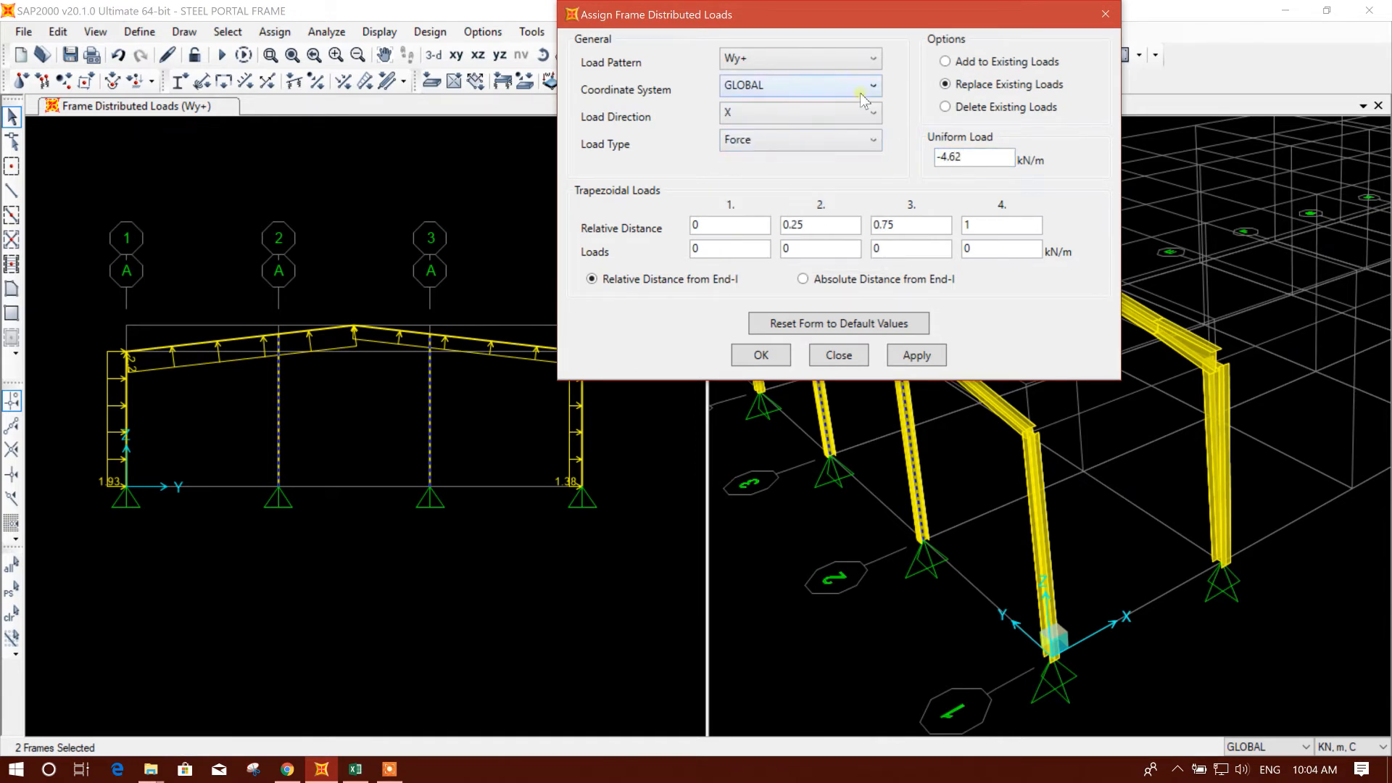
{"action": "left_click_drag", "start_coordinate": [920, 15], "coordinate": [790, 34]}
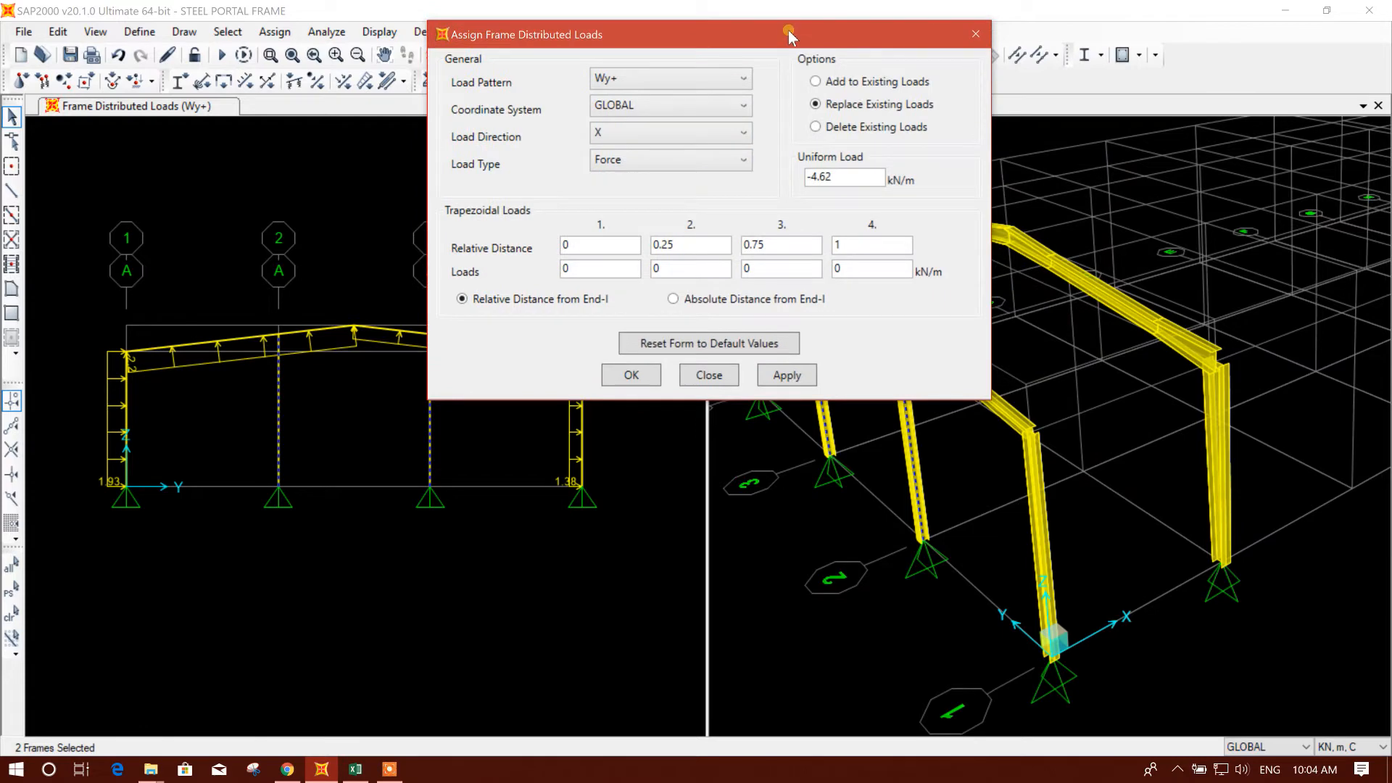
{"action": "left_click", "coordinate": [782, 373]}
Set the 3D window's view type to Standard so the Wy+ load diagrams can be checked
{"action": "left_click_drag", "start_coordinate": [686, 37], "coordinate": [341, 116]}
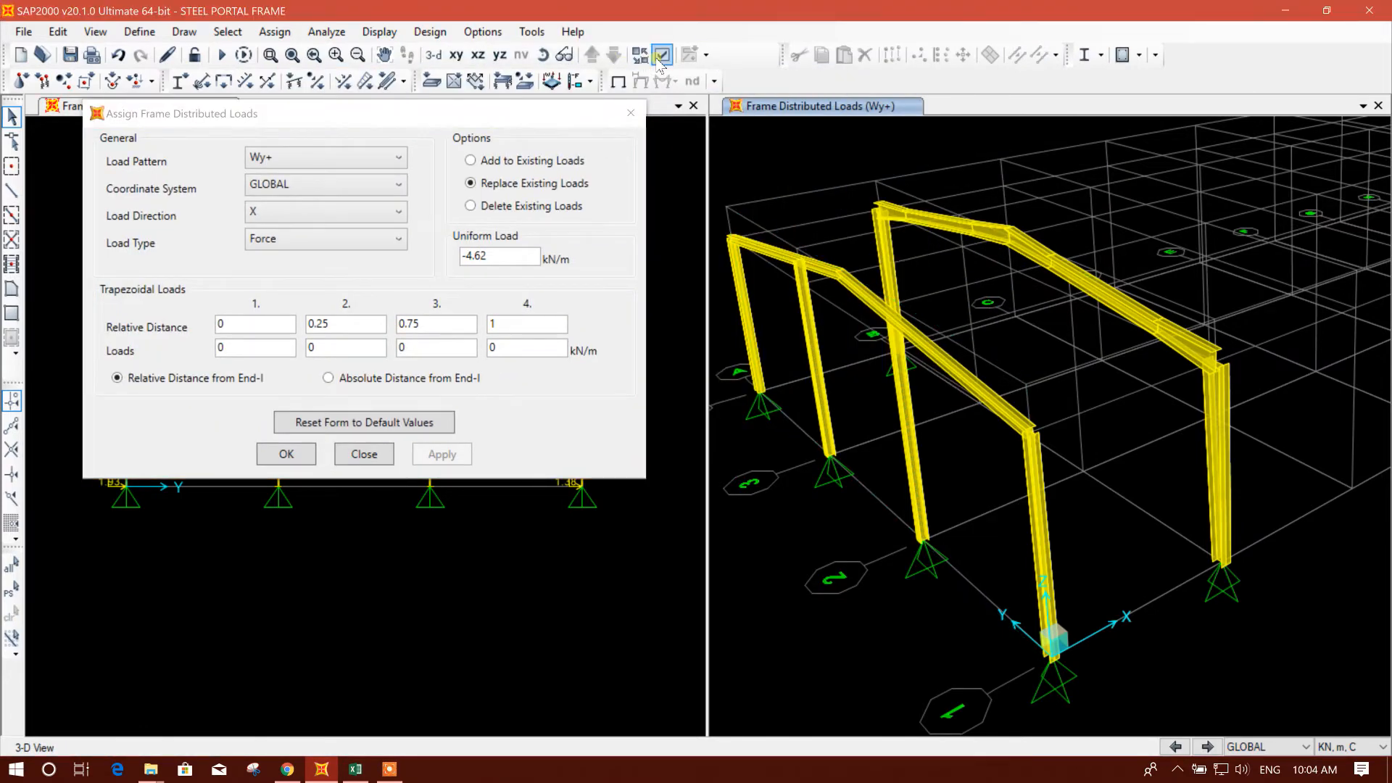
{"action": "left_click", "coordinate": [616, 82]}
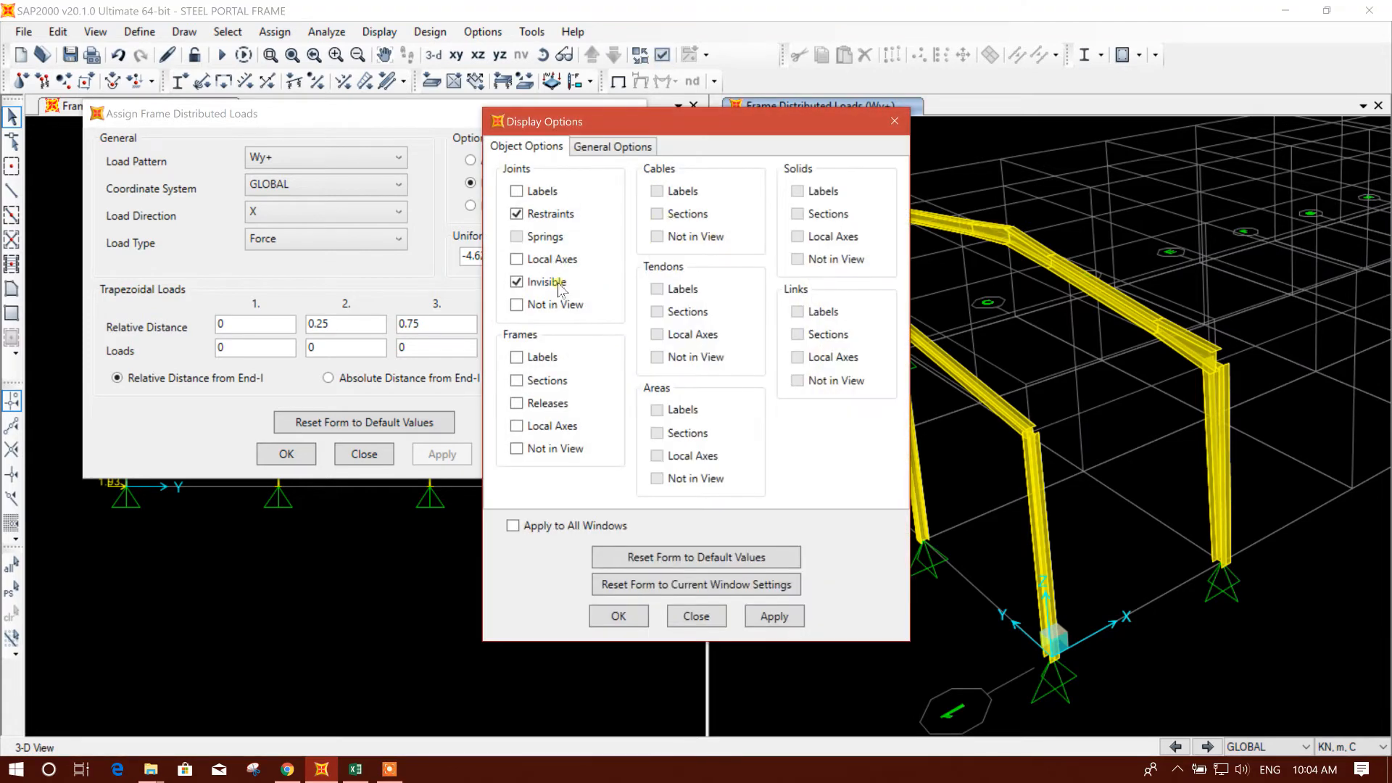
{"action": "left_click", "coordinate": [611, 147]}
{"action": "left_click", "coordinate": [760, 619]}
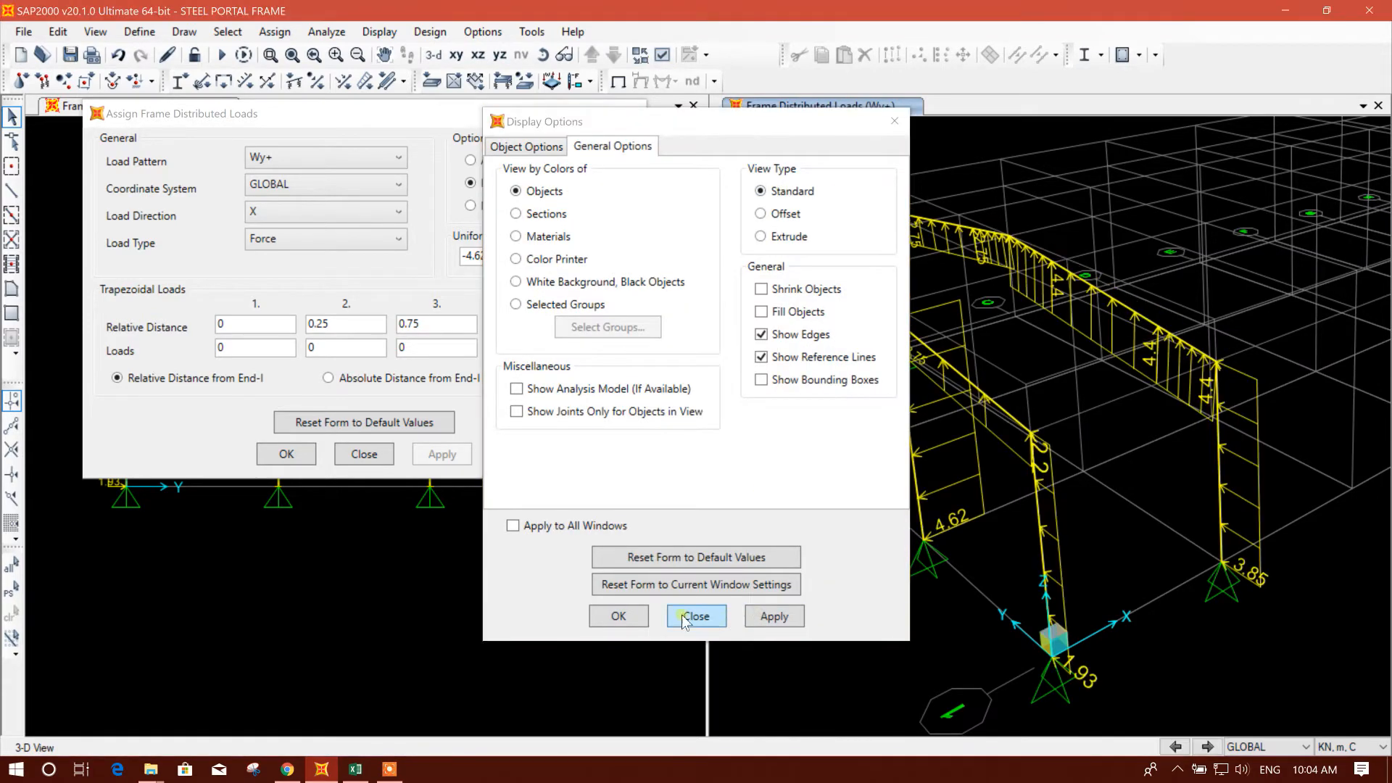
{"action": "left_click", "coordinate": [695, 616]}
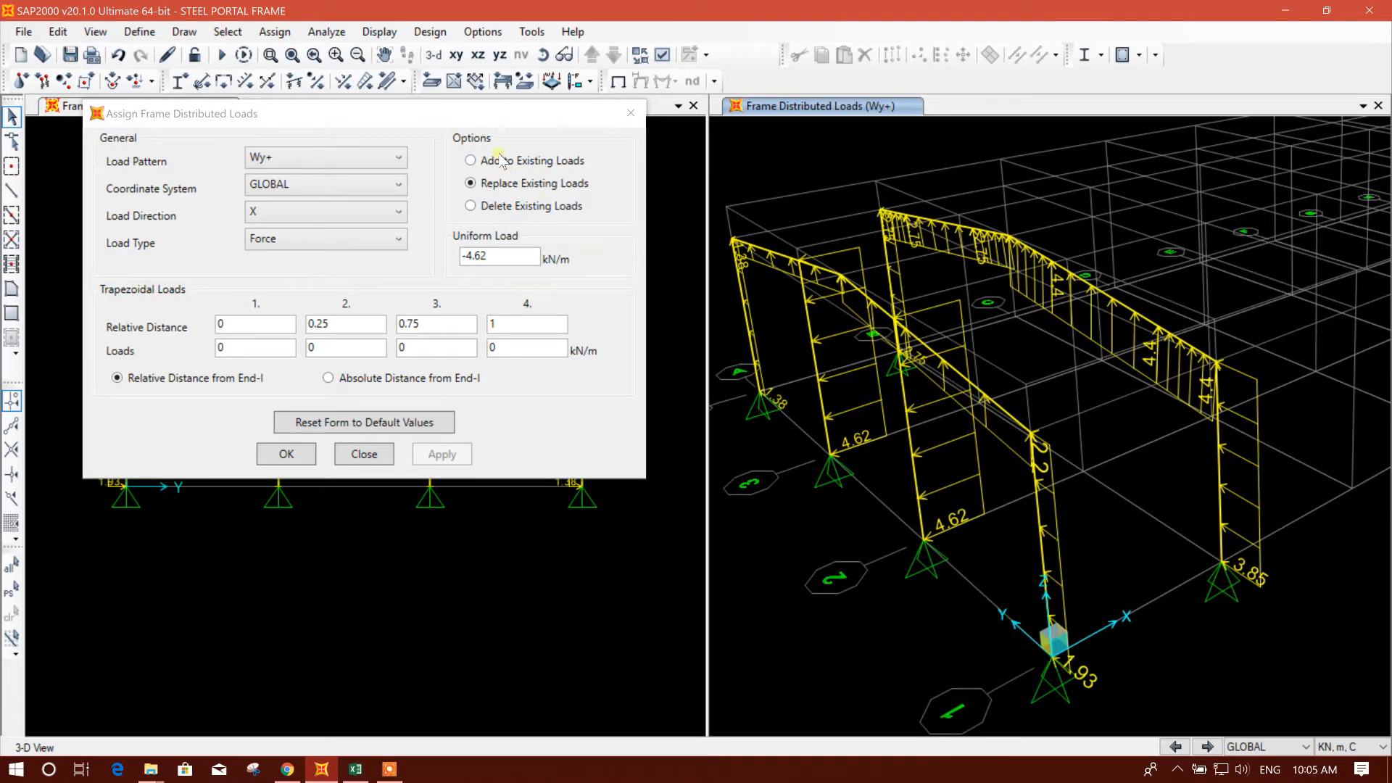
Add half of -4.62 kN/m in GLOBAL direction X to the existing Wy+ loads on the two outer grid A columns
{"action": "left_click_drag", "start_coordinate": [499, 121], "coordinate": [1080, 100]}
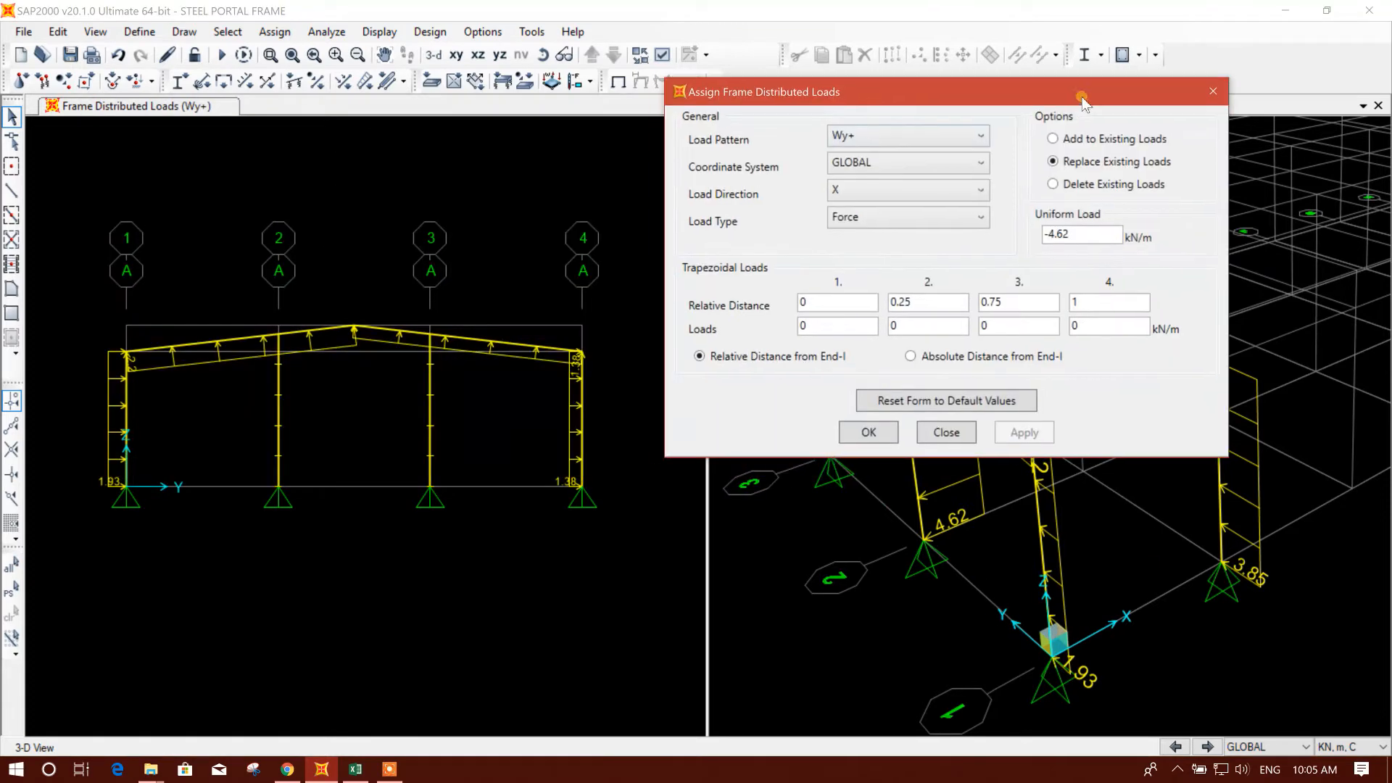
{"action": "left_click", "coordinate": [127, 423]}
{"action": "left_click", "coordinate": [584, 429]}
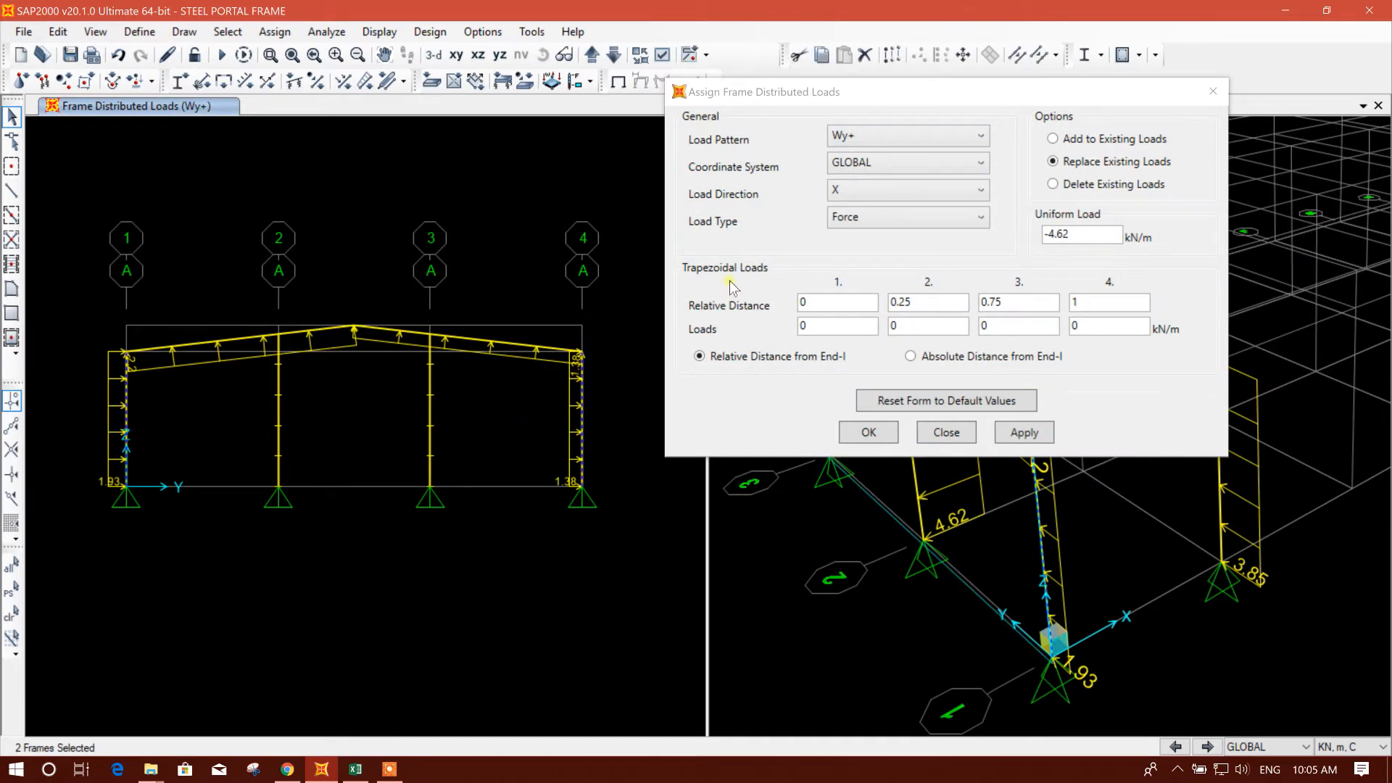
{"action": "left_click_drag", "start_coordinate": [901, 103], "coordinate": [818, 93]}
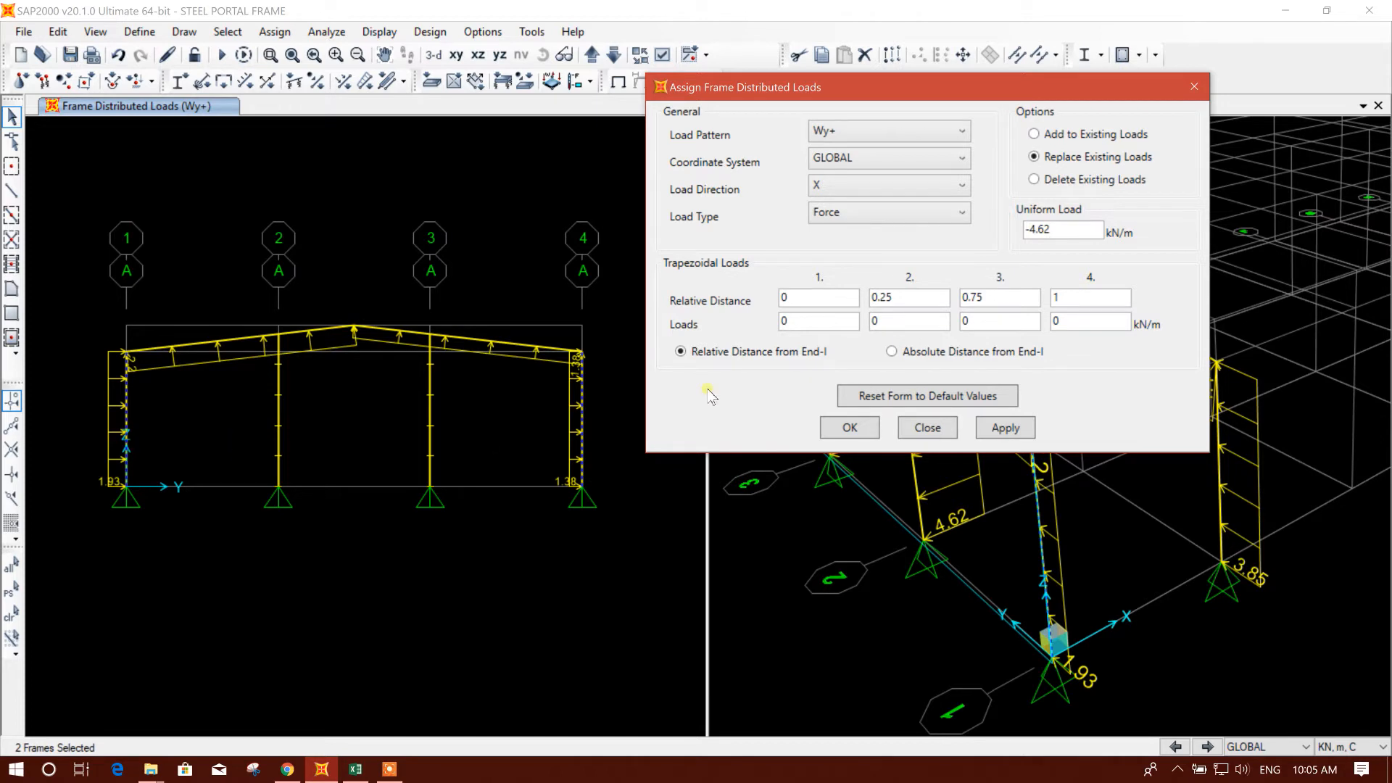
{"action": "left_click", "coordinate": [1068, 232]}
{"action": "type", "text": "/2"}
{"action": "left_click_drag", "start_coordinate": [1007, 92], "coordinate": [763, 35]}
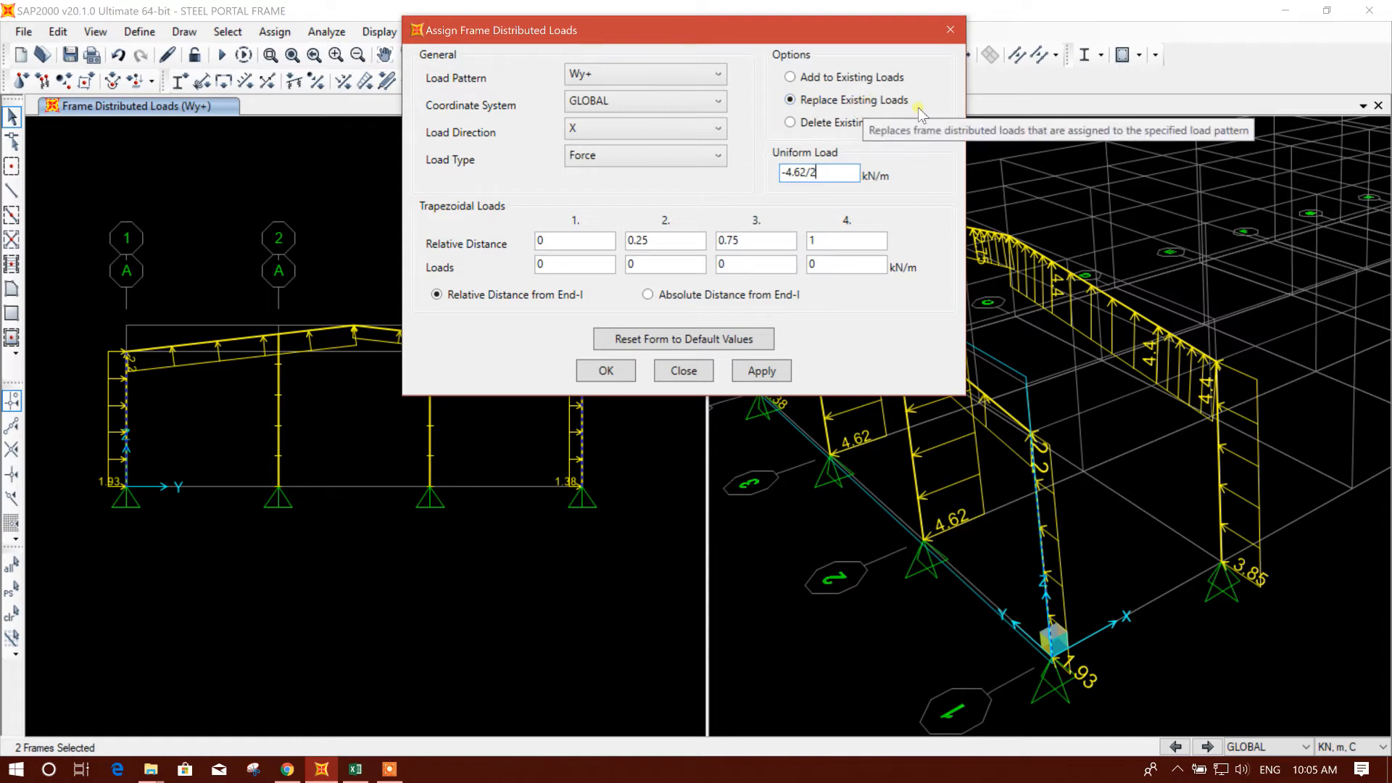
{"action": "left_click", "coordinate": [844, 78]}
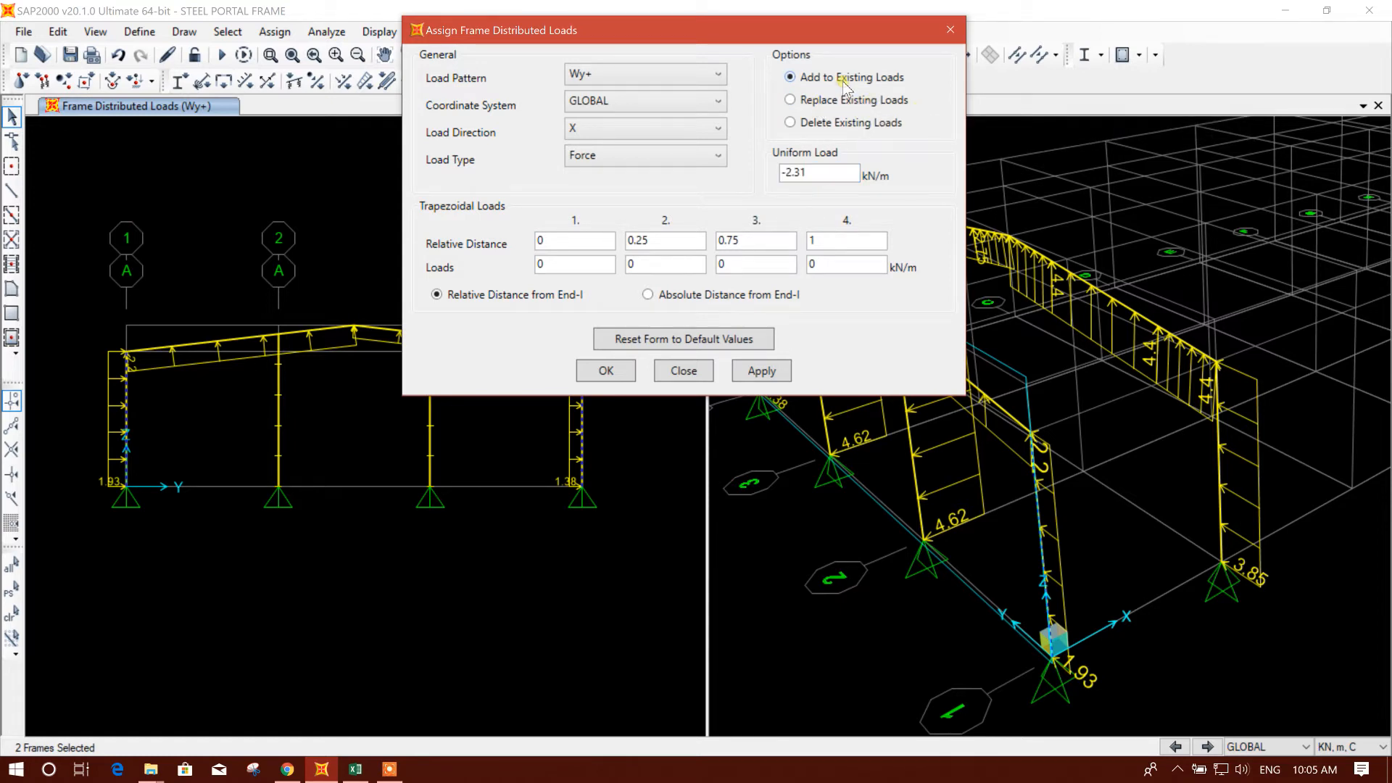
{"action": "left_click", "coordinate": [761, 370]}
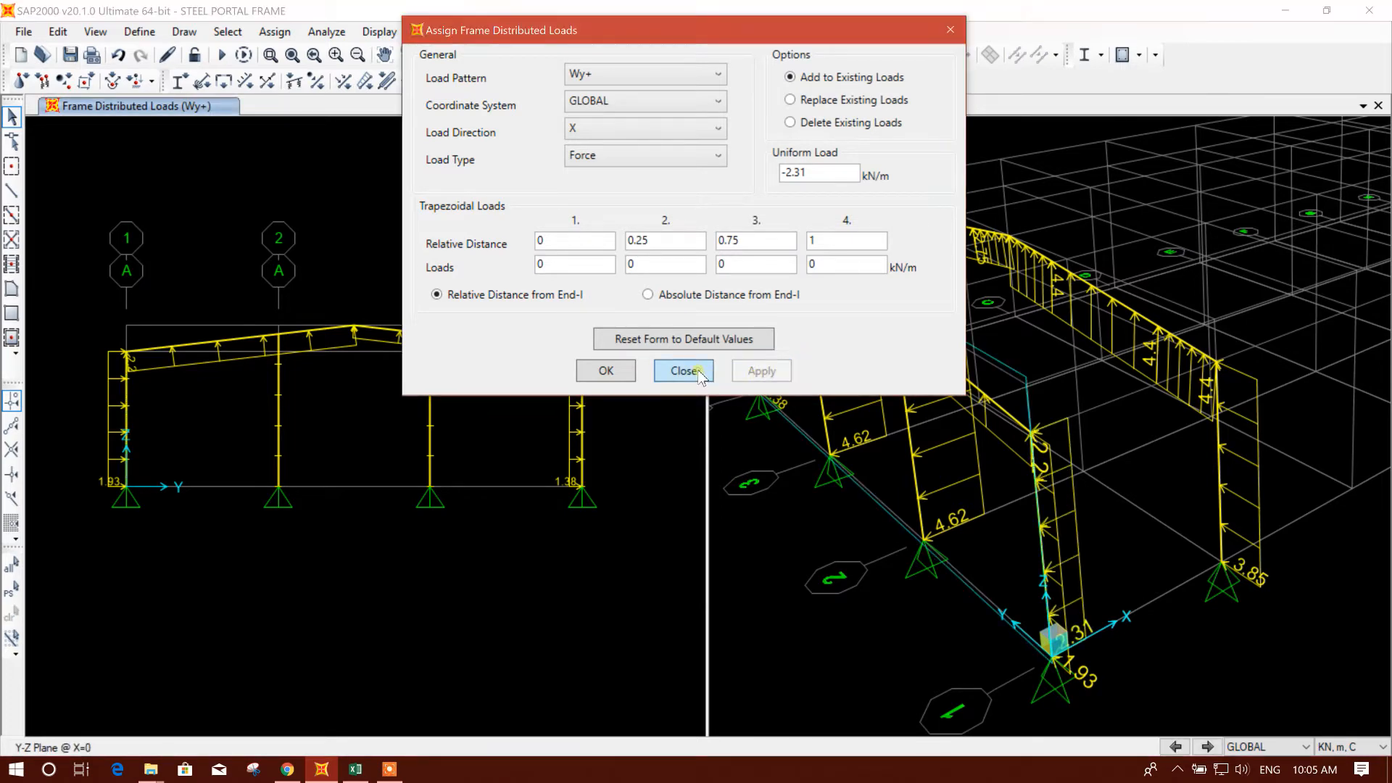
{"action": "left_click", "coordinate": [684, 371]}
Examine the Wy+ load diagrams on the grid A end frame in the 3D and elevation views
{"action": "middle_click_drag", "start_coordinate": [1081, 640], "coordinate": [1098, 565]}
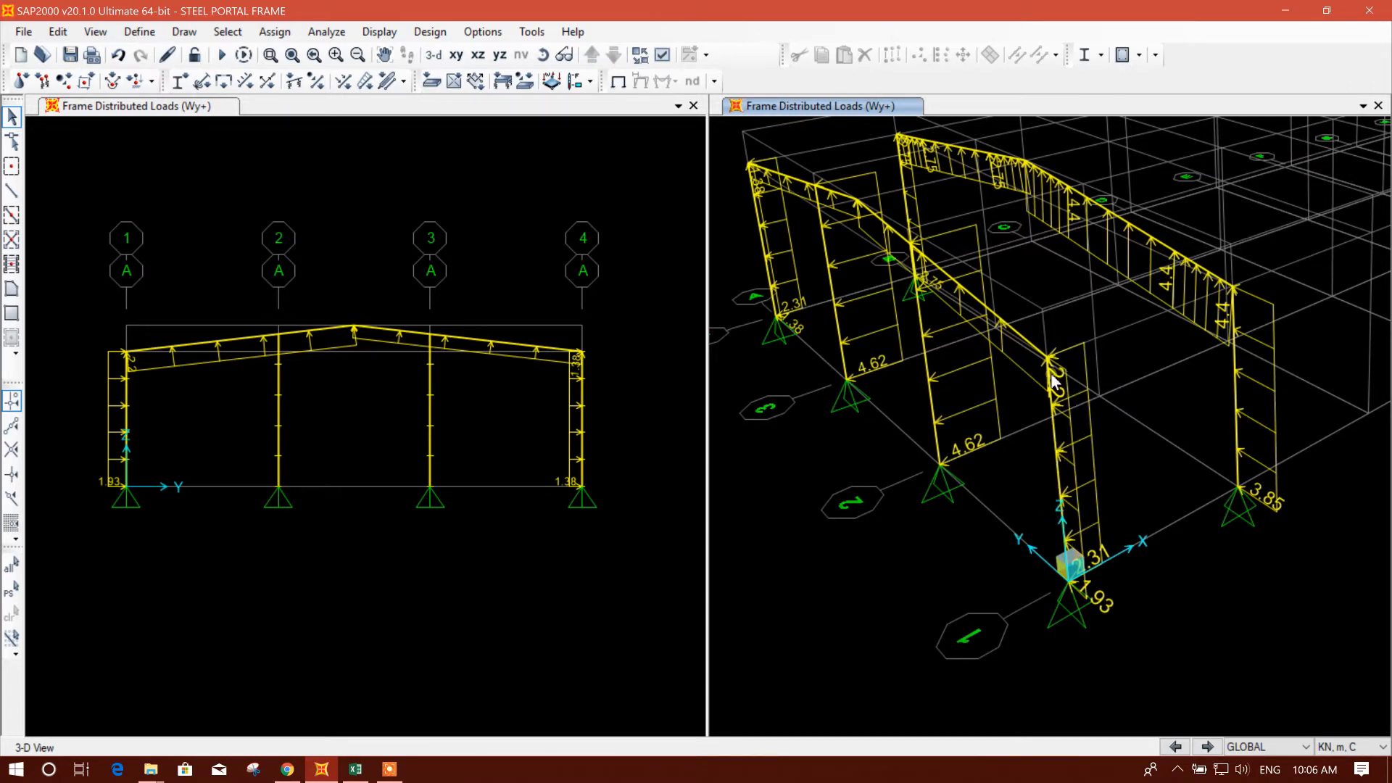
{"action": "middle_click_drag", "start_coordinate": [1064, 399], "coordinate": [1073, 447], "text": "shift"}
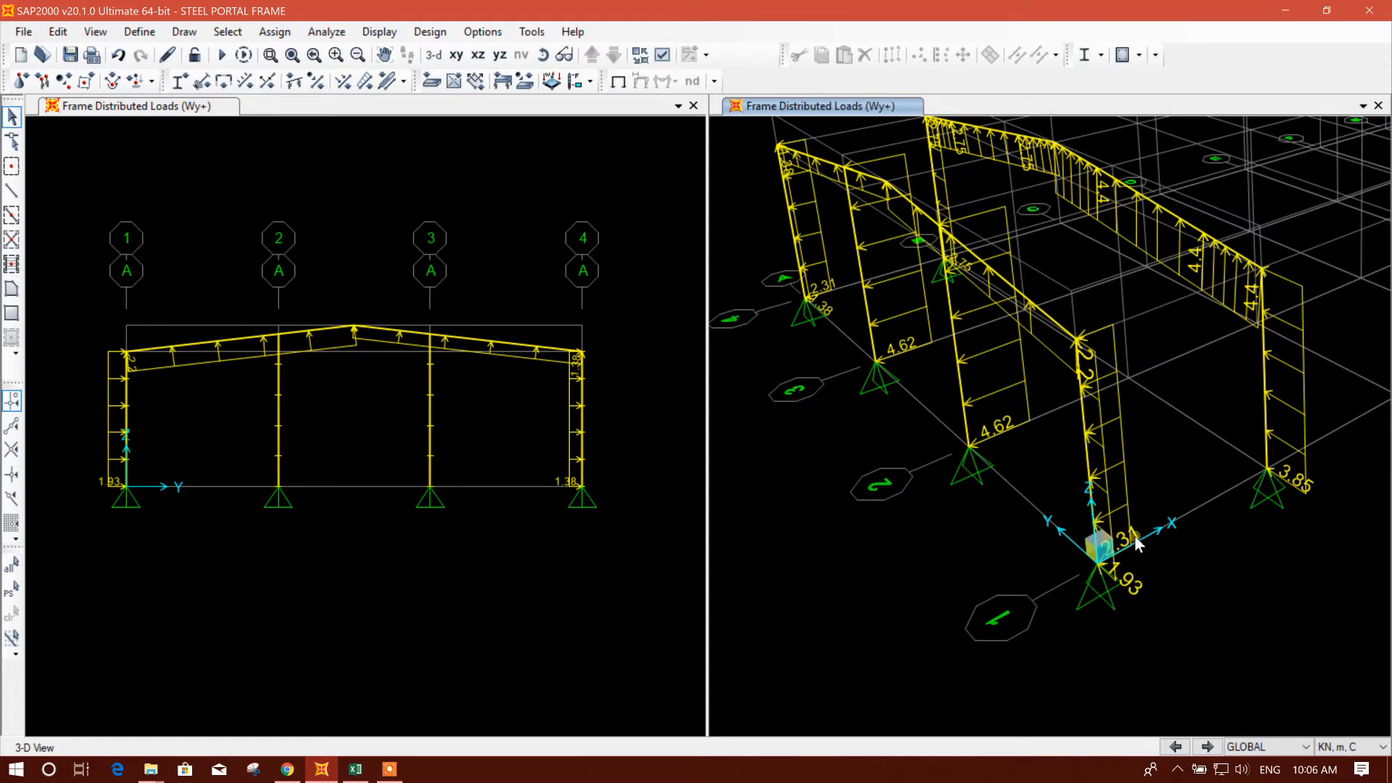
{"action": "left_click", "coordinate": [555, 485]}
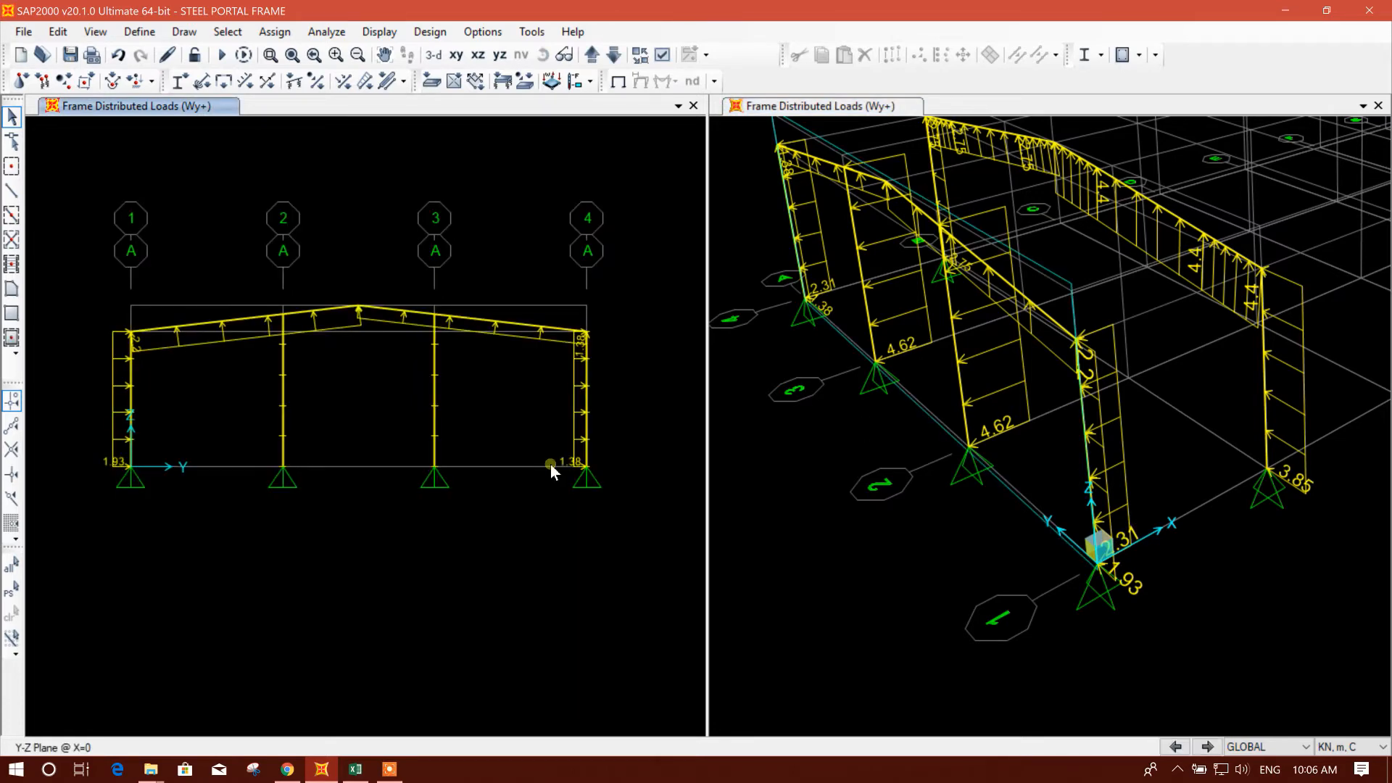
{"action": "middle_click_drag", "start_coordinate": [1004, 420], "coordinate": [1006, 464]}
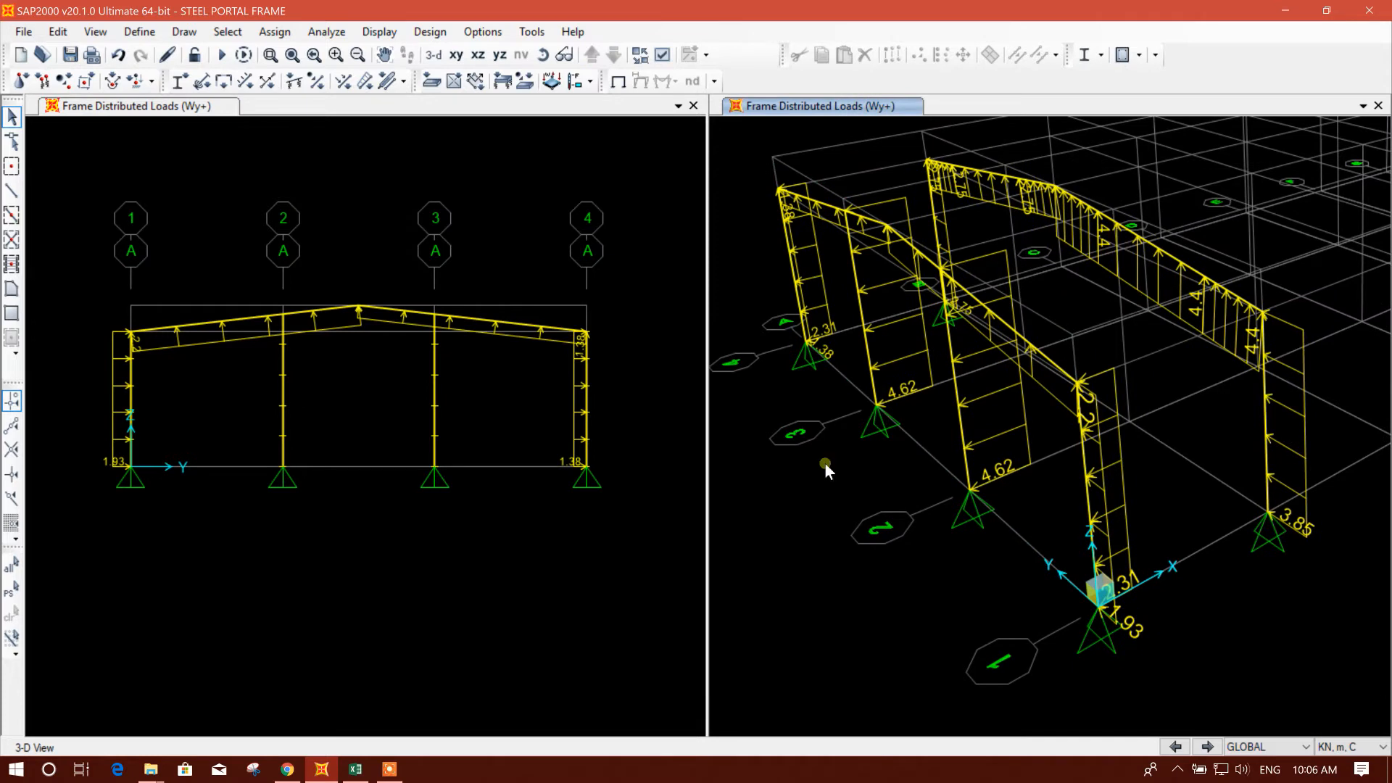
{"action": "middle_click_drag", "start_coordinate": [637, 522], "coordinate": [616, 543]}
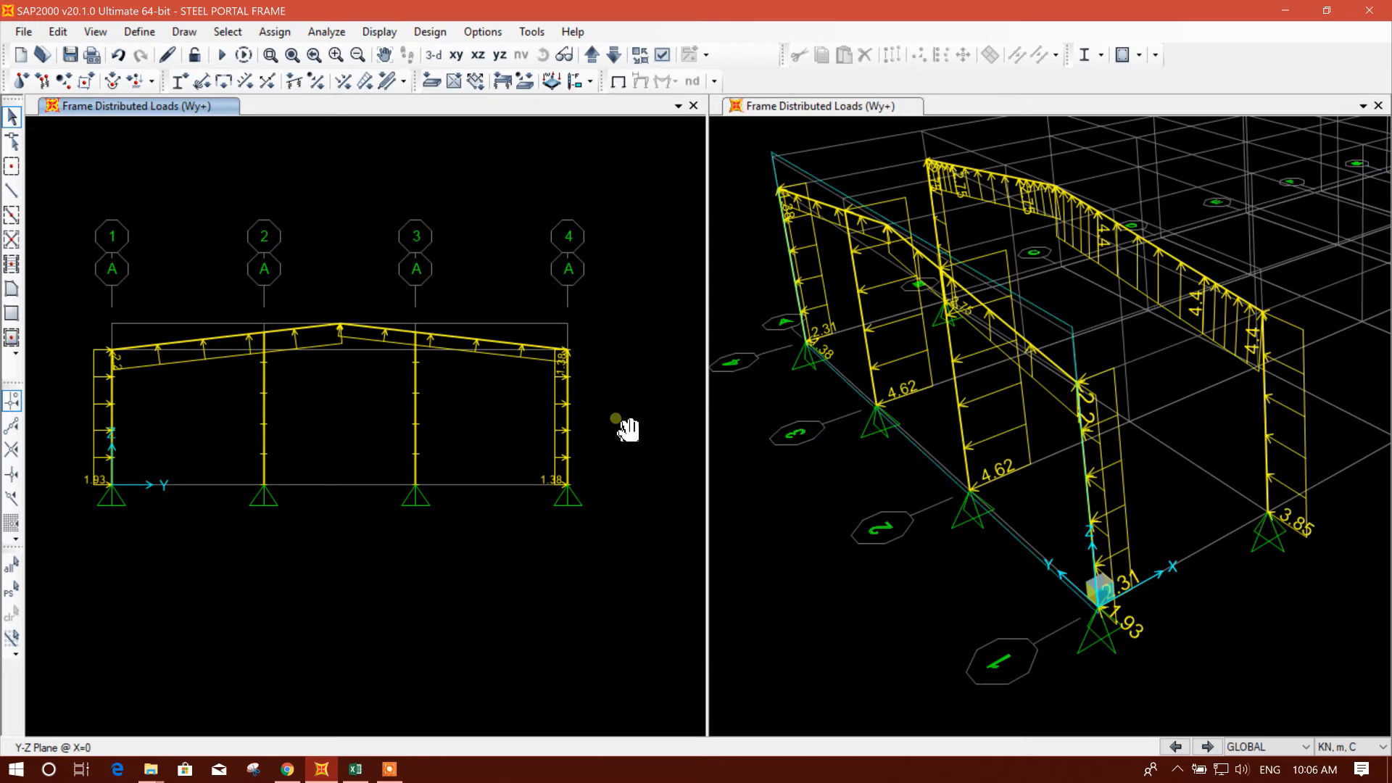
{"action": "middle_click_drag", "start_coordinate": [615, 420], "coordinate": [611, 428]}
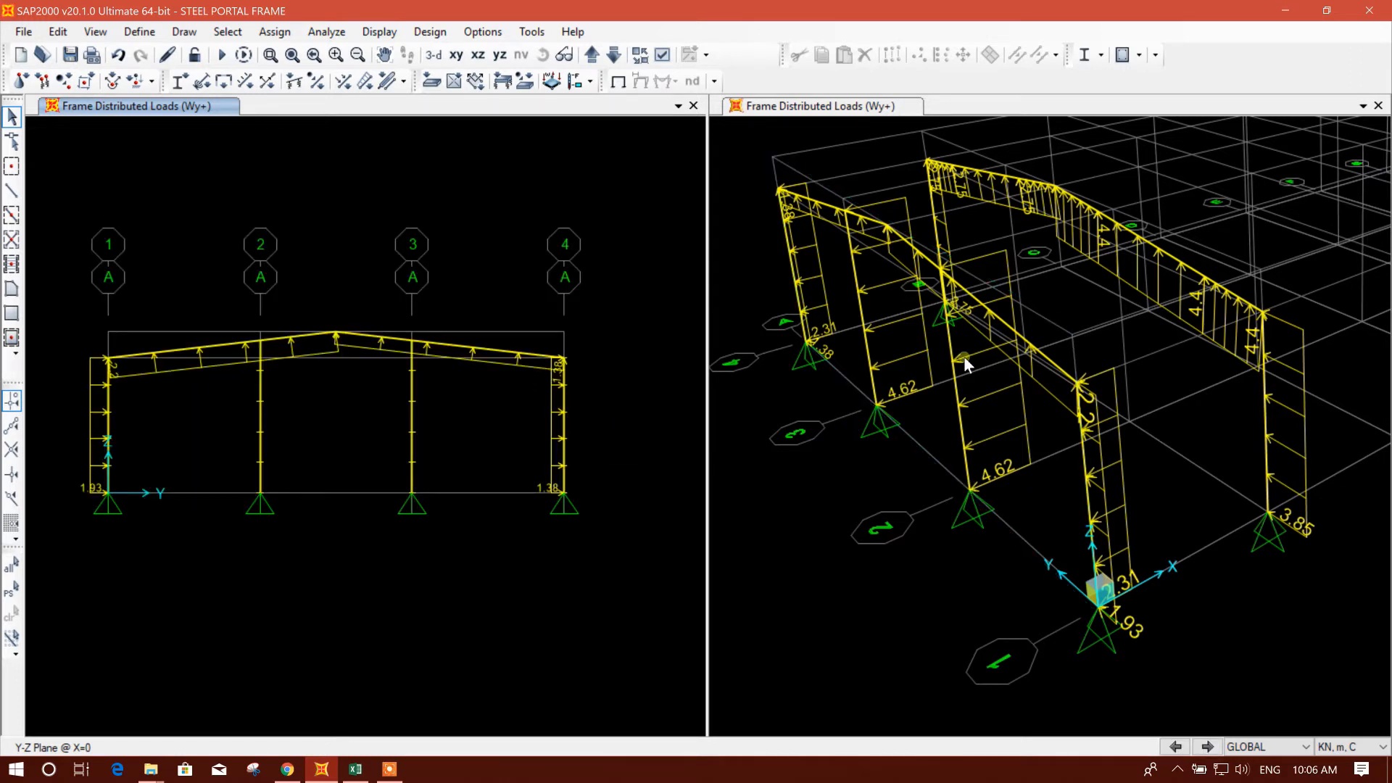
{"action": "middle_click_drag", "start_coordinate": [477, 442], "coordinate": [515, 445]}
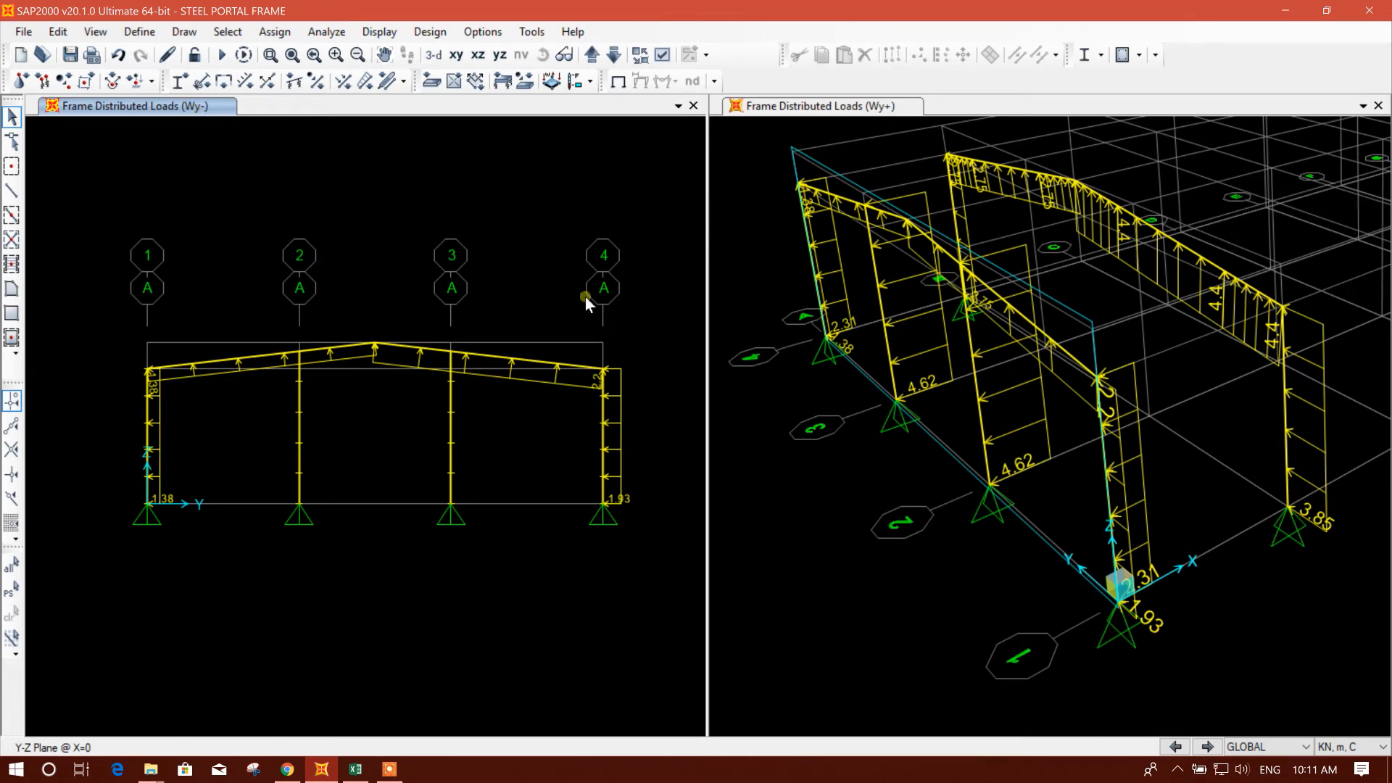
Cycle the grid A elevation through the neighbouring load patterns to compare the Wy+, Wy- and DEAD distributed loads
{"action": "middle_click_drag", "start_coordinate": [585, 298], "coordinate": [575, 298]}
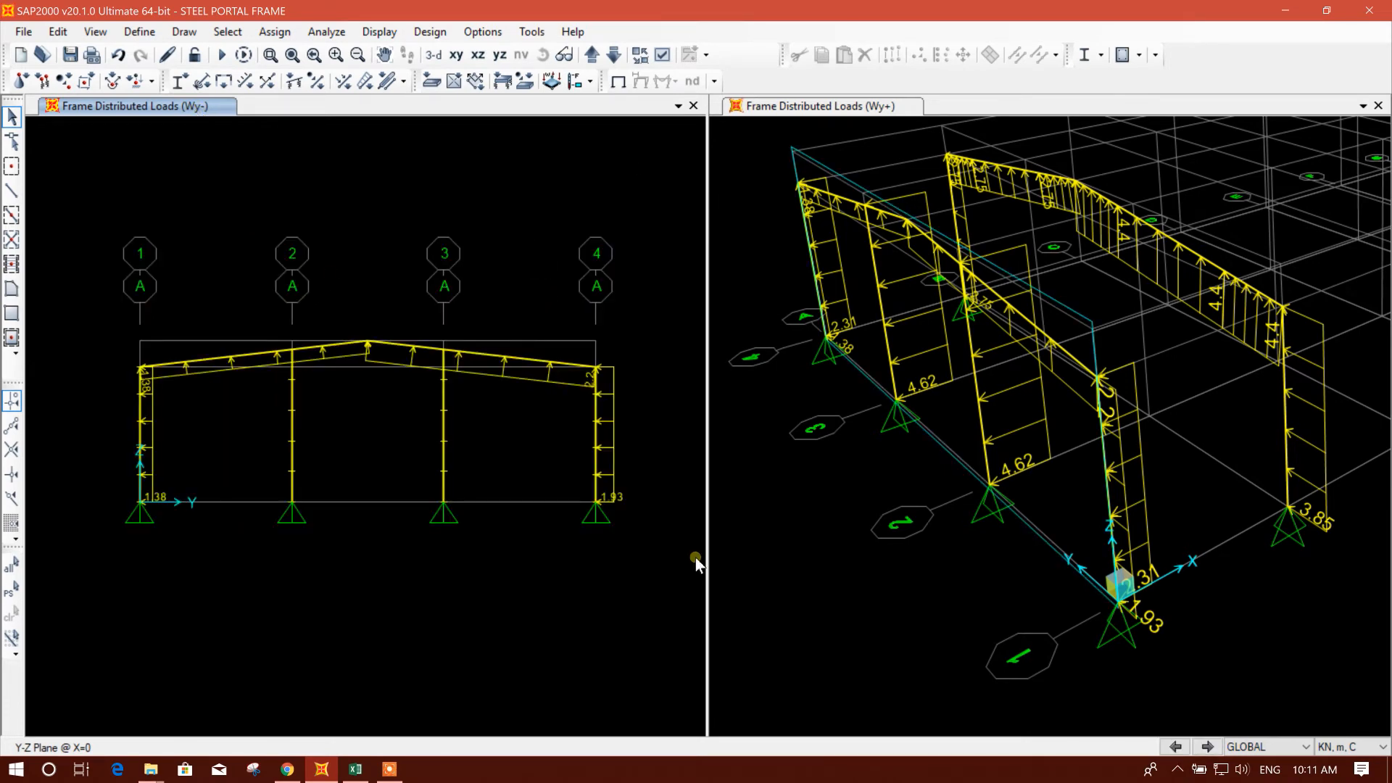
{"action": "left_click", "coordinate": [1178, 748]}
{"action": "left_click", "coordinate": [191, 222]}
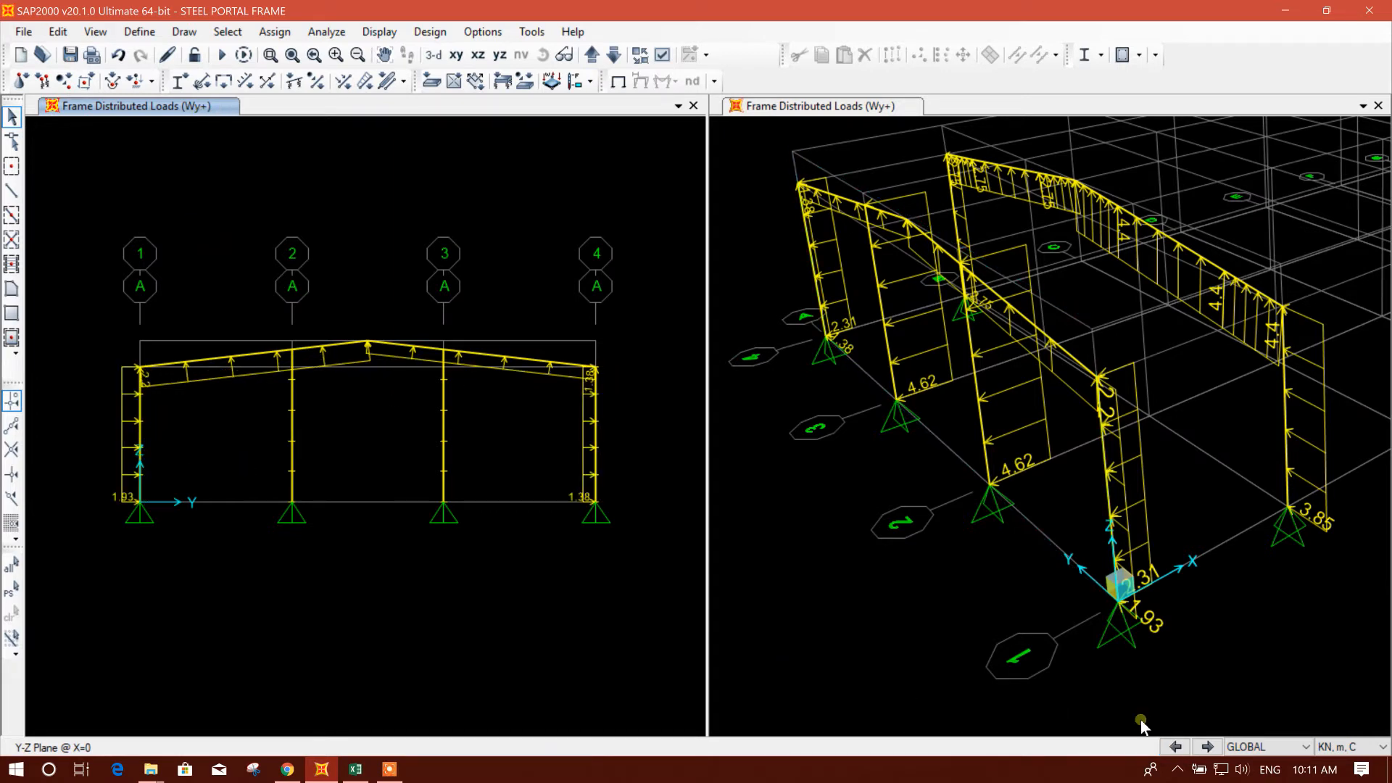
{"action": "left_click", "coordinate": [1207, 748]}
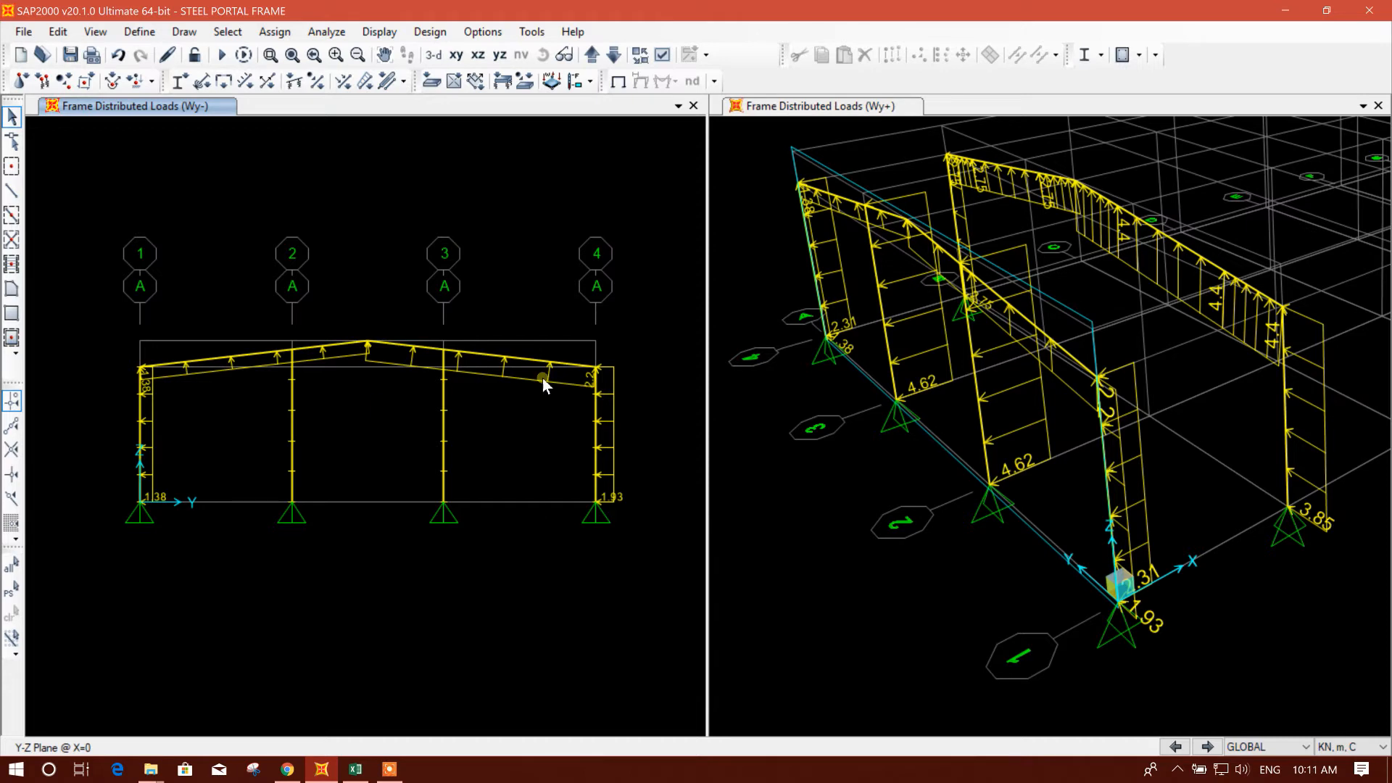
{"action": "left_click", "coordinate": [1208, 747]}
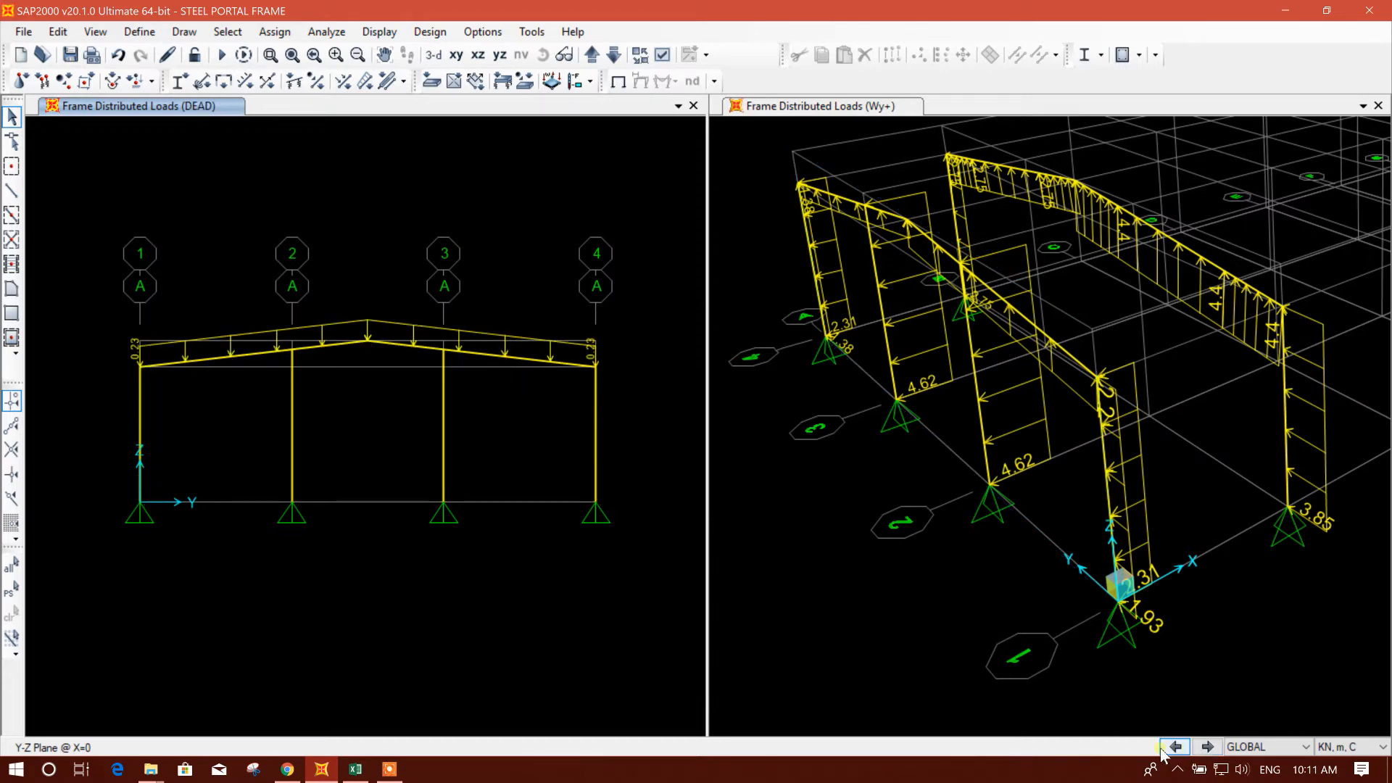
{"action": "left_click", "coordinate": [1176, 748]}
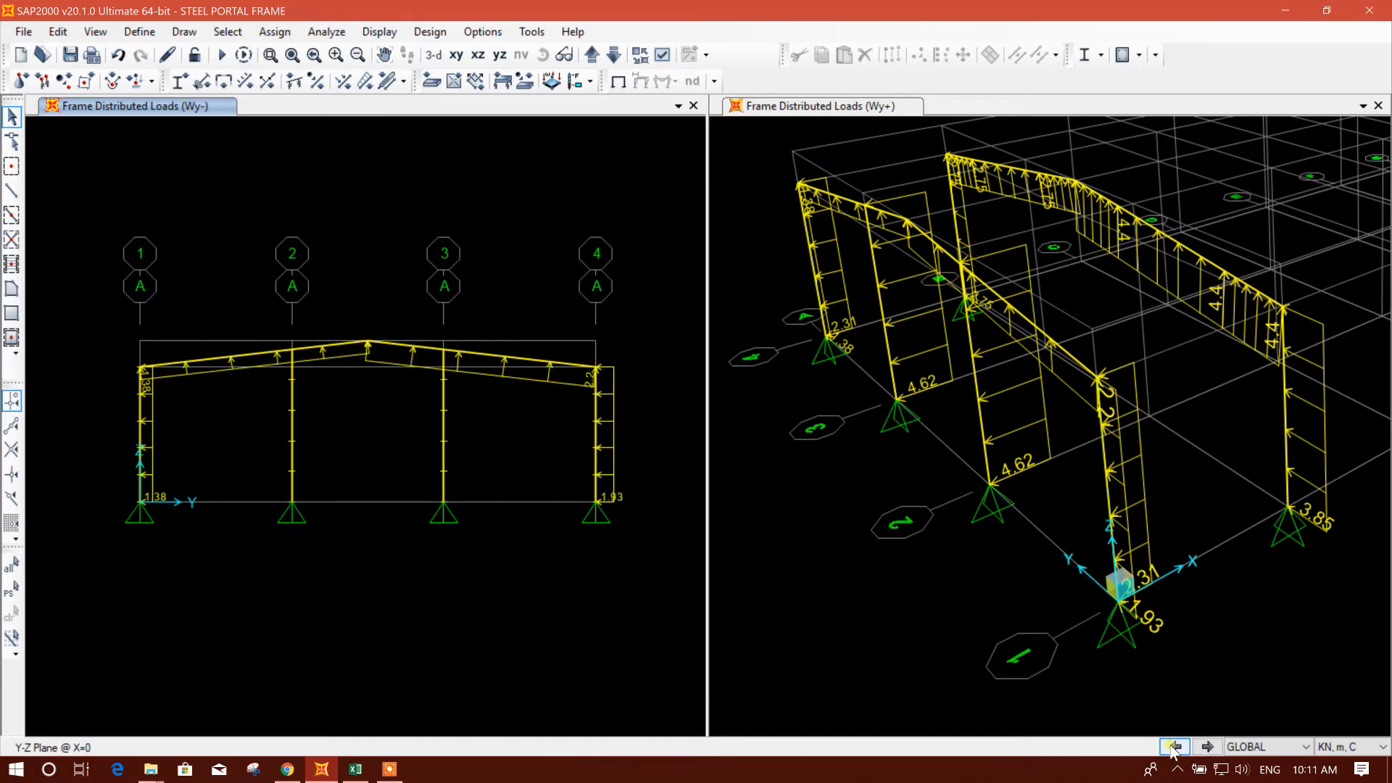
{"action": "left_click", "coordinate": [1178, 747]}
{"action": "left_click", "coordinate": [1210, 750]}
{"action": "left_click", "coordinate": [1178, 749]}
Move the elevation view to the grid B frame and compare its Wy- and Wy+ distributed loads
{"action": "middle_click_drag", "start_coordinate": [593, 307], "coordinate": [576, 303]}
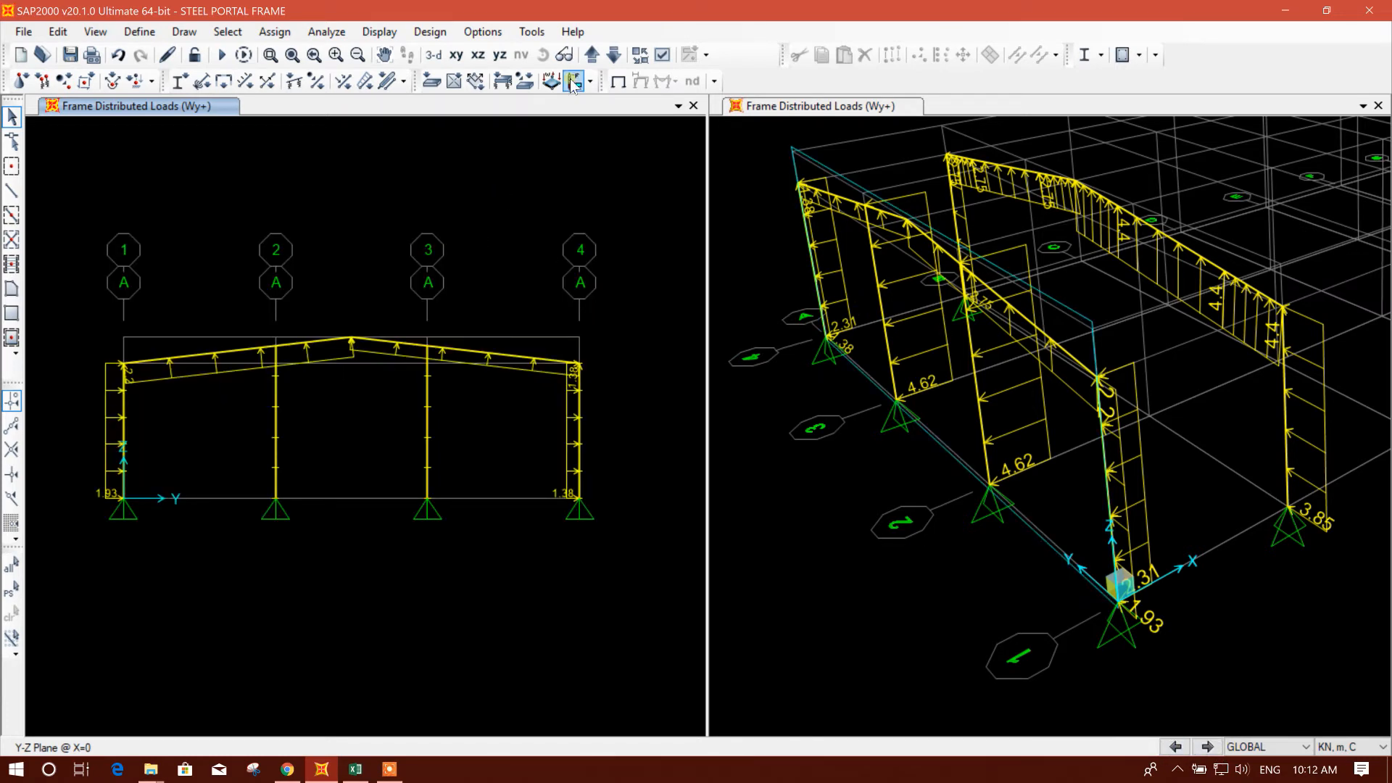
{"action": "left_click", "coordinate": [592, 55]}
{"action": "left_click", "coordinate": [1204, 749]}
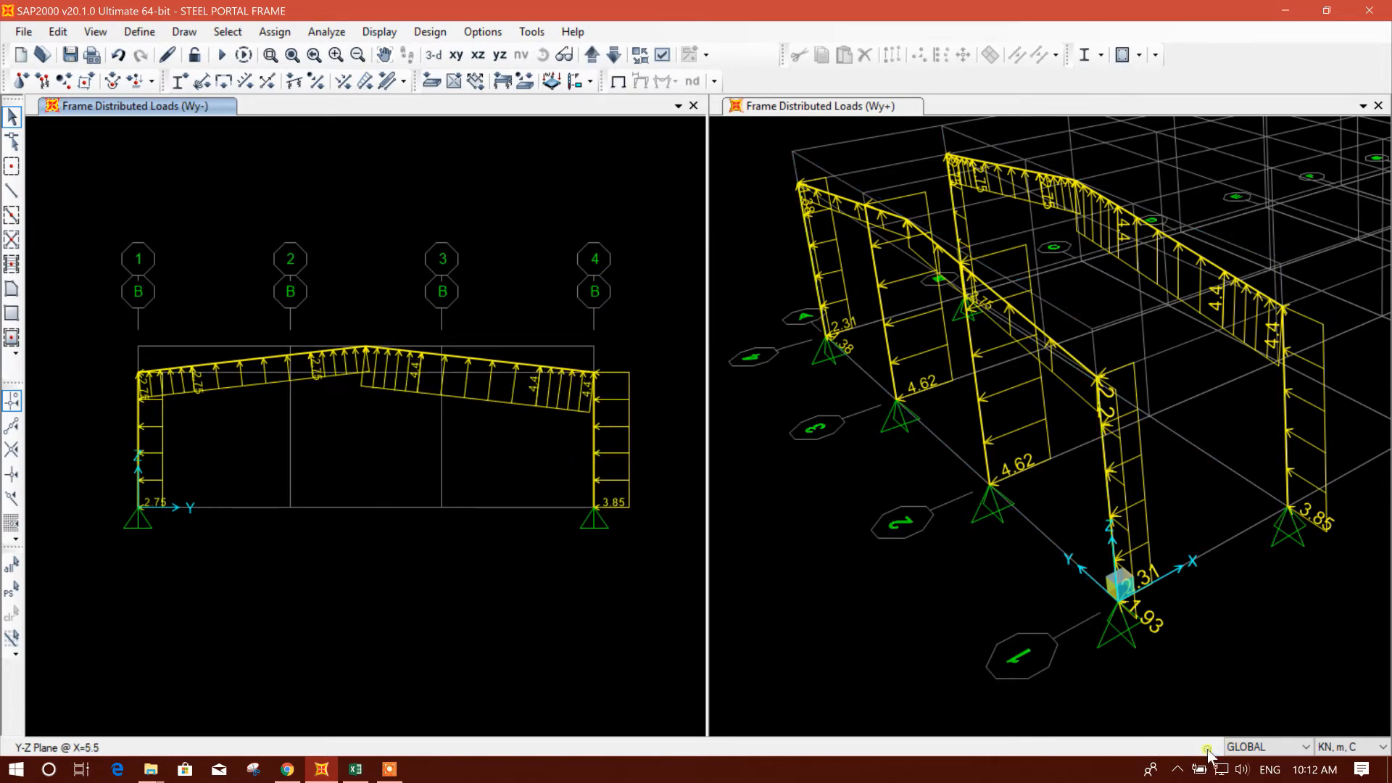
{"action": "left_click", "coordinate": [1177, 749]}
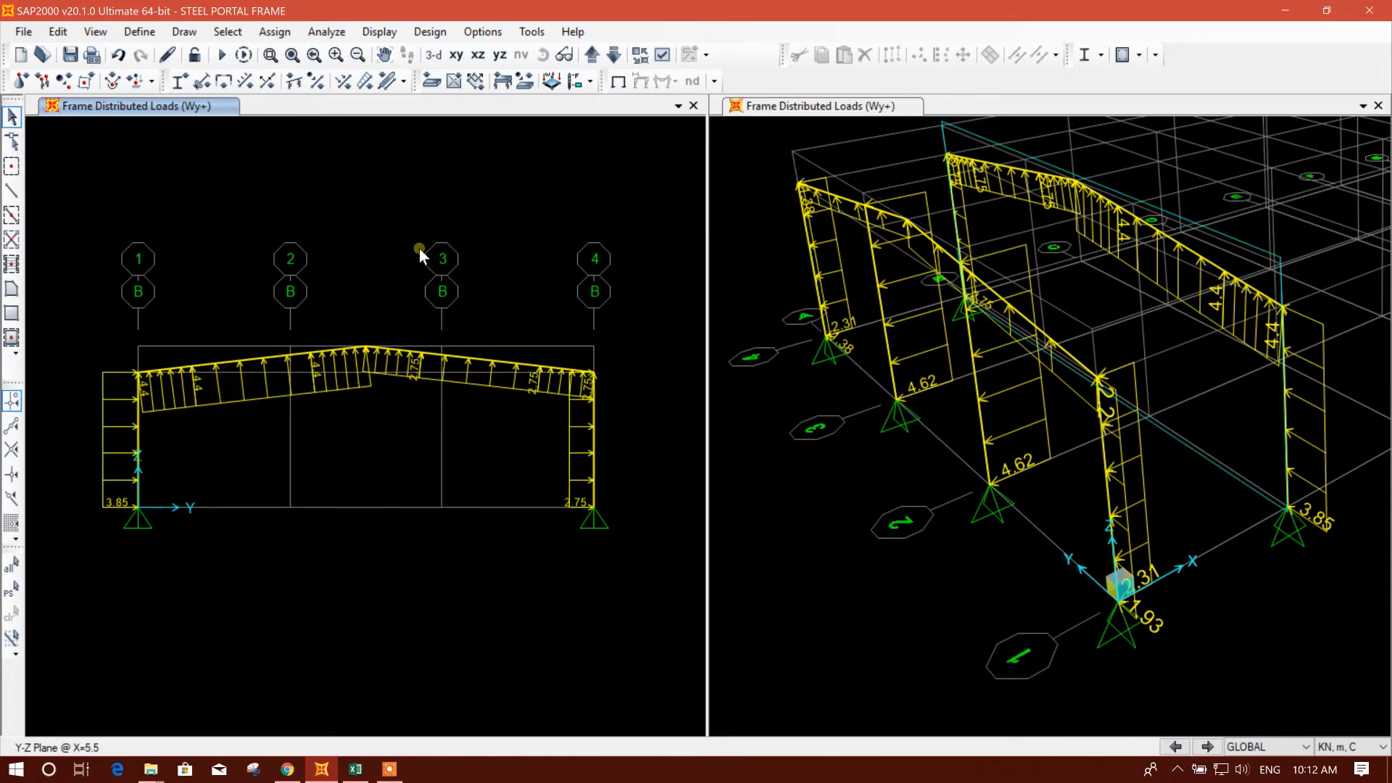
{"action": "middle_click_drag", "start_coordinate": [420, 248], "coordinate": [411, 259]}
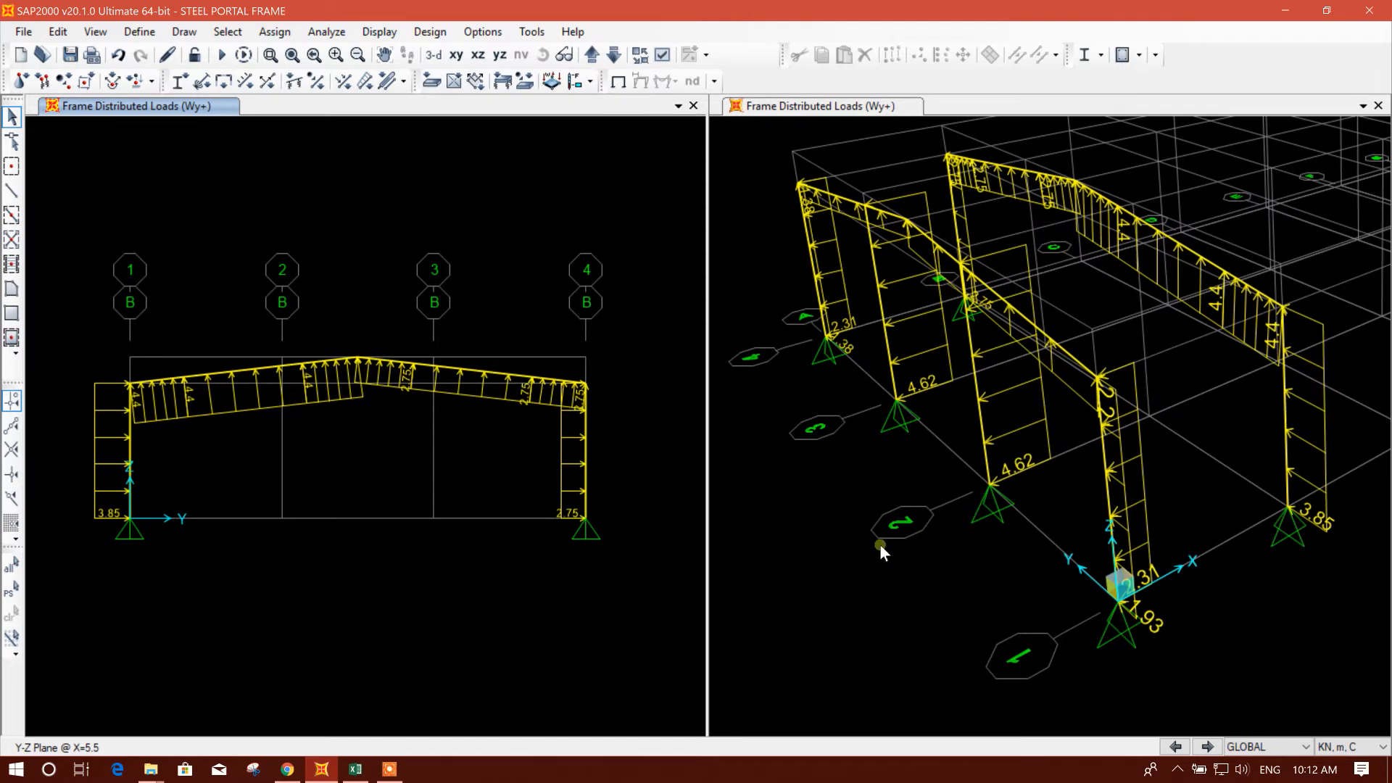
{"action": "middle_click_drag", "start_coordinate": [828, 521], "coordinate": [842, 525]}
Look up the Both Roof load for wind parallel to ridge in Excel and relate it to the grid B frame in SAP2000
{"action": "key", "text": "alt+Tab"}
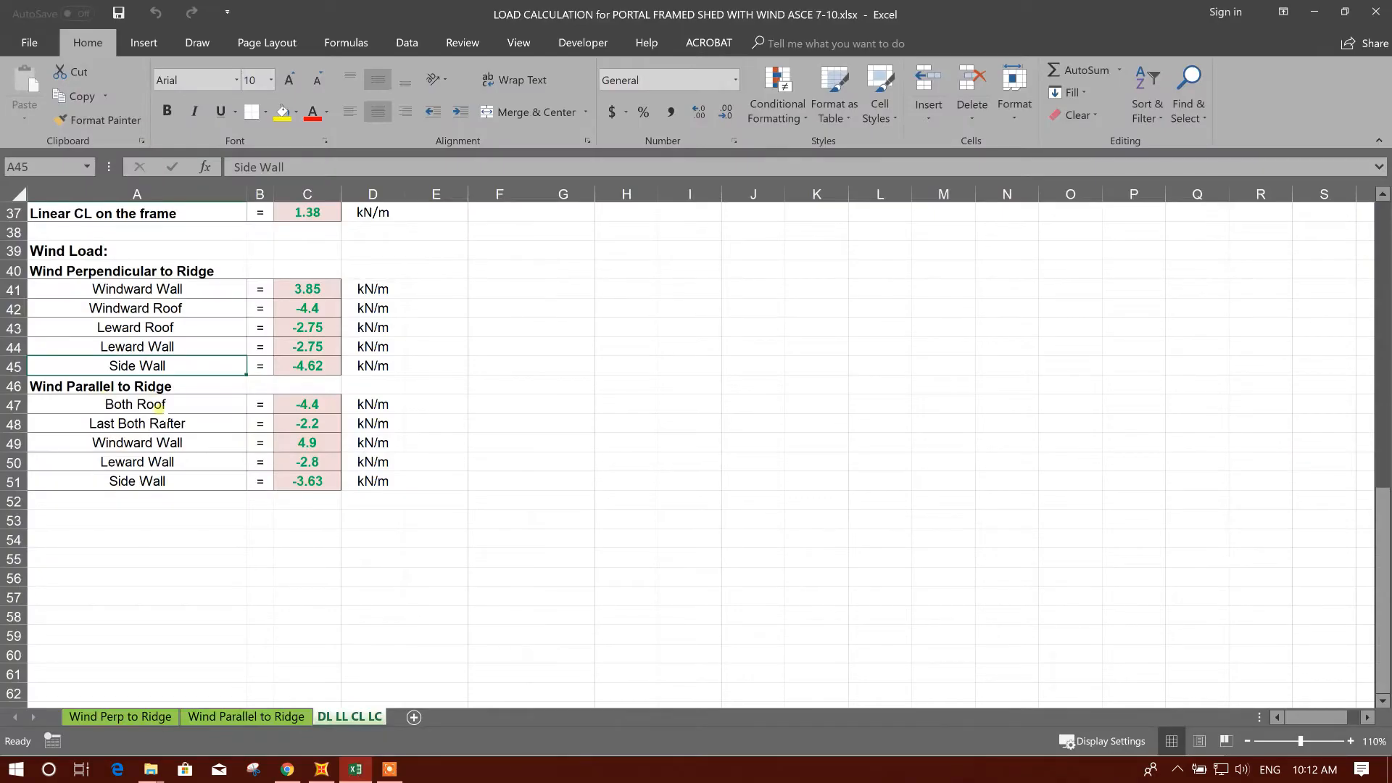
{"action": "left_click", "coordinate": [195, 404]}
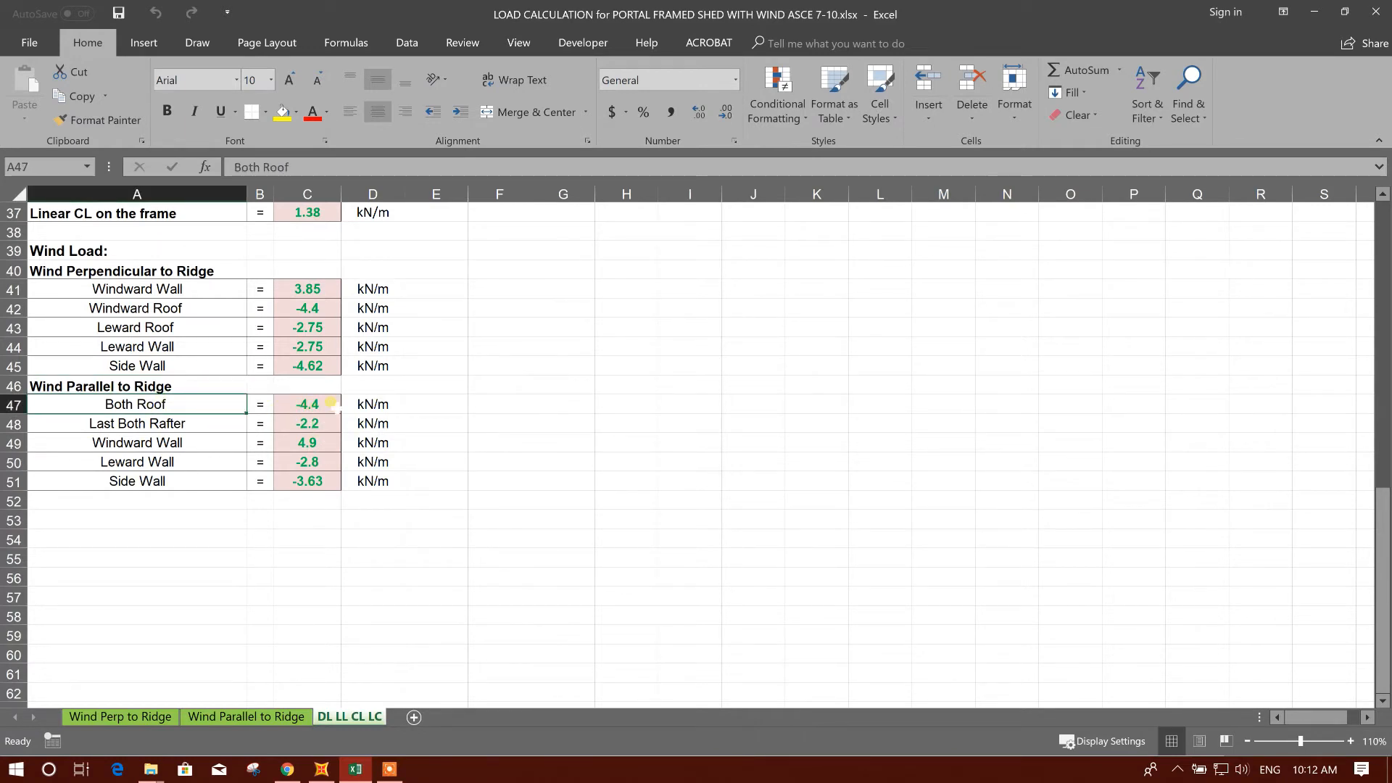
{"action": "left_click", "coordinate": [322, 768]}
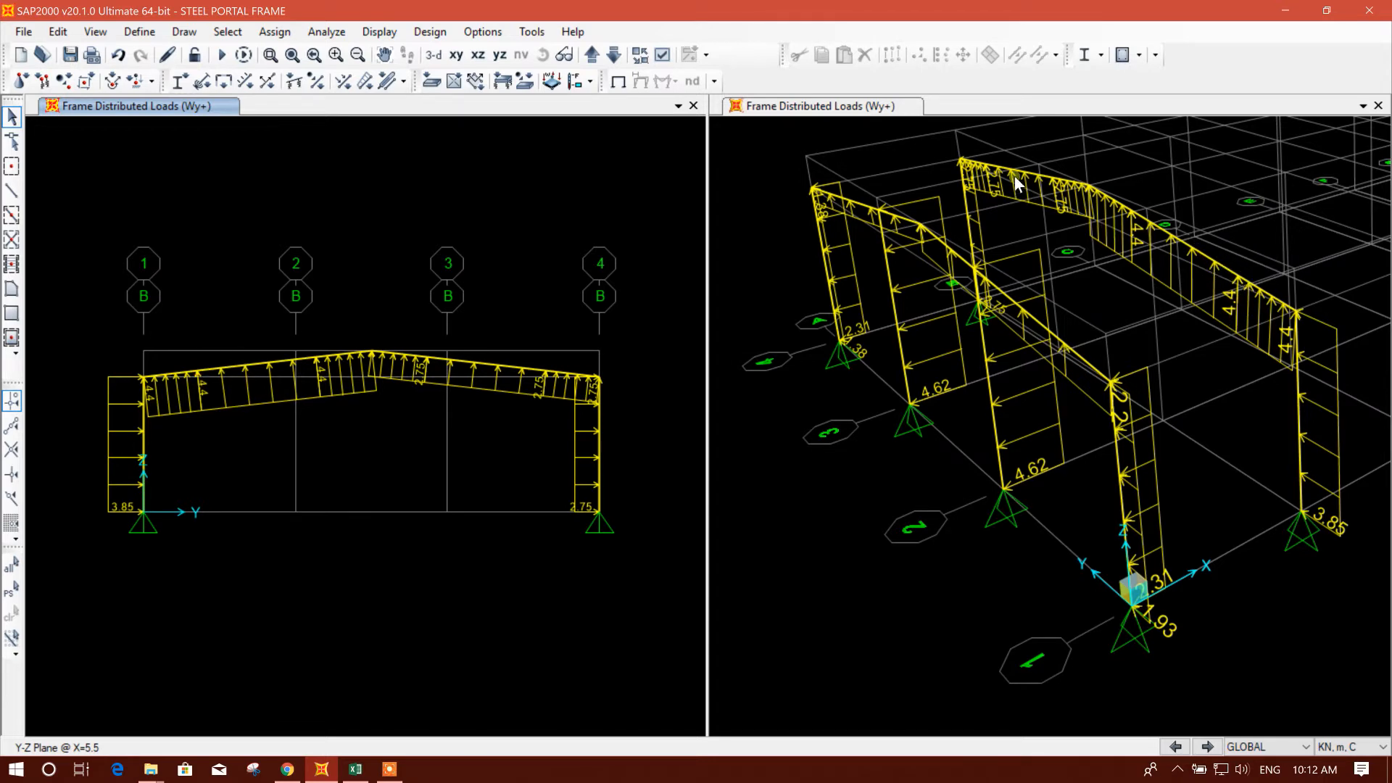
{"action": "middle_click_drag", "start_coordinate": [494, 447], "coordinate": [496, 449]}
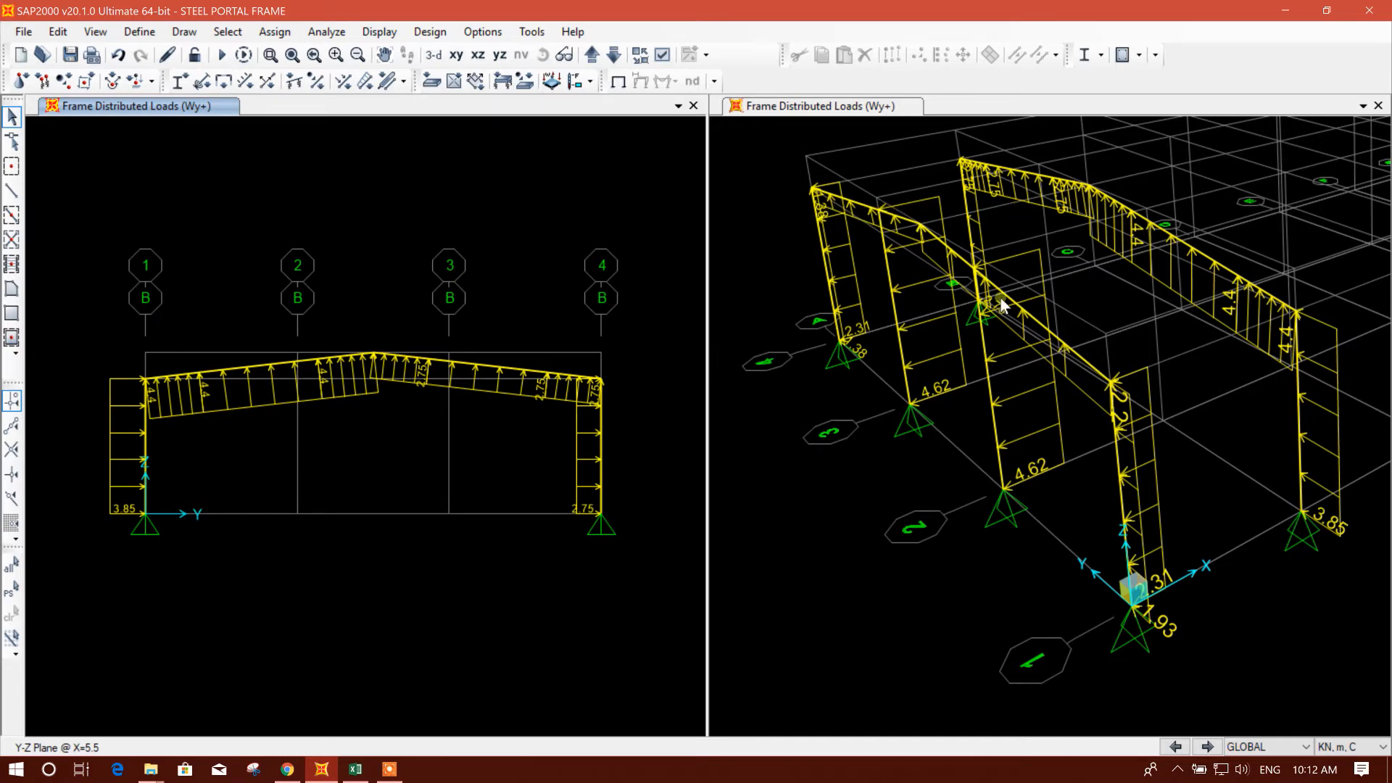
{"action": "mouse_move", "coordinate": [349, 471]}
{"action": "middle_mouse_down"}
{"action": "mouse_move", "coordinate": [362, 475]}
{"action": "mouse_move", "coordinate": [359, 458]}
{"action": "middle_mouse_up"}
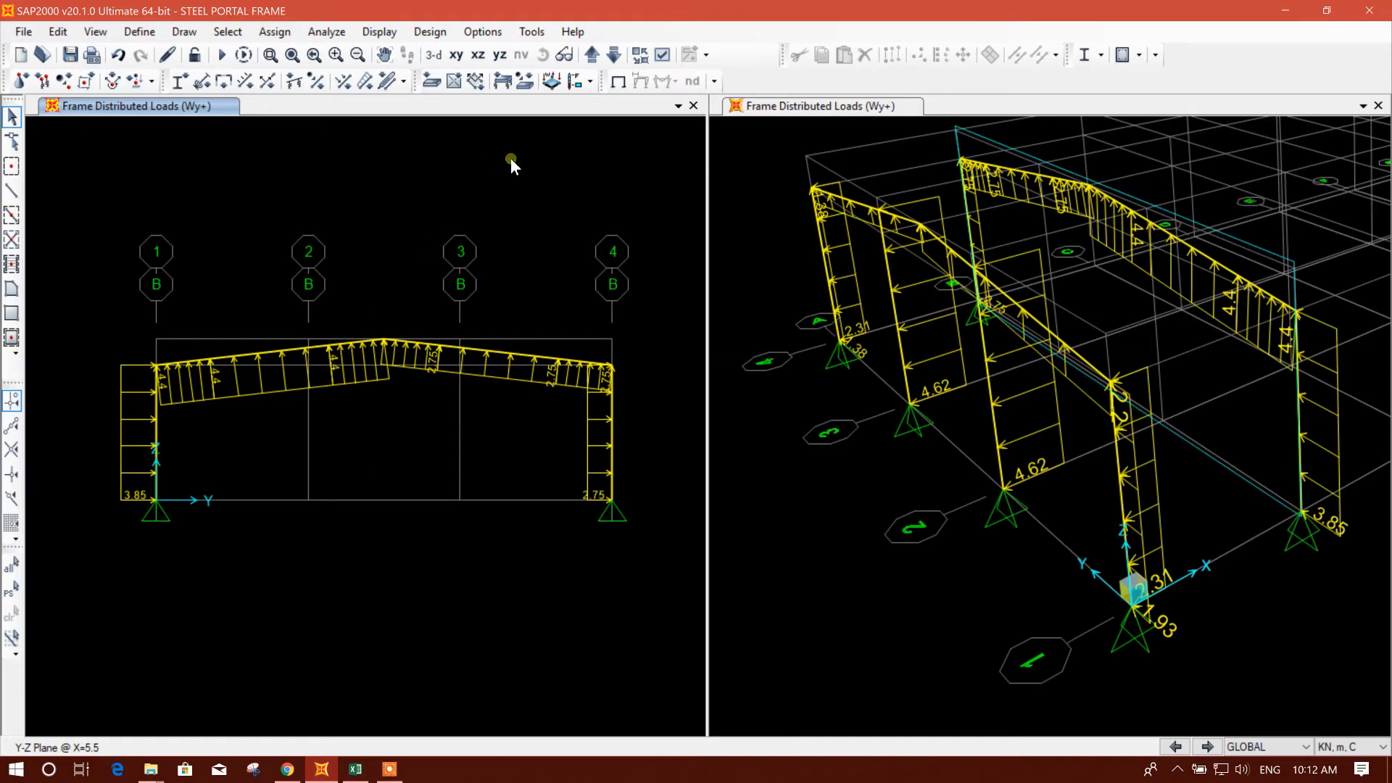
{"action": "left_click", "coordinate": [356, 768]}
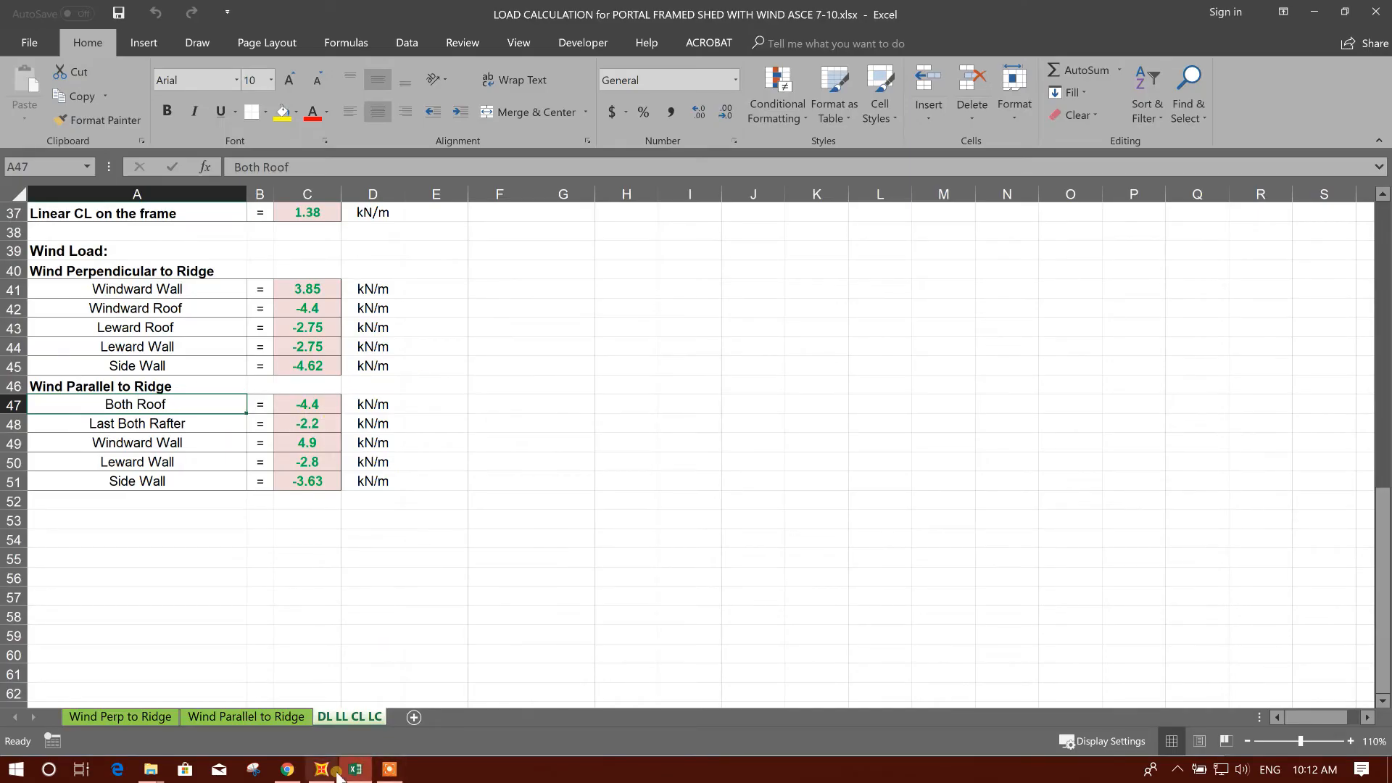
Return to SAP2000 and select the rafter segments on both roof slopes of the grid B frame
{"action": "left_click", "coordinate": [321, 769]}
{"action": "left_click_drag", "start_coordinate": [487, 411], "coordinate": [421, 300]}
{"action": "left_click_drag", "start_coordinate": [365, 433], "coordinate": [331, 305]}
{"action": "left_click_drag", "start_coordinate": [293, 412], "coordinate": [199, 323]}
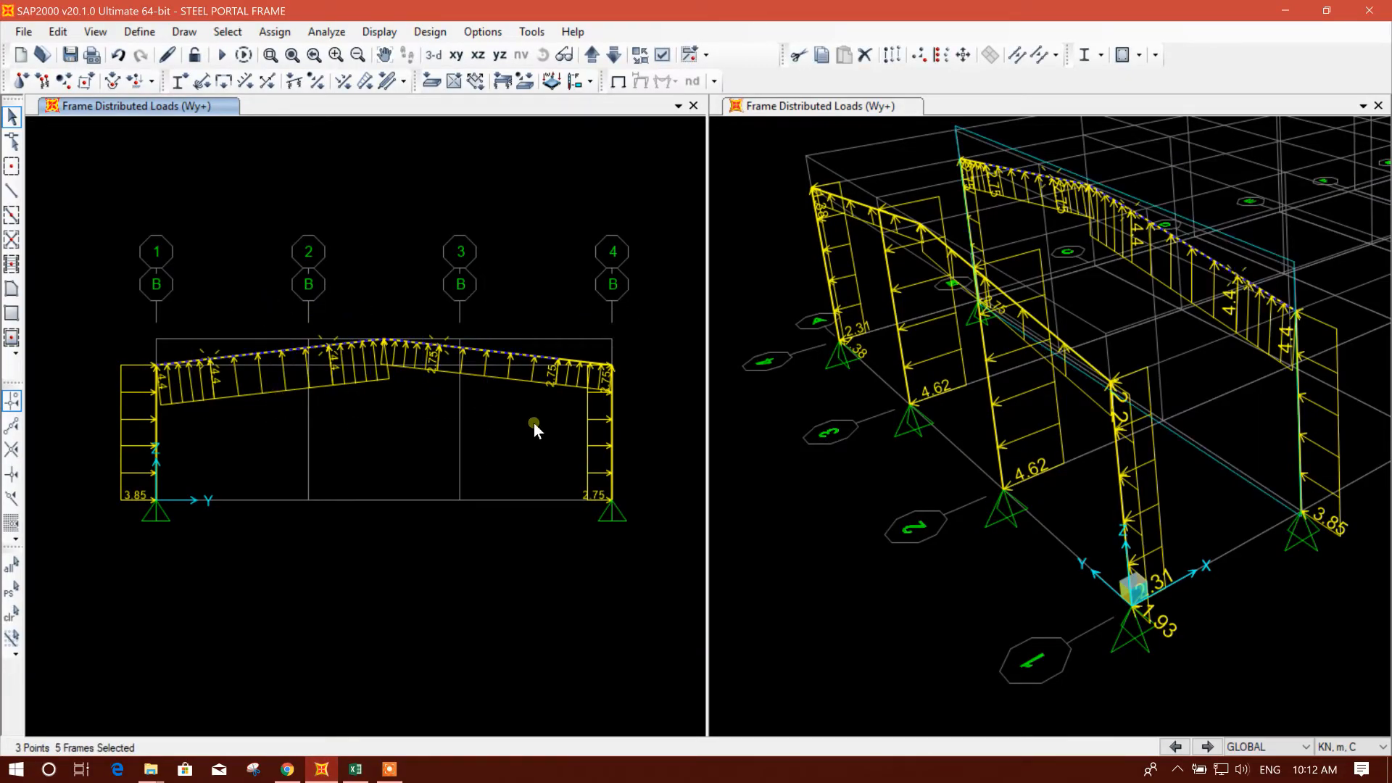
Set up a distributed load on the grid B rafters with load pattern Wx+, Local coordinates and direction 2
{"action": "left_click_drag", "start_coordinate": [551, 373], "coordinate": [548, 367]}
{"action": "left_click", "coordinate": [365, 81]}
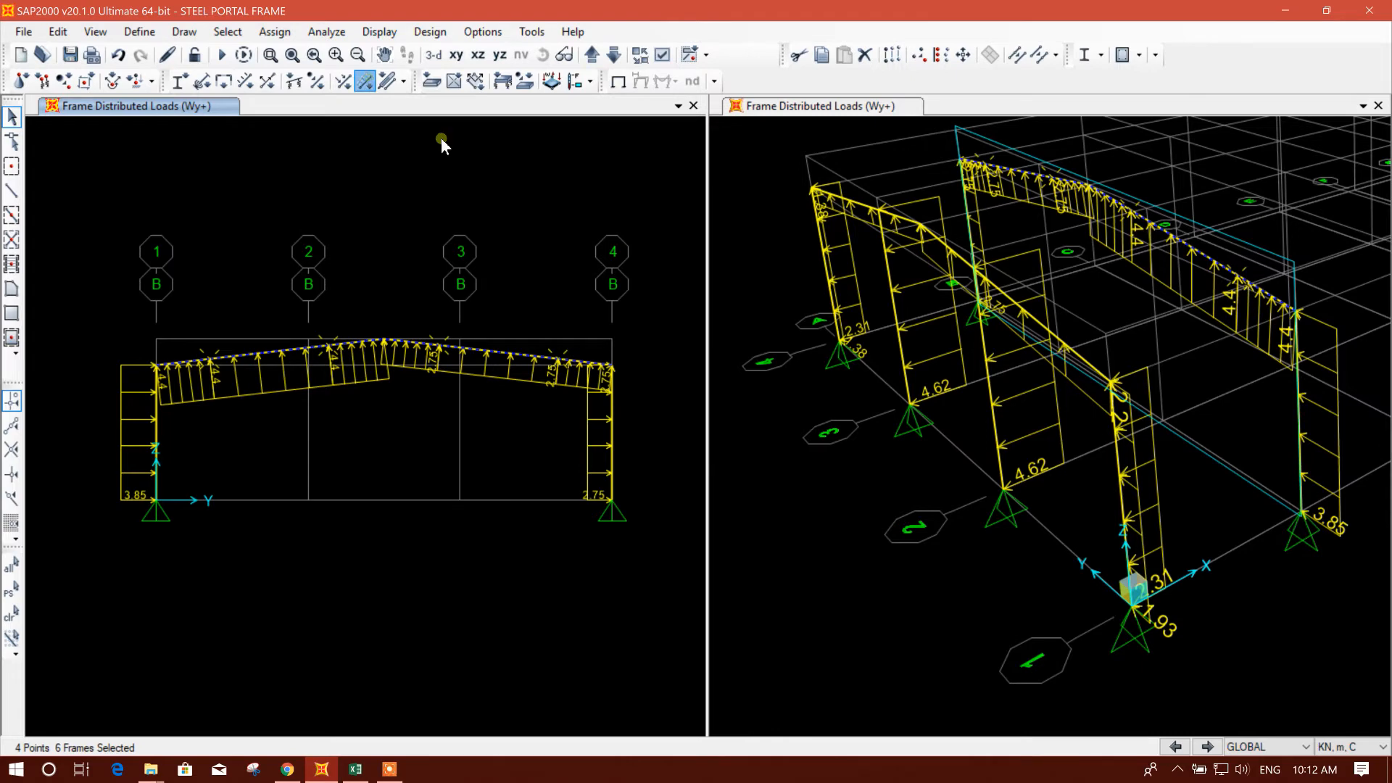
{"action": "left_click_drag", "start_coordinate": [662, 201], "coordinate": [982, 177]}
{"action": "left_click", "coordinate": [969, 219]}
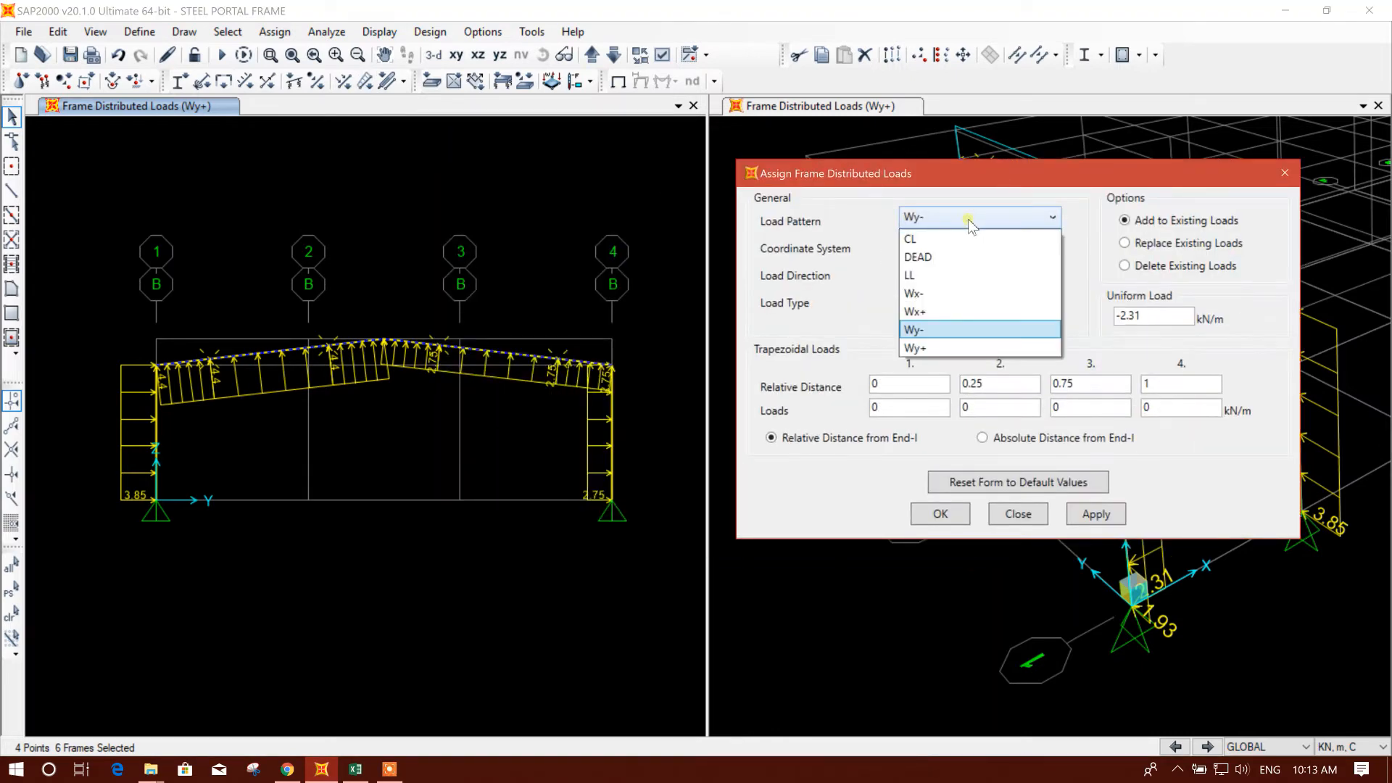
{"action": "left_click", "coordinate": [936, 311]}
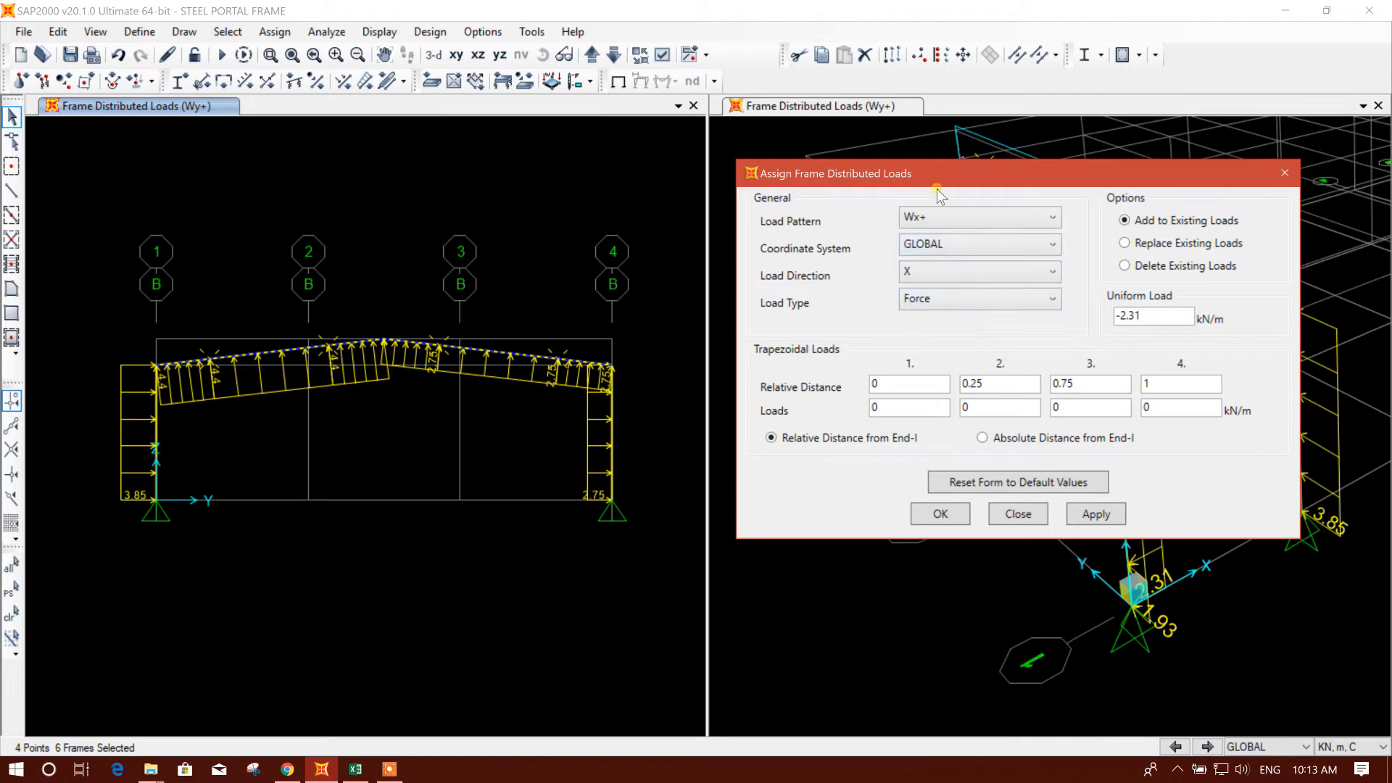
{"action": "left_click_drag", "start_coordinate": [951, 176], "coordinate": [985, 153]}
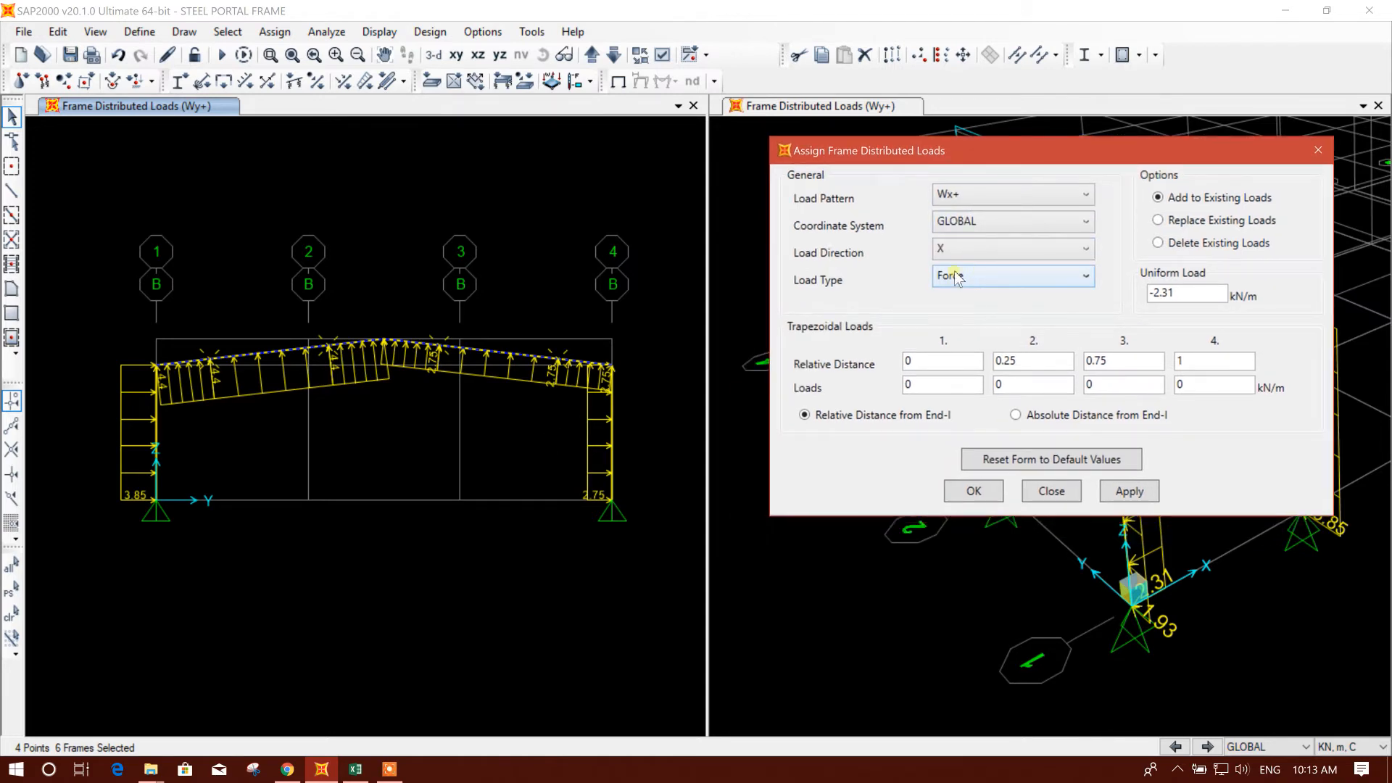
{"action": "left_click", "coordinate": [1008, 228]}
{"action": "left_click", "coordinate": [994, 260]}
{"action": "left_click", "coordinate": [994, 248]}
{"action": "left_click", "coordinate": [975, 289]}
Apply a uniform load of 4.4 kN/m to the selected grid B rafters, checking the value in the Excel load calculation
{"action": "left_click_drag", "start_coordinate": [1189, 292], "coordinate": [1079, 319]}
{"action": "left_click", "coordinate": [355, 770]}
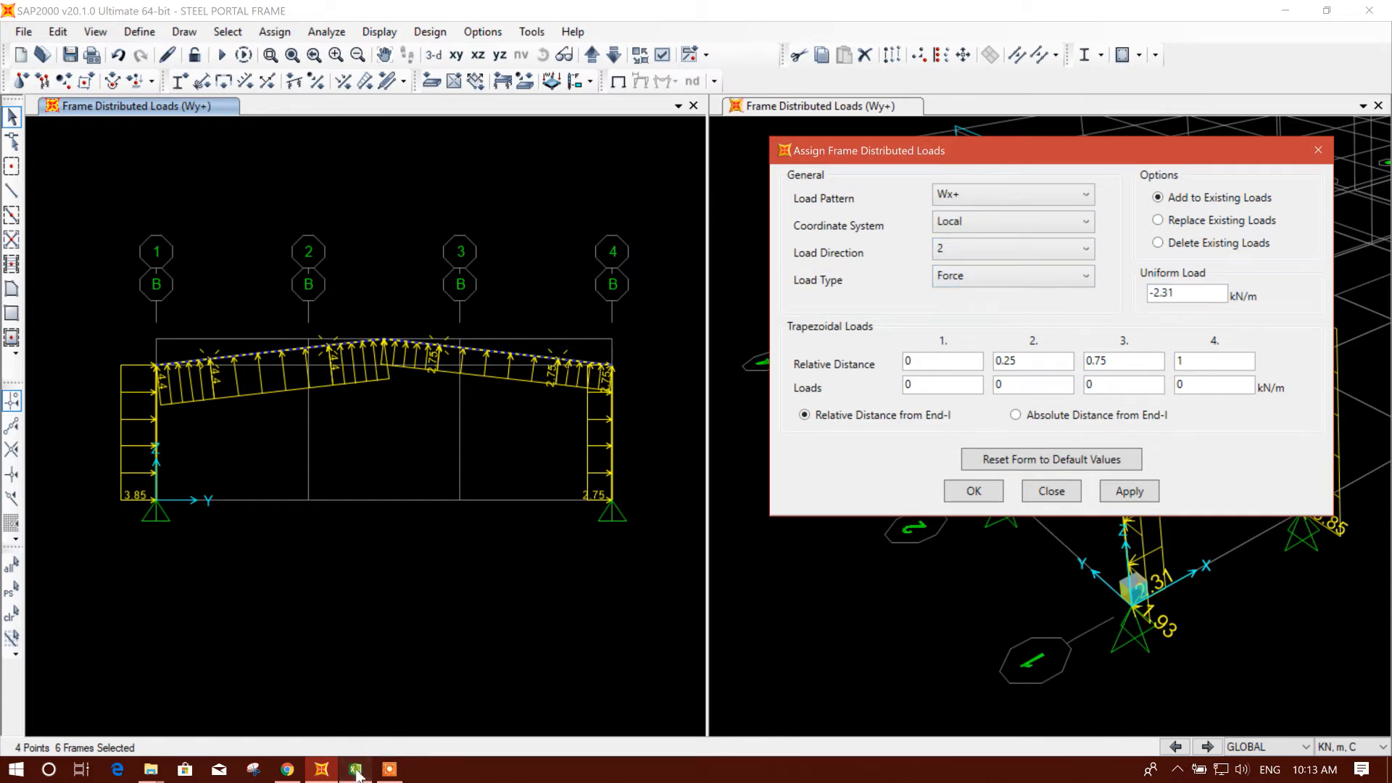
{"action": "left_click", "coordinate": [355, 770]}
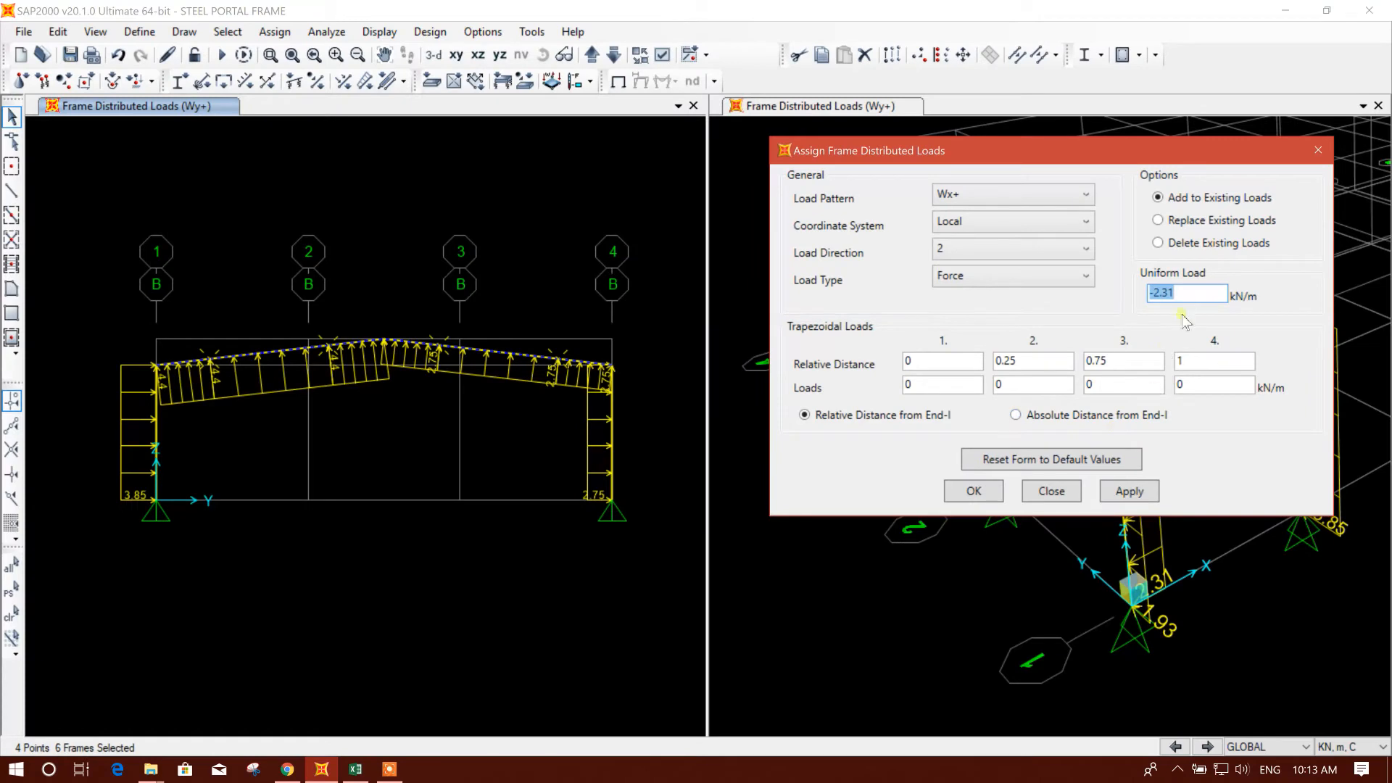
{"action": "type", "text": "4.4"}
{"action": "left_click", "coordinate": [1127, 490]}
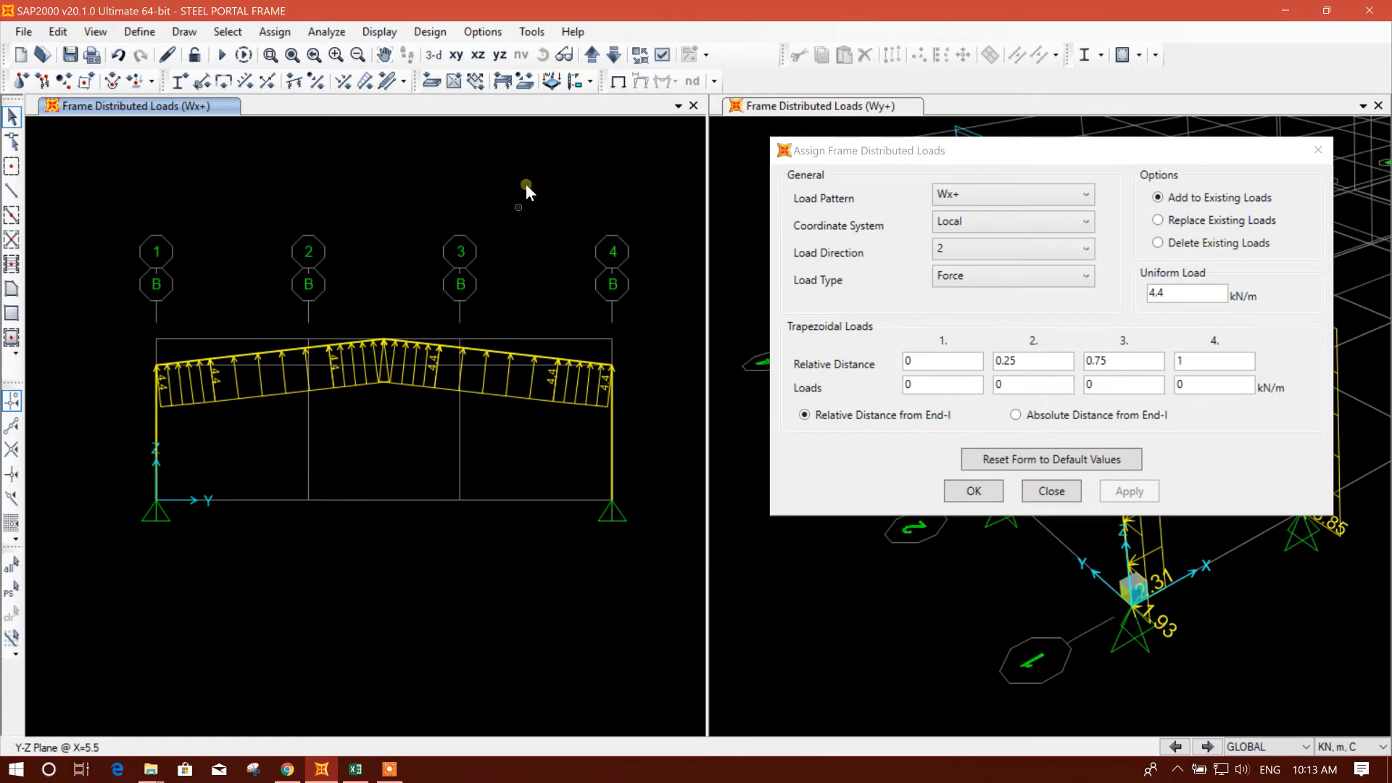
Apply half the roof load, 4.4/2 kN/m, to both rafters of the grid A end frame
{"action": "left_click", "coordinate": [609, 57]}
{"action": "left_click_drag", "start_coordinate": [545, 382], "coordinate": [476, 276]}
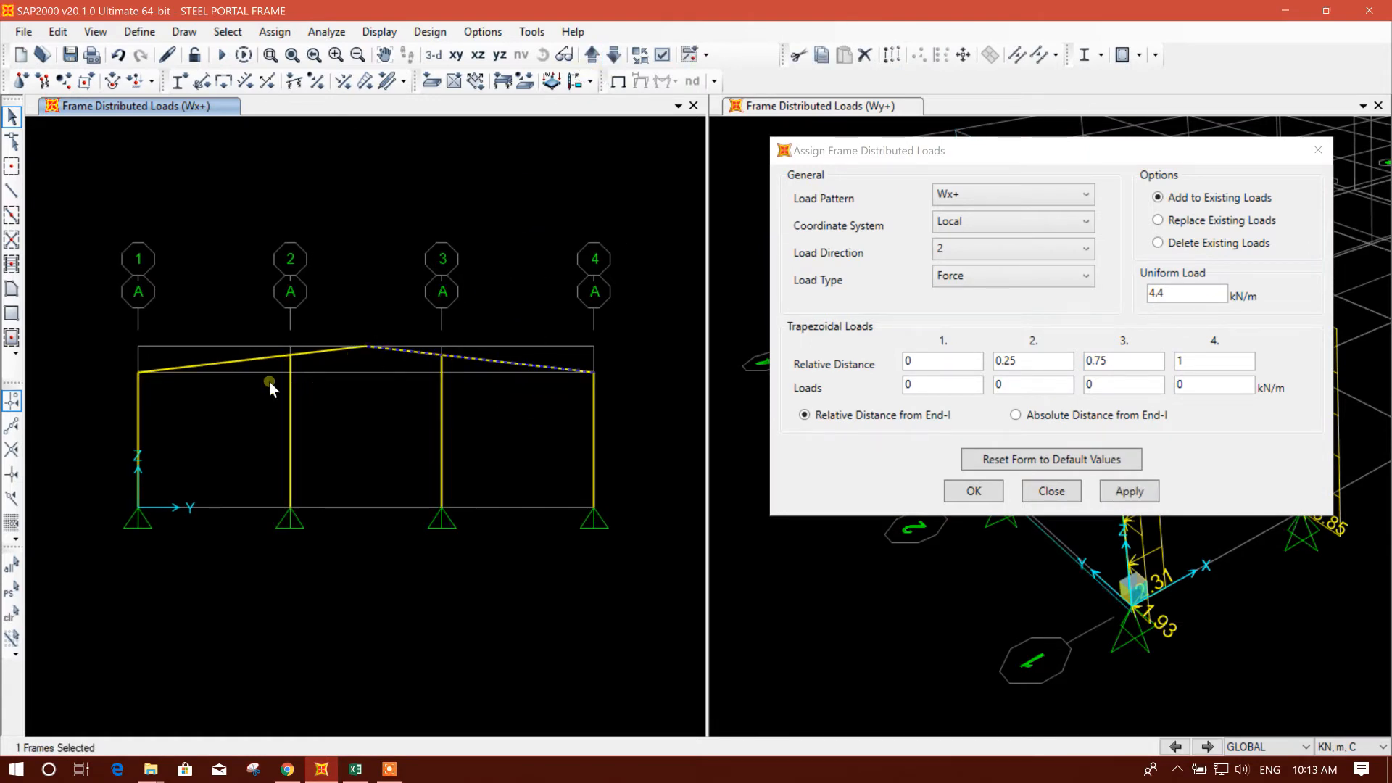
{"action": "left_click", "coordinate": [1177, 296]}
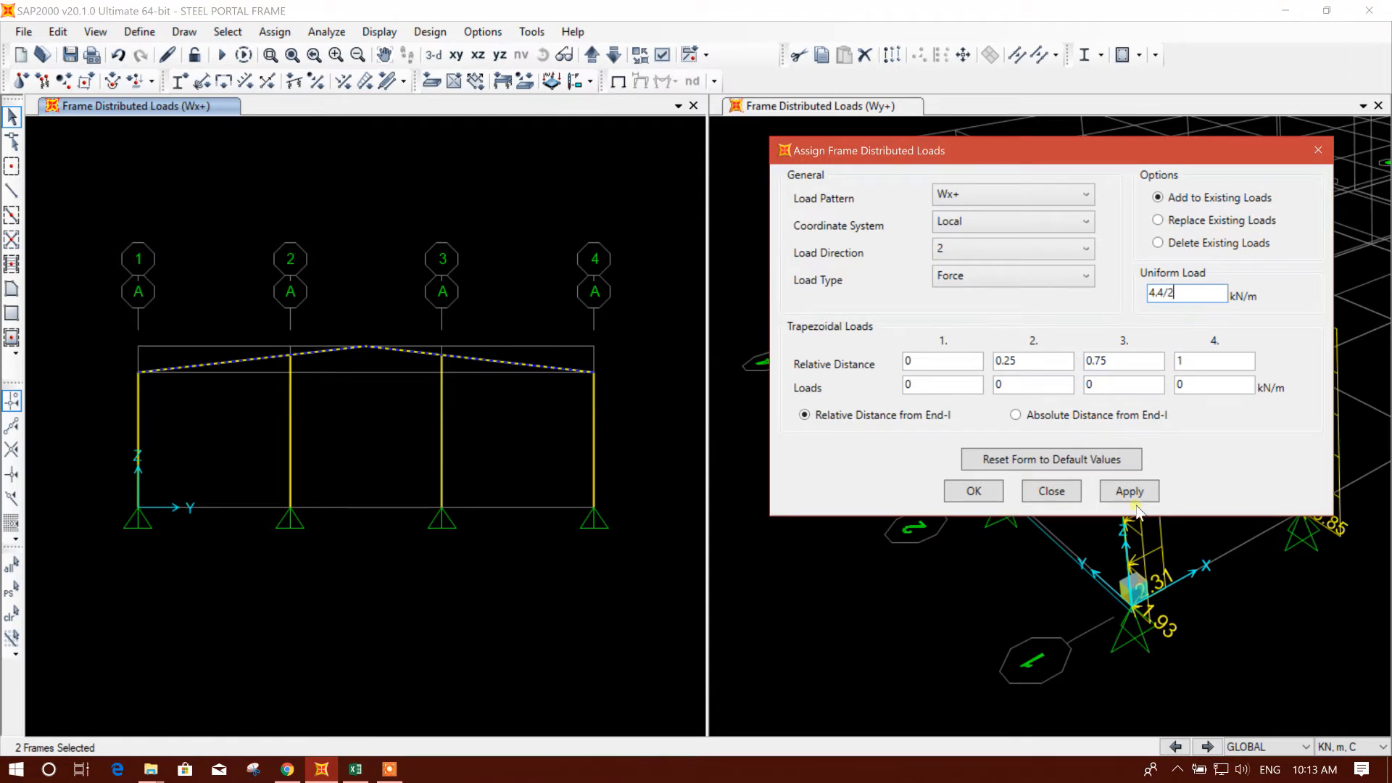
{"action": "left_click", "coordinate": [1136, 362]}
{"action": "left_click", "coordinate": [1124, 487]}
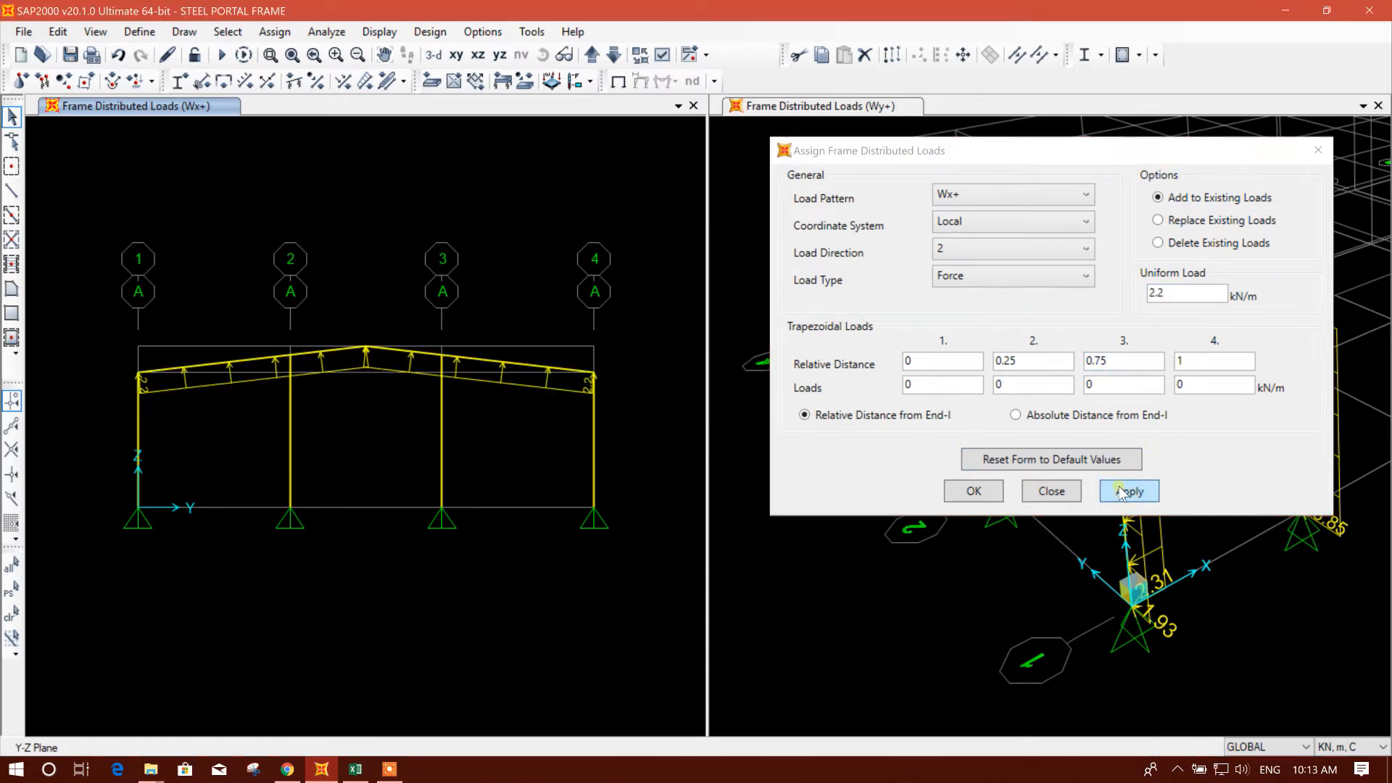
Switch to Excel to check the Last Both Rafter and Windward Wall loads for wind parallel to the ridge, and return to SAP2000
{"action": "left_click", "coordinate": [355, 769]}
{"action": "left_click", "coordinate": [179, 426]}
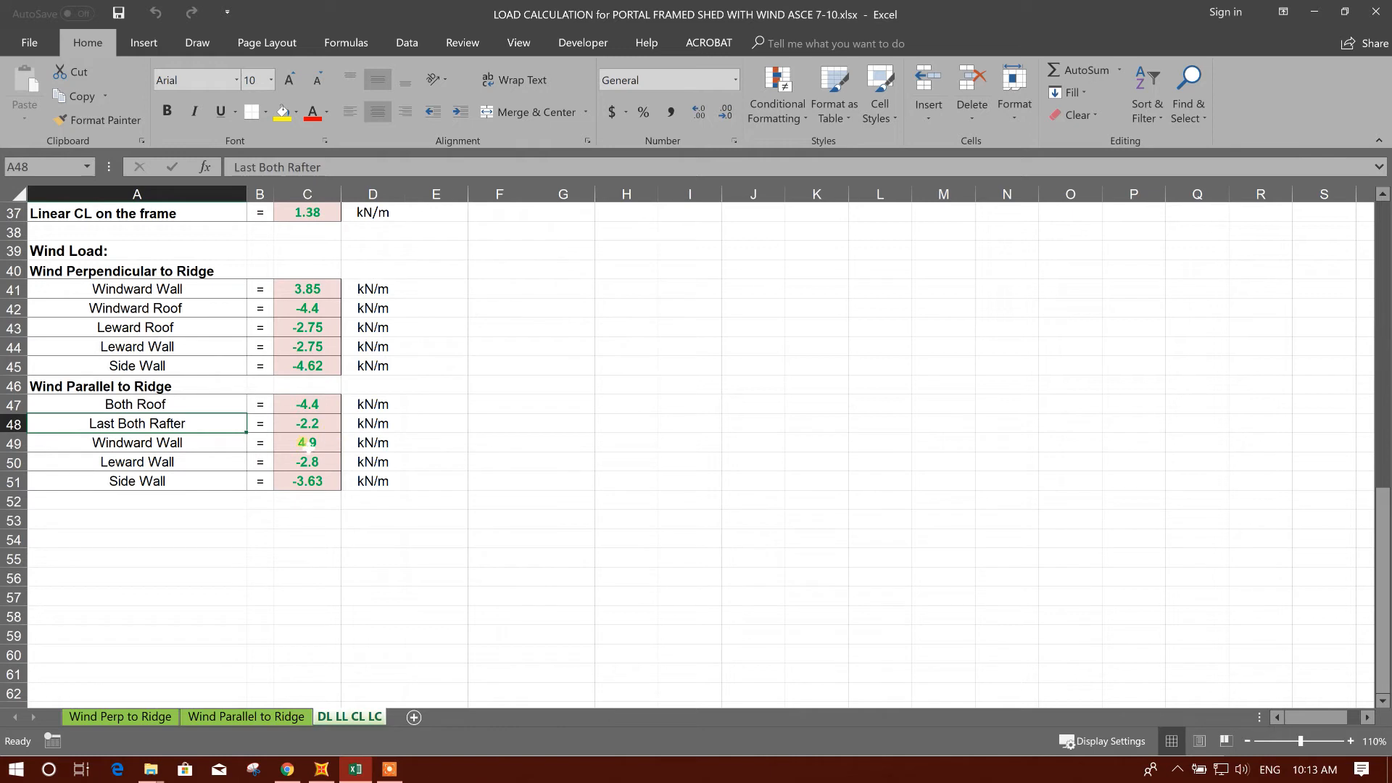
{"action": "left_click", "coordinate": [220, 443]}
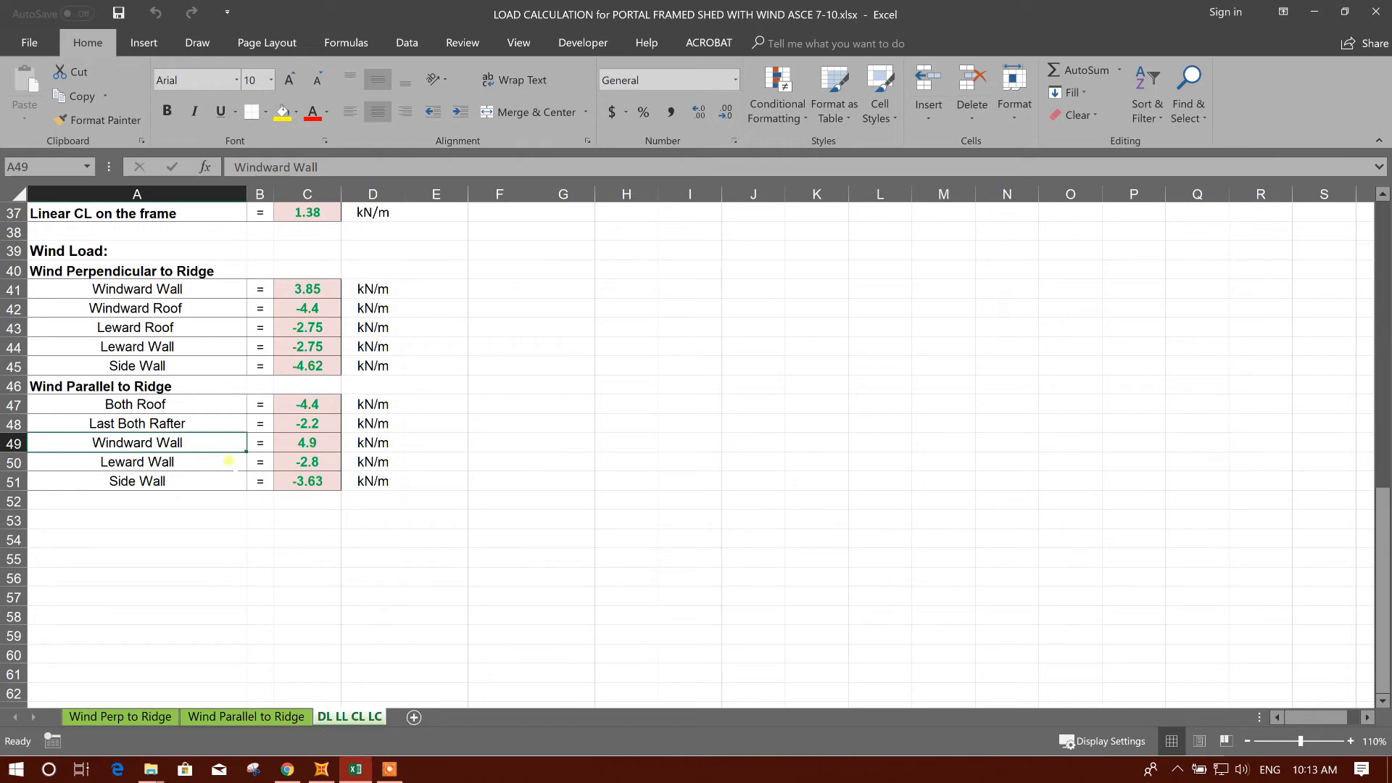
{"action": "left_click", "coordinate": [320, 771]}
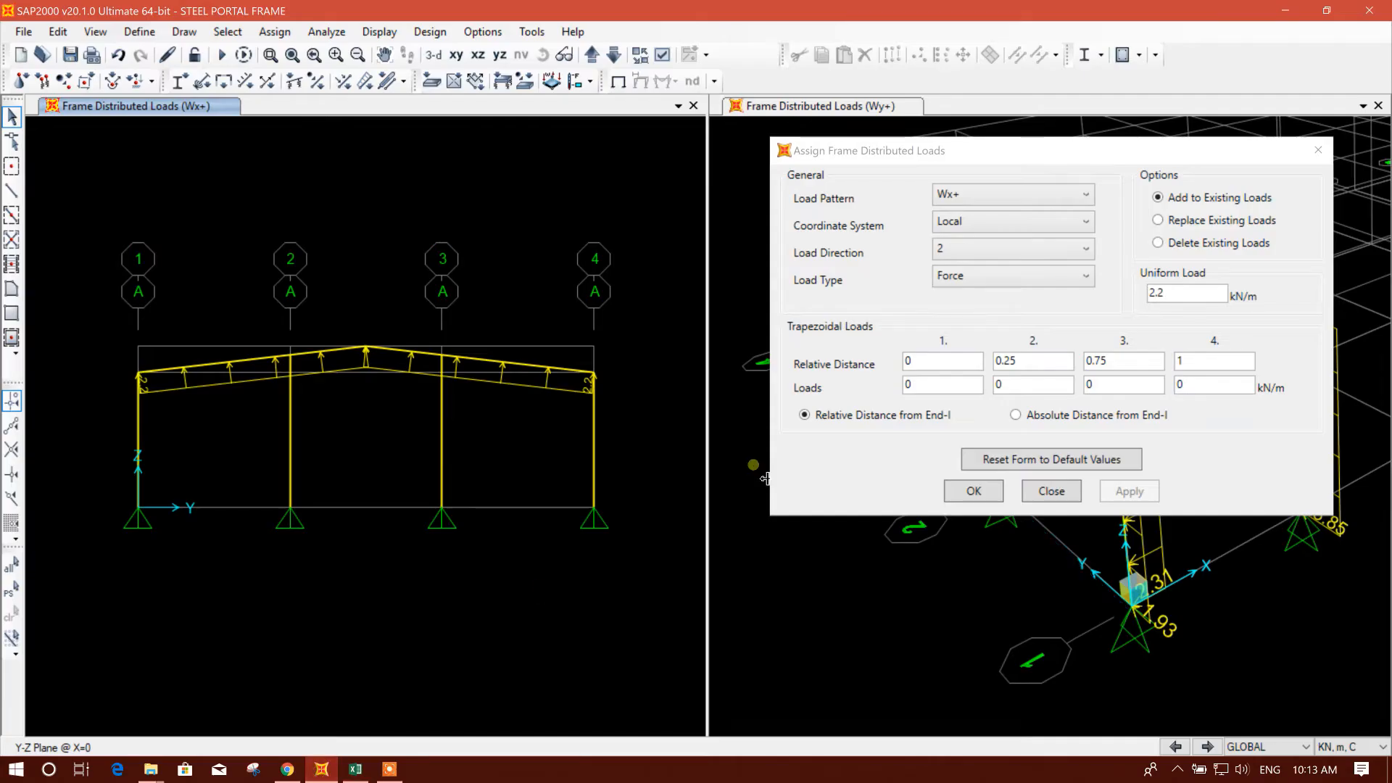
Select the two interior columns of the grid A frame and set the Wx+ load to GLOBAL coordinates, direction X
{"action": "left_click_drag", "start_coordinate": [1037, 151], "coordinate": [793, 90]}
{"action": "left_click", "coordinate": [910, 232]}
{"action": "left_click", "coordinate": [773, 165]}
{"action": "left_click", "coordinate": [761, 179]}
{"action": "left_click", "coordinate": [792, 190]}
{"action": "left_click", "coordinate": [797, 206]}
Apply a uniform windward wall load of 4.9 kN/m to the two interior grid A columns
{"action": "left_click", "coordinate": [928, 235]}
{"action": "double_click", "coordinate": [928, 235]}
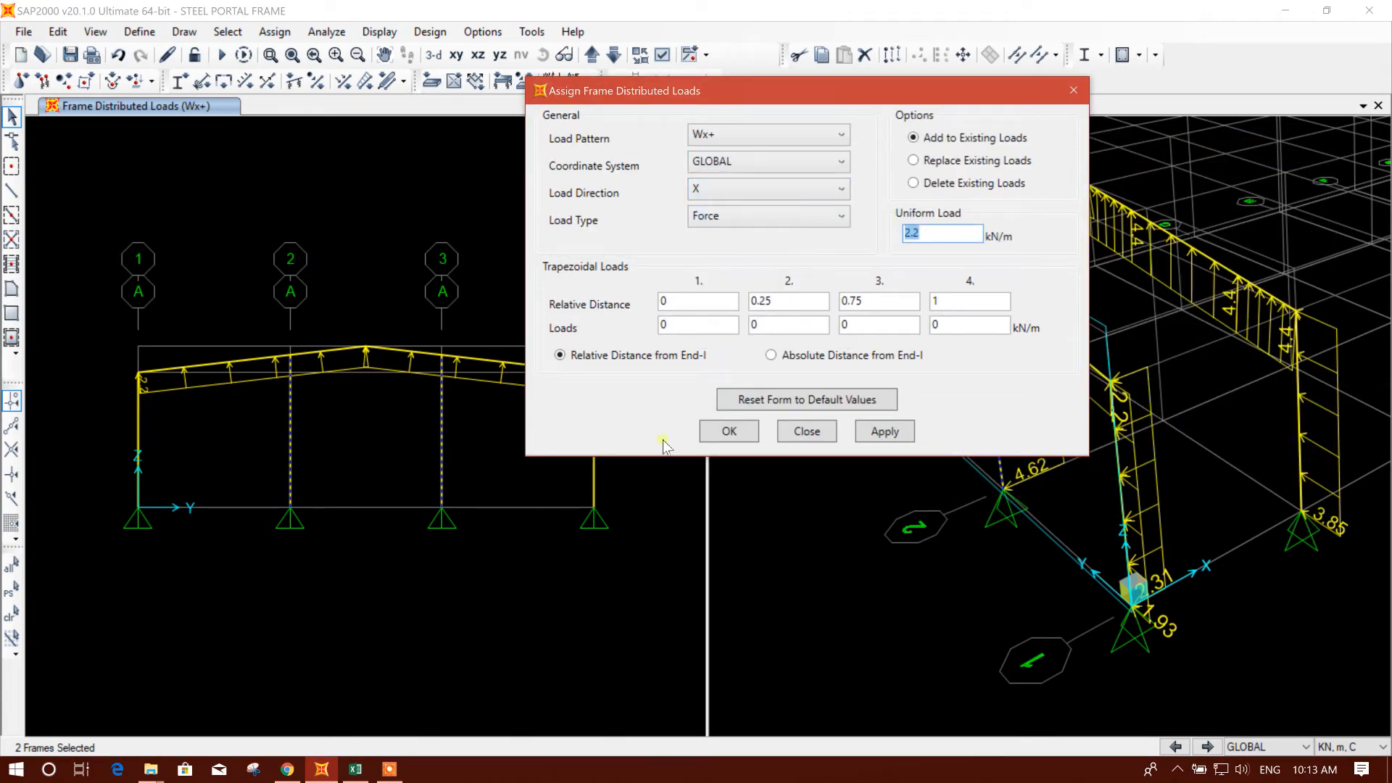
{"action": "left_click", "coordinate": [356, 771]}
{"action": "left_click", "coordinate": [356, 771]}
{"action": "type", "text": "4.9"}
{"action": "left_click_drag", "start_coordinate": [899, 90], "coordinate": [912, 16]}
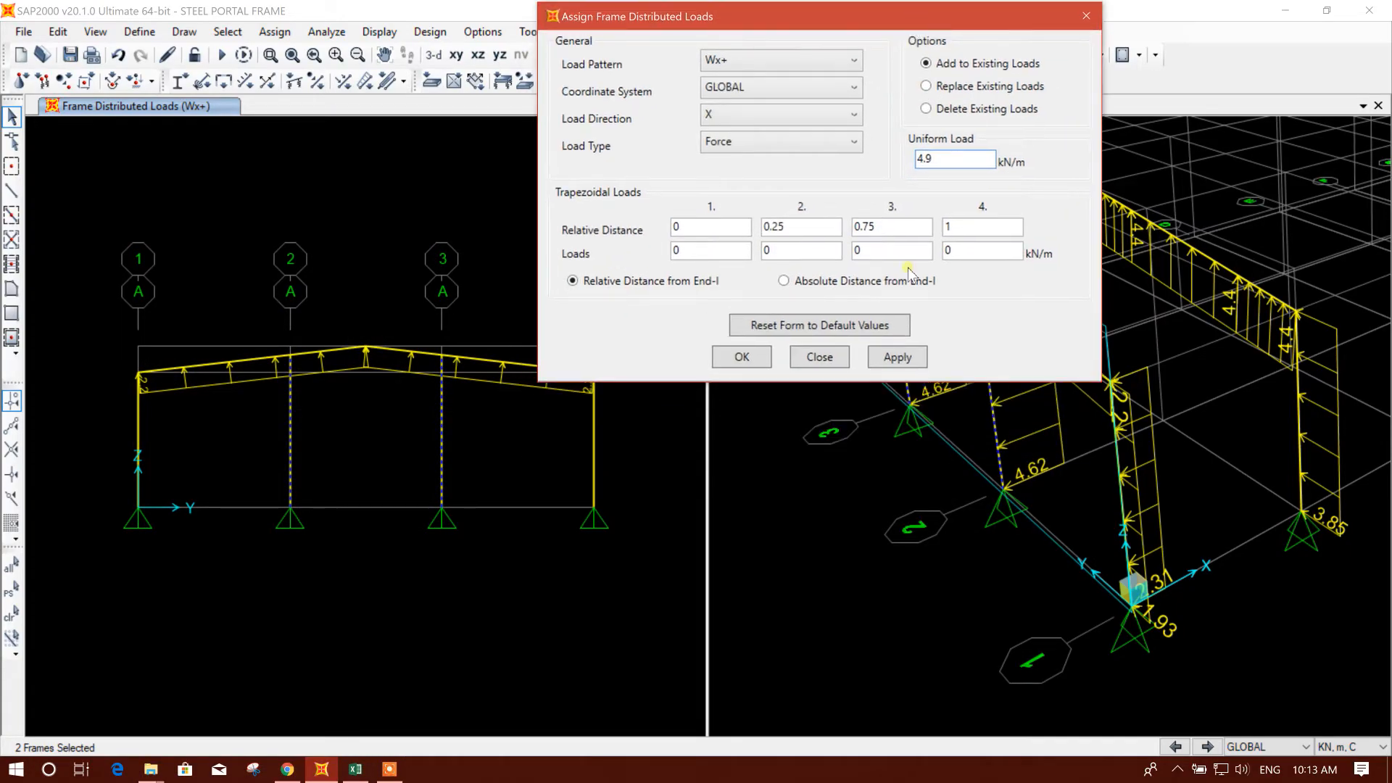
{"action": "left_click", "coordinate": [898, 358]}
Display the Wx+ frame distributed loads in the 3-D view and inspect the end frame
{"action": "left_click_drag", "start_coordinate": [803, 21], "coordinate": [385, 116]}
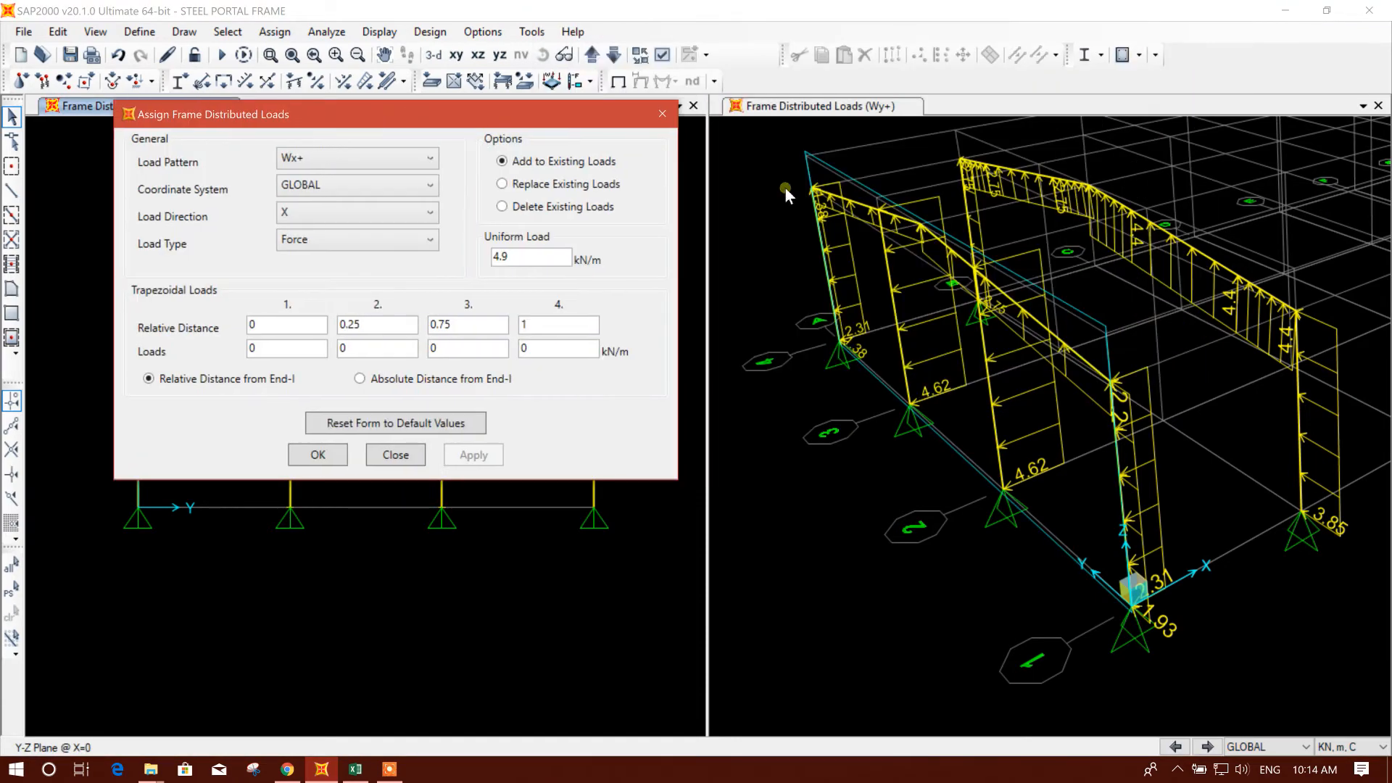
{"action": "left_click", "coordinate": [789, 190]}
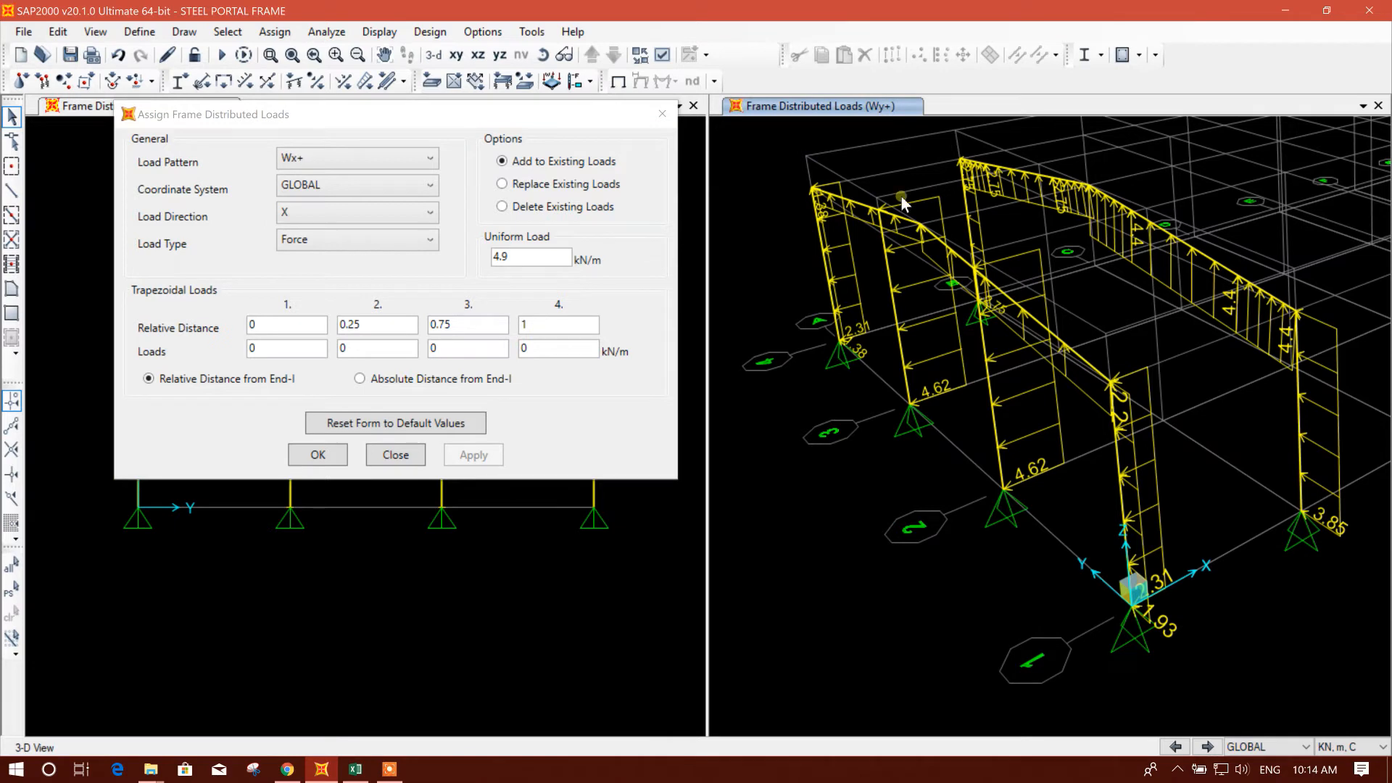
{"action": "left_click", "coordinate": [1208, 747]}
{"action": "left_click", "coordinate": [1207, 747]}
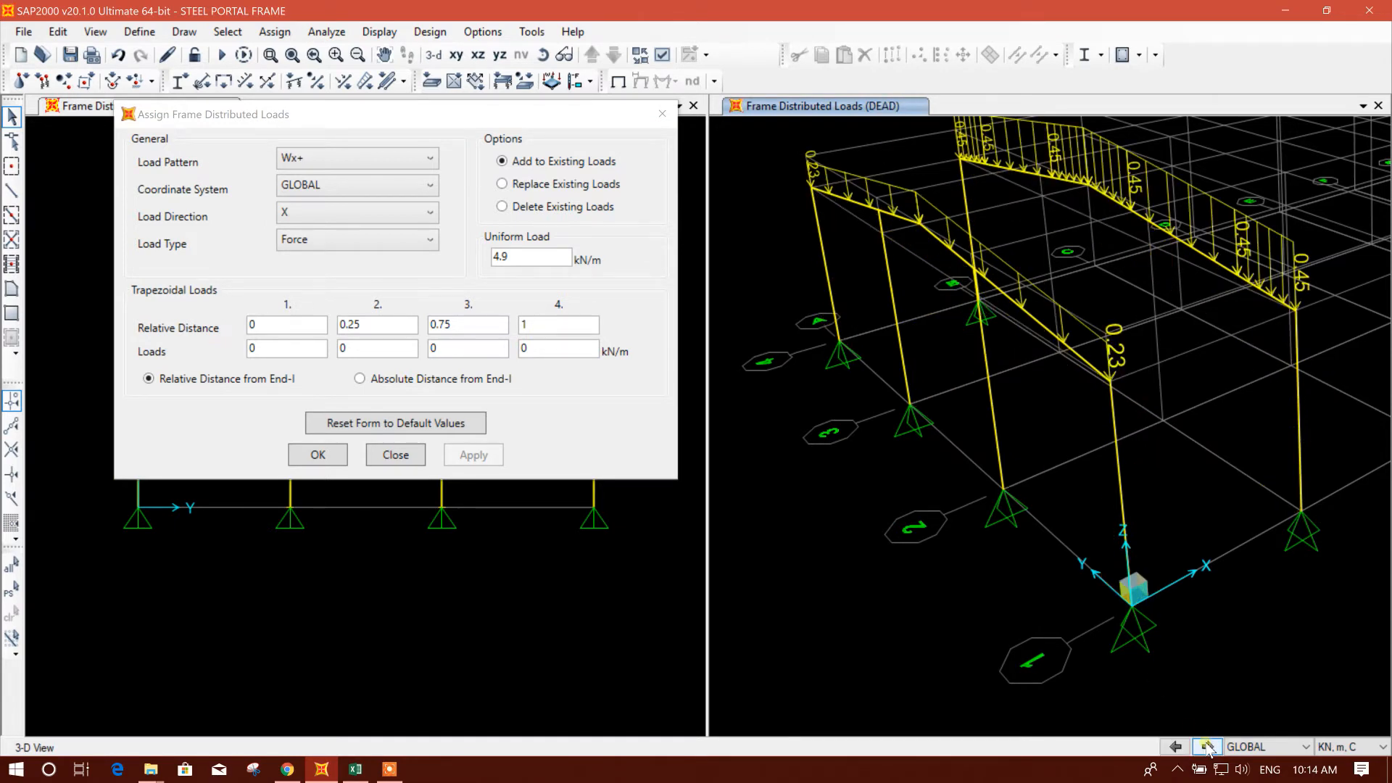
{"action": "left_click", "coordinate": [1207, 747]}
{"action": "left_click", "coordinate": [1207, 747]}
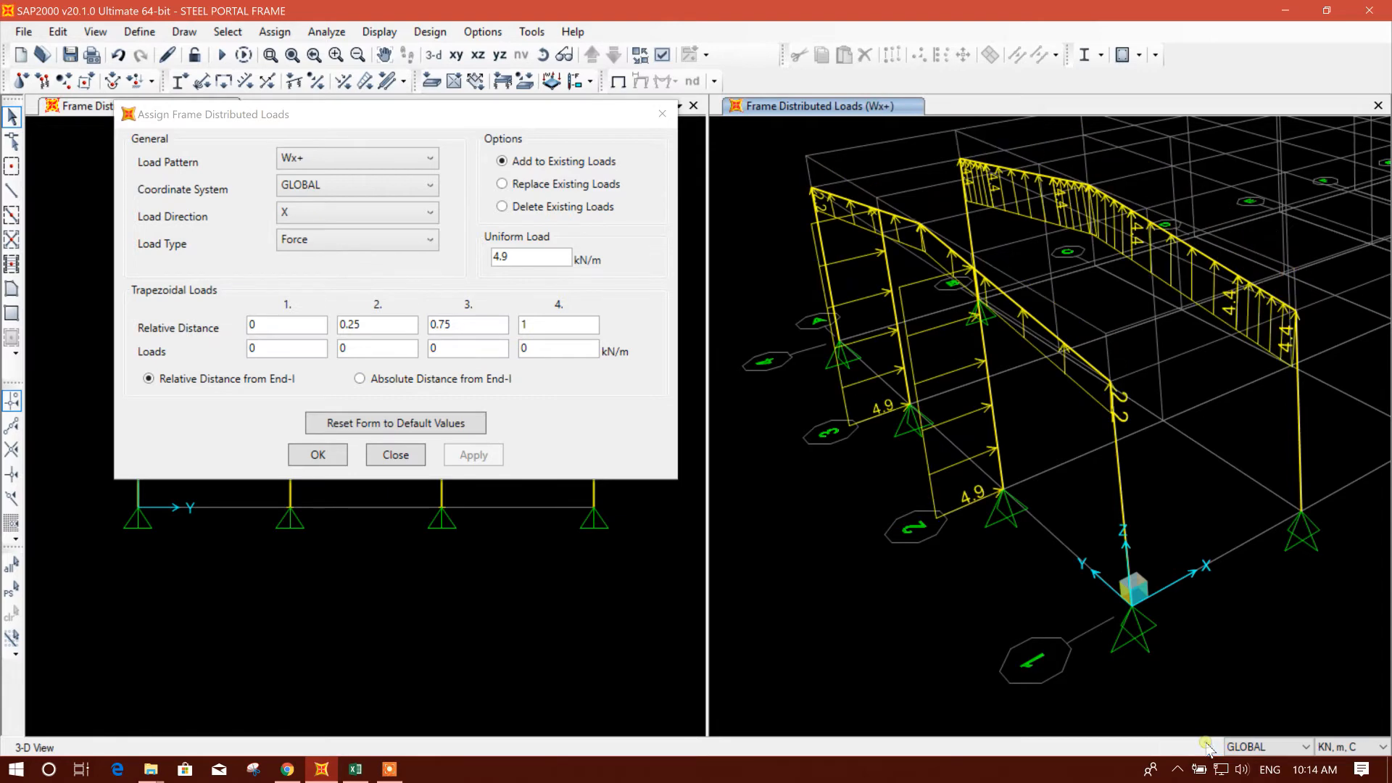
{"action": "middle_click_drag", "start_coordinate": [974, 468], "coordinate": [1074, 471]}
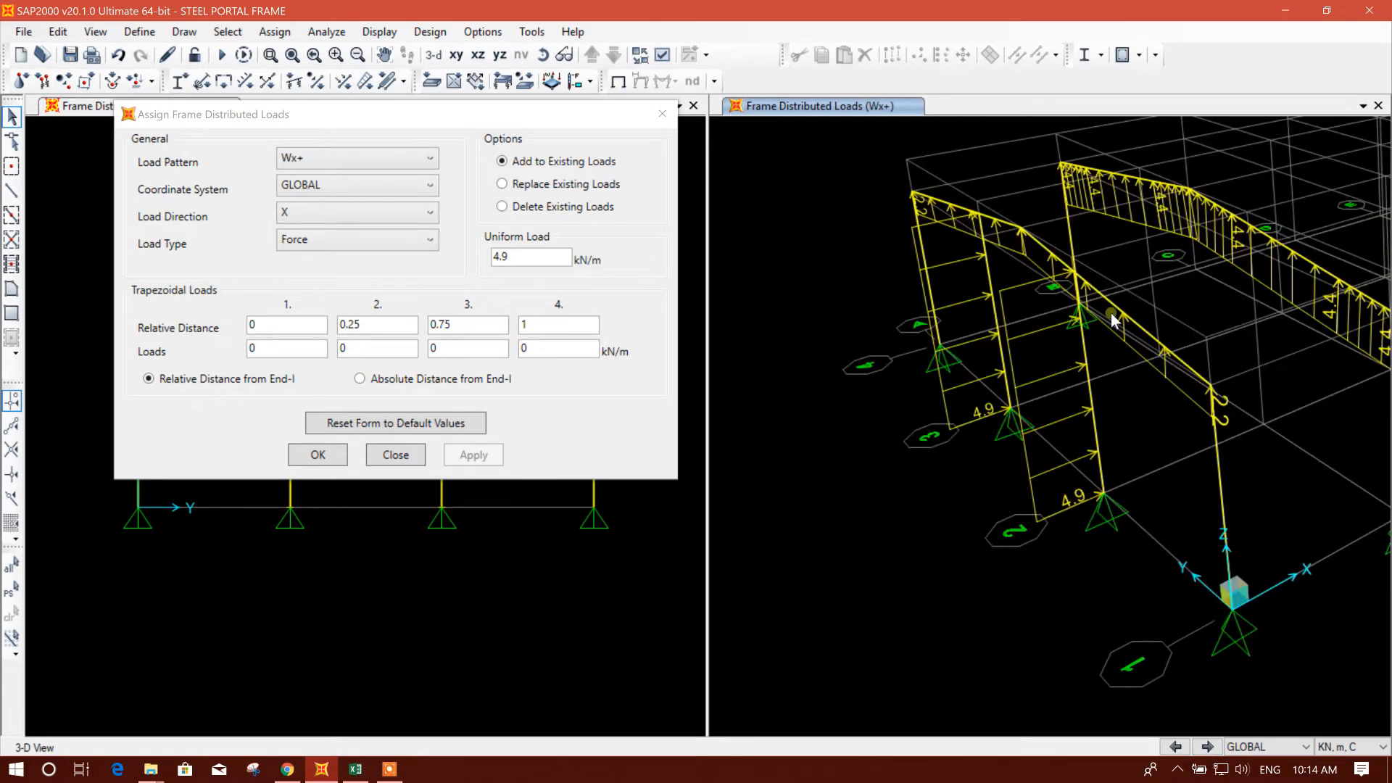
Apply half the windward wall load, 4.9/2 kN/m in global X, to the two corner columns of the grid A frame
{"action": "left_click_drag", "start_coordinate": [493, 118], "coordinate": [994, 207]}
{"action": "left_click", "coordinate": [593, 451]}
{"action": "left_click", "coordinate": [138, 433]}
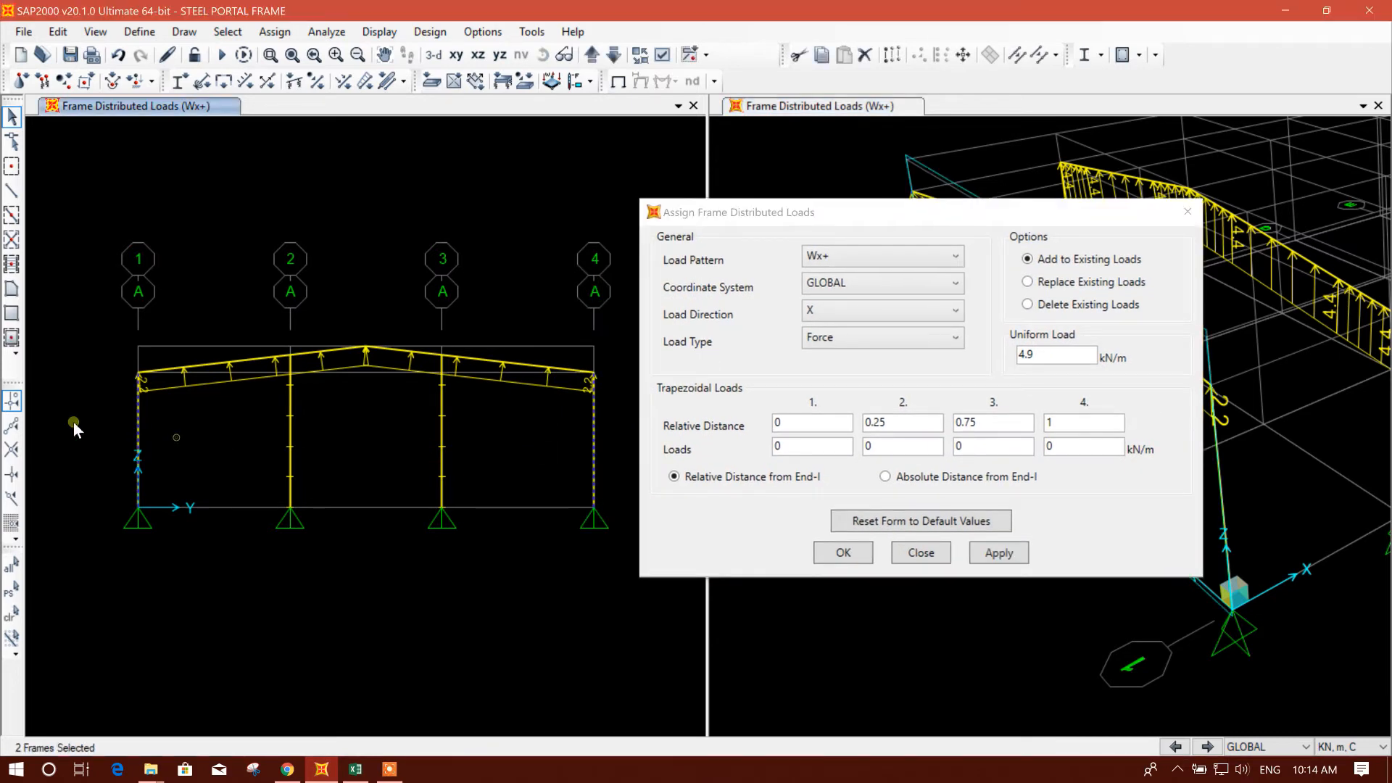
{"action": "left_click", "coordinate": [1053, 354]}
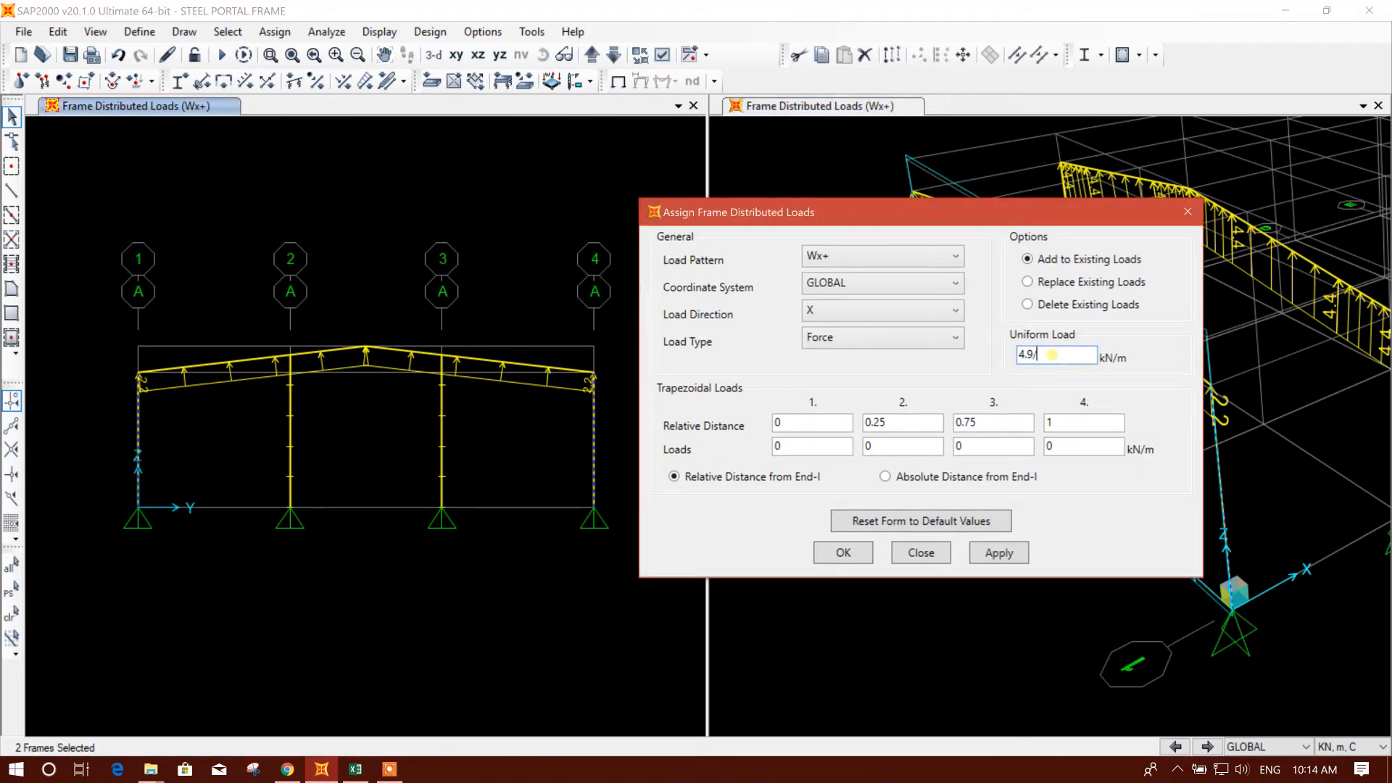
{"action": "type", "text": "/2"}
{"action": "left_click", "coordinate": [999, 553]}
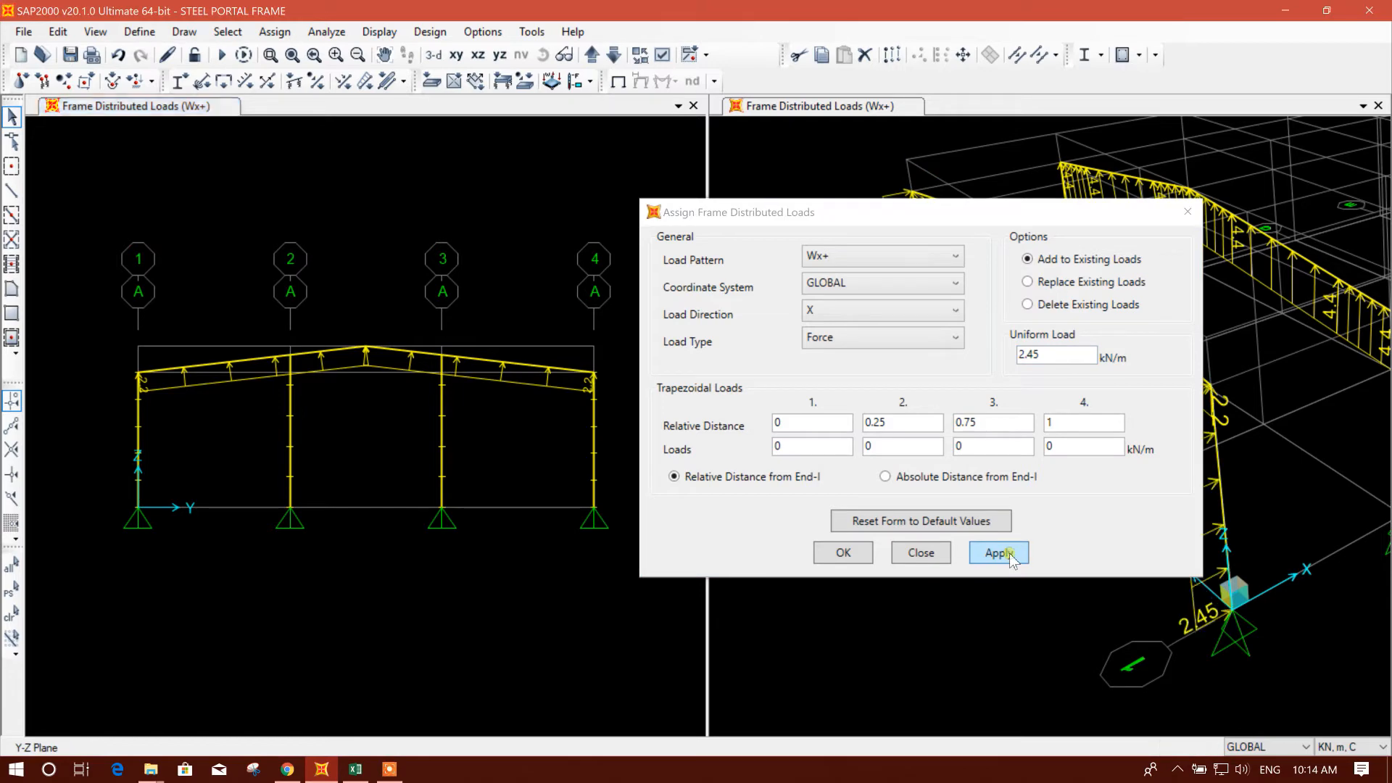
Look up the Leward Wall load for wind parallel to the ridge in the Excel sheet and return to SAP2000
{"action": "mouse_move", "coordinate": [960, 206]}
{"action": "left_mouse_down"}
{"action": "mouse_move", "coordinate": [583, 184]}
{"action": "mouse_move", "coordinate": [795, 178]}
{"action": "mouse_move", "coordinate": [696, 156]}
{"action": "mouse_move", "coordinate": [620, 200]}
{"action": "mouse_move", "coordinate": [729, 194]}
{"action": "left_mouse_up"}
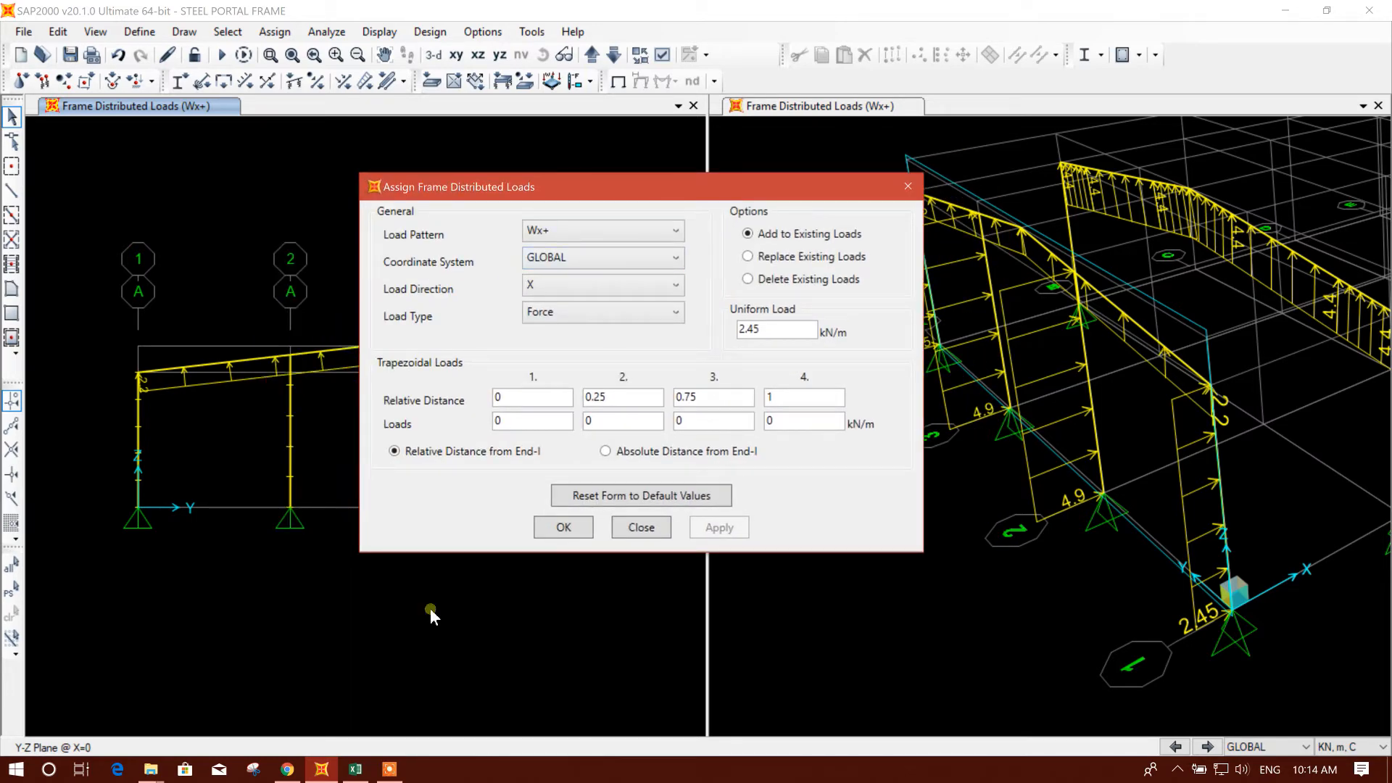
{"action": "left_click", "coordinate": [355, 769]}
{"action": "left_click", "coordinate": [161, 460]}
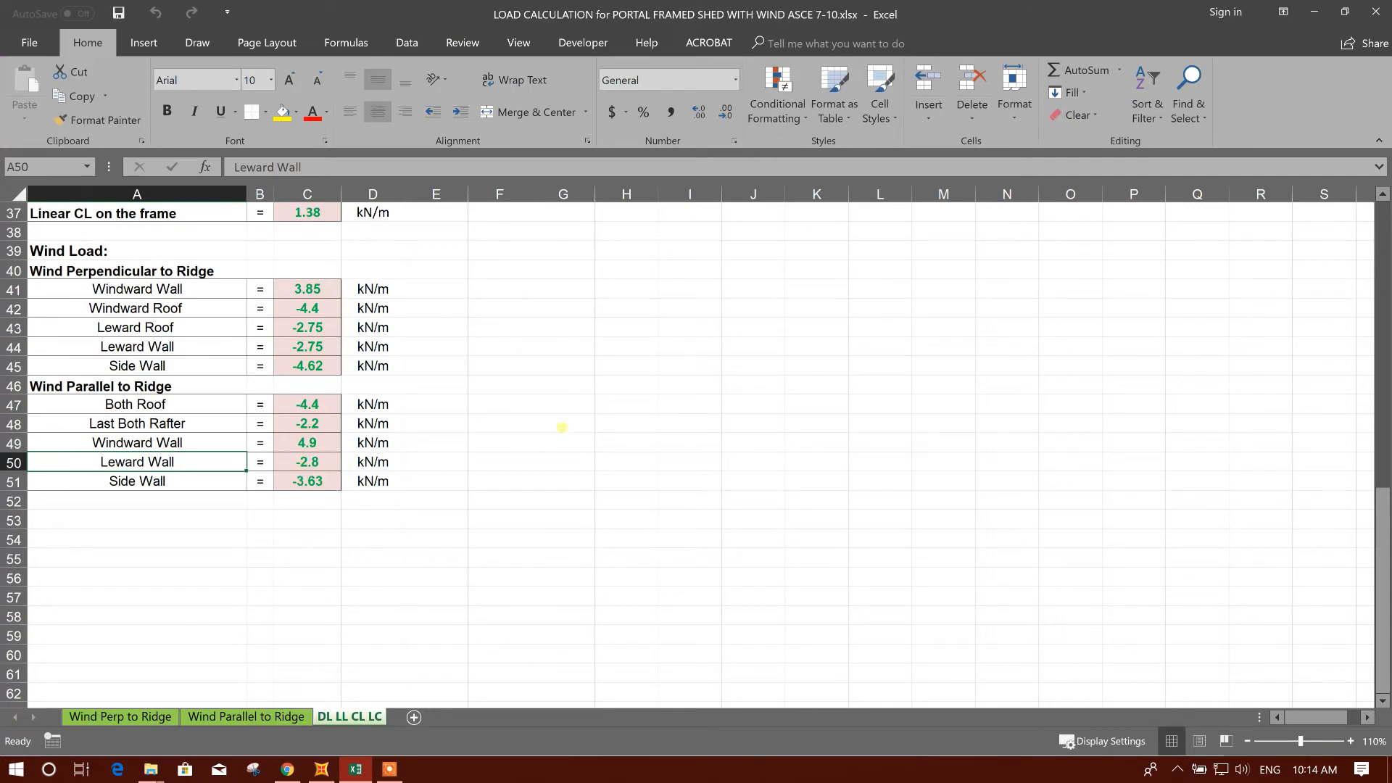
{"action": "left_click", "coordinate": [322, 770]}
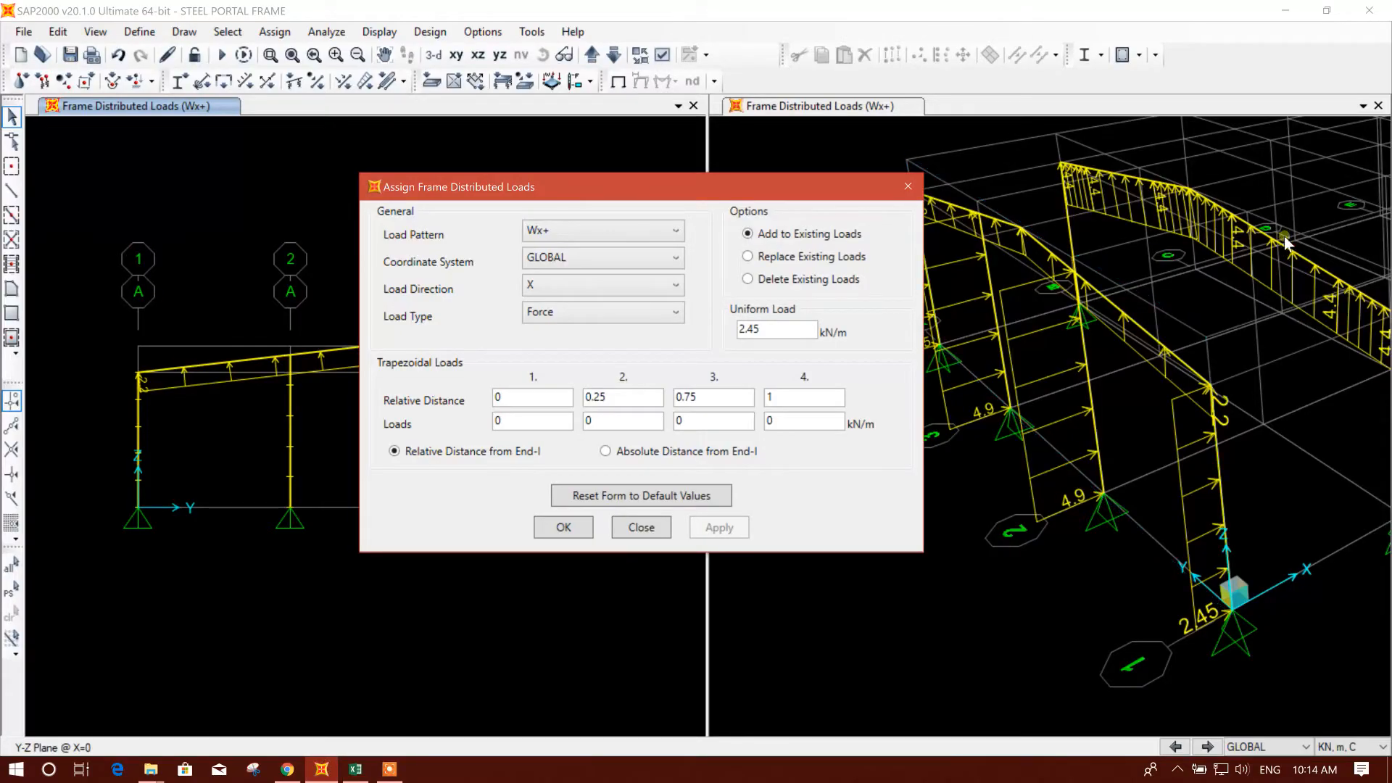
Inspect the loaded frames in 3-D and look up the Side Wall load for wind parallel to the ridge in Excel
{"action": "middle_click_drag", "start_coordinate": [1235, 346], "coordinate": [1156, 402]}
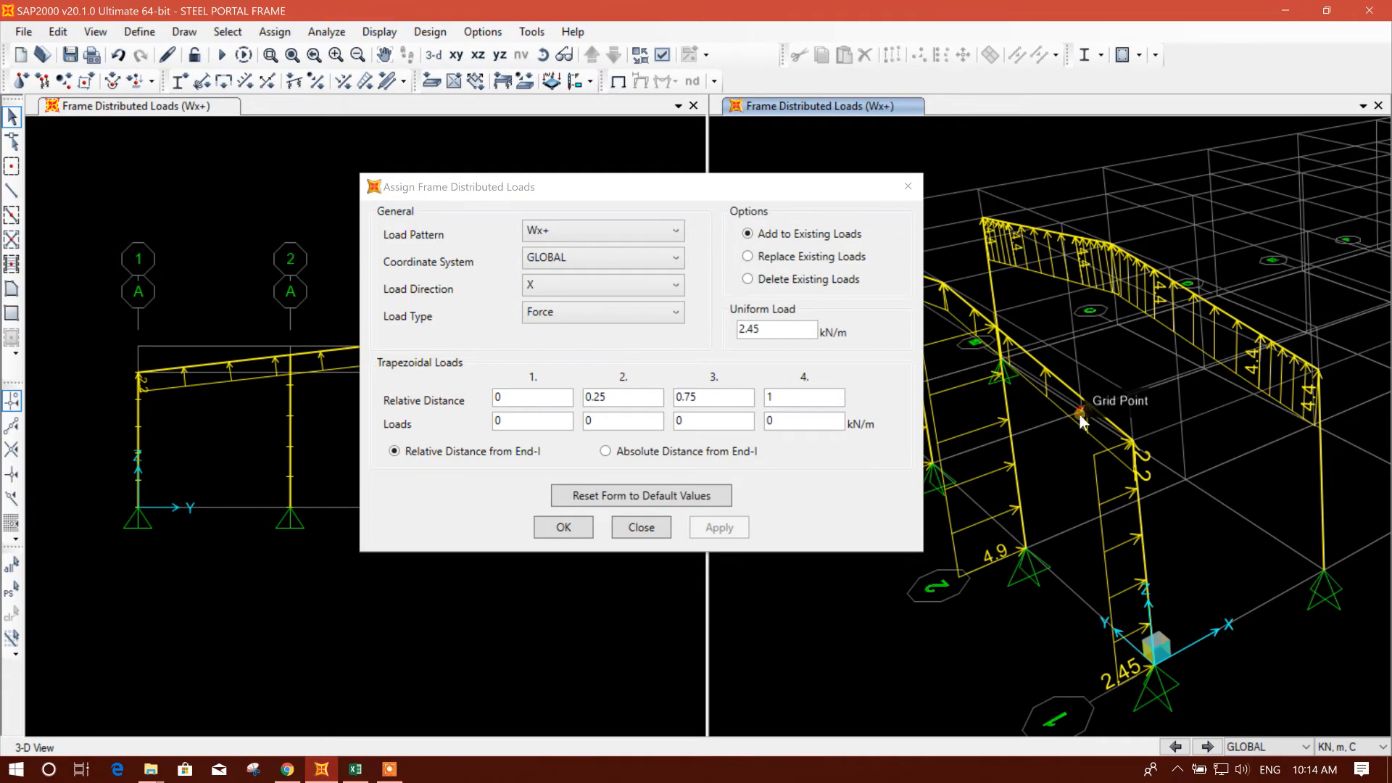
{"action": "scroll", "coordinate": [1153, 407], "scroll_direction": "up", "scroll_amount": 5}
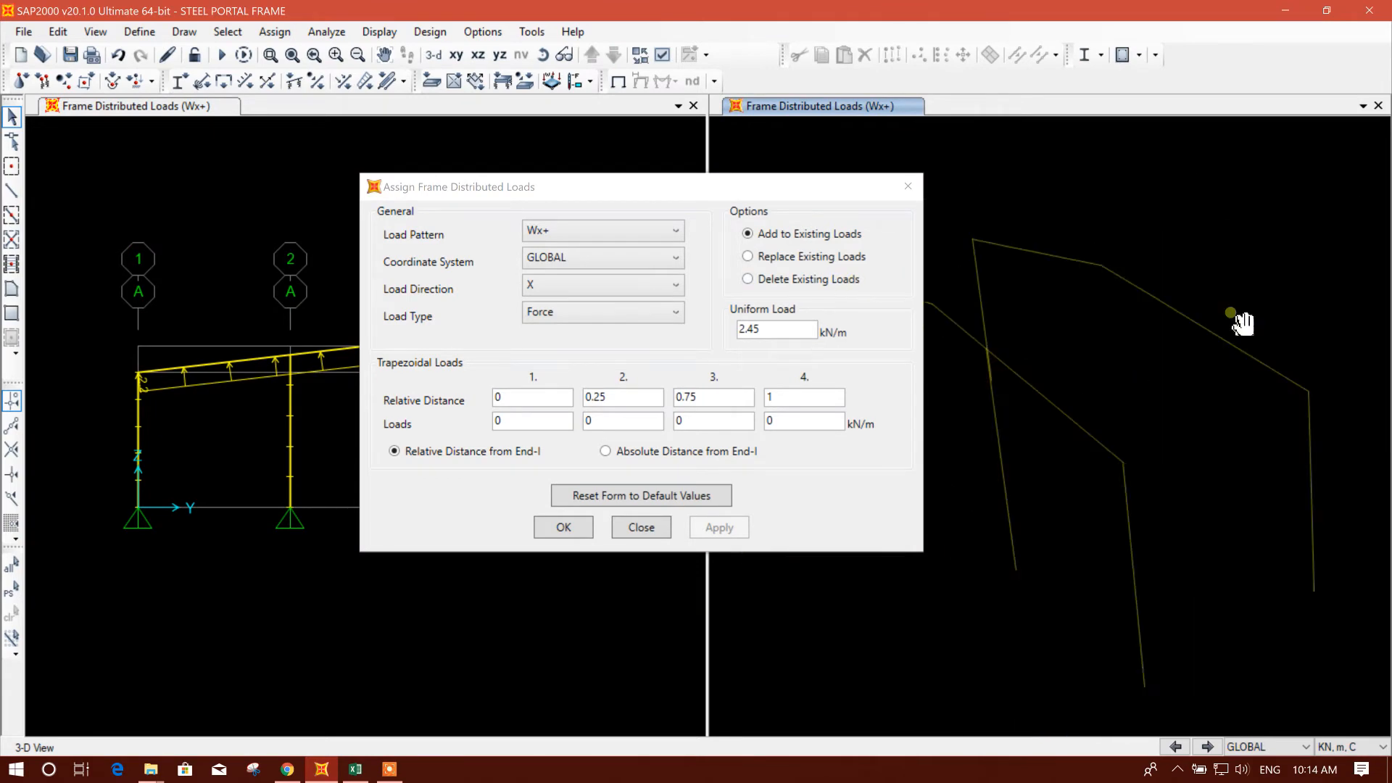
{"action": "scroll", "coordinate": [1142, 393], "scroll_direction": "down", "scroll_amount": 5}
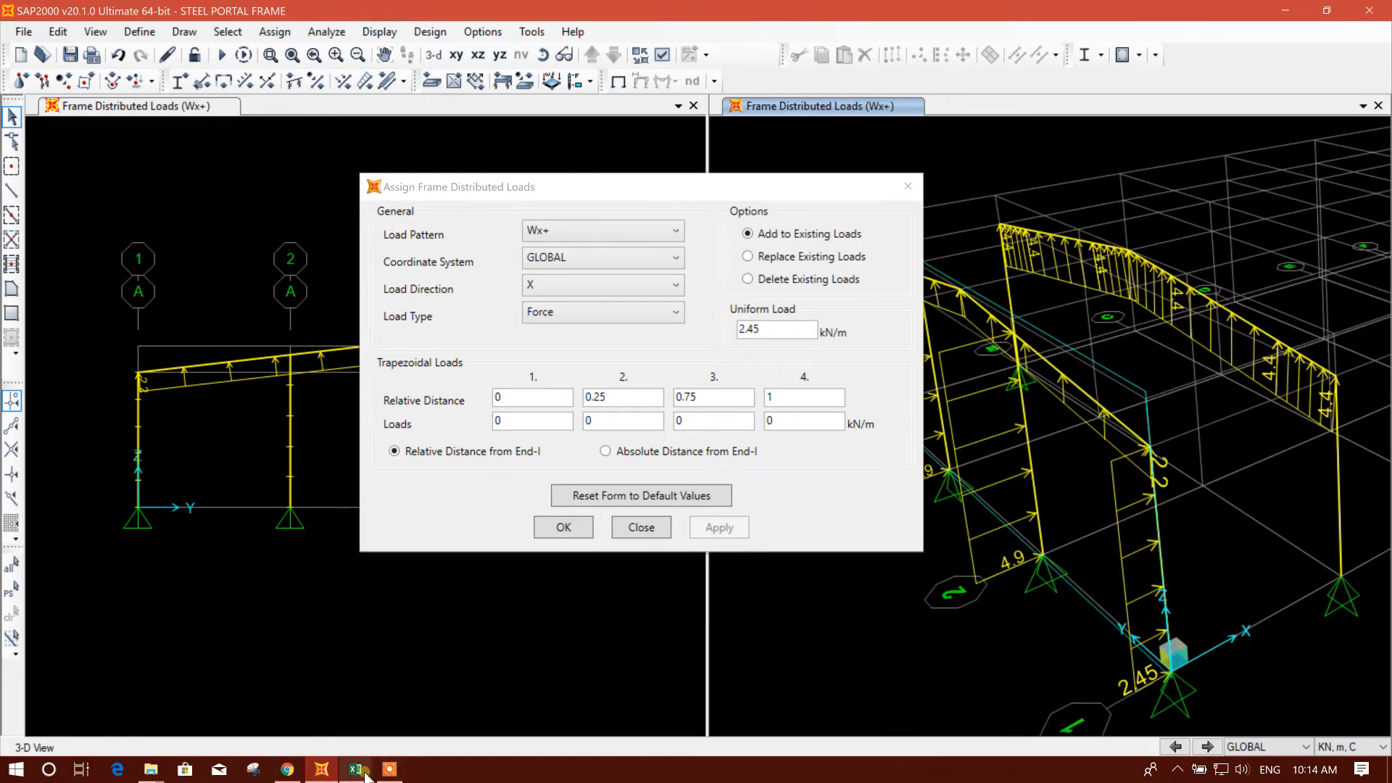
{"action": "left_click", "coordinate": [355, 770]}
{"action": "left_click", "coordinate": [221, 481]}
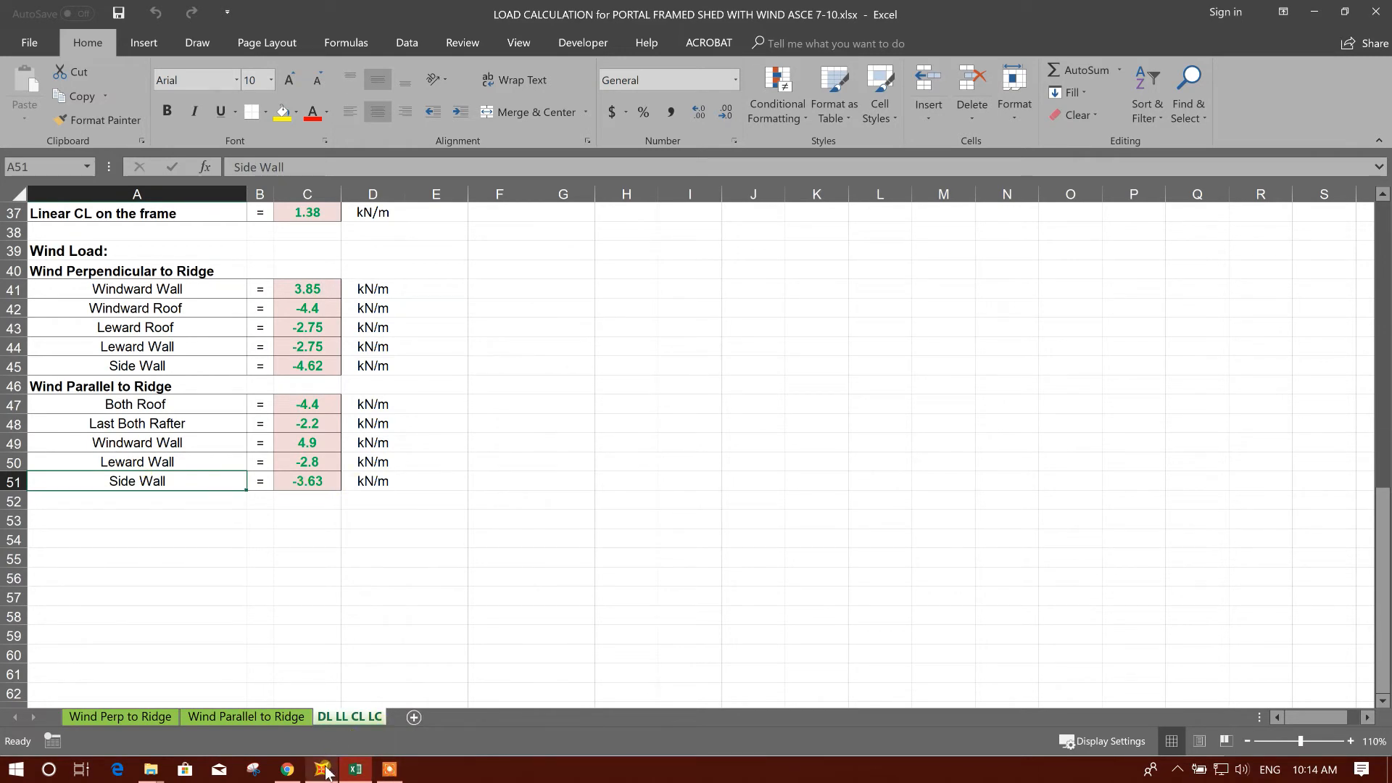
{"action": "left_click", "coordinate": [323, 769]}
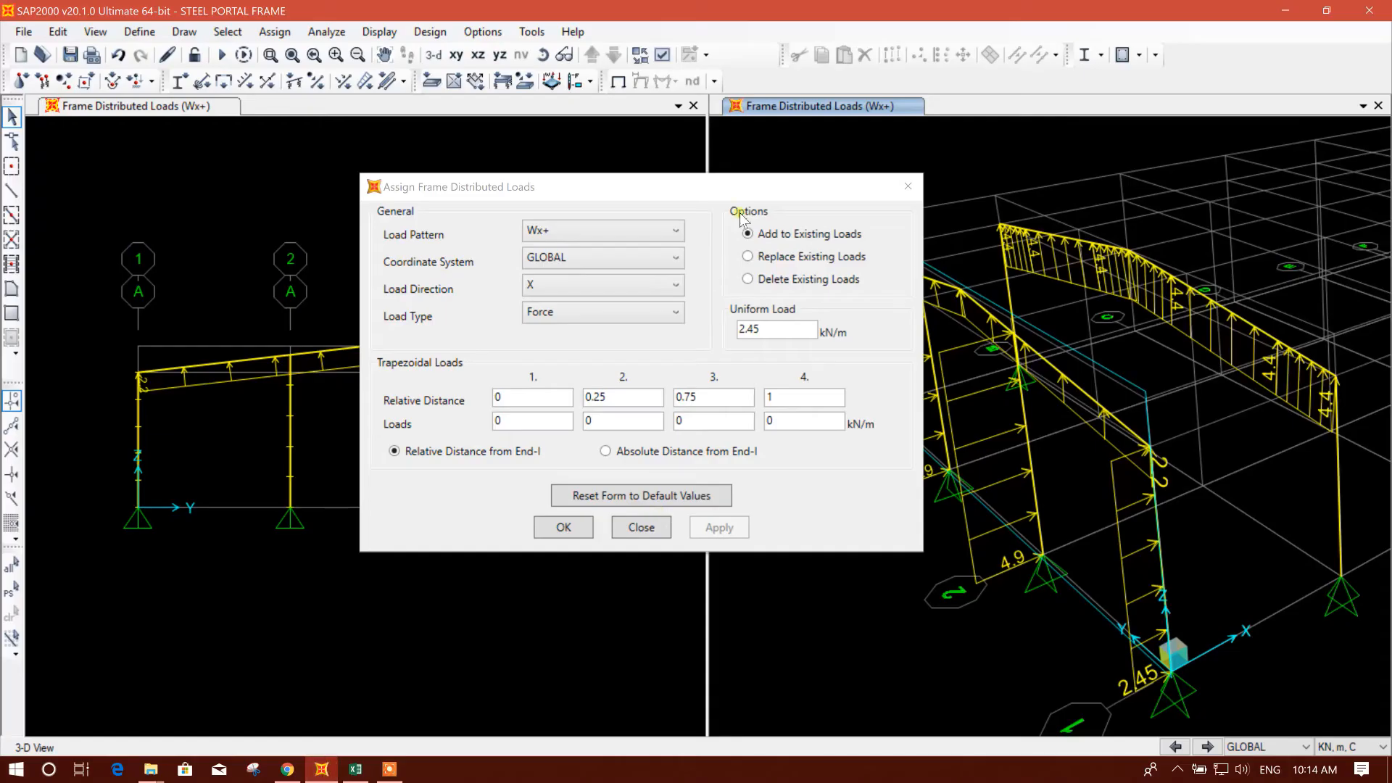
Switch the elevation view to the grid B frame at X=5.5 and move the load assignment dialog clear of the 3-D view
{"action": "left_click_drag", "start_coordinate": [766, 186], "coordinate": [860, 171]}
{"action": "left_click", "coordinate": [387, 174]}
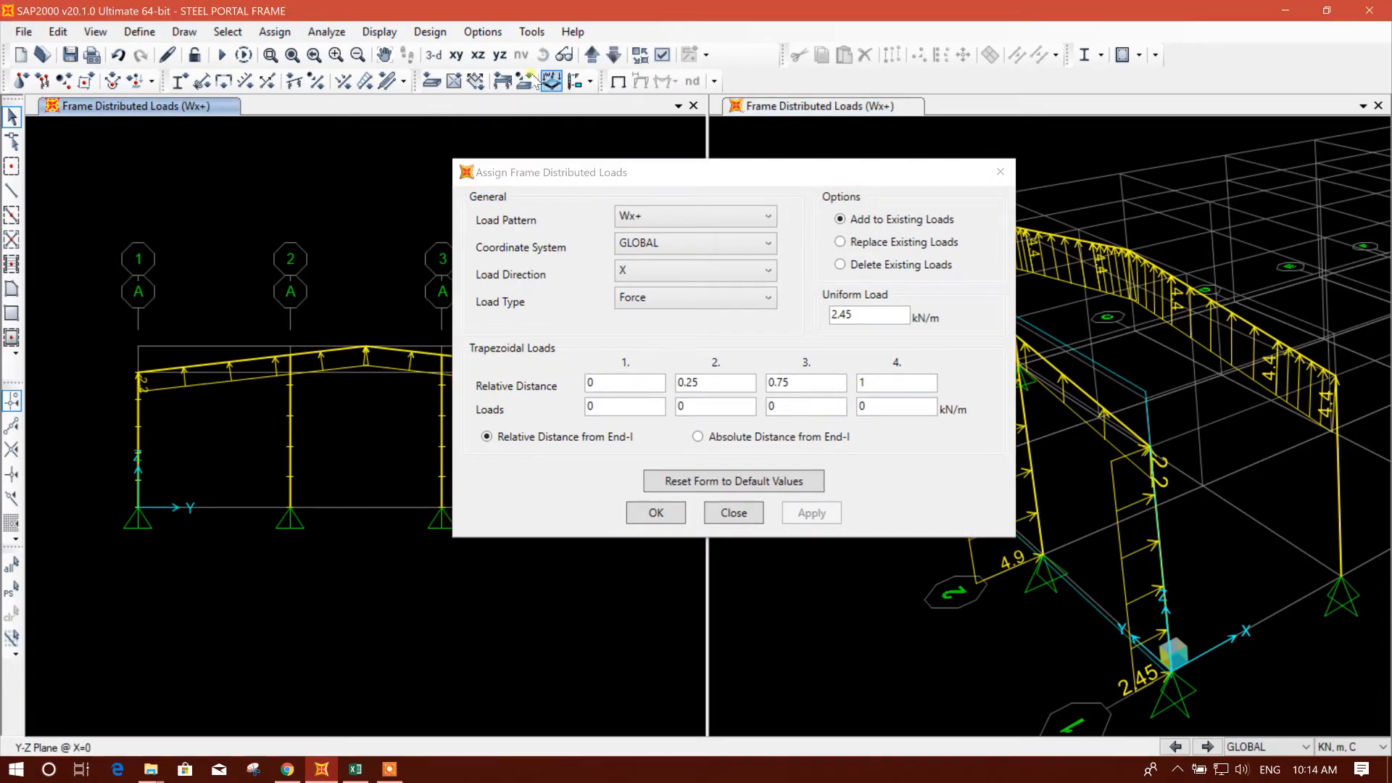
{"action": "left_click", "coordinate": [593, 55]}
{"action": "left_click_drag", "start_coordinate": [690, 177], "coordinate": [380, 251]}
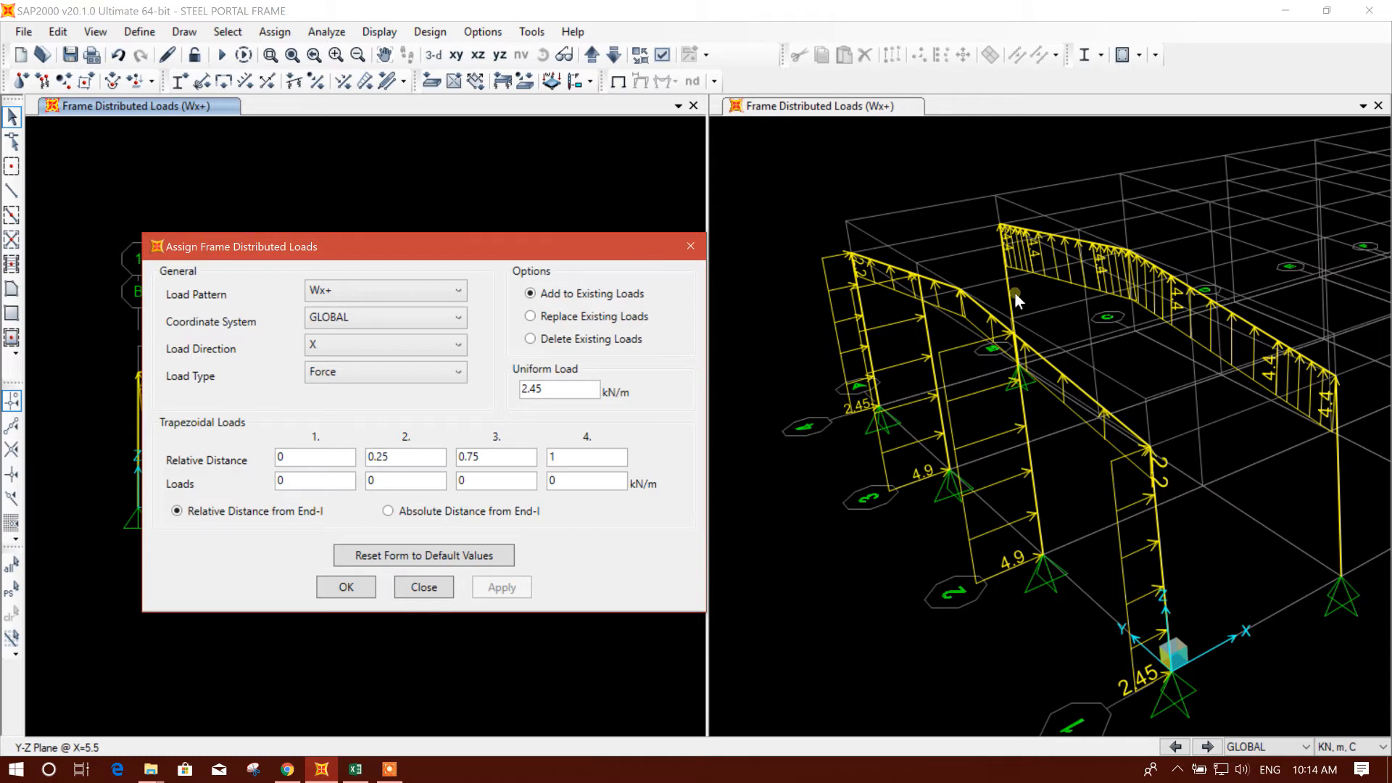
Assign the Side Wall load from the Excel sheet, -3.63 kN/m in global Y, to the grid B frame's column at grid 1
{"action": "left_click", "coordinate": [1321, 496]}
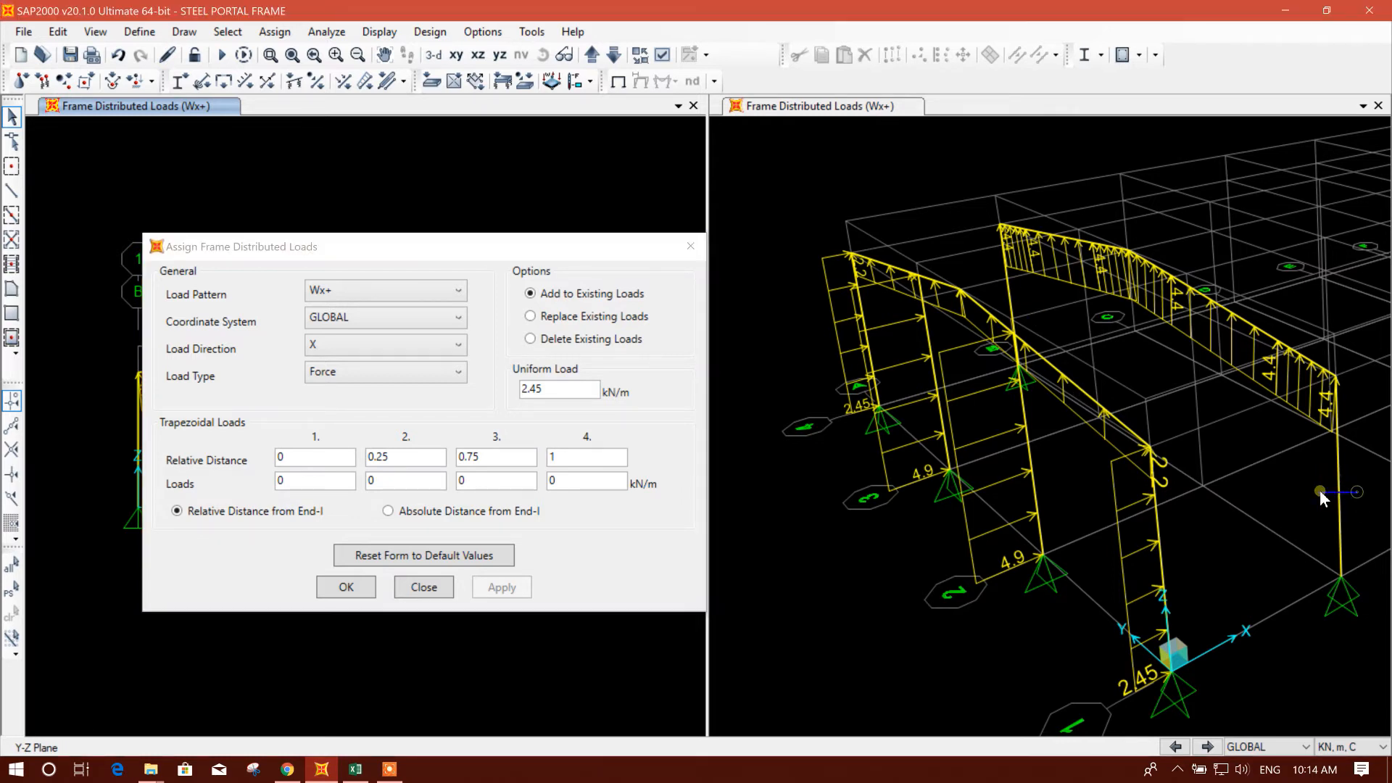
{"action": "left_click", "coordinate": [1320, 495]}
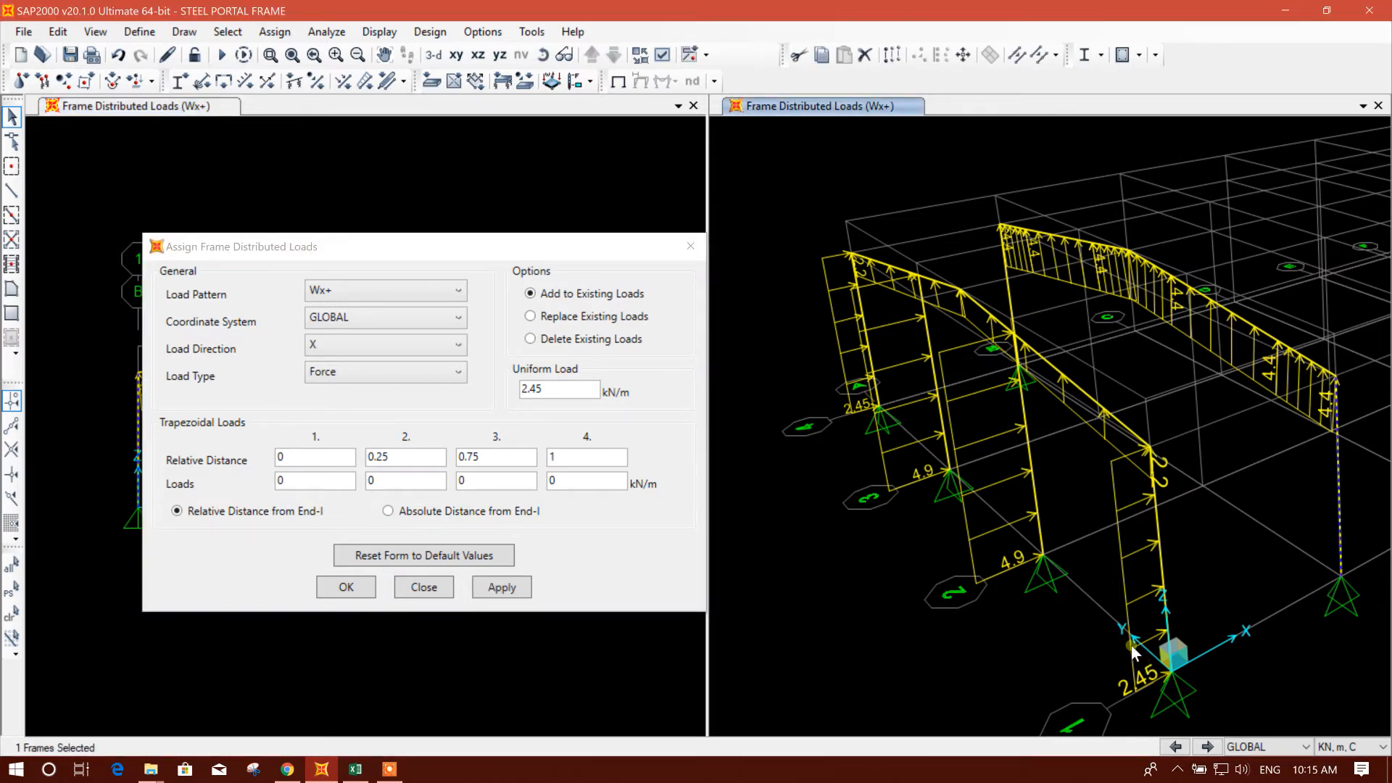
{"action": "left_click", "coordinate": [388, 341]}
{"action": "left_click", "coordinate": [337, 376]}
{"action": "left_click_drag", "start_coordinate": [544, 248], "coordinate": [638, 212]}
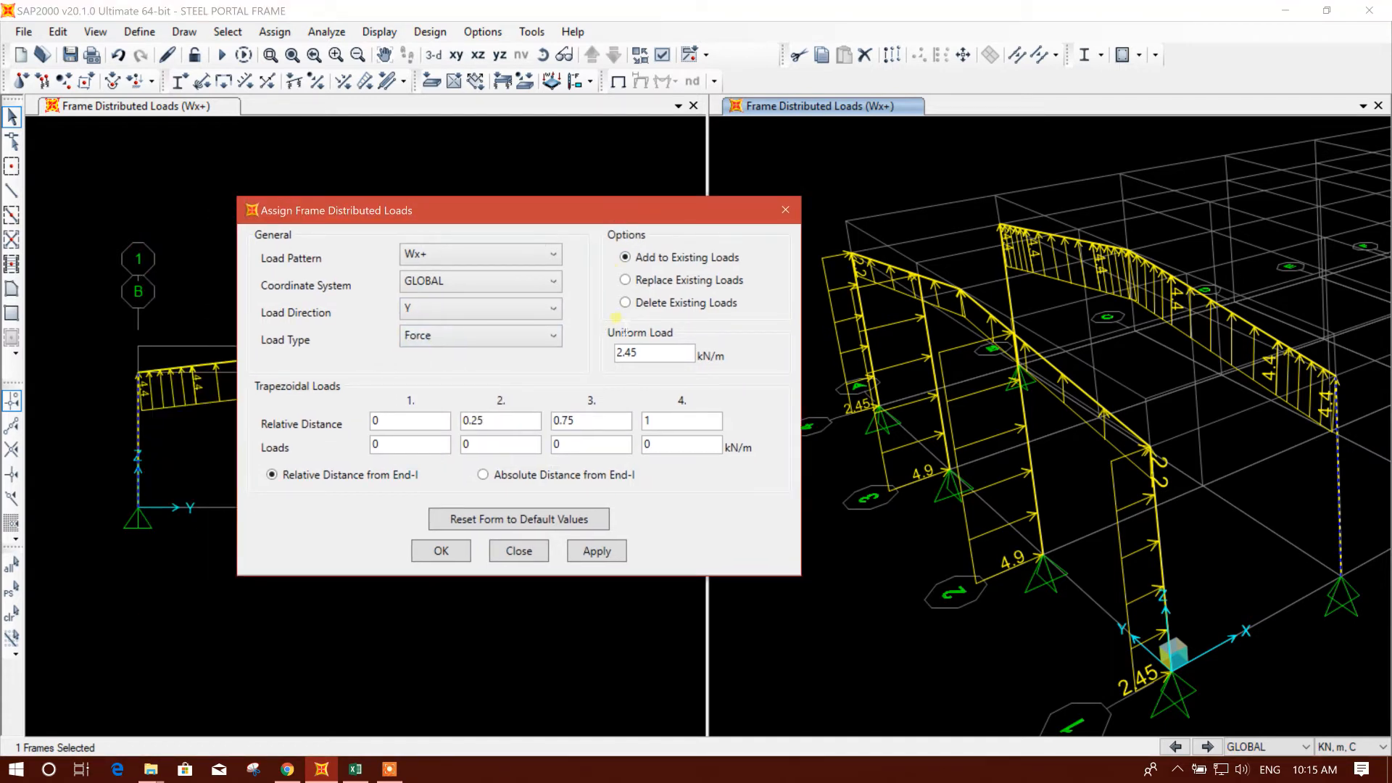
{"action": "left_click", "coordinate": [355, 769]}
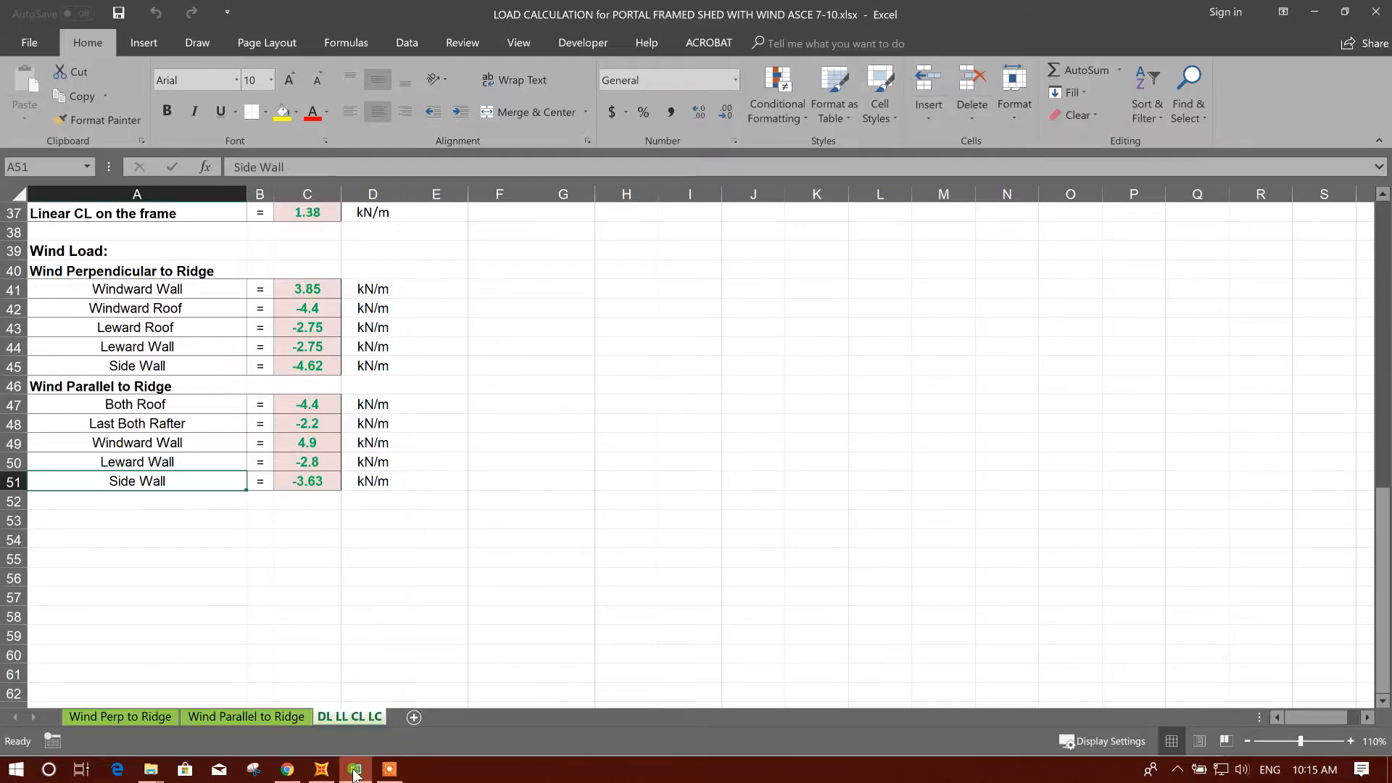
{"action": "left_click", "coordinate": [355, 771]}
{"action": "left_click_drag", "start_coordinate": [651, 356], "coordinate": [574, 356]}
{"action": "type", "text": "-3.63"}
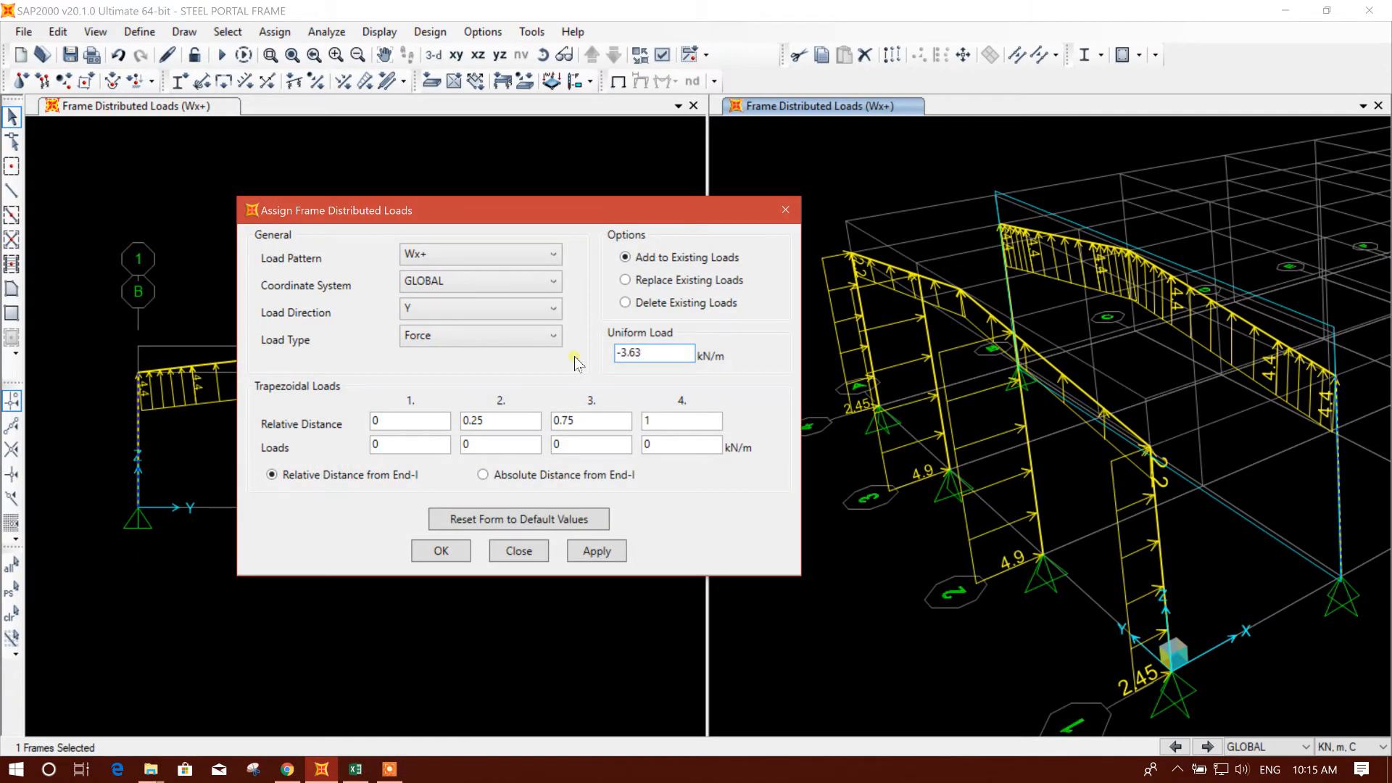
{"action": "left_click", "coordinate": [595, 551]}
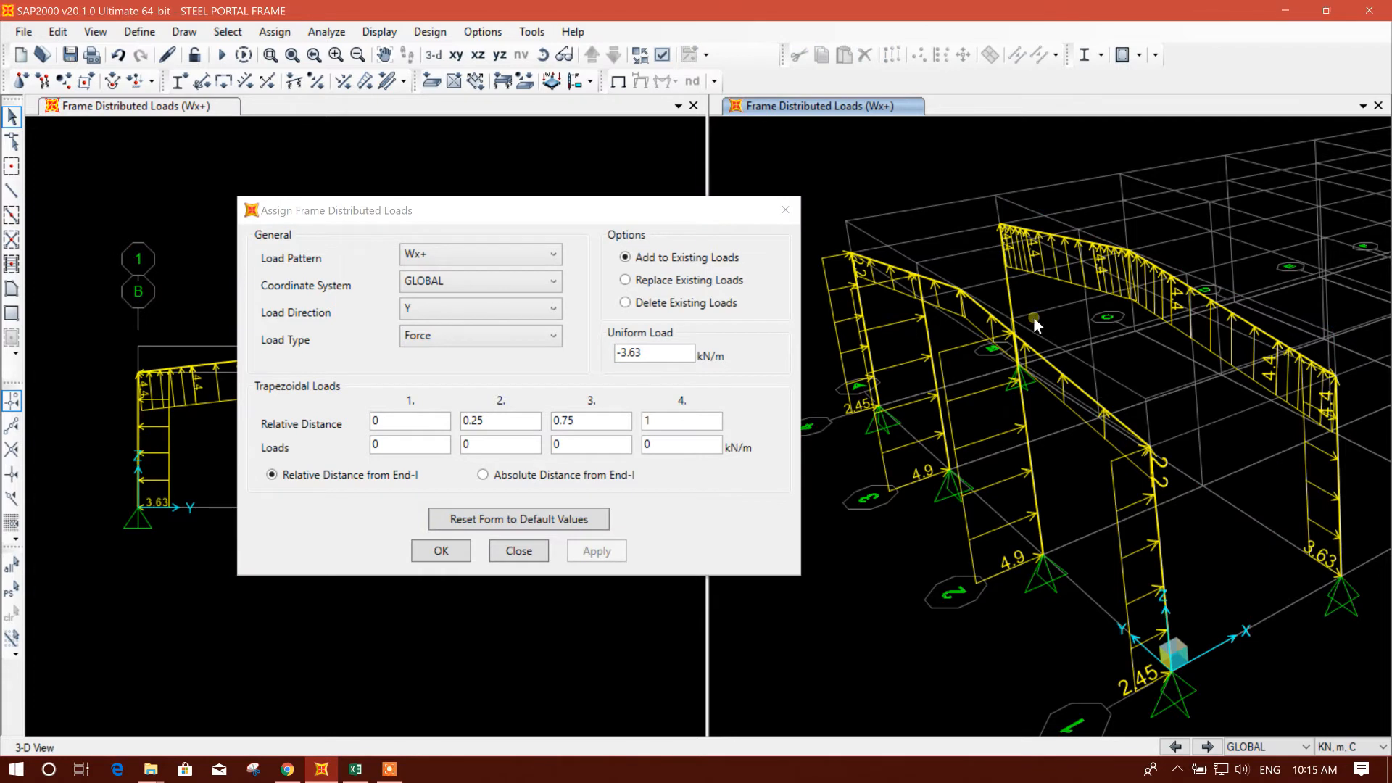
Assign a uniform load of 3.63 kN/m in global Y to the grid B frame's column at grid 4
{"action": "left_click", "coordinate": [1010, 304]}
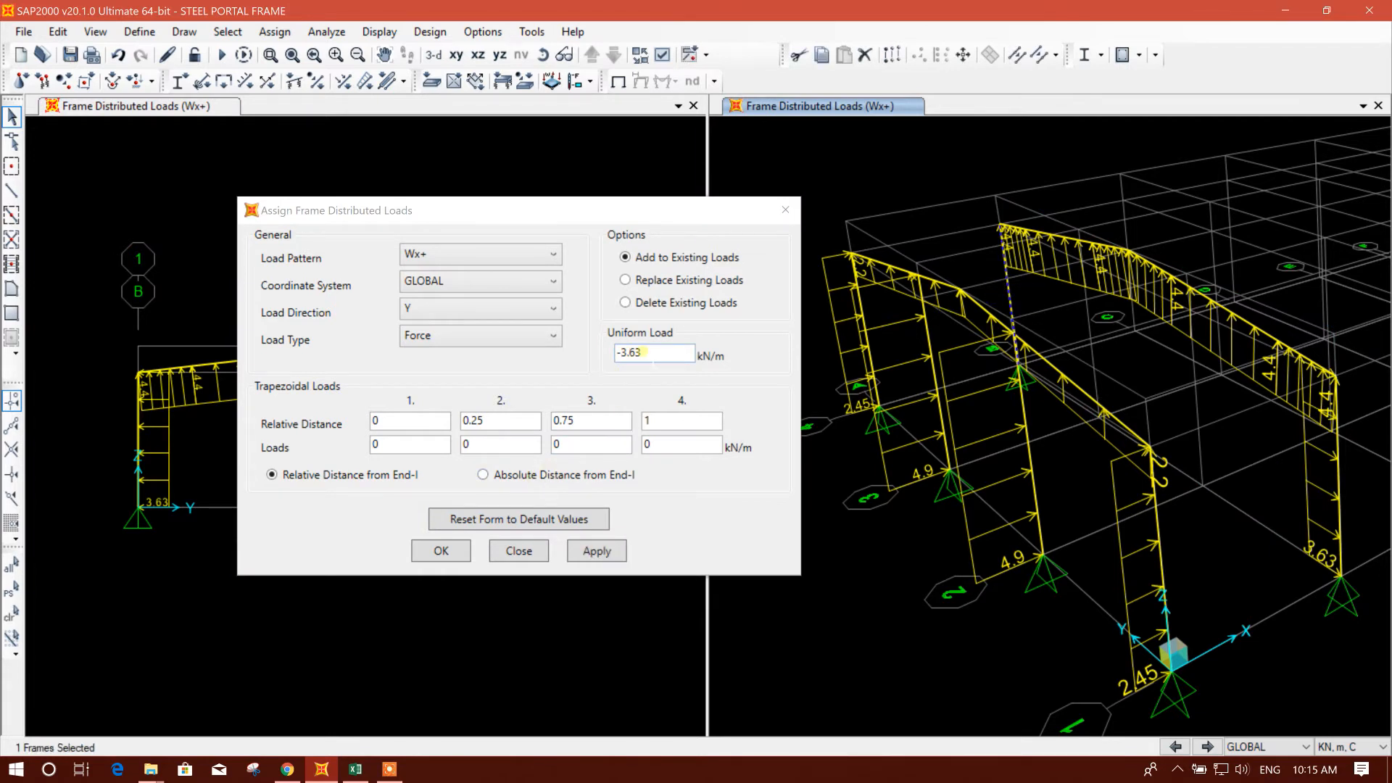
{"action": "left_click_drag", "start_coordinate": [636, 355], "coordinate": [602, 362]}
{"action": "left_click", "coordinate": [618, 354]}
{"action": "key", "text": "BackSpace"}
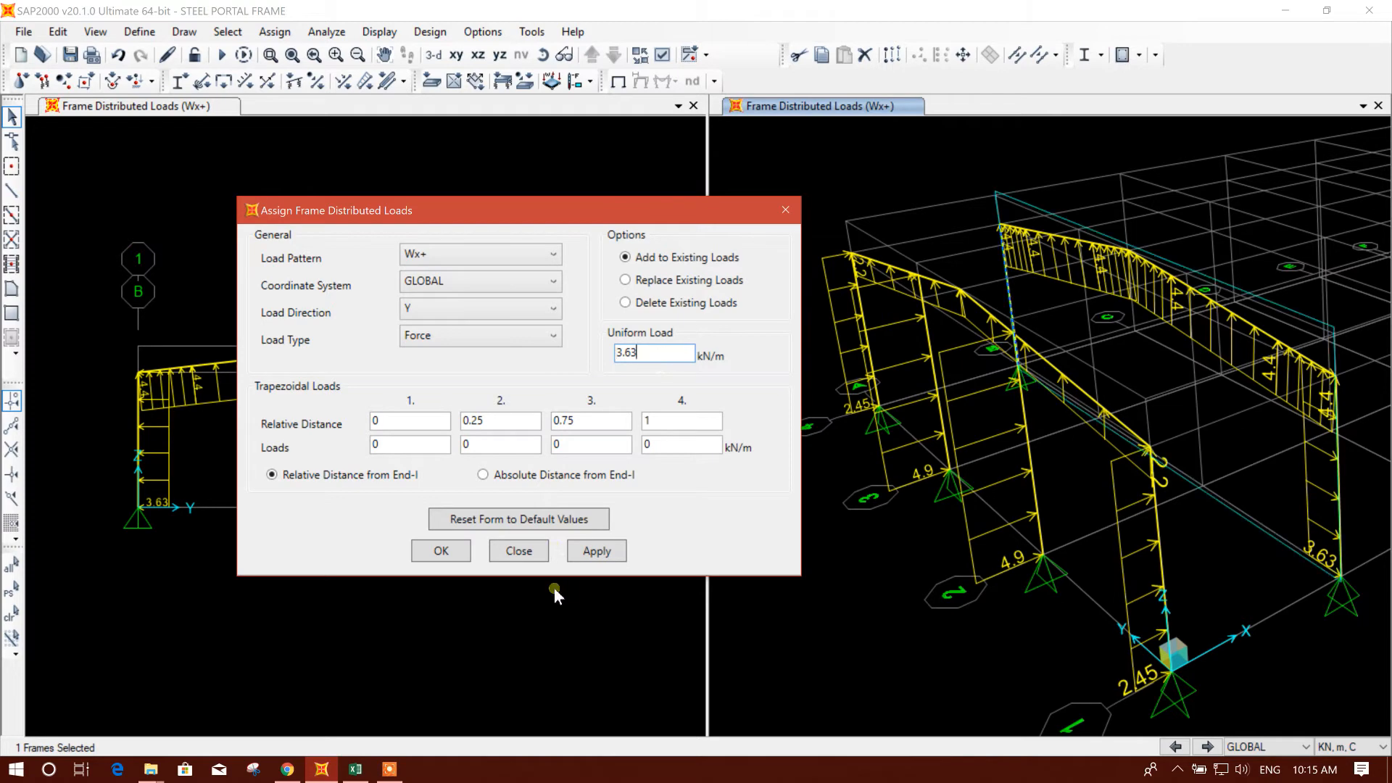
{"action": "left_click", "coordinate": [597, 551]}
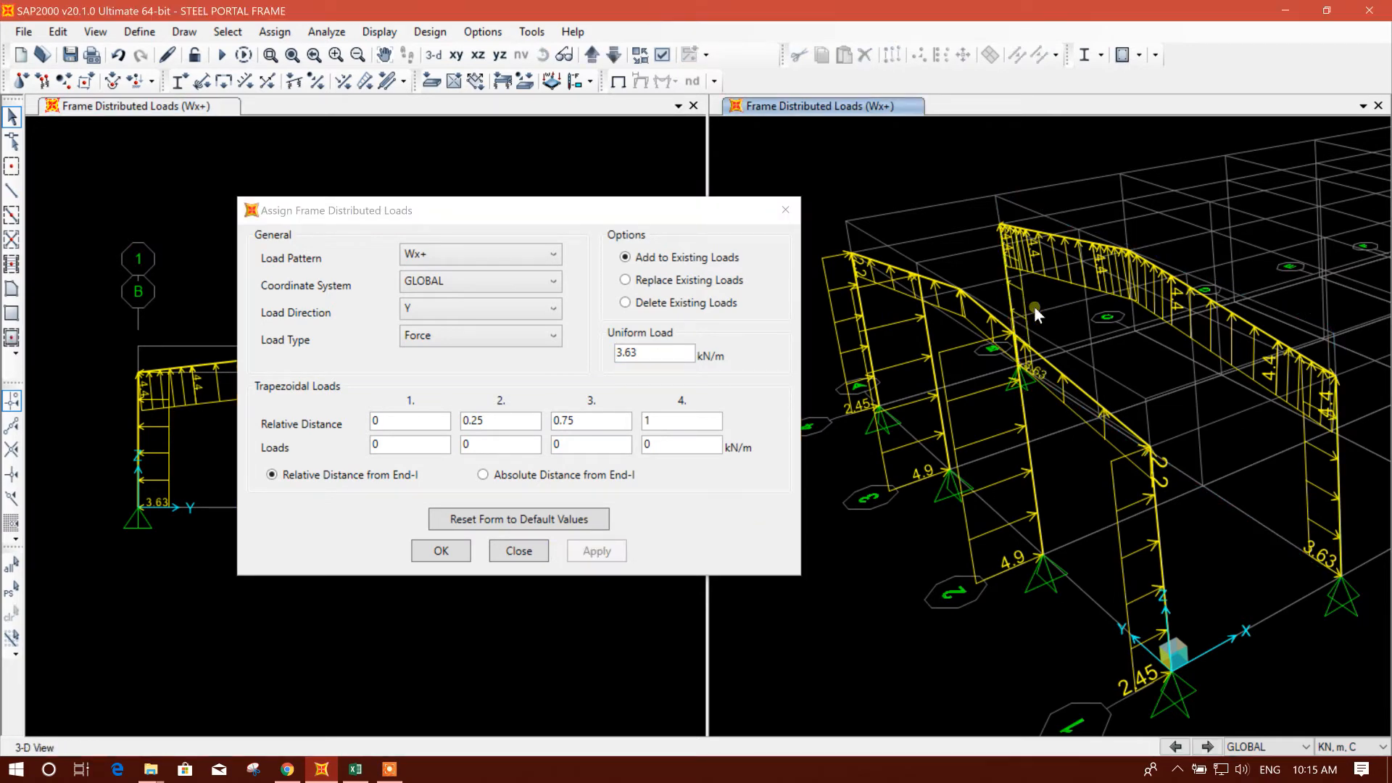
Assign half the side wall load, 3.63/2 kN/m in global Y, to the grid A frame's corner column at grid 4
{"action": "left_click_drag", "start_coordinate": [581, 208], "coordinate": [615, 157]}
{"action": "left_click", "coordinate": [1190, 533]}
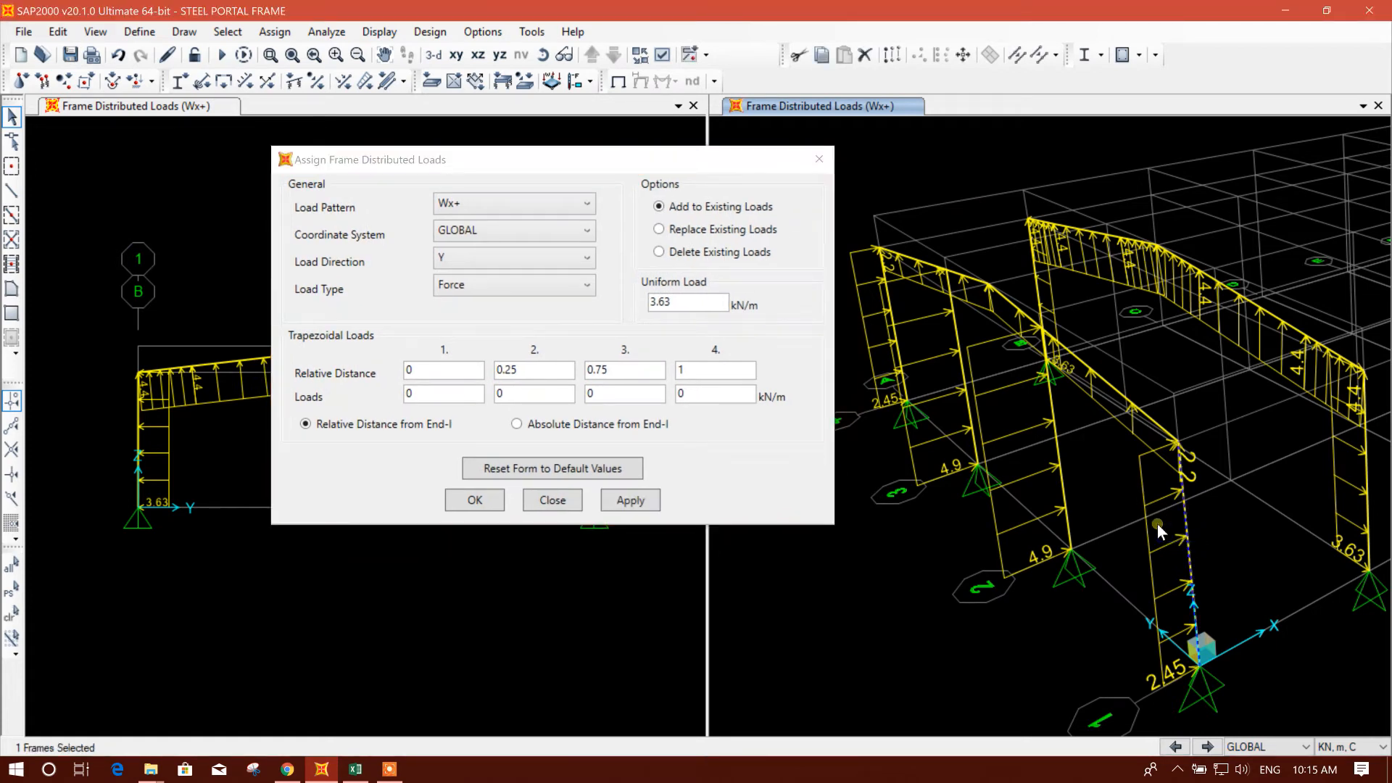
{"action": "left_click", "coordinate": [1186, 550]}
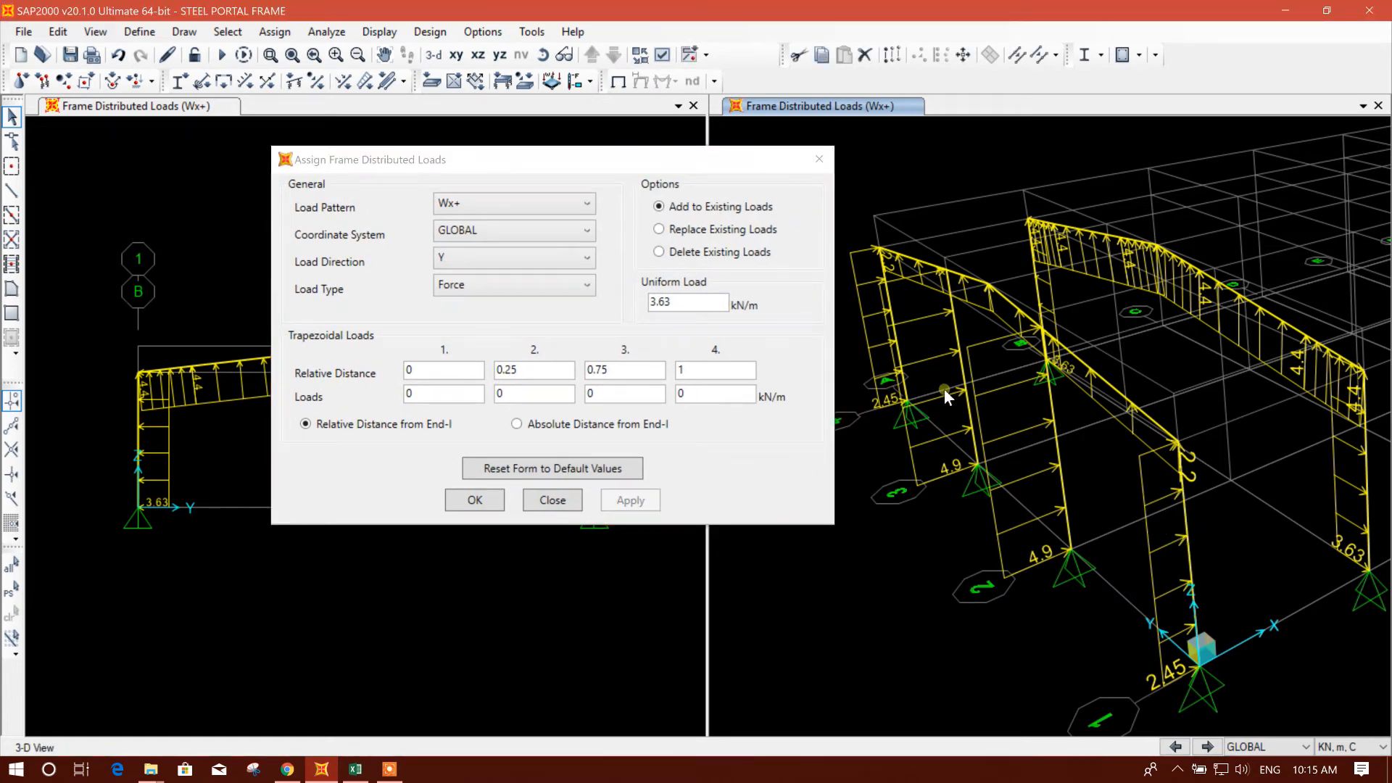
{"action": "left_click", "coordinate": [888, 319]}
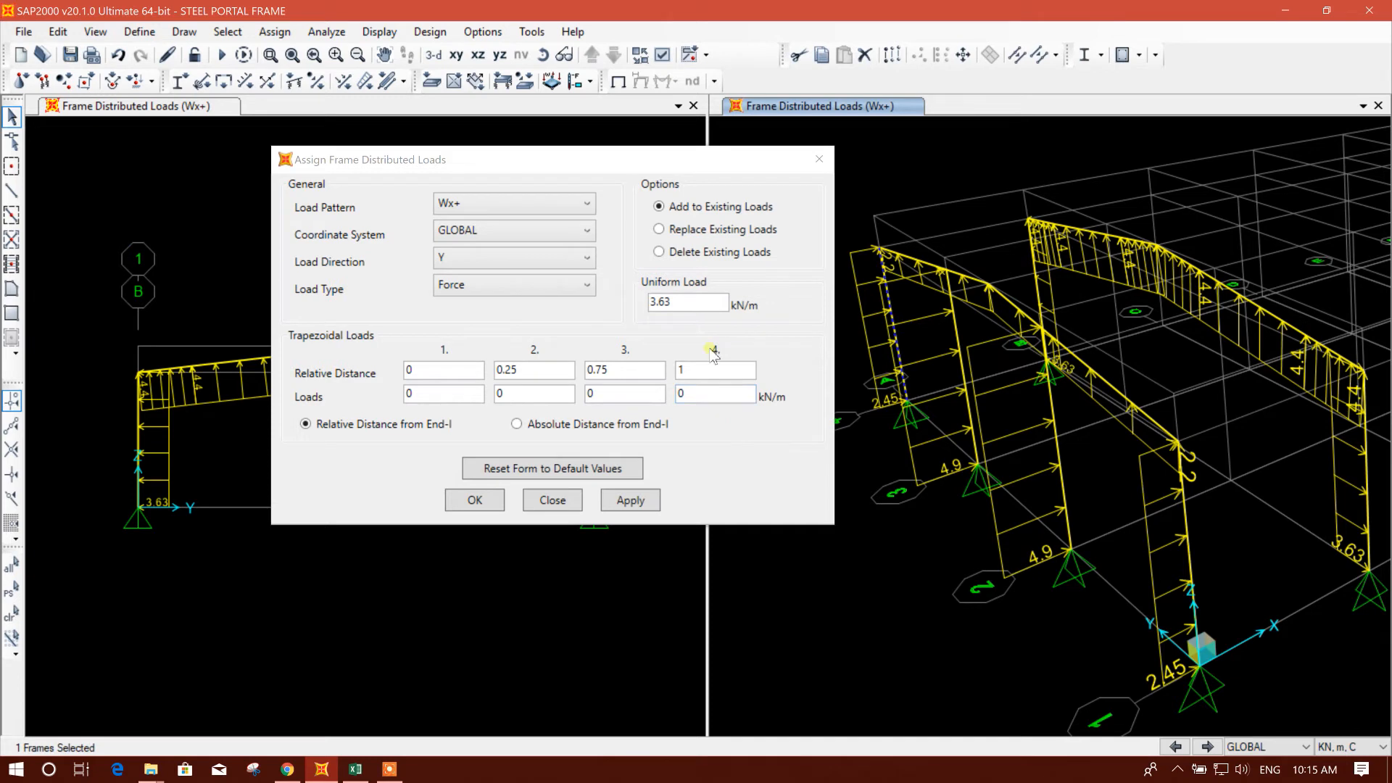
{"action": "left_click", "coordinate": [673, 301]}
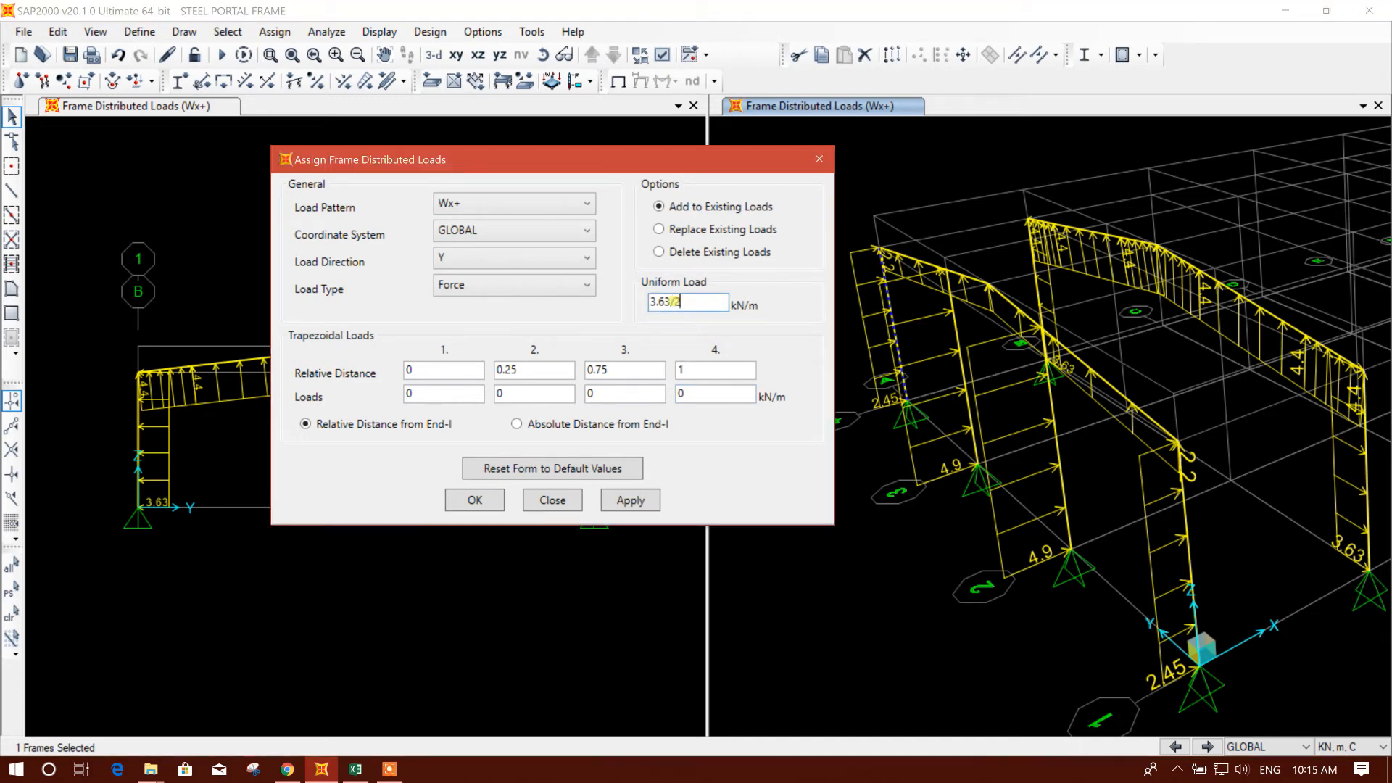
{"action": "left_click", "coordinate": [631, 500]}
Assign a uniform load of -1.815 kN/m in global Y to the grid A frame's corner column at grid 1
{"action": "left_click", "coordinate": [1169, 544]}
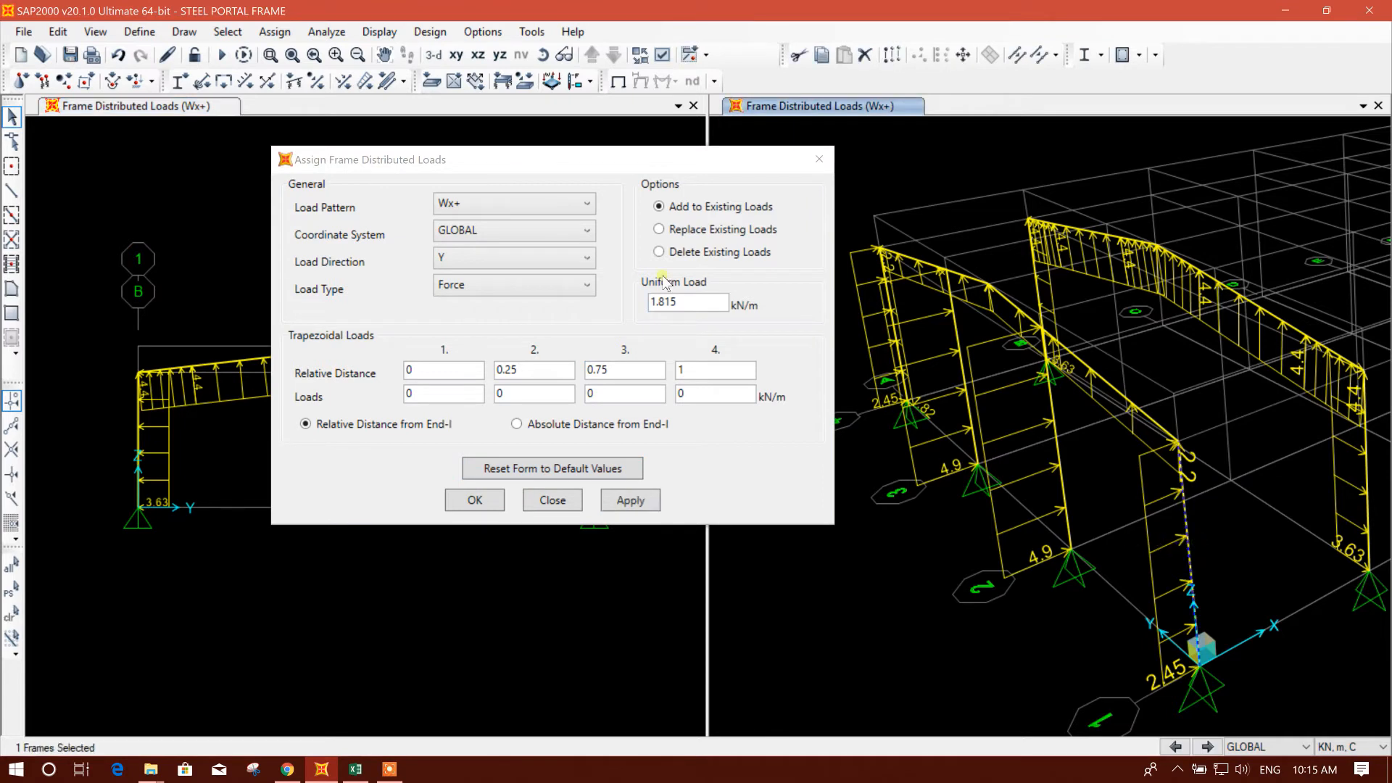
{"action": "left_click", "coordinate": [654, 304]}
{"action": "type", "text": "-"}
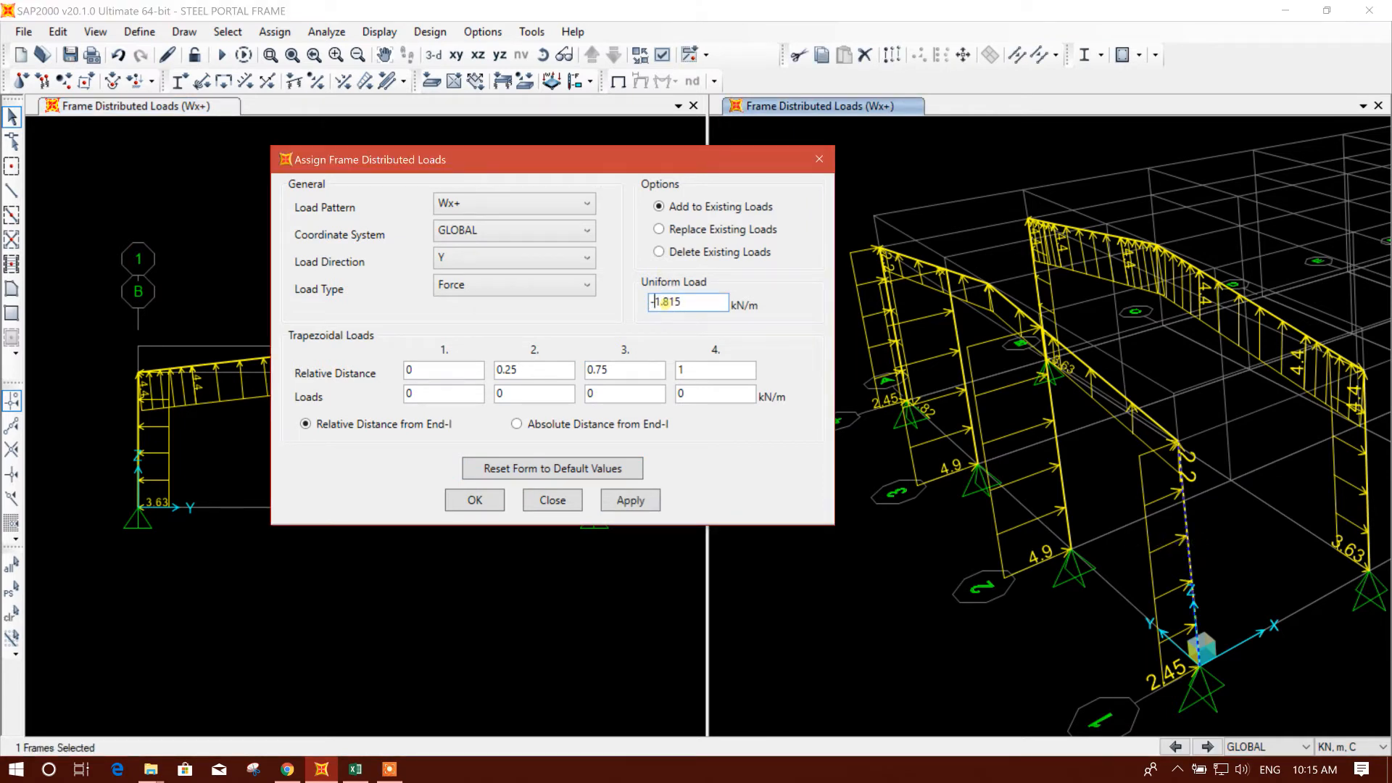
{"action": "left_click", "coordinate": [630, 499]}
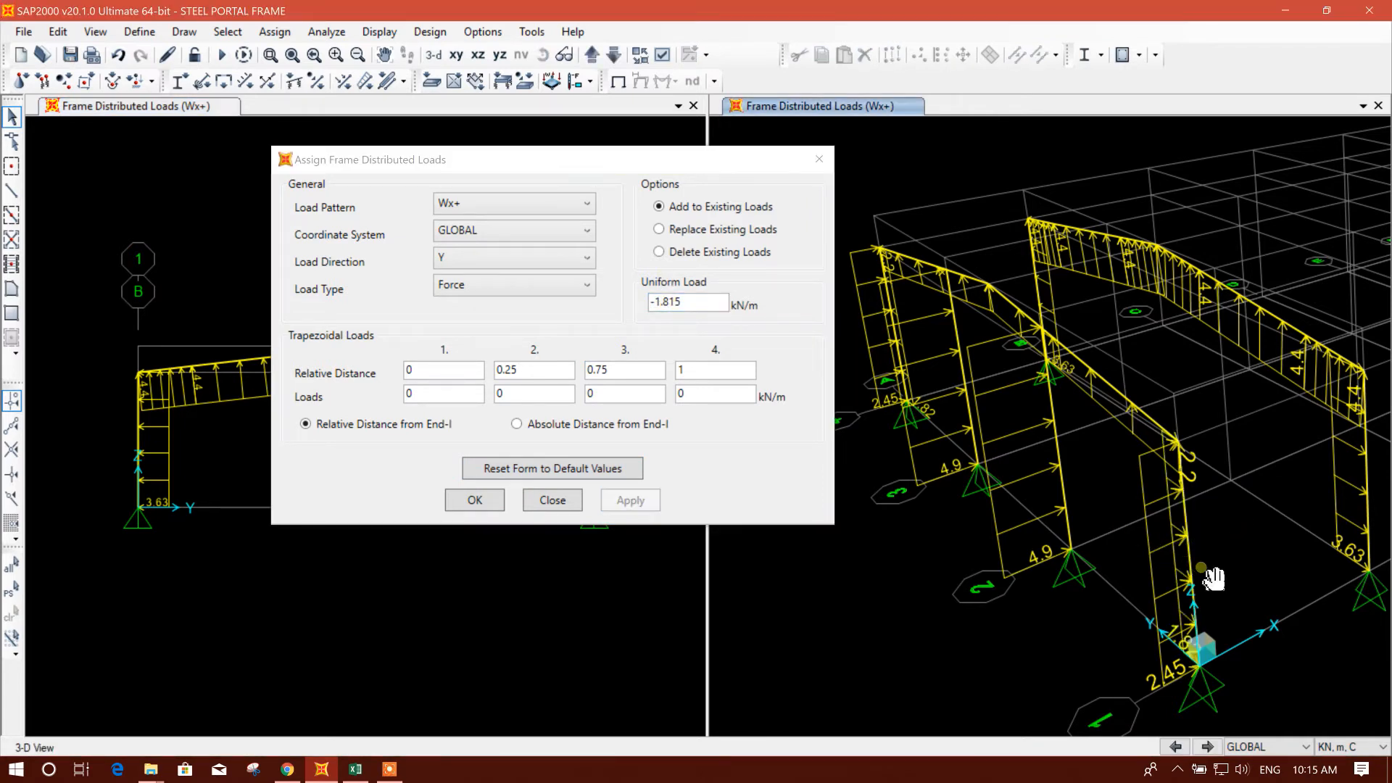
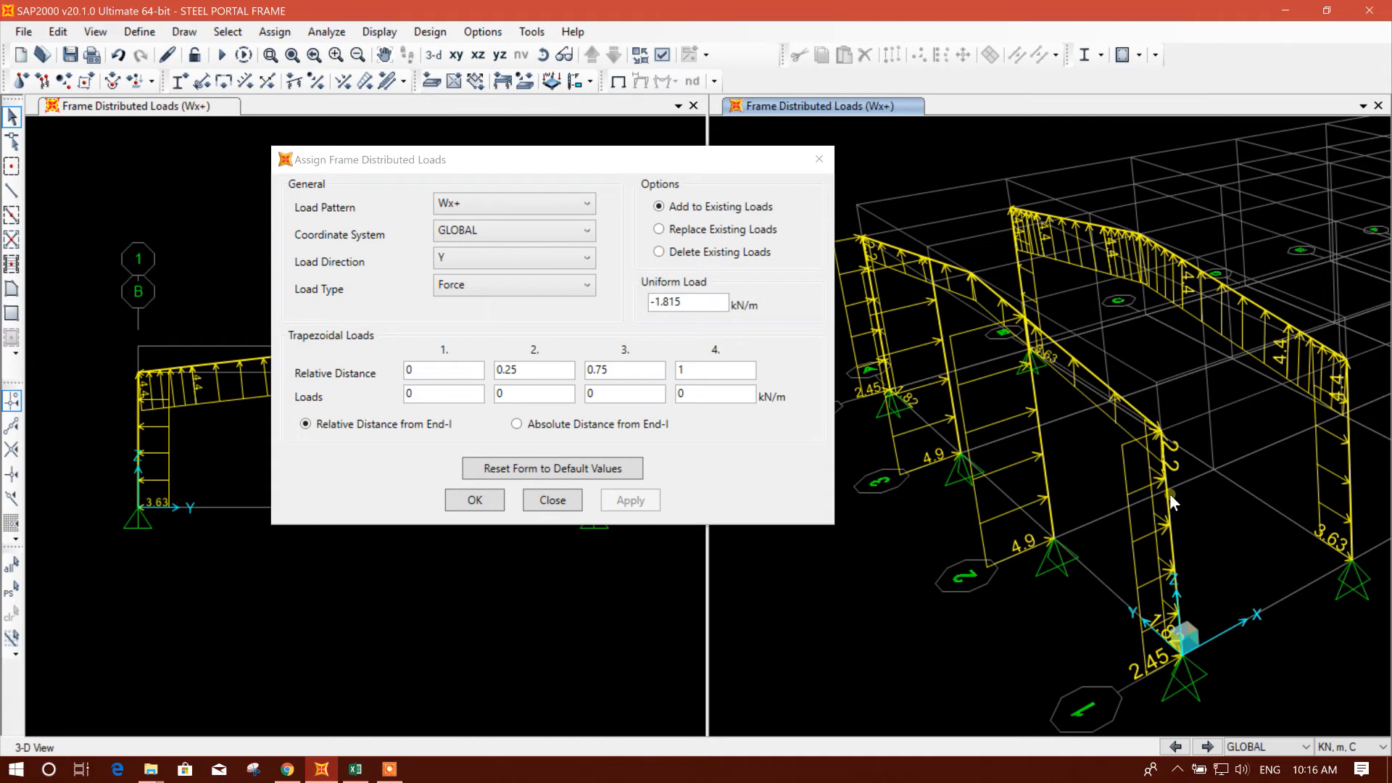
Examine the wall and roof loads on the grid A and B frames in 3-D and close the load assignment dialog
{"action": "middle_click_drag", "start_coordinate": [1224, 507], "coordinate": [1244, 528], "text": "shift"}
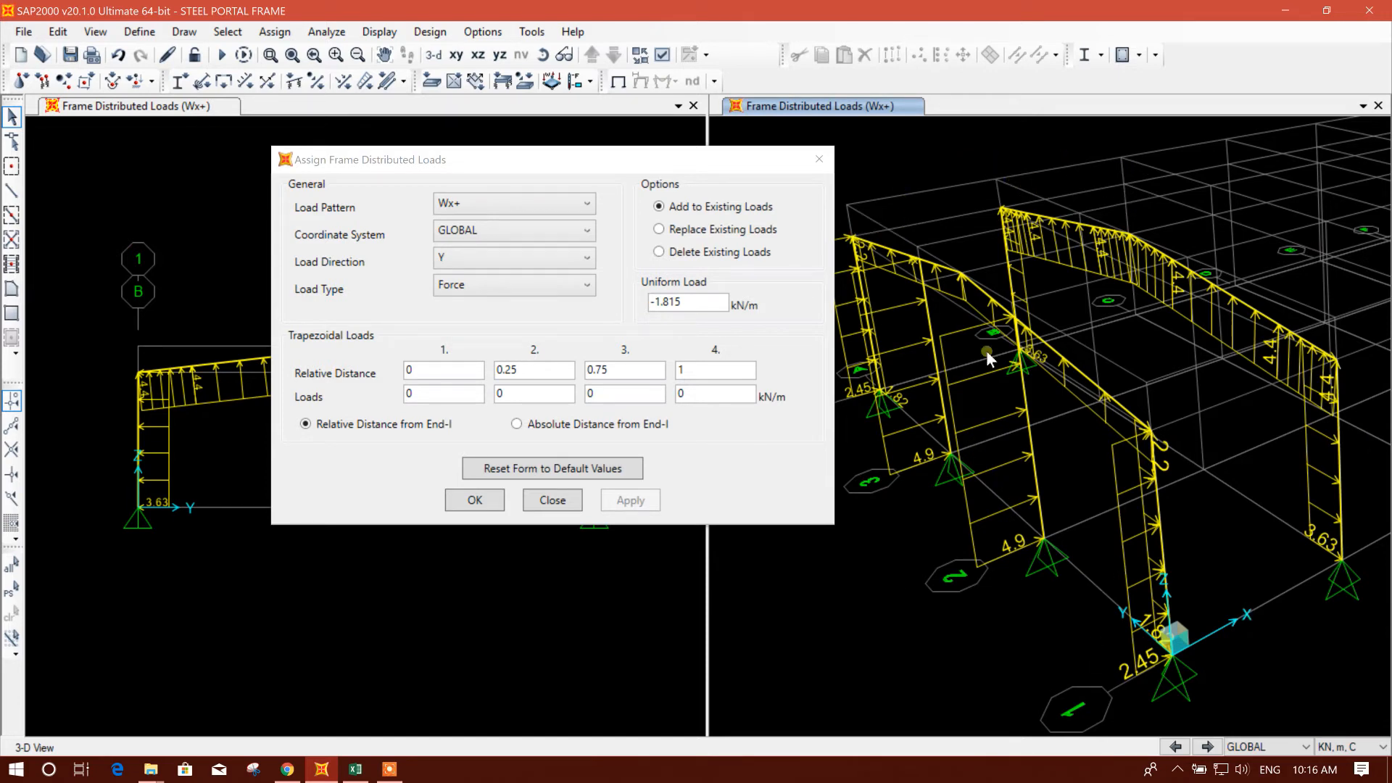
{"action": "middle_click_drag", "start_coordinate": [1070, 535], "coordinate": [971, 544]}
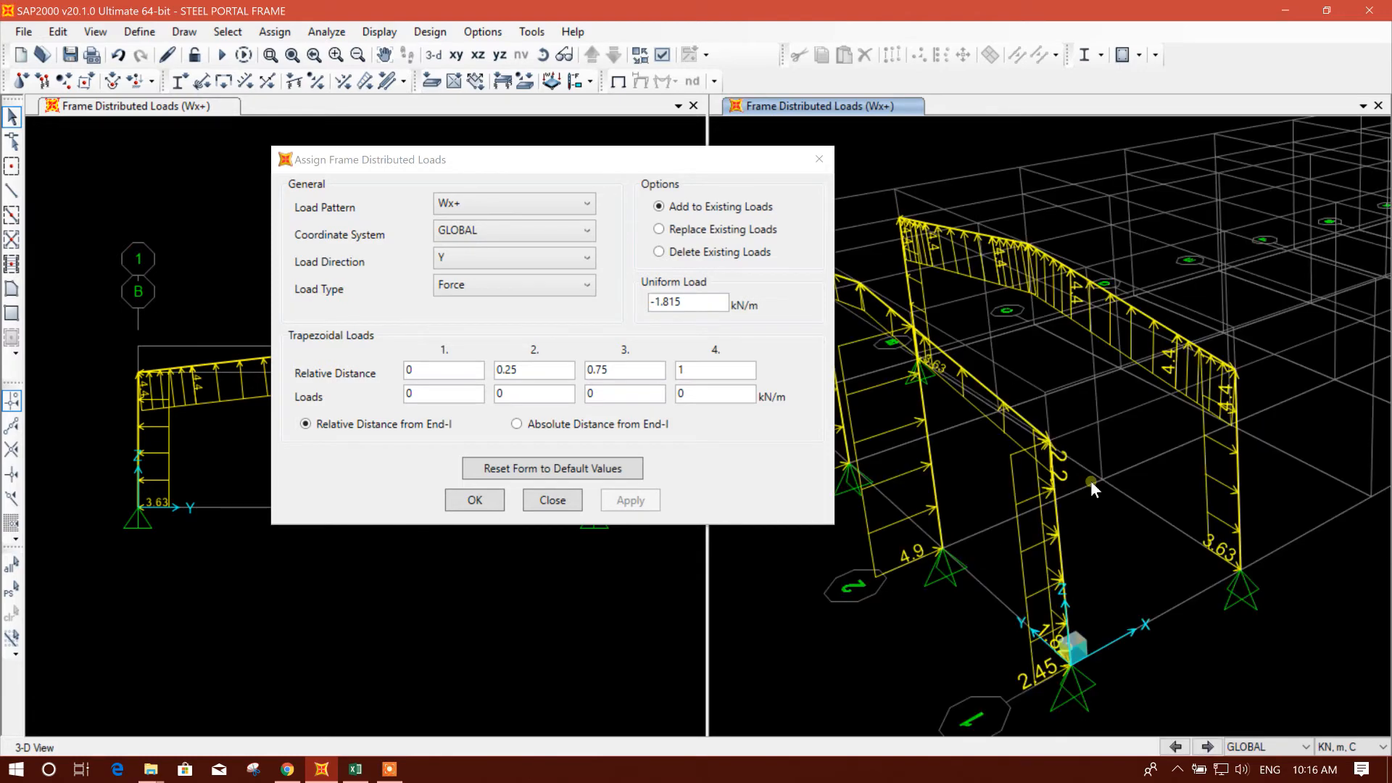
{"action": "scroll", "coordinate": [1091, 484], "scroll_direction": "down", "scroll_amount": 3}
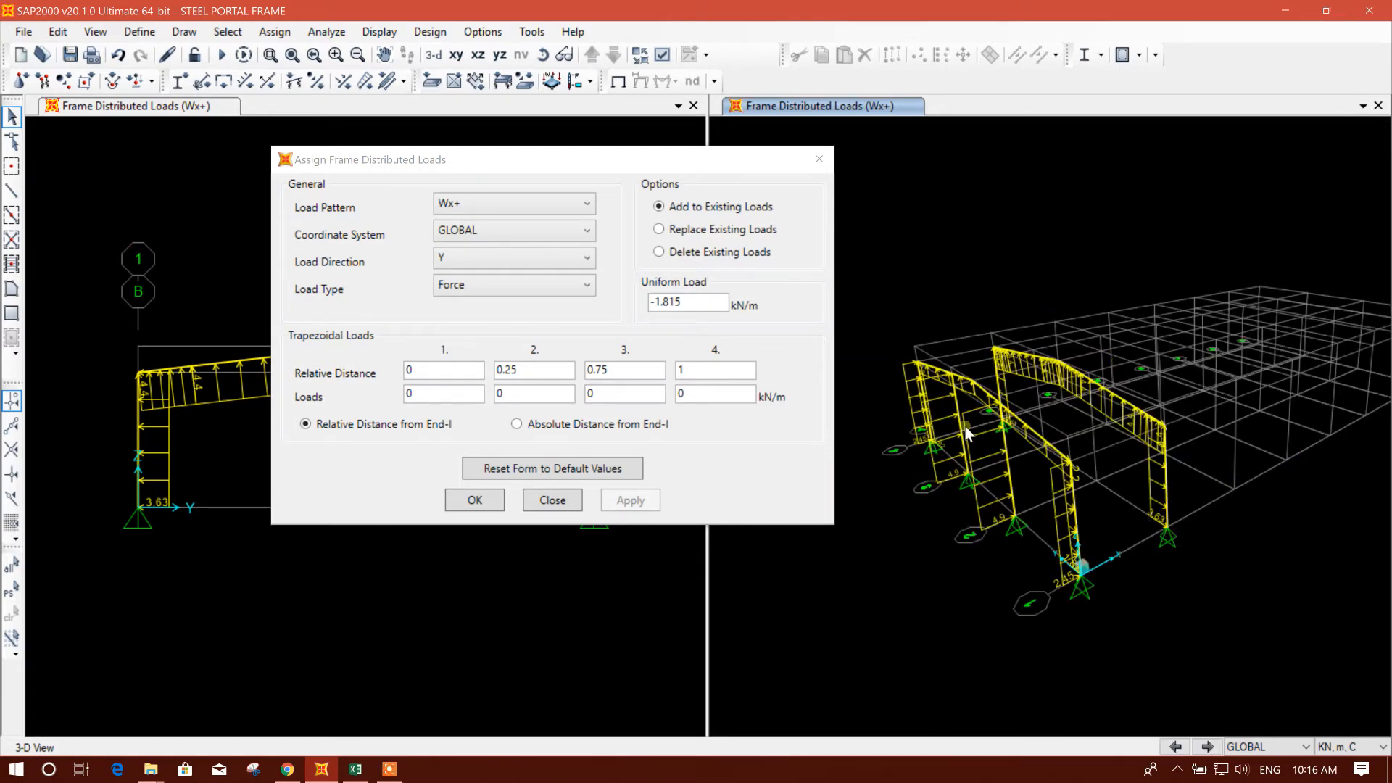
{"action": "middle_click_drag", "start_coordinate": [1079, 573], "coordinate": [1165, 557]}
{"action": "scroll", "coordinate": [1169, 463], "scroll_direction": "up", "scroll_amount": 2}
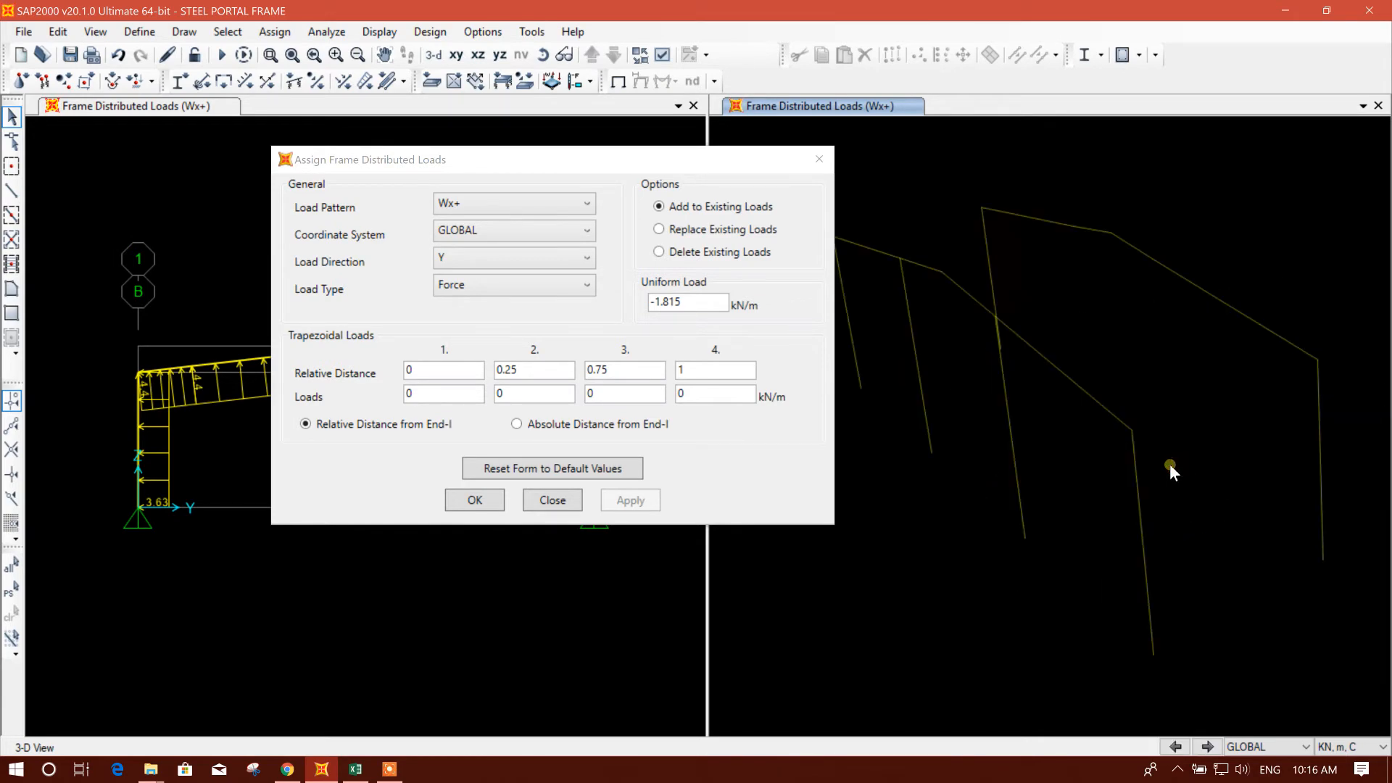
{"action": "left_click_drag", "start_coordinate": [607, 164], "coordinate": [481, 207]}
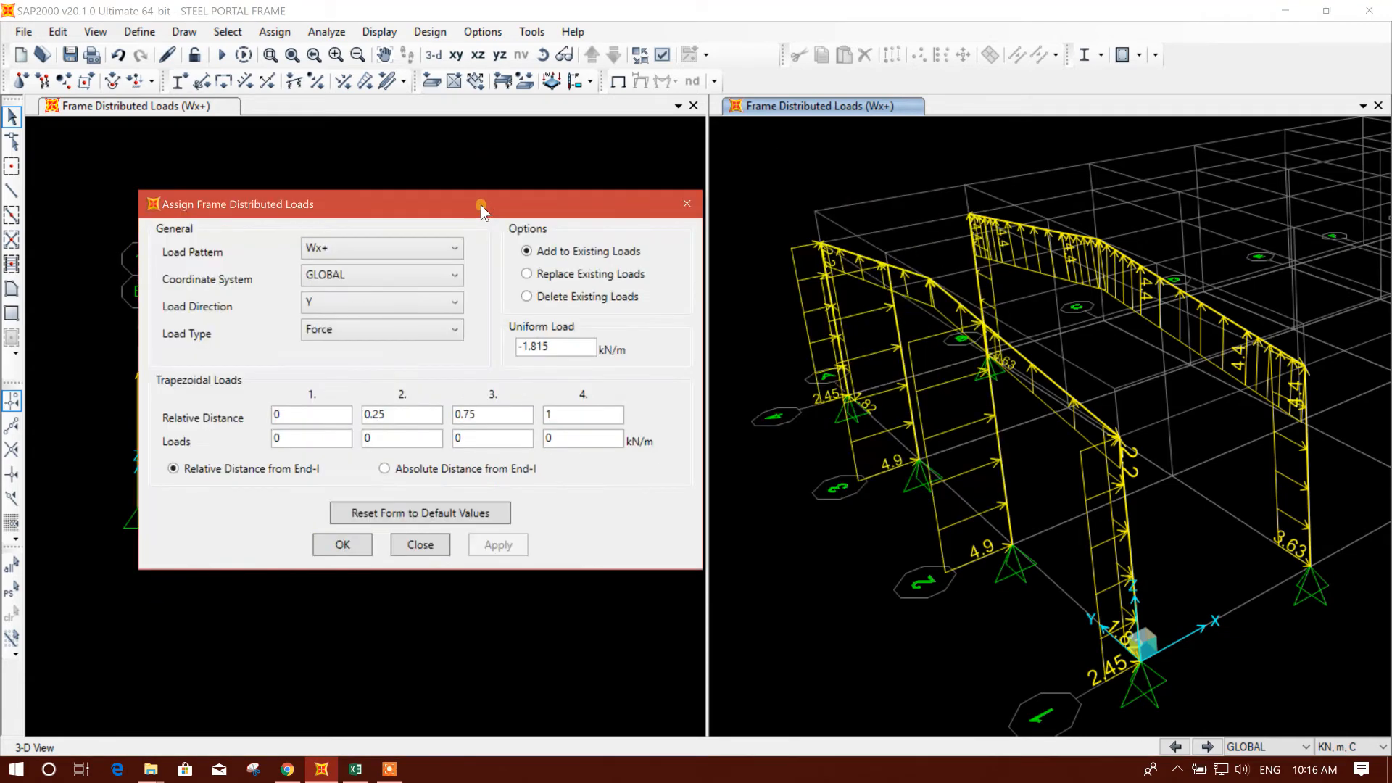
{"action": "left_click", "coordinate": [687, 202]}
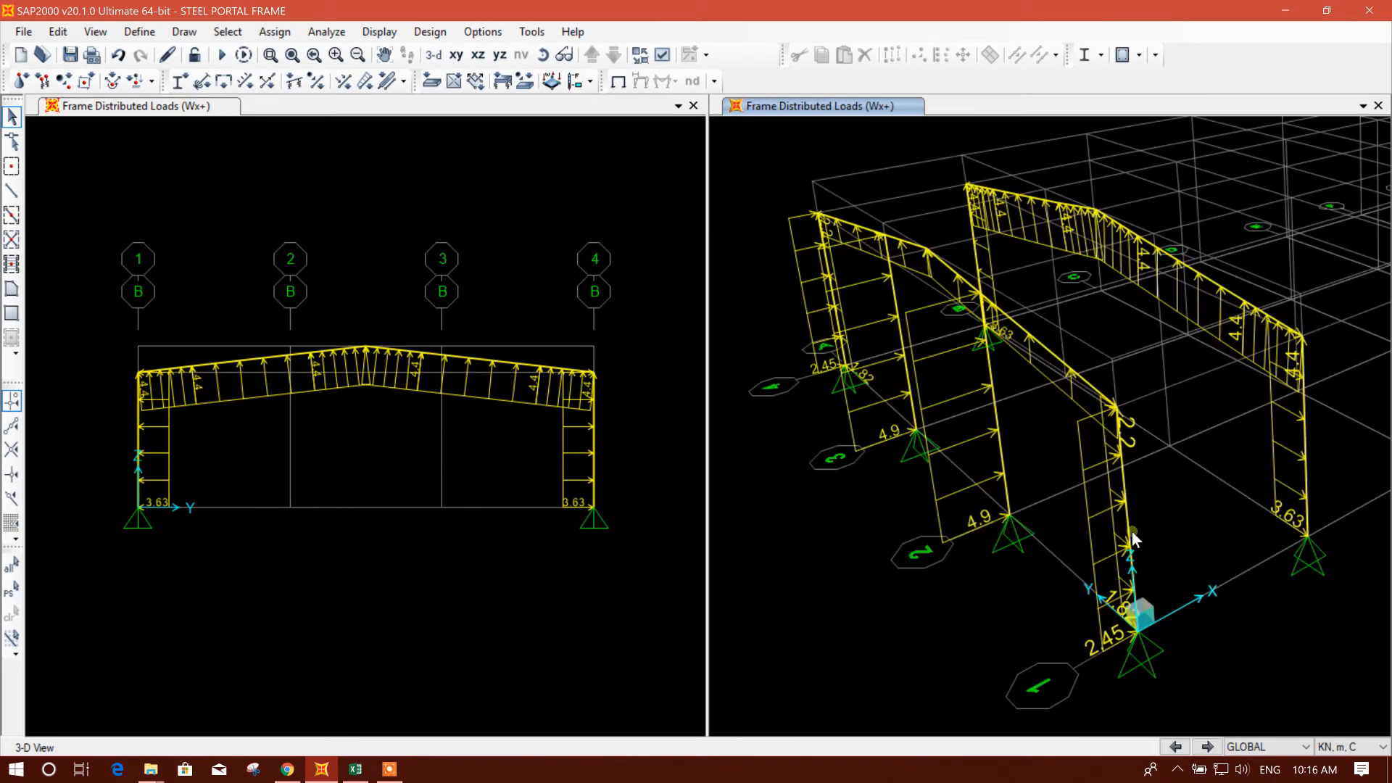
Replicate the loaded grid A frame, including columns, rafters and supports, 38.5 m along X to the building's far end
{"action": "left_click_drag", "start_coordinate": [976, 437], "coordinate": [976, 438]}
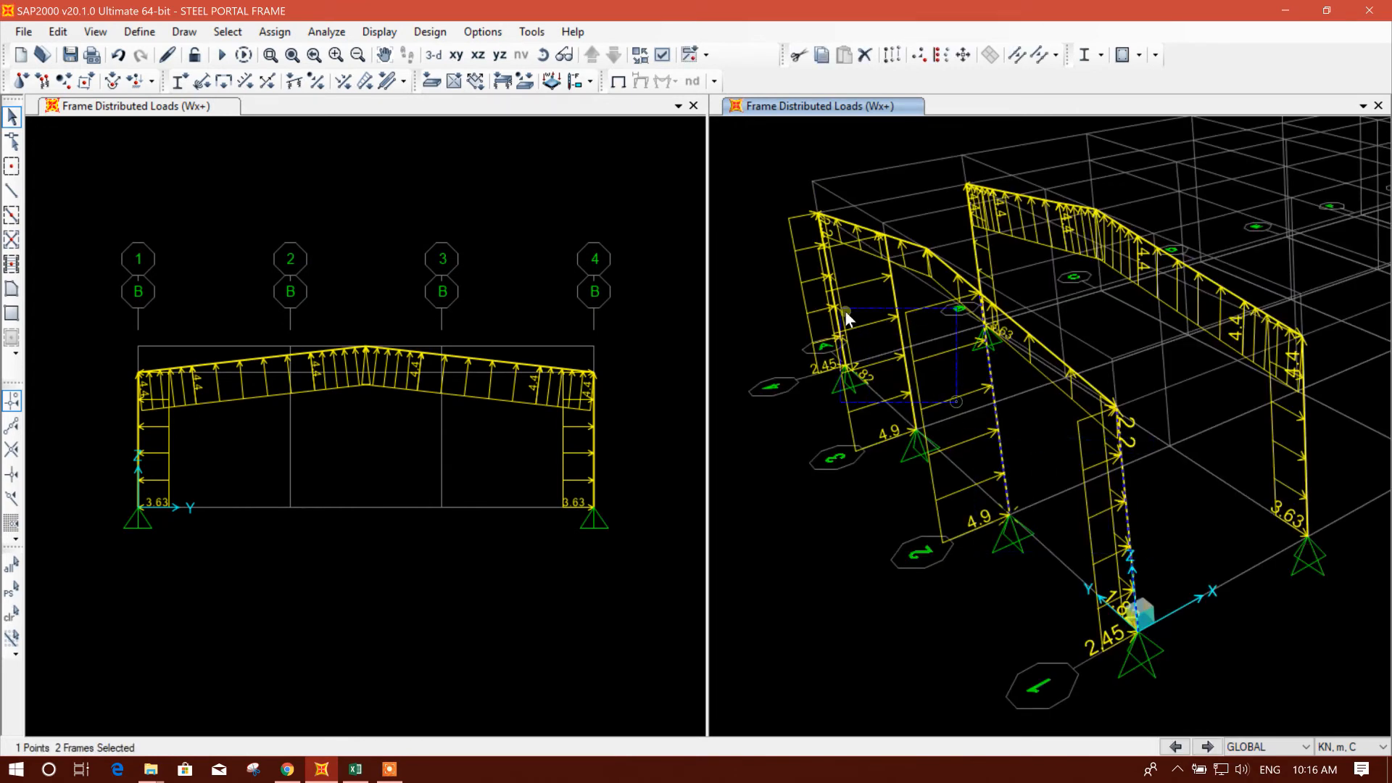
{"action": "left_click_drag", "start_coordinate": [782, 237], "coordinate": [777, 229]}
{"action": "middle_click_drag", "start_coordinate": [1202, 507], "coordinate": [1143, 525], "text": "shift"}
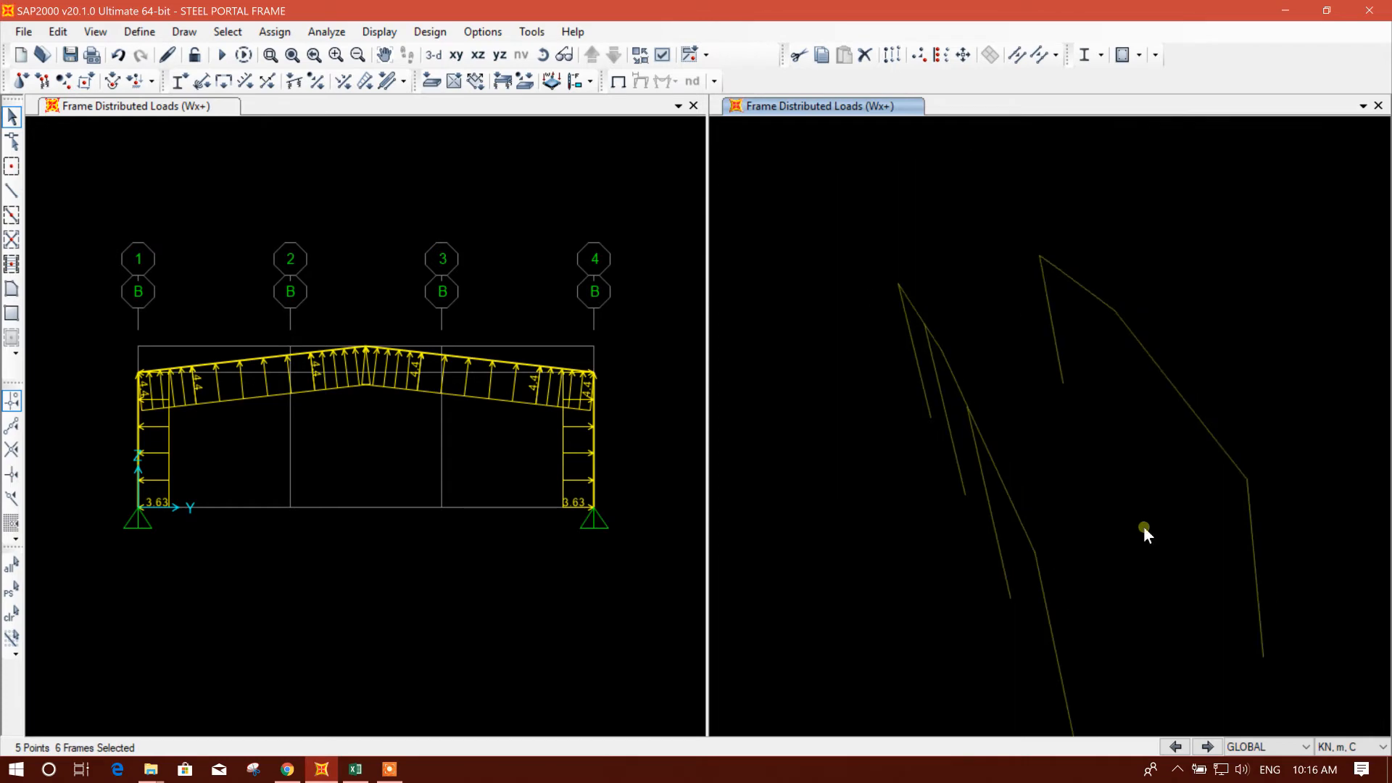
{"action": "middle_click_drag", "start_coordinate": [1157, 597], "coordinate": [1135, 467]}
{"action": "scroll", "coordinate": [1097, 512], "scroll_direction": "down", "scroll_amount": 5}
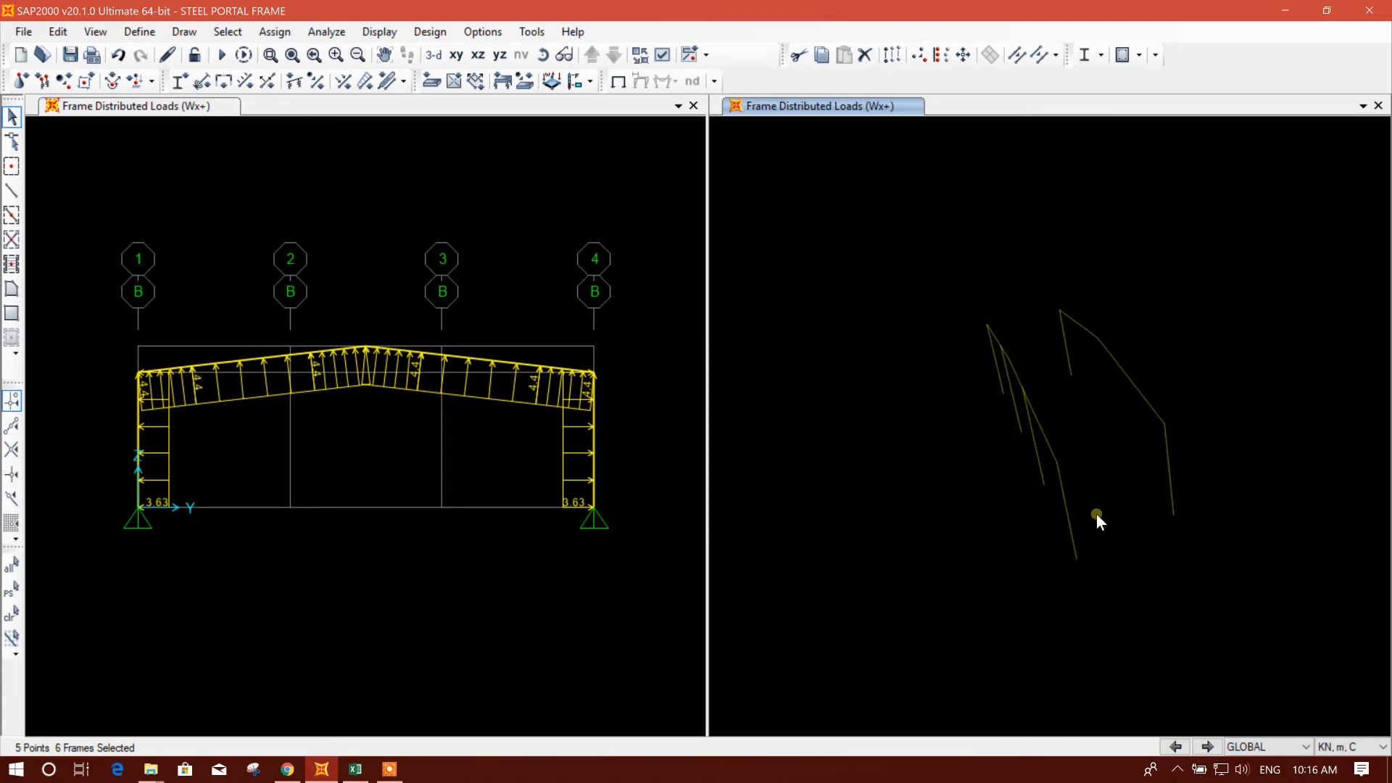
{"action": "left_click", "coordinate": [1079, 560]}
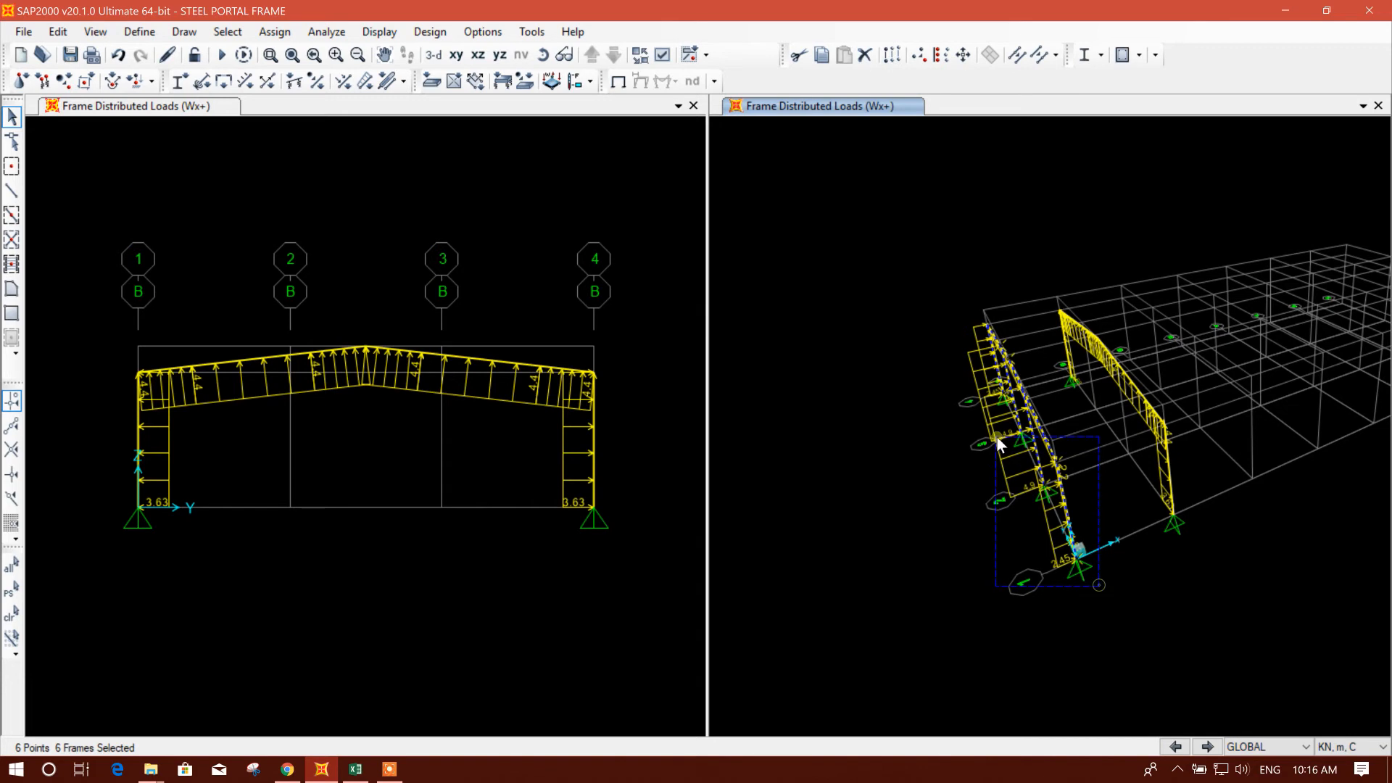
{"action": "left_click_drag", "start_coordinate": [958, 375], "coordinate": [952, 354]}
{"action": "middle_click_drag", "start_coordinate": [1085, 487], "coordinate": [990, 498]}
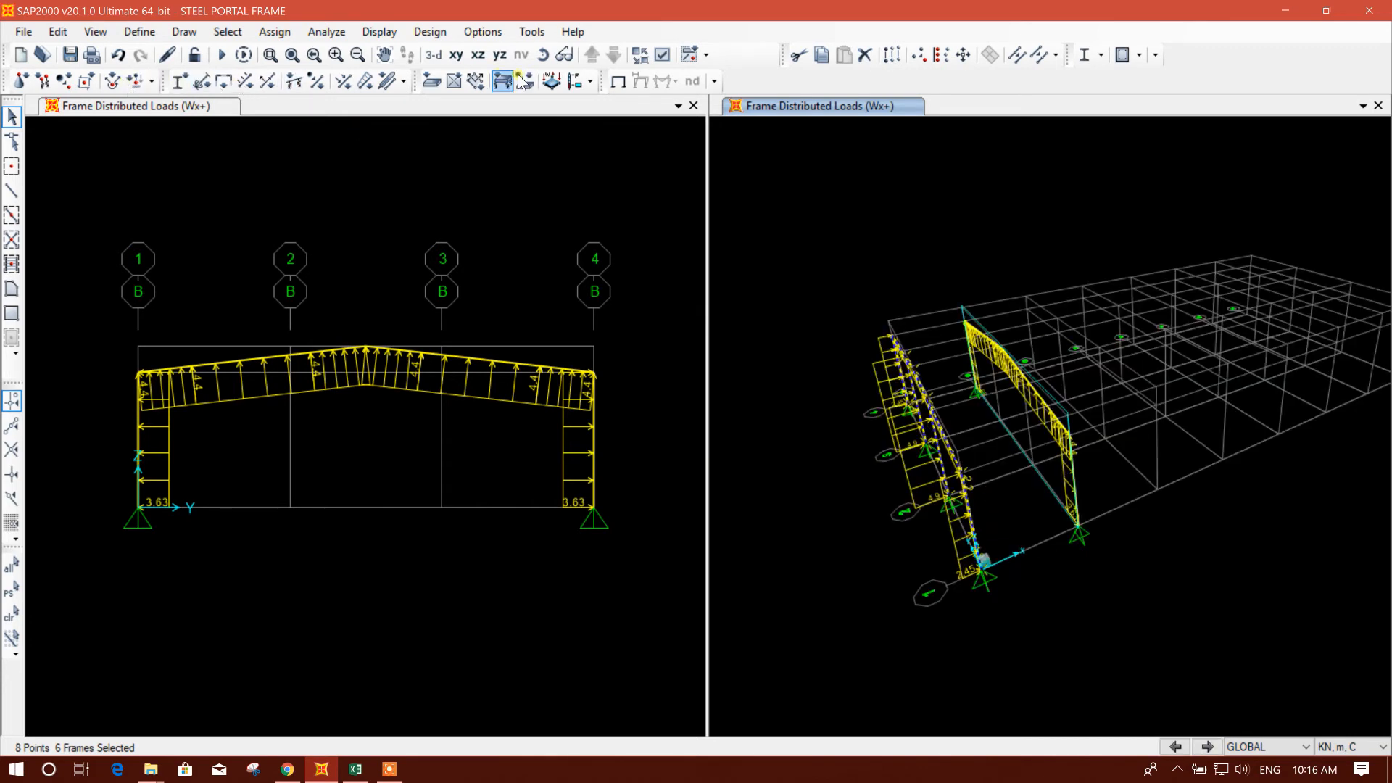
{"action": "left_click", "coordinate": [893, 58]}
{"action": "left_click_drag", "start_coordinate": [760, 179], "coordinate": [595, 175]}
{"action": "left_click", "coordinate": [504, 328]}
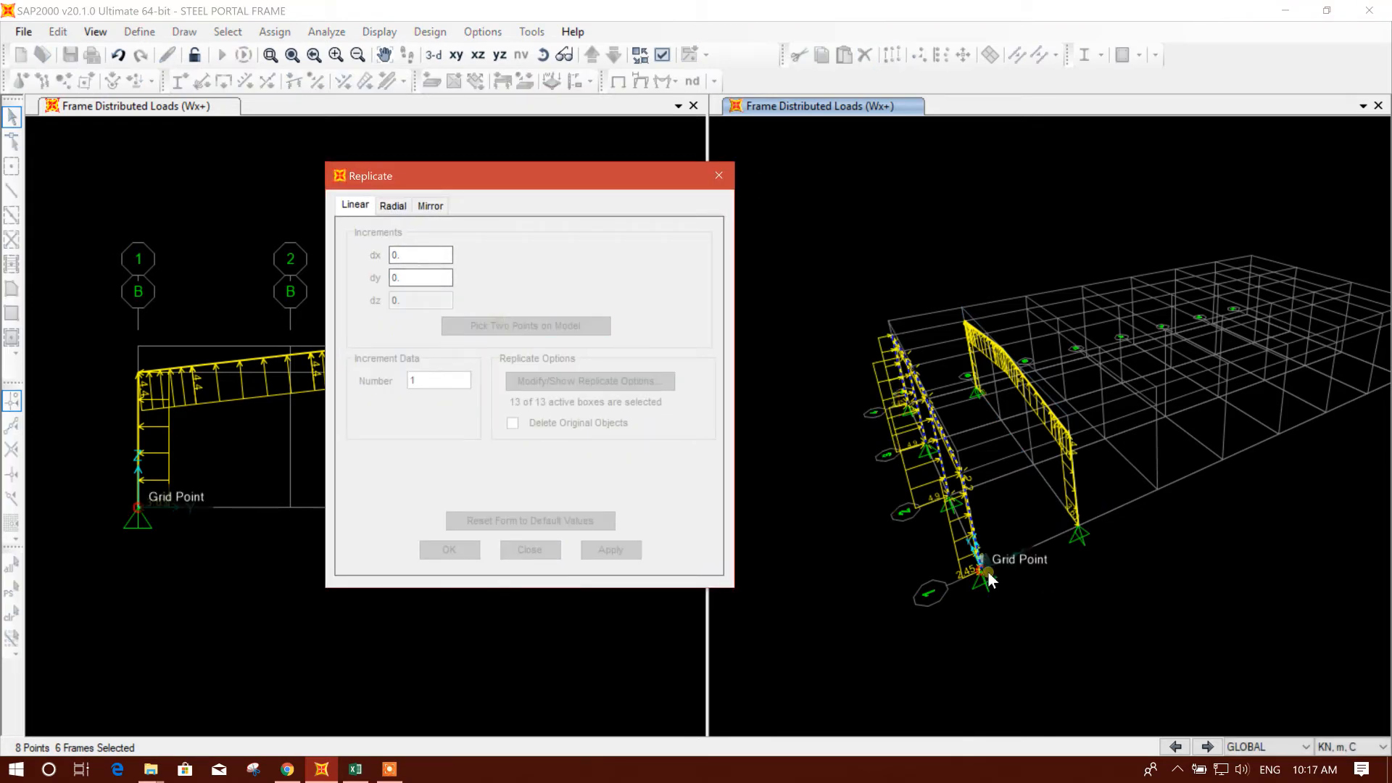
{"action": "middle_click_drag", "start_coordinate": [1146, 546], "coordinate": [995, 583]}
{"action": "left_click", "coordinate": [1145, 470]}
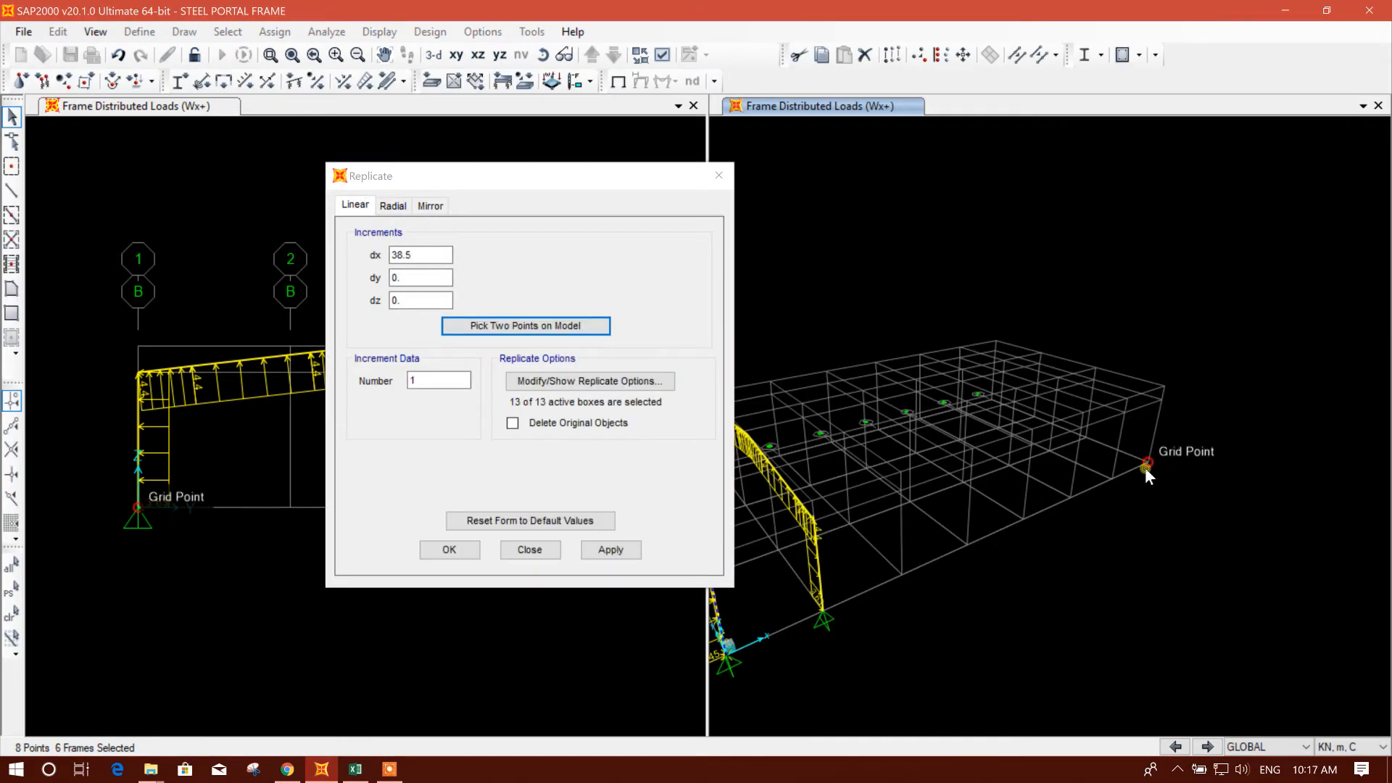
{"action": "left_click", "coordinate": [623, 555]}
{"action": "left_click", "coordinate": [543, 550]}
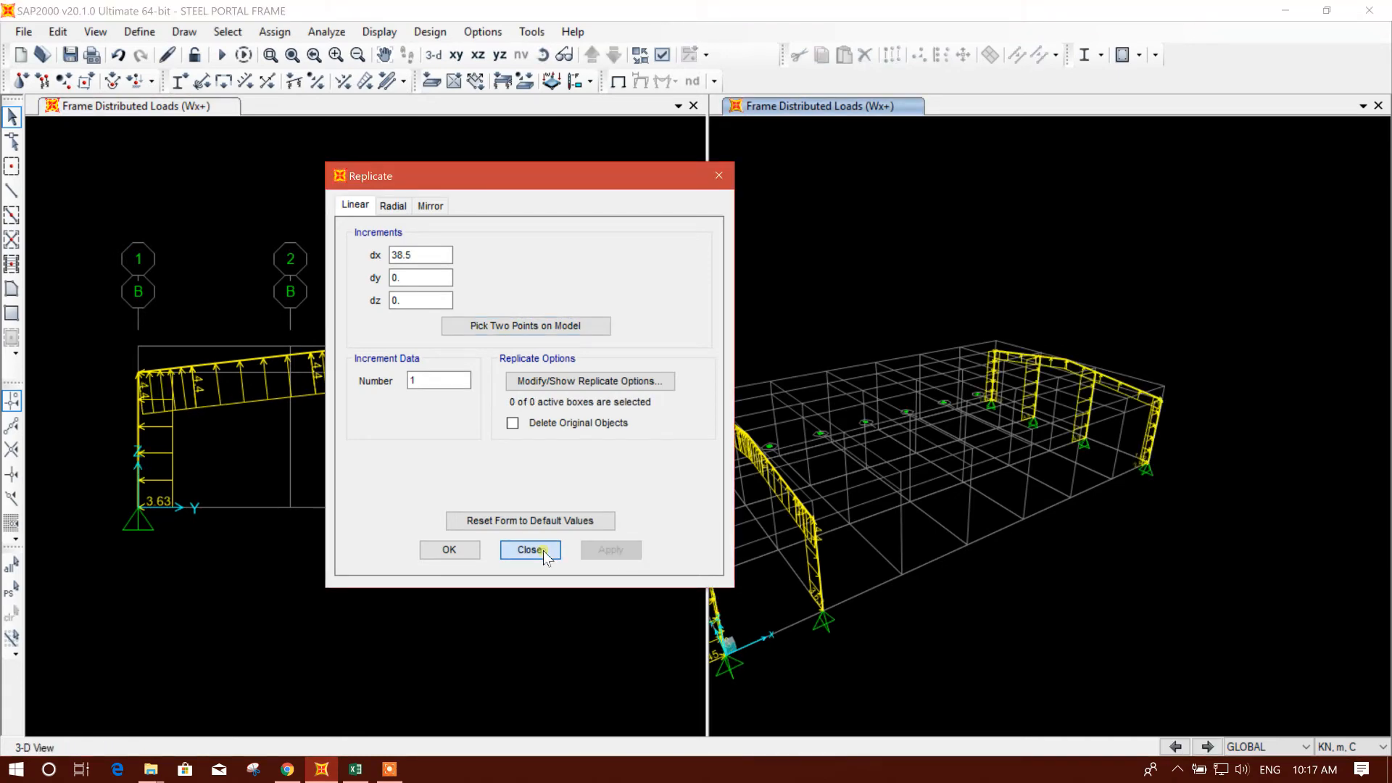
Examine the replicated far-end frame's loads and check the Last Both Rafter value for wind parallel to ridge in Excel, returning to SAP2000
{"action": "middle_click_drag", "start_coordinate": [1067, 519], "coordinate": [1179, 479]}
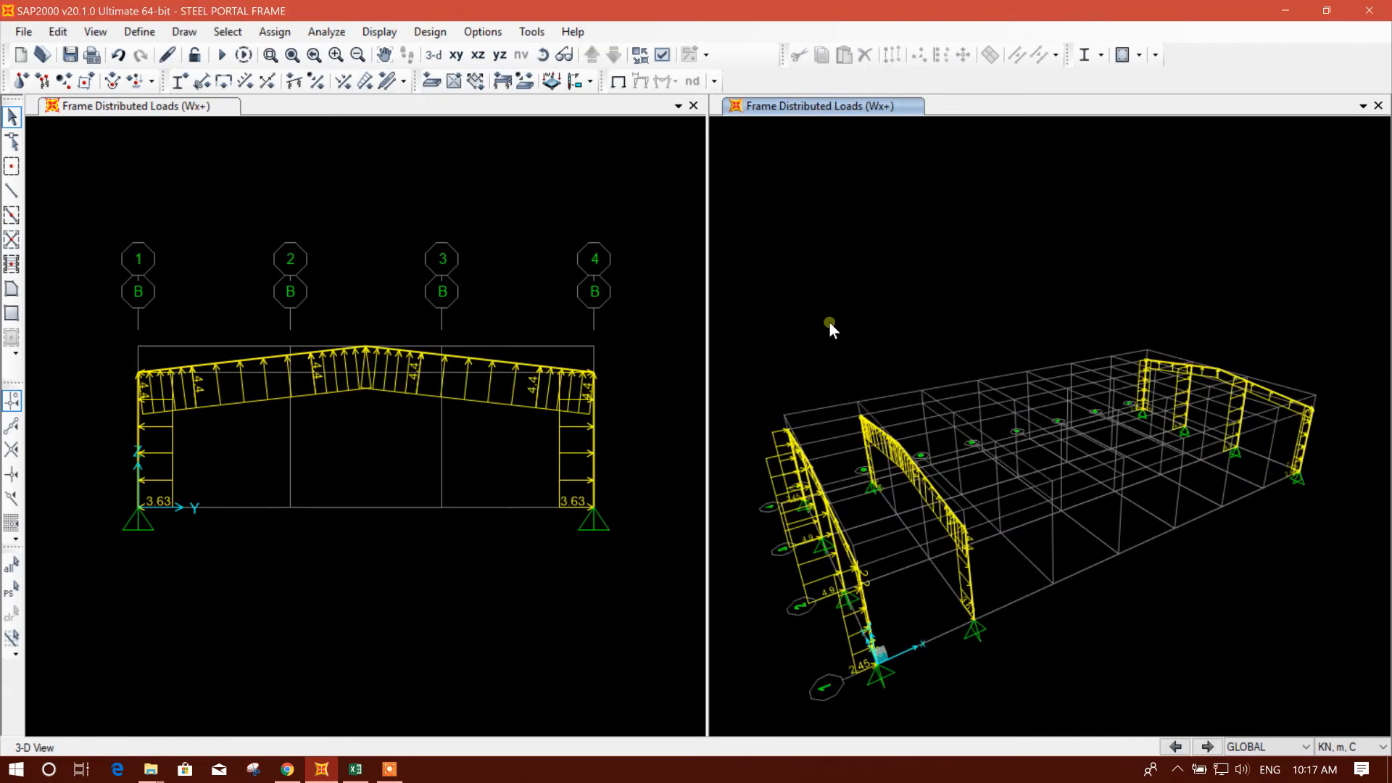
{"action": "scroll", "coordinate": [1239, 441], "scroll_direction": "up", "scroll_amount": 3}
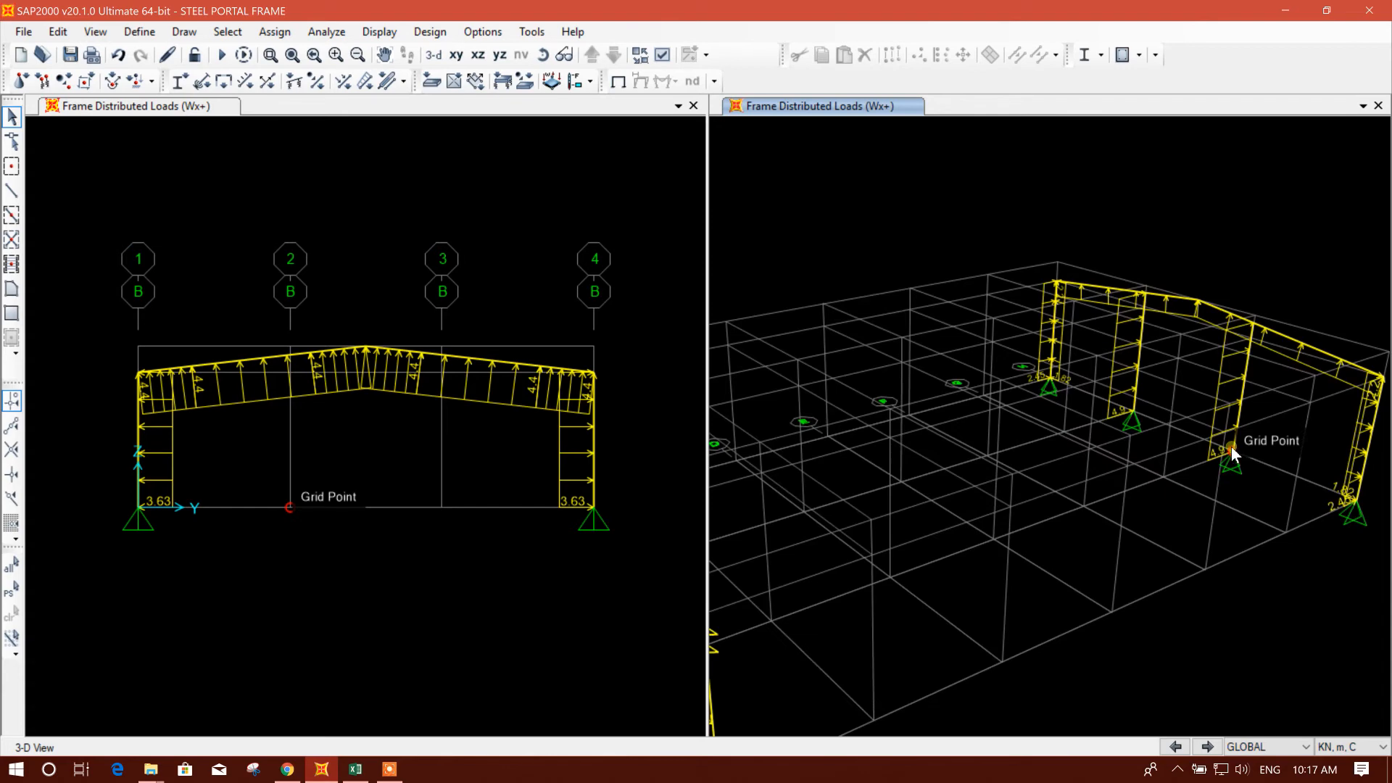
{"action": "scroll", "coordinate": [1068, 382], "scroll_direction": "up", "scroll_amount": 3}
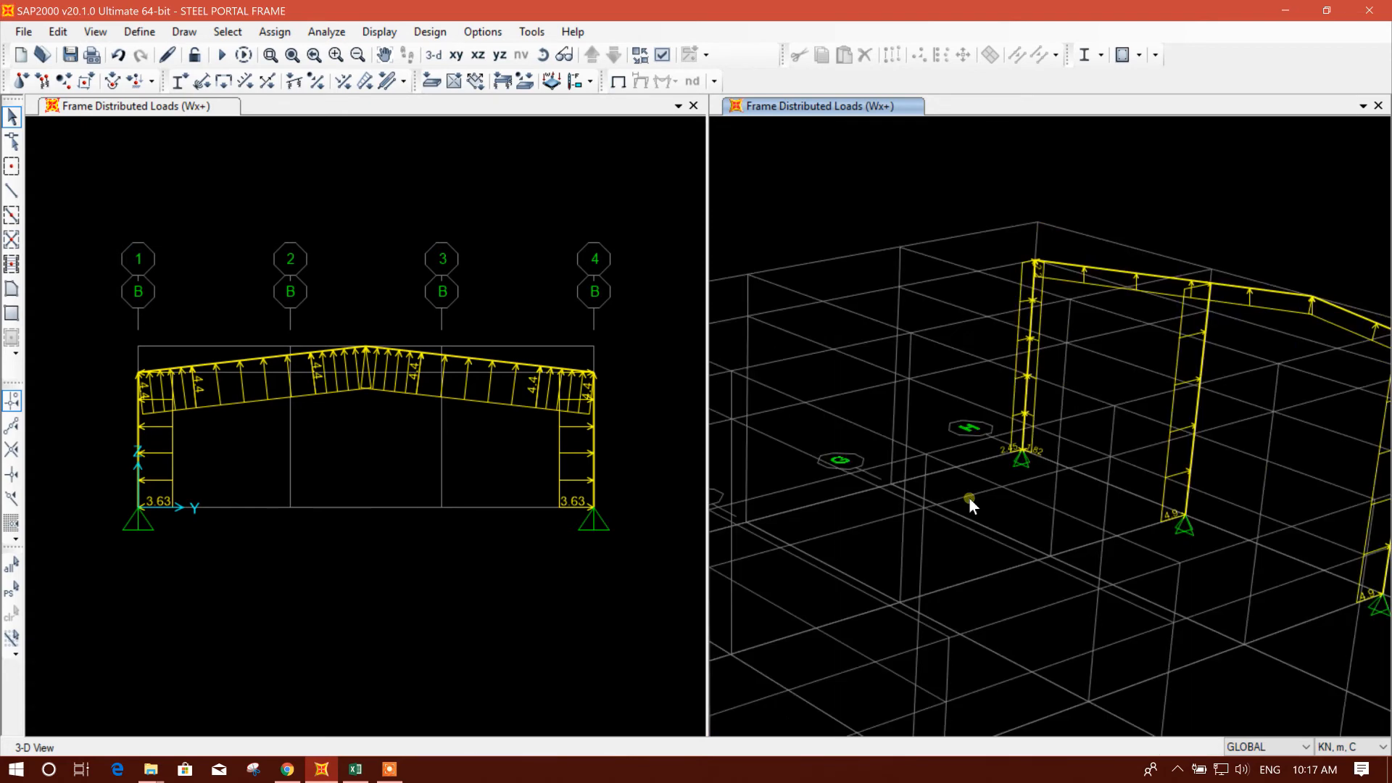
{"action": "middle_click_drag", "start_coordinate": [975, 550], "coordinate": [956, 553]}
{"action": "left_click", "coordinate": [356, 769]}
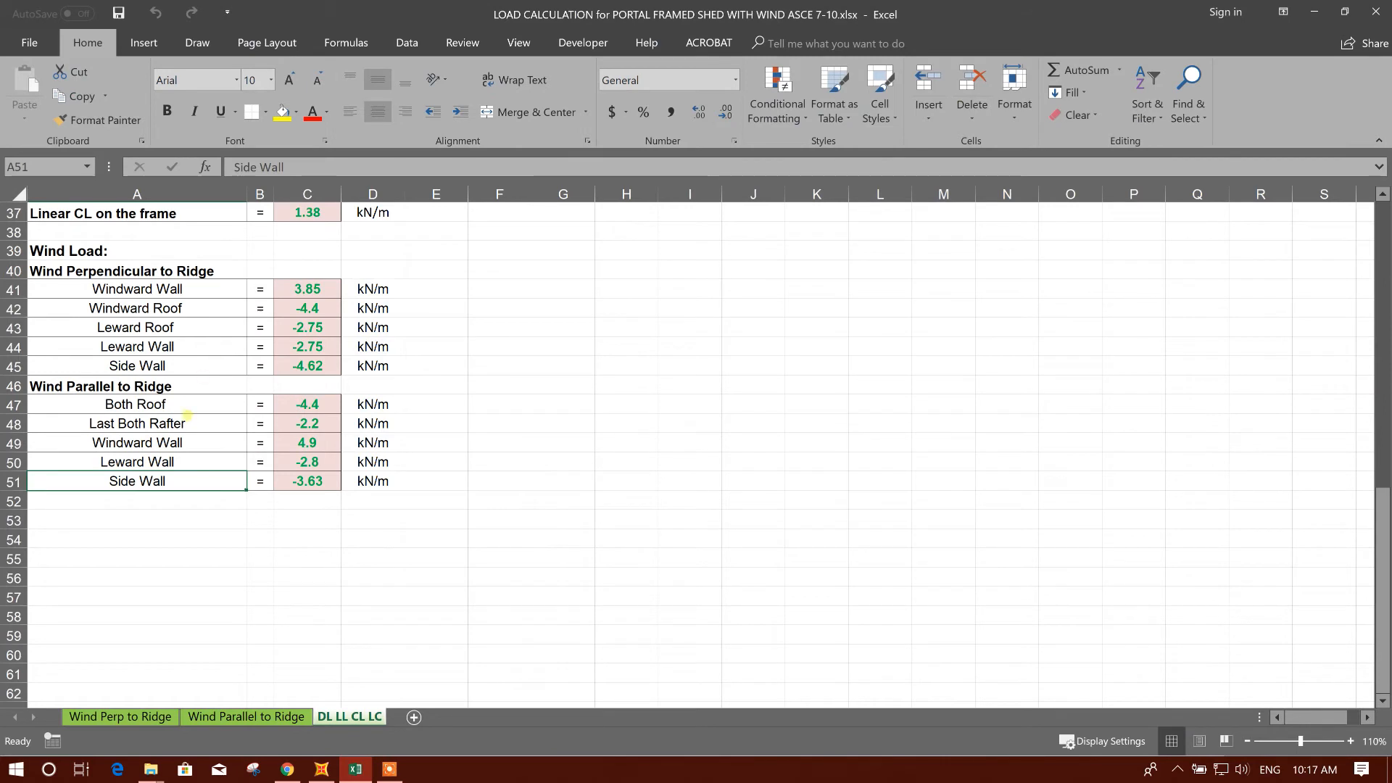
{"action": "left_click", "coordinate": [188, 430]}
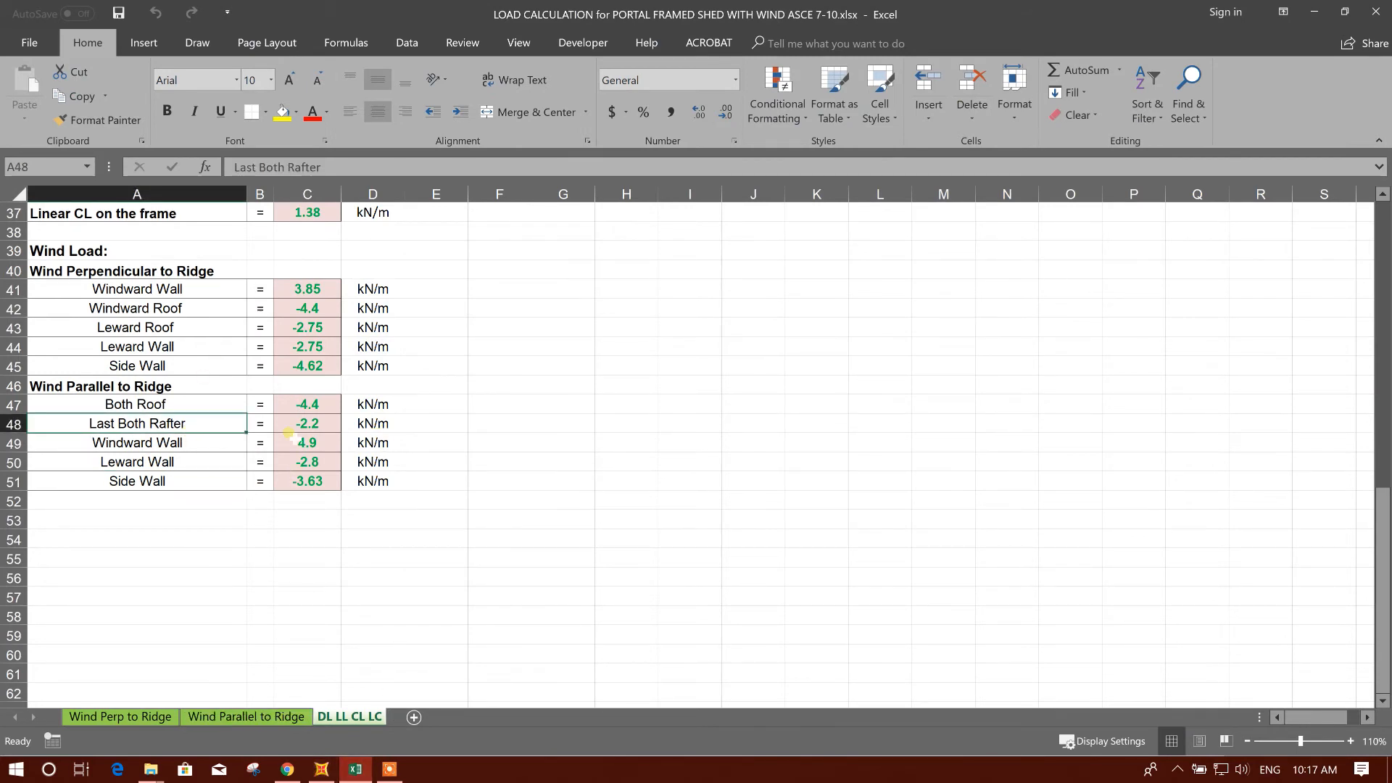
{"action": "left_click", "coordinate": [313, 427]}
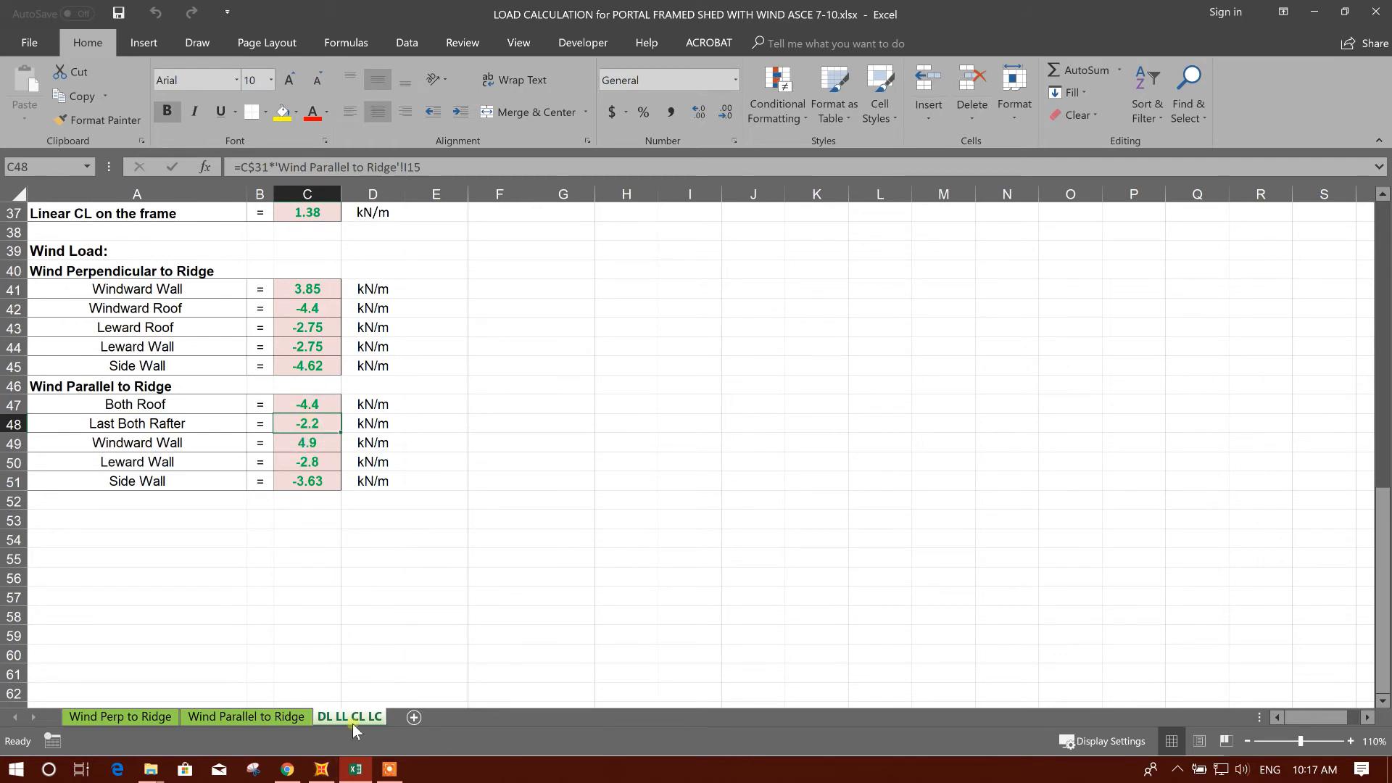
{"action": "left_click", "coordinate": [322, 769]}
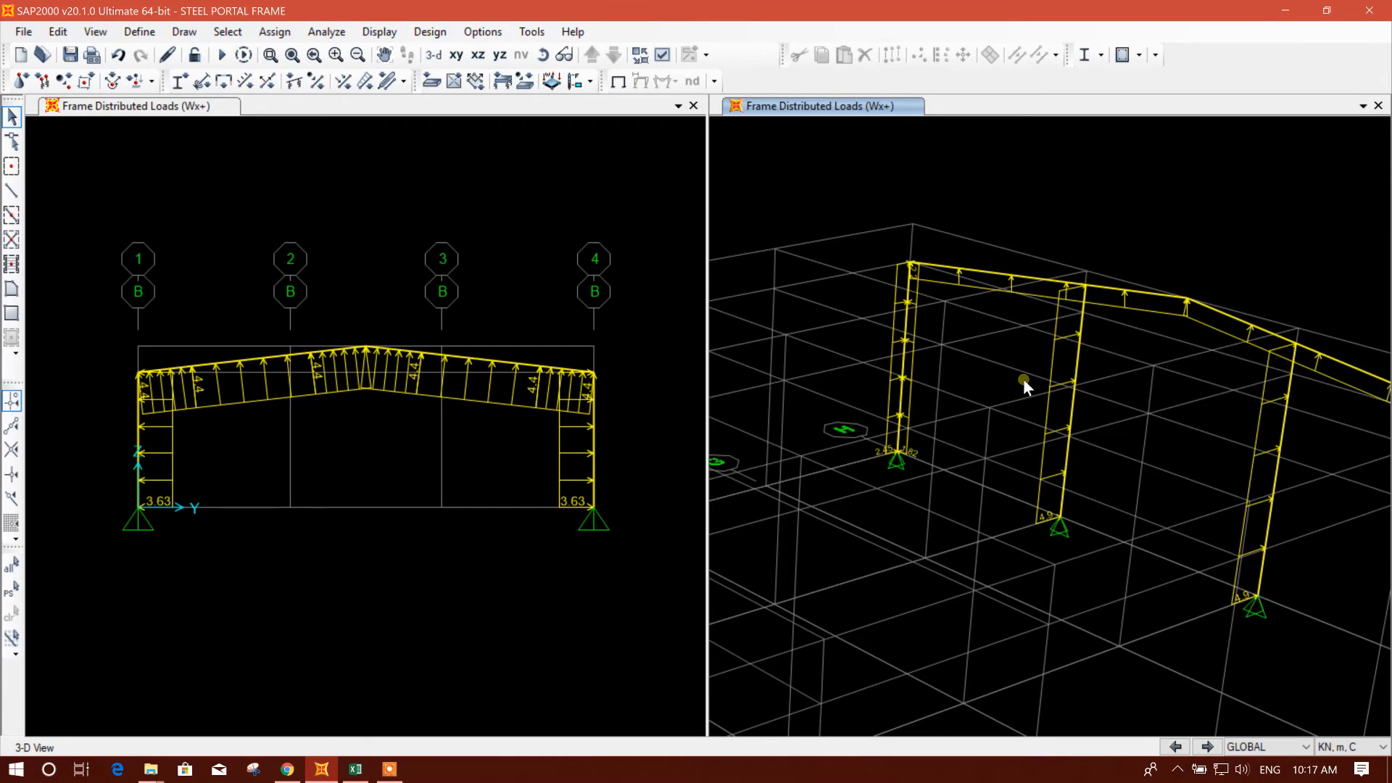
Add a uniform Wx+ load of 1.1 kN/m in local direction 2 to the far-end frame's two rafters
{"action": "middle_click_drag", "start_coordinate": [1024, 381], "coordinate": [972, 401]}
{"action": "middle_click_drag", "start_coordinate": [855, 435], "coordinate": [1119, 384]}
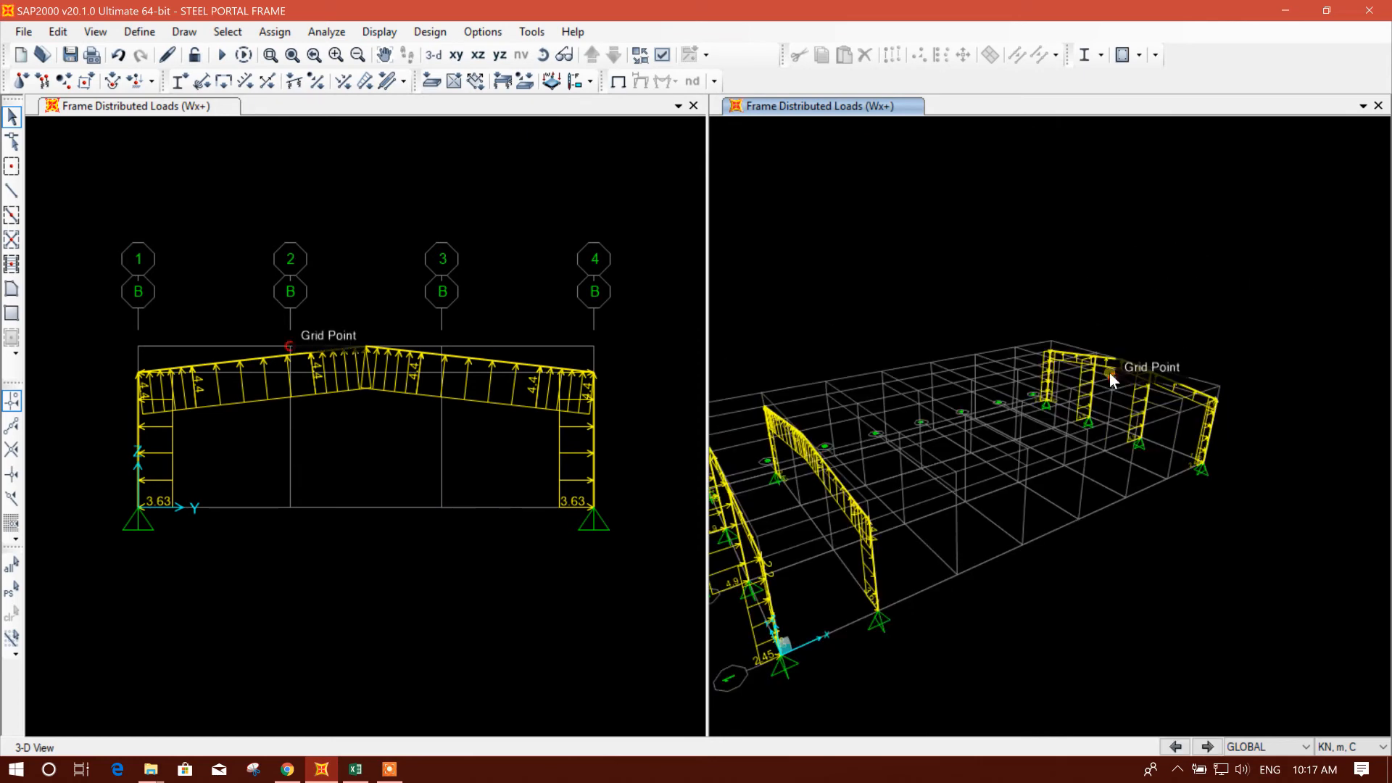
{"action": "scroll", "coordinate": [1110, 372], "scroll_direction": "up", "scroll_amount": 5}
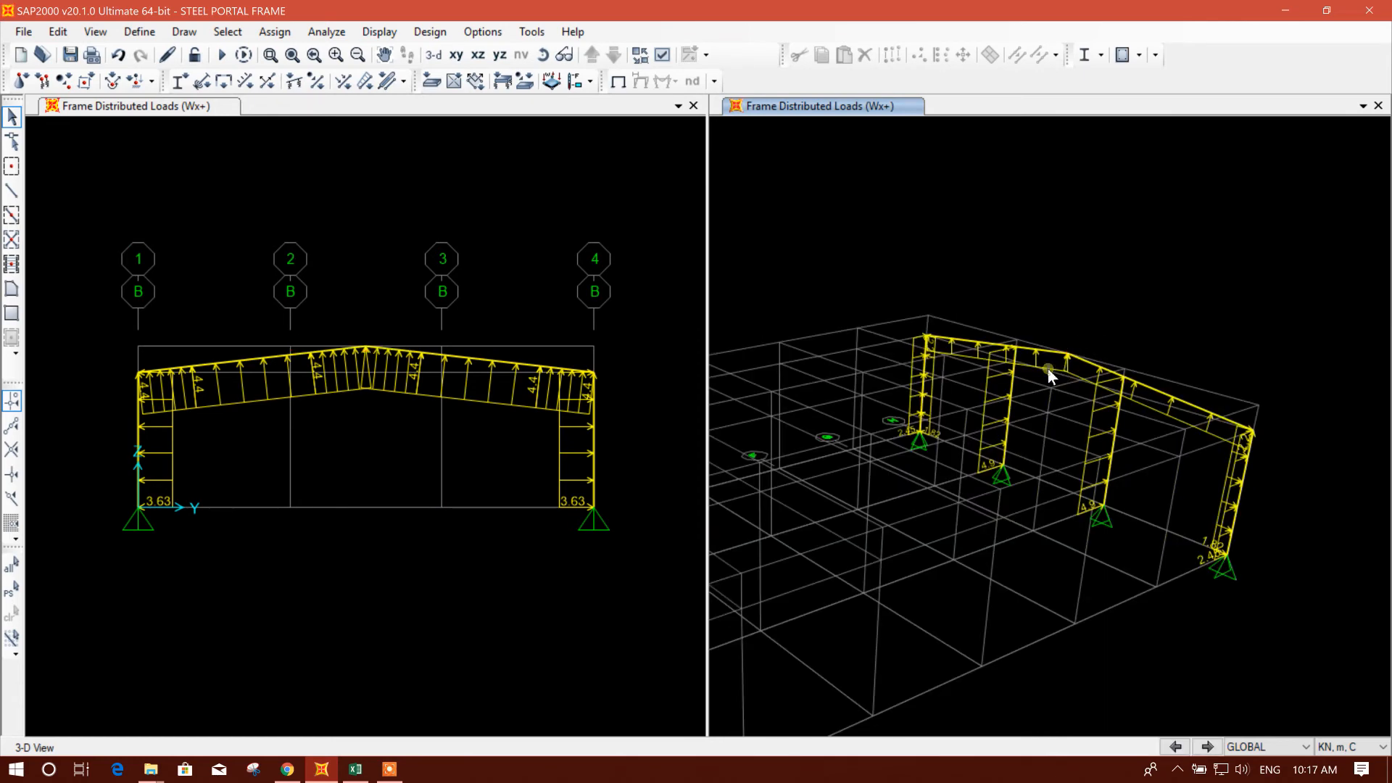
{"action": "left_click", "coordinate": [1044, 352]}
{"action": "left_click", "coordinate": [1185, 403]}
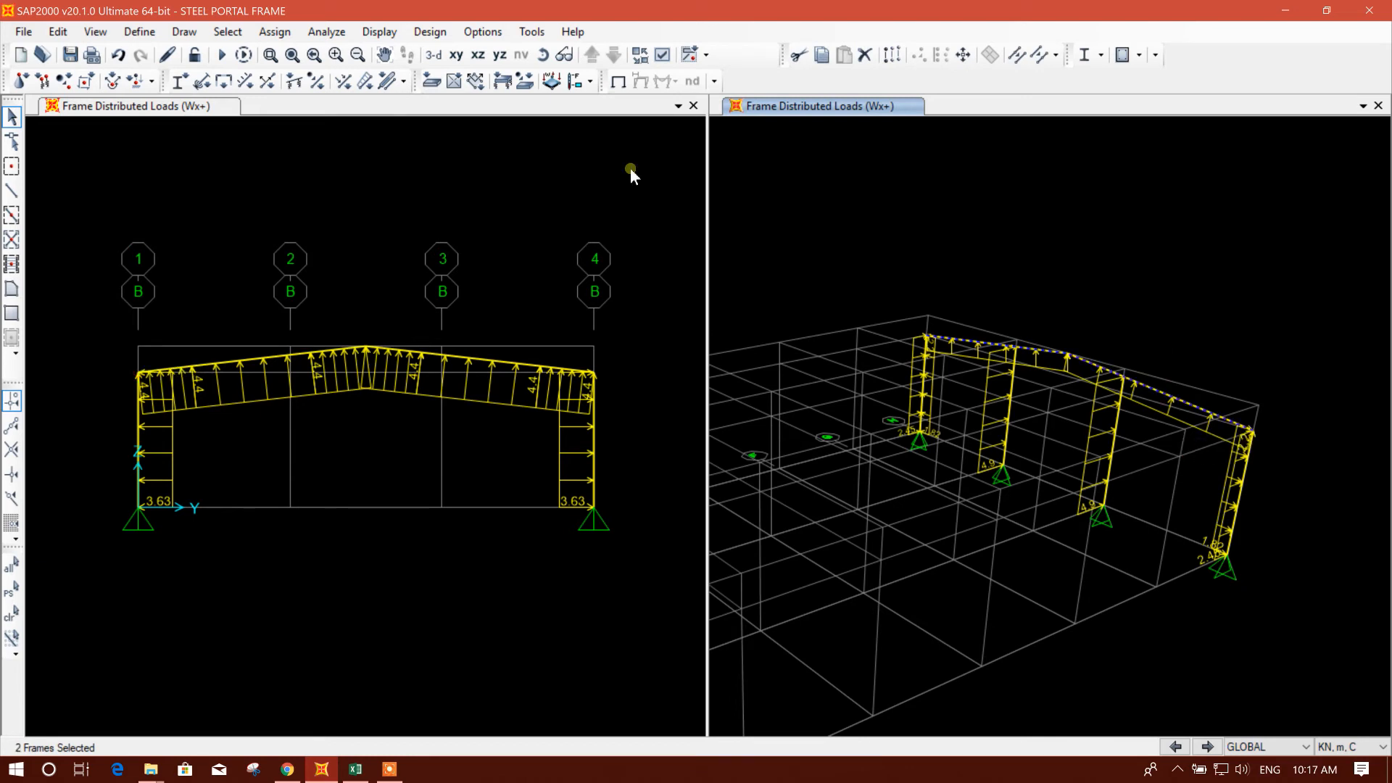
{"action": "left_click", "coordinate": [366, 81]}
{"action": "left_click", "coordinate": [842, 343]}
{"action": "left_click", "coordinate": [844, 344]}
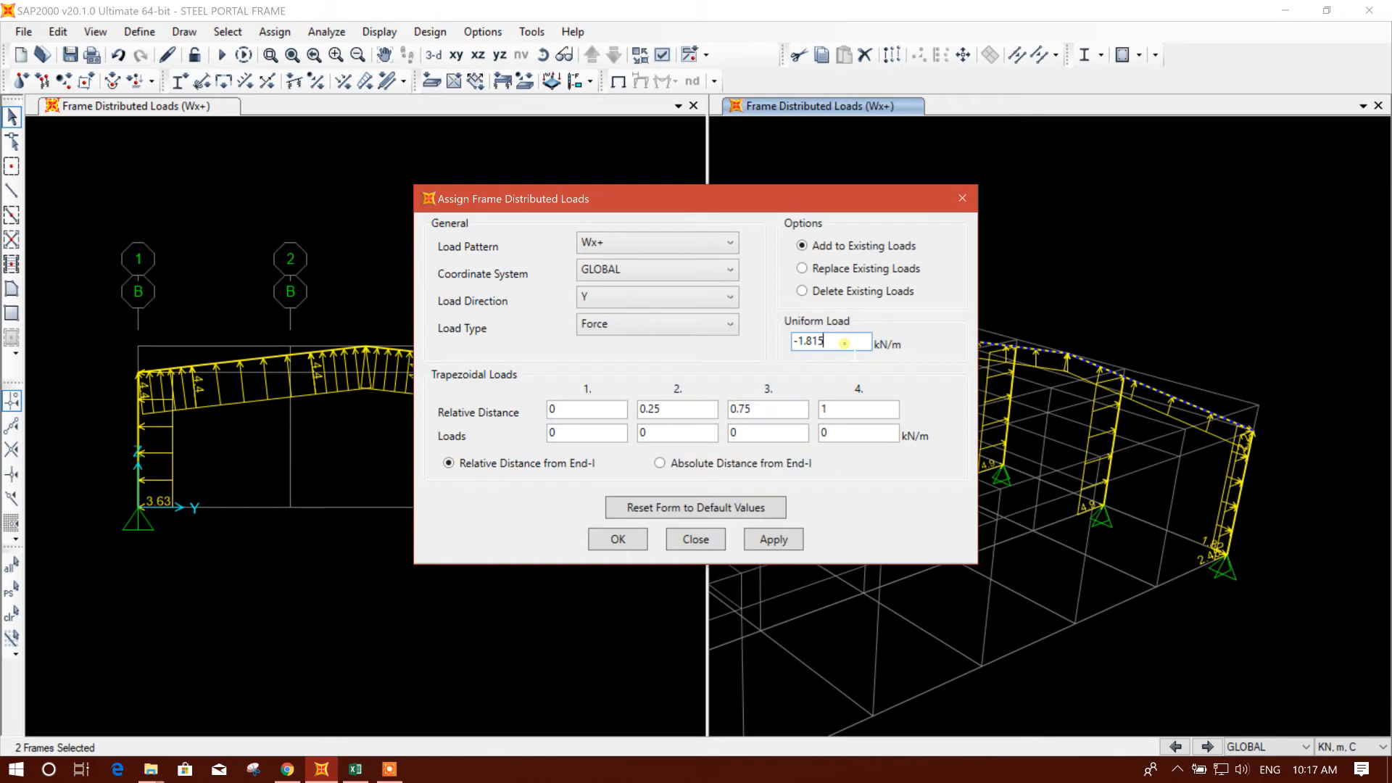
{"action": "left_click", "coordinate": [709, 272]}
{"action": "left_click", "coordinate": [637, 306]}
{"action": "left_click", "coordinate": [647, 299]}
{"action": "left_click", "coordinate": [636, 336]}
{"action": "left_click", "coordinate": [854, 345]}
{"action": "type", "text": "1.12"}
{"action": "key", "text": "BackSpace"}
{"action": "left_click", "coordinate": [774, 539]}
Replace the existing loads on the far-end frame's two rafters with the 1.1 kN/m local 2 load and close the dialog
{"action": "left_click_drag", "start_coordinate": [785, 193], "coordinate": [599, 267]}
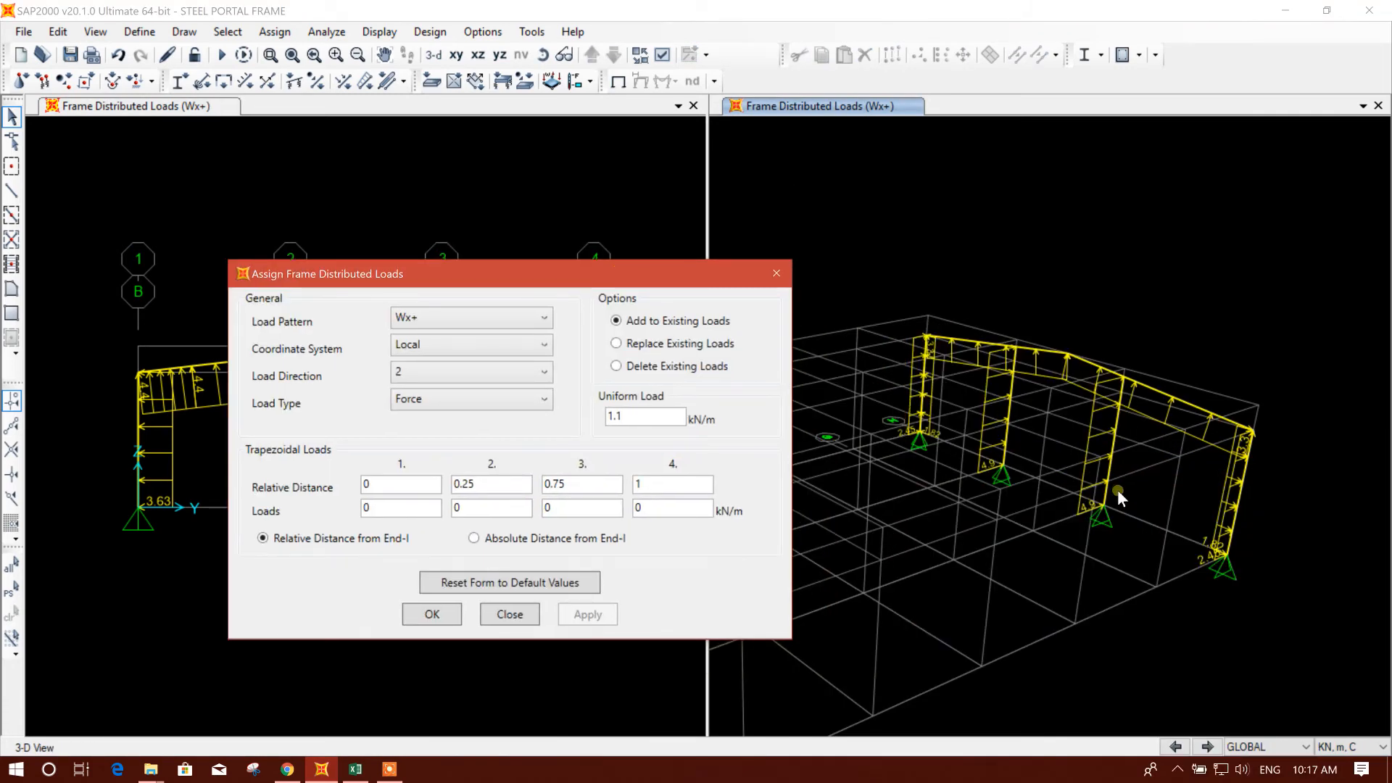
{"action": "left_click", "coordinate": [669, 345]}
{"action": "left_click", "coordinate": [1042, 357]}
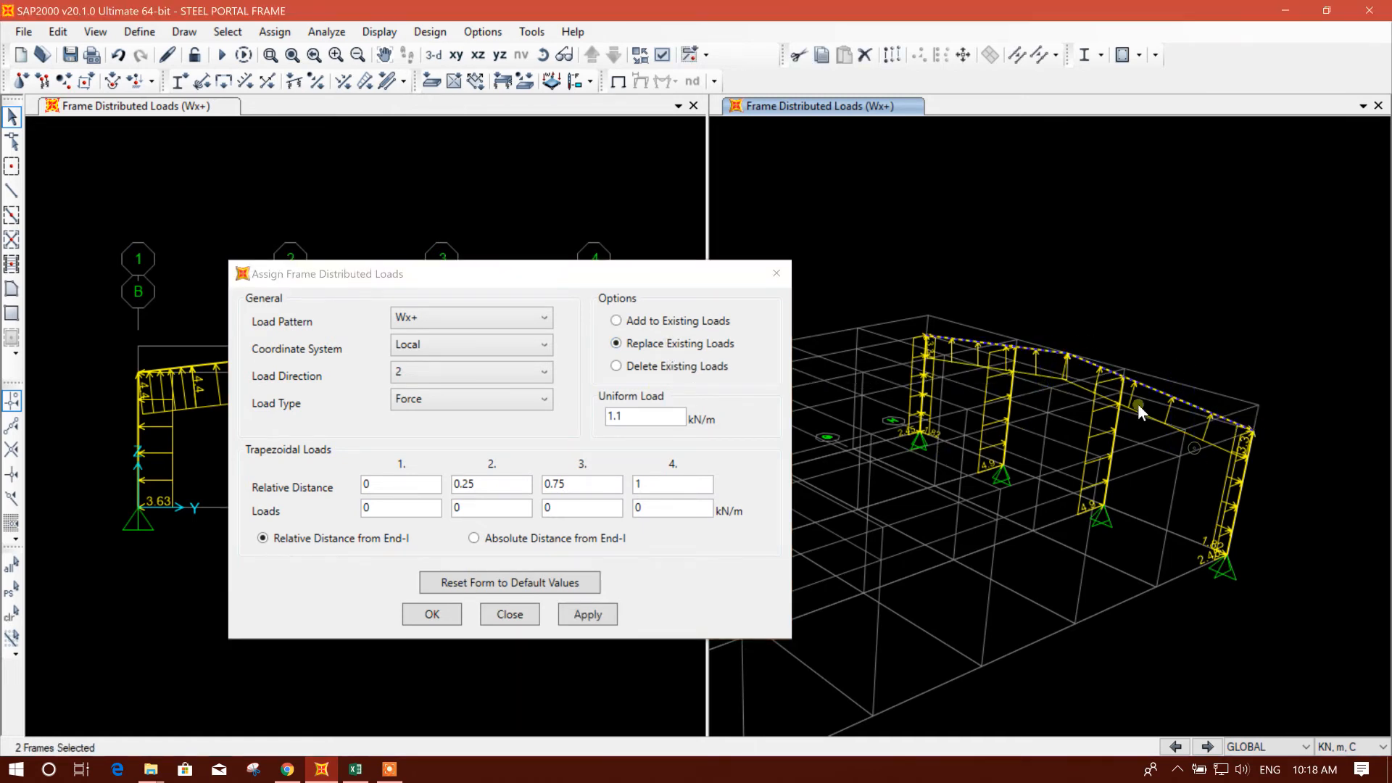
{"action": "left_click", "coordinate": [584, 616]}
{"action": "middle_click_drag", "start_coordinate": [986, 529], "coordinate": [1184, 488]}
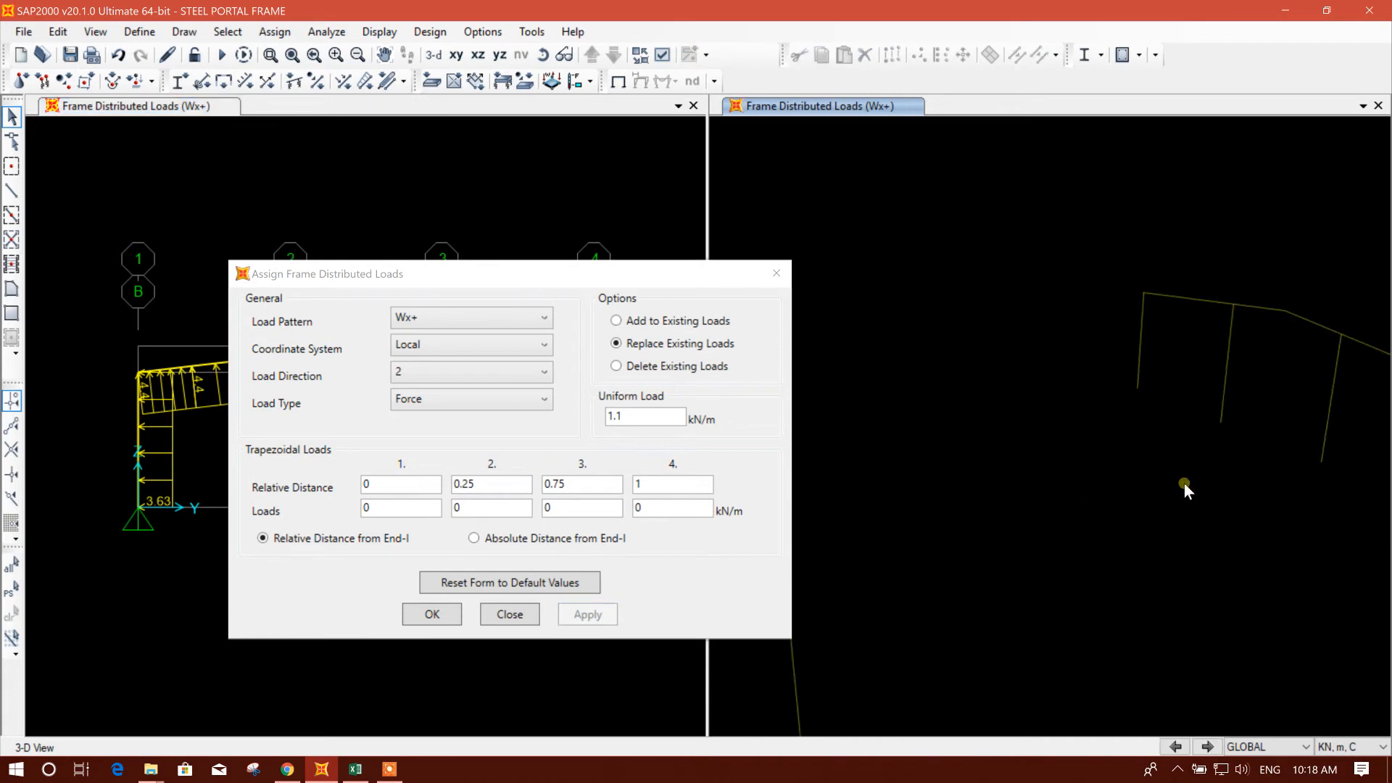
{"action": "left_click_drag", "start_coordinate": [737, 287], "coordinate": [655, 251]}
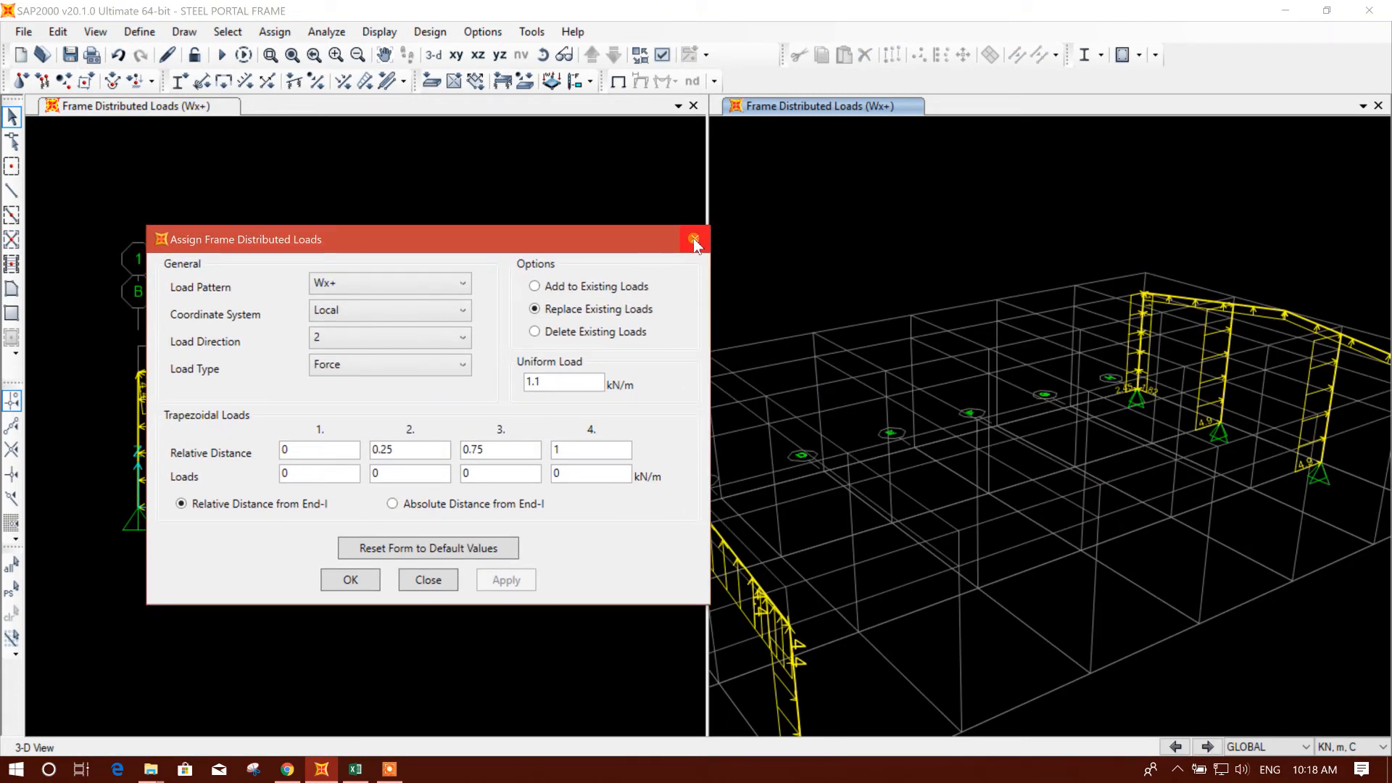
{"action": "left_click", "coordinate": [693, 238]}
Replace the load on the far-end frame's two intermediate columns with the leeward wall value from Excel, 2.8 kN/m in global X
{"action": "middle_click_drag", "start_coordinate": [1151, 435], "coordinate": [1284, 455]}
{"action": "middle_click_drag", "start_coordinate": [1004, 476], "coordinate": [1324, 454]}
{"action": "middle_click_drag", "start_coordinate": [926, 488], "coordinate": [1314, 516]}
{"action": "left_click", "coordinate": [1143, 390]}
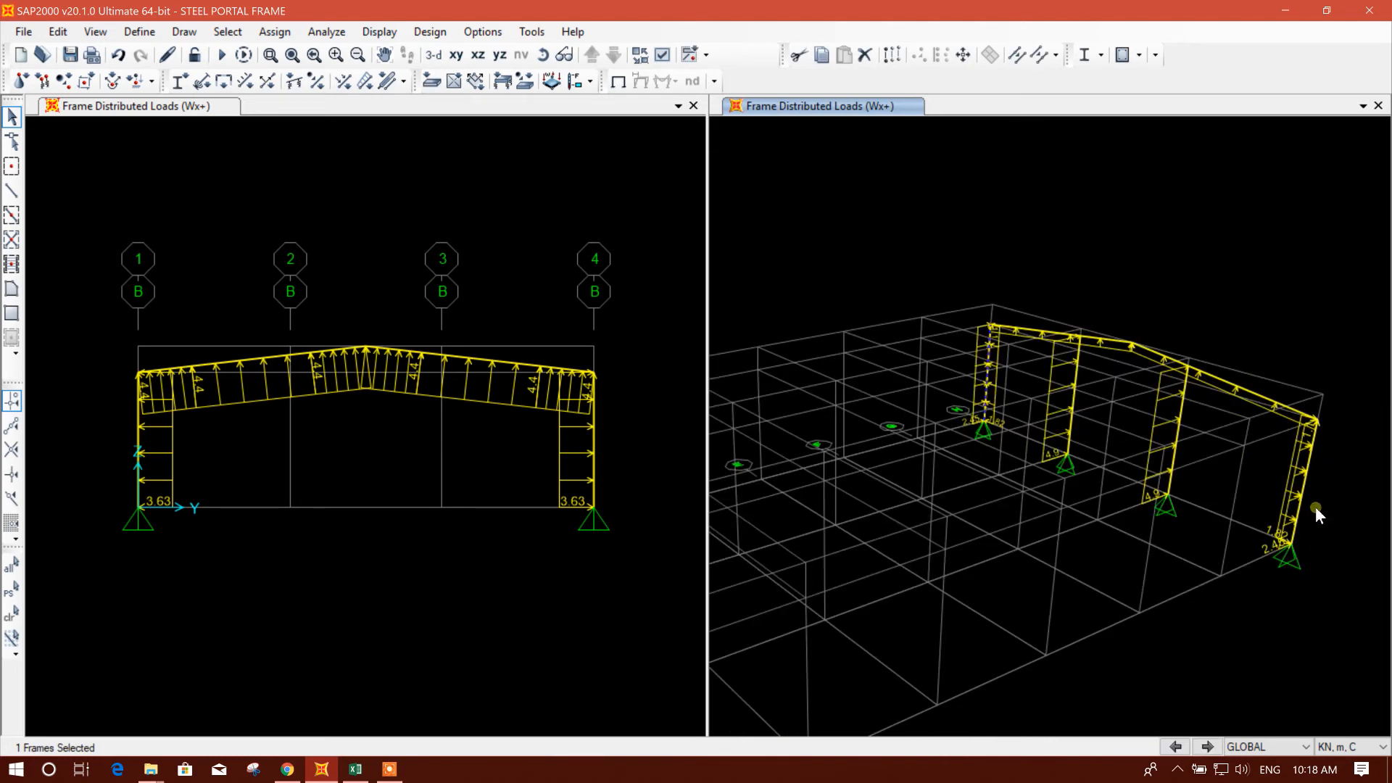
{"action": "left_click", "coordinate": [987, 388]}
{"action": "left_click_drag", "start_coordinate": [1112, 434], "coordinate": [1036, 404]}
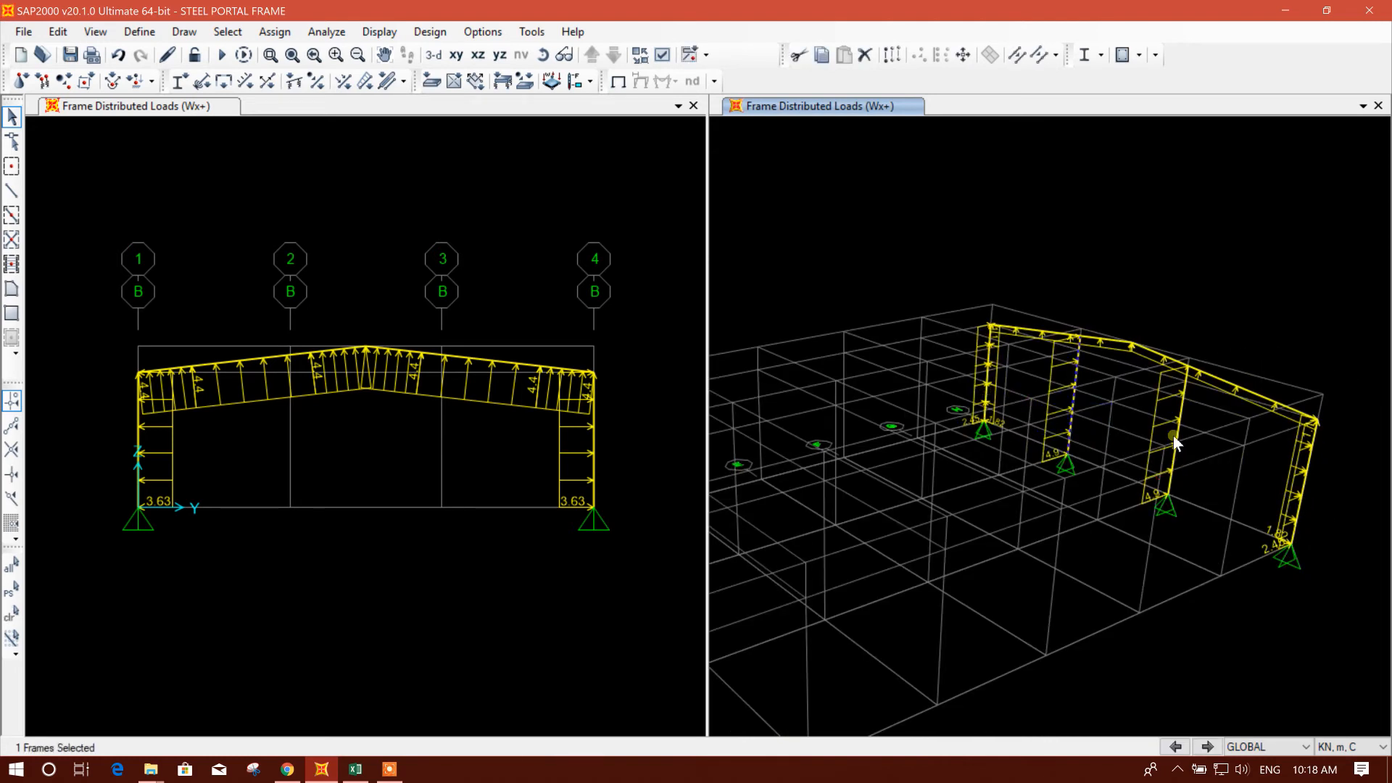
{"action": "left_click", "coordinate": [357, 768]}
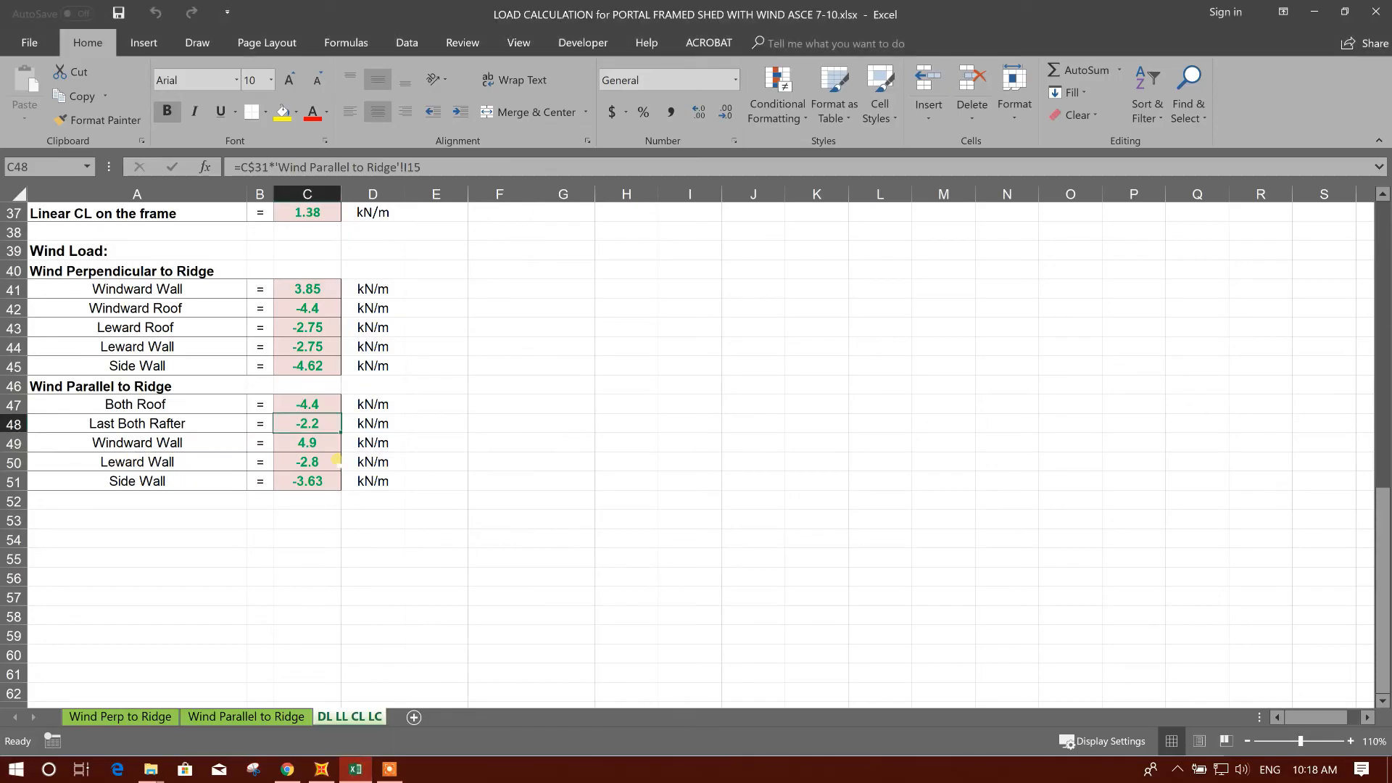
{"action": "left_click", "coordinate": [321, 769]}
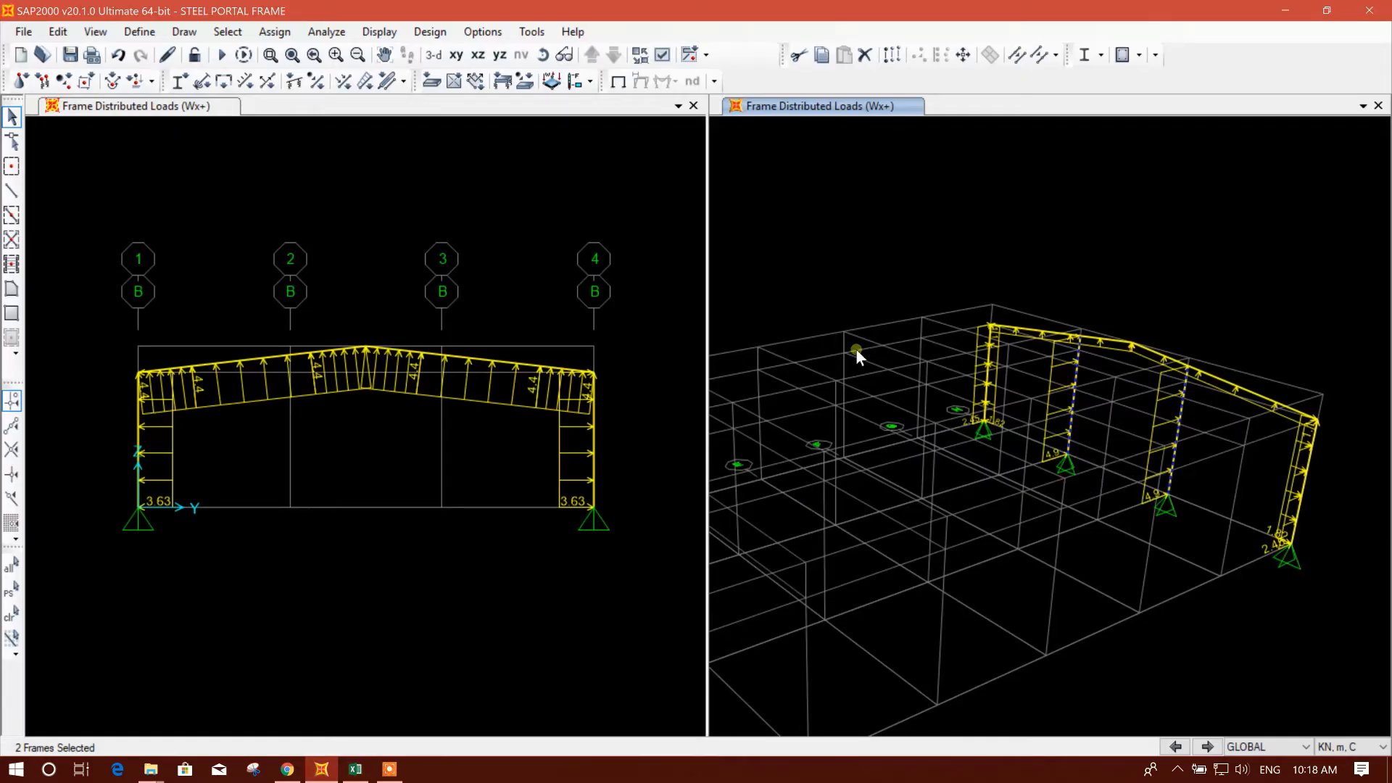
{"action": "left_click", "coordinate": [364, 80]}
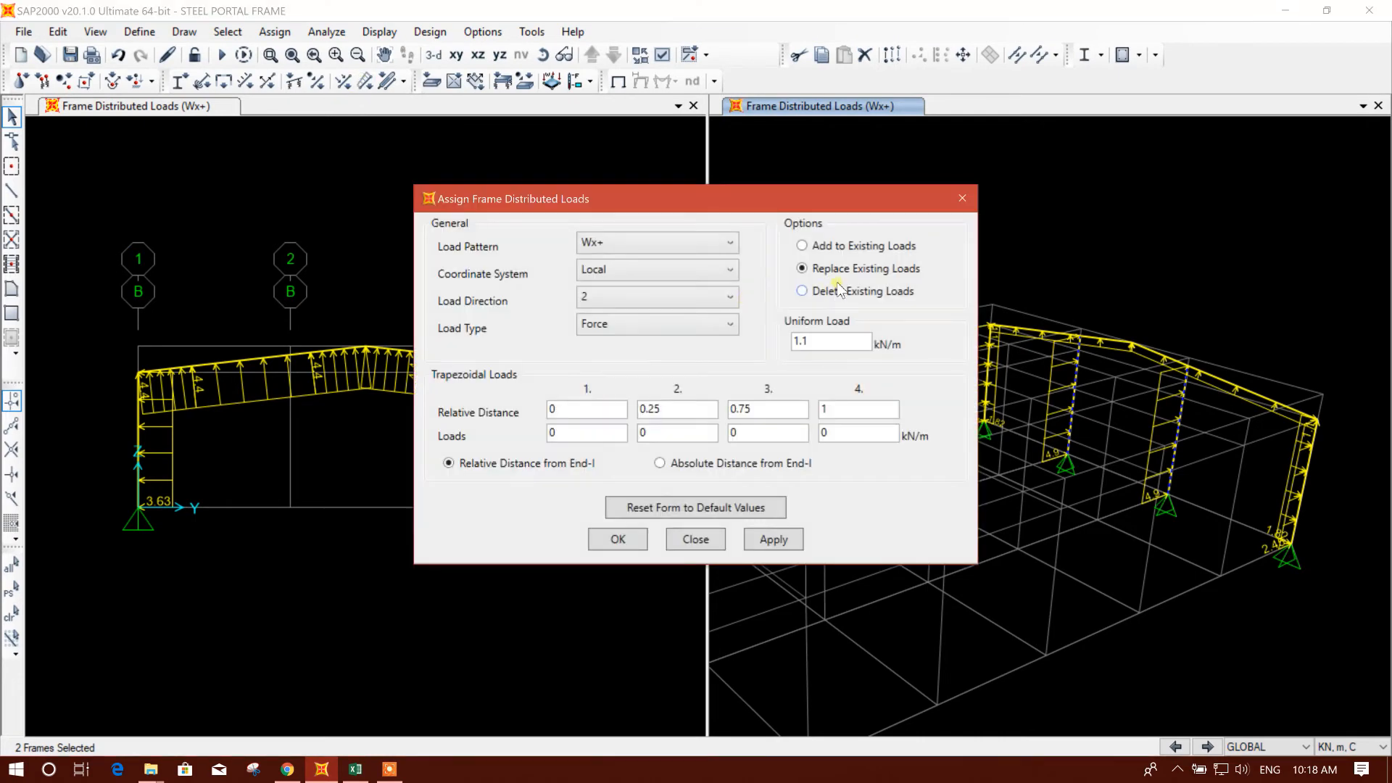
{"action": "left_click", "coordinate": [661, 273]}
{"action": "left_click", "coordinate": [633, 293]}
{"action": "left_click_drag", "start_coordinate": [824, 341], "coordinate": [721, 351]}
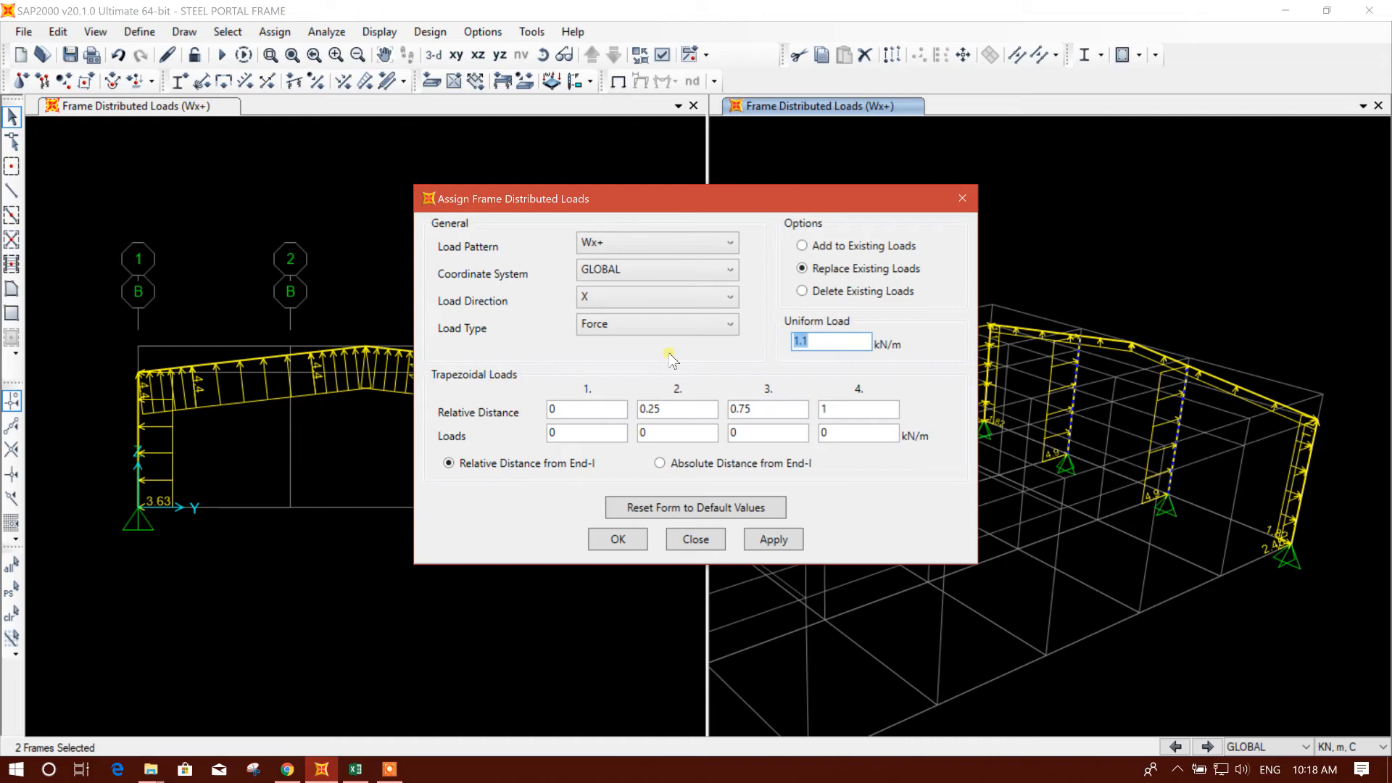
{"action": "left_click", "coordinate": [354, 770]}
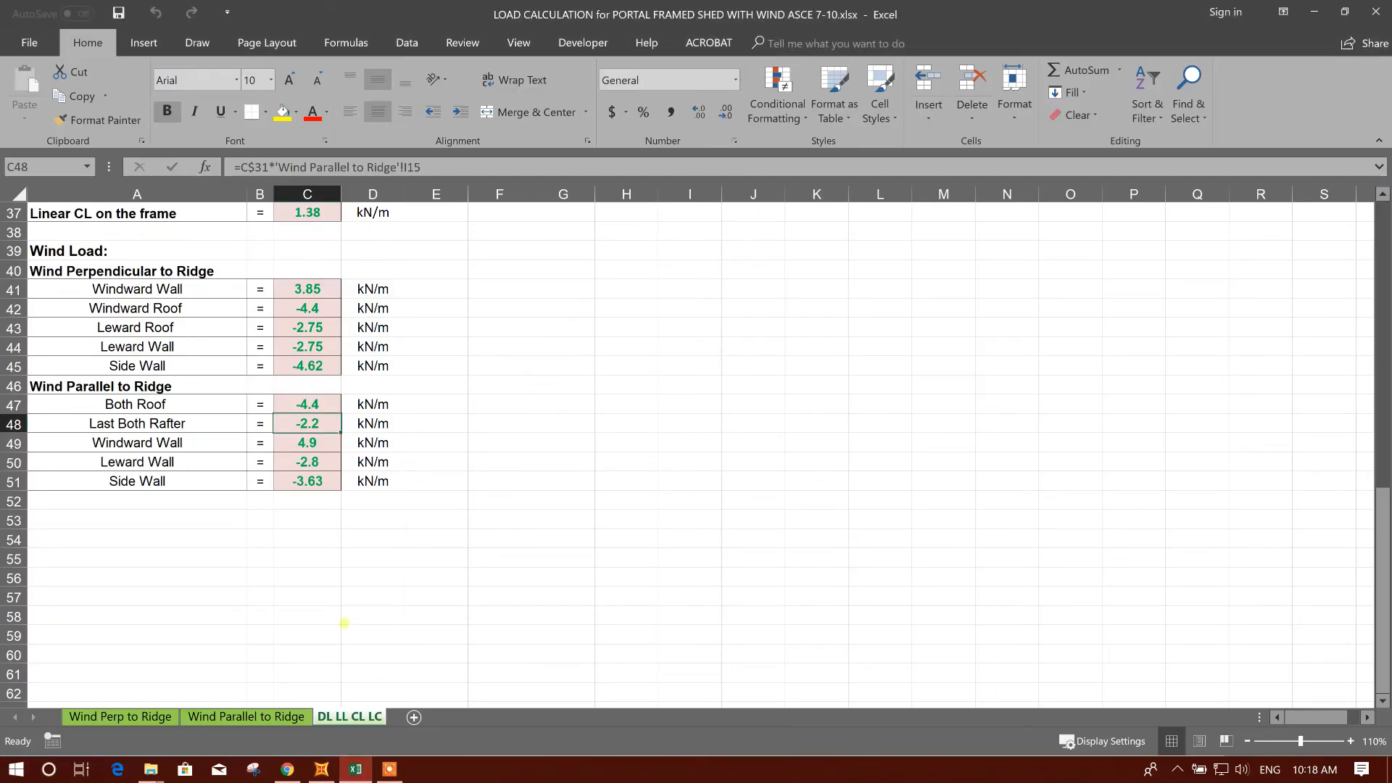
{"action": "left_click", "coordinate": [325, 466]}
{"action": "left_click", "coordinate": [351, 769]}
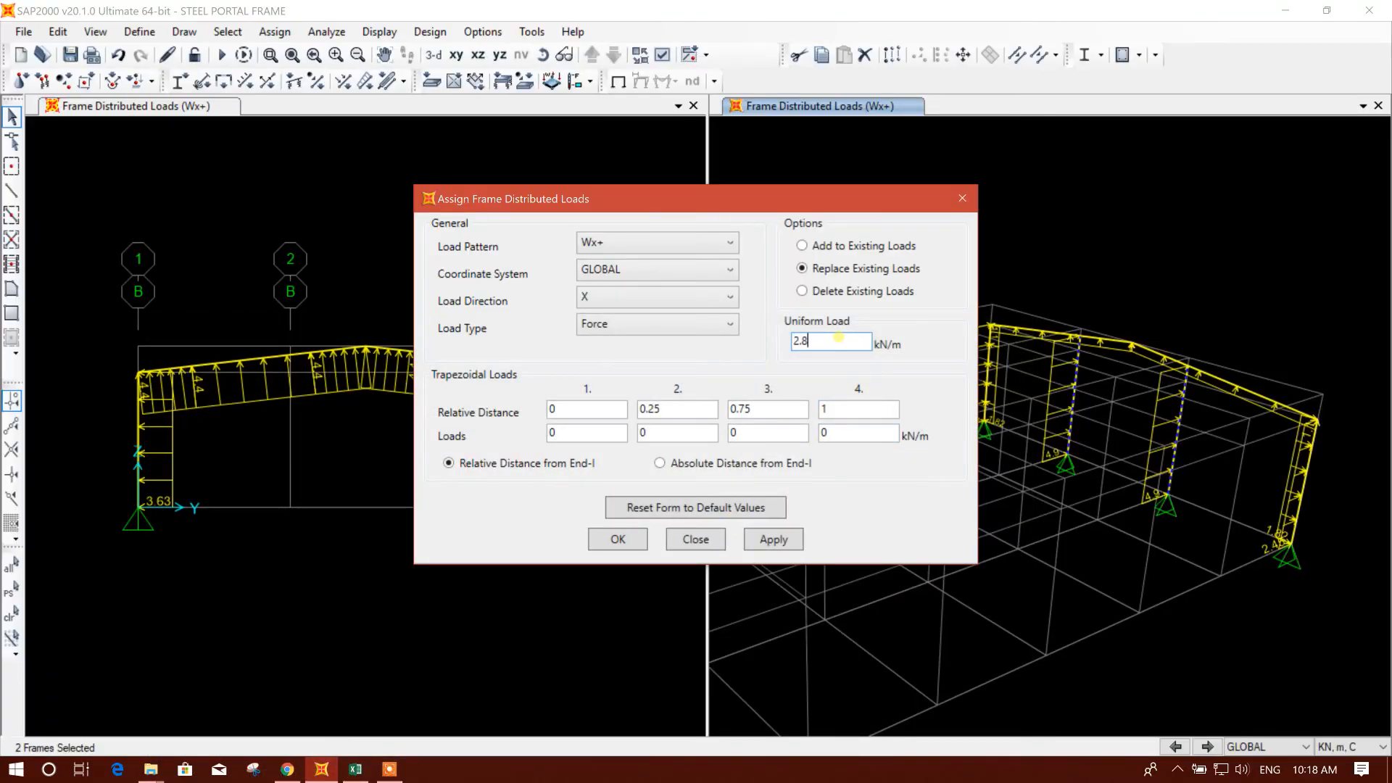
{"action": "left_click", "coordinate": [773, 540]}
Replace the loads on the far-end frame's two corner columns with half the leeward wall load, 2.8/2 kN/m in global X
{"action": "left_click_drag", "start_coordinate": [834, 198], "coordinate": [635, 182]}
{"action": "left_click", "coordinate": [991, 385]}
{"action": "left_click", "coordinate": [1301, 497]}
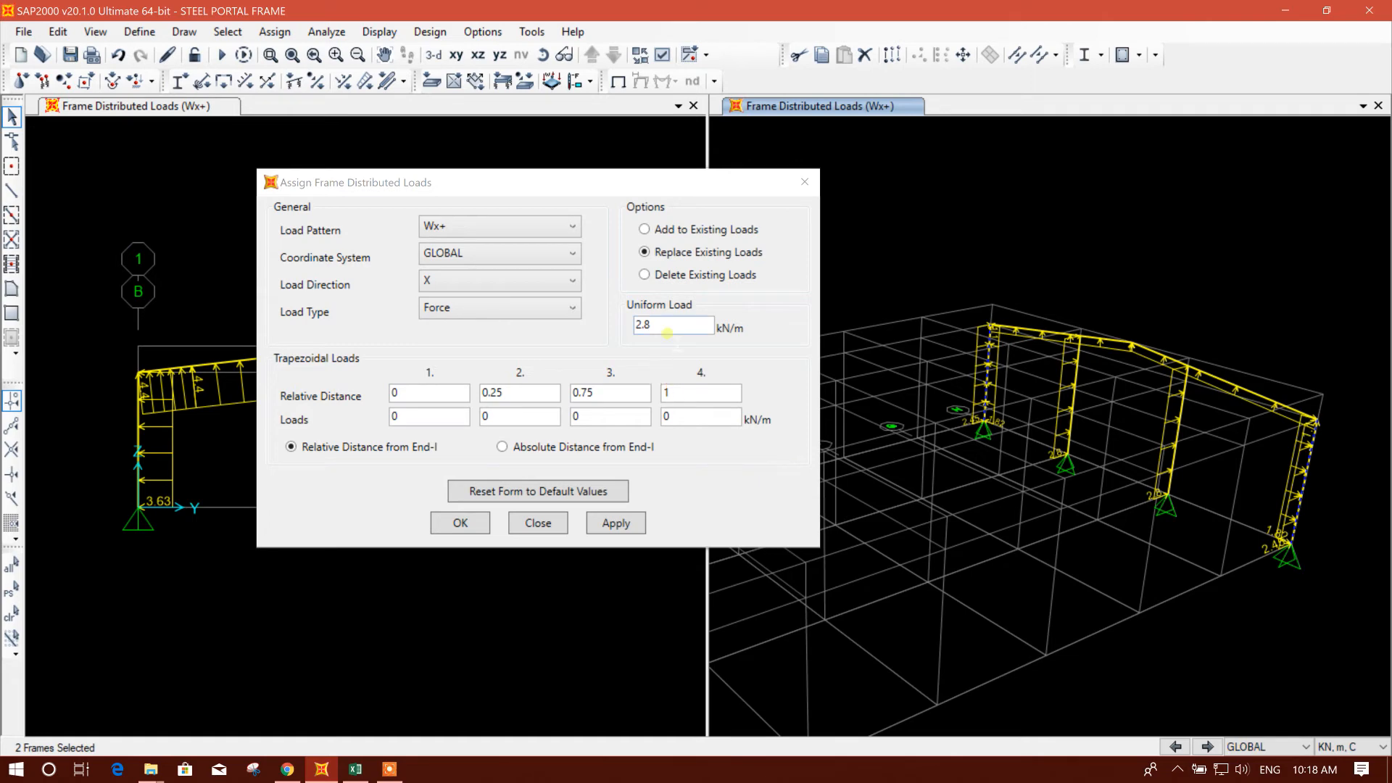
{"action": "left_click", "coordinate": [356, 771]}
{"action": "left_click", "coordinate": [356, 773]}
{"action": "left_click", "coordinate": [681, 332]}
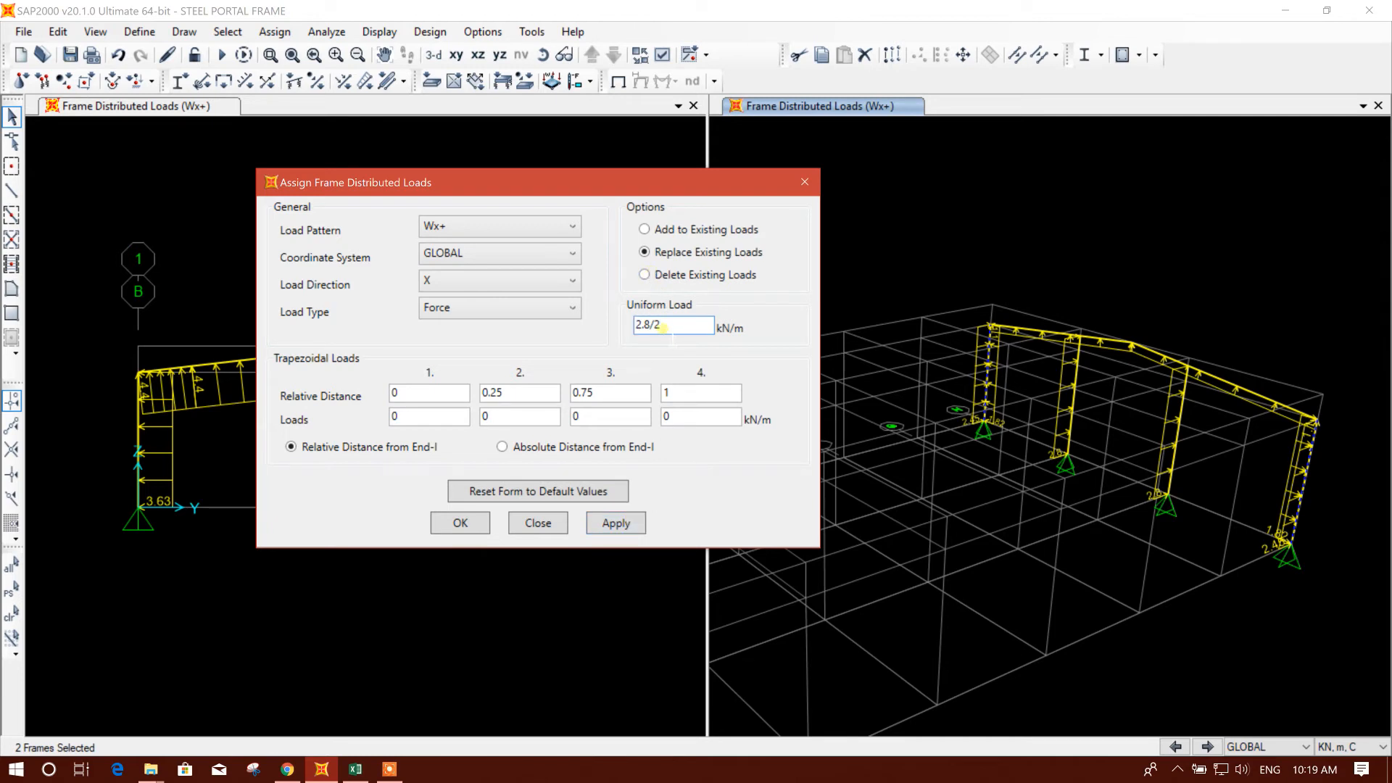
{"action": "left_click", "coordinate": [686, 390]}
{"action": "scroll", "coordinate": [995, 435], "scroll_direction": "up", "scroll_amount": 2}
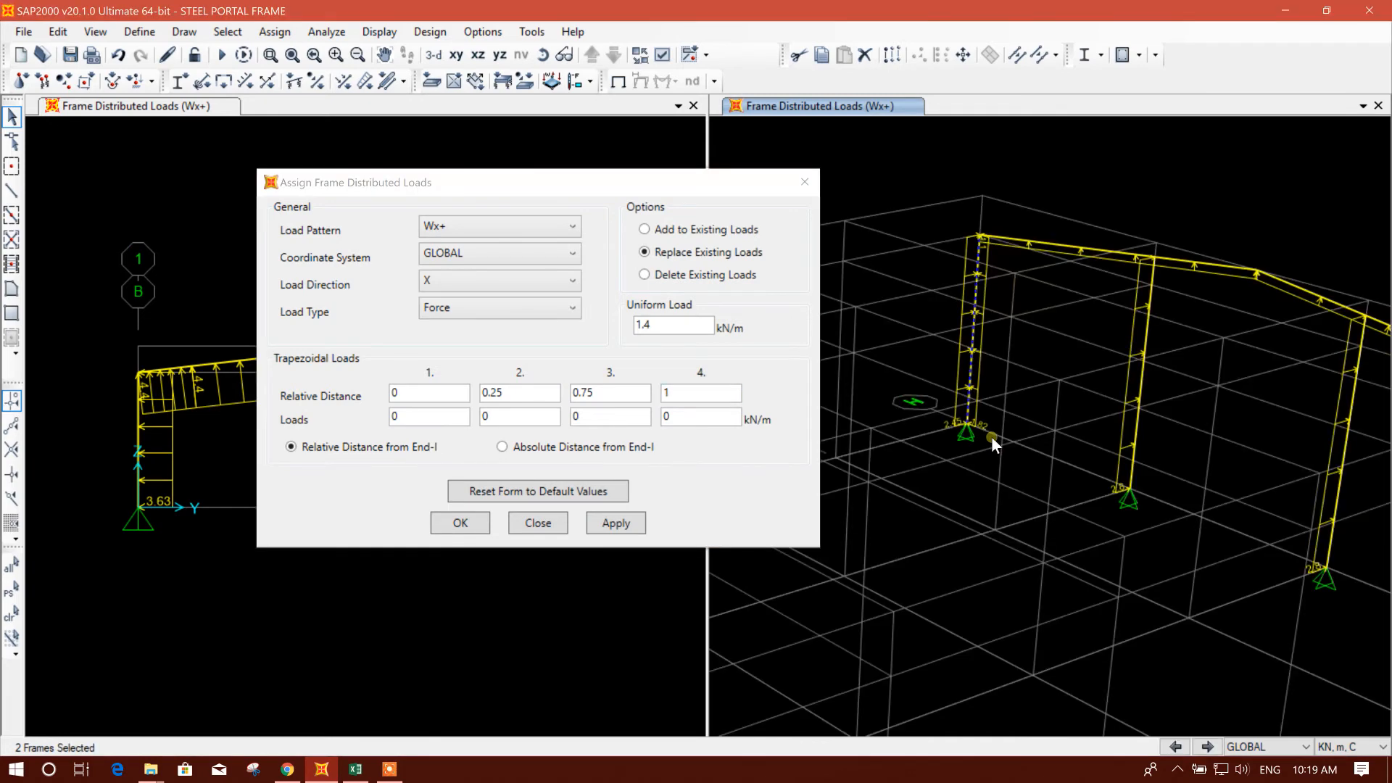
{"action": "middle_click_drag", "start_coordinate": [1340, 618], "coordinate": [1098, 563]}
{"action": "middle_click_drag", "start_coordinate": [979, 496], "coordinate": [1184, 533]}
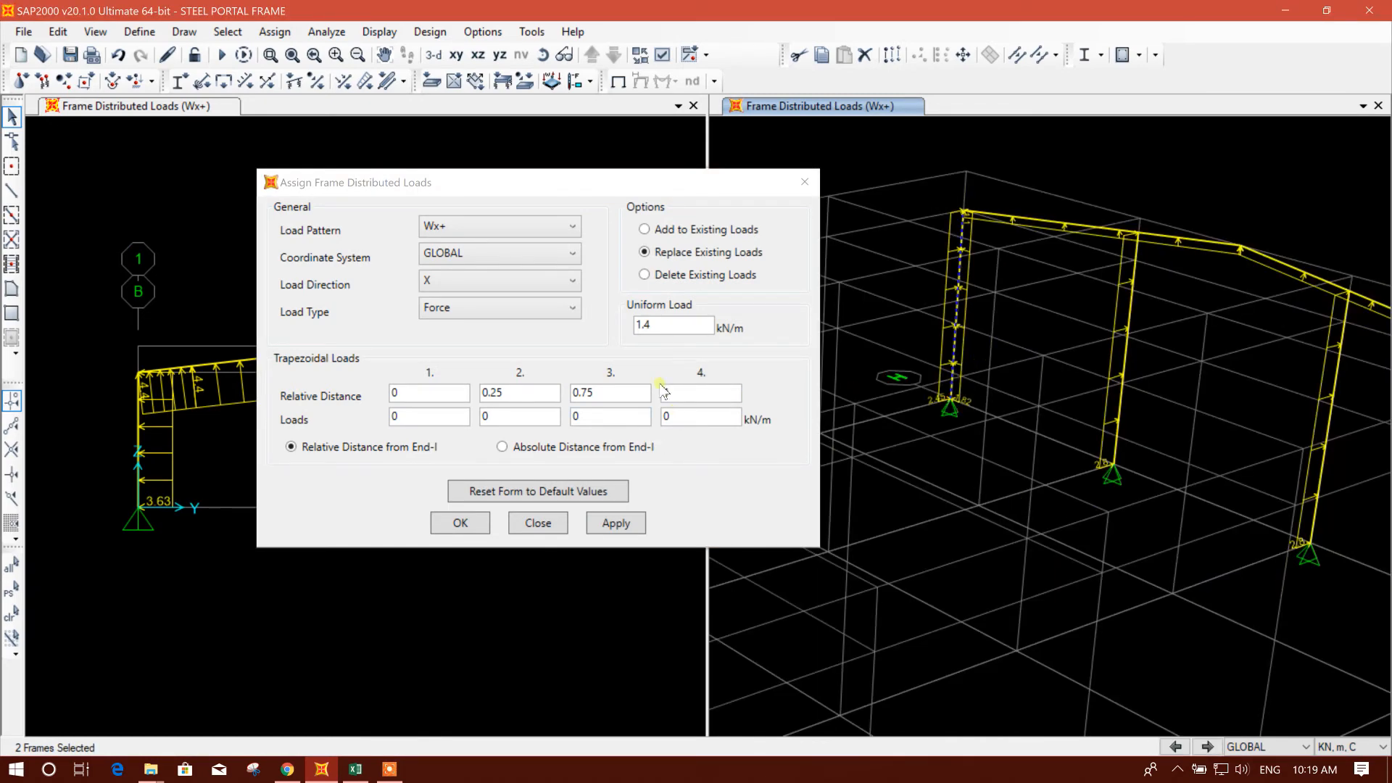
{"action": "left_click", "coordinate": [614, 522]}
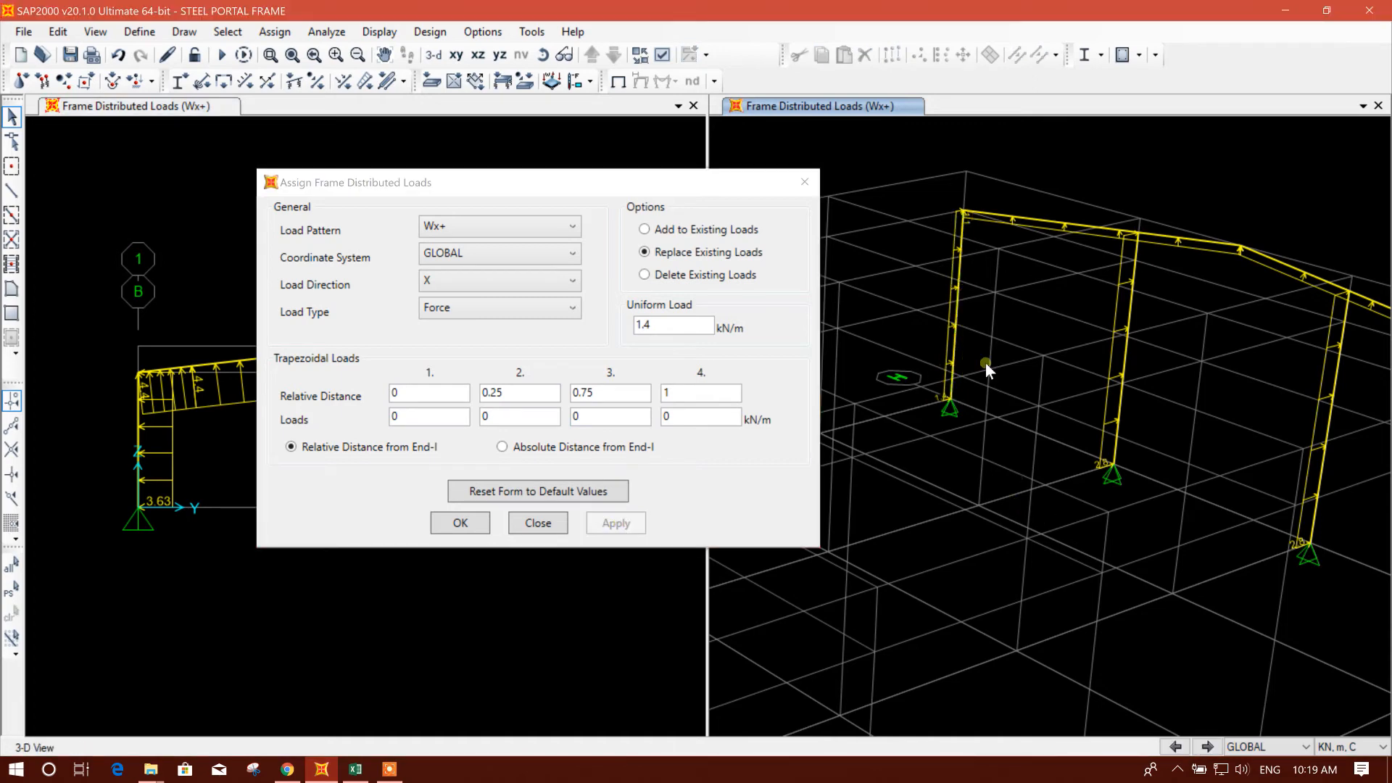
Assign 1.82 kN/m in global Y to the far-end frame's corner column at grid 4, replacing its existing loads
{"action": "left_click_drag", "start_coordinate": [942, 317], "coordinate": [940, 314]}
{"action": "middle_click_drag", "start_coordinate": [1063, 508], "coordinate": [1215, 537]}
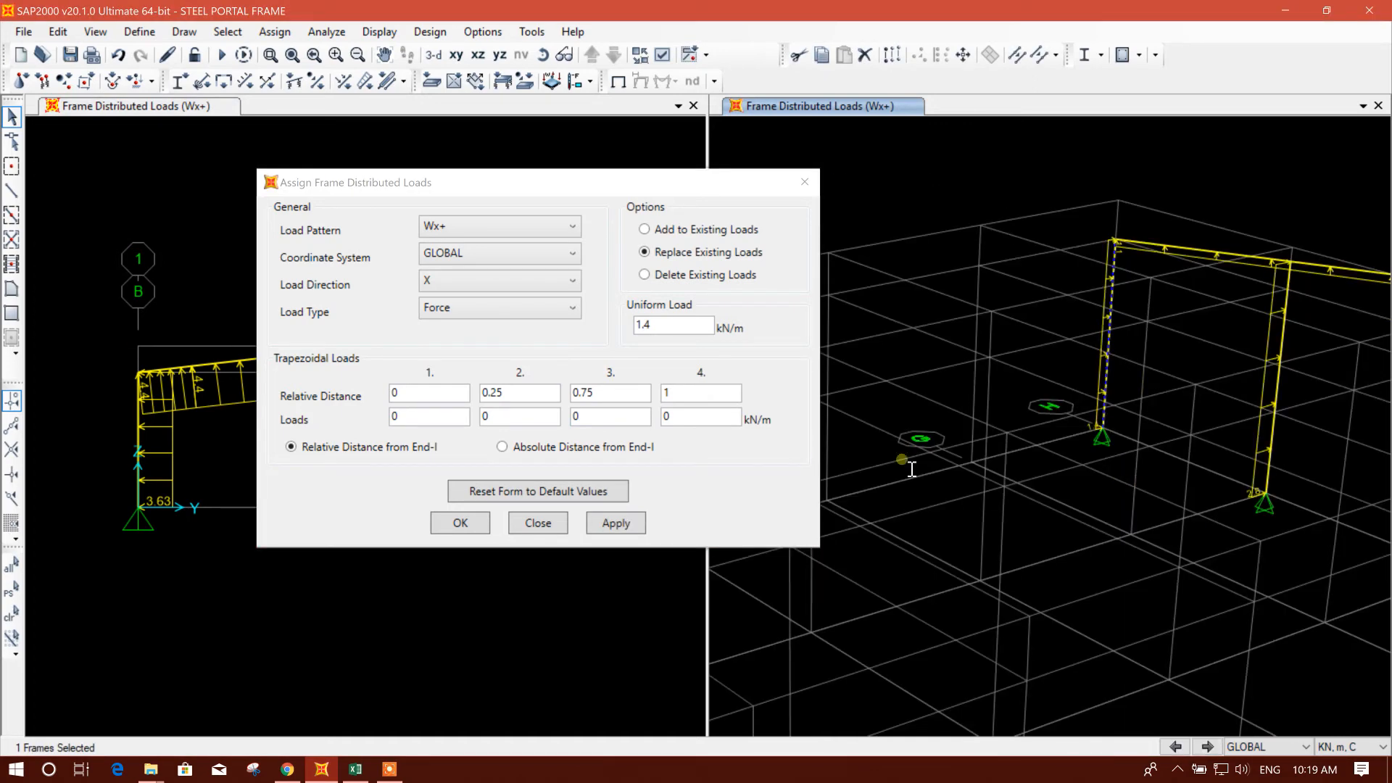
{"action": "left_click", "coordinate": [513, 280]}
{"action": "left_click", "coordinate": [464, 314]}
{"action": "key", "text": "Tab"}
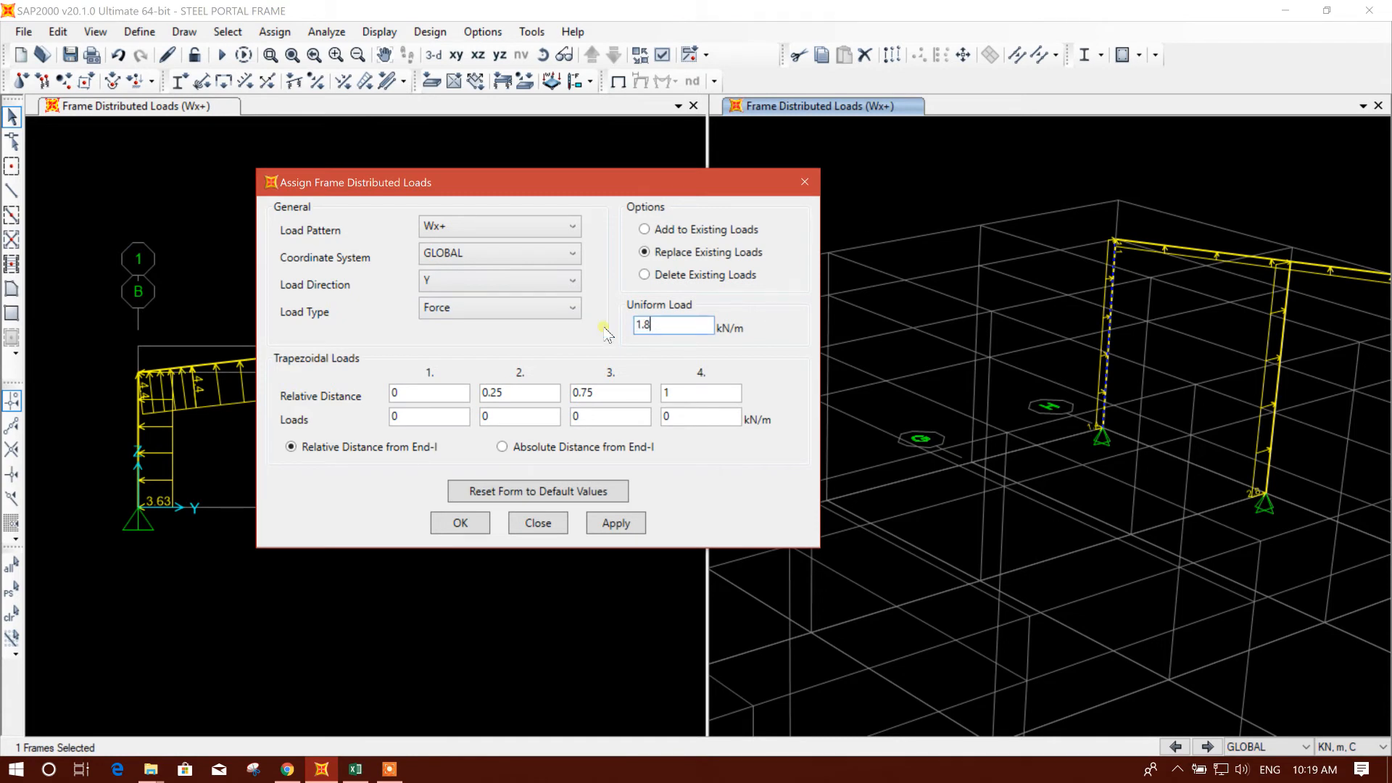
{"action": "left_click", "coordinate": [617, 523]}
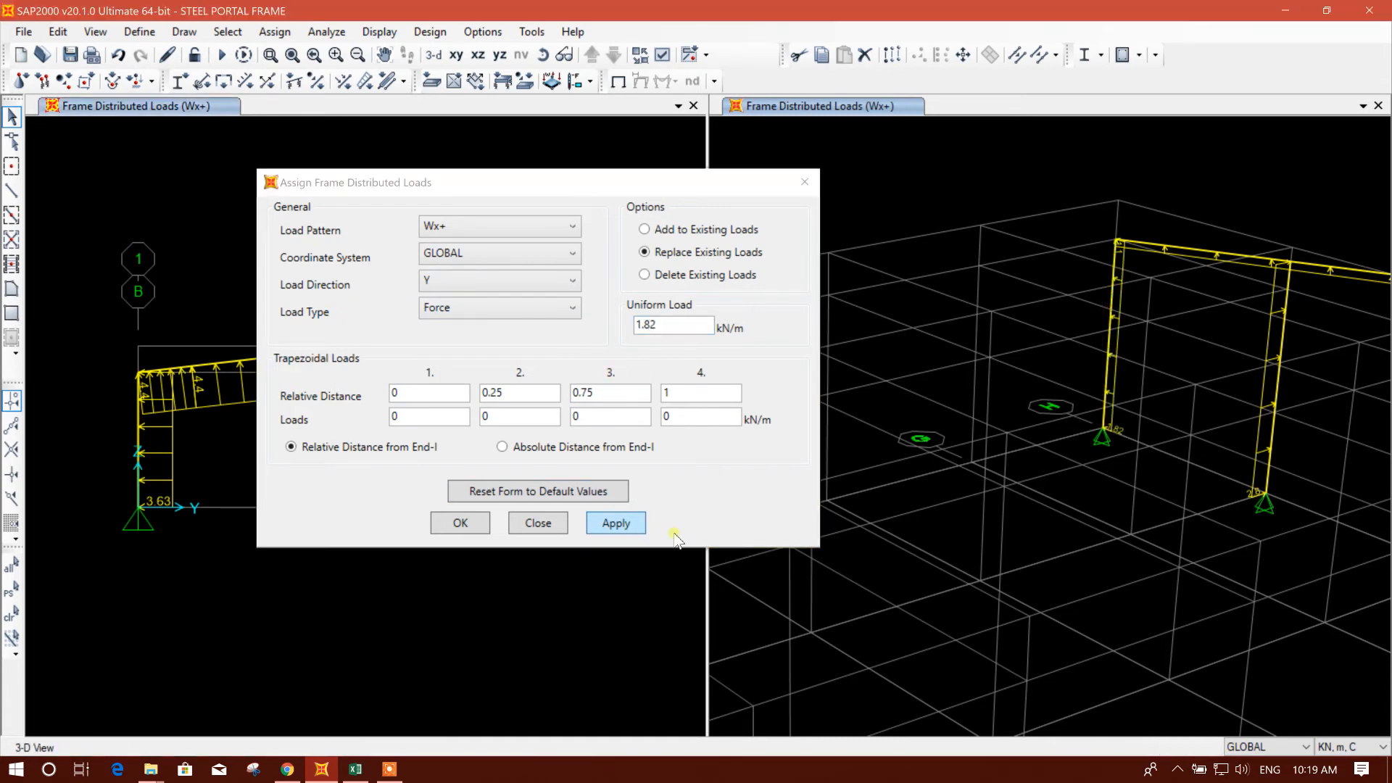
Try to replace the loads on the far-end frame's corner column at grid 1 with -1.82 kN/m in global Y
{"action": "middle_click_drag", "start_coordinate": [1109, 551], "coordinate": [1117, 492], "text": "shift"}
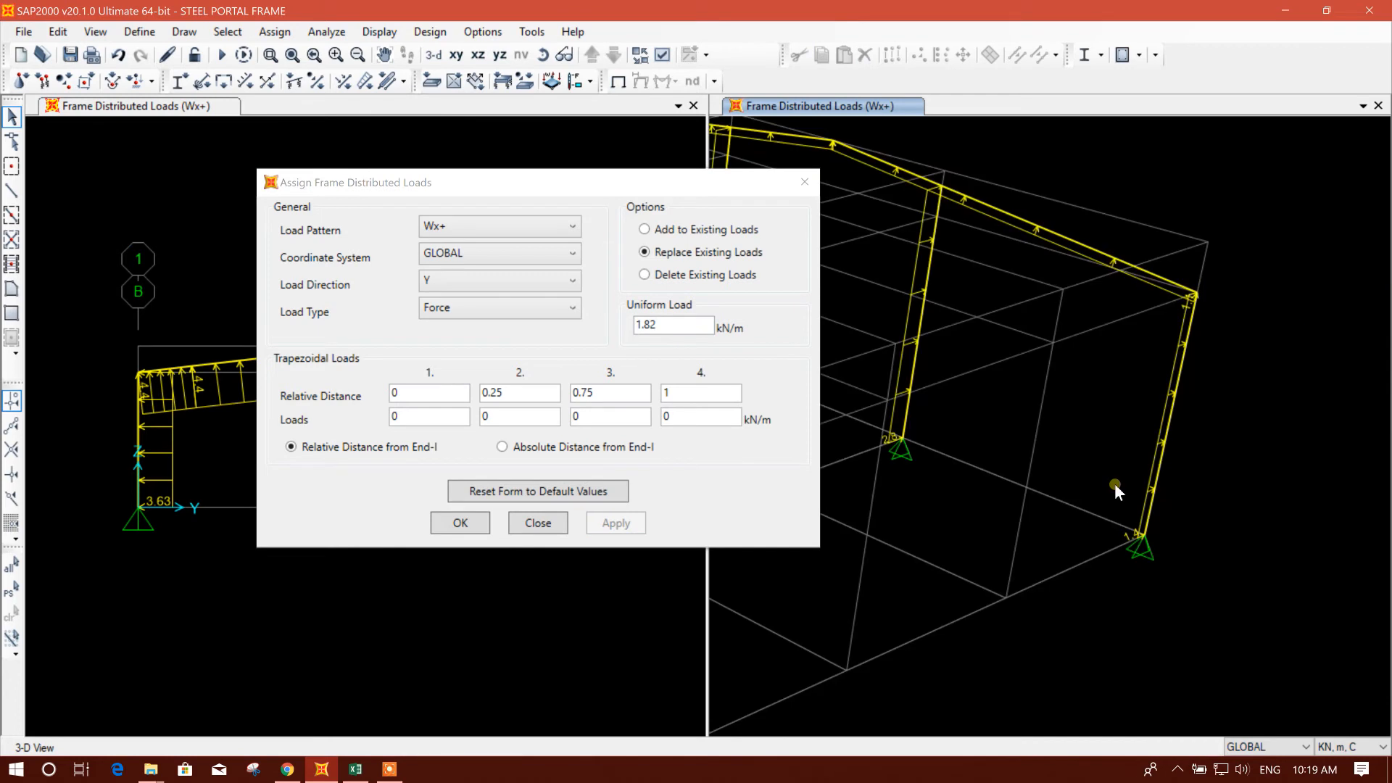
{"action": "left_click", "coordinate": [1145, 436]}
{"action": "double_click", "coordinate": [648, 327]}
{"action": "left_click", "coordinate": [657, 328]}
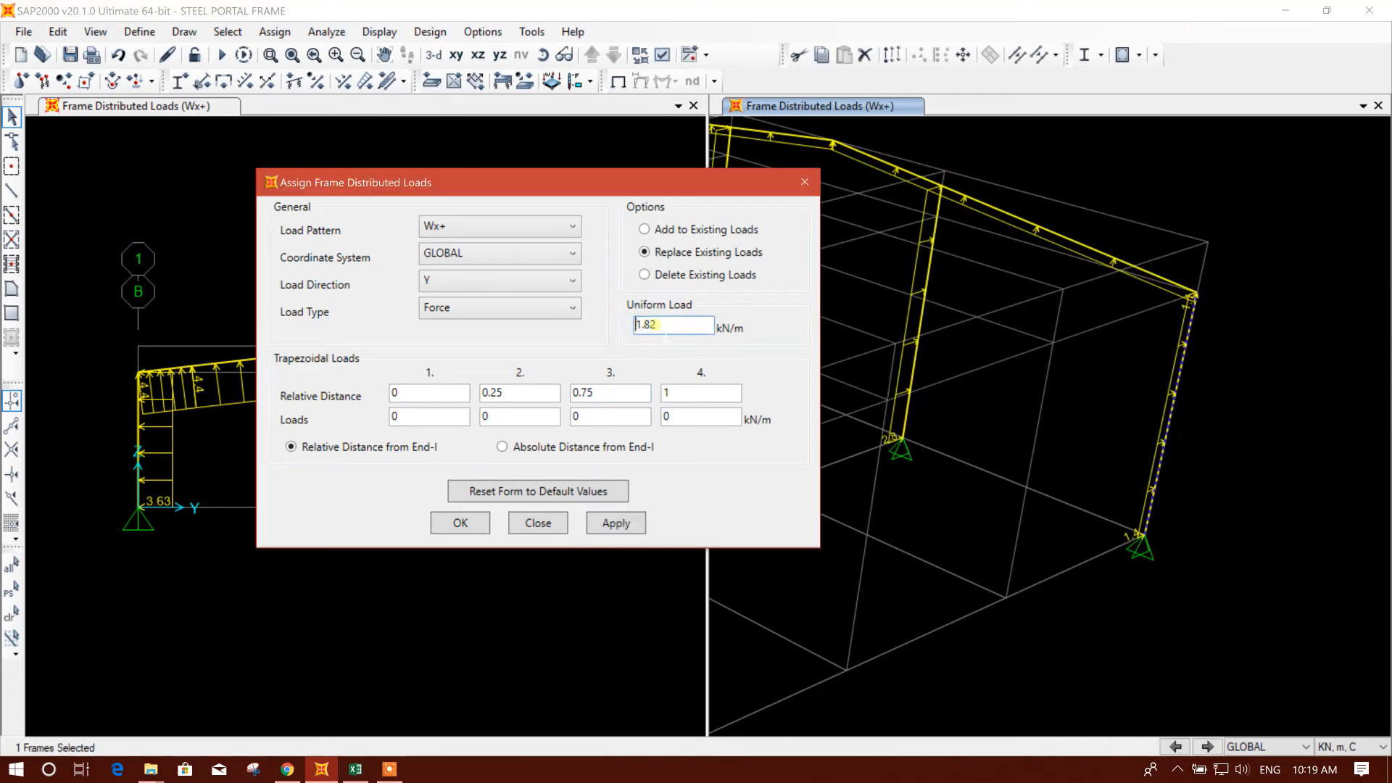
{"action": "left_click", "coordinate": [617, 523]}
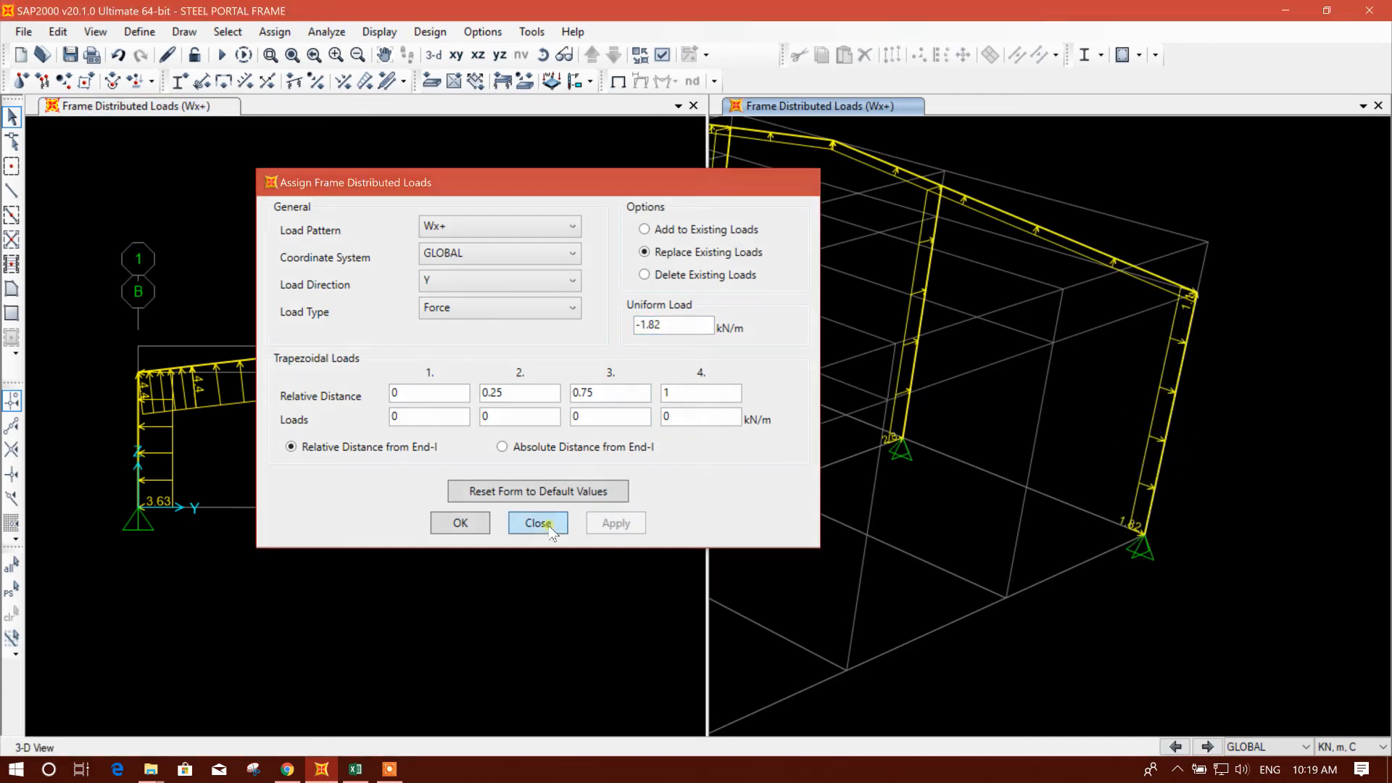
{"action": "left_click", "coordinate": [536, 523]}
Undo the last two load replacements on the far-end frame's corner columns
{"action": "left_click", "coordinate": [120, 55]}
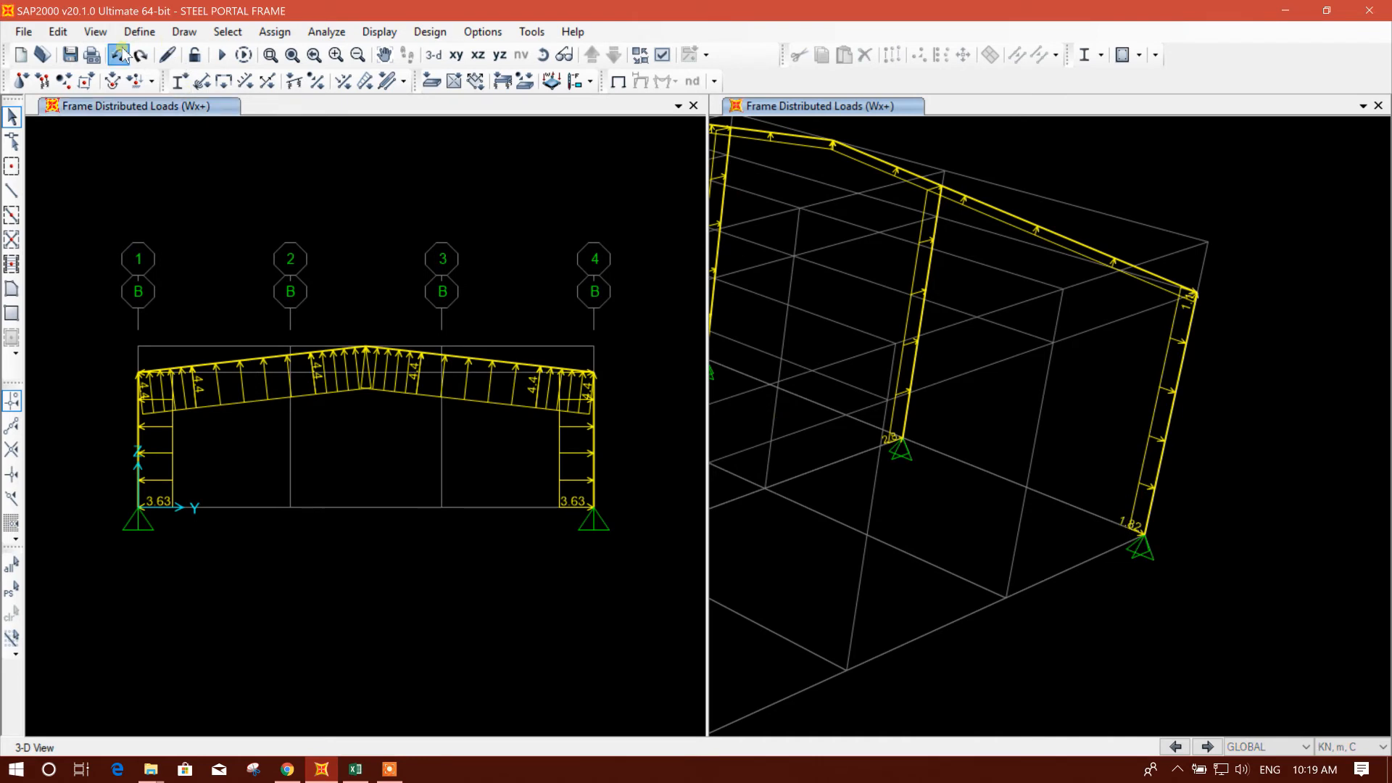
{"action": "middle_click_drag", "start_coordinate": [740, 389], "coordinate": [1216, 471]}
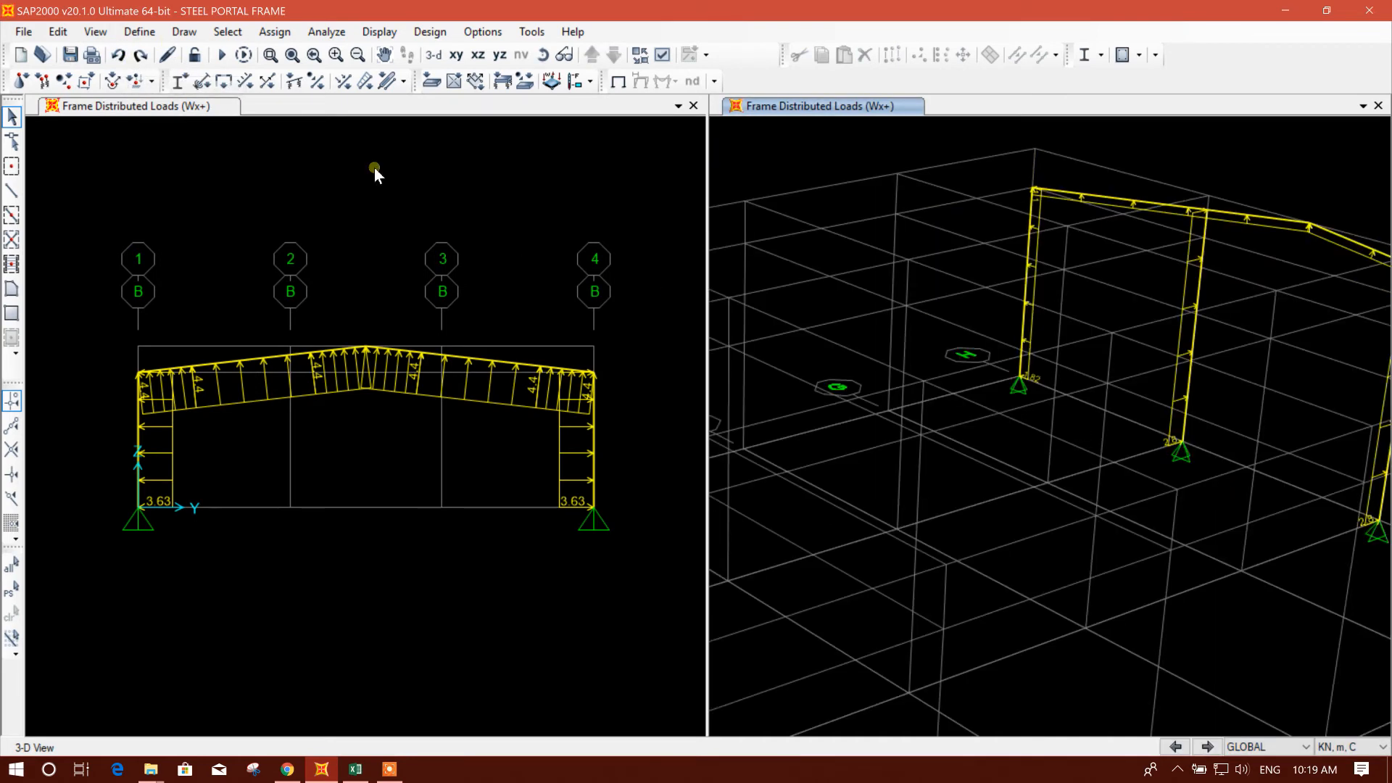
{"action": "left_click", "coordinate": [123, 56]}
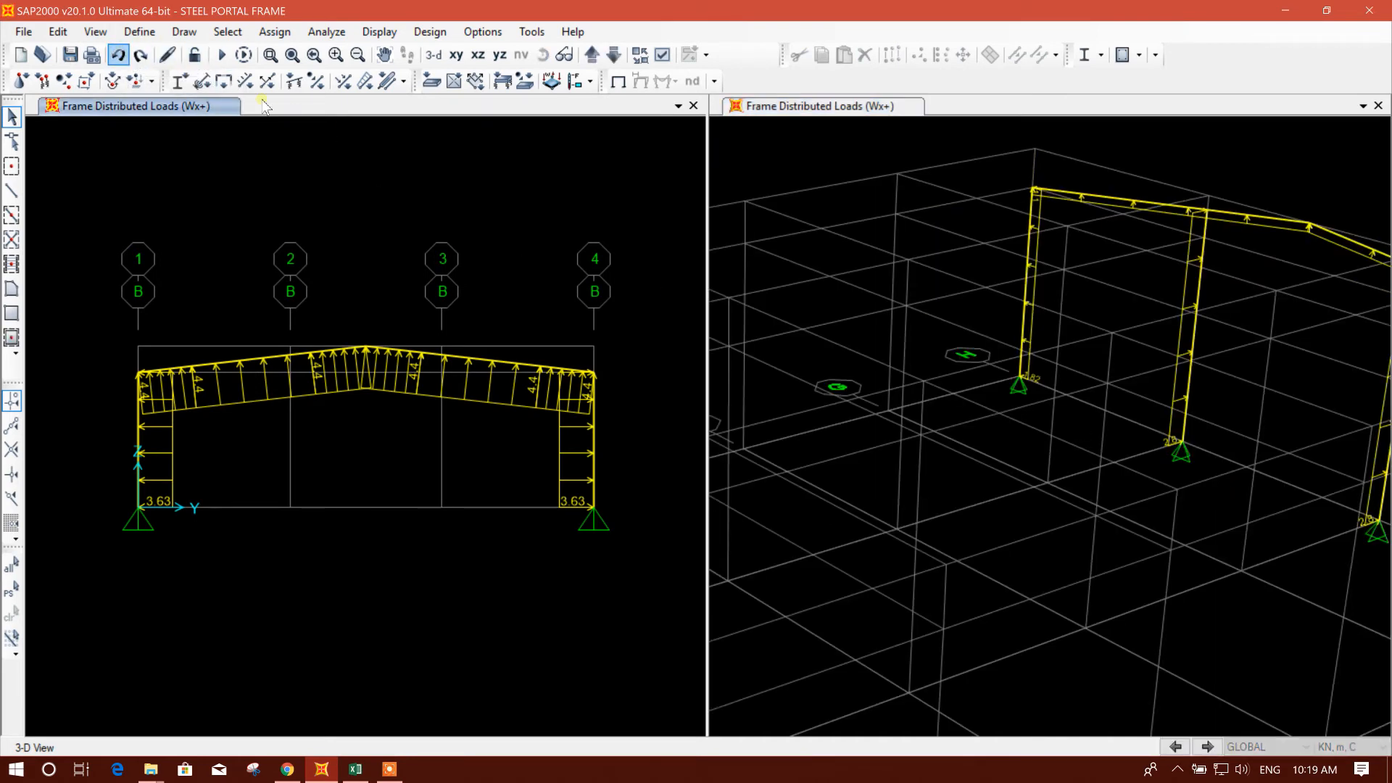
Add 1.82 kN/m in global Y under Wx+ to the existing loads on the far-end frame's corner column at grid 4
{"action": "middle_click_drag", "start_coordinate": [1206, 459], "coordinate": [910, 413]}
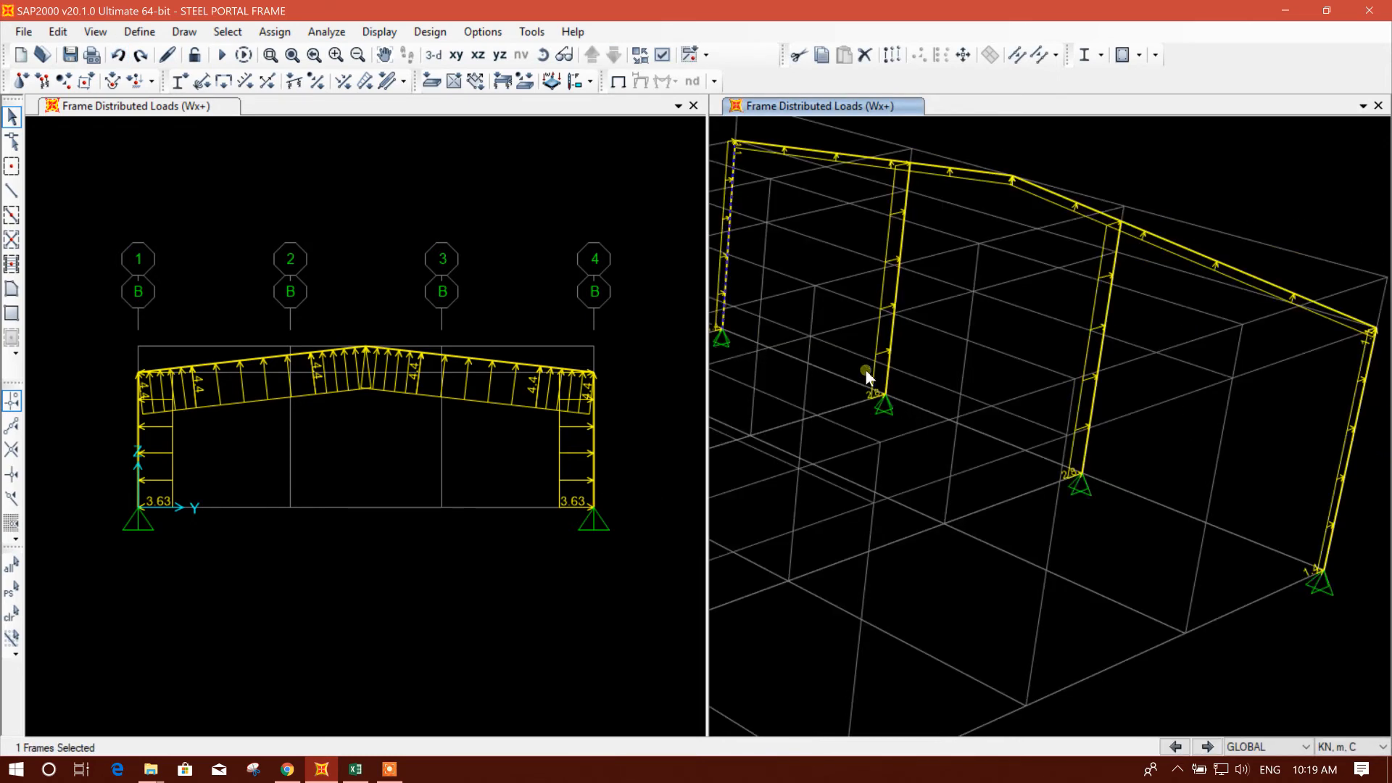
{"action": "left_click", "coordinate": [364, 81]}
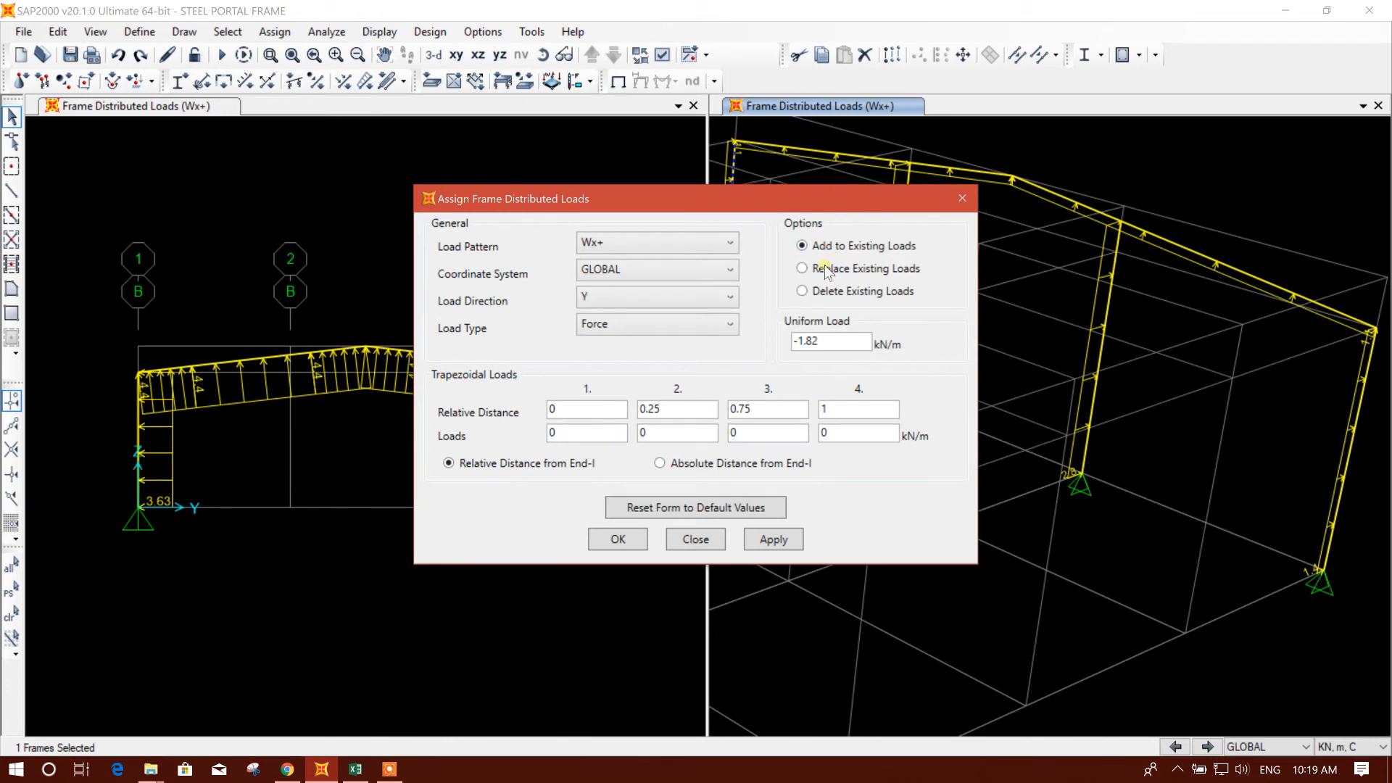
{"action": "double_click", "coordinate": [795, 339]}
{"action": "left_click", "coordinate": [798, 342]}
{"action": "key", "text": "Delete"}
{"action": "left_click", "coordinate": [774, 539]}
Add -1.82 kN/m in global Y under Wx+ to the existing loads on the far-end frame's corner column at grid 1
{"action": "left_click", "coordinate": [1307, 529]}
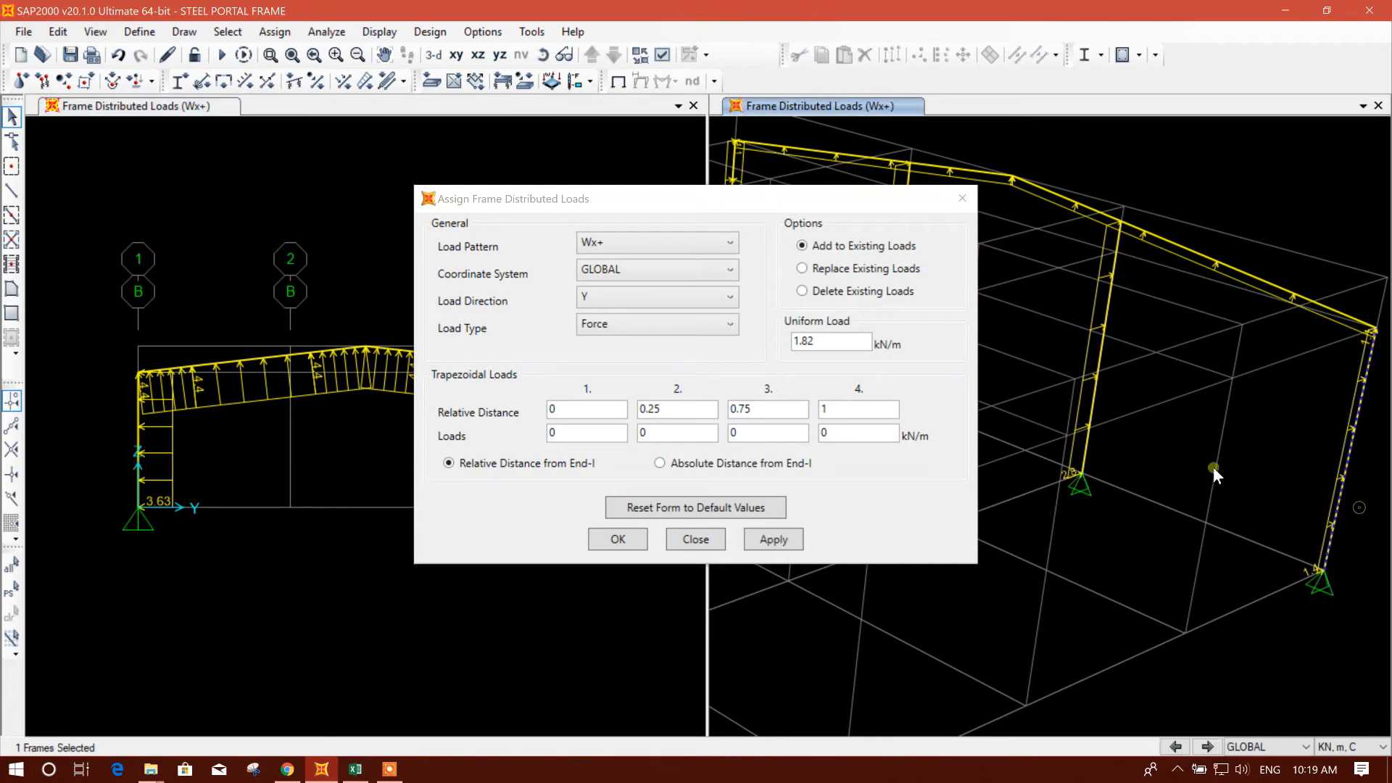
{"action": "left_click", "coordinate": [795, 341]}
{"action": "type", "text": "-"}
{"action": "left_click", "coordinate": [774, 539]}
{"action": "left_click", "coordinate": [704, 537]}
{"action": "middle_click_drag", "start_coordinate": [932, 458], "coordinate": [1152, 472]}
{"action": "middle_click_drag", "start_coordinate": [1324, 525], "coordinate": [1034, 477]}
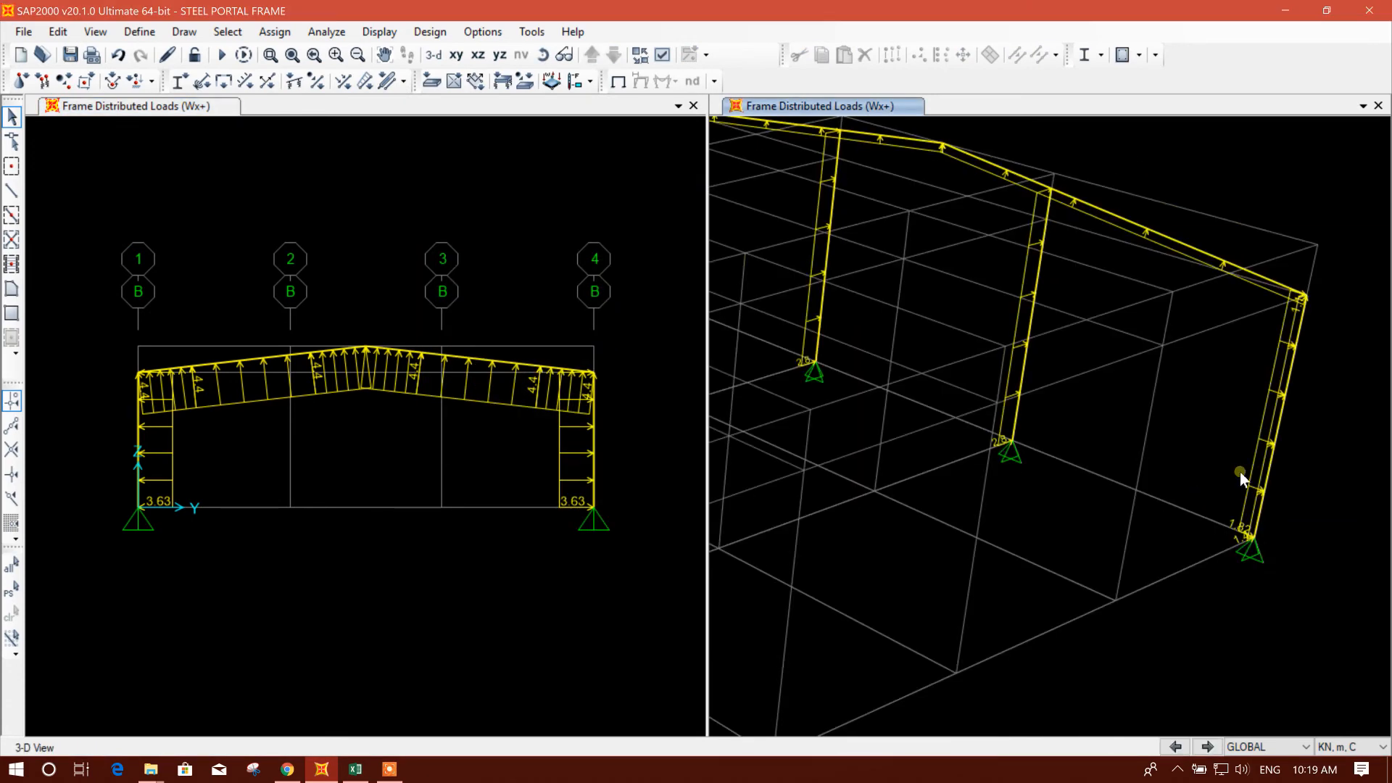
Go through the load patterns in the 3D view to display the Wy+ frame distributed loads
{"action": "scroll", "coordinate": [1273, 481], "scroll_direction": "down", "scroll_amount": 3}
{"action": "middle_click_drag", "start_coordinate": [905, 544], "coordinate": [1124, 475]}
{"action": "middle_click_drag", "start_coordinate": [980, 480], "coordinate": [928, 428]}
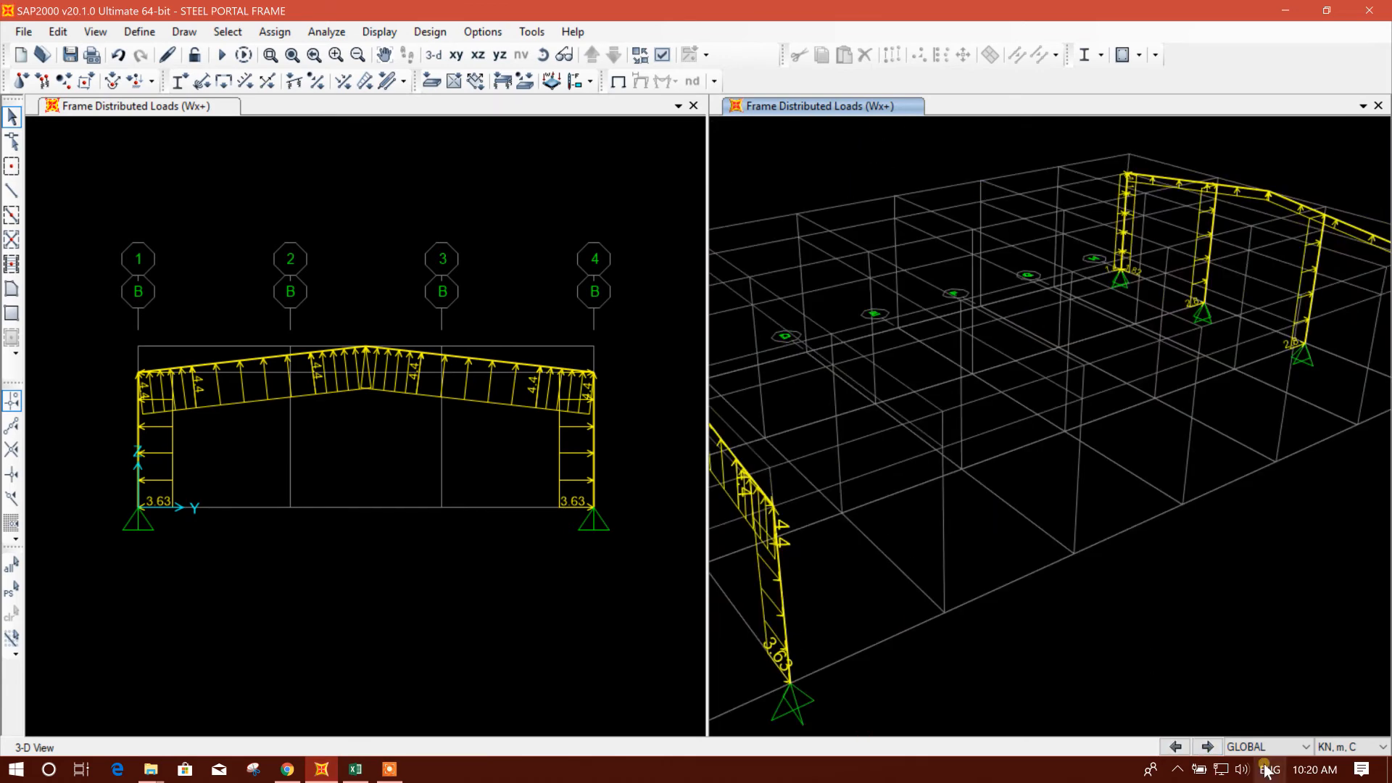
{"action": "left_click", "coordinate": [1207, 747]}
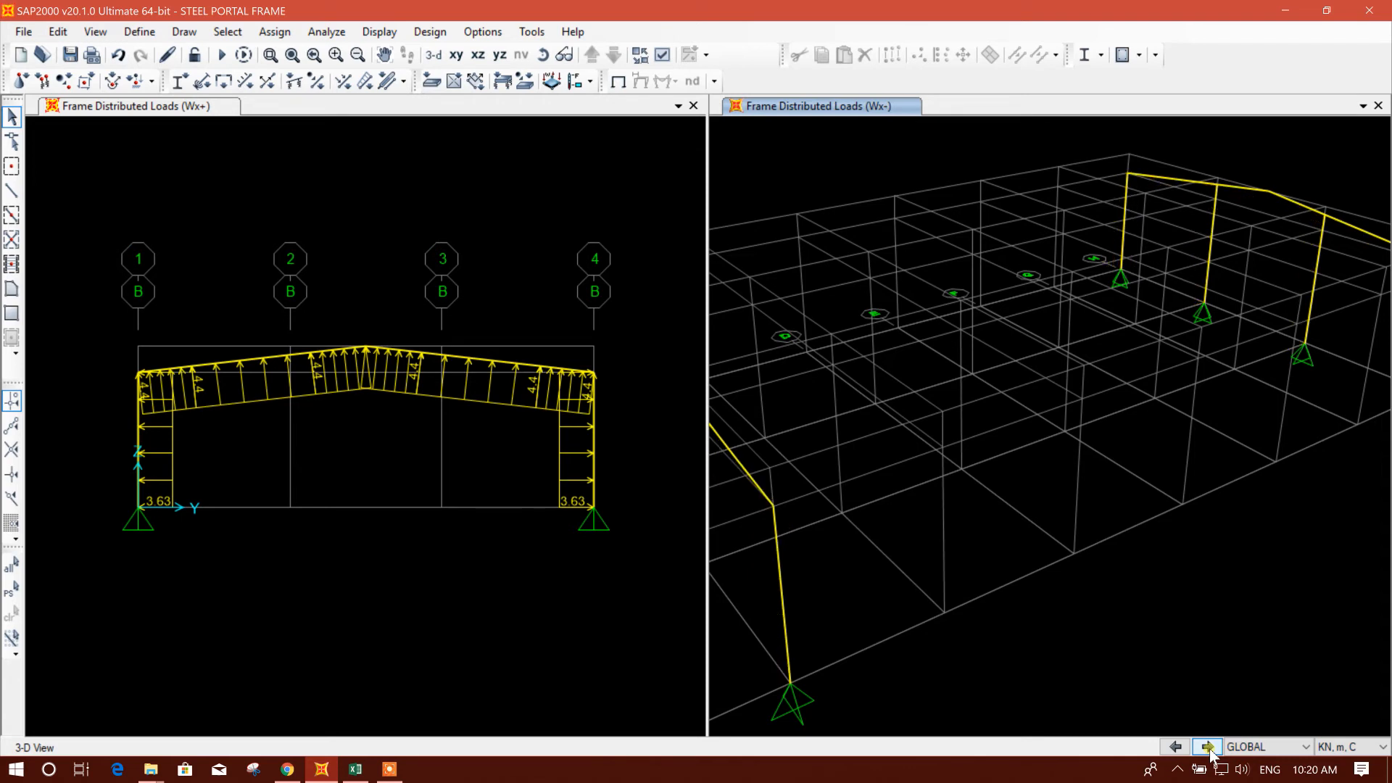
{"action": "left_click", "coordinate": [1175, 747]}
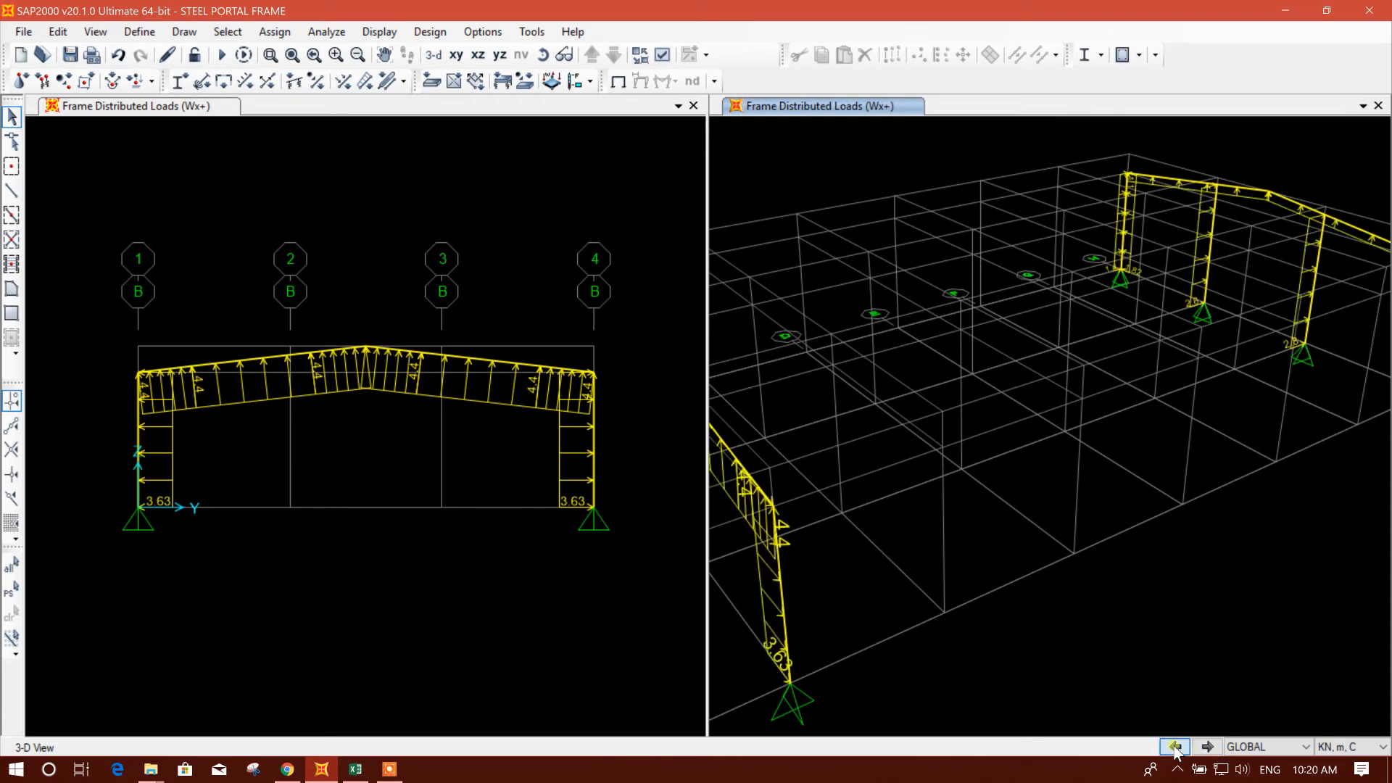
{"action": "left_click", "coordinate": [1175, 747]}
{"action": "left_click", "coordinate": [1175, 749]}
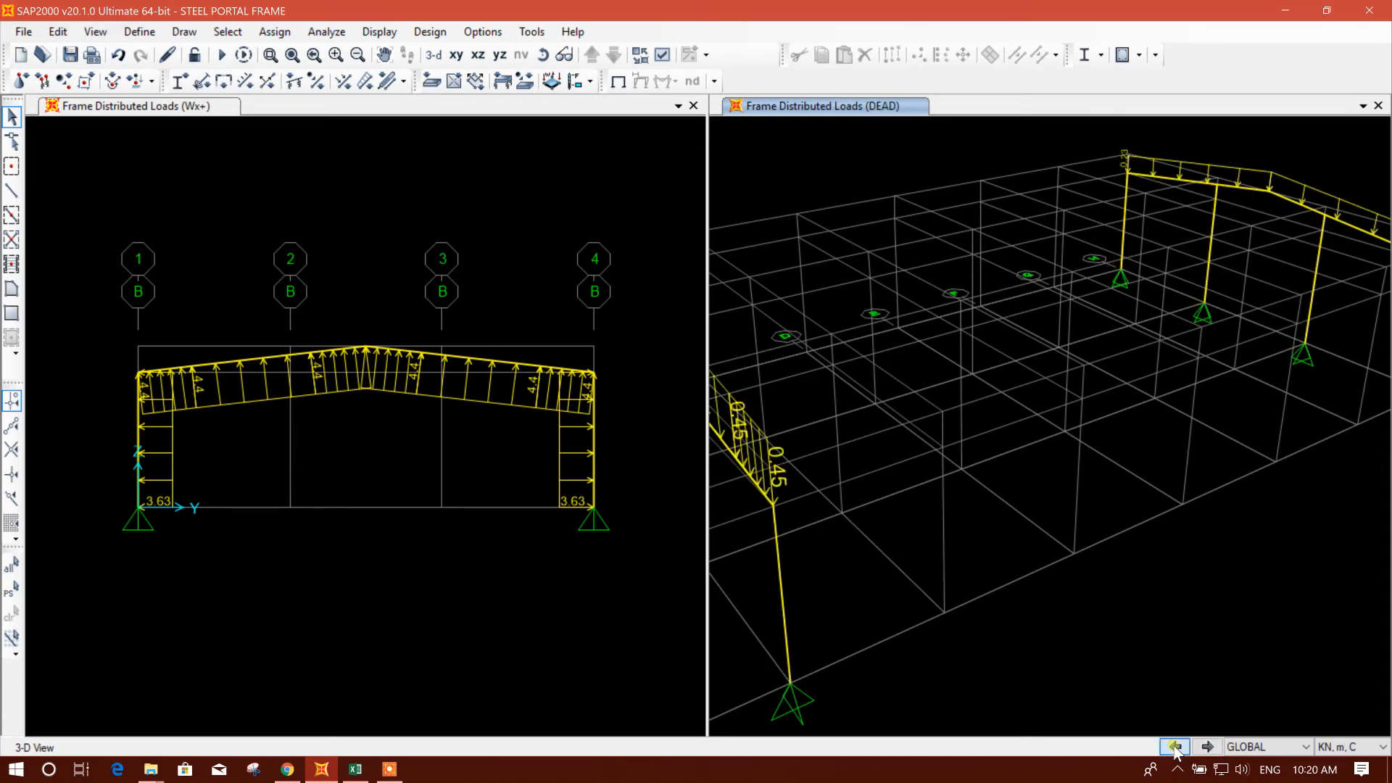
{"action": "left_click", "coordinate": [1175, 750]}
{"action": "left_click", "coordinate": [1176, 749]}
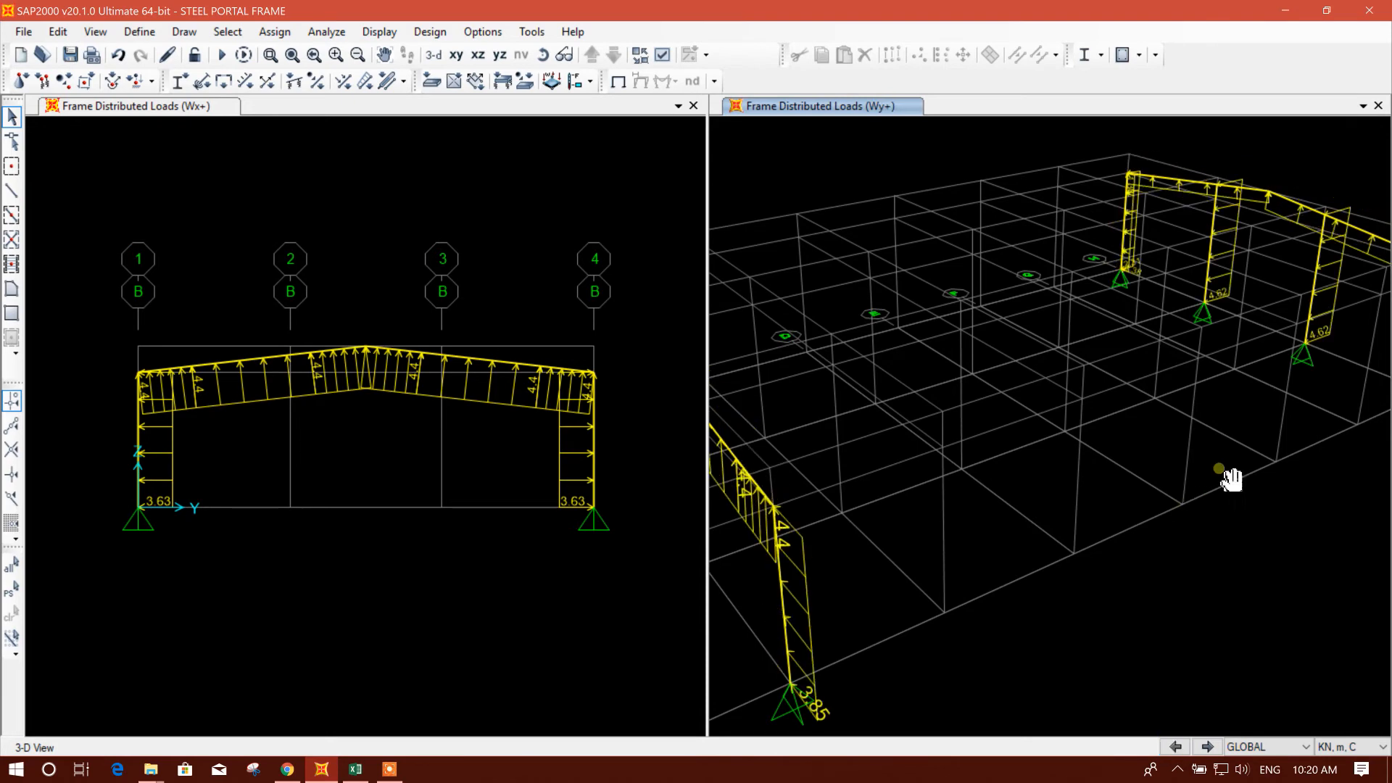
Start a distributed load assignment on the far-end frame's two intermediate columns with load pattern Wy+
{"action": "middle_click_drag", "start_coordinate": [1228, 476], "coordinate": [1066, 581]}
{"action": "middle_click_drag", "start_coordinate": [879, 562], "coordinate": [1223, 458]}
{"action": "middle_click_drag", "start_coordinate": [879, 516], "coordinate": [751, 643]}
{"action": "middle_click_drag", "start_coordinate": [1089, 521], "coordinate": [965, 548]}
{"action": "left_click", "coordinate": [1211, 423]}
{"action": "left_click", "coordinate": [1076, 383]}
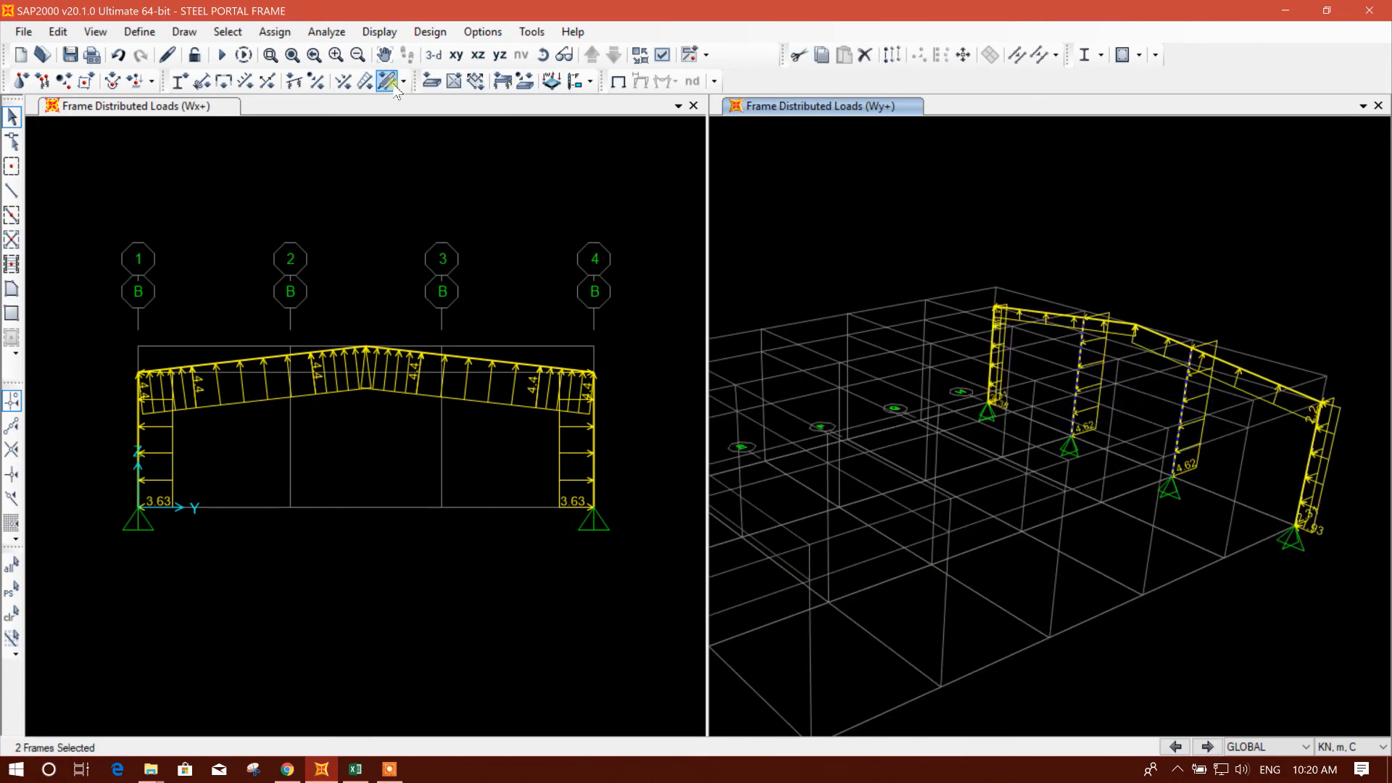
{"action": "left_click", "coordinate": [366, 81]}
{"action": "left_click", "coordinate": [705, 247]}
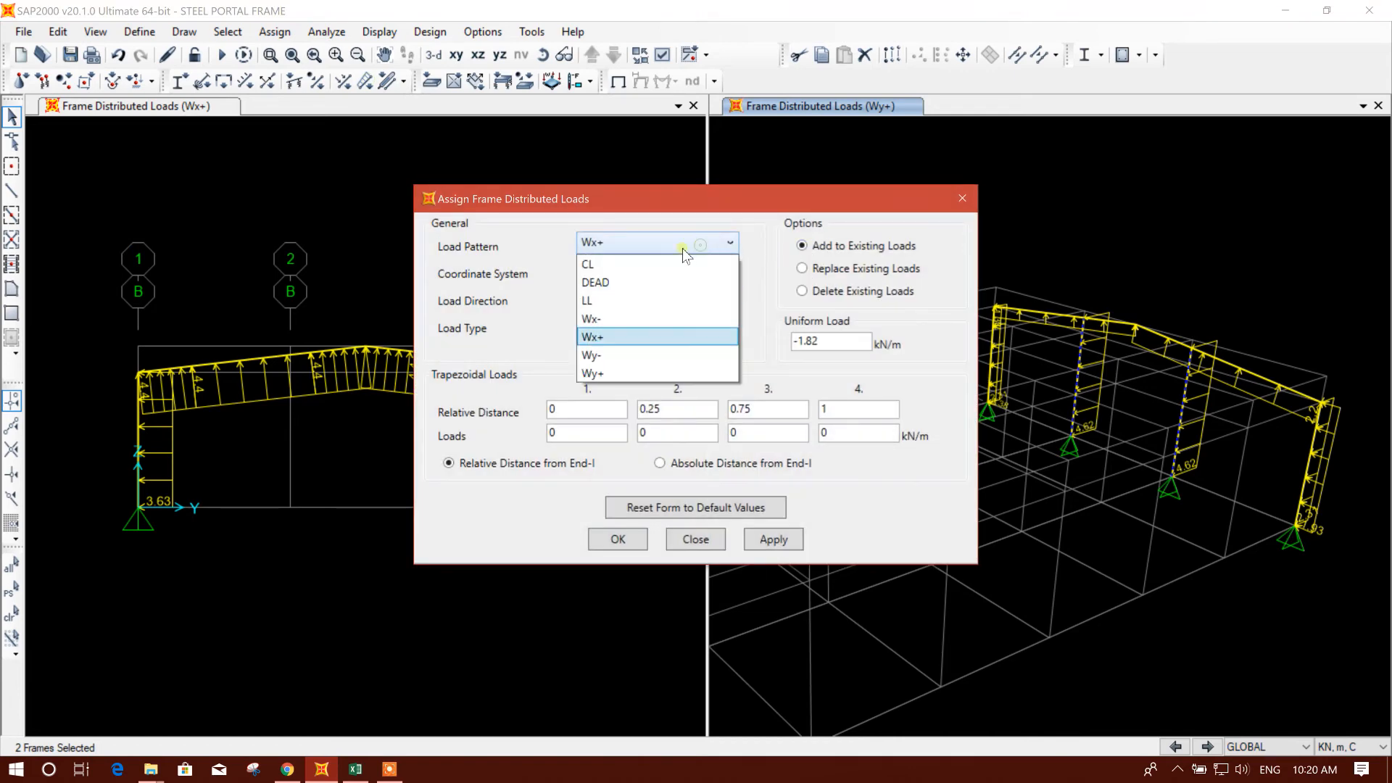
{"action": "left_click", "coordinate": [613, 373]}
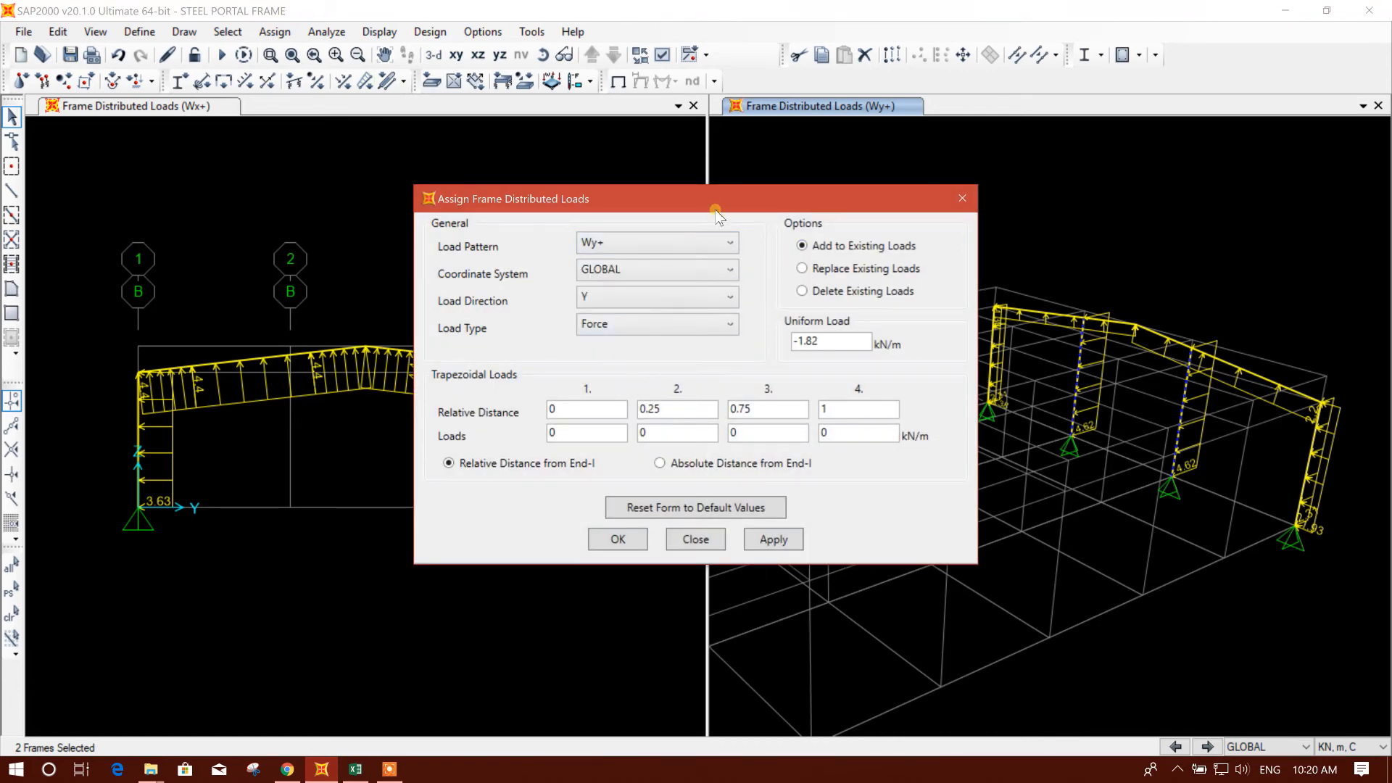
Try to add 4.62 kN/m in global Y to the existing Wy+ loads on the two intermediate columns
{"action": "left_click_drag", "start_coordinate": [714, 204], "coordinate": [601, 187]}
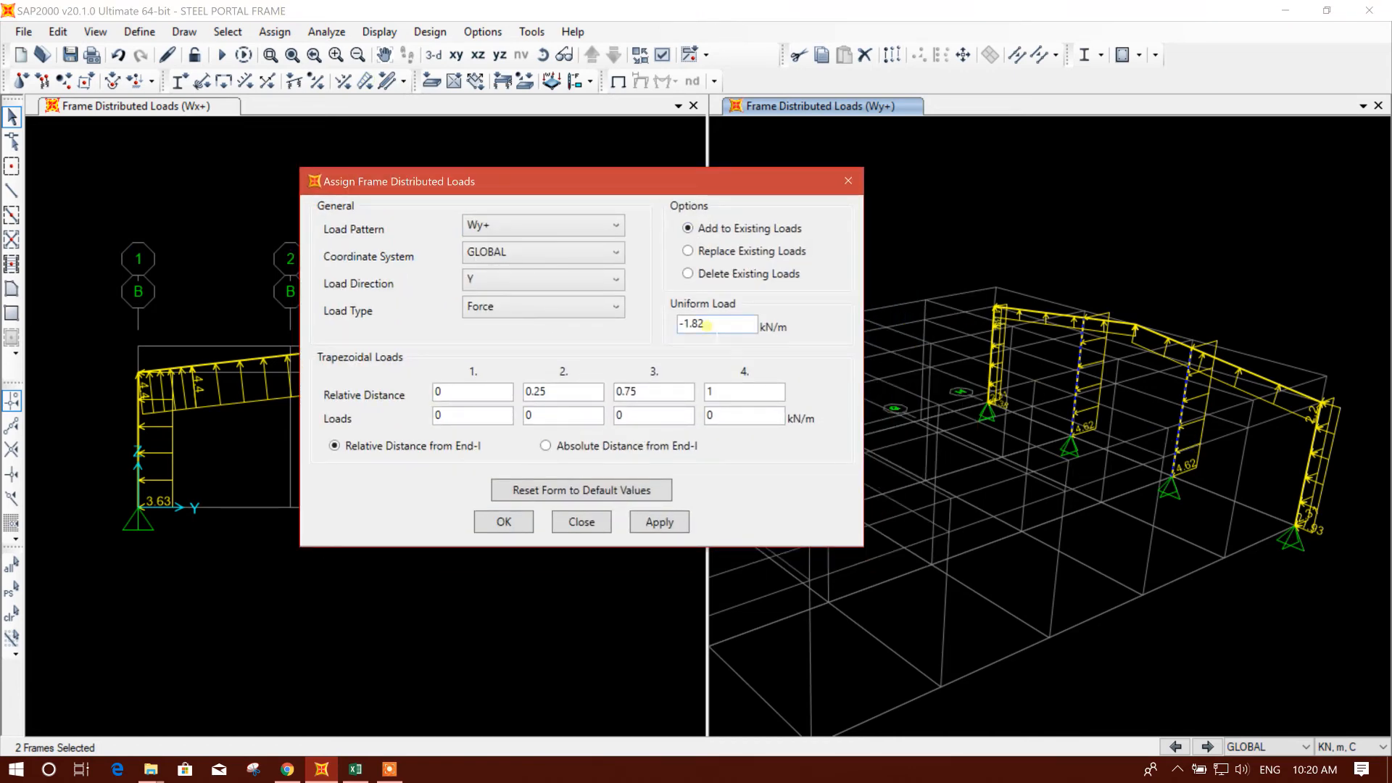
{"action": "left_click_drag", "start_coordinate": [723, 332], "coordinate": [654, 337]}
{"action": "type", "text": "4.62"}
{"action": "left_click", "coordinate": [660, 522]}
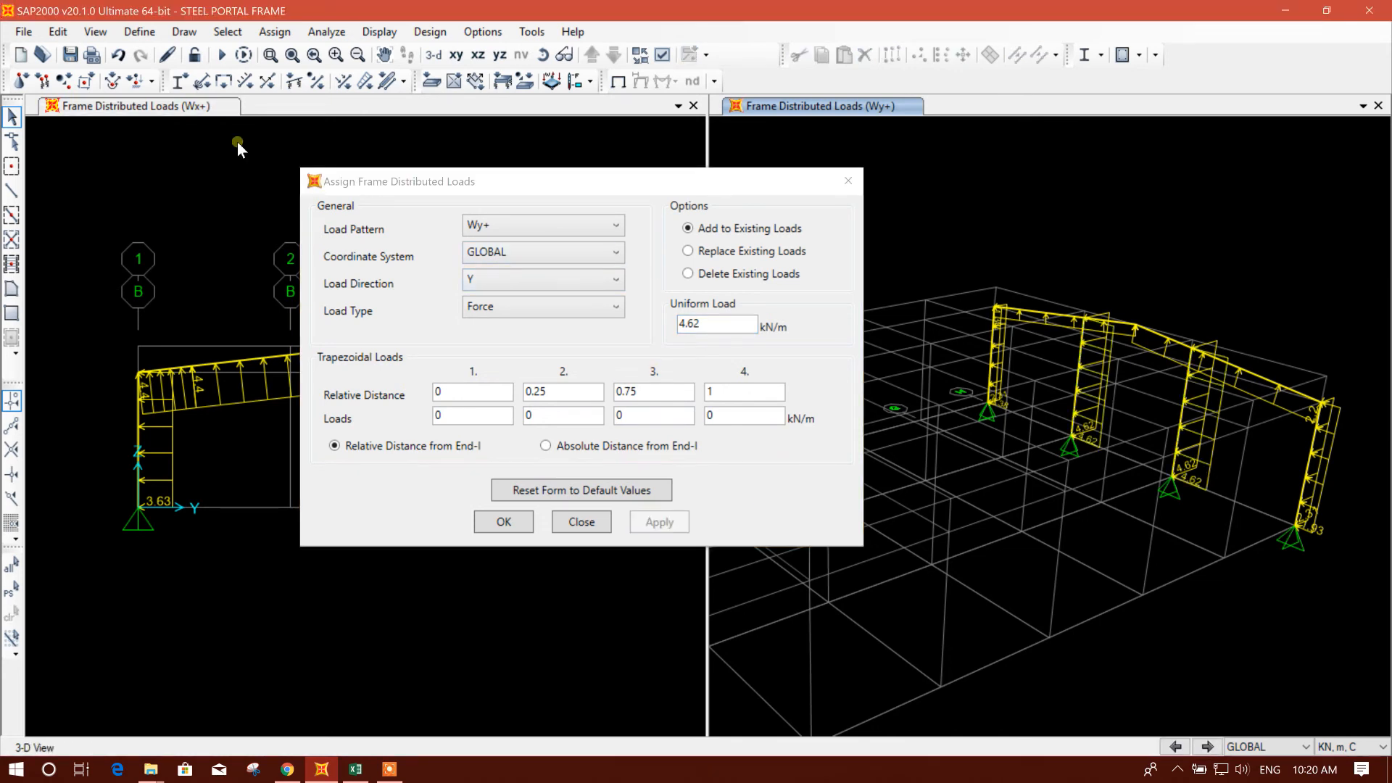
Add 4.62 kN/m in global X twice to the existing Wy+ loads on the far-end frame's two intermediate columns
{"action": "left_click", "coordinate": [548, 283]}
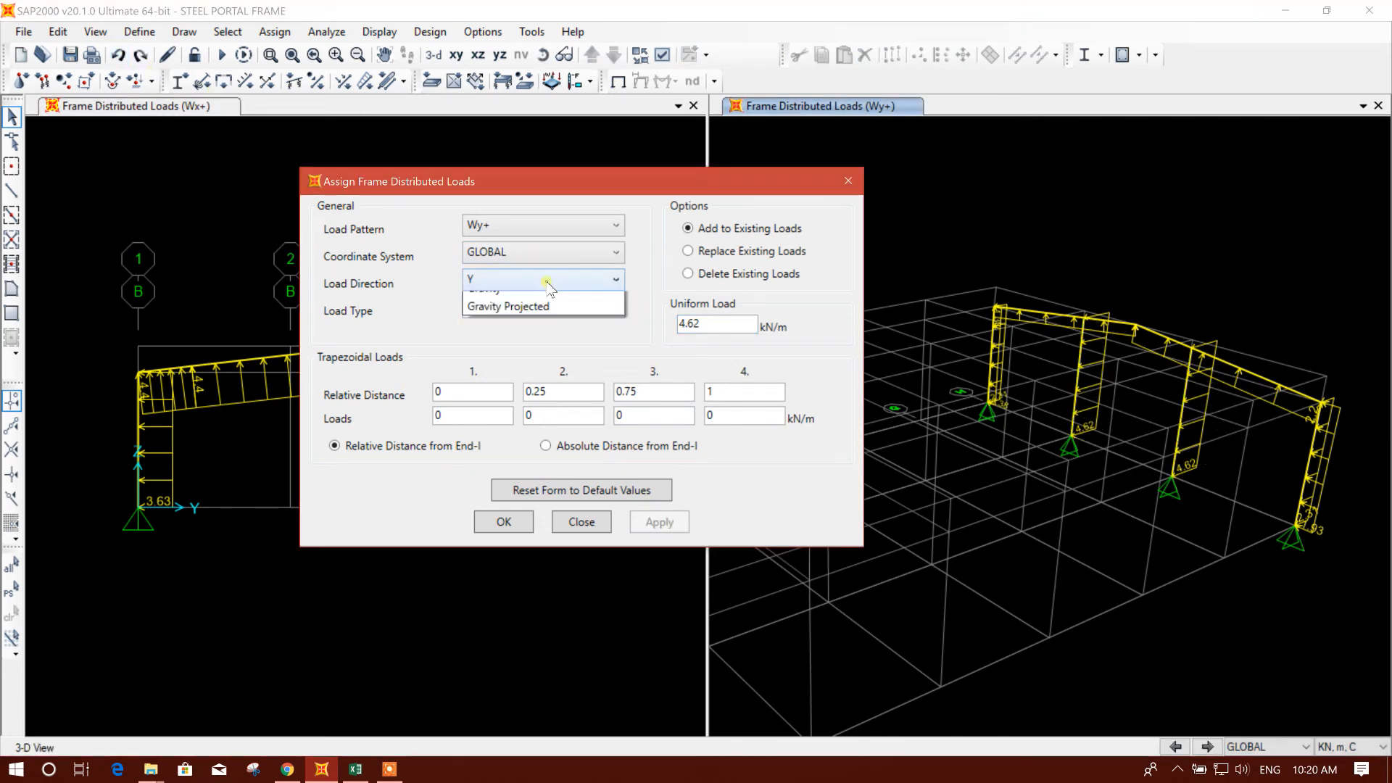
{"action": "left_click", "coordinate": [497, 301]}
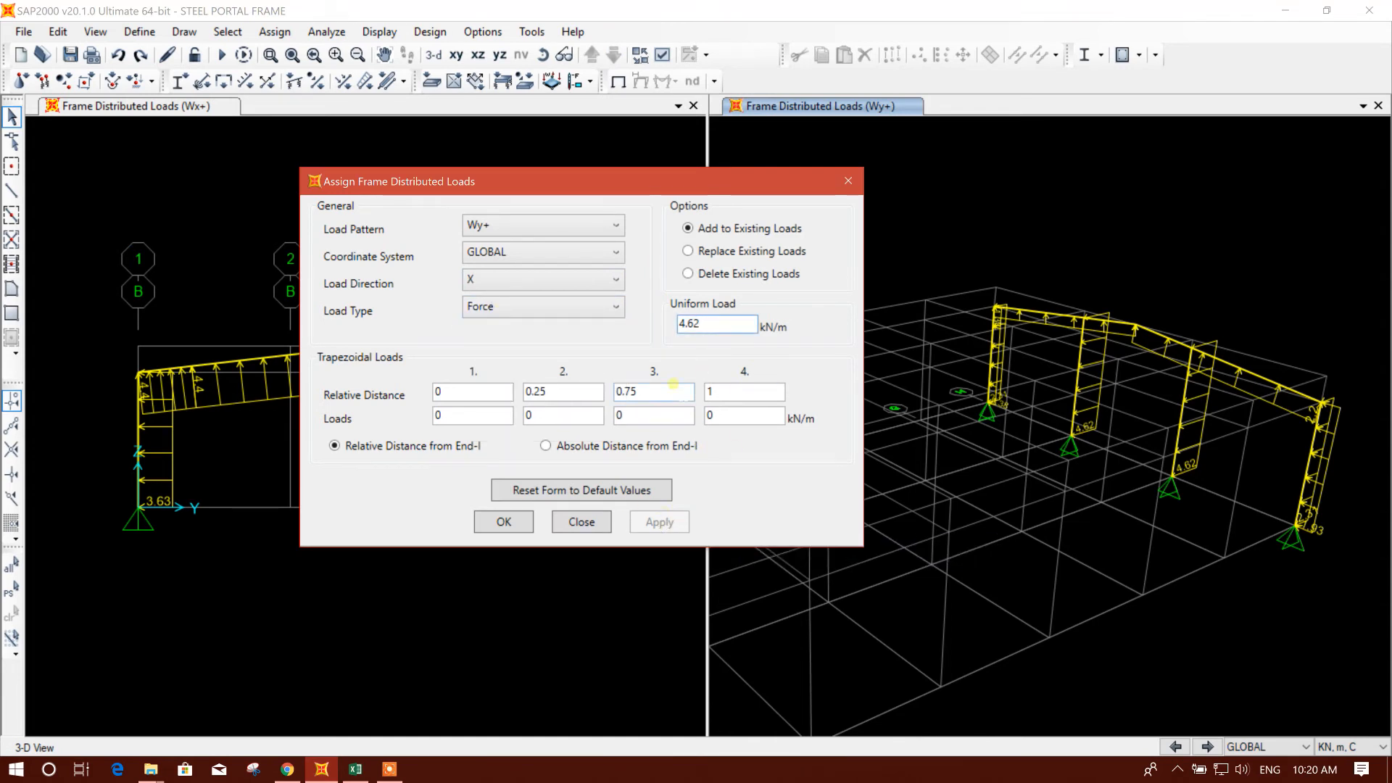
{"action": "left_click", "coordinate": [1182, 417]}
{"action": "left_click", "coordinate": [1081, 373]}
{"action": "left_click", "coordinate": [682, 524]}
{"action": "left_click", "coordinate": [1060, 384]}
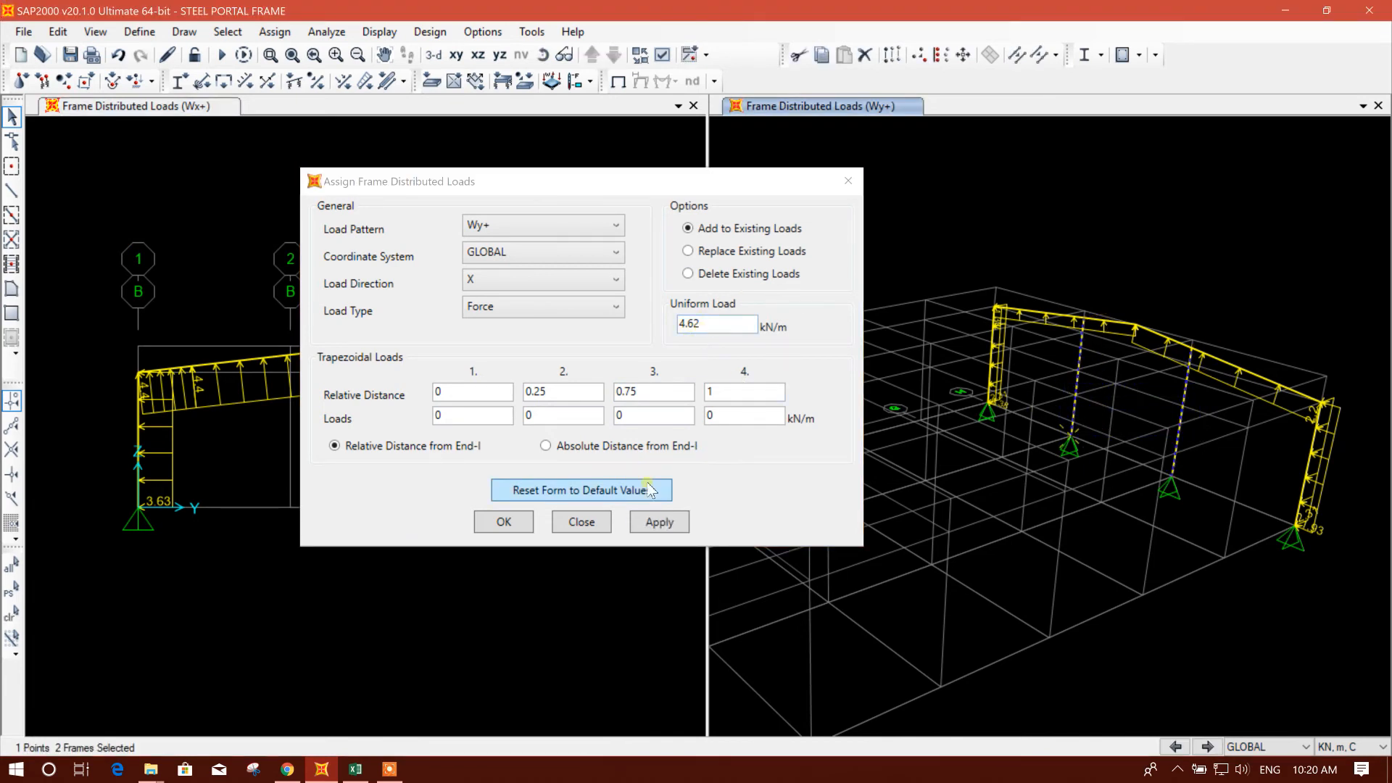
{"action": "left_click", "coordinate": [659, 523]}
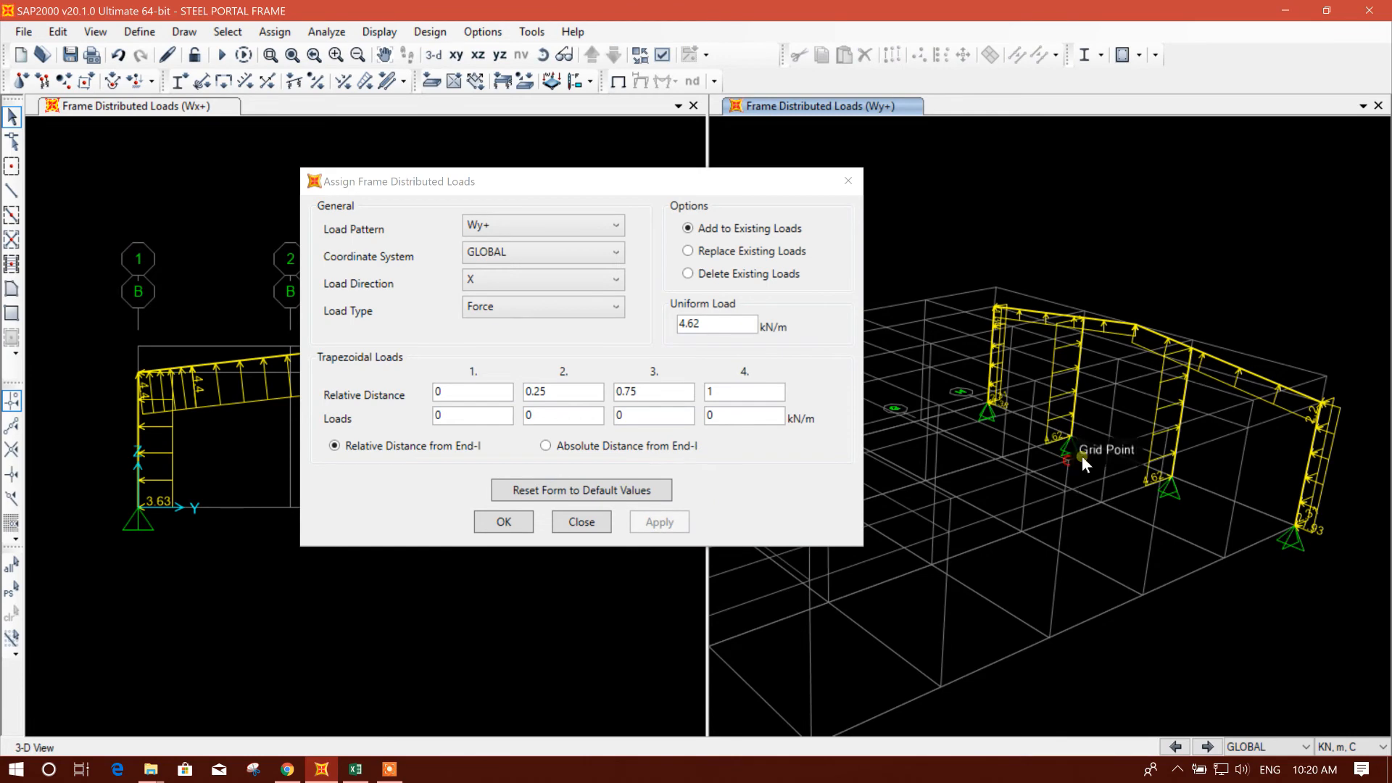
Add 2.31 kN/m in global X twice to the existing Wy+ loads on the far-end frame's two corner columns
{"action": "left_click", "coordinate": [1023, 355]}
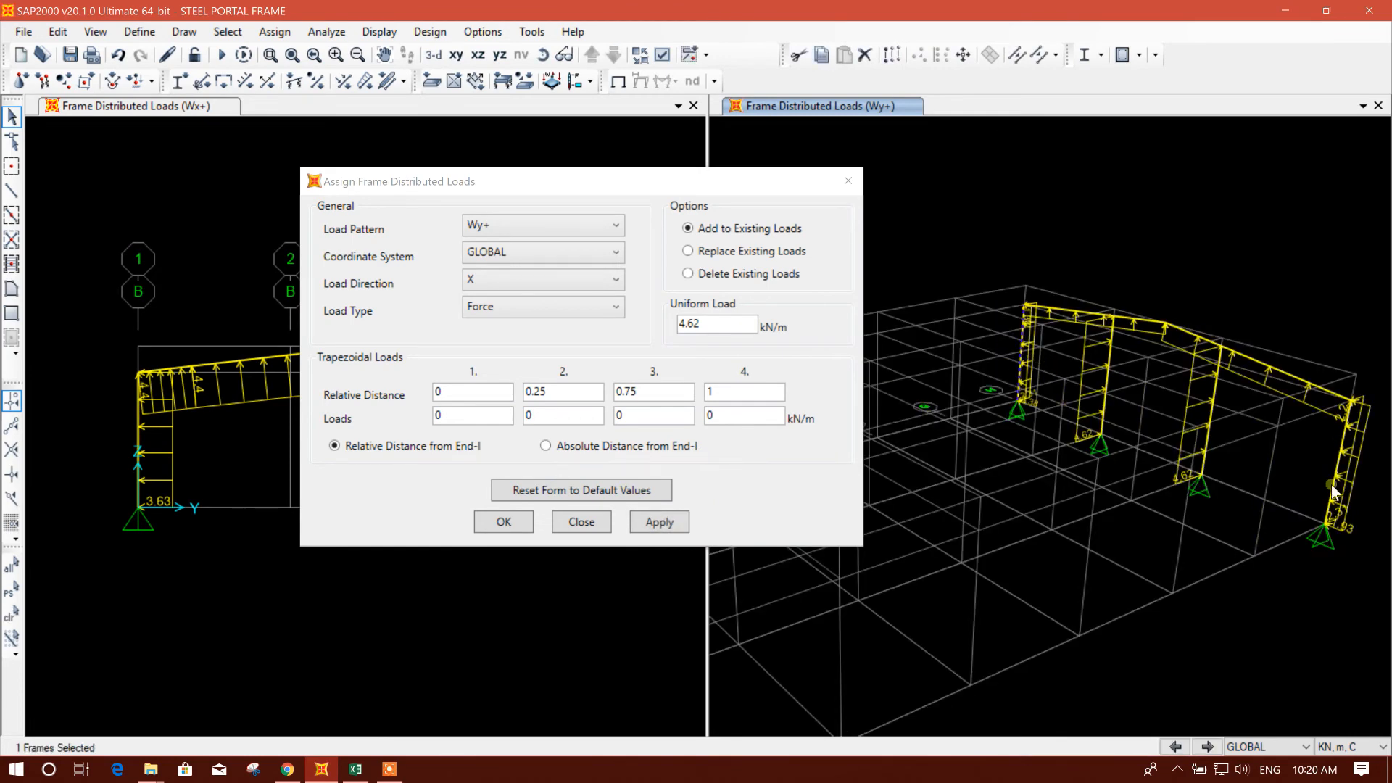
{"action": "scroll", "coordinate": [1344, 519], "scroll_direction": "up", "scroll_amount": 2}
{"action": "left_click", "coordinate": [1330, 489]}
{"action": "scroll", "coordinate": [1294, 469], "scroll_direction": "down", "scroll_amount": 3}
{"action": "middle_click_drag", "start_coordinate": [1071, 477], "coordinate": [1113, 467]}
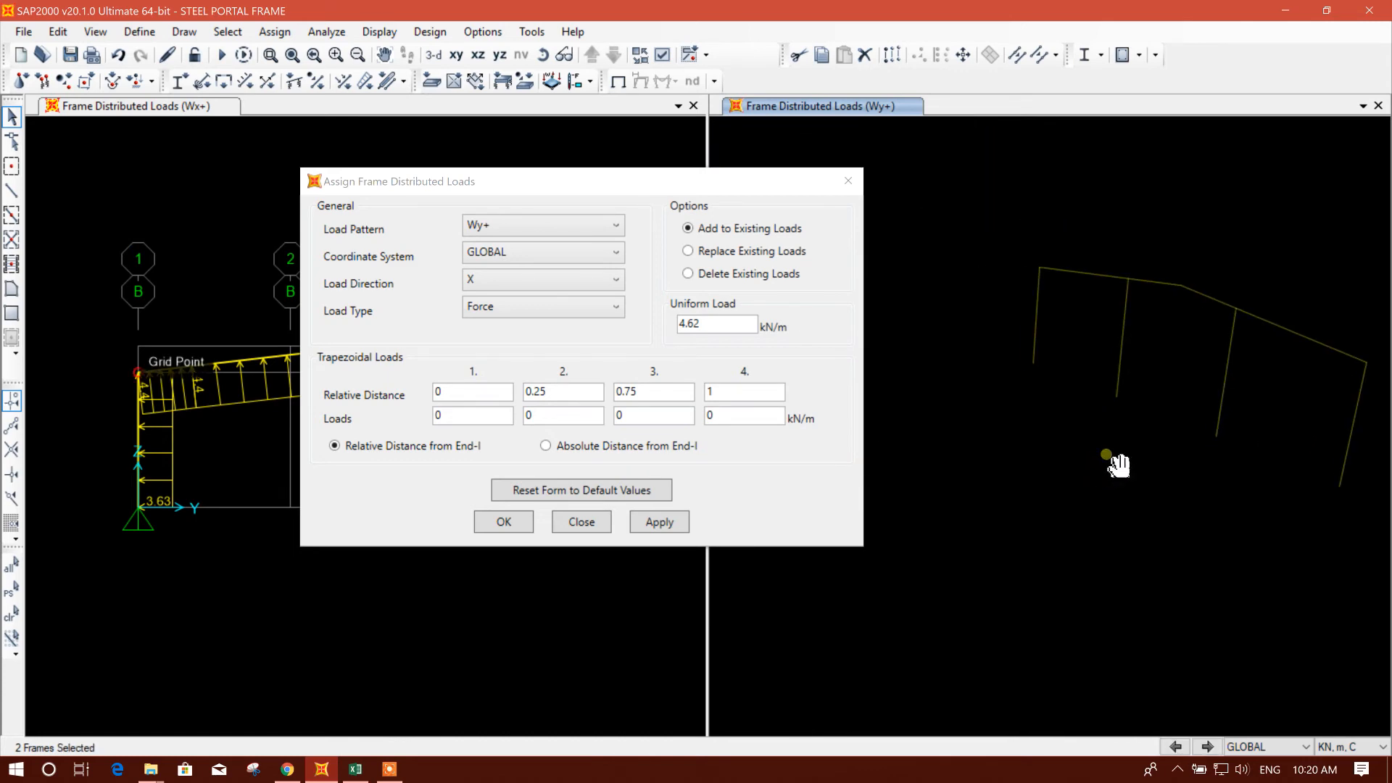
{"action": "double_click", "coordinate": [715, 326]}
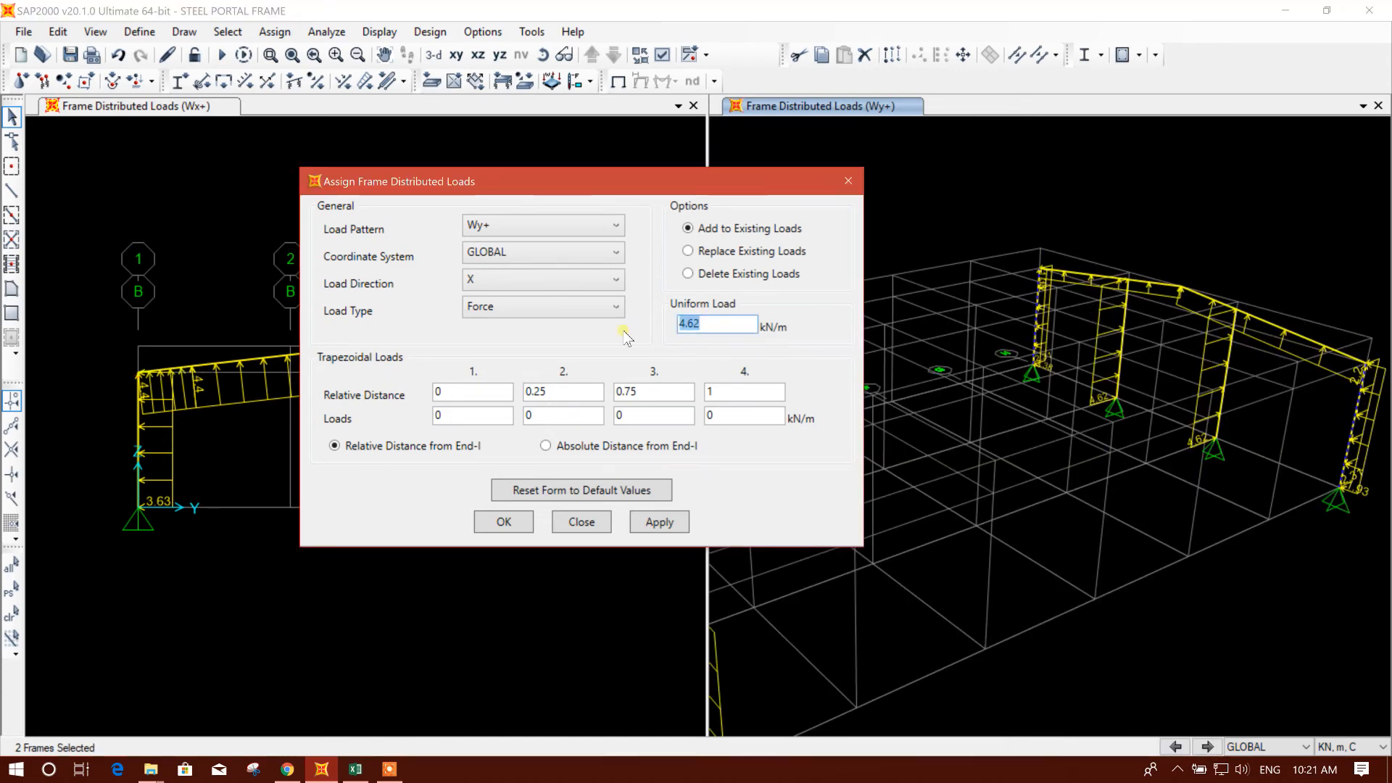
{"action": "left_click", "coordinate": [649, 518]}
{"action": "left_click", "coordinate": [1359, 451]}
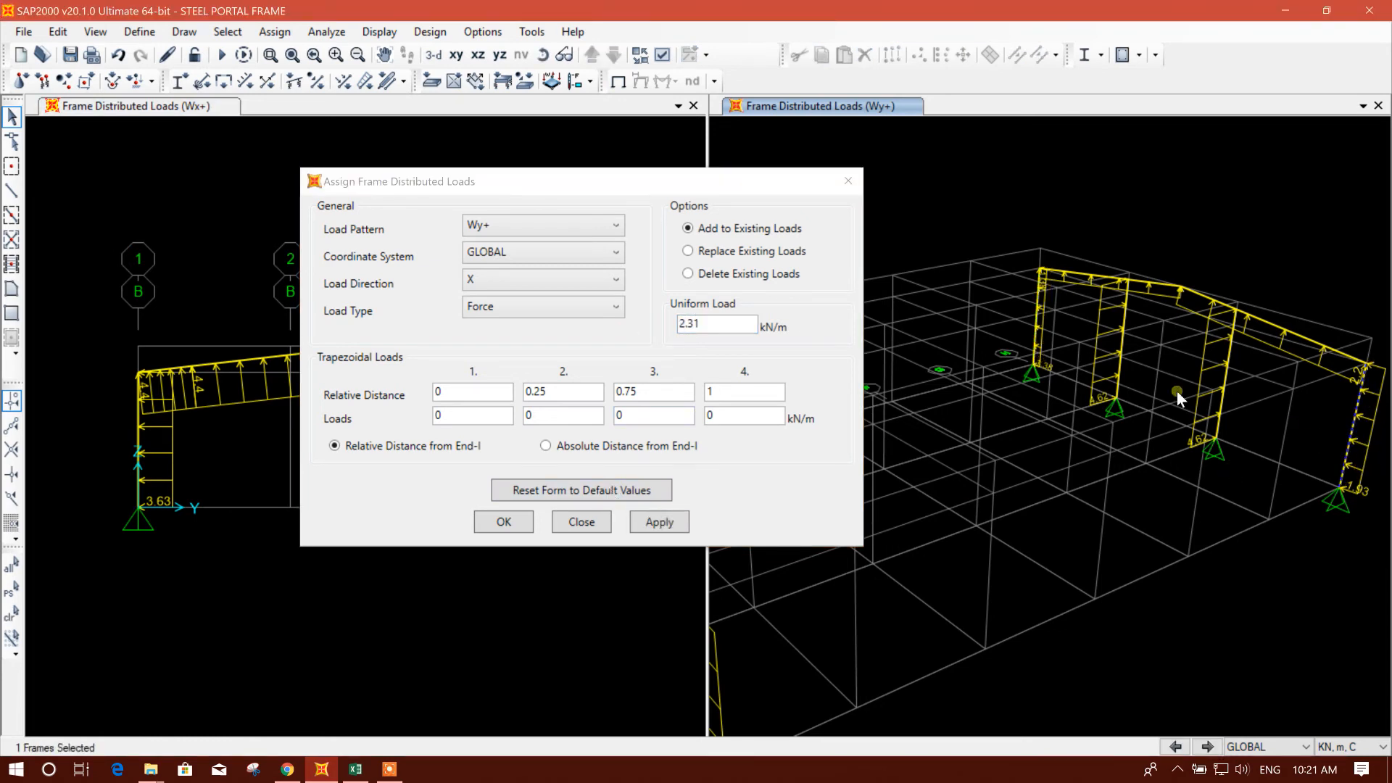
{"action": "left_click", "coordinate": [663, 523]}
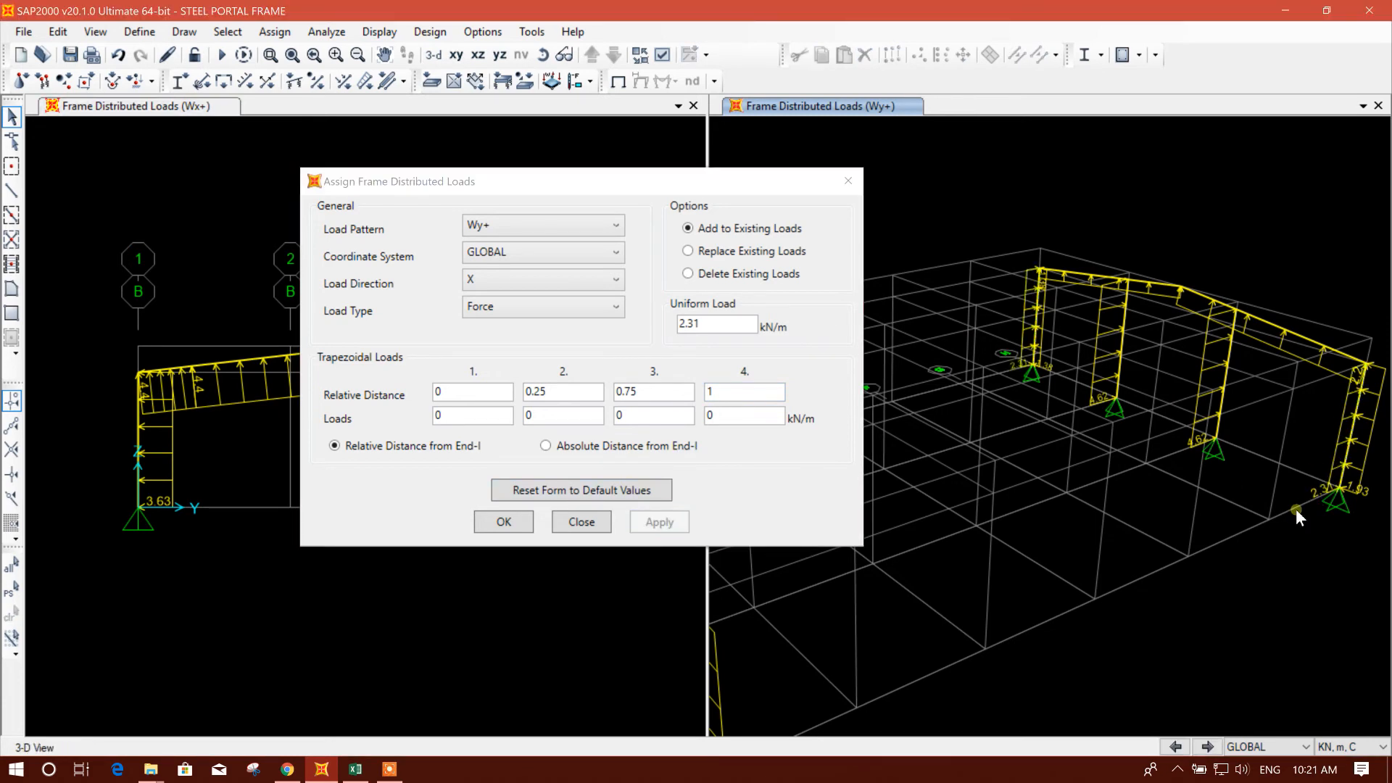
{"action": "scroll", "coordinate": [1047, 305], "scroll_direction": "up", "scroll_amount": 3}
{"action": "scroll", "coordinate": [1047, 304], "scroll_direction": "down", "scroll_amount": 2}
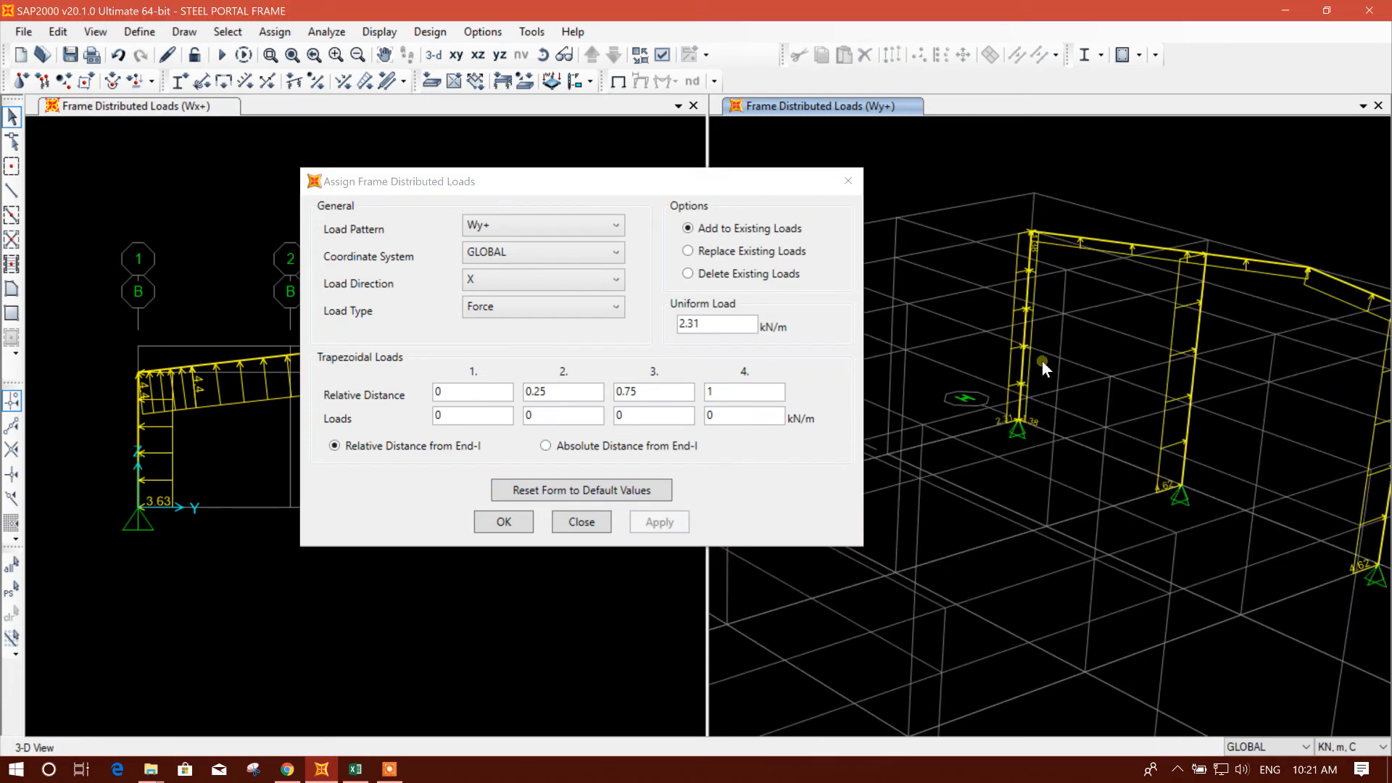
{"action": "left_click", "coordinate": [544, 226]}
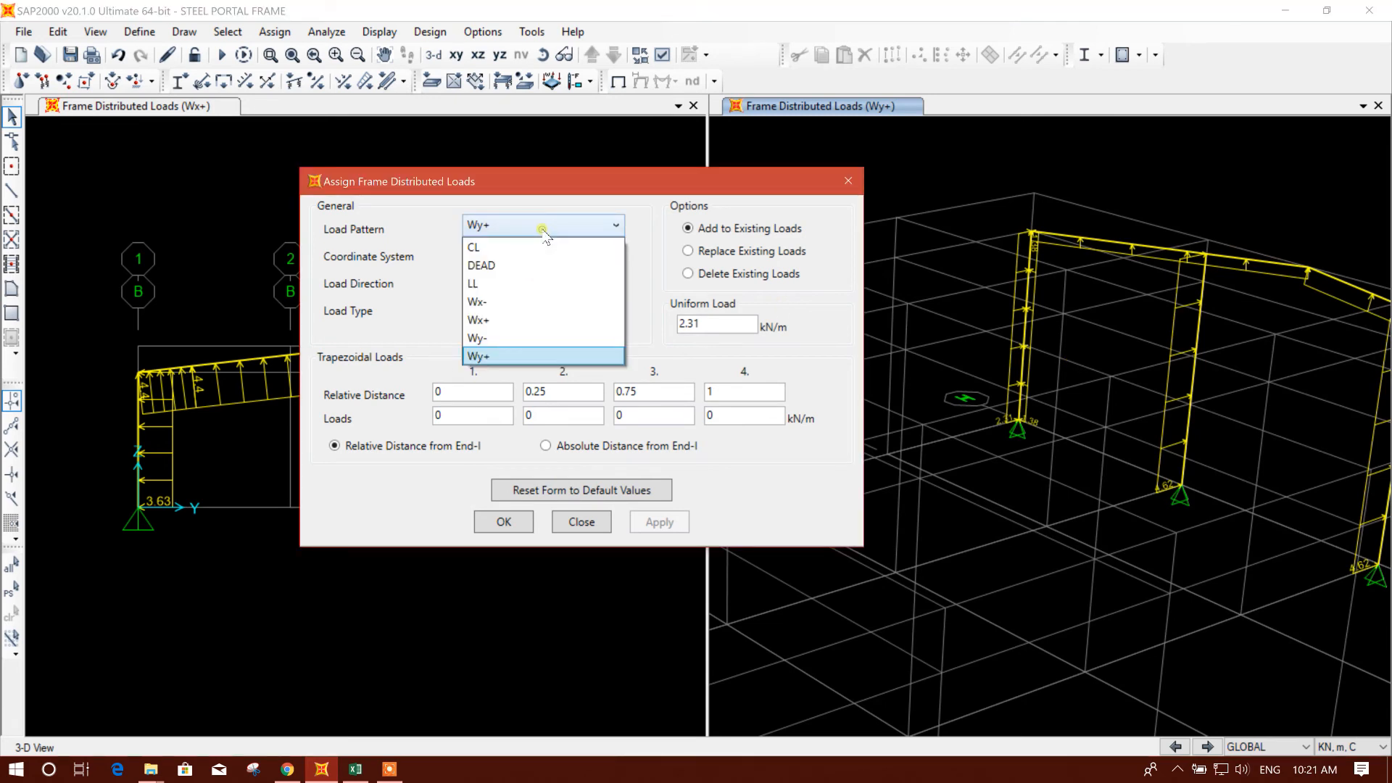
{"action": "left_click", "coordinate": [488, 336]}
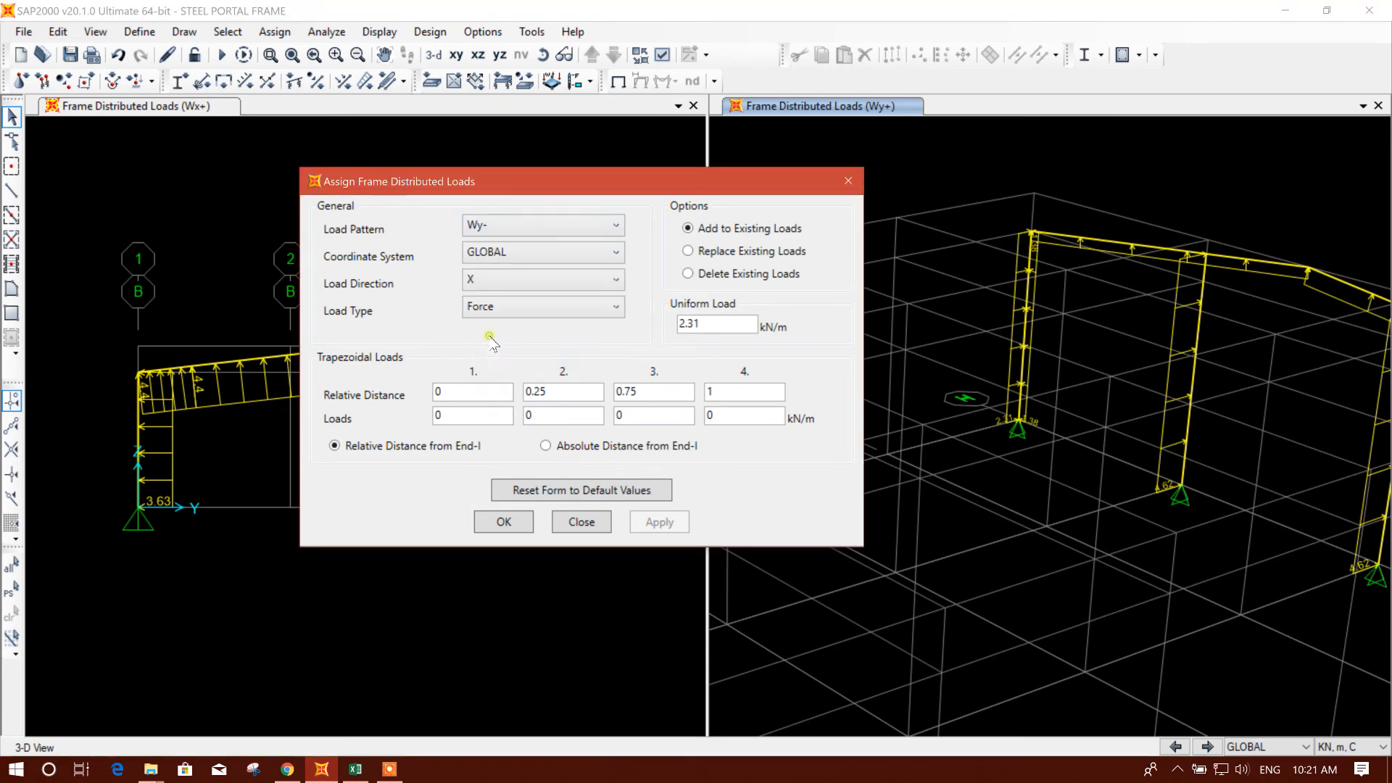
{"action": "middle_click_drag", "start_coordinate": [1237, 498], "coordinate": [1121, 505]}
{"action": "left_click", "coordinate": [578, 528]}
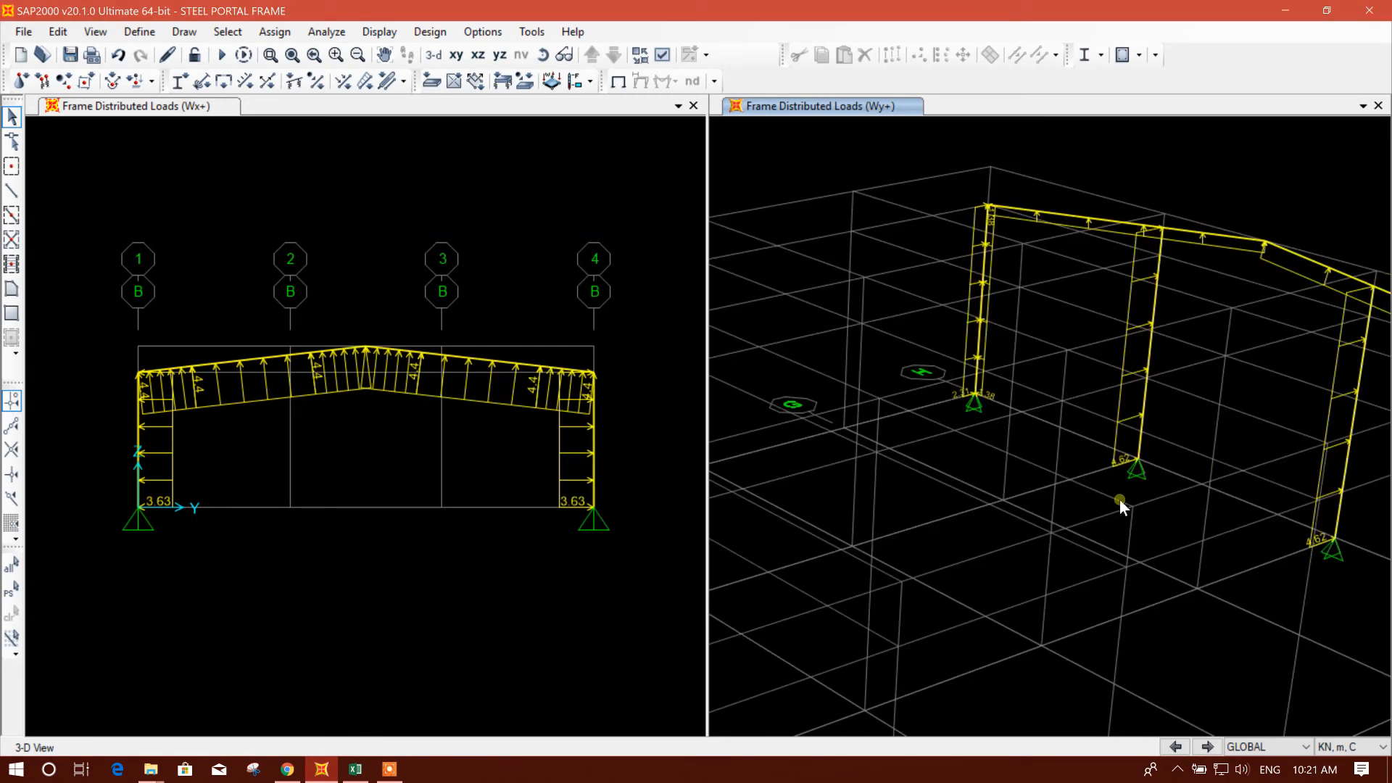
Try to add 4.62 kN/m in global X to the far-end frame's two intermediate columns with load pattern Wy+
{"action": "left_click", "coordinate": [1208, 747]}
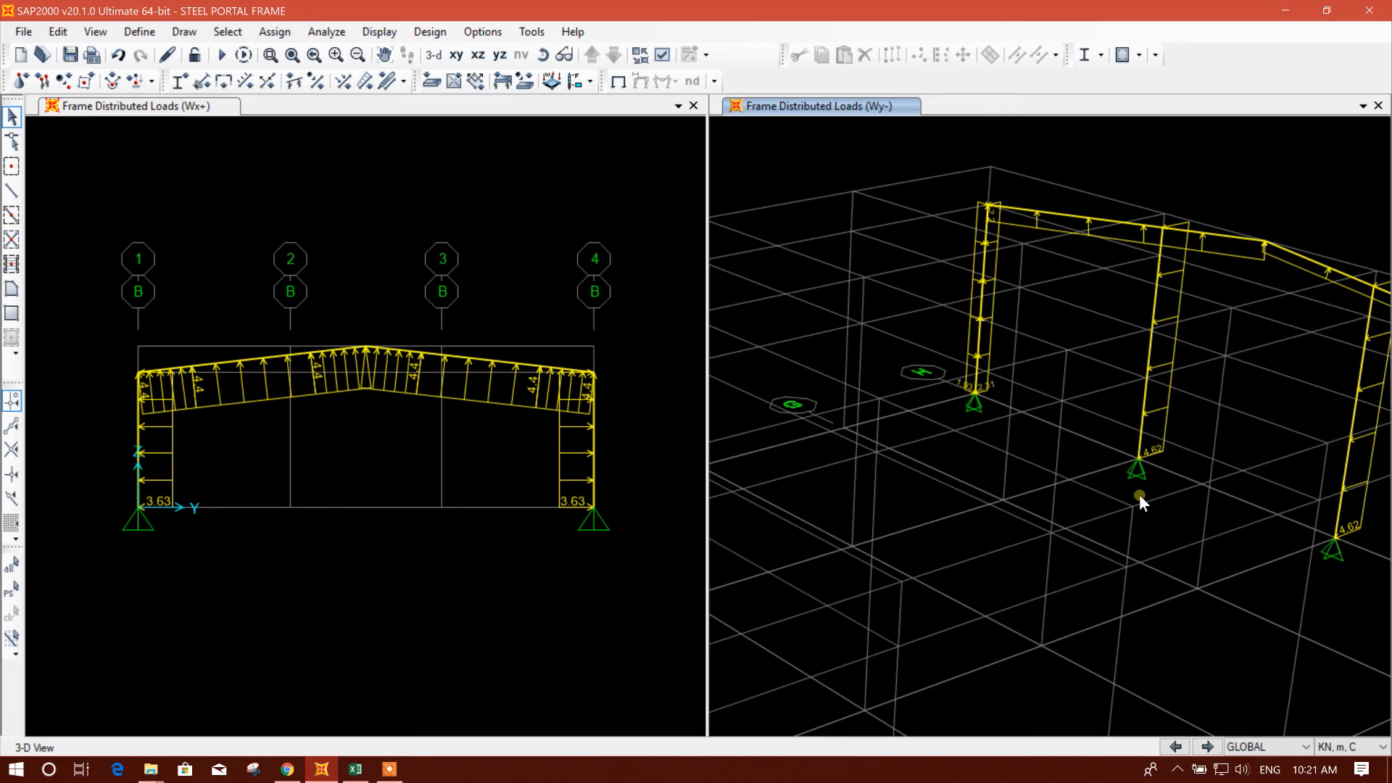
{"action": "scroll", "coordinate": [1139, 494], "scroll_direction": "down", "scroll_amount": 3}
{"action": "left_click_drag", "start_coordinate": [1284, 468], "coordinate": [1137, 431]}
{"action": "left_click", "coordinate": [366, 82]}
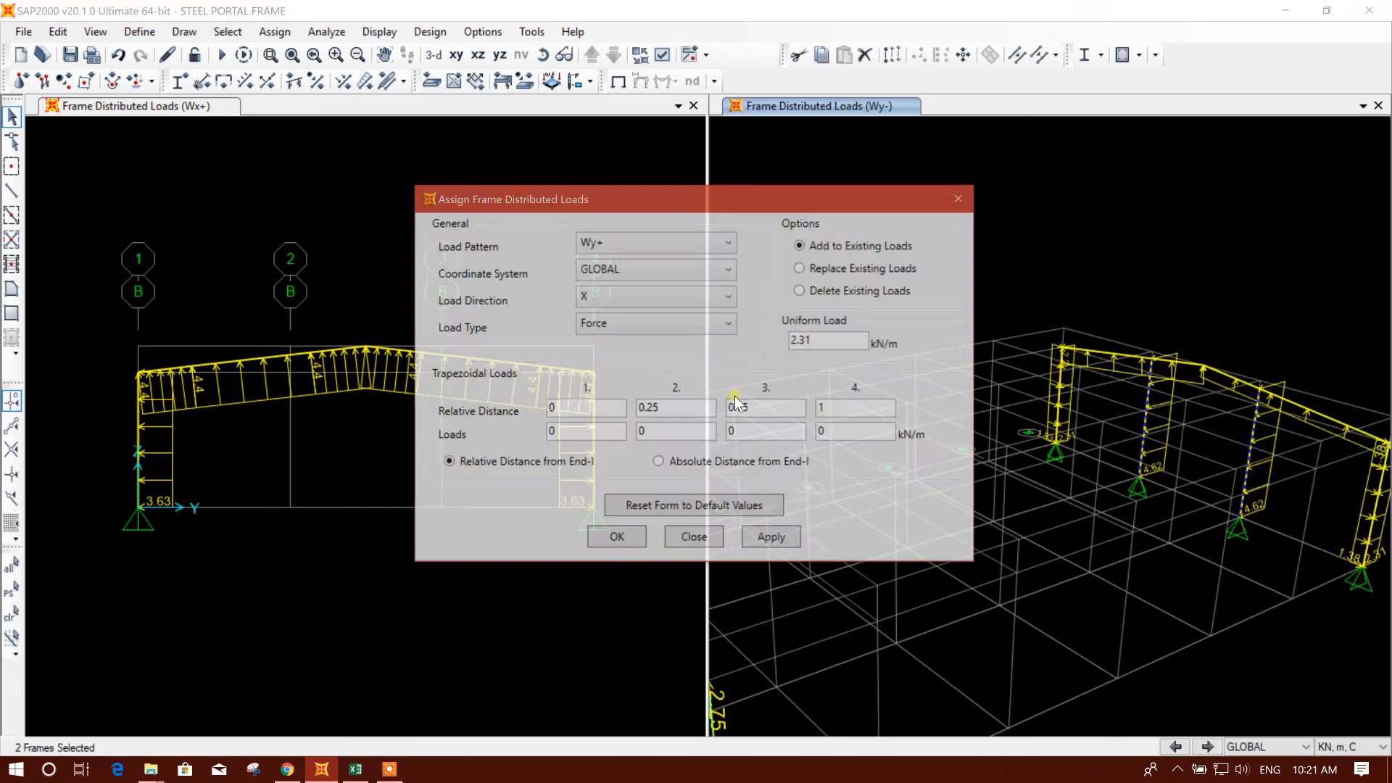
{"action": "double_click", "coordinate": [837, 341]}
{"action": "type", "text": "62"}
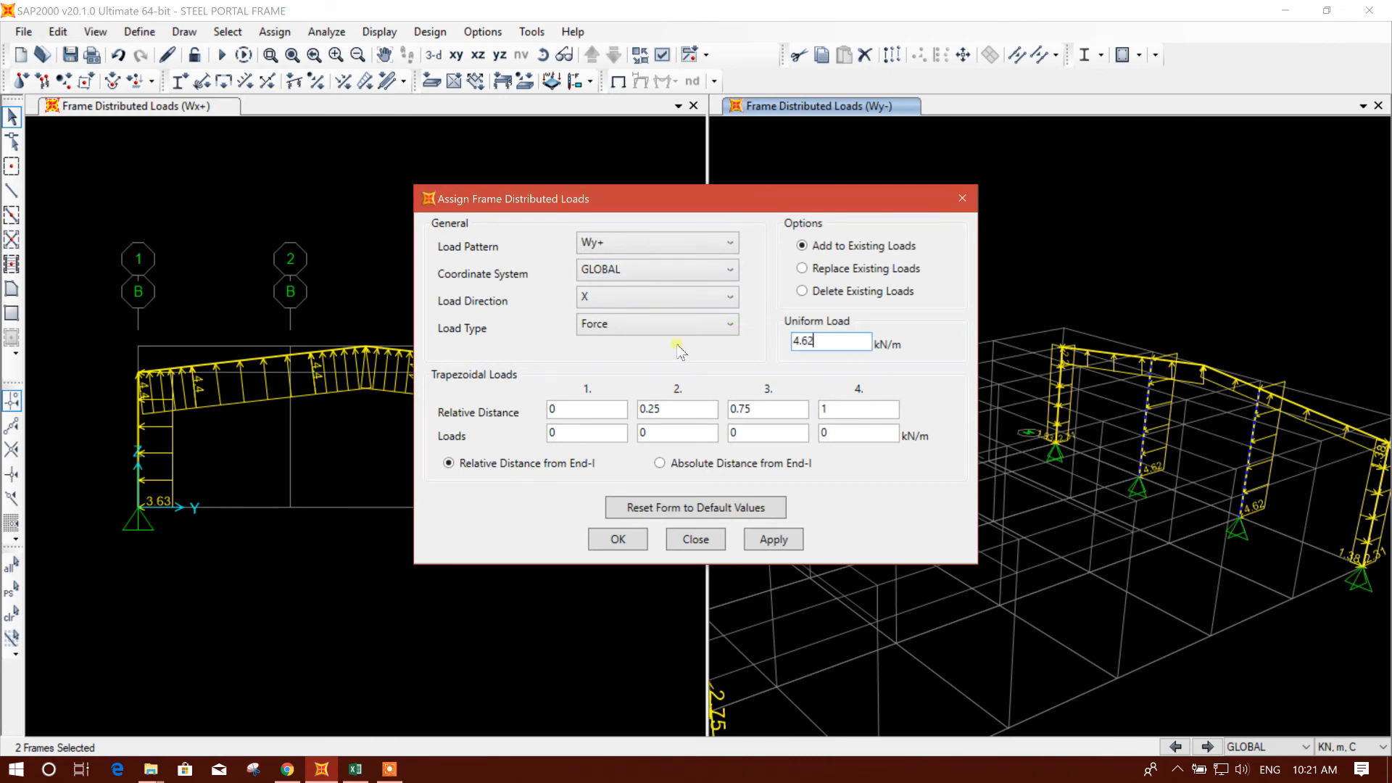
{"action": "left_click", "coordinate": [773, 540]}
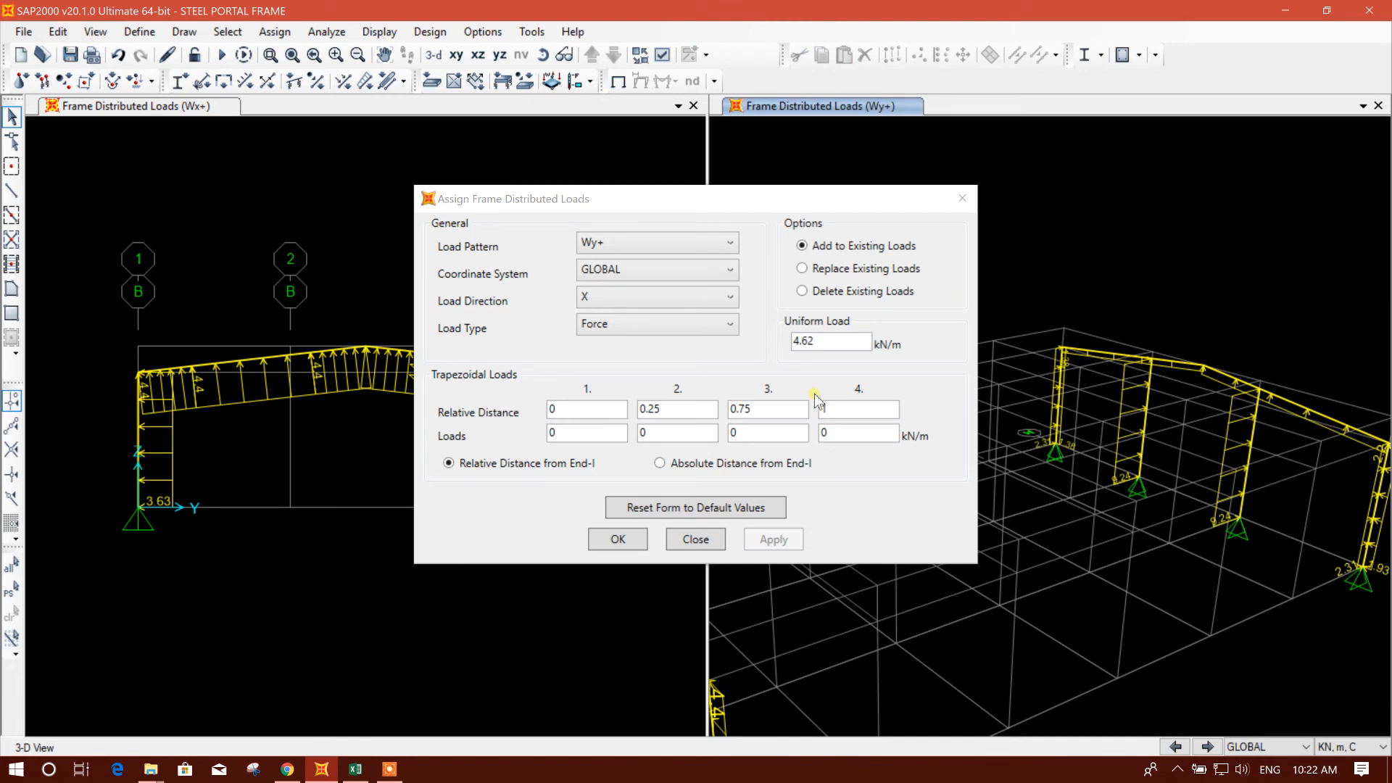
{"action": "left_click", "coordinate": [120, 56]}
Add 4.62 kN/m in global X twice to the existing Wy- loads on the far-end frame's two intermediate columns
{"action": "left_click", "coordinate": [653, 243]}
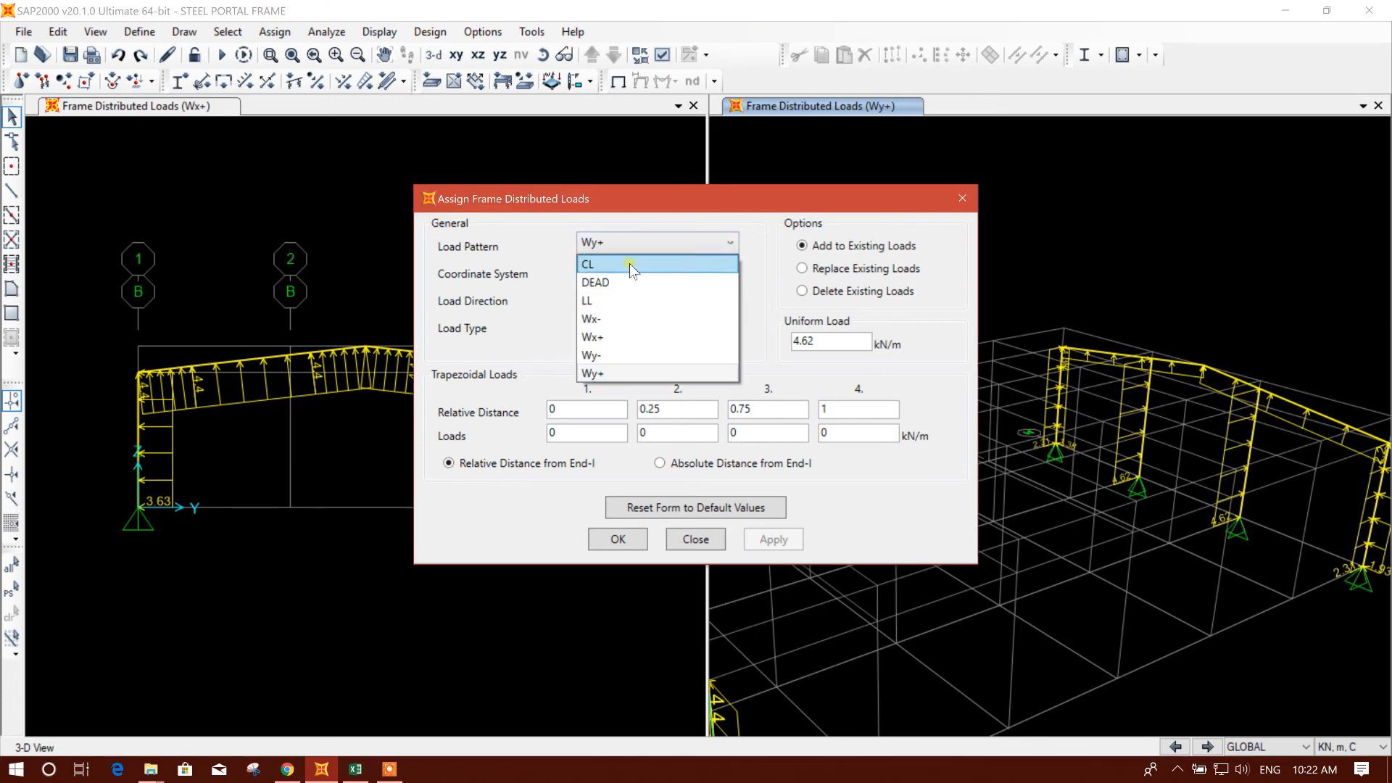
{"action": "left_click", "coordinate": [610, 355]}
{"action": "left_click", "coordinate": [834, 342]}
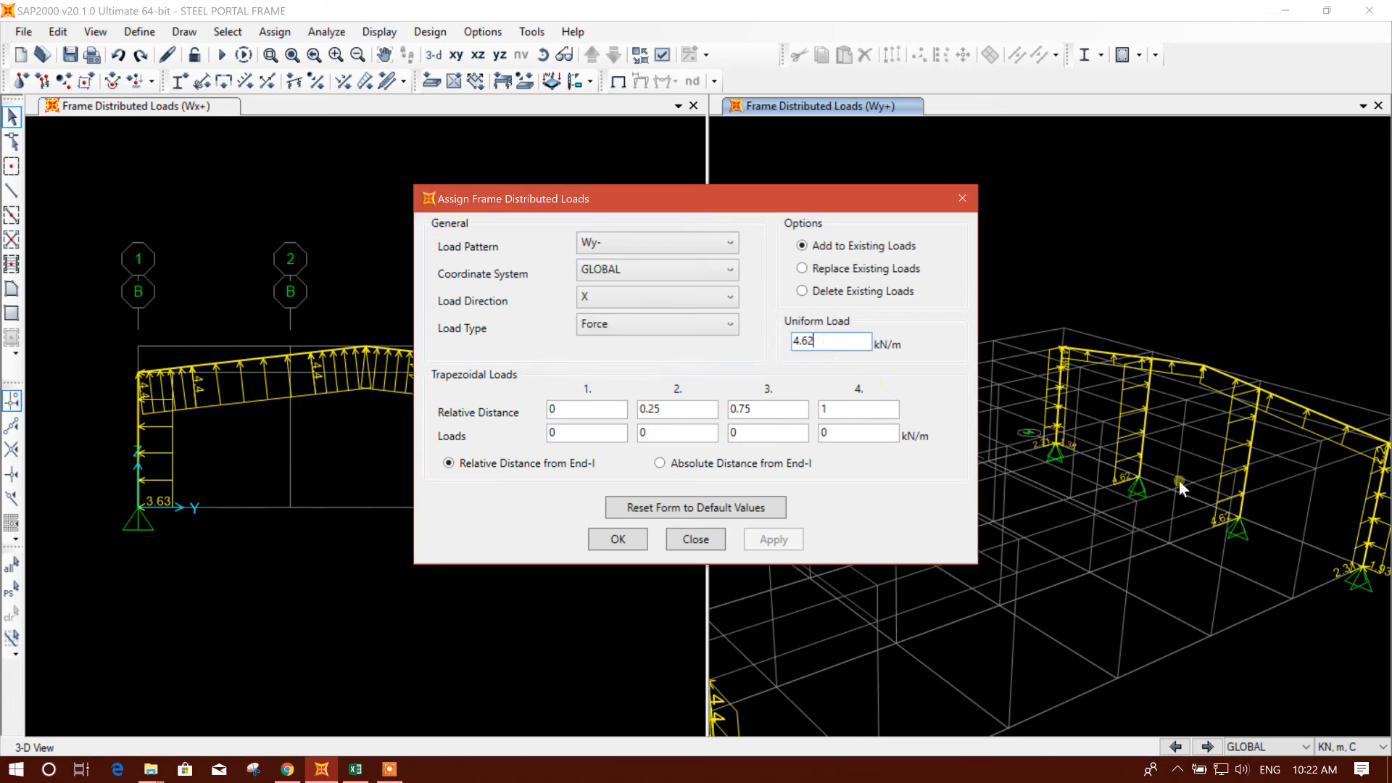
{"action": "left_click", "coordinate": [1248, 461]}
{"action": "left_click", "coordinate": [1145, 435]}
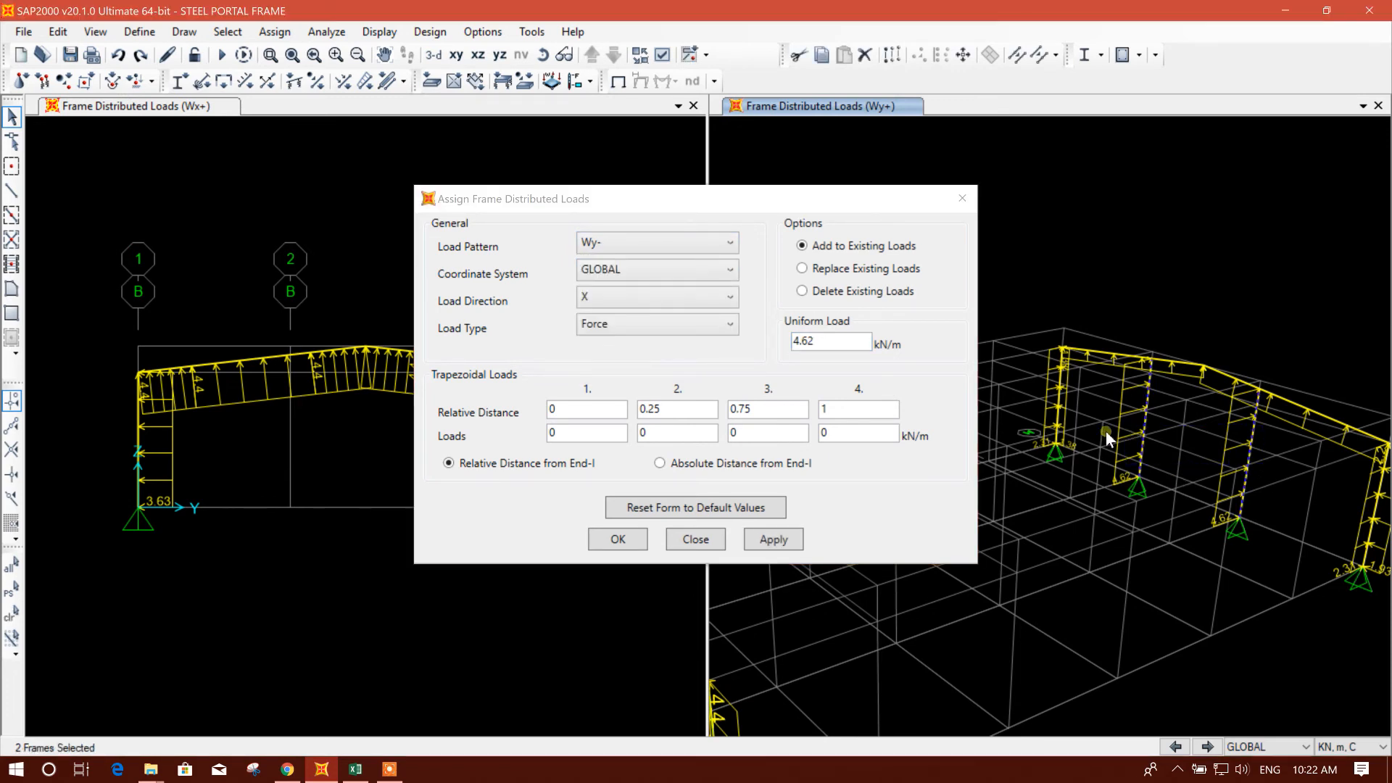
{"action": "left_click", "coordinate": [766, 538]}
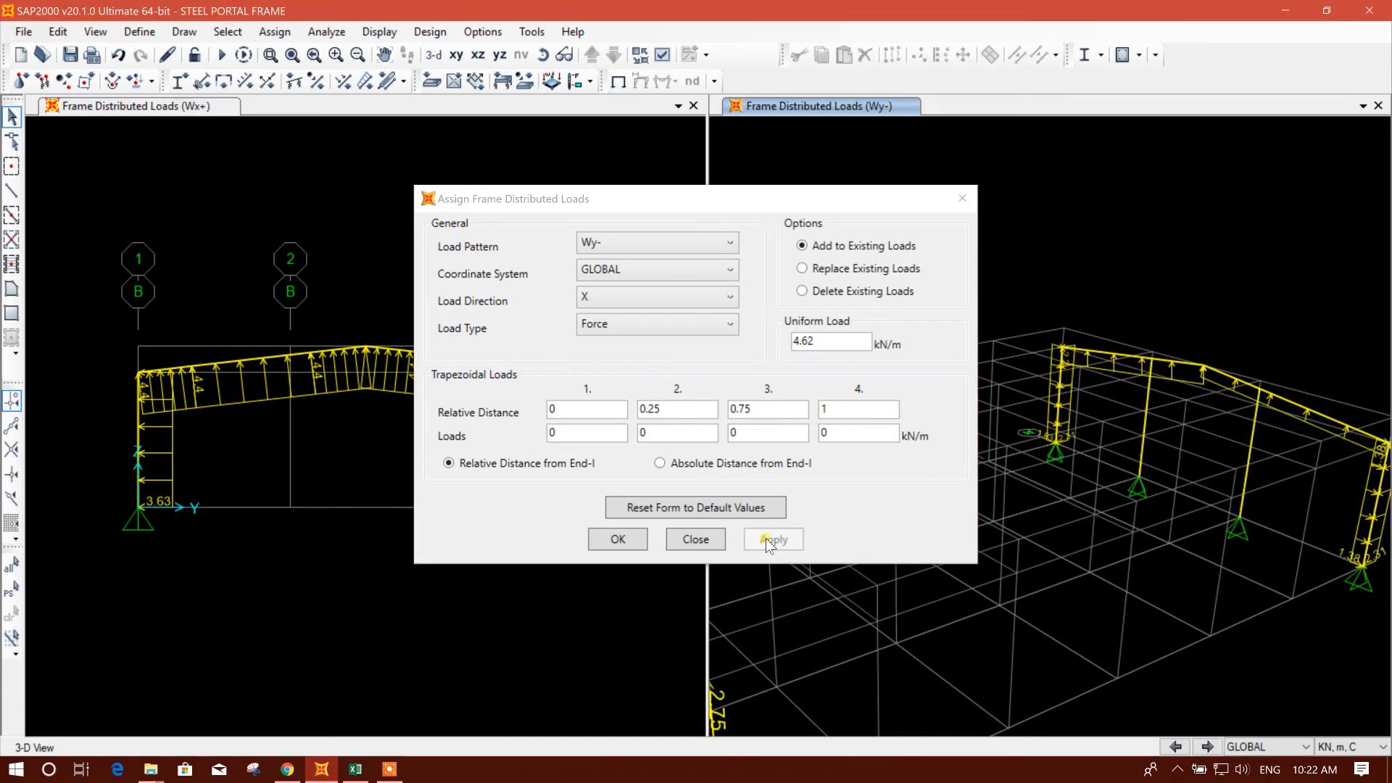
{"action": "left_click", "coordinate": [1257, 453]}
{"action": "left_click", "coordinate": [1146, 425]}
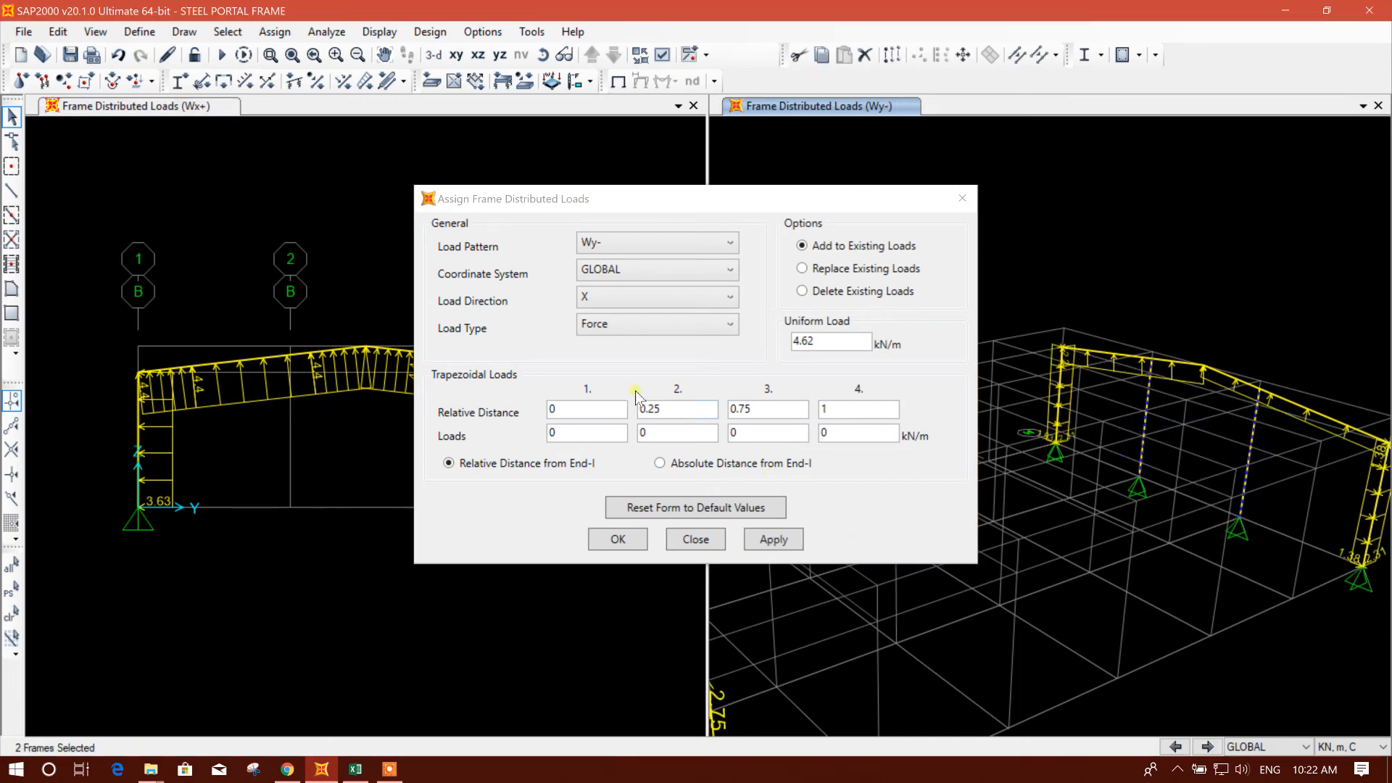
{"action": "left_click", "coordinate": [768, 539]}
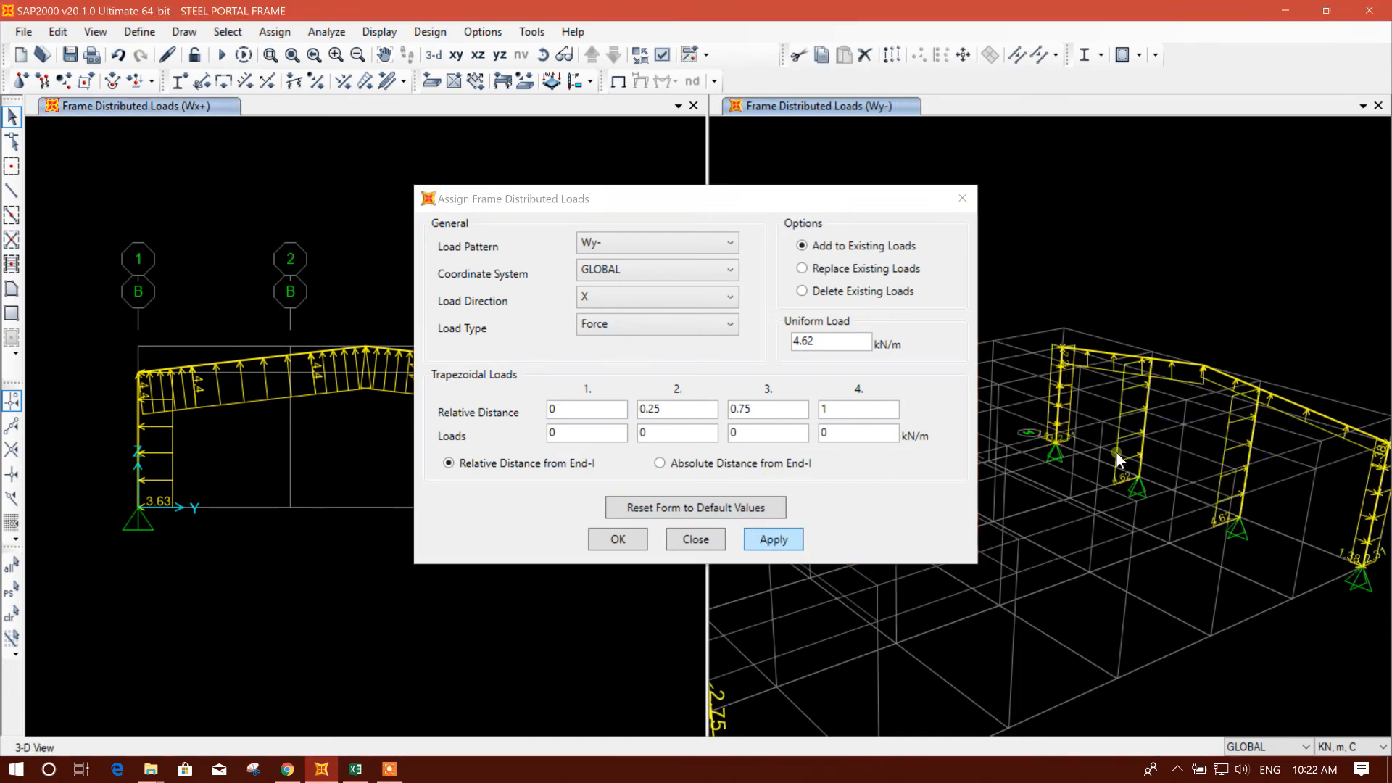
Add 2.31 kN/m in global X twice to the existing Wy- loads on the far-end frame's two corner columns and finish the load assignment
{"action": "left_click", "coordinate": [1060, 403]}
{"action": "left_click", "coordinate": [1378, 530]}
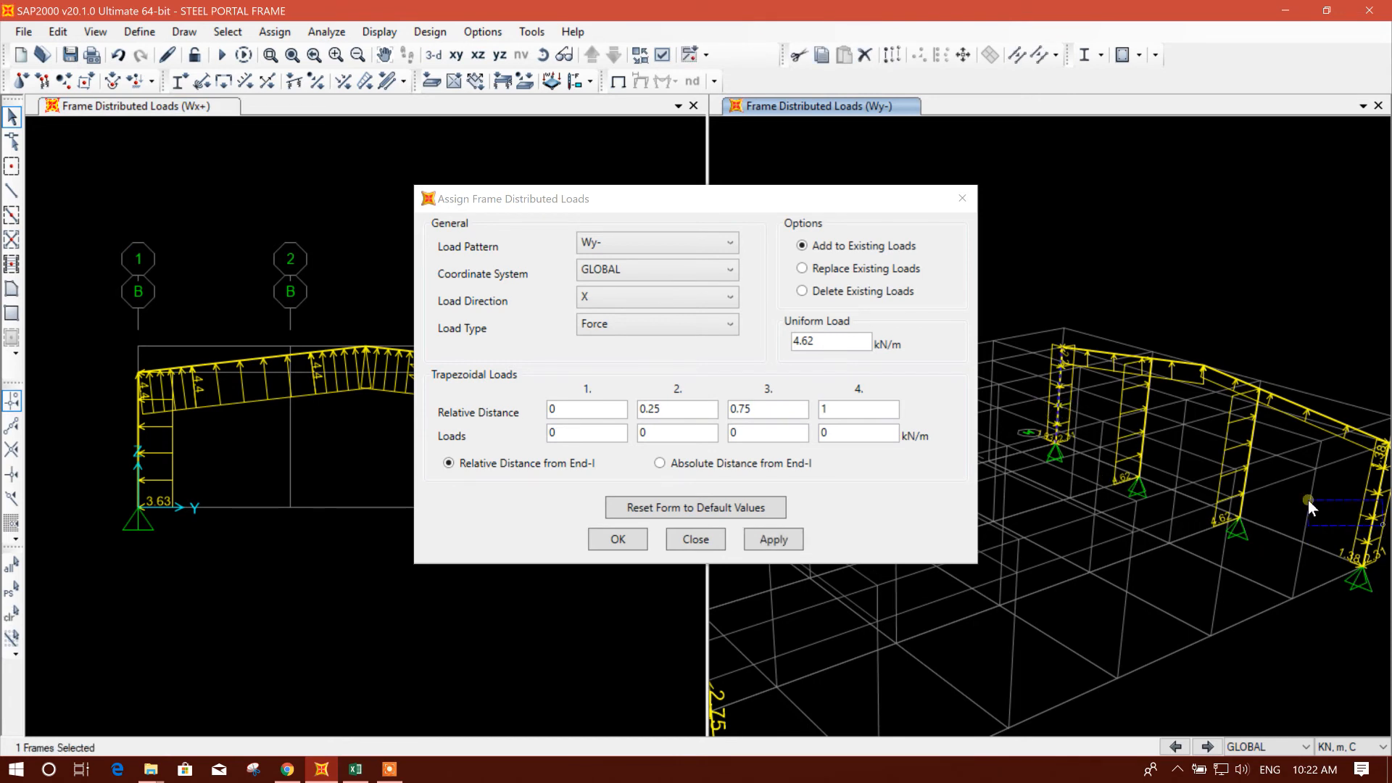
{"action": "double_click", "coordinate": [808, 346]}
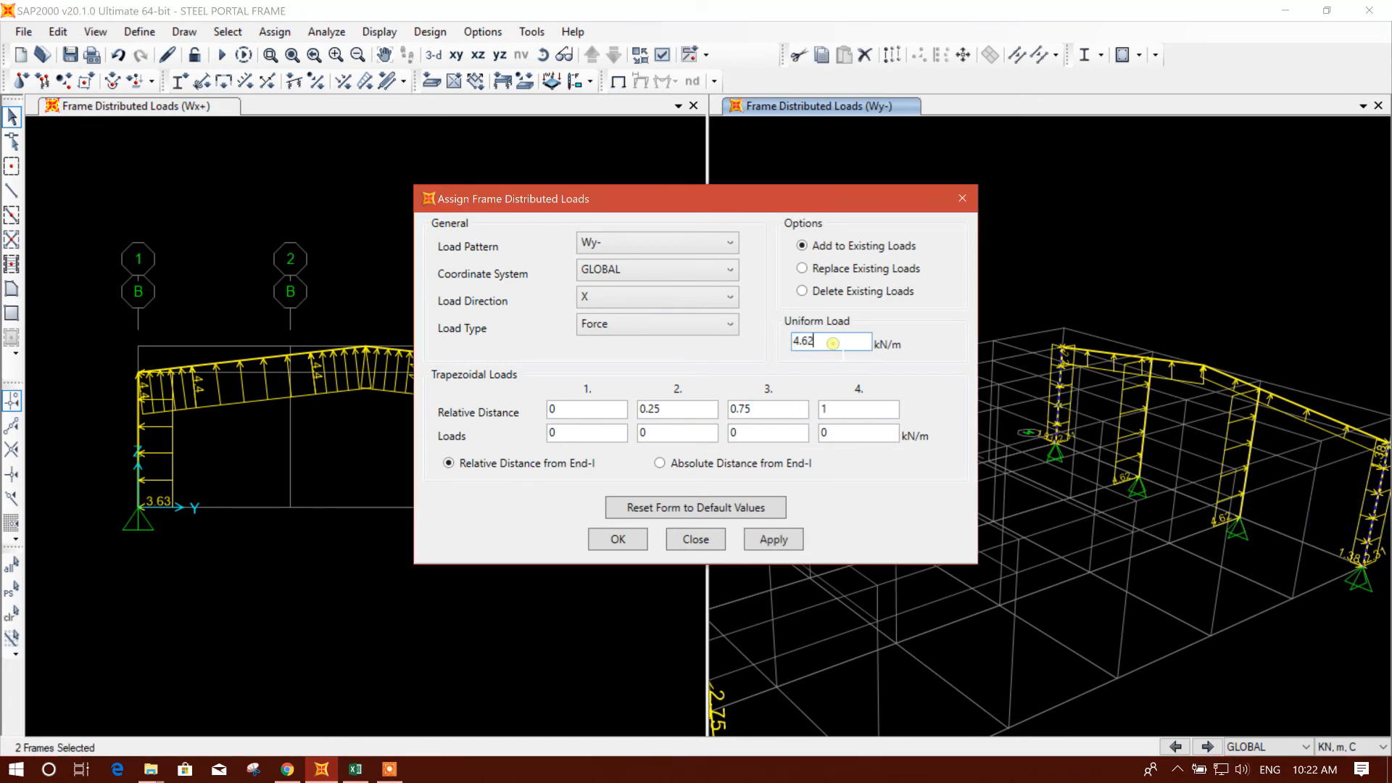
{"action": "left_click", "coordinate": [875, 412]}
{"action": "left_click", "coordinate": [765, 544]}
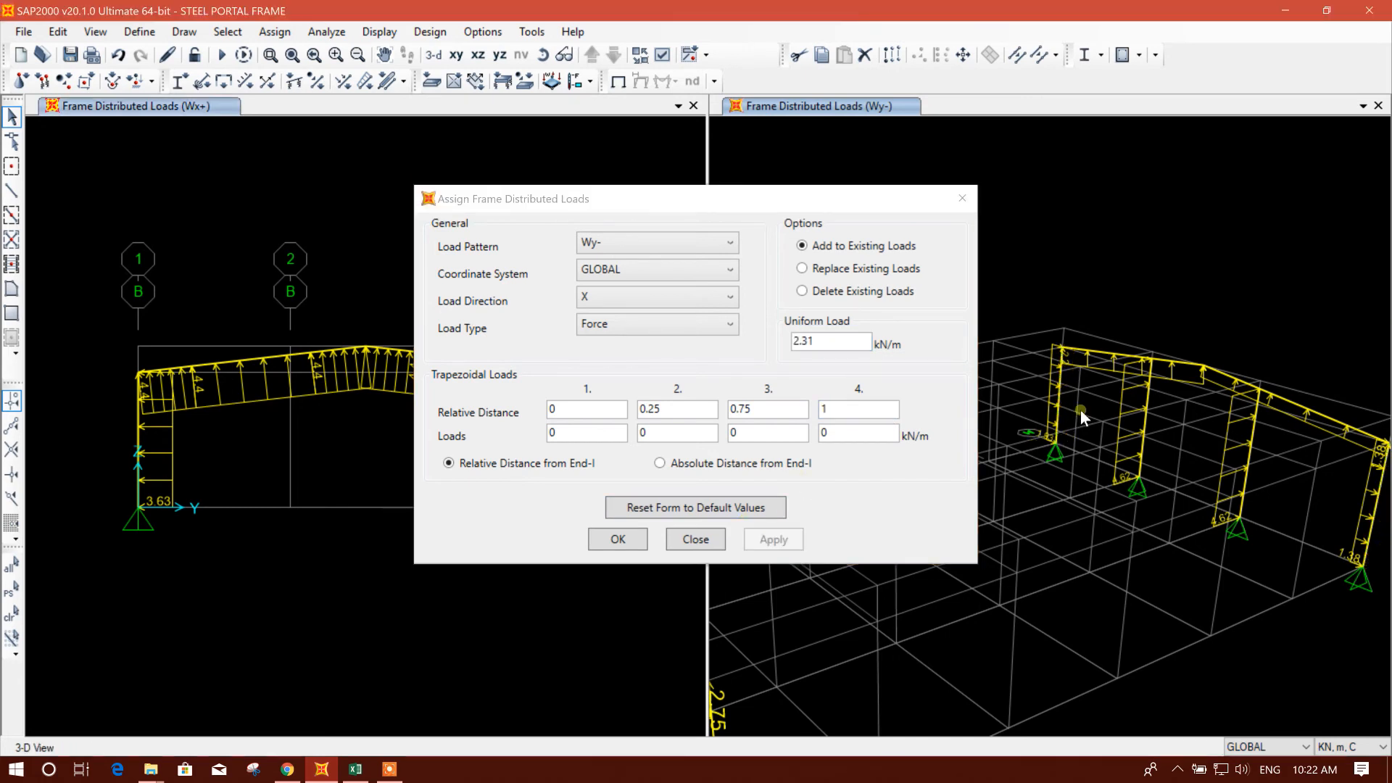
{"action": "left_click", "coordinate": [1380, 521]}
{"action": "left_click", "coordinate": [1380, 521]}
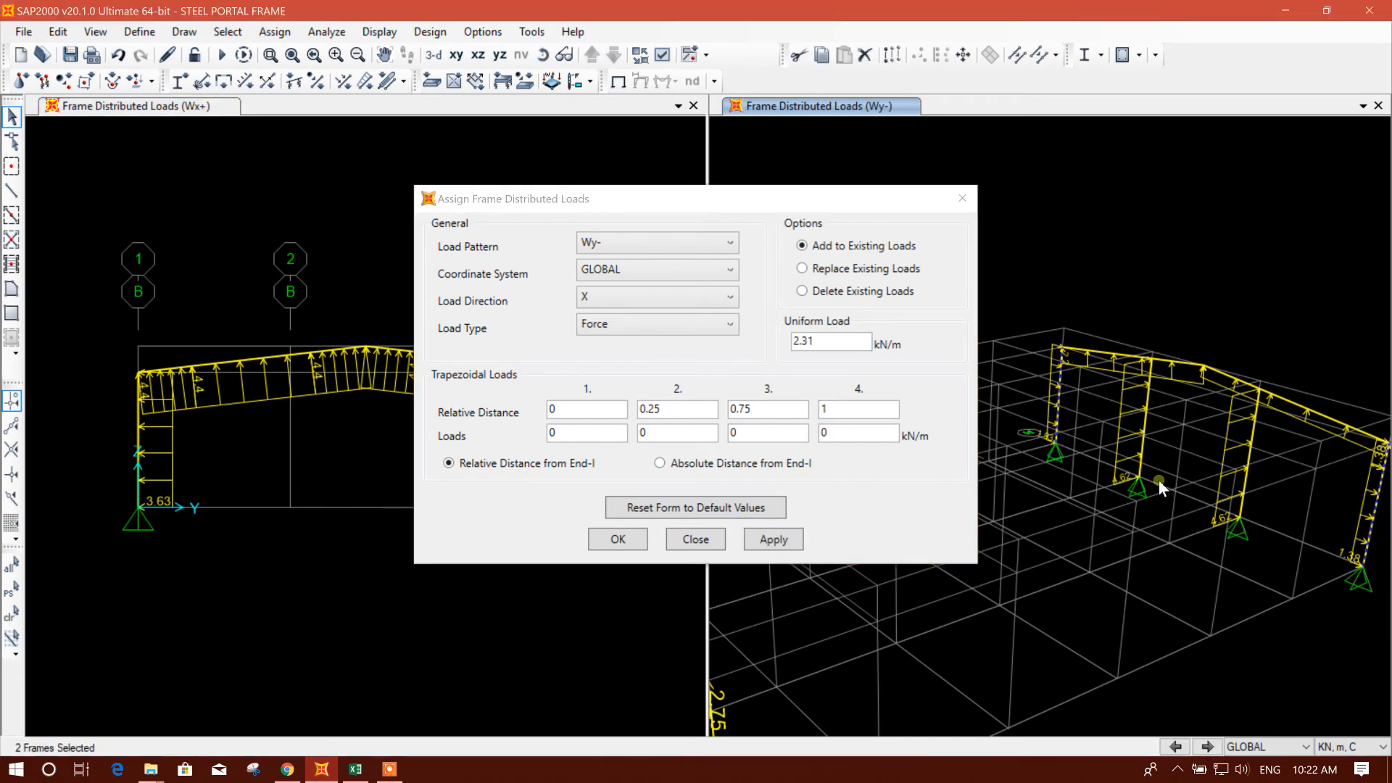
{"action": "left_click", "coordinate": [758, 540]}
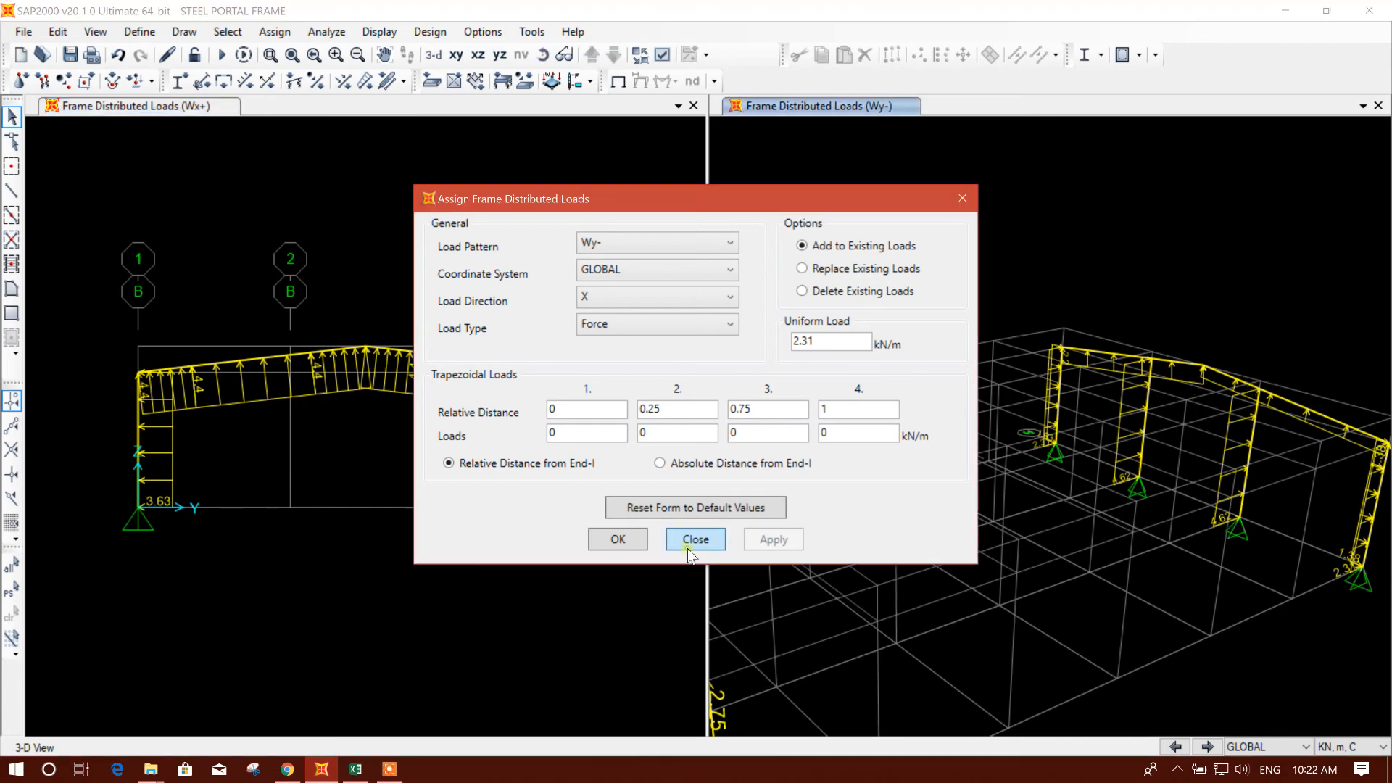
{"action": "left_click", "coordinate": [690, 549]}
Examine the Wy- distributed loads across all the frames and browse the other load patterns
{"action": "middle_click_drag", "start_coordinate": [984, 566], "coordinate": [1075, 542]}
{"action": "scroll", "coordinate": [1063, 509], "scroll_direction": "down", "scroll_amount": 5}
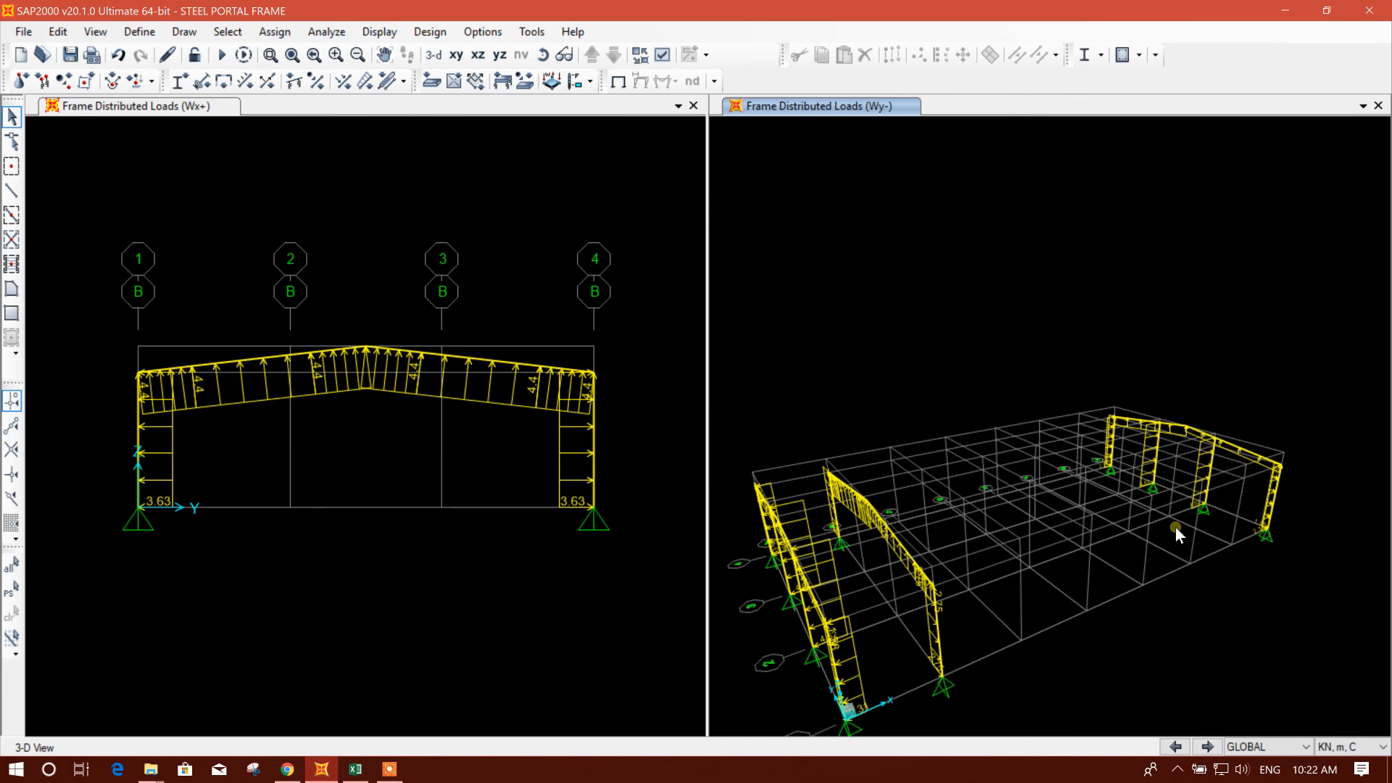
{"action": "middle_click_drag", "start_coordinate": [1089, 566], "coordinate": [1073, 550]}
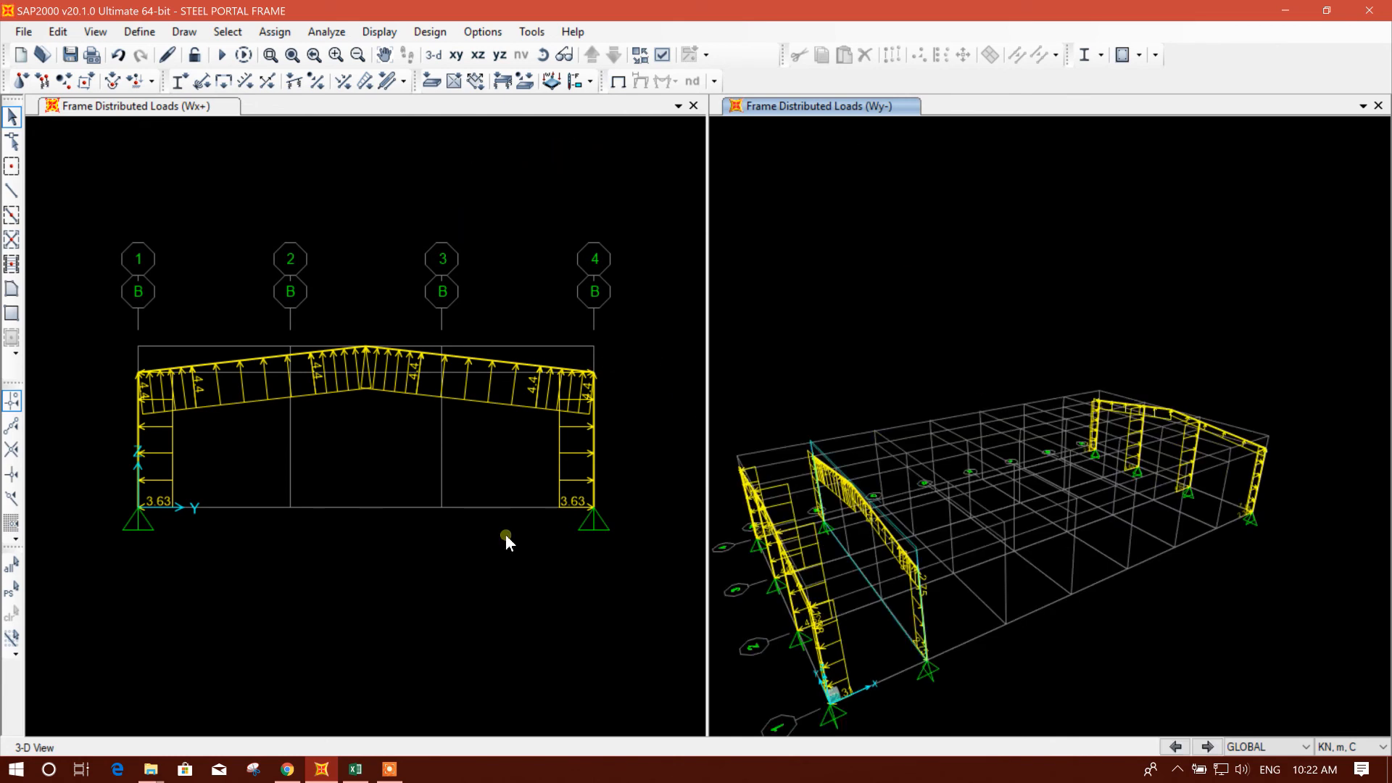
{"action": "middle_click_drag", "start_coordinate": [845, 639], "coordinate": [923, 616]}
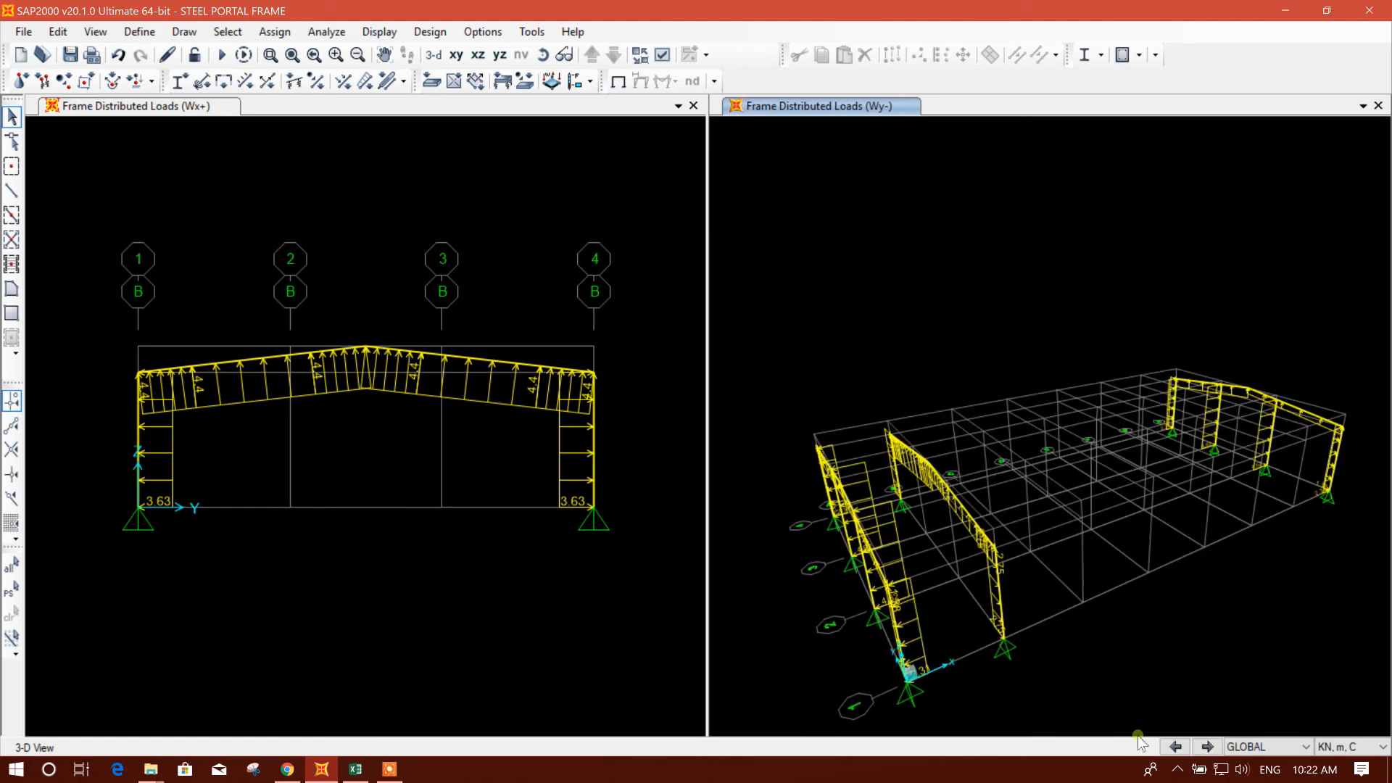
{"action": "left_click", "coordinate": [1207, 747]}
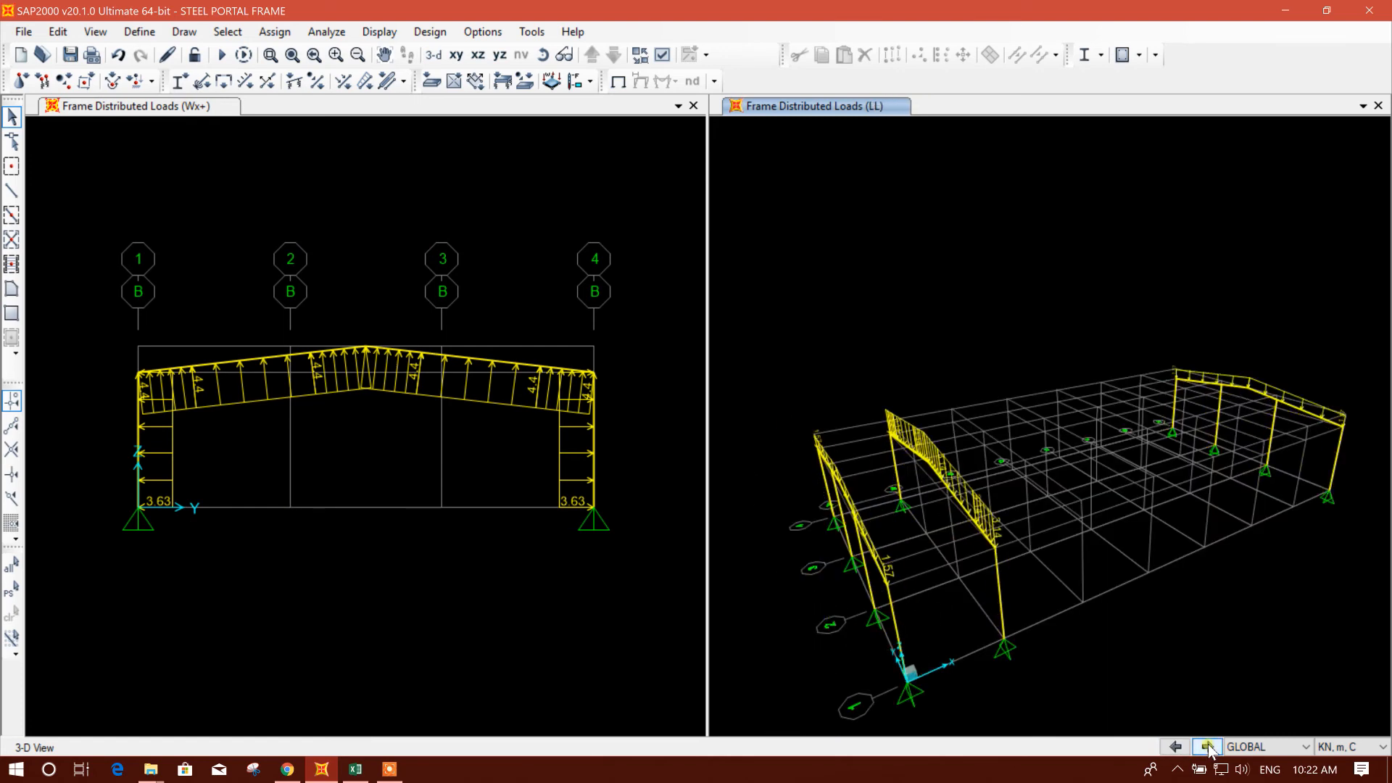
{"action": "left_click", "coordinate": [1207, 747]}
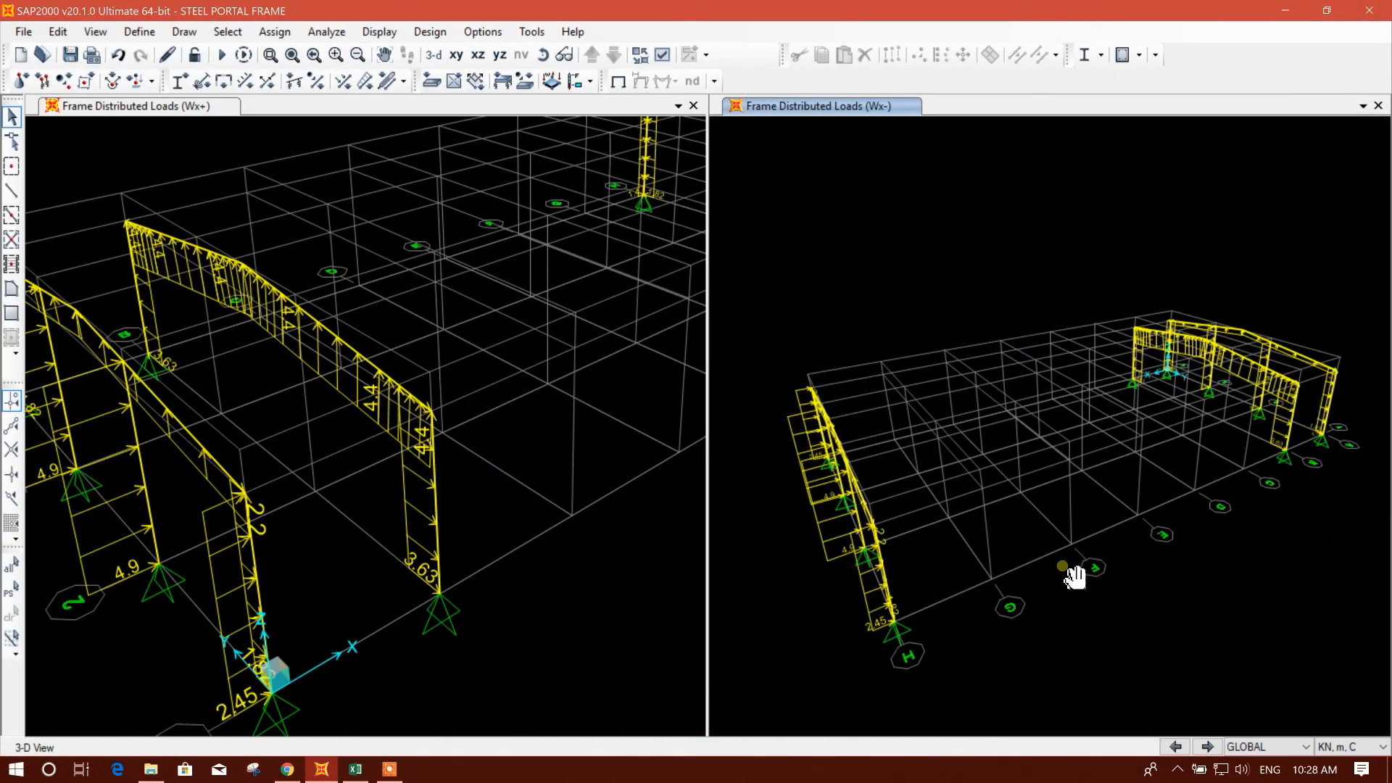
Hide the grid in the 3-D view showing the Wx- loads
{"action": "middle_click_drag", "start_coordinate": [1063, 565], "coordinate": [1080, 535]}
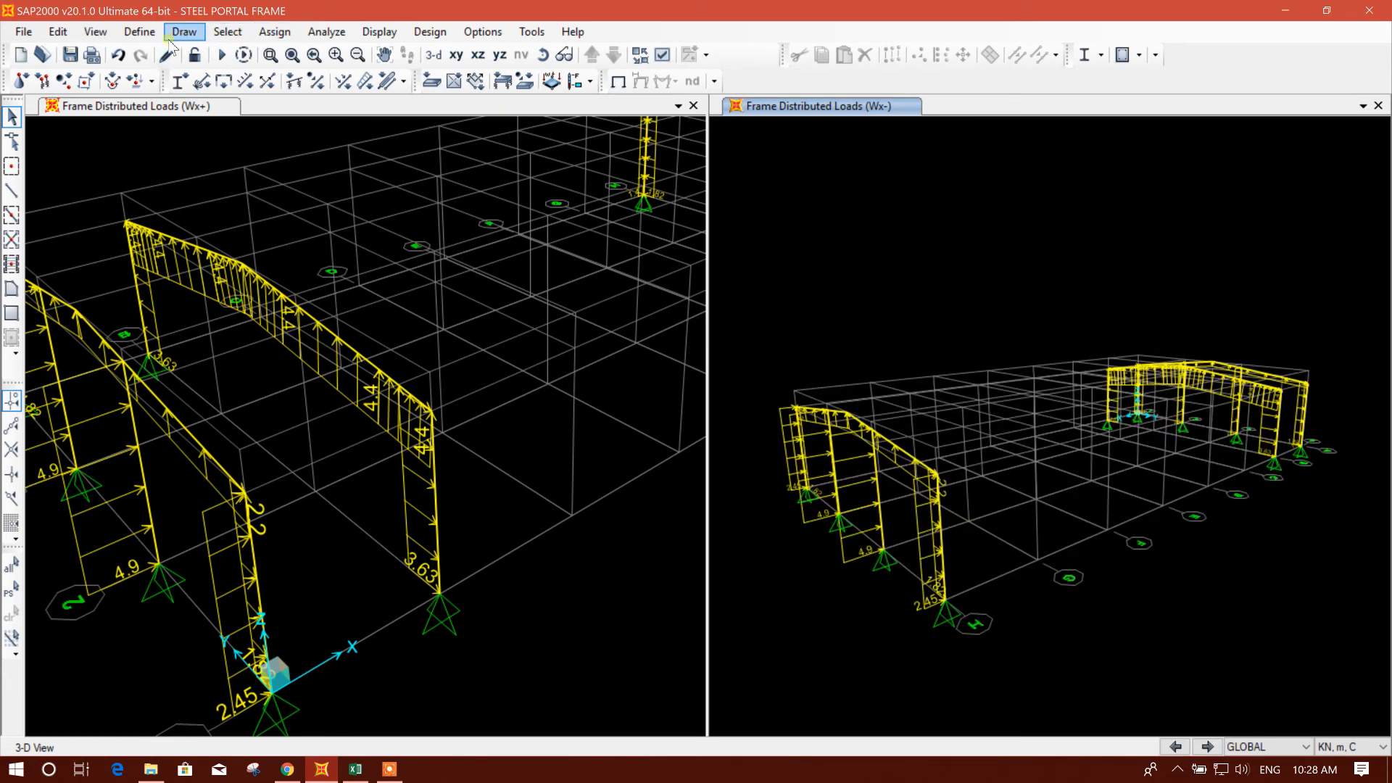
{"action": "left_click", "coordinate": [95, 31]}
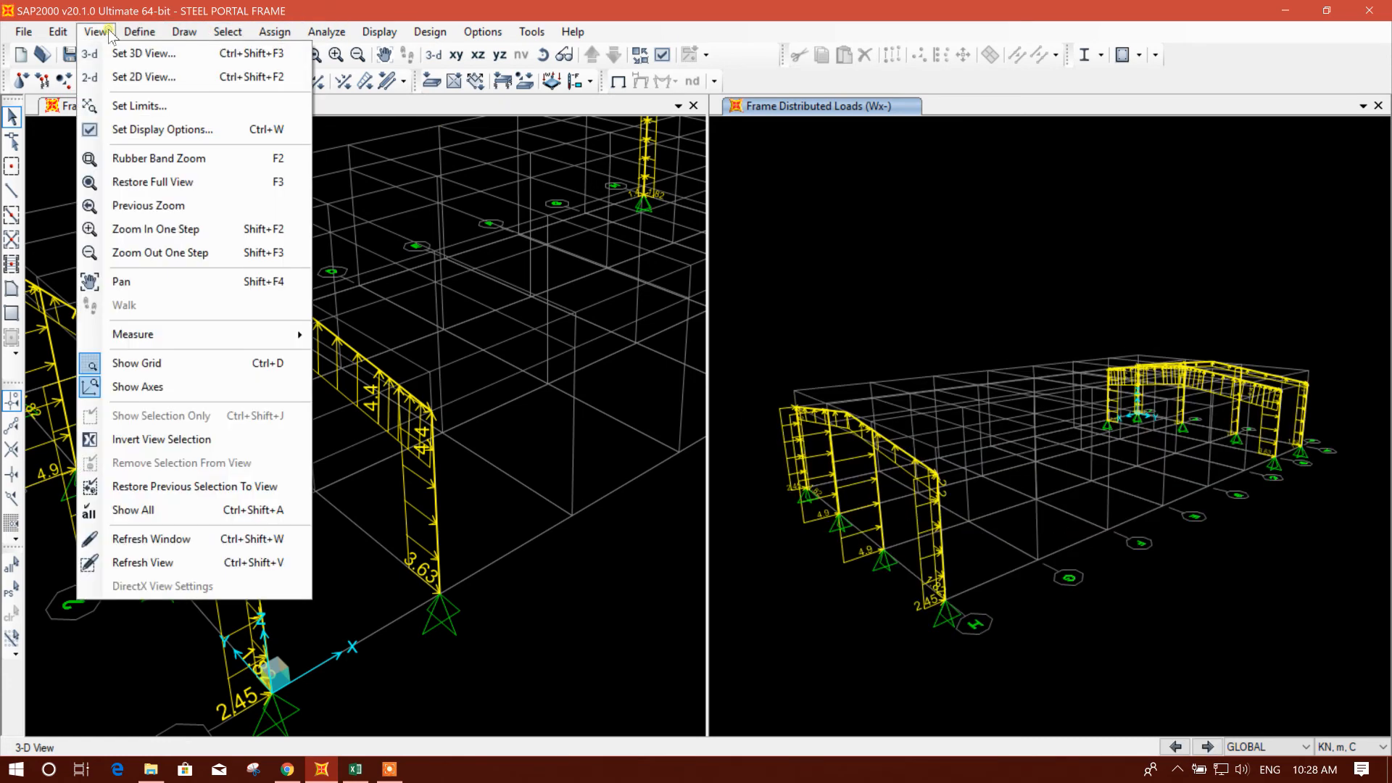
{"action": "left_click", "coordinate": [827, 484]}
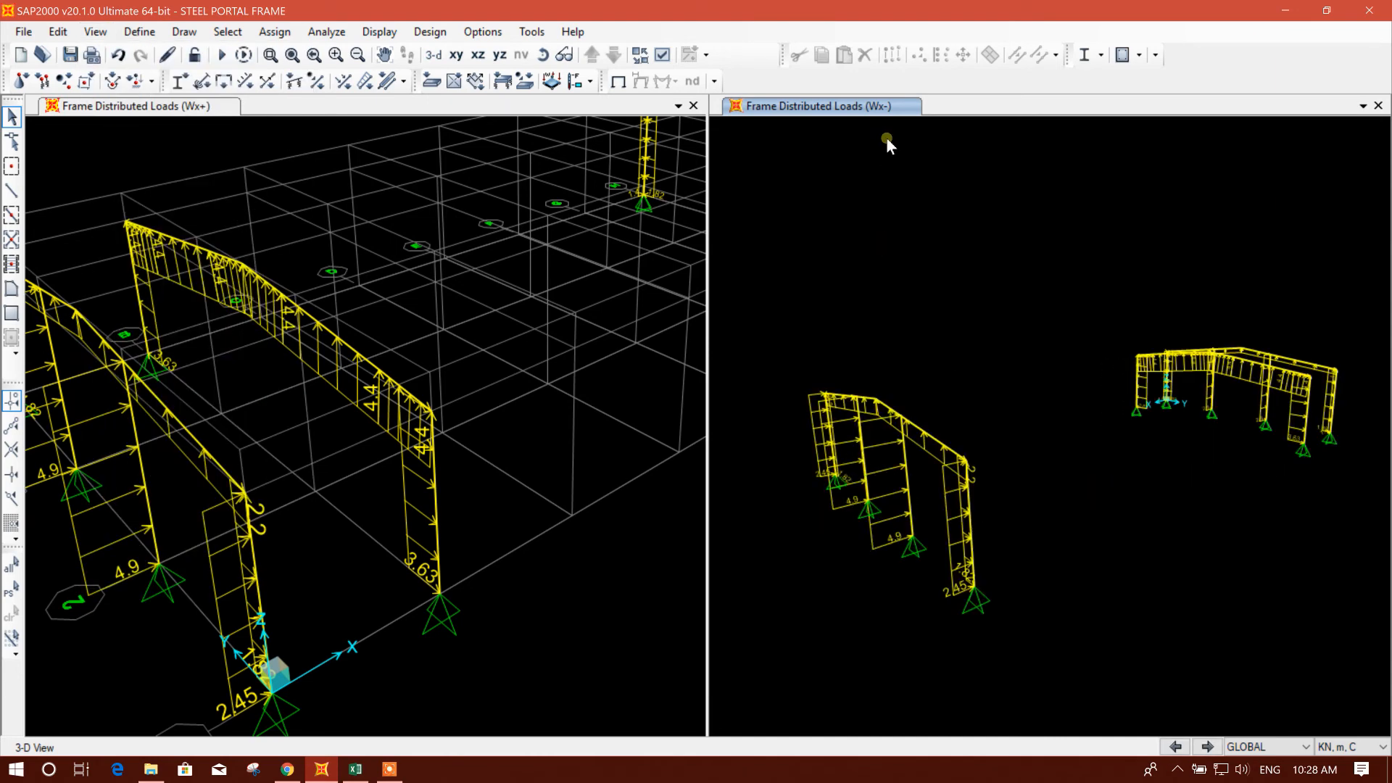
{"action": "left_click_drag", "start_coordinate": [1133, 551], "coordinate": [1119, 554]}
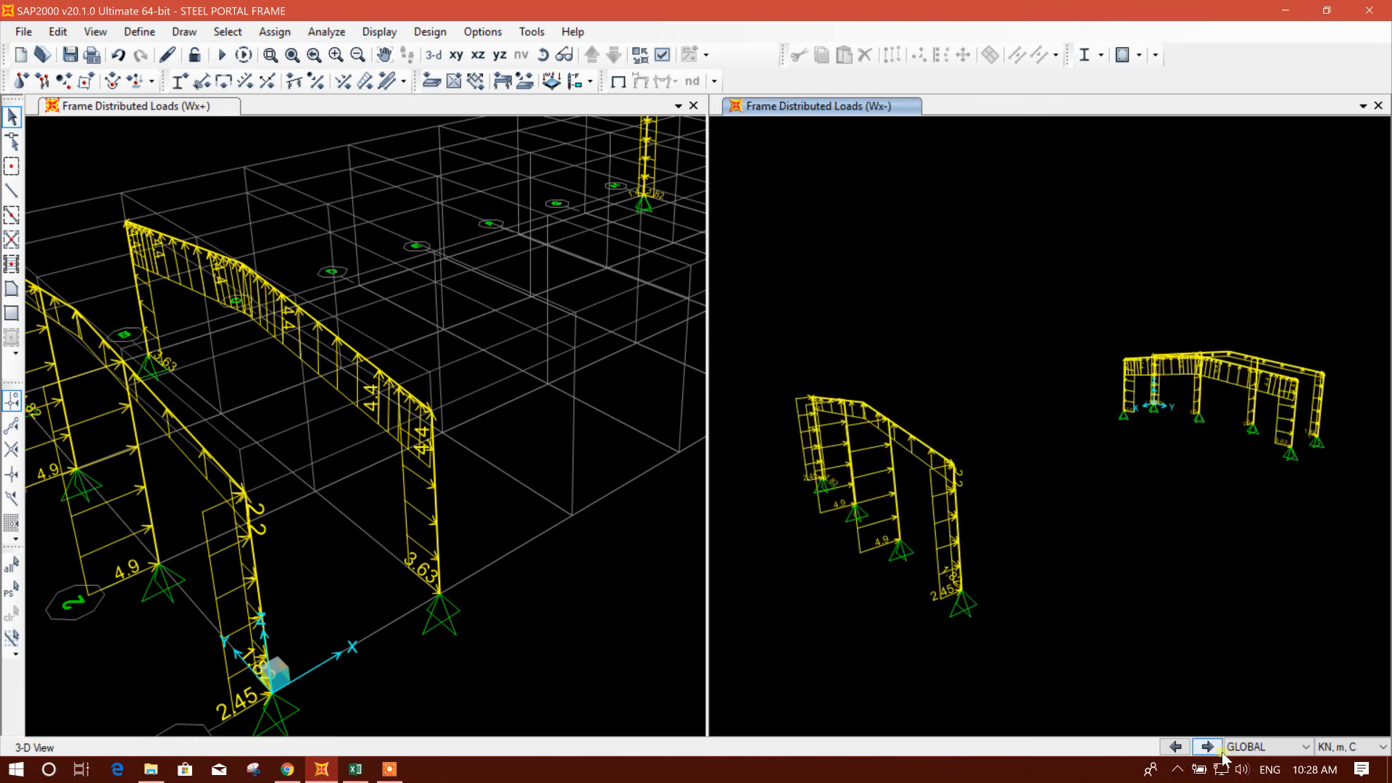
Compare the Wx+ and Wx- column load directions on both end frames from opposite ends of the model
{"action": "left_click", "coordinate": [1175, 747]}
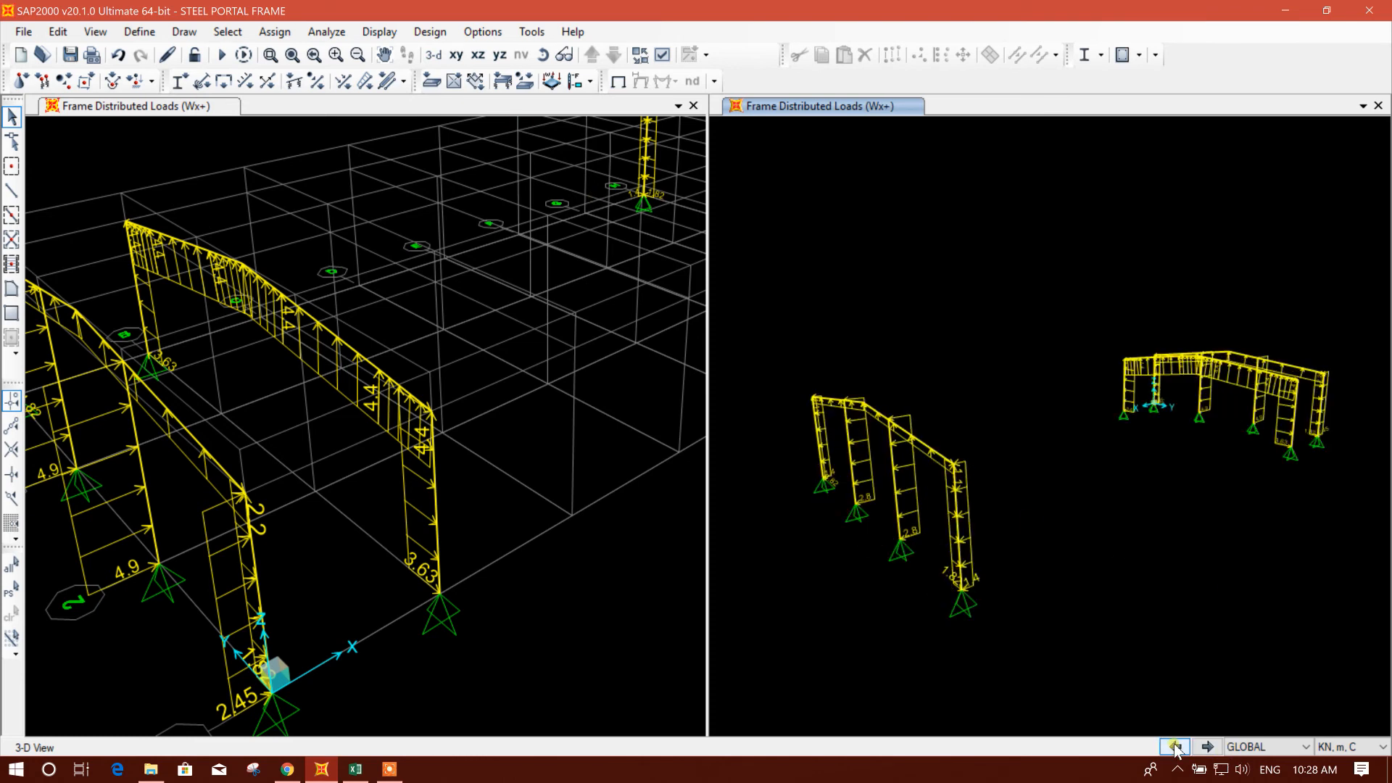
{"action": "middle_click_drag", "start_coordinate": [1235, 595], "coordinate": [1094, 589], "text": "shift"}
{"action": "middle_click_drag", "start_coordinate": [1274, 612], "coordinate": [916, 657], "text": "shift"}
{"action": "middle_click_drag", "start_coordinate": [889, 519], "coordinate": [954, 593], "text": "shift"}
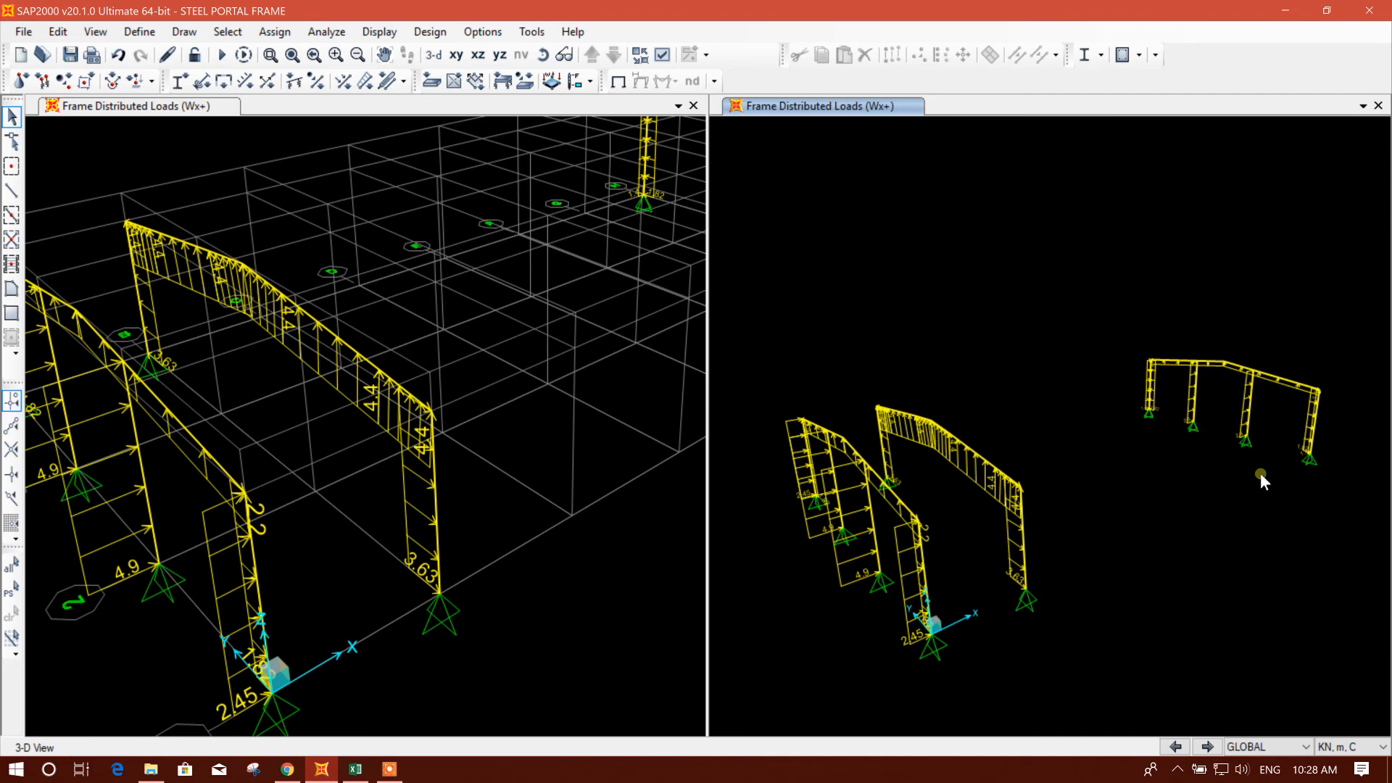
{"action": "left_click", "coordinate": [1174, 747]}
{"action": "left_click", "coordinate": [1207, 747]}
{"action": "left_click", "coordinate": [1207, 747]}
{"action": "middle_click_drag", "start_coordinate": [1291, 504], "coordinate": [843, 542], "text": "shift"}
{"action": "middle_click_drag", "start_coordinate": [1128, 607], "coordinate": [1037, 620], "text": "shift"}
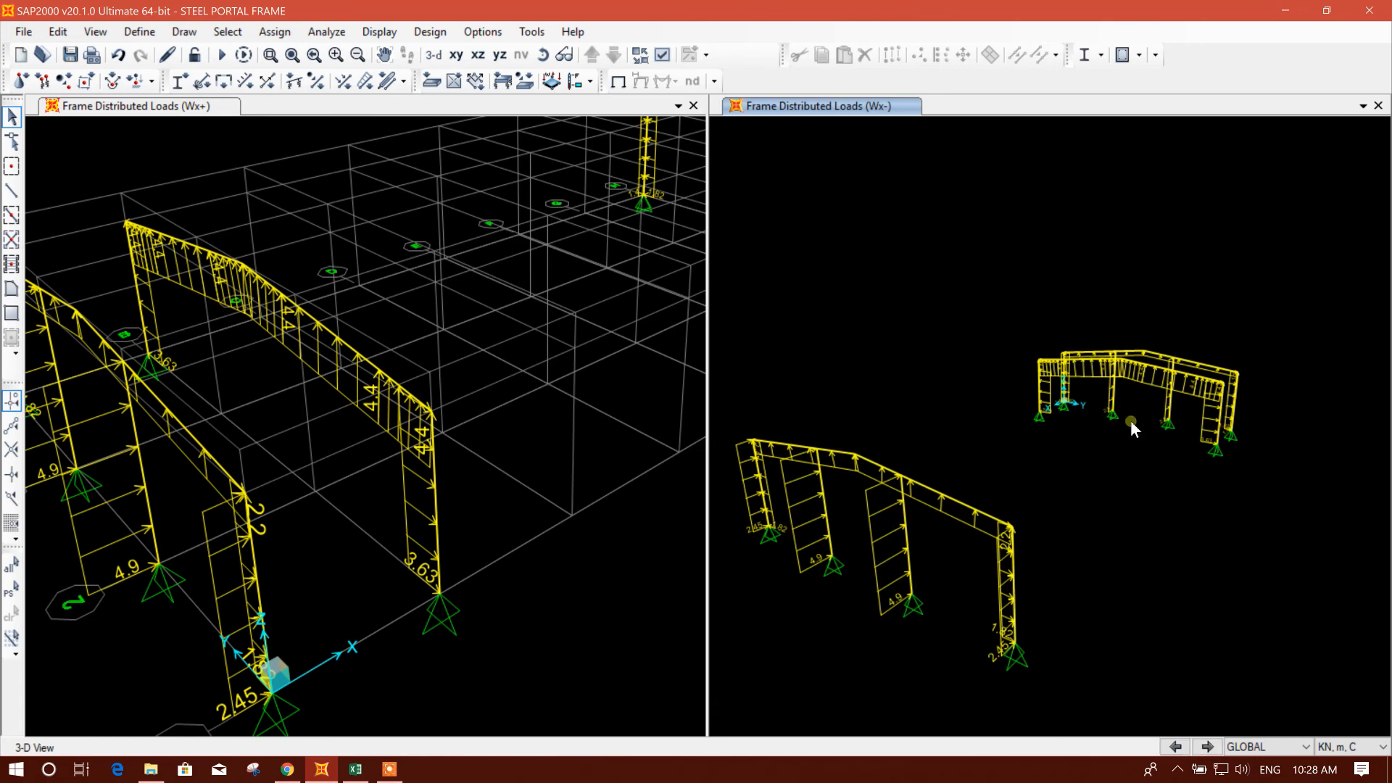
{"action": "middle_click_drag", "start_coordinate": [1272, 380], "coordinate": [1088, 533], "text": "shift"}
{"action": "middle_click_drag", "start_coordinate": [1022, 484], "coordinate": [967, 528], "text": "shift"}
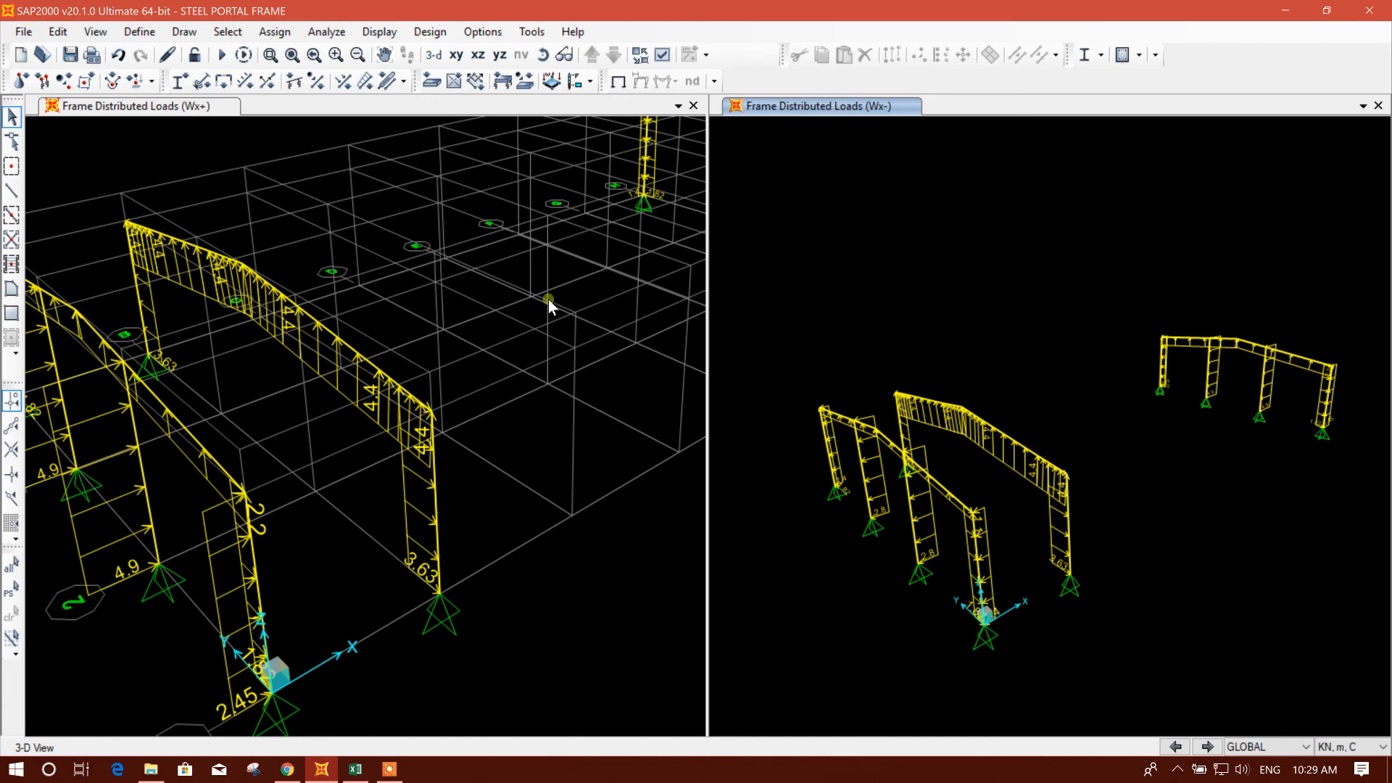
{"action": "middle_click_drag", "start_coordinate": [1182, 560], "coordinate": [1108, 561], "text": "shift"}
Set up a linear replication of the loaded interior frame on grid B, picking two adjacent base grid points for a dx of 5.5 m
{"action": "left_click_drag", "start_coordinate": [993, 611], "coordinate": [847, 367]}
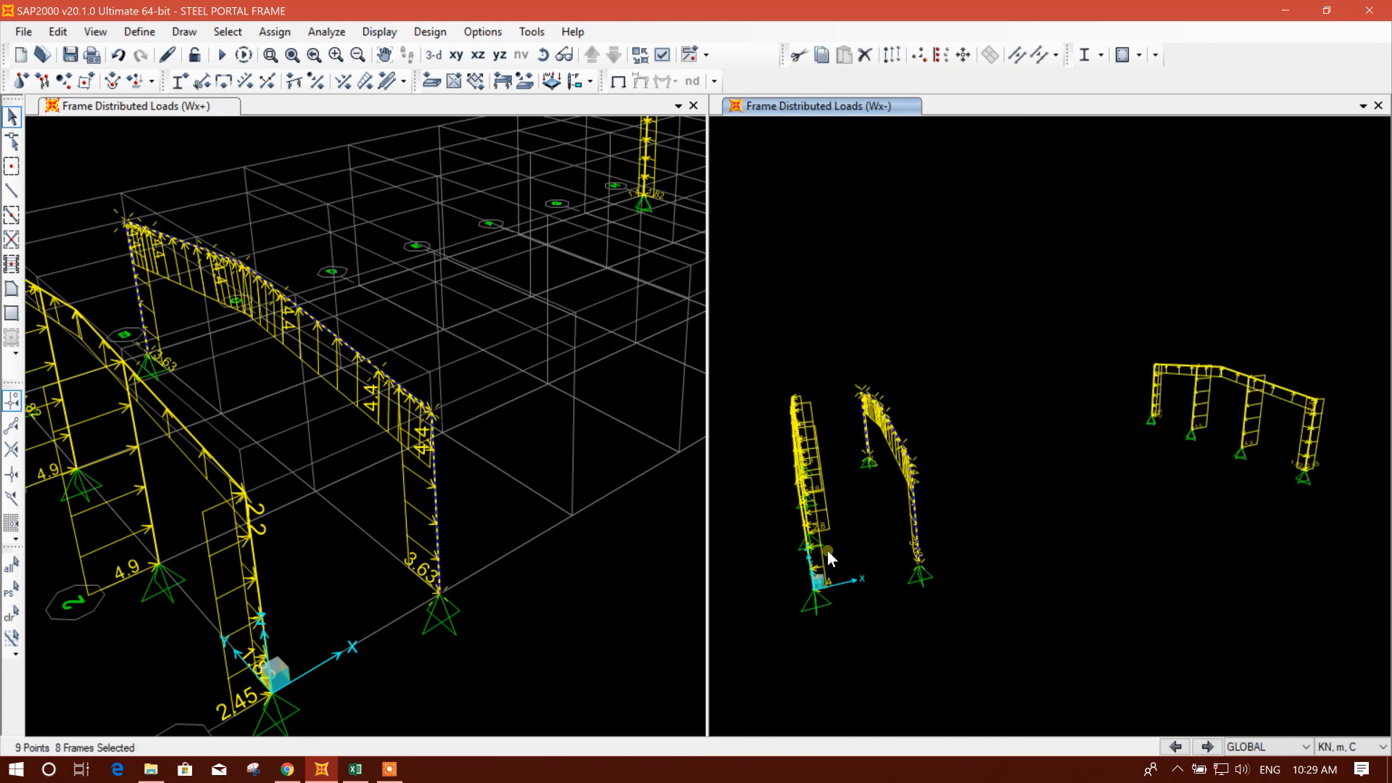
{"action": "left_click", "coordinate": [481, 388]}
{"action": "left_click", "coordinate": [892, 54]}
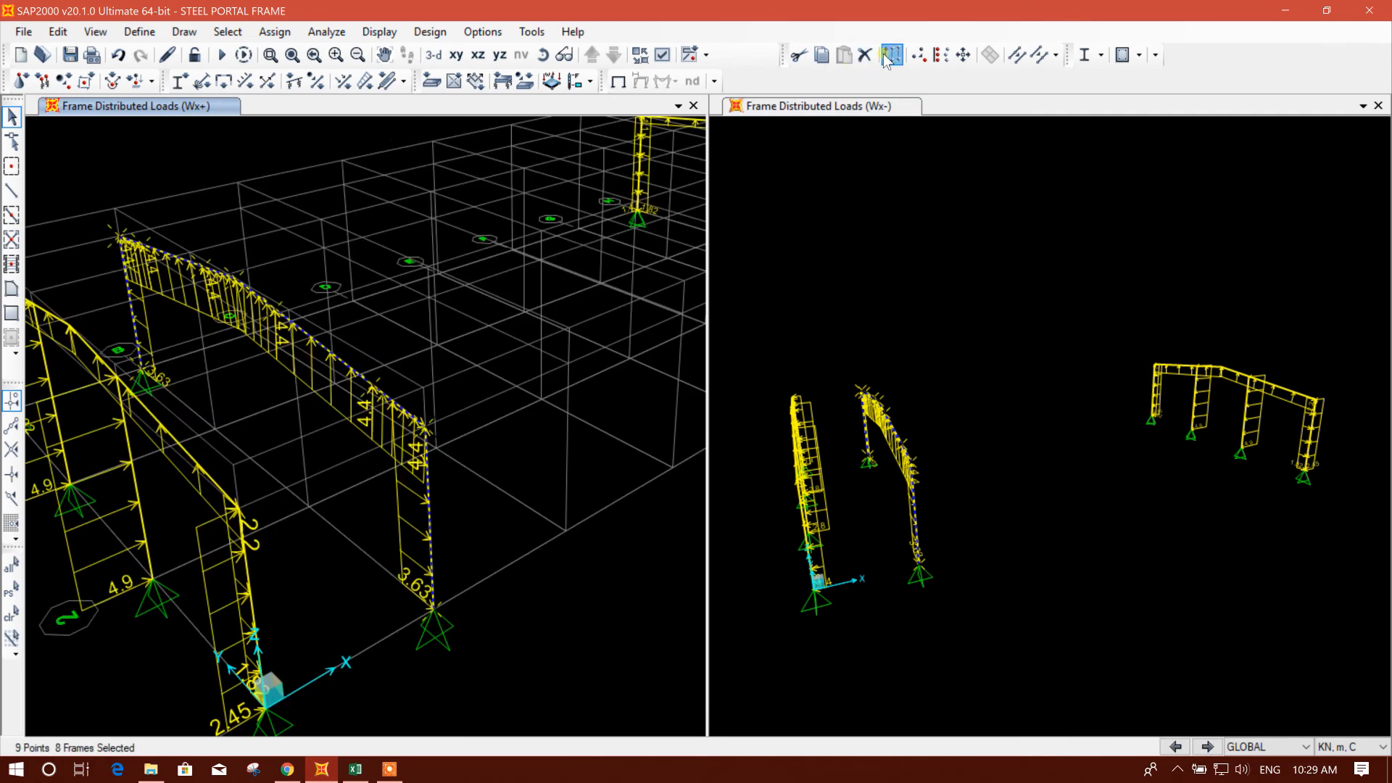
{"action": "left_click_drag", "start_coordinate": [681, 193], "coordinate": [1094, 199]}
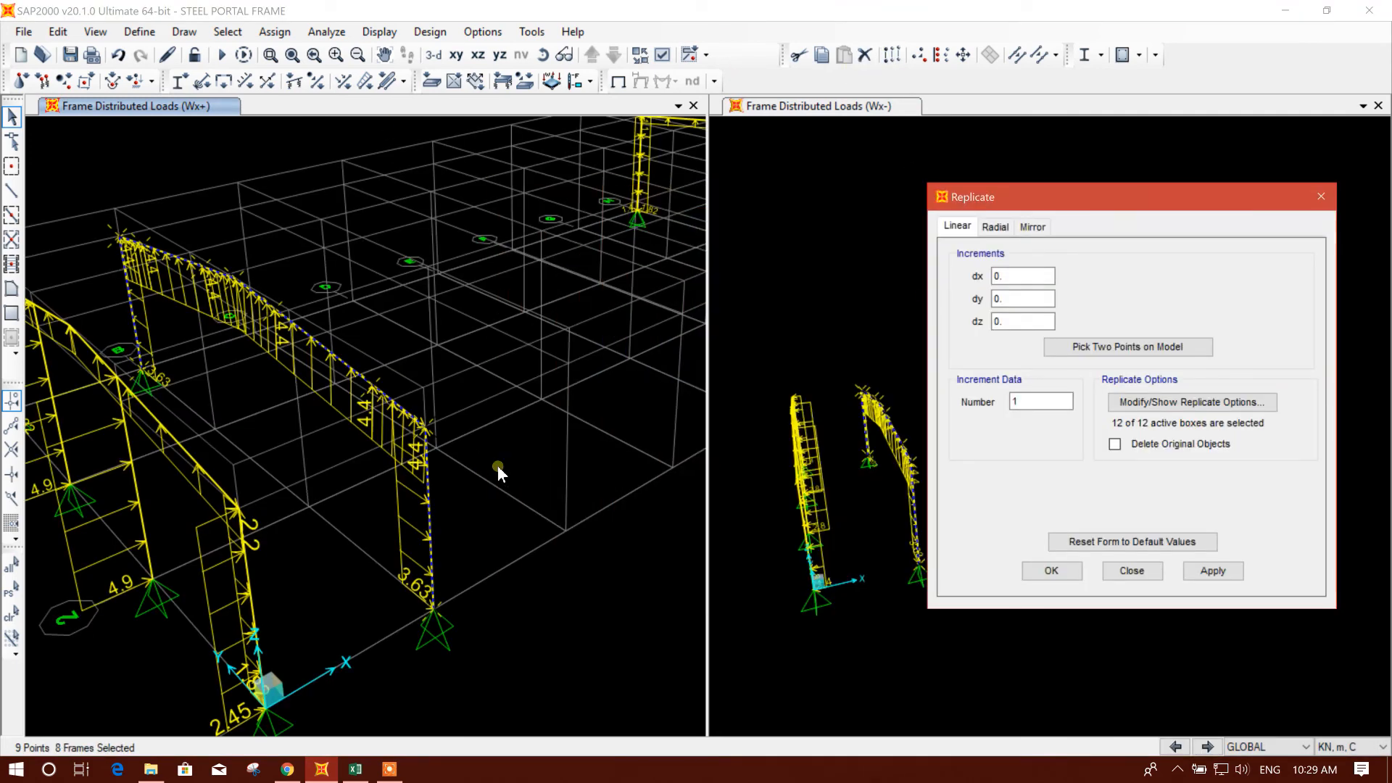
{"action": "scroll", "coordinate": [453, 544], "scroll_direction": "up", "scroll_amount": 5}
{"action": "middle_click_drag", "start_coordinate": [440, 535], "coordinate": [403, 534]}
{"action": "middle_click_drag", "start_coordinate": [530, 539], "coordinate": [493, 490]}
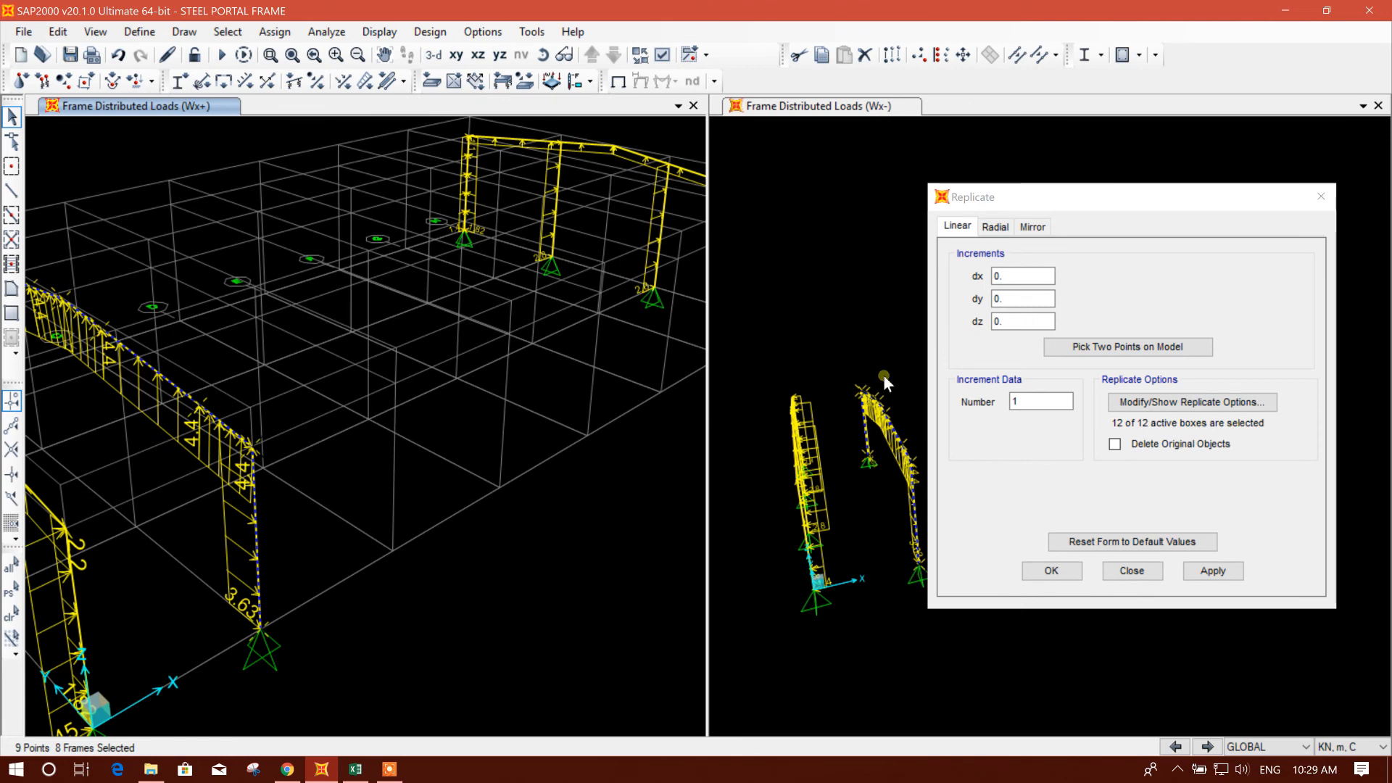
{"action": "left_click", "coordinate": [1142, 348]}
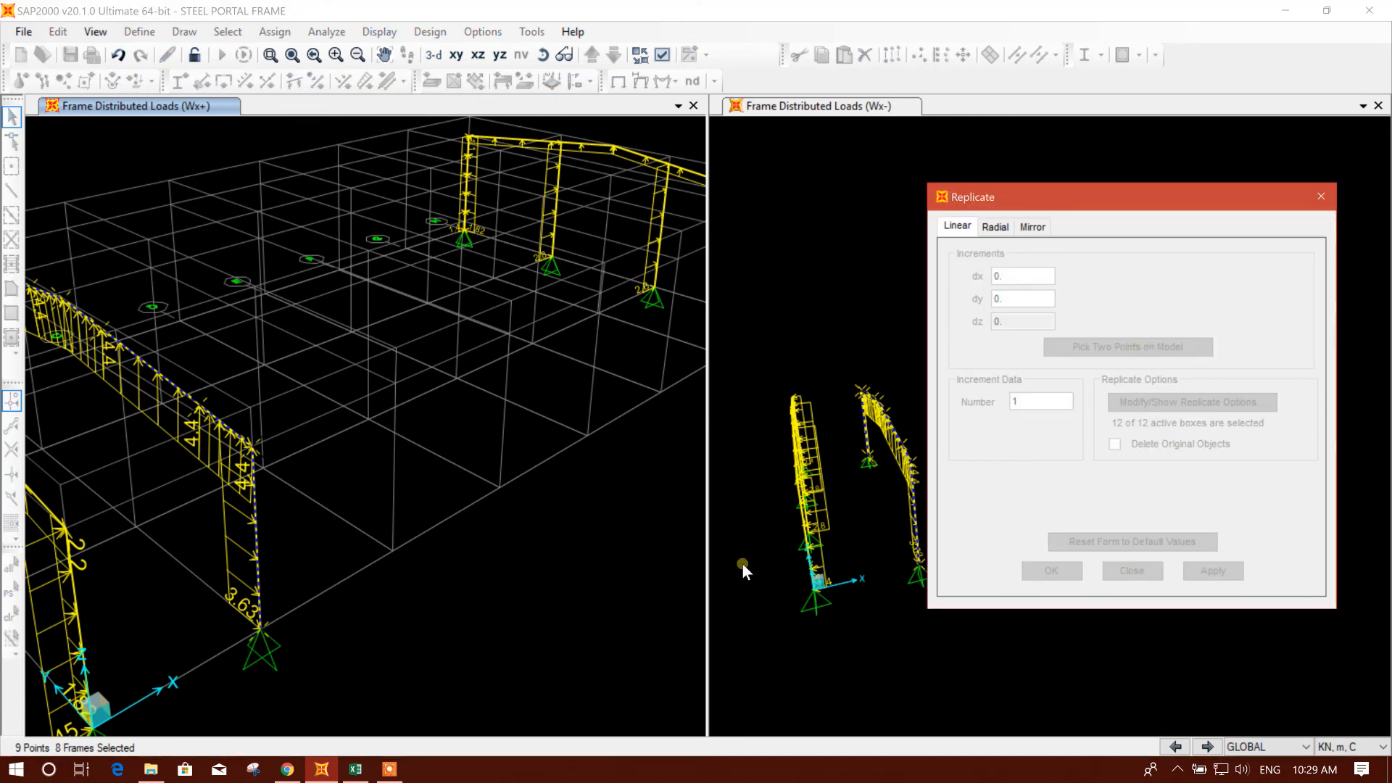
{"action": "left_click", "coordinate": [259, 628]}
{"action": "left_click", "coordinate": [393, 550]}
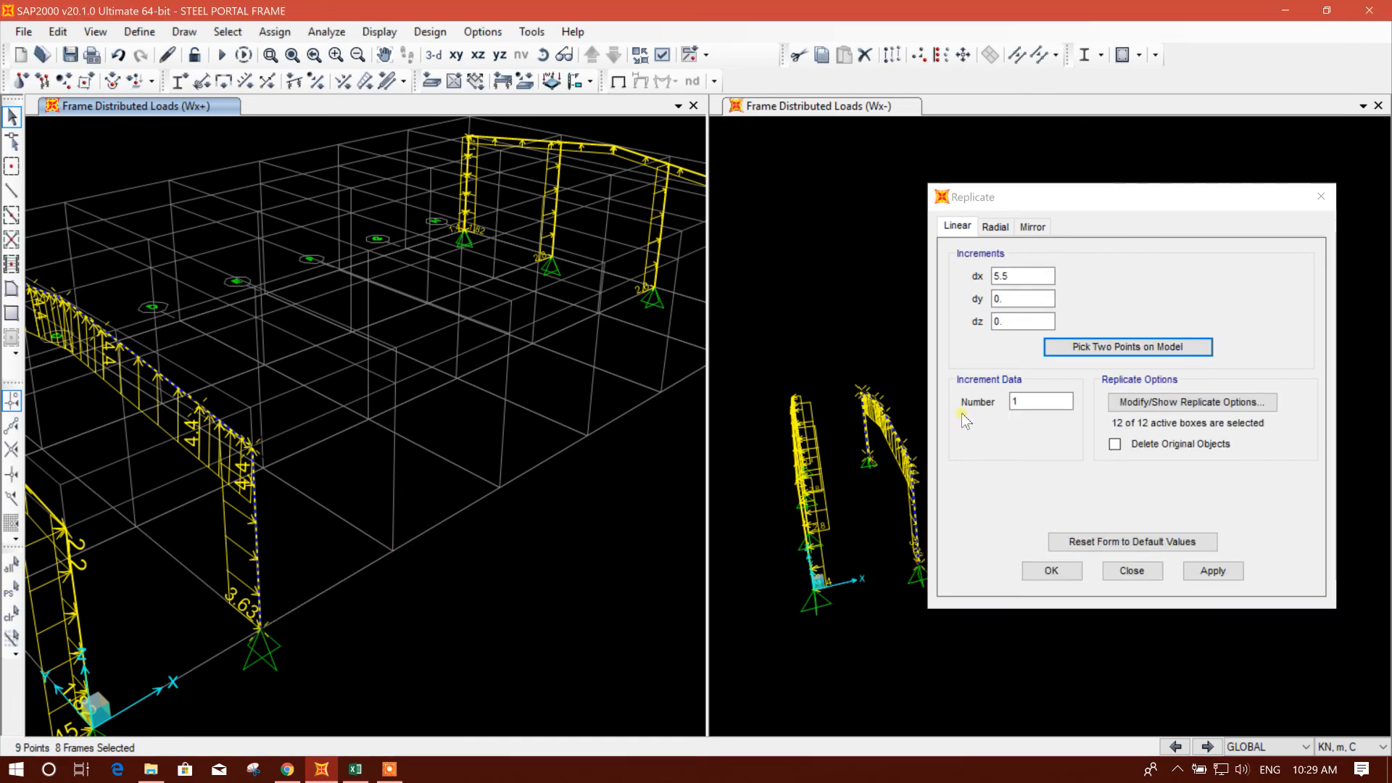
Set the number of replicas to 5 and create the remaining interior portal frames along X
{"action": "left_click_drag", "start_coordinate": [1030, 402], "coordinate": [979, 406]}
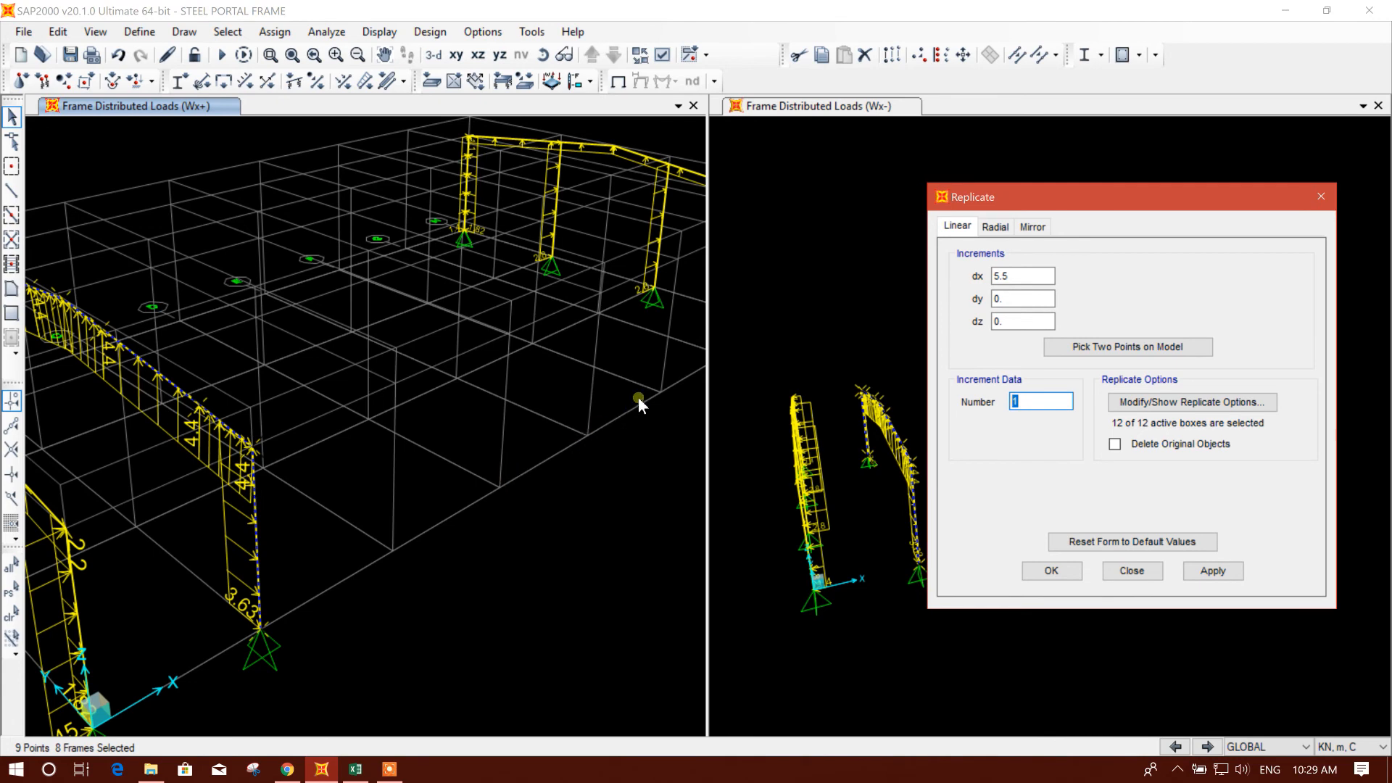
{"action": "scroll", "coordinate": [638, 397], "scroll_direction": "down", "scroll_amount": 1}
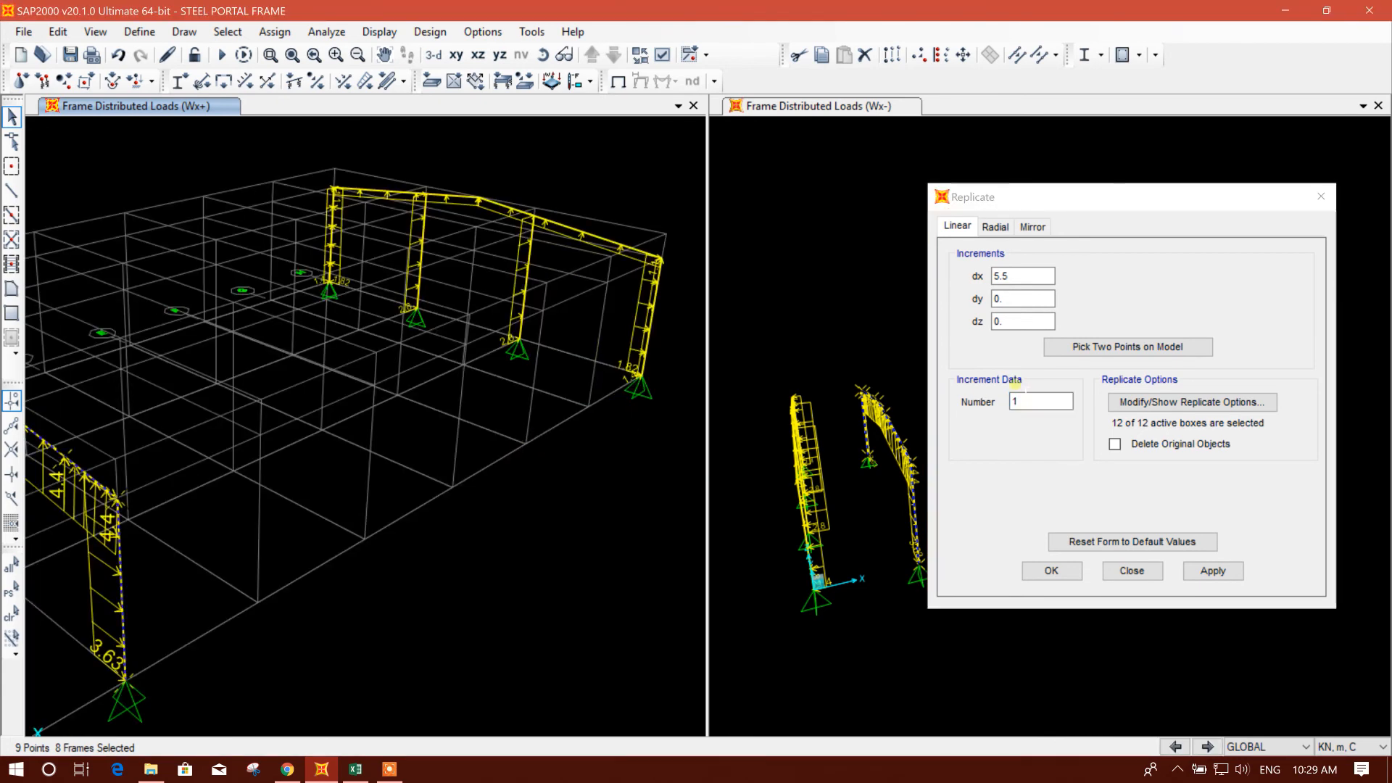
{"action": "left_click", "coordinate": [1015, 384]}
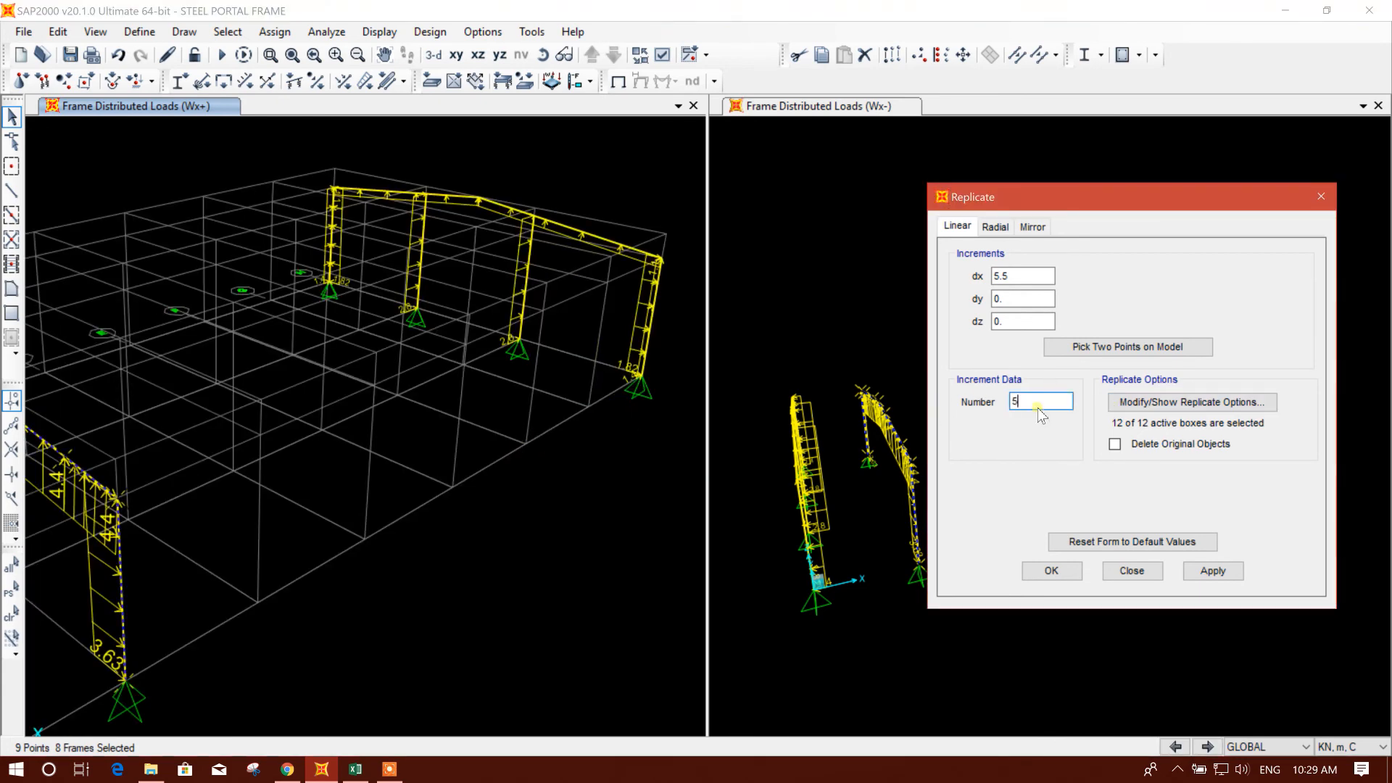
{"action": "left_click", "coordinate": [1200, 571]}
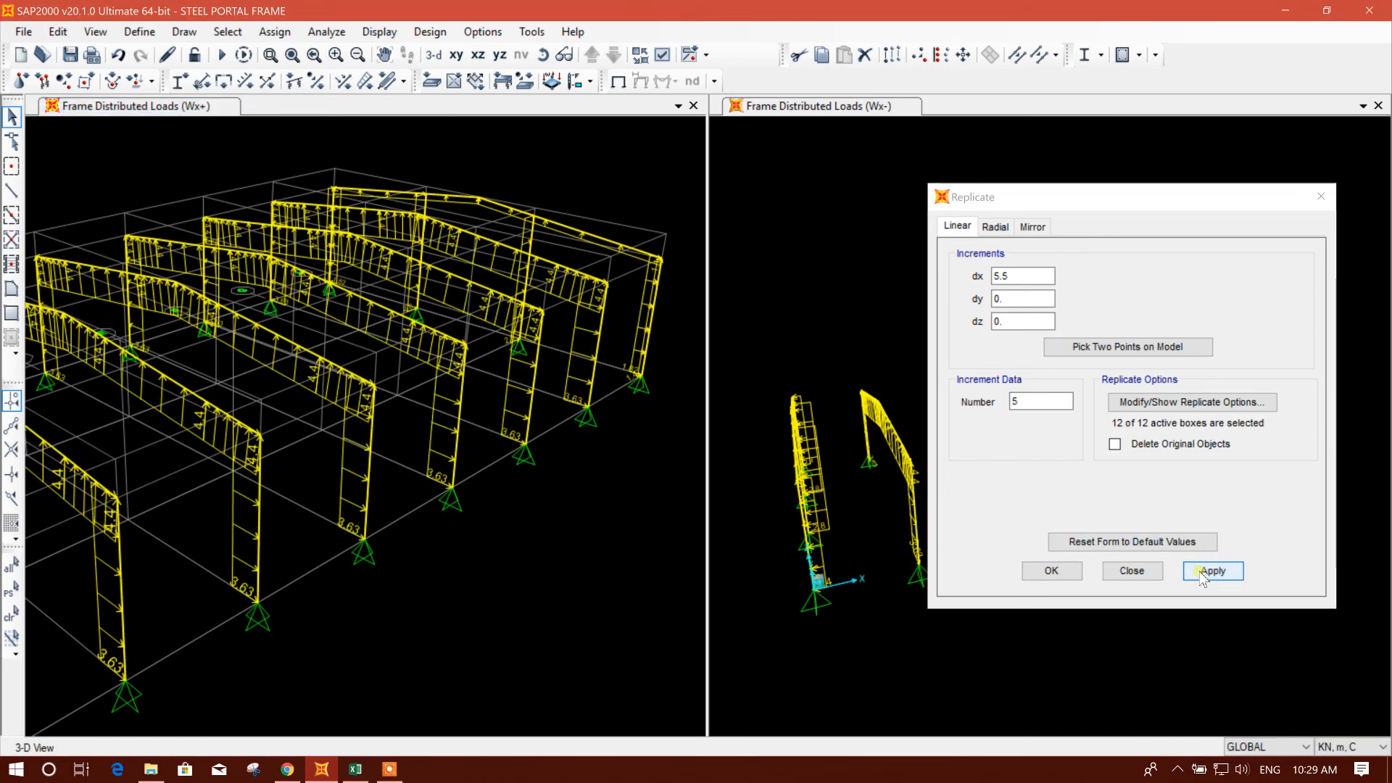
{"action": "left_click", "coordinate": [1132, 571]}
{"action": "scroll", "coordinate": [599, 463], "scroll_direction": "down", "scroll_amount": 2}
{"action": "middle_click_drag", "start_coordinate": [590, 459], "coordinate": [573, 451]}
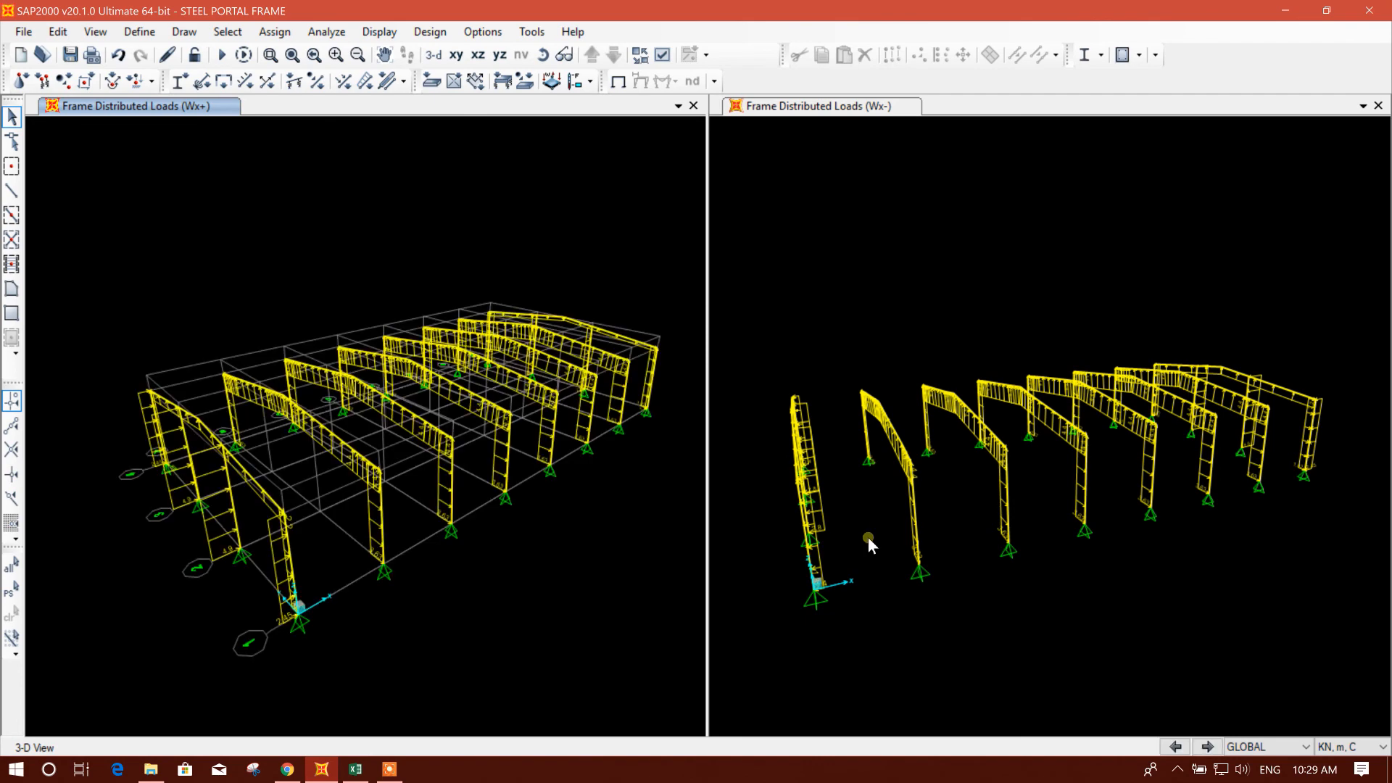
Orbit the 3-D view to face the end frame and cycle its distributed load display to the DEAD case
{"action": "middle_click_drag", "start_coordinate": [867, 535], "coordinate": [883, 533]}
{"action": "middle_click_drag", "start_coordinate": [909, 593], "coordinate": [1140, 600], "text": "shift"}
{"action": "left_click", "coordinate": [1204, 748]}
{"action": "left_click", "coordinate": [1204, 748]}
{"action": "left_click", "coordinate": [1205, 749]}
{"action": "left_click", "coordinate": [1205, 748]}
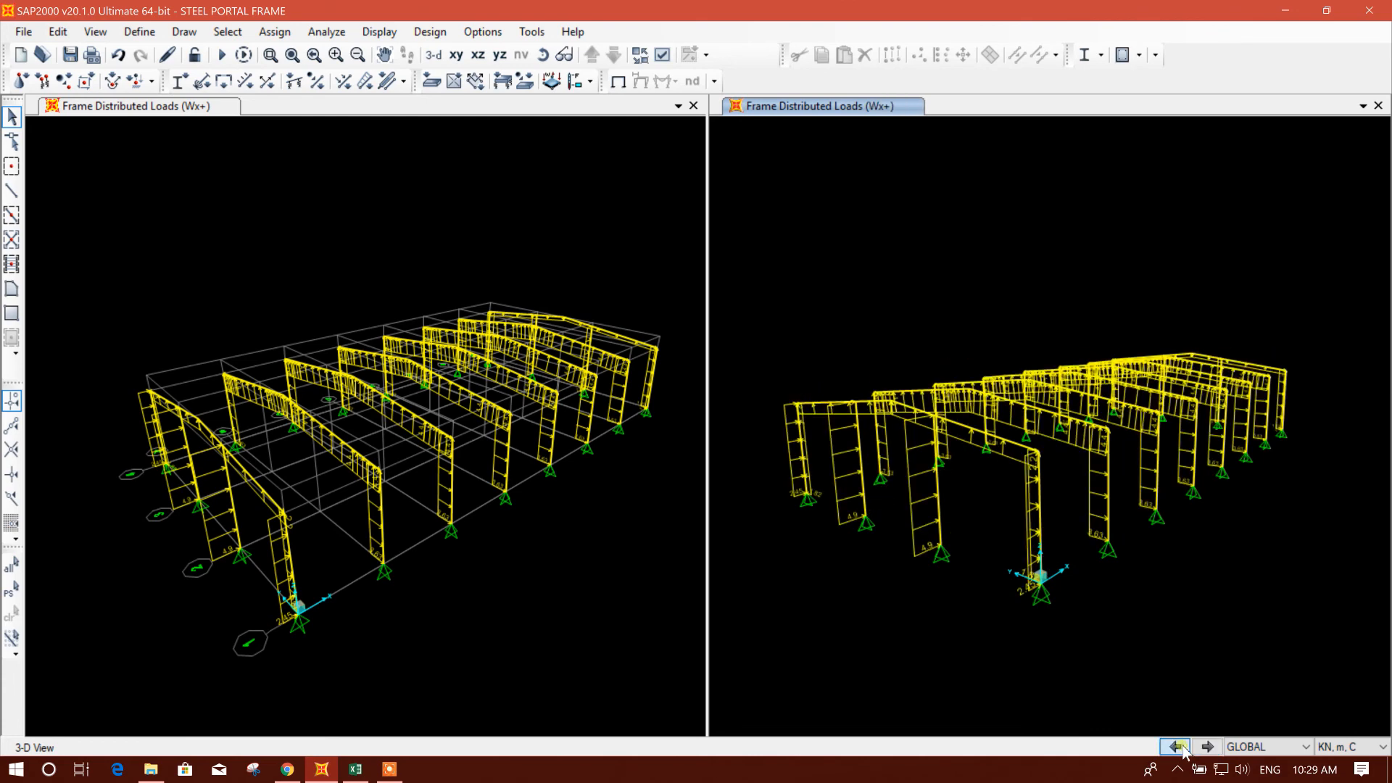
{"action": "left_click", "coordinate": [1176, 748]}
{"action": "left_click", "coordinate": [1176, 748]}
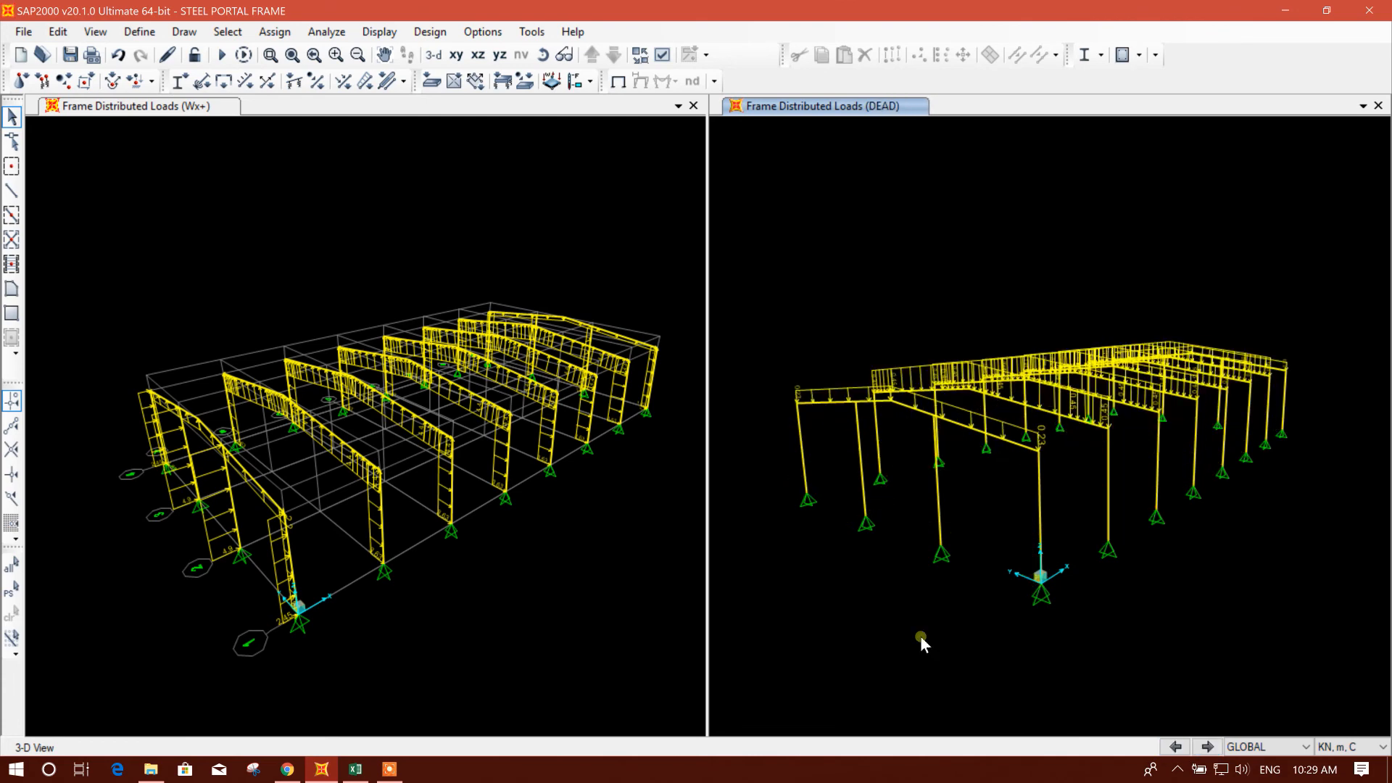
Review the replicated frames' distributed loads case by case from CL through Wx+, Wx- and Wy+ to Wy-
{"action": "left_click", "coordinate": [1209, 749]}
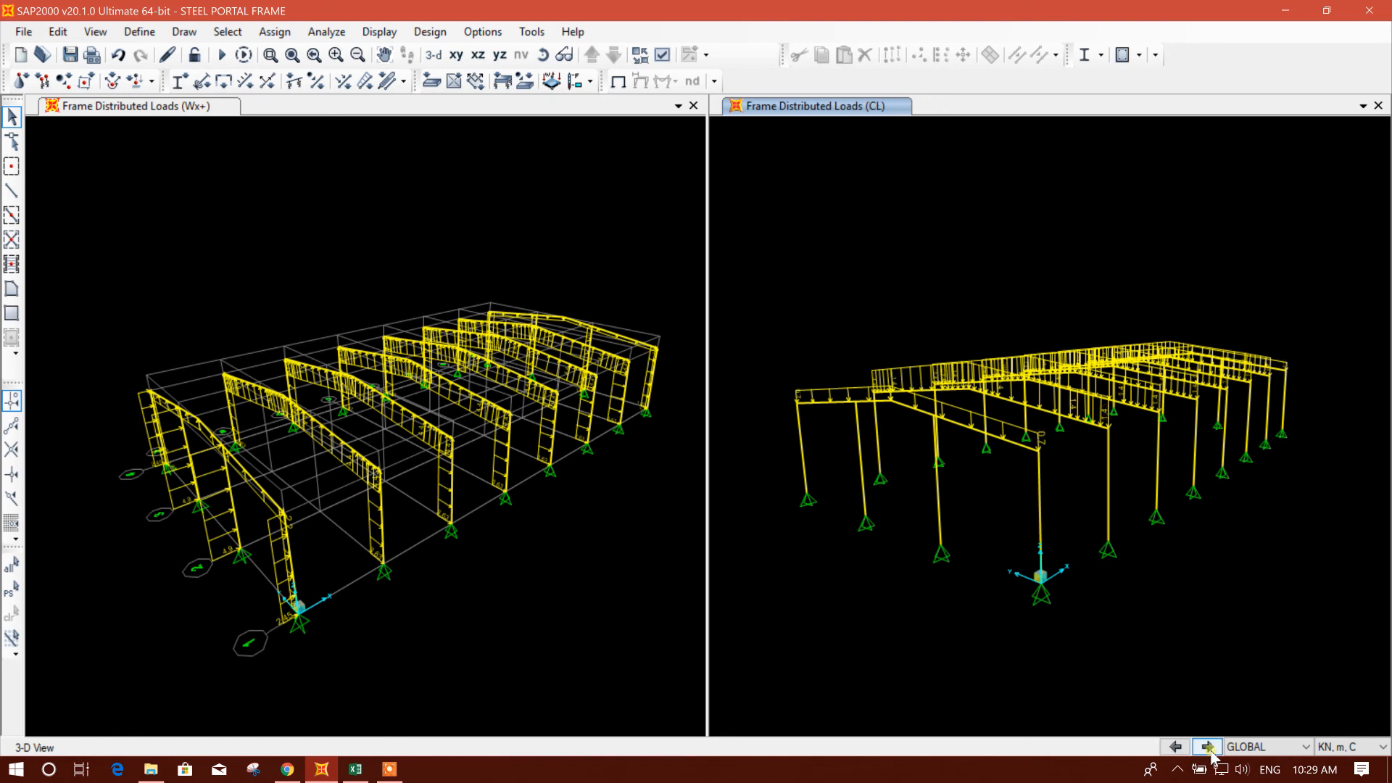
{"action": "left_click", "coordinate": [1208, 748]}
{"action": "left_click", "coordinate": [1209, 748]}
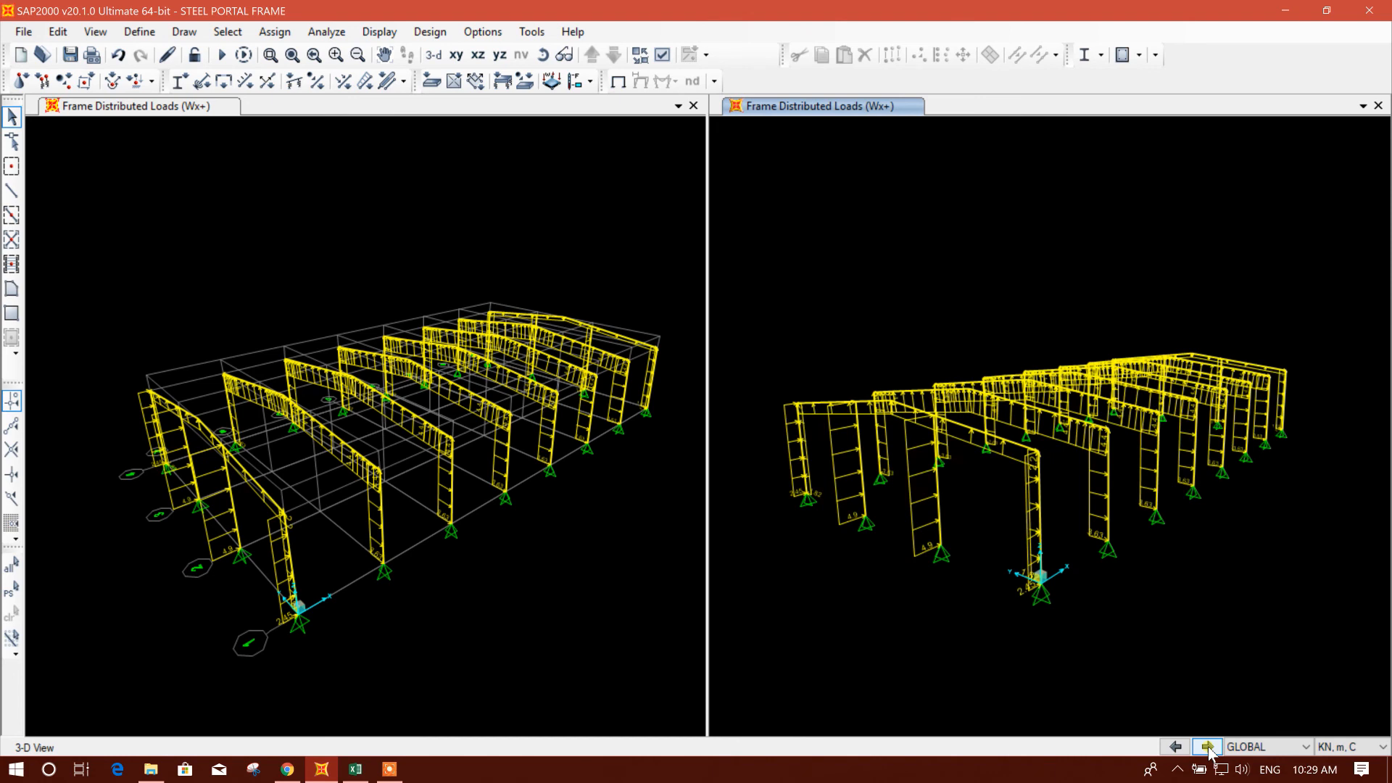
{"action": "left_click", "coordinate": [1209, 748]}
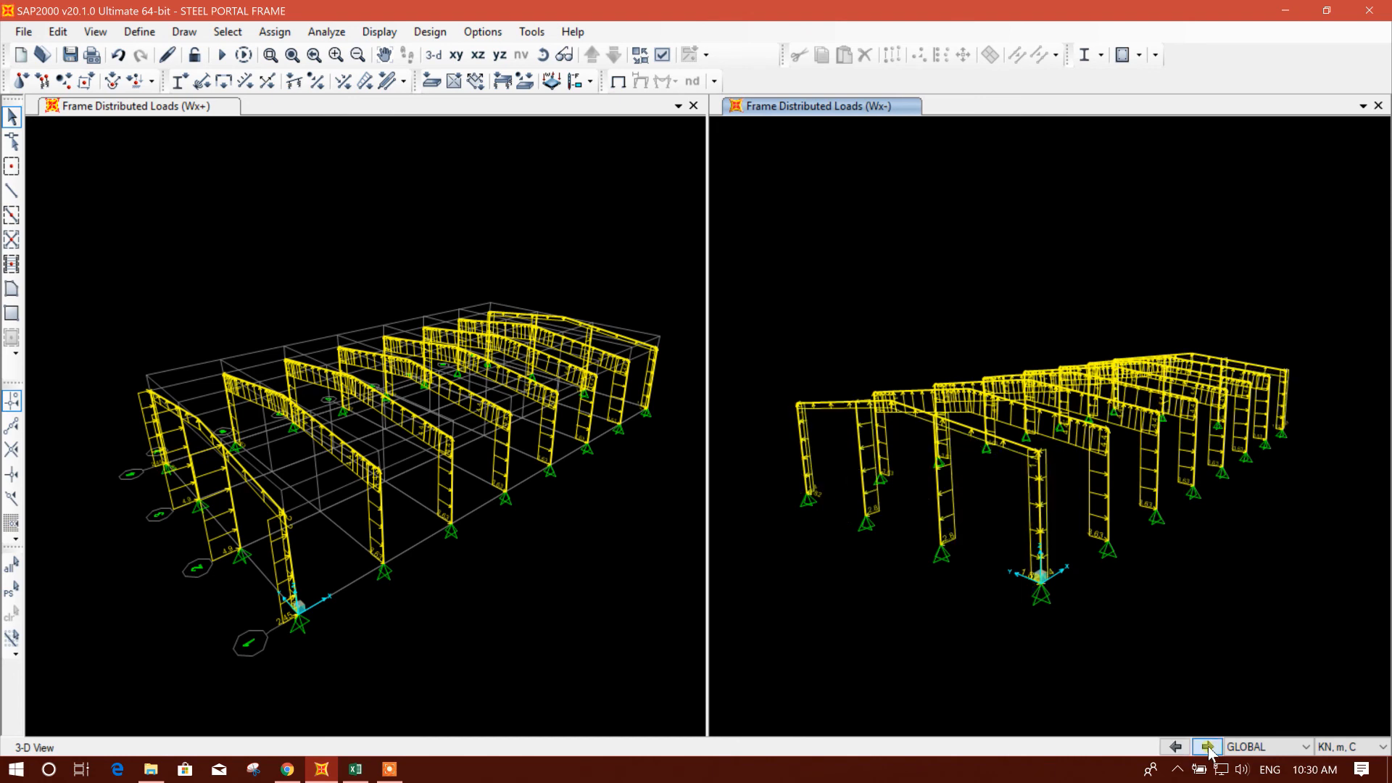
{"action": "left_click", "coordinate": [1208, 748]}
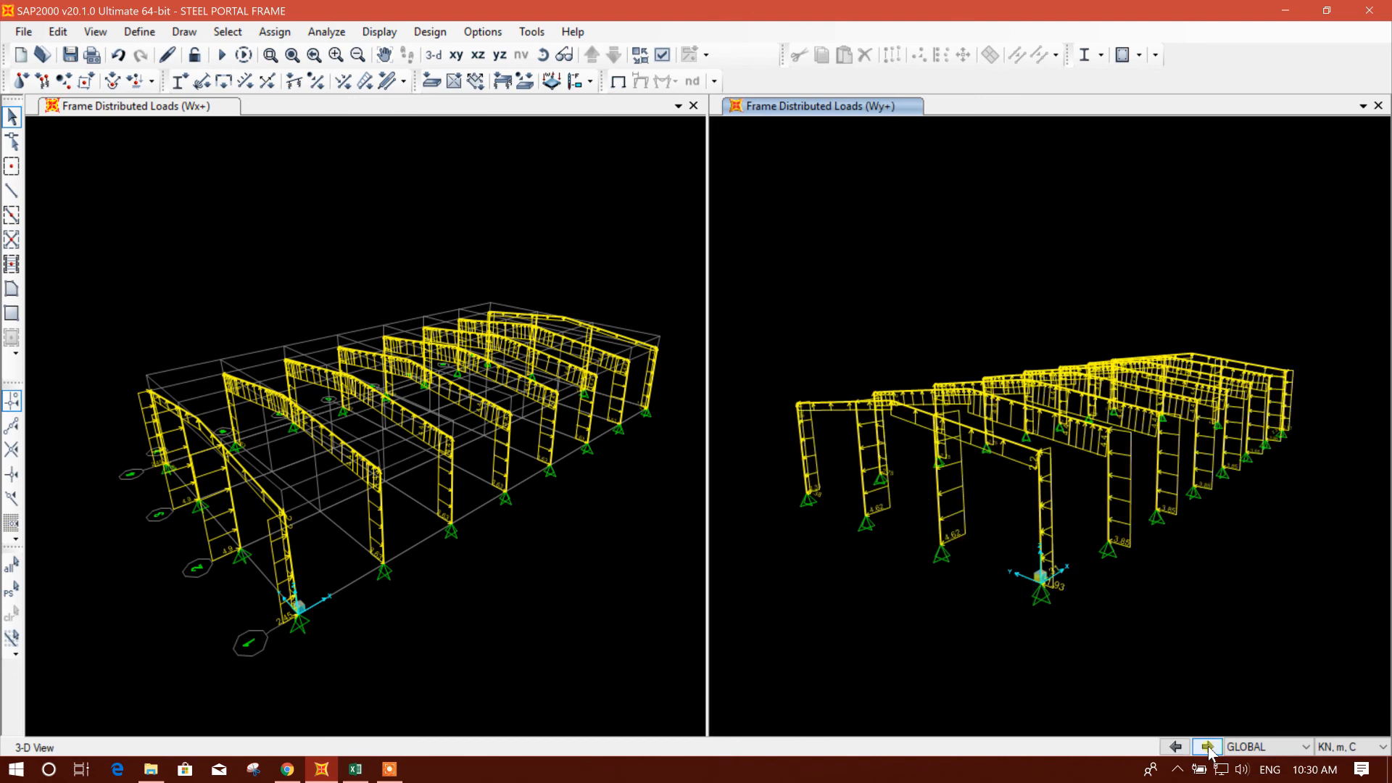
{"action": "left_click", "coordinate": [1208, 747]}
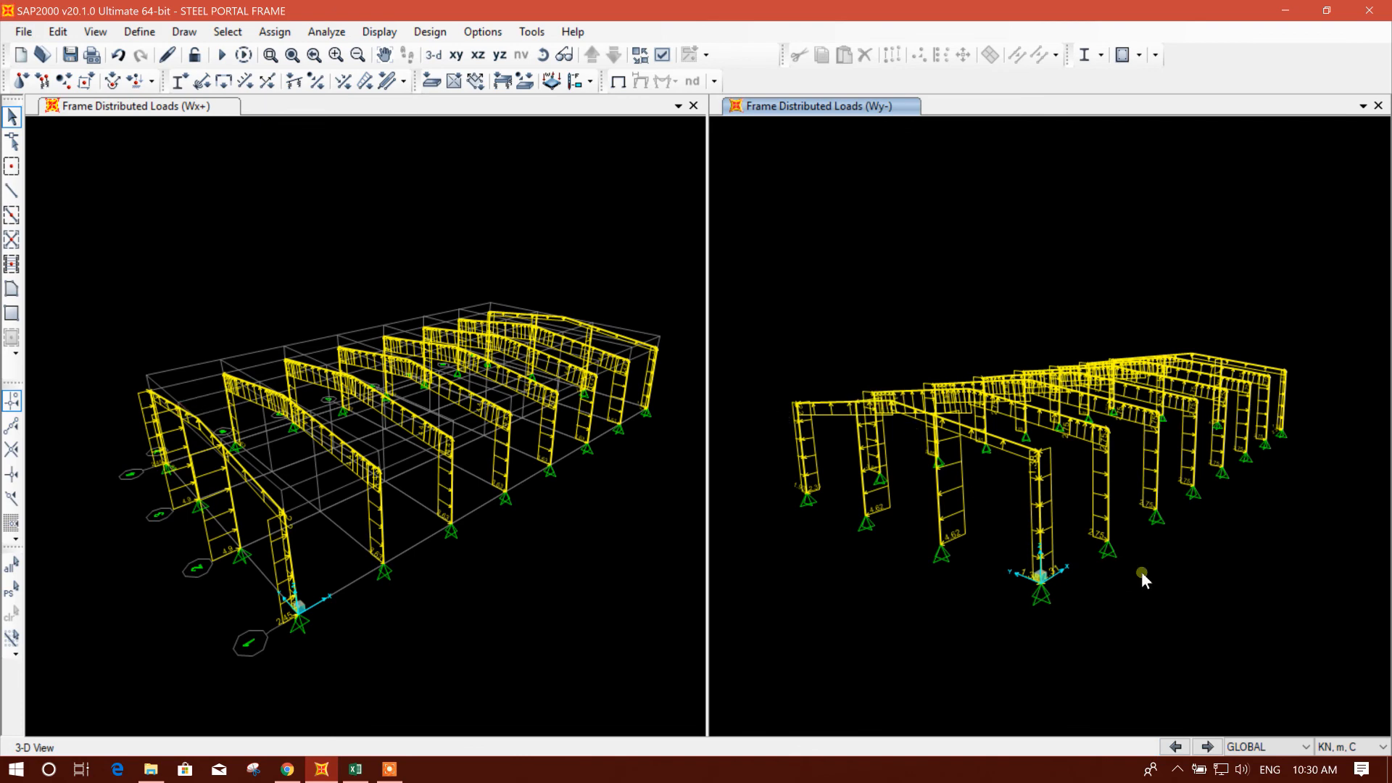
{"action": "middle_click_drag", "start_coordinate": [1173, 572], "coordinate": [1155, 612], "text": "shift"}
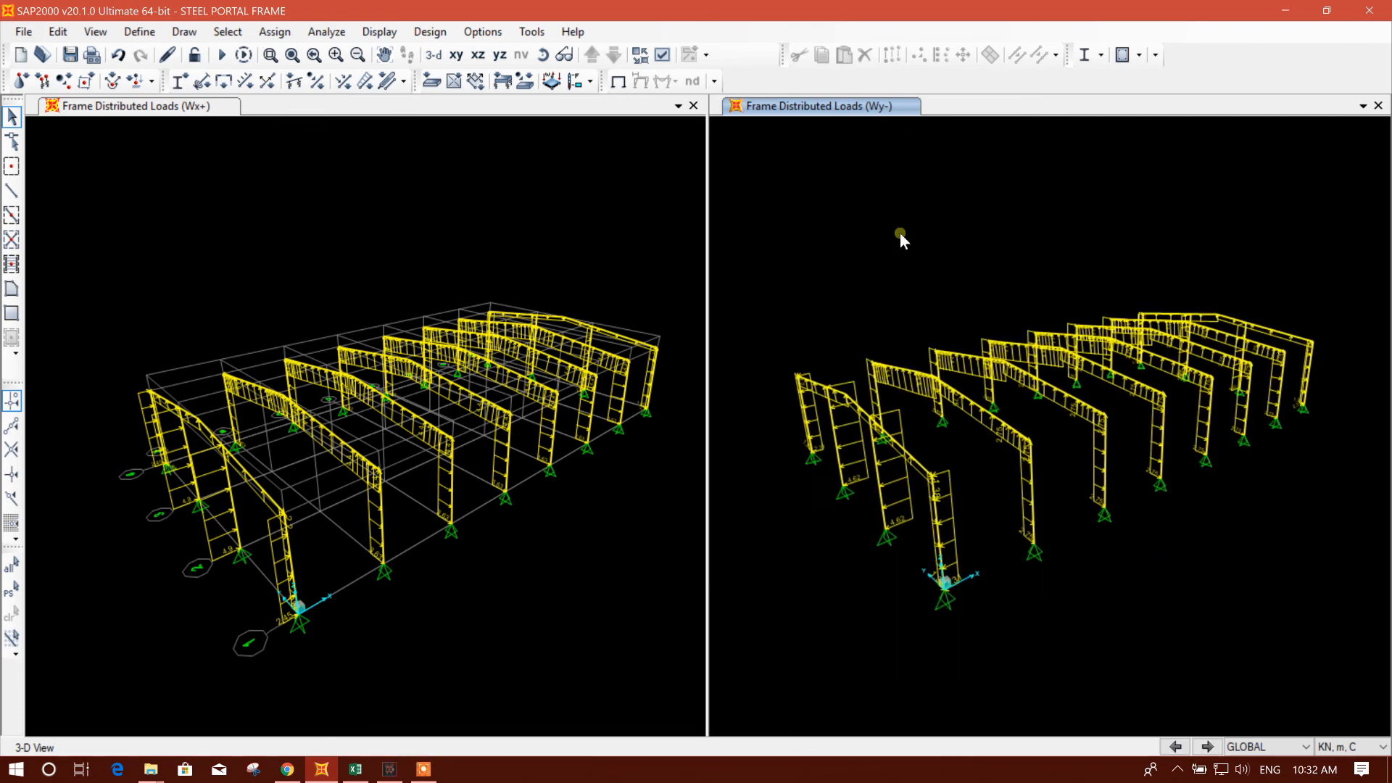
{"action": "middle_click_drag", "start_coordinate": [902, 233], "coordinate": [581, 441]}
{"action": "middle_click_drag", "start_coordinate": [951, 580], "coordinate": [956, 541]}
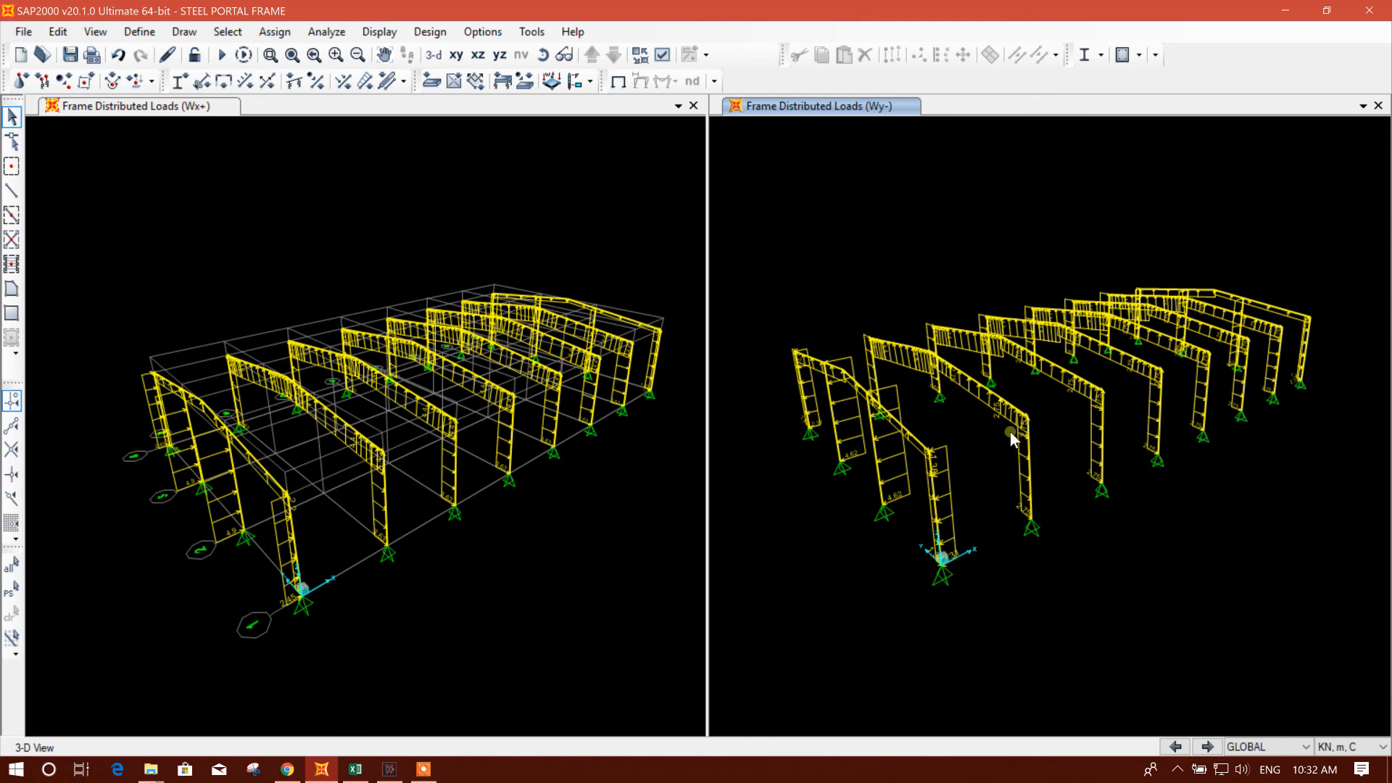
{"action": "middle_click_drag", "start_coordinate": [1043, 440], "coordinate": [982, 475]}
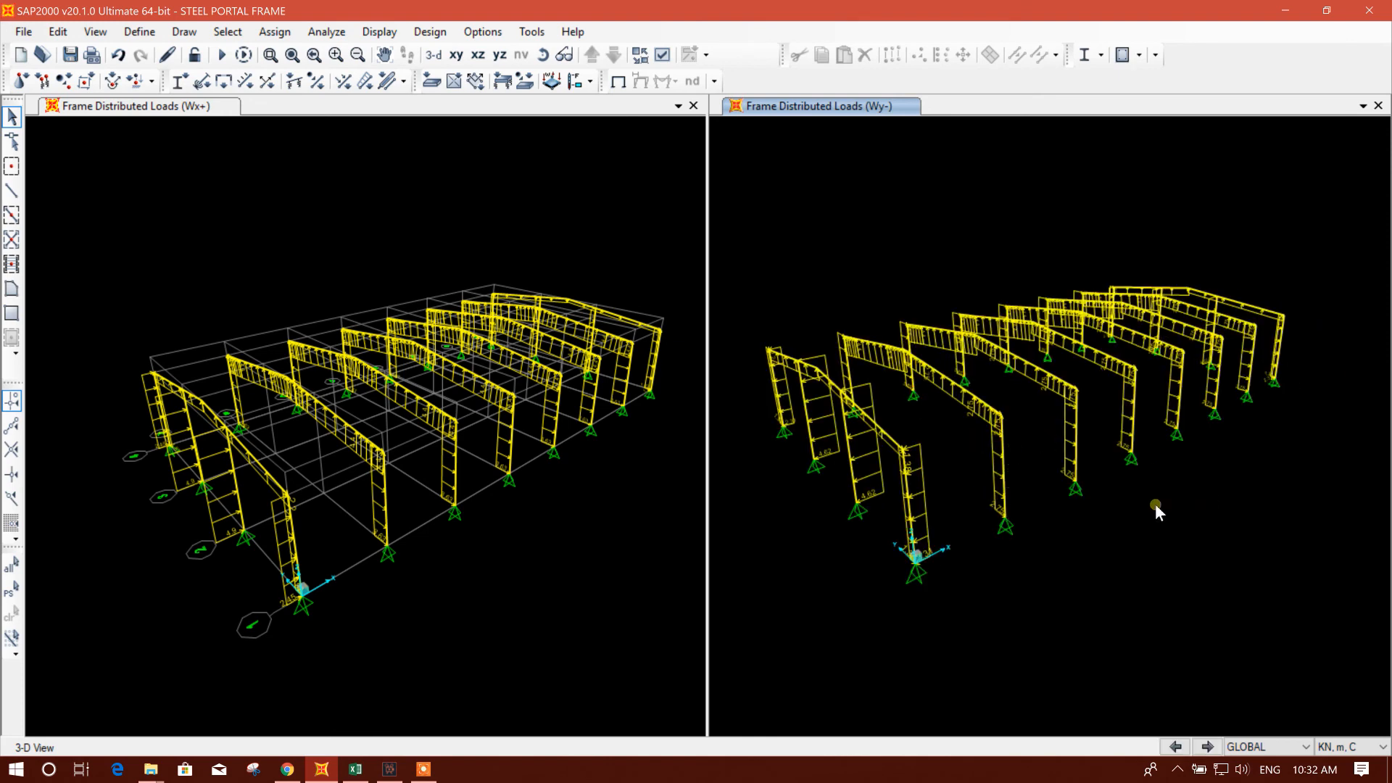
{"action": "middle_click_drag", "start_coordinate": [1109, 514], "coordinate": [1136, 508]}
{"action": "middle_click_drag", "start_coordinate": [874, 523], "coordinate": [879, 520]}
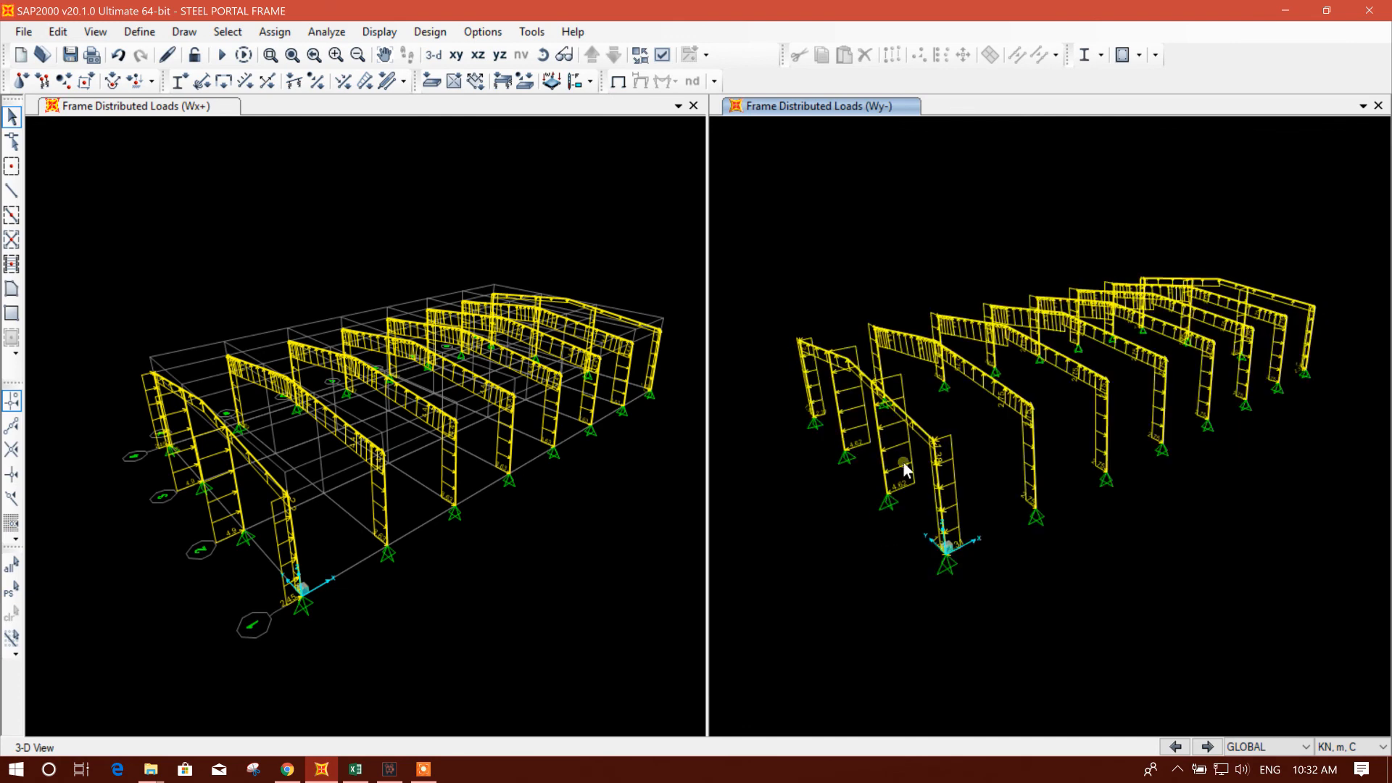
{"action": "middle_click_drag", "start_coordinate": [825, 532], "coordinate": [805, 501]}
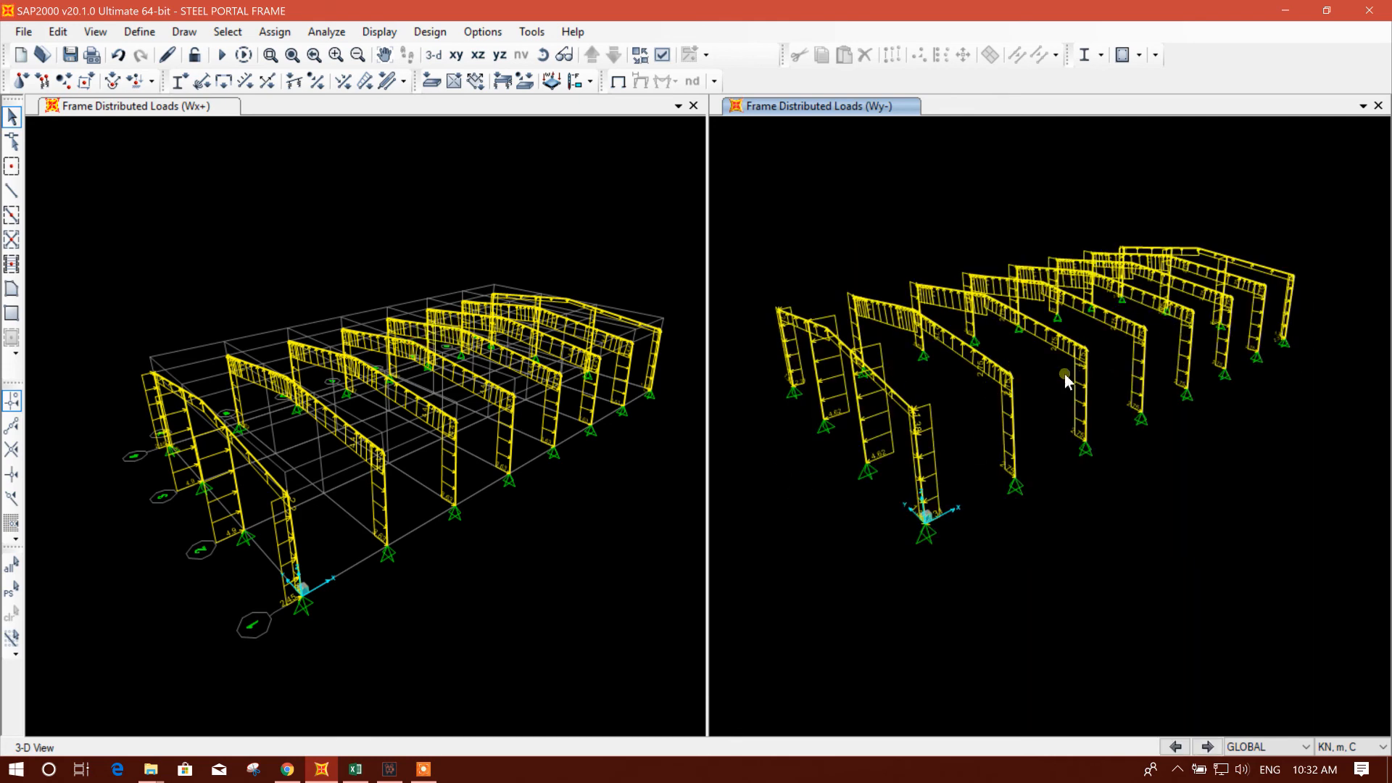
{"action": "middle_click_drag", "start_coordinate": [1081, 493], "coordinate": [1060, 524]}
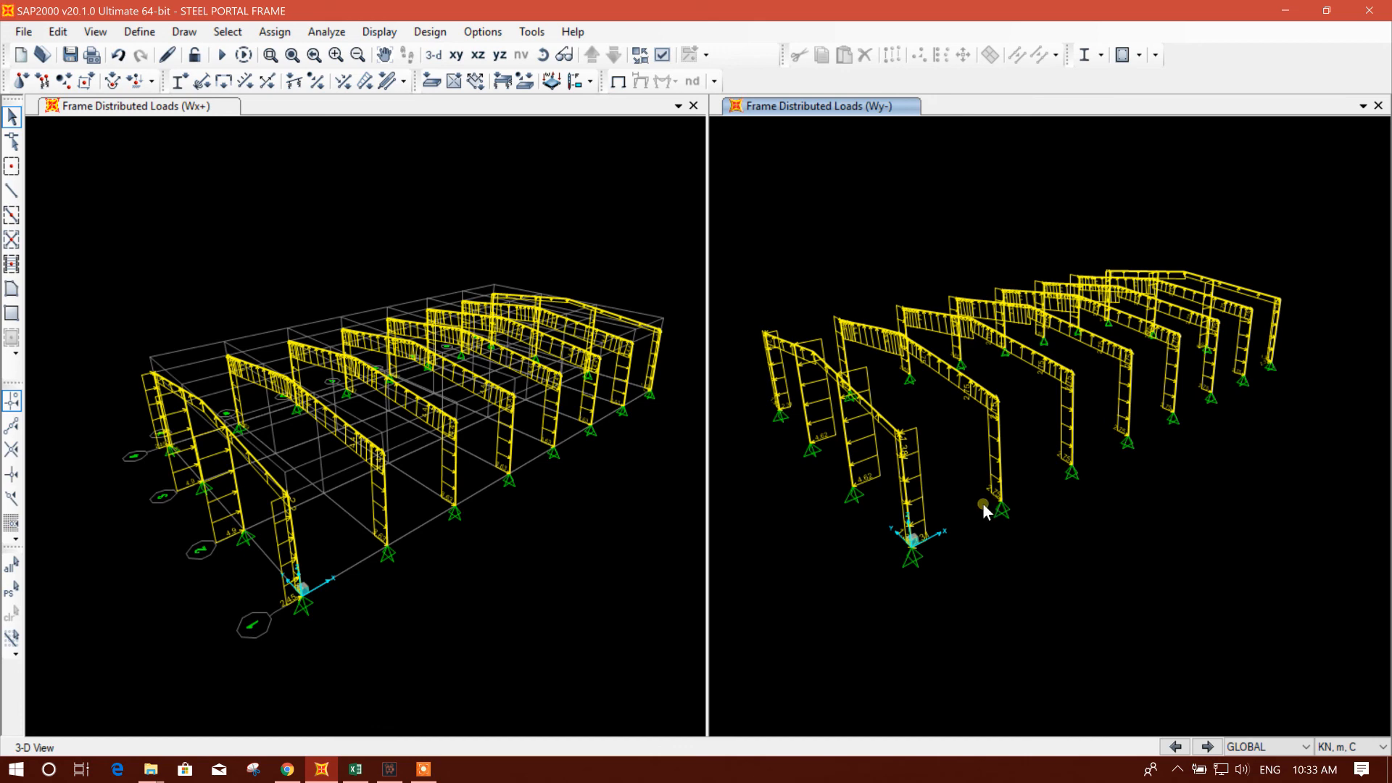
{"action": "left_click", "coordinate": [294, 248]}
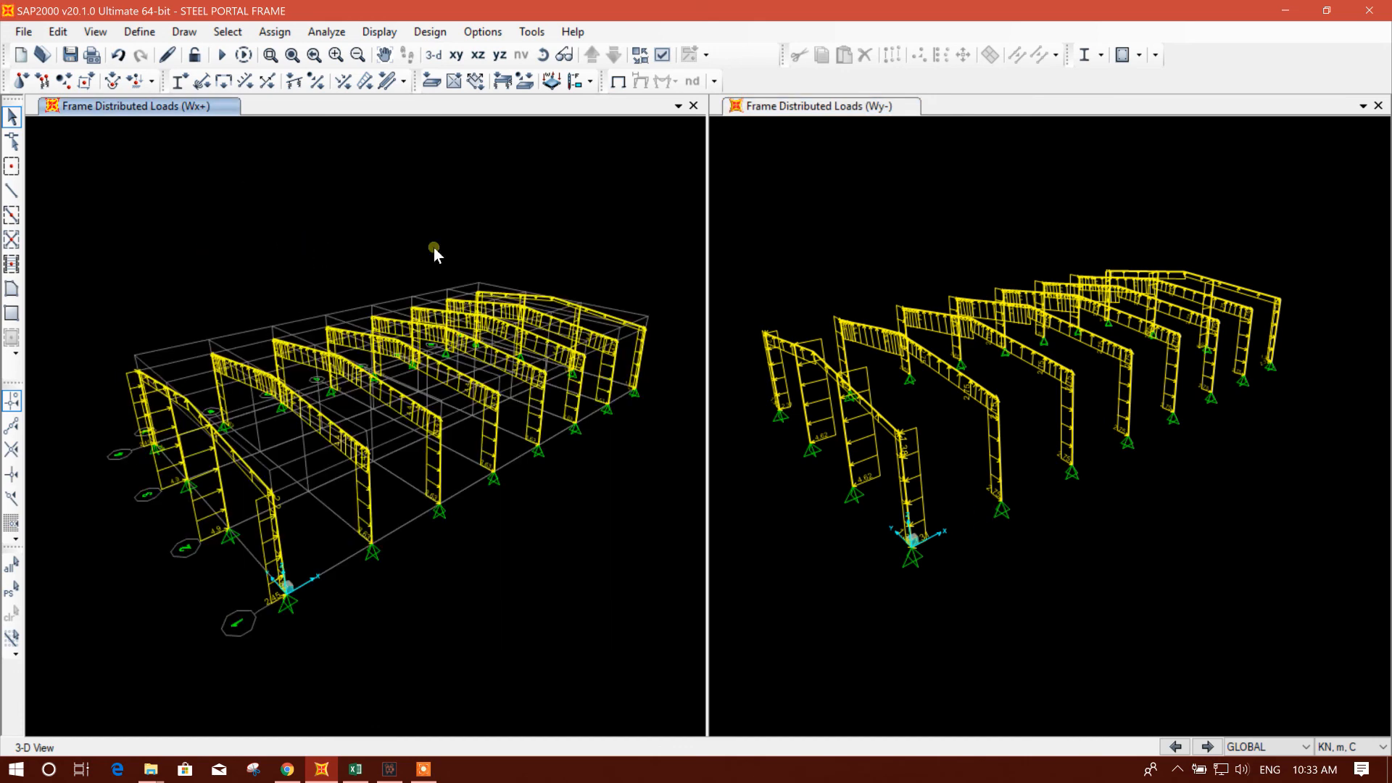
{"action": "middle_click_drag", "start_coordinate": [928, 548], "coordinate": [892, 578]}
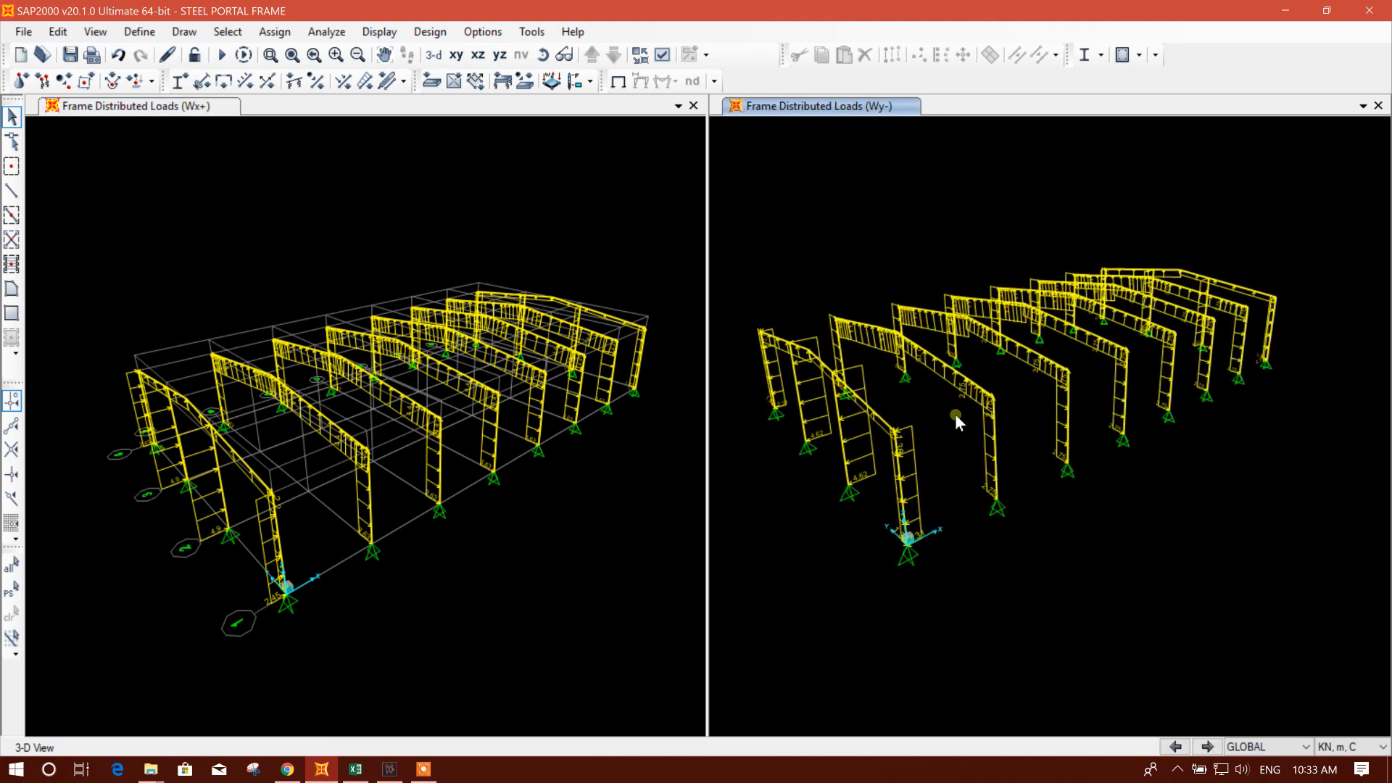
{"action": "middle_click_drag", "start_coordinate": [992, 422], "coordinate": [1015, 410]}
{"action": "middle_click_drag", "start_coordinate": [670, 332], "coordinate": [623, 322]}
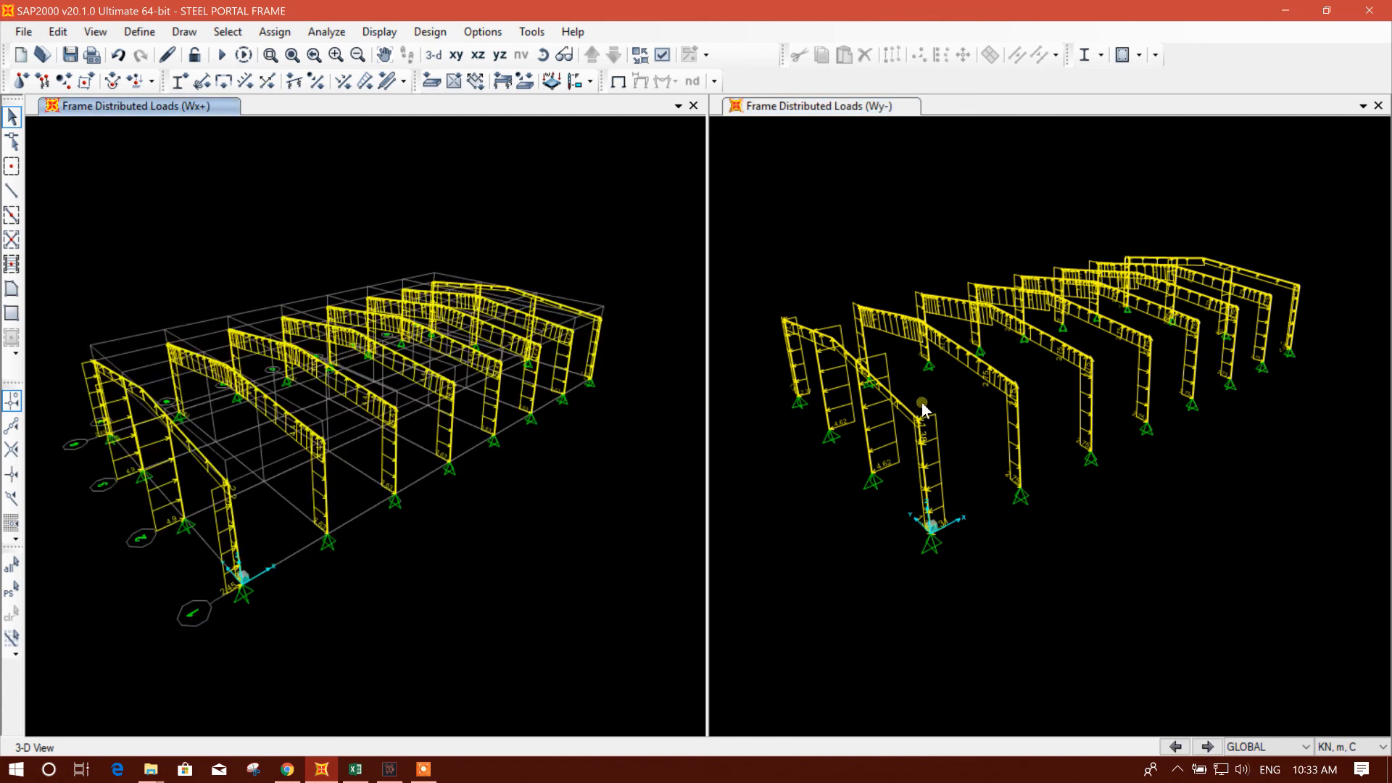
{"action": "middle_click_drag", "start_coordinate": [843, 432], "coordinate": [808, 463]}
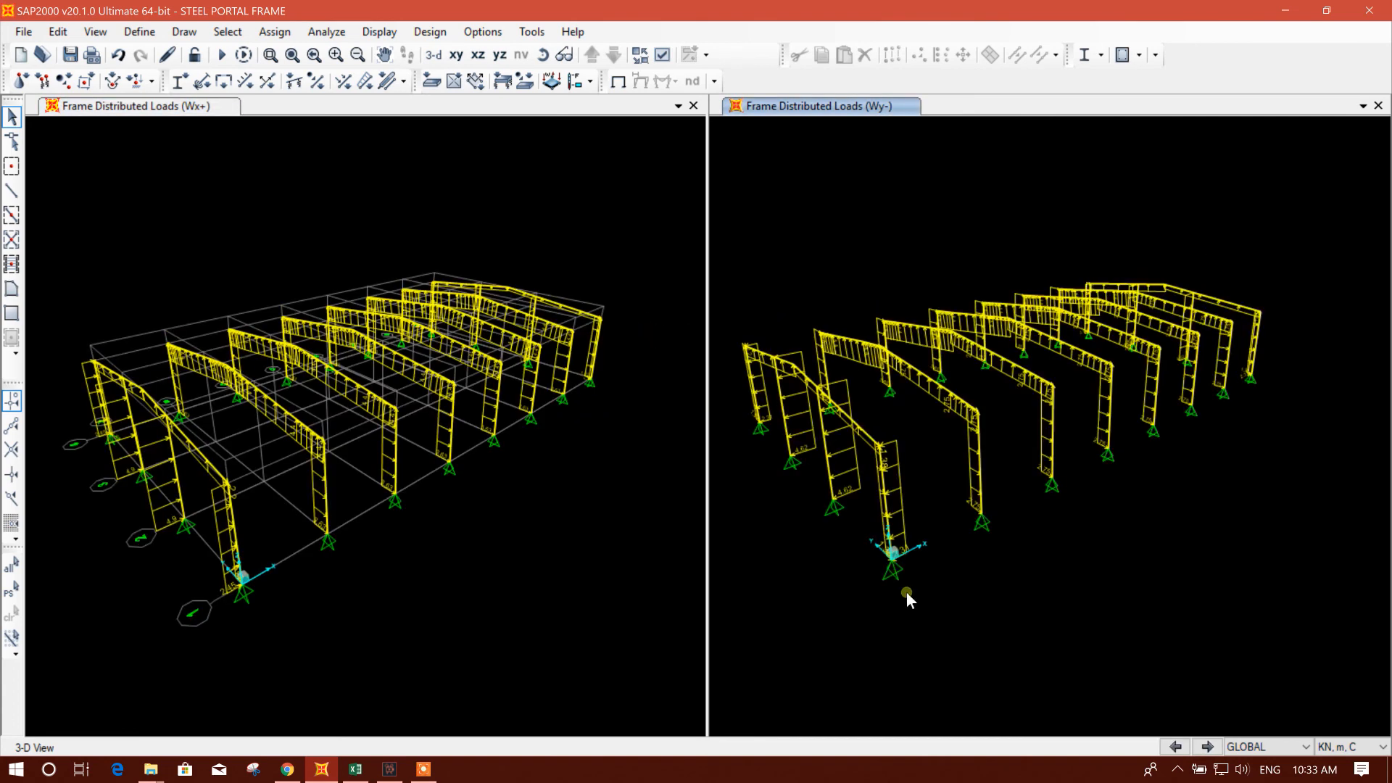
{"action": "middle_click_drag", "start_coordinate": [906, 592], "coordinate": [934, 594]}
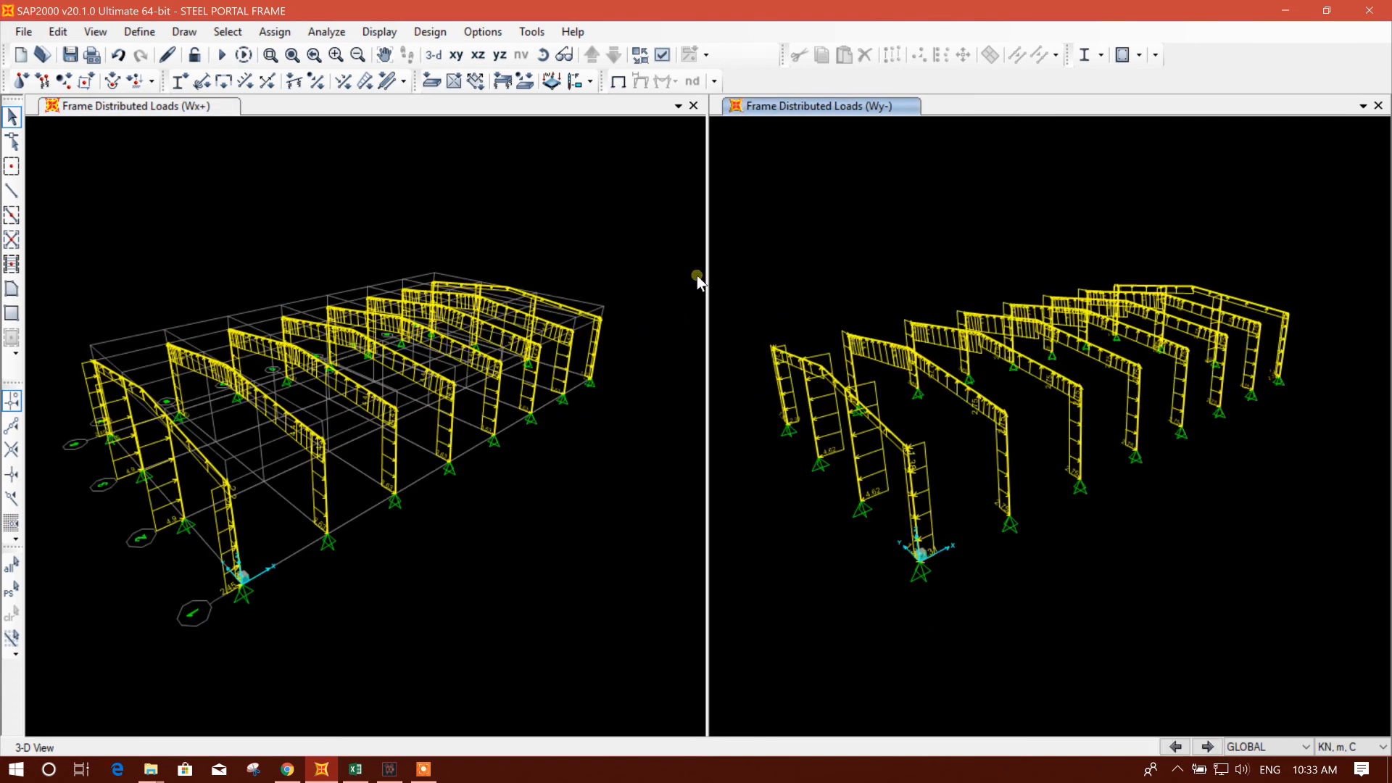
{"action": "middle_click_drag", "start_coordinate": [1112, 566], "coordinate": [1057, 550]}
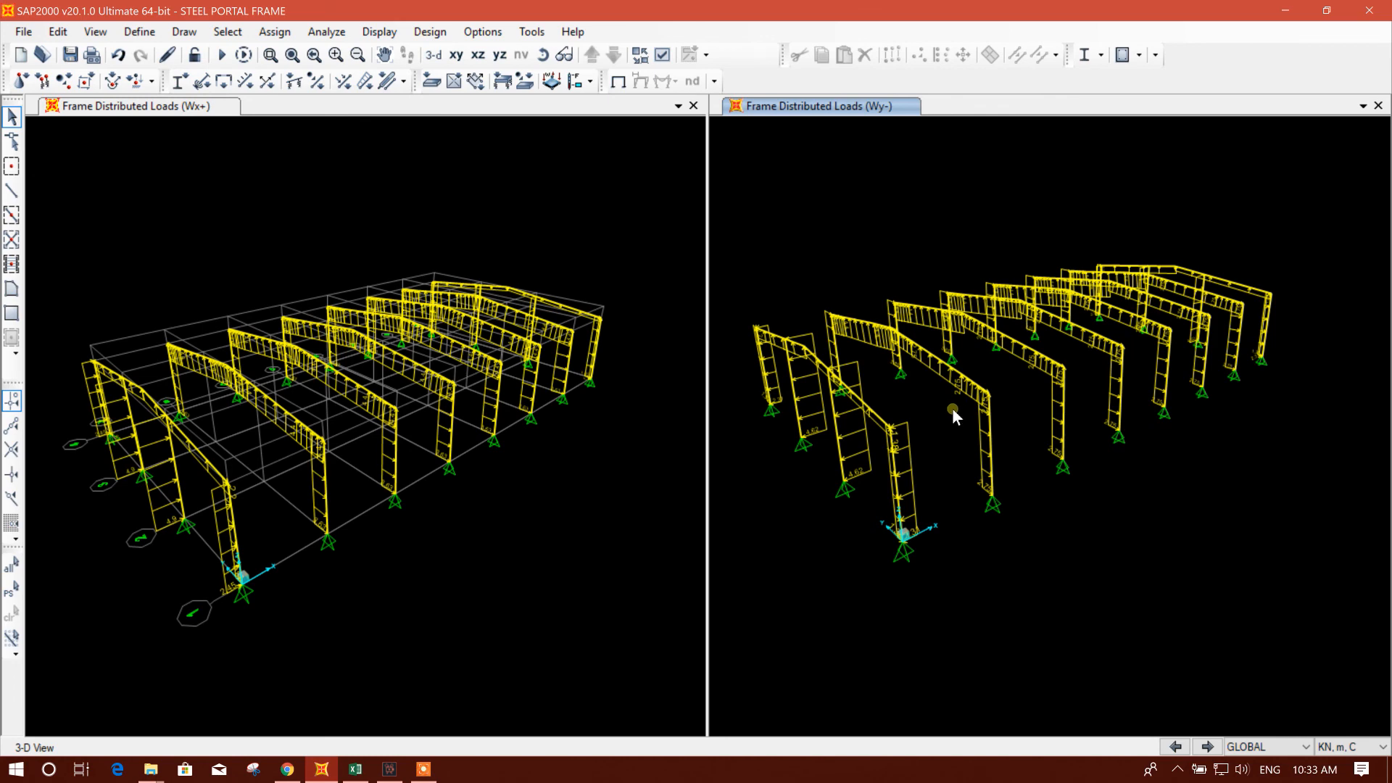
{"action": "middle_click_drag", "start_coordinate": [955, 487], "coordinate": [928, 494]}
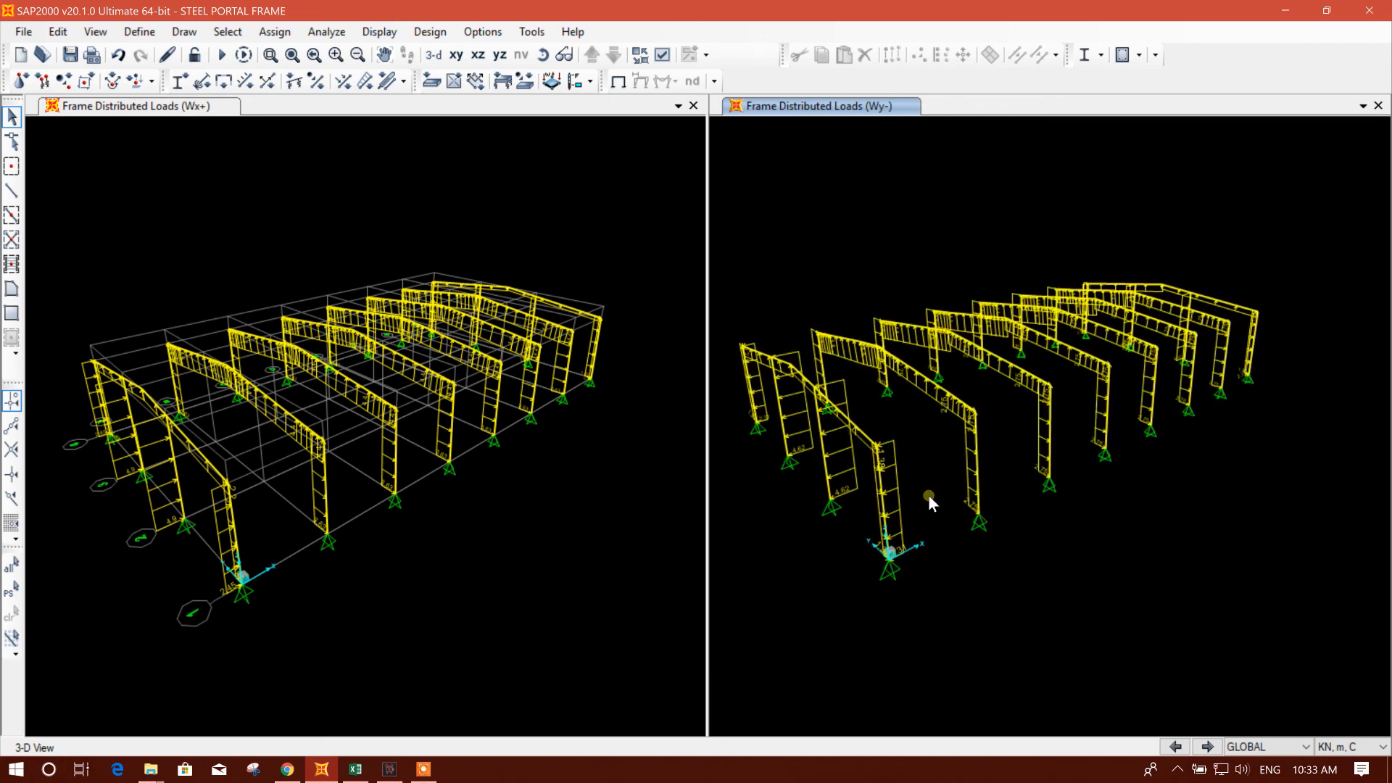
{"action": "middle_click_drag", "start_coordinate": [958, 518], "coordinate": [956, 498]}
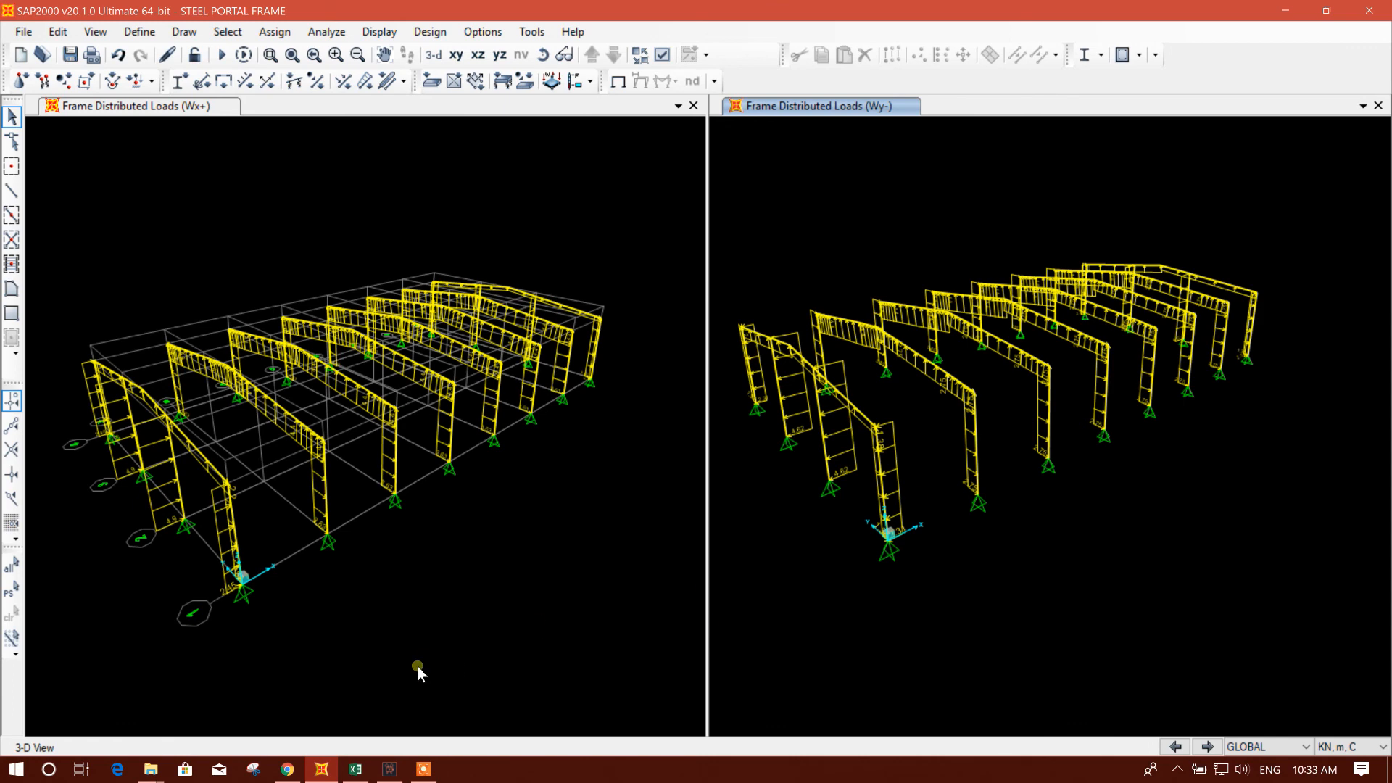
Switch to Chrome and open the YouTube video "Modeling of 3D Portal Frame and Applying Loads in Dlubal RFEM" for viewing
{"action": "left_click", "coordinate": [288, 769]}
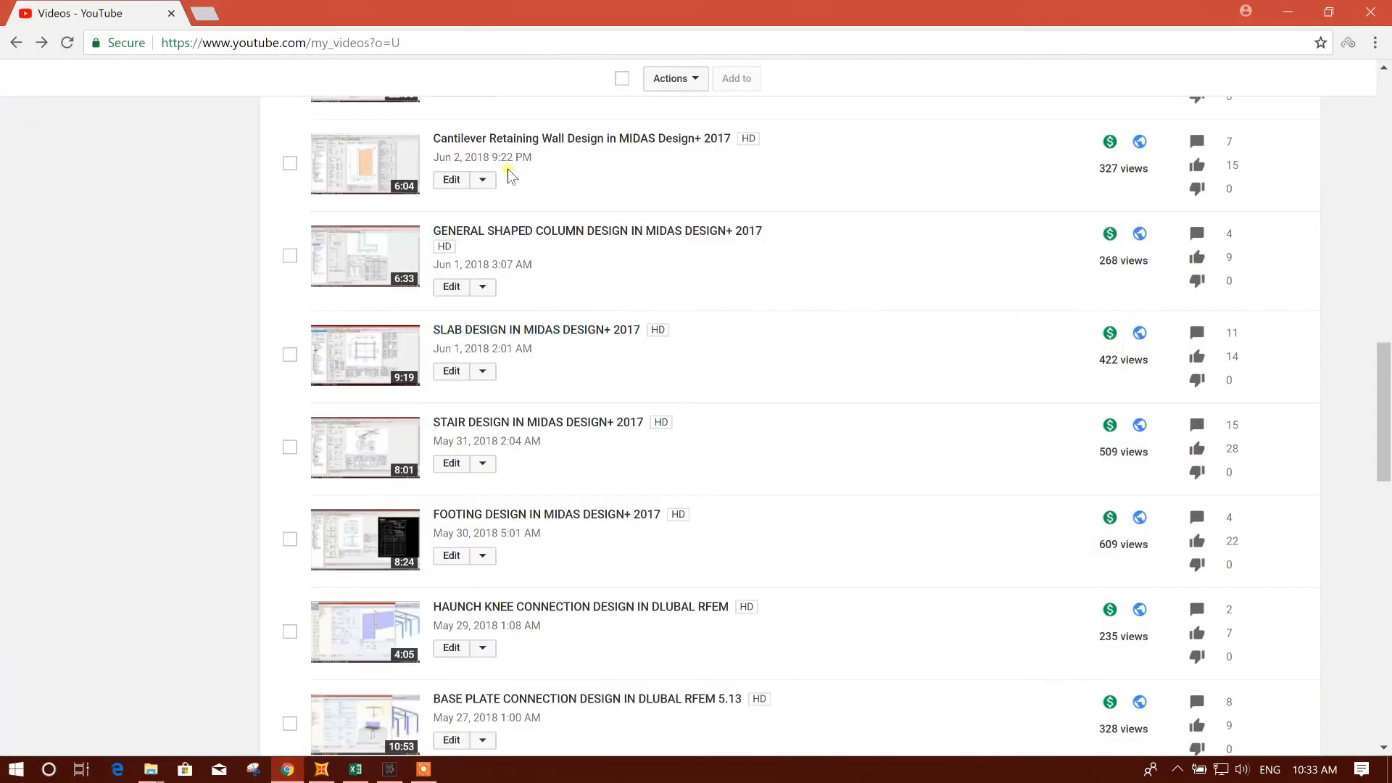
{"action": "scroll", "coordinate": [813, 358], "scroll_direction": "down", "scroll_amount": 6}
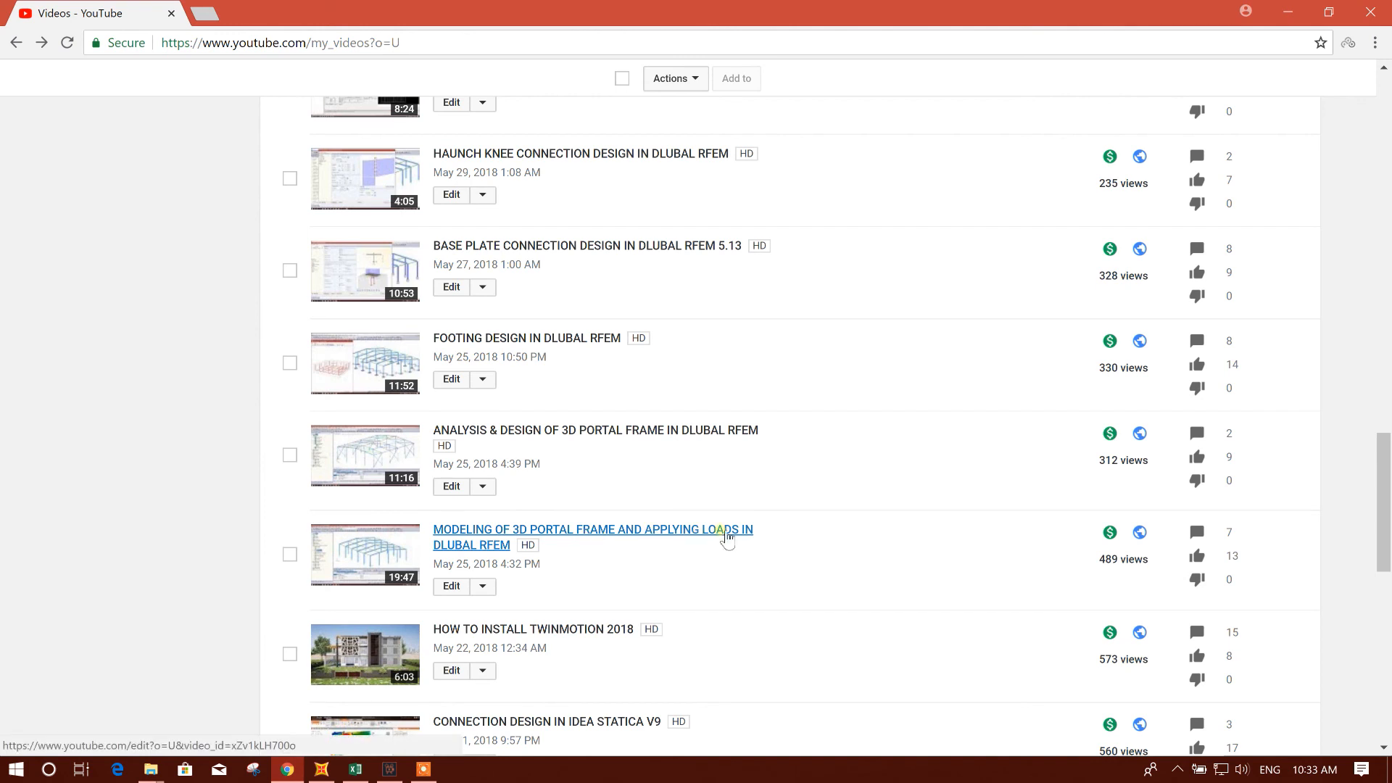
{"action": "left_click", "coordinate": [578, 537]}
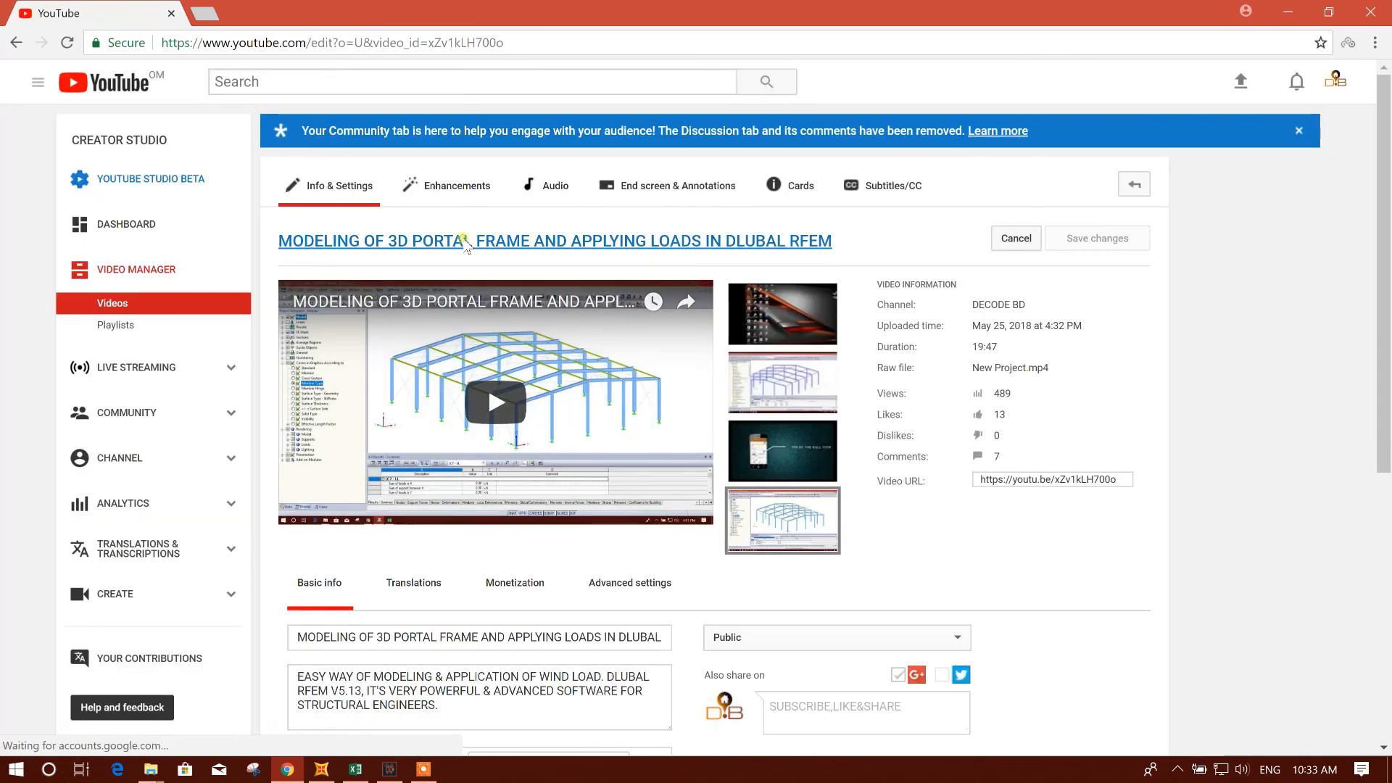
{"action": "left_click", "coordinate": [453, 245]}
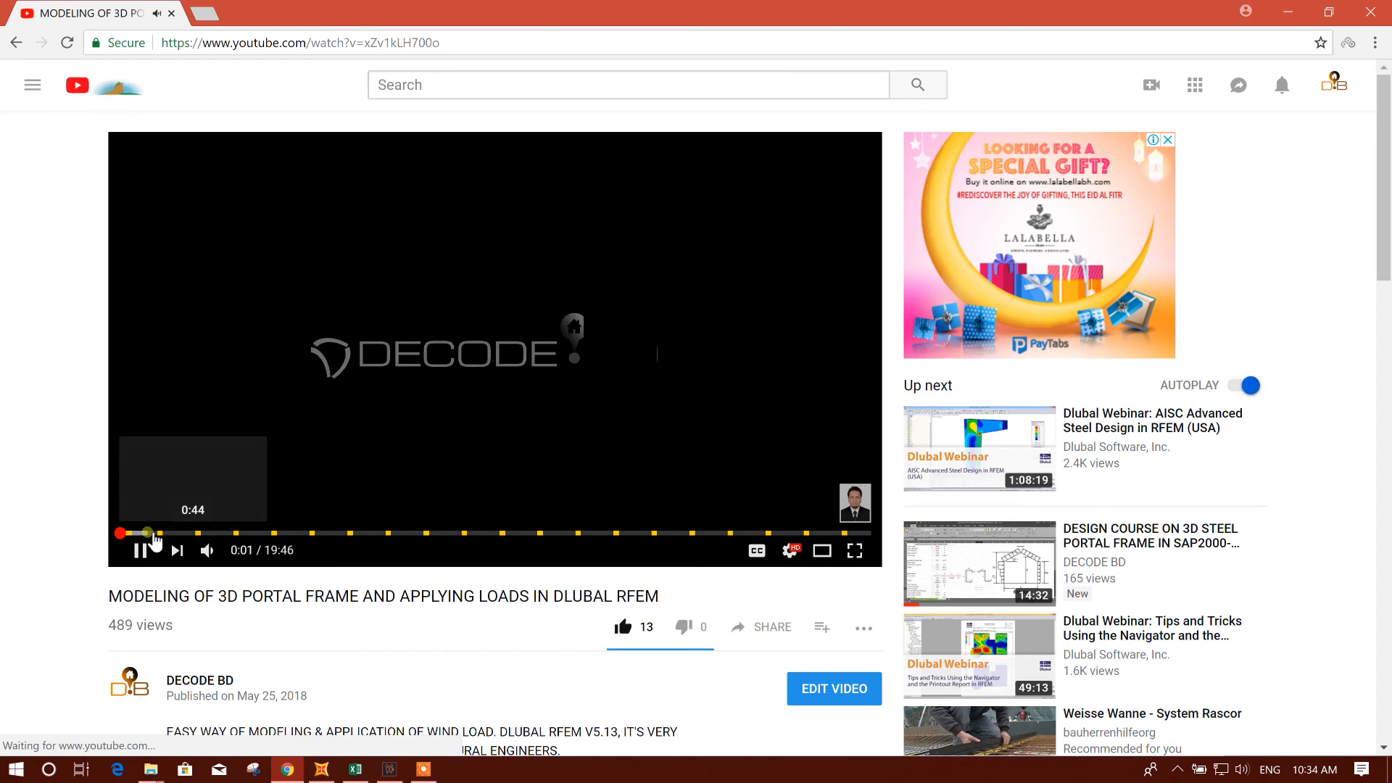
Skim the RFEM video up to the wind load case definitions at about 11:53, pause it and return to SAP2000
{"action": "left_click", "coordinate": [145, 533]}
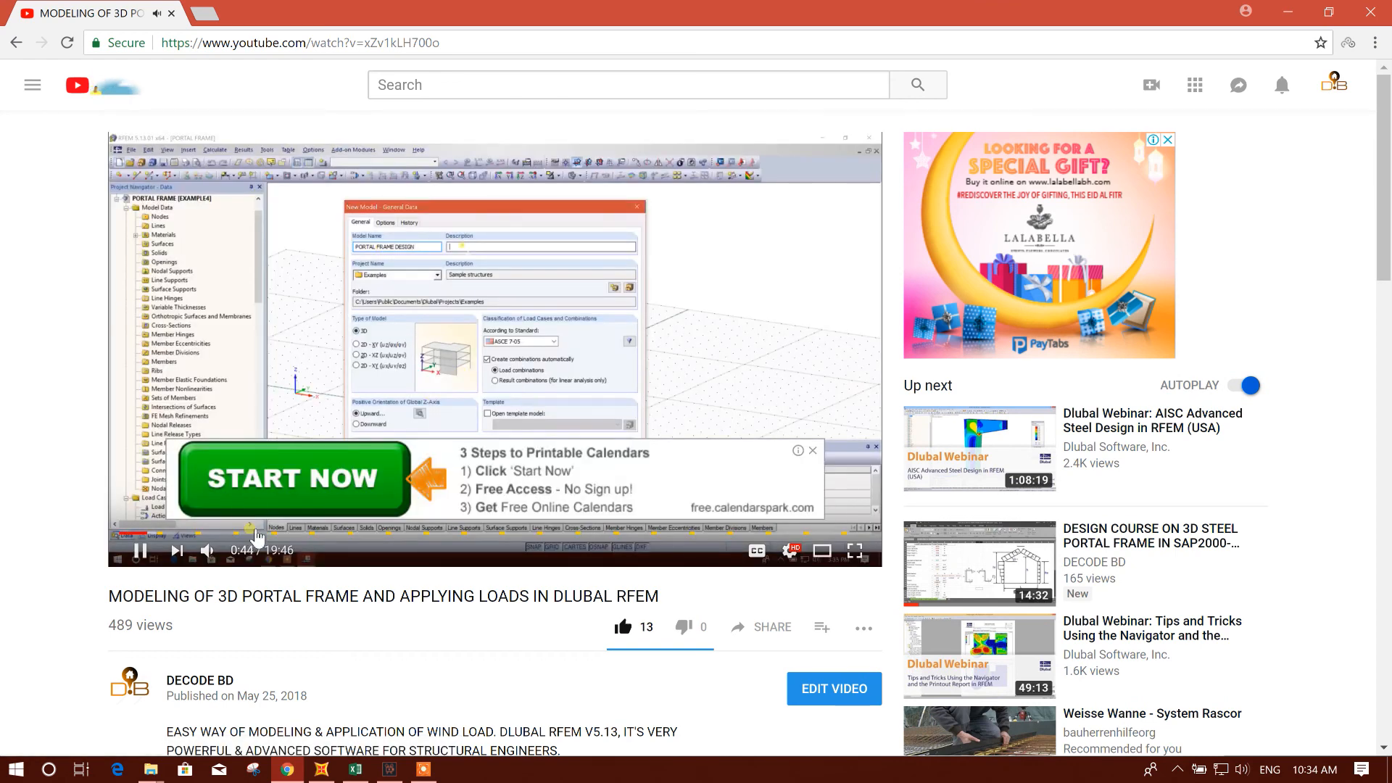
{"action": "left_click", "coordinate": [252, 533]}
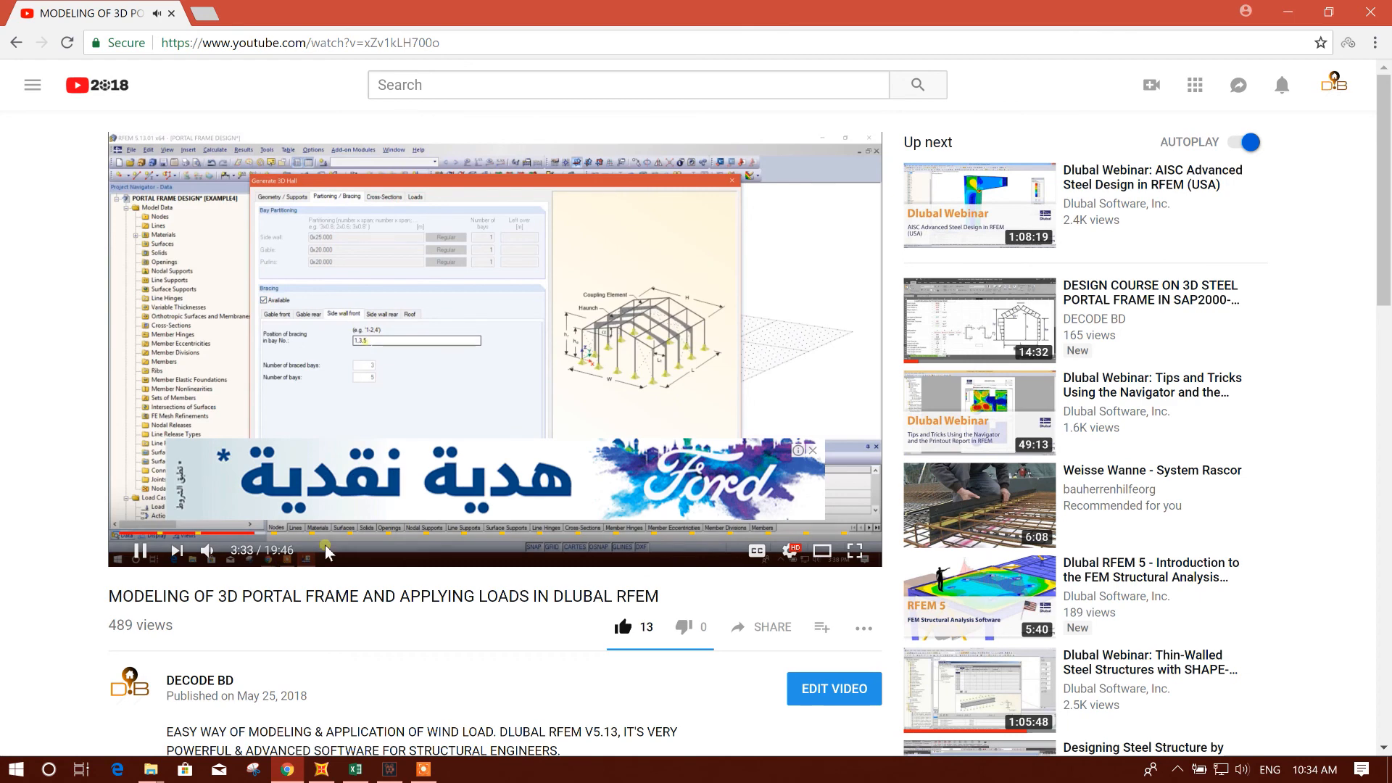
{"action": "left_click", "coordinate": [332, 533]}
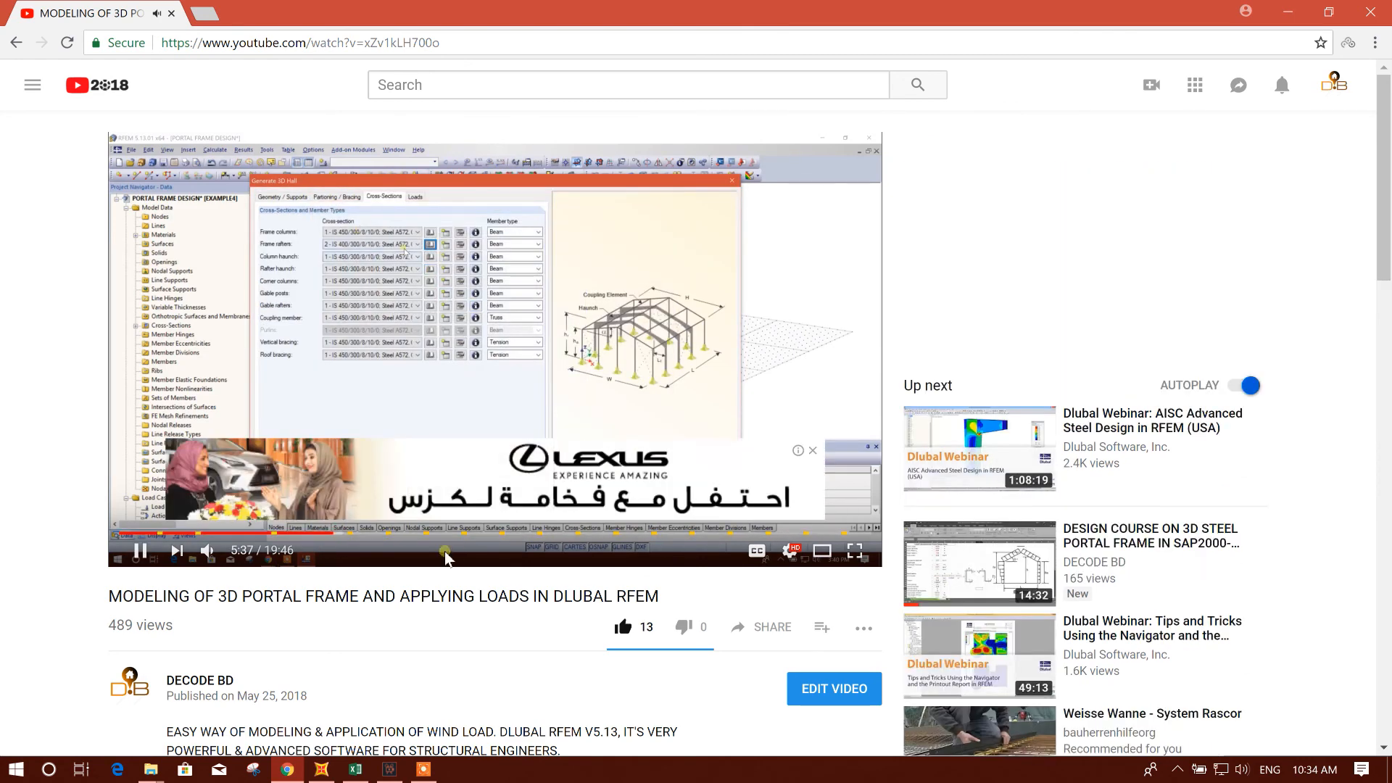
{"action": "left_click", "coordinate": [457, 534]}
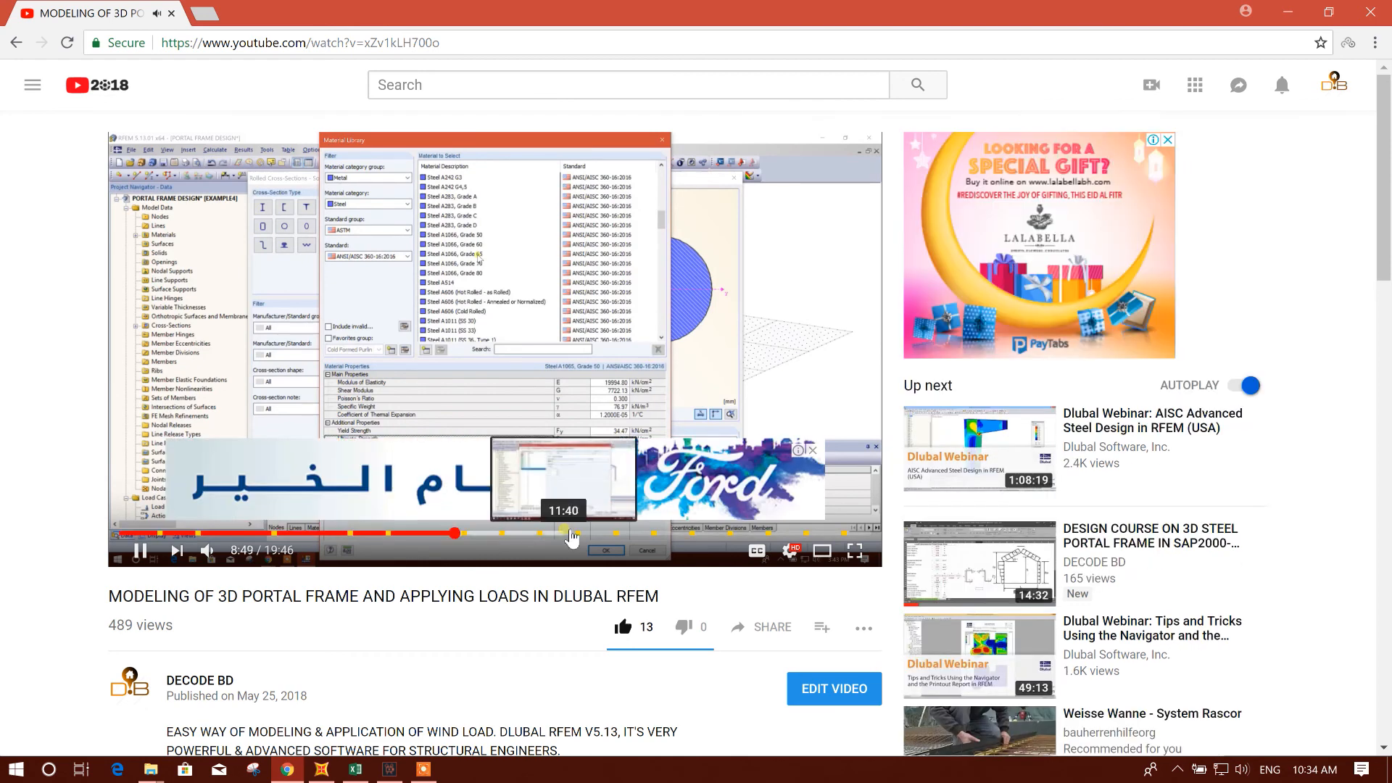
{"action": "left_click", "coordinate": [564, 533]}
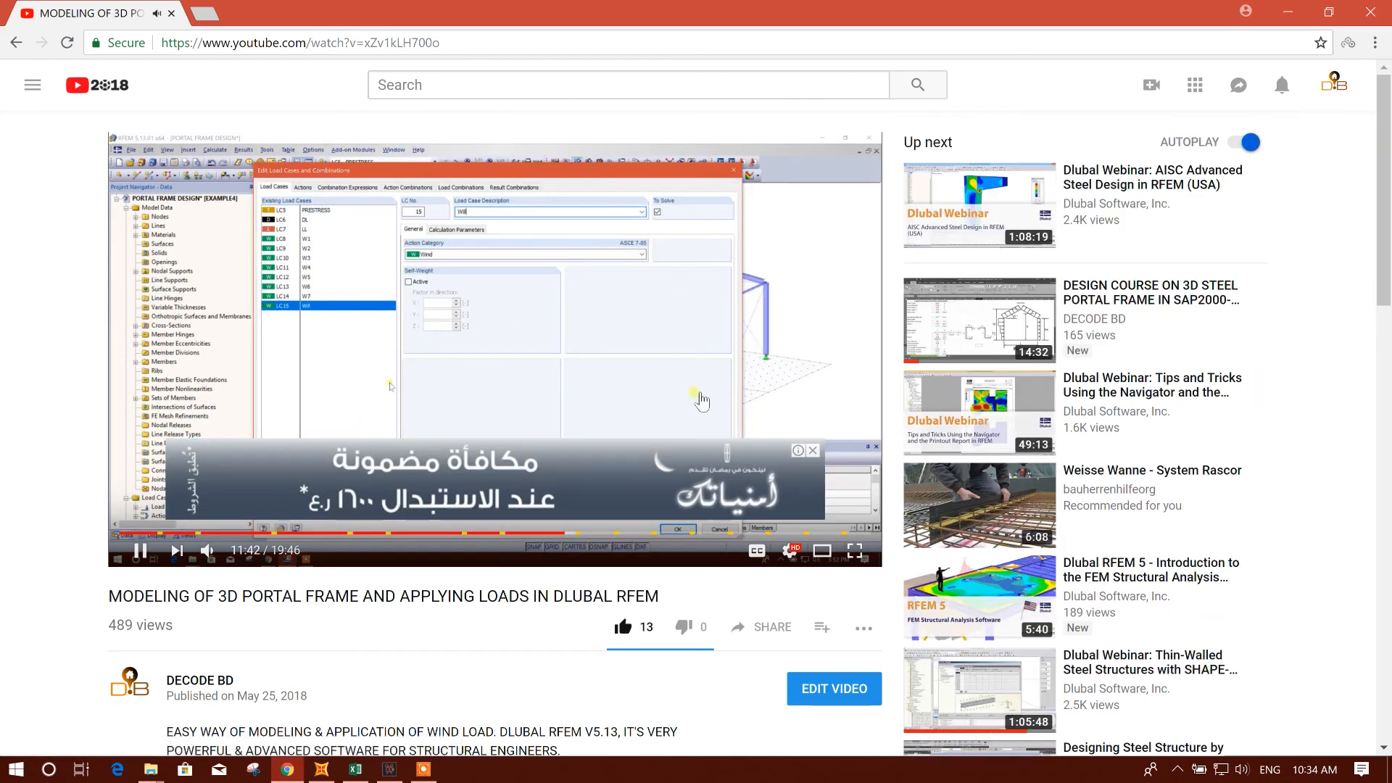
{"action": "left_click", "coordinate": [573, 534]}
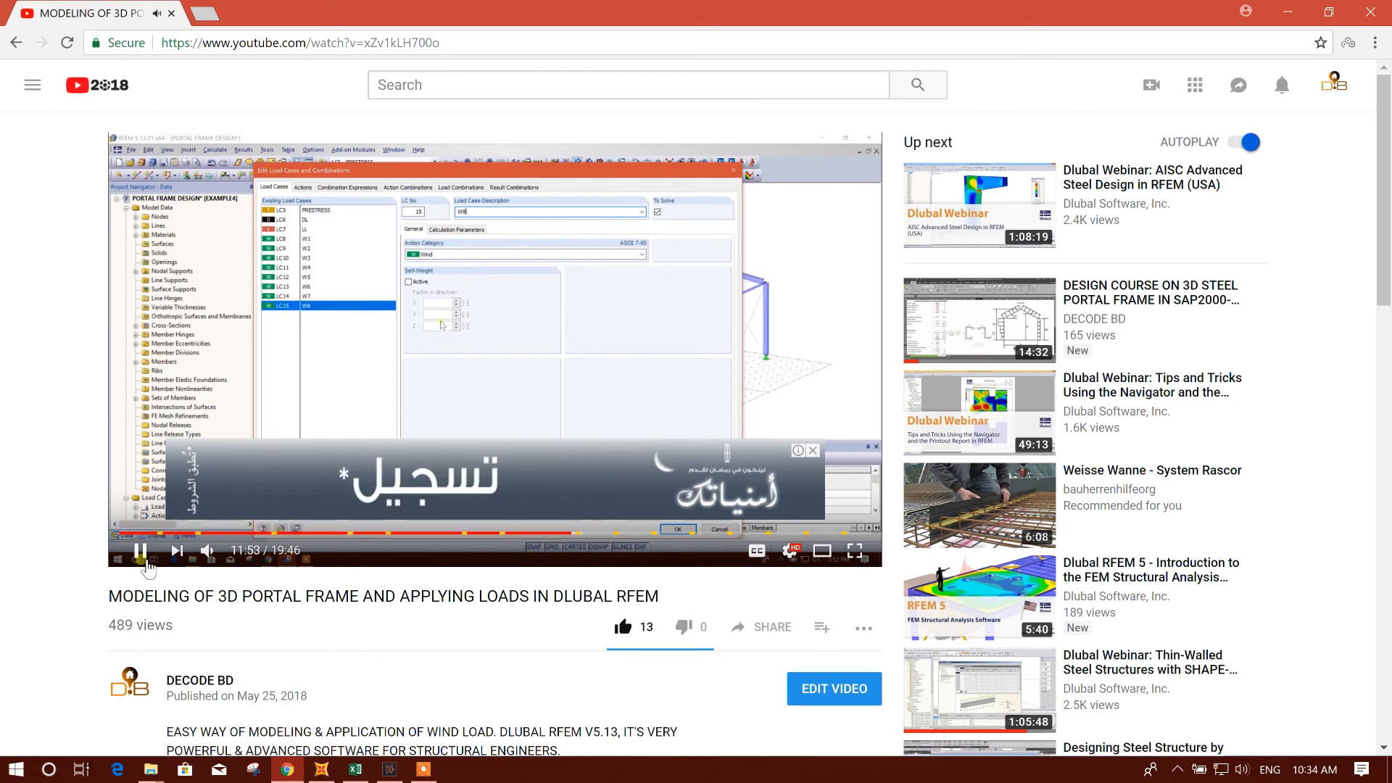
{"action": "left_click", "coordinate": [143, 553]}
{"action": "left_click", "coordinate": [1284, 11]}
{"action": "middle_click_drag", "start_coordinate": [770, 535], "coordinate": [795, 549]}
{"action": "middle_click_drag", "start_coordinate": [573, 442], "coordinate": [622, 446]}
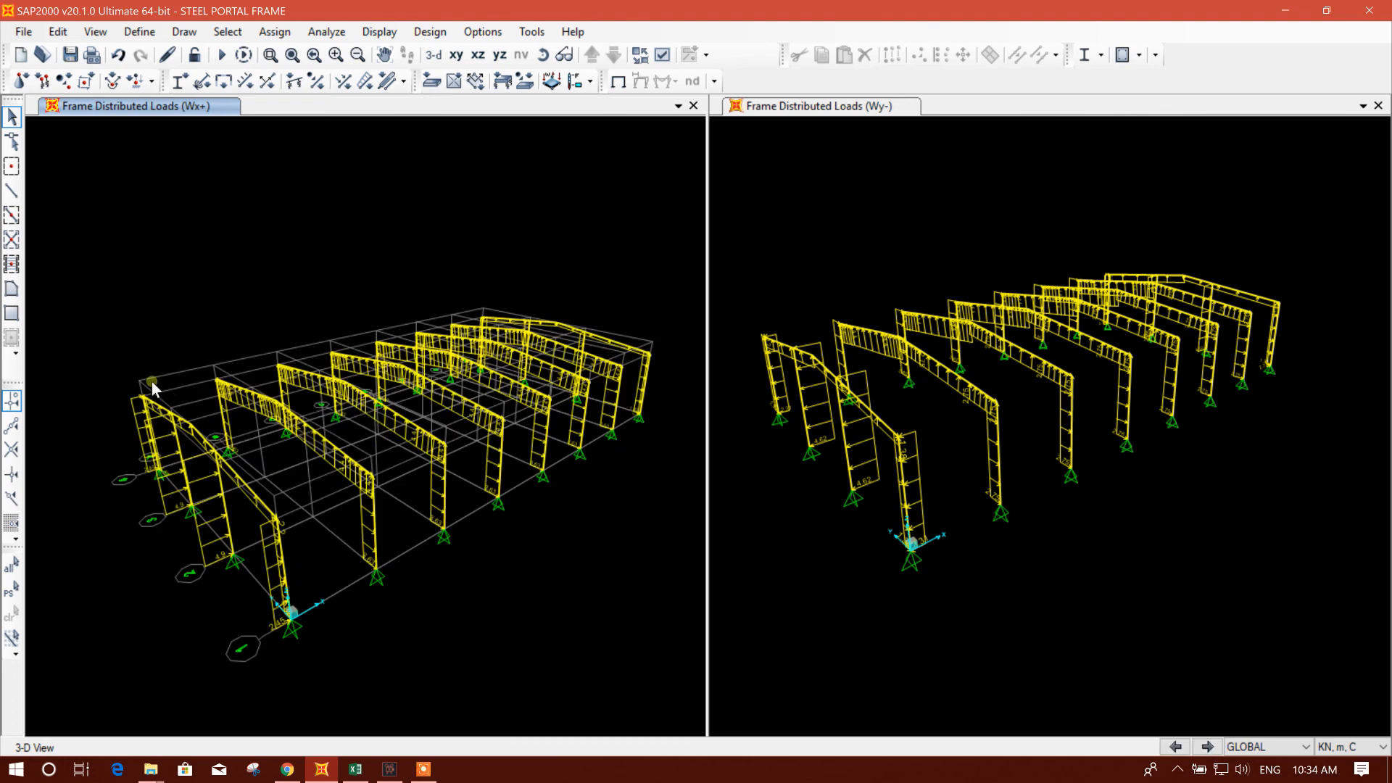
{"action": "middle_click_drag", "start_coordinate": [393, 467], "coordinate": [399, 470]}
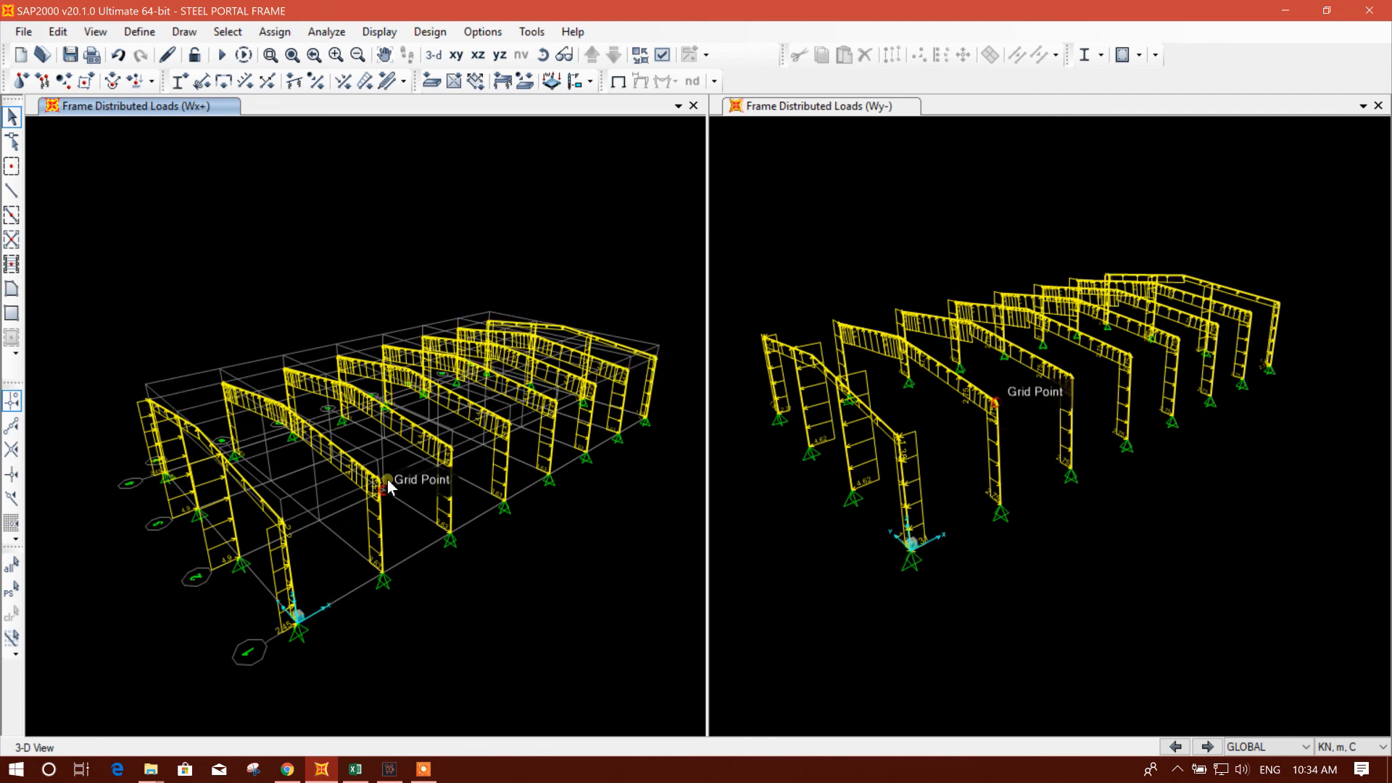
{"action": "middle_click_drag", "start_coordinate": [655, 529], "coordinate": [636, 517]}
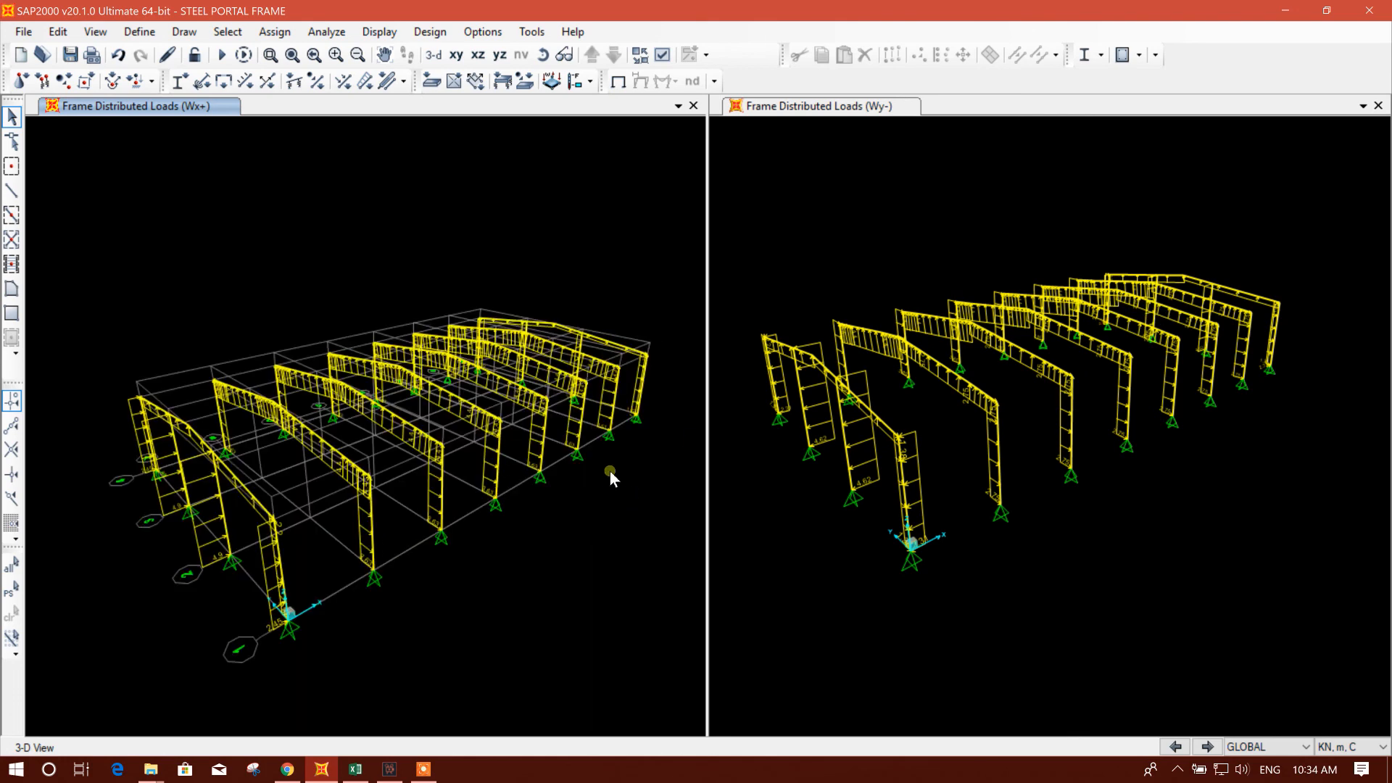